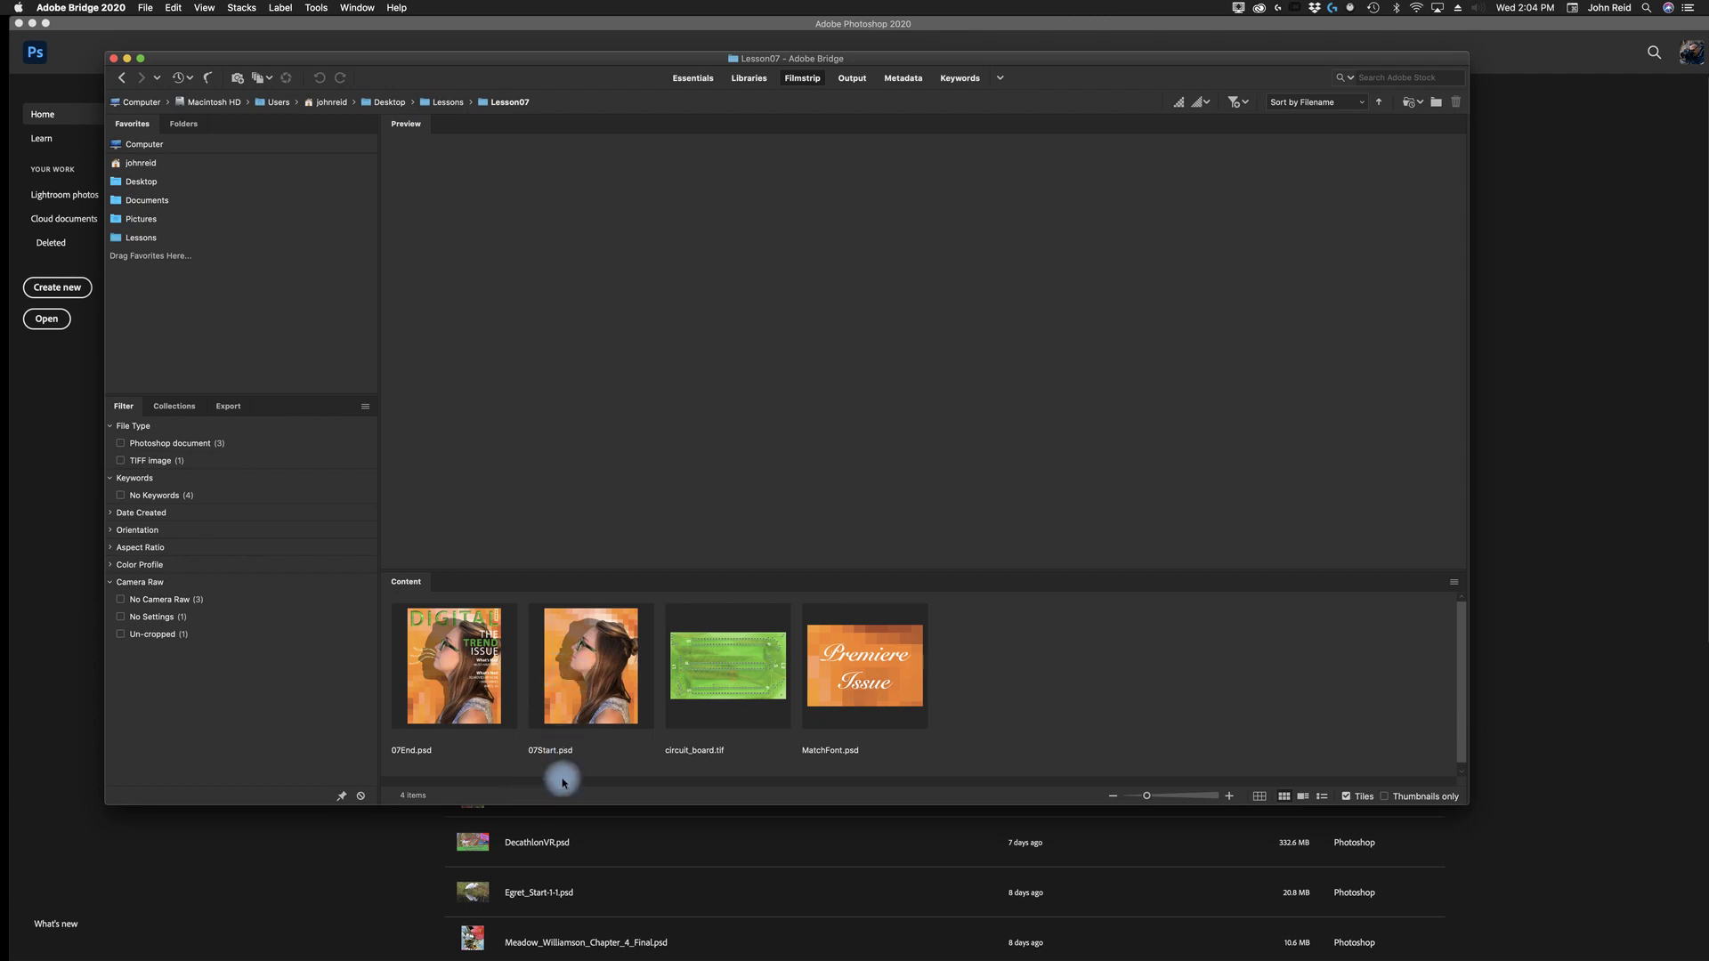
# Open 07Start.psd from the Lesson07 folder in Photoshop and save it as 07working.psd in the same folder
pyautogui.doubleClick(579, 706)
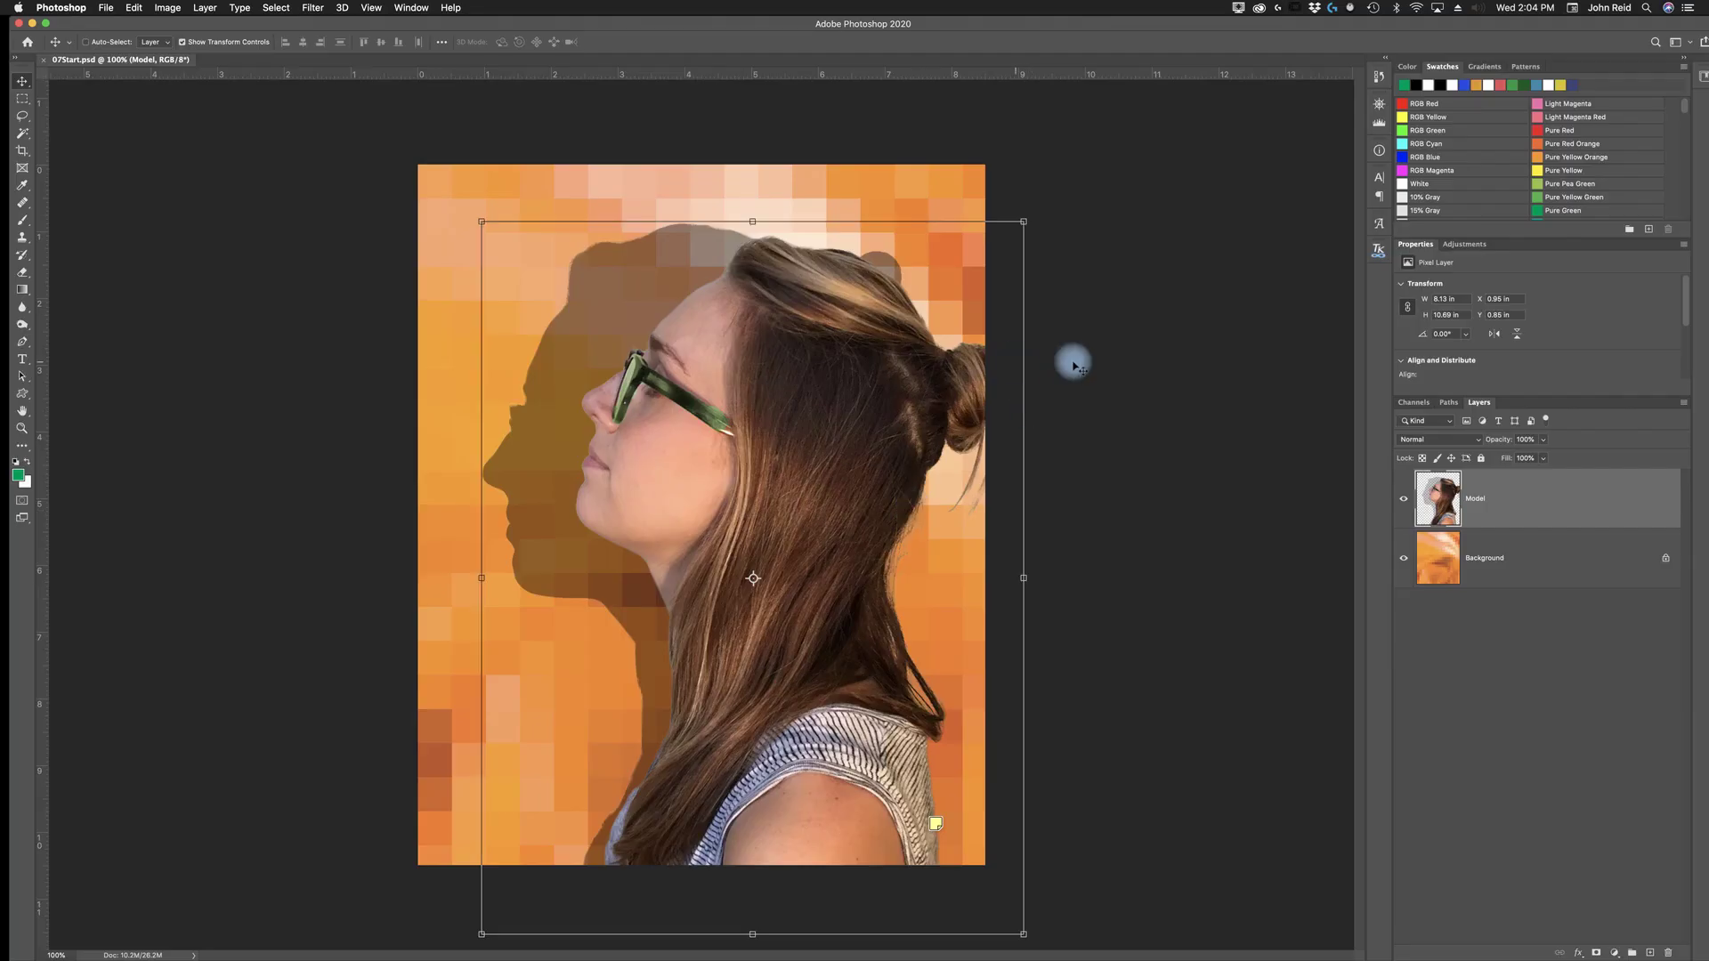
pyautogui.click(107, 8)
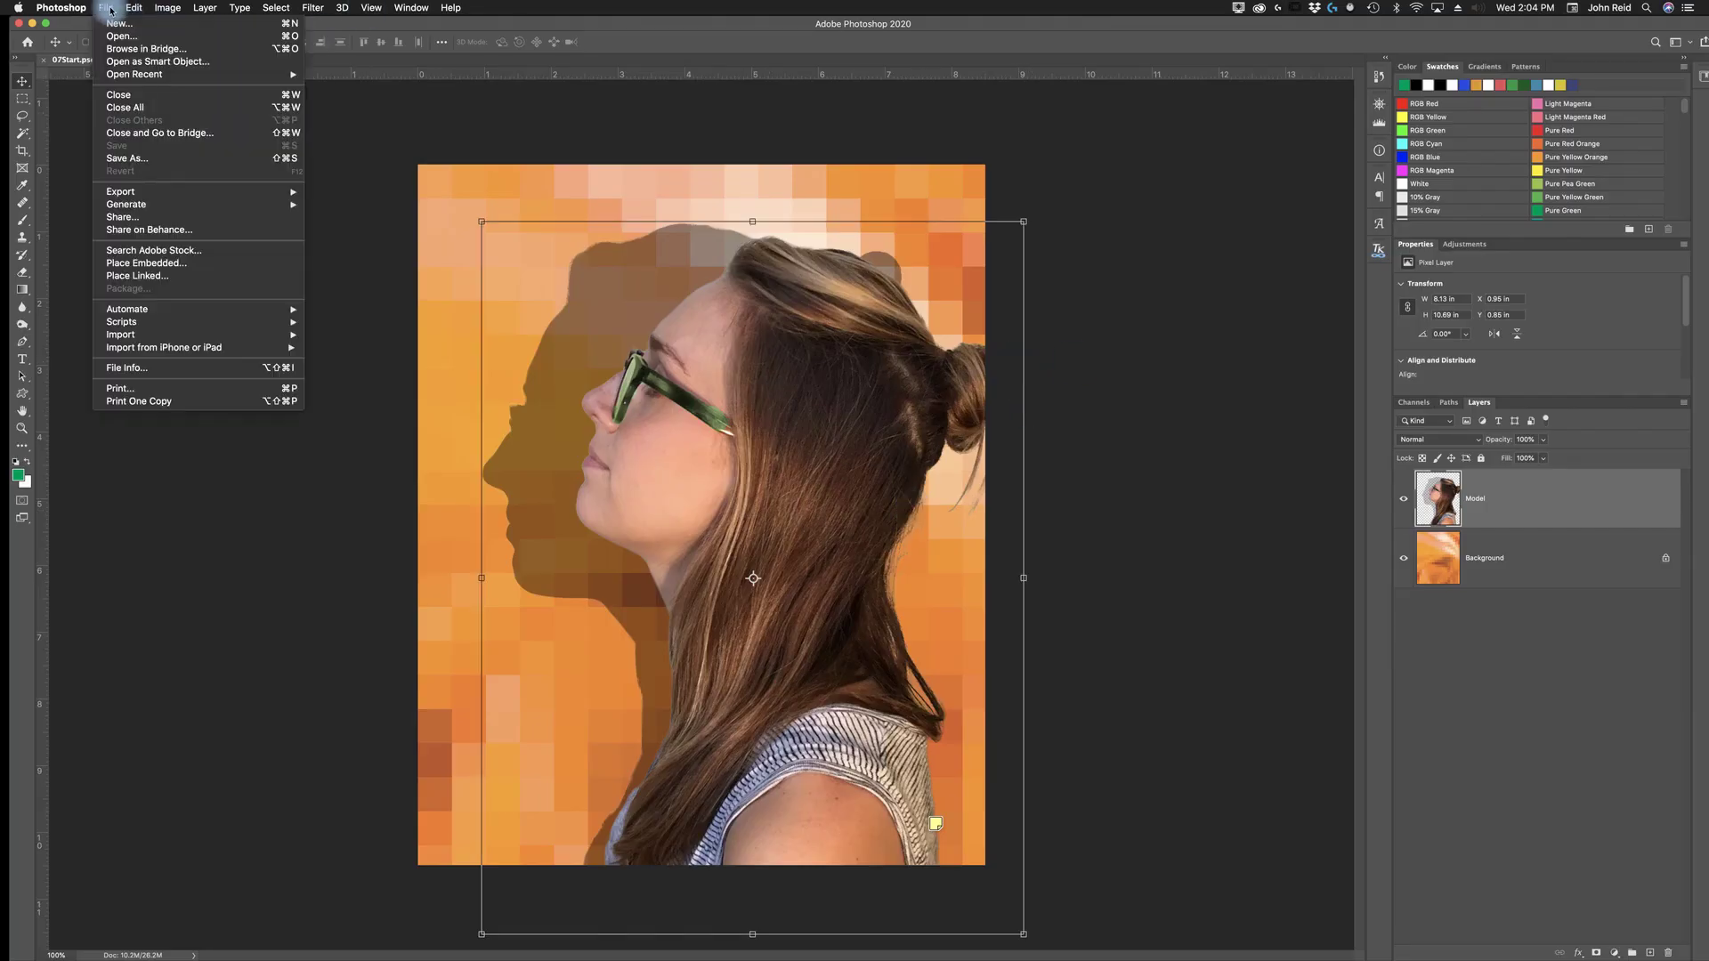
pyautogui.click(130, 160)
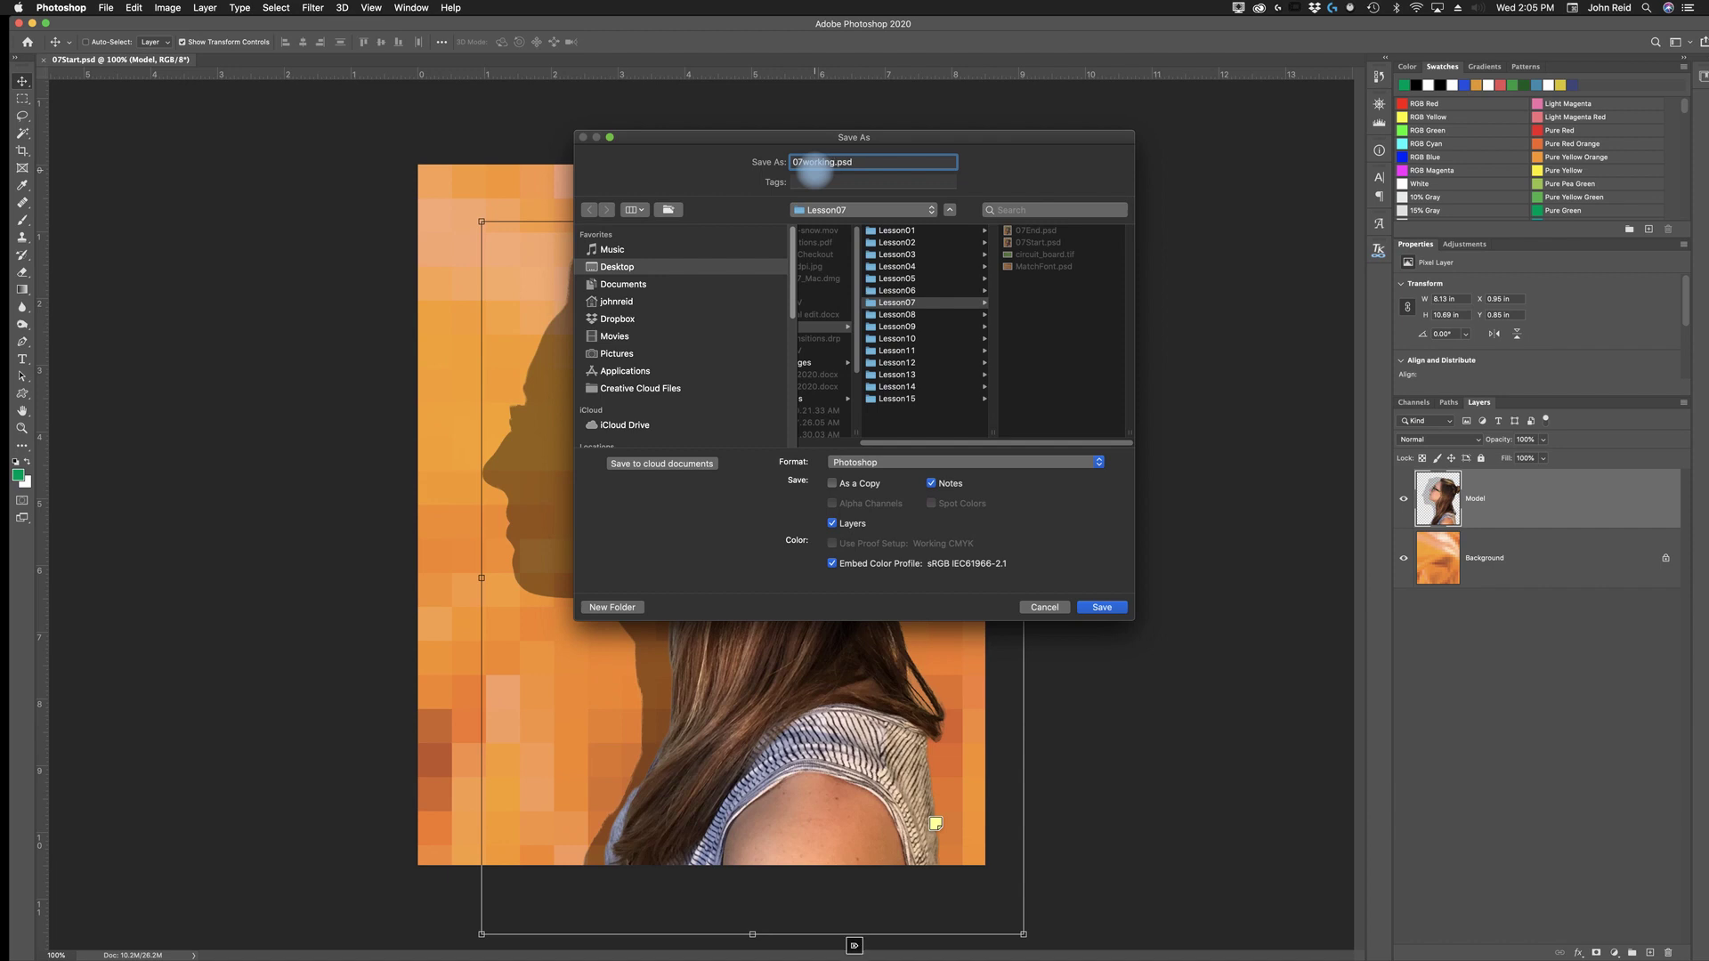
pyautogui.click(1104, 607)
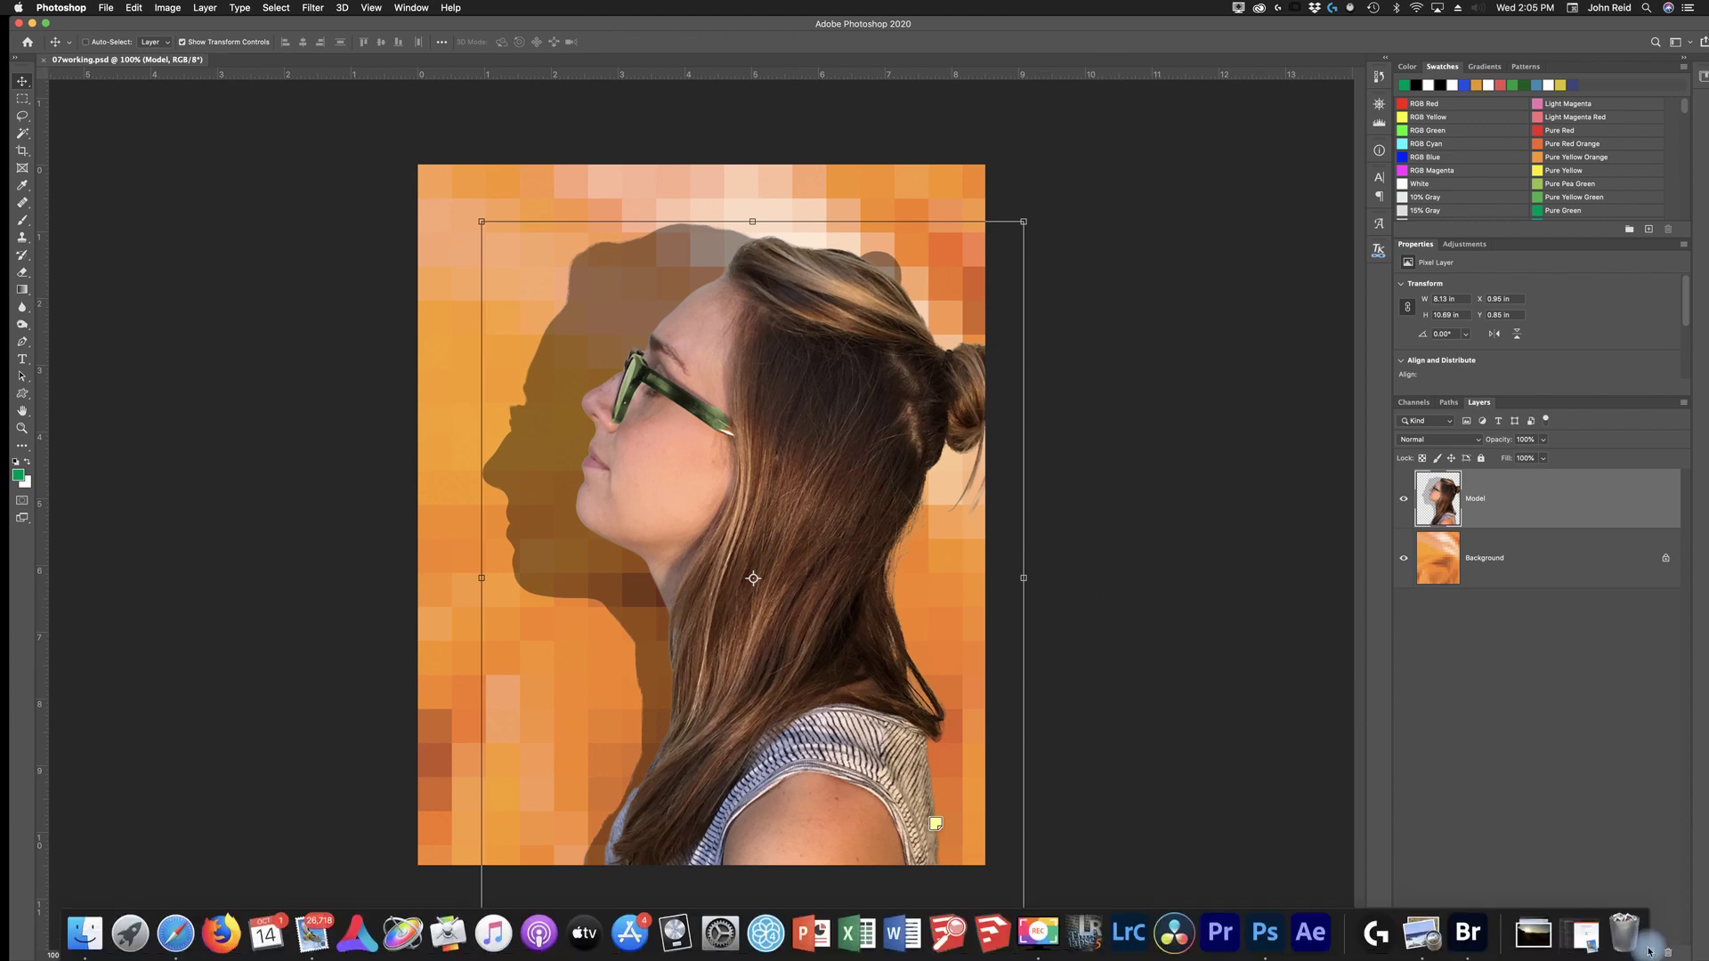
# Switch the workspace to Graphic and Web
pyautogui.click(1636, 946)
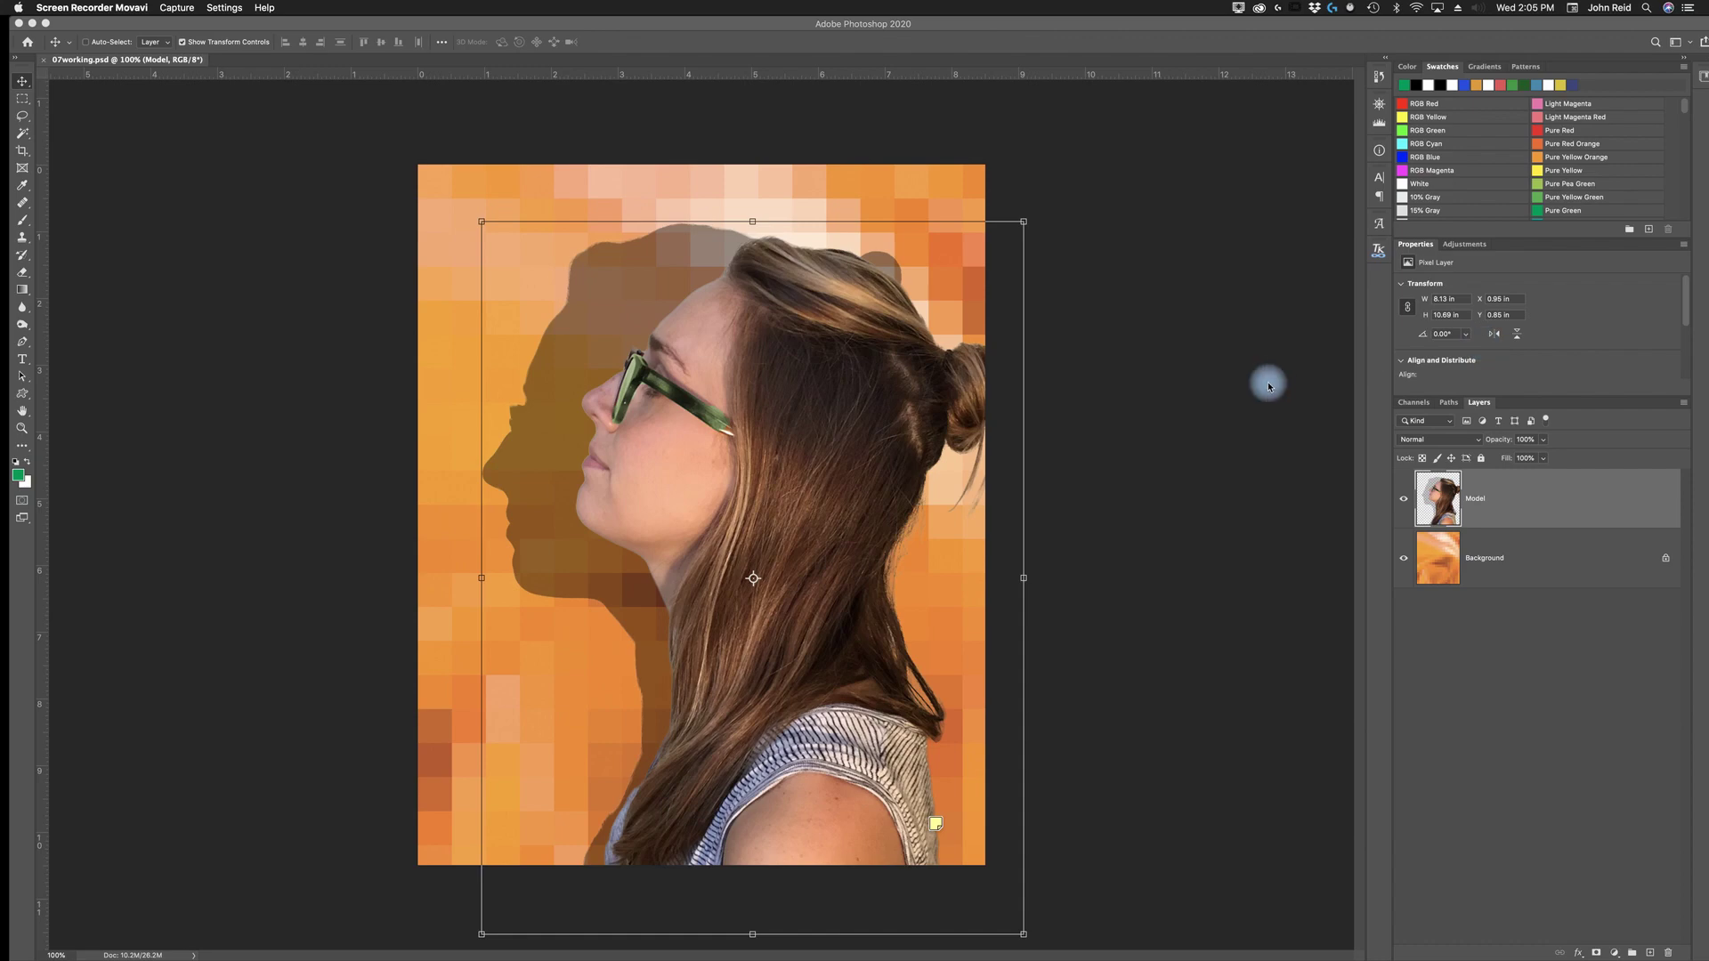
pyautogui.click(1688, 44)
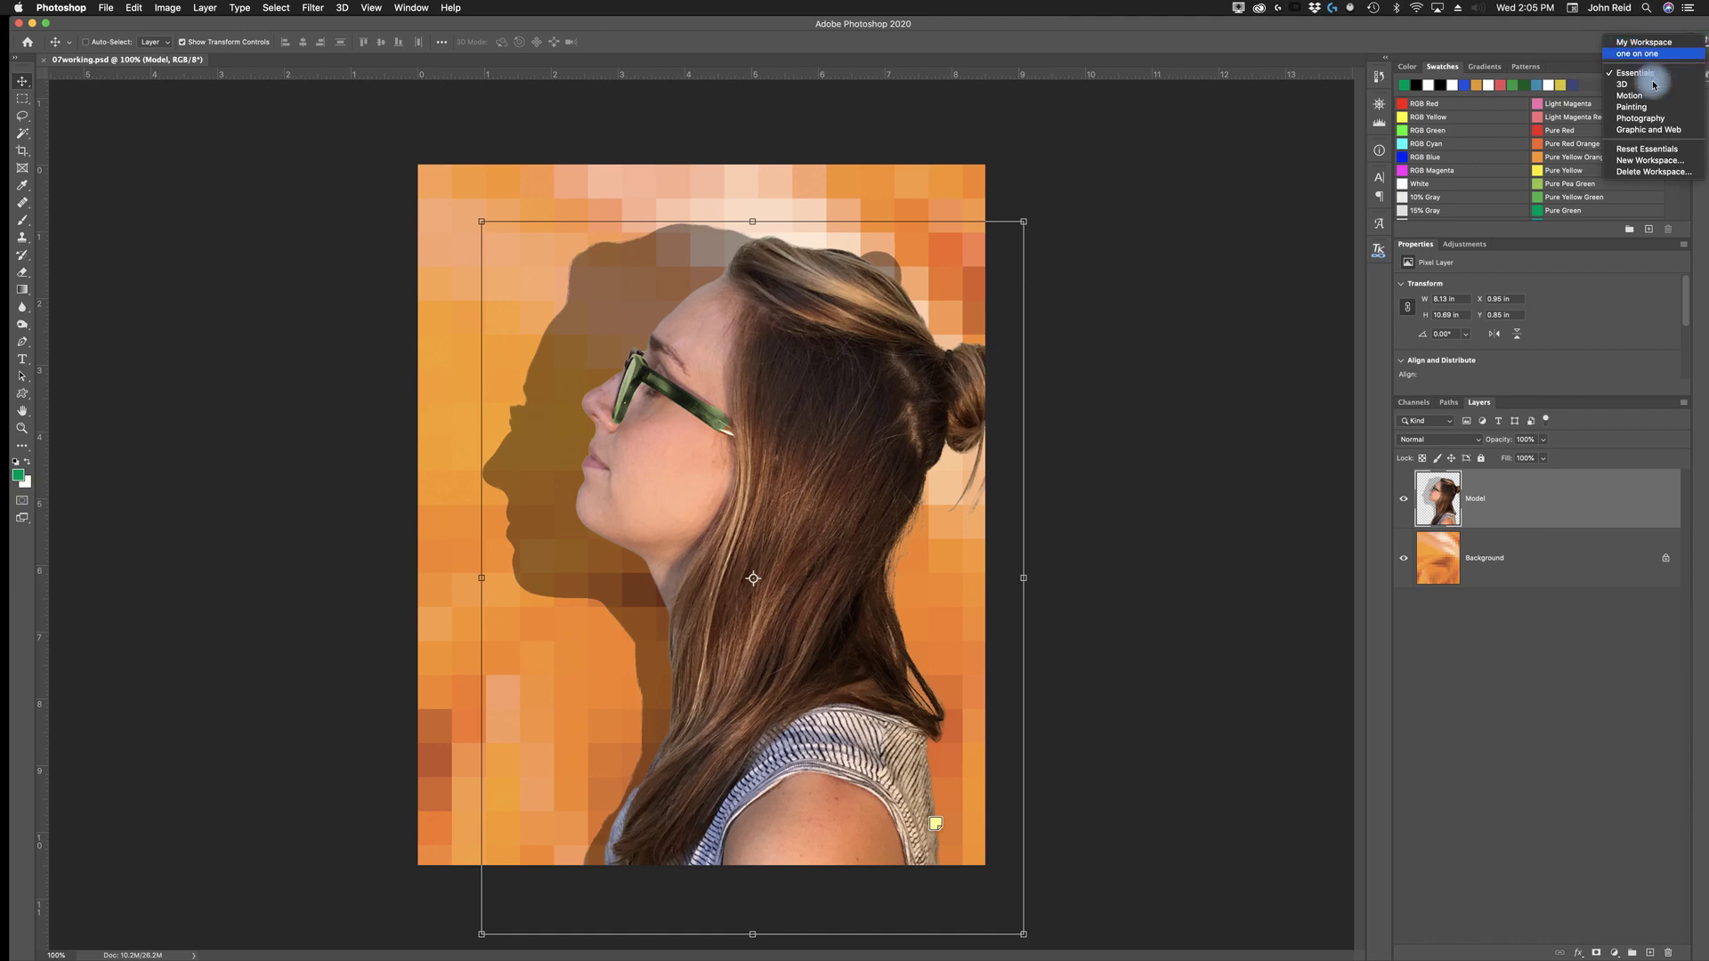
pyautogui.click(1643, 134)
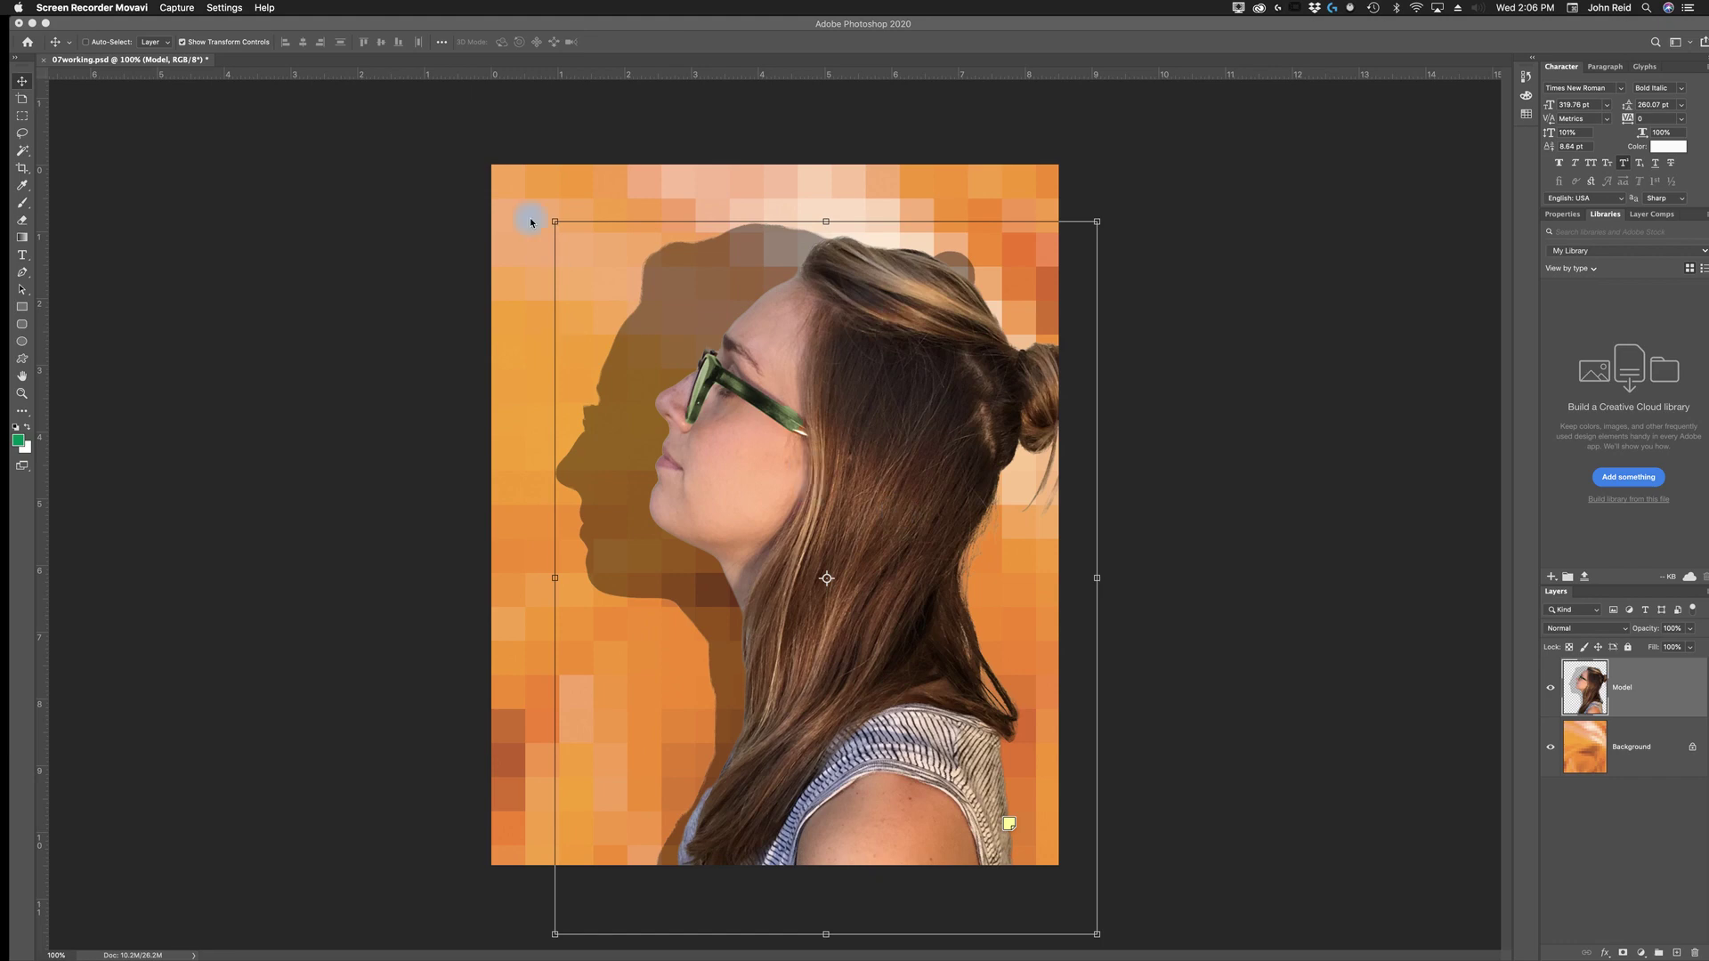
# Check that the rulers are enabled and place a vertical guide at the horizontal centre of the cover
pyautogui.click(630, 138)
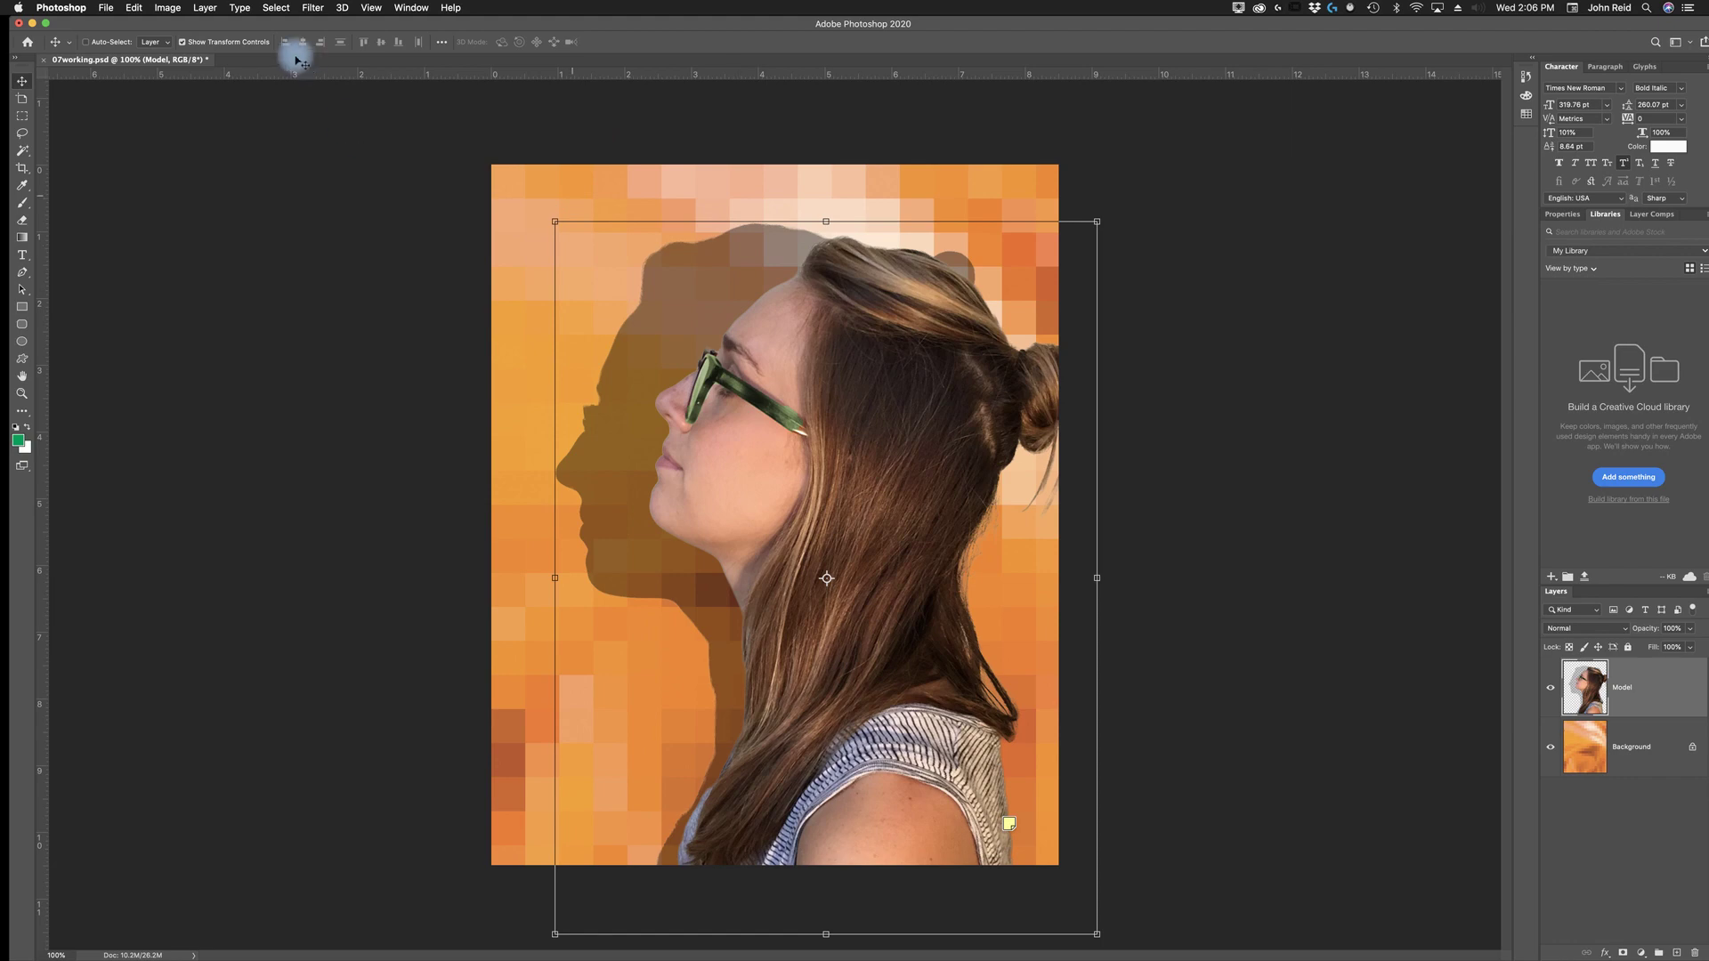
pyautogui.click(371, 9)
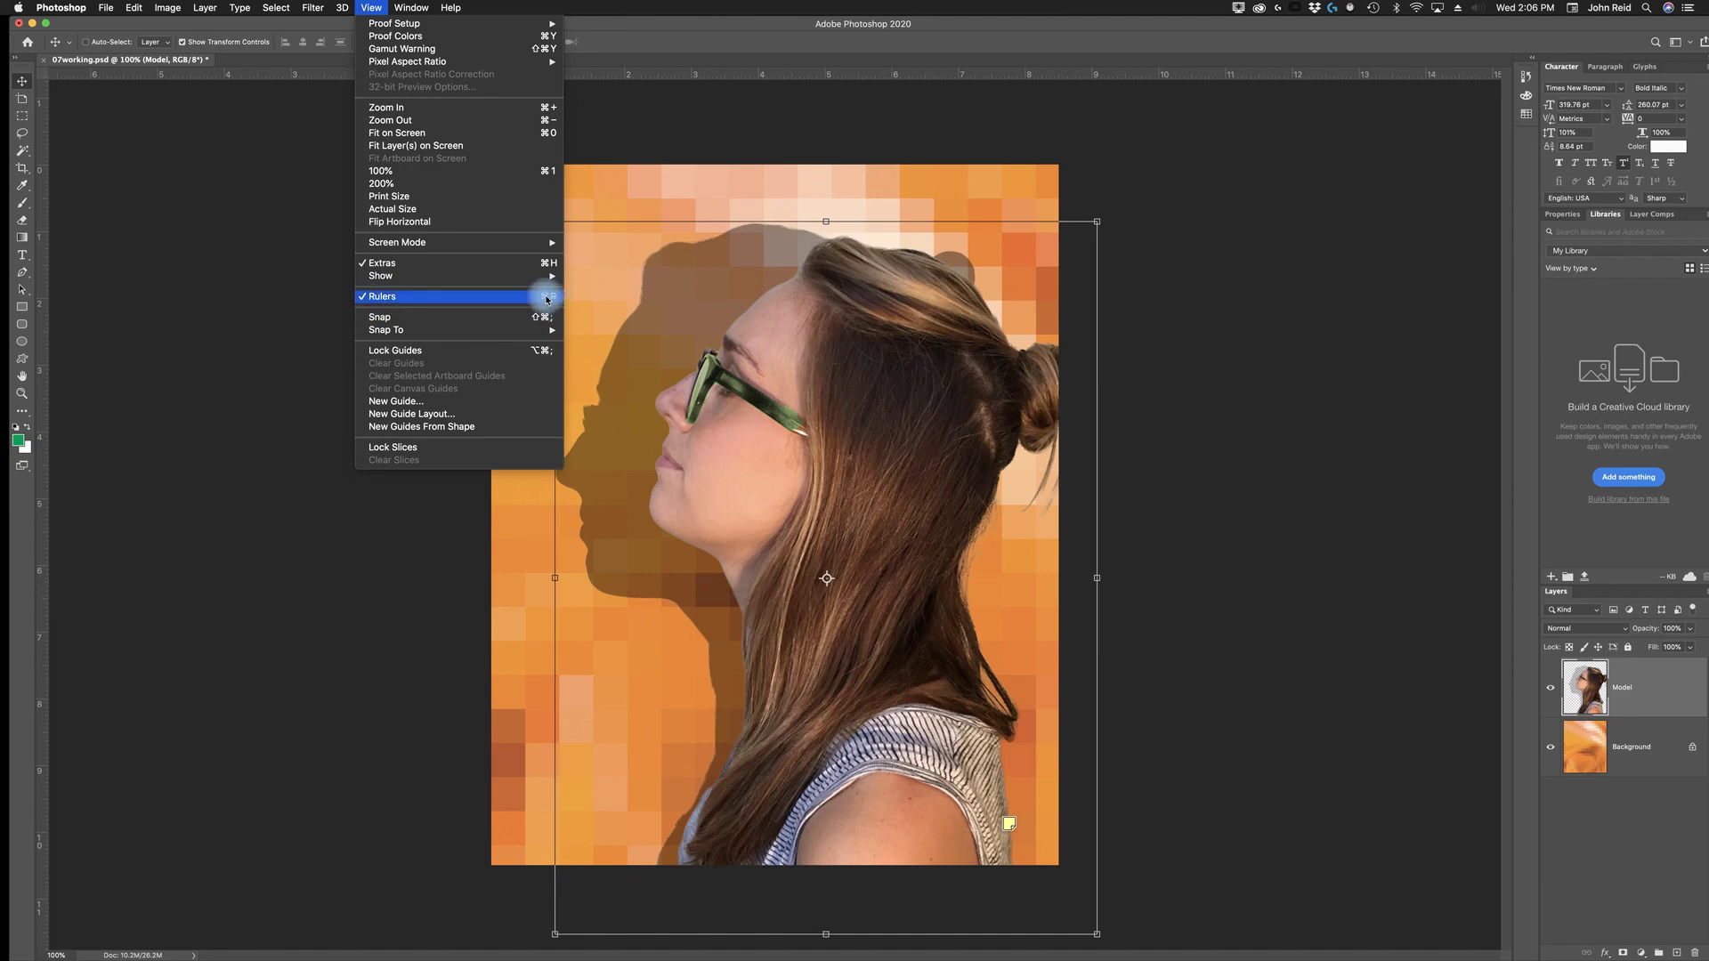
pyautogui.click(1375, 472)
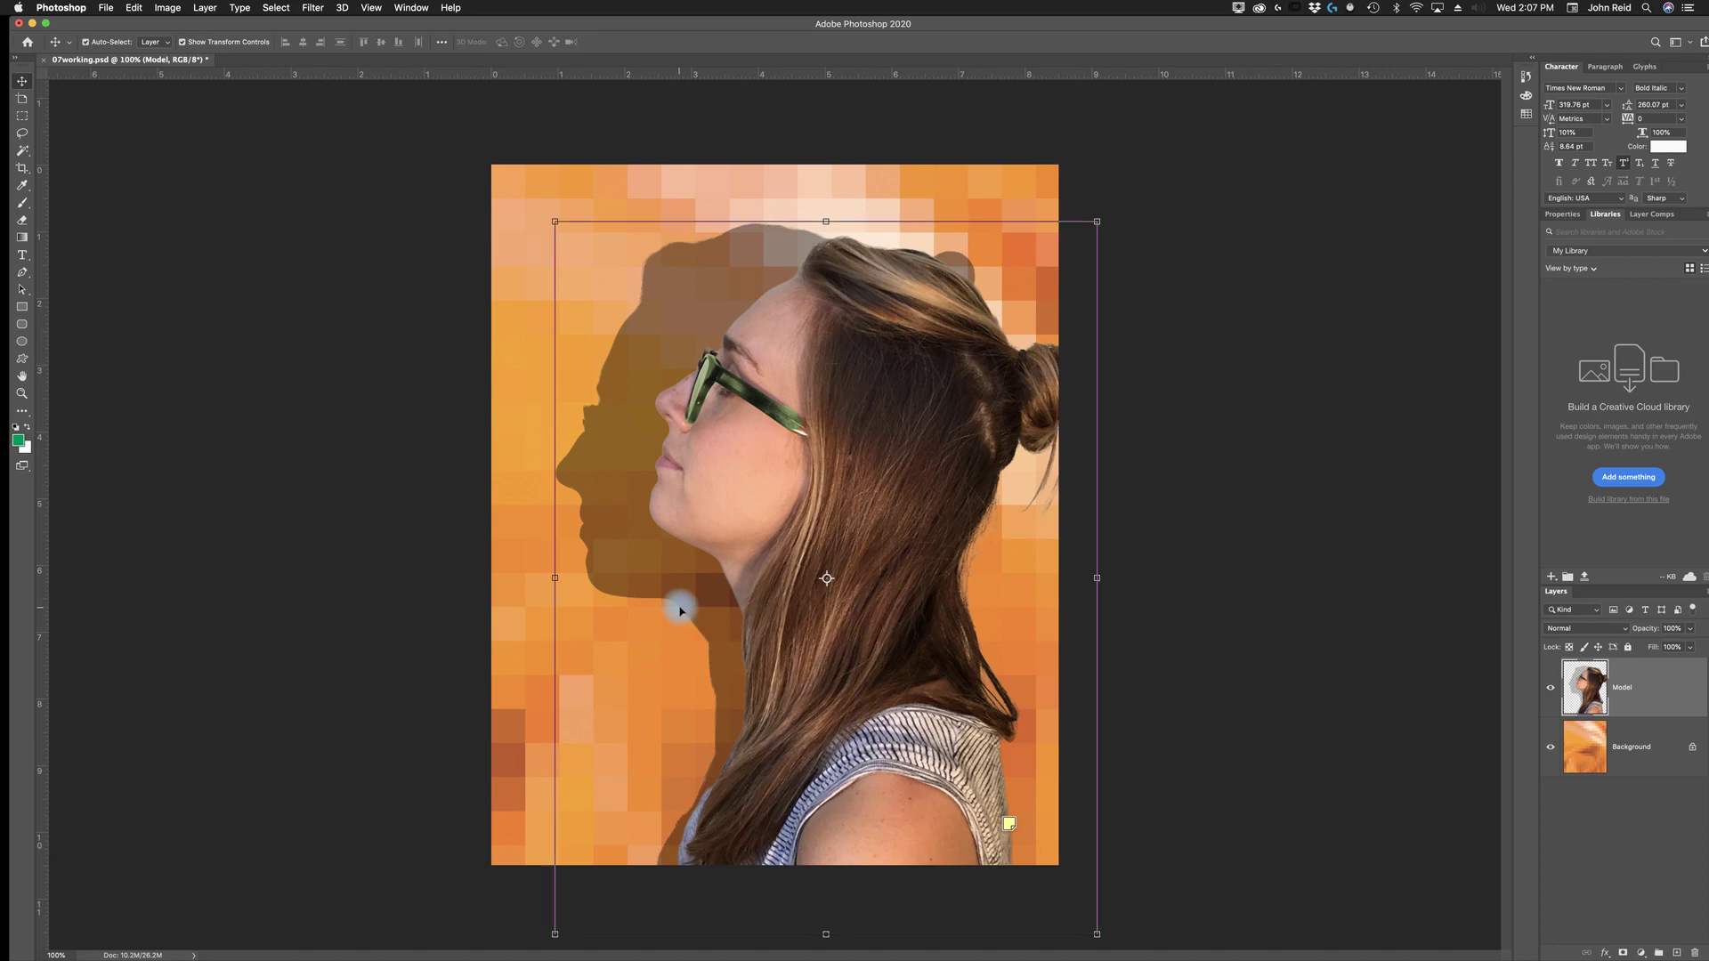
pyautogui.scroll(1, 683, 612)
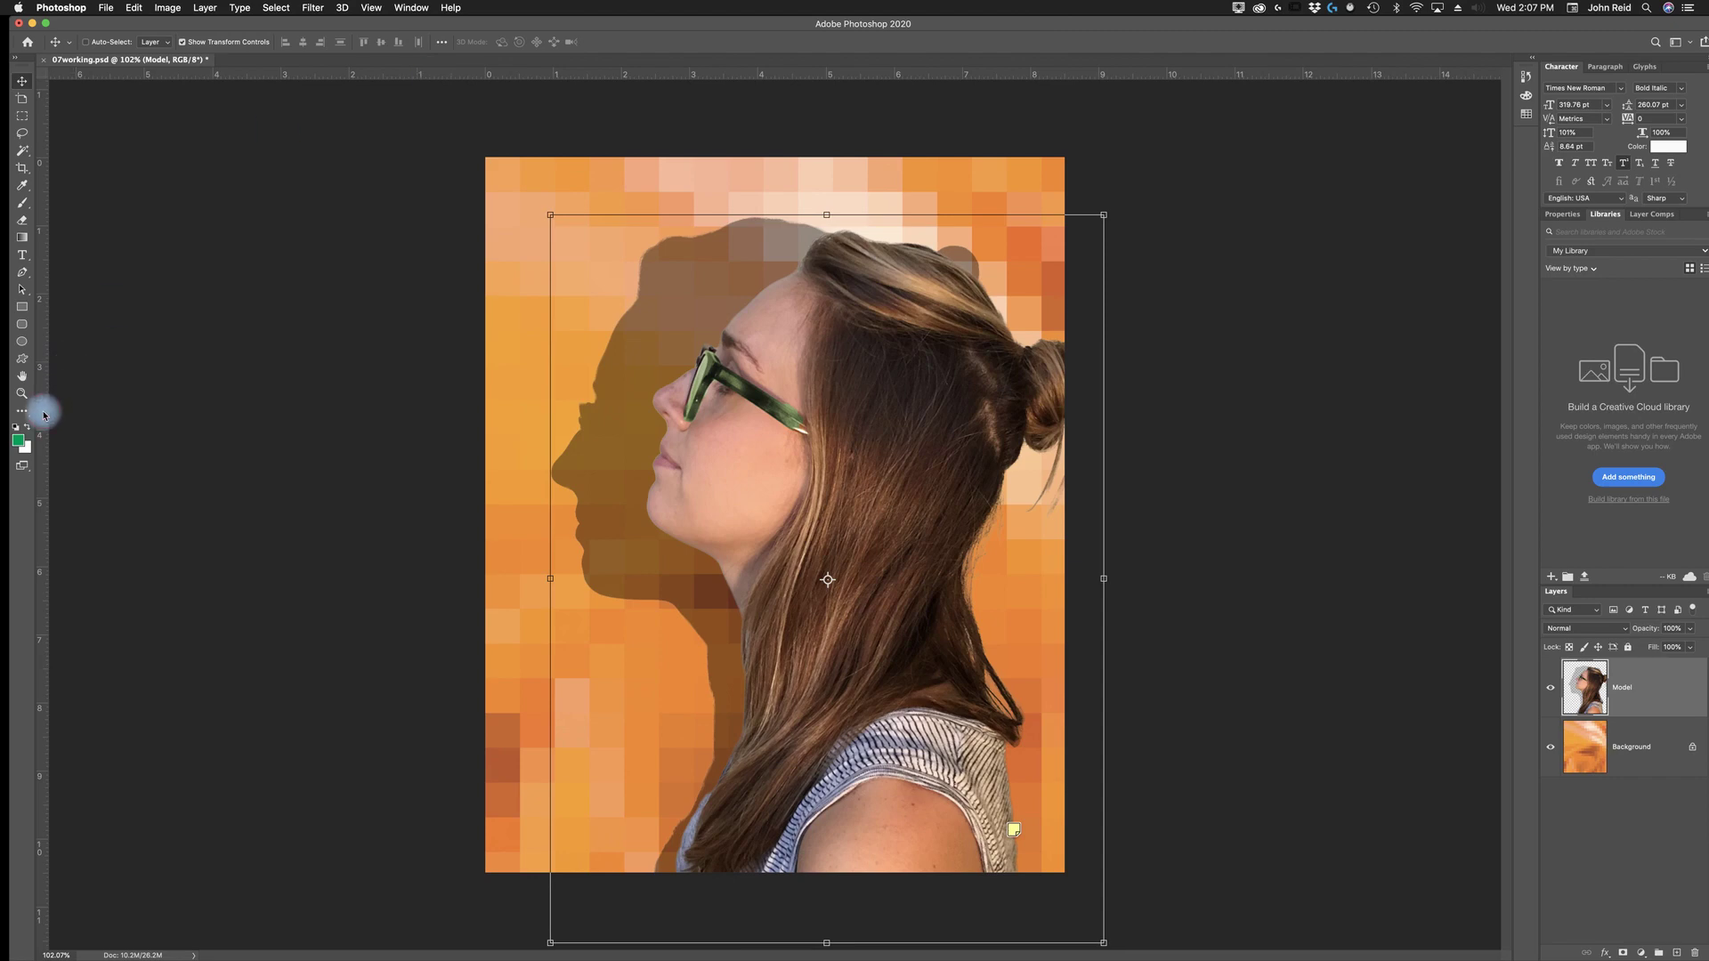
pyautogui.moveTo(43, 414); pyautogui.dragTo(775, 443)
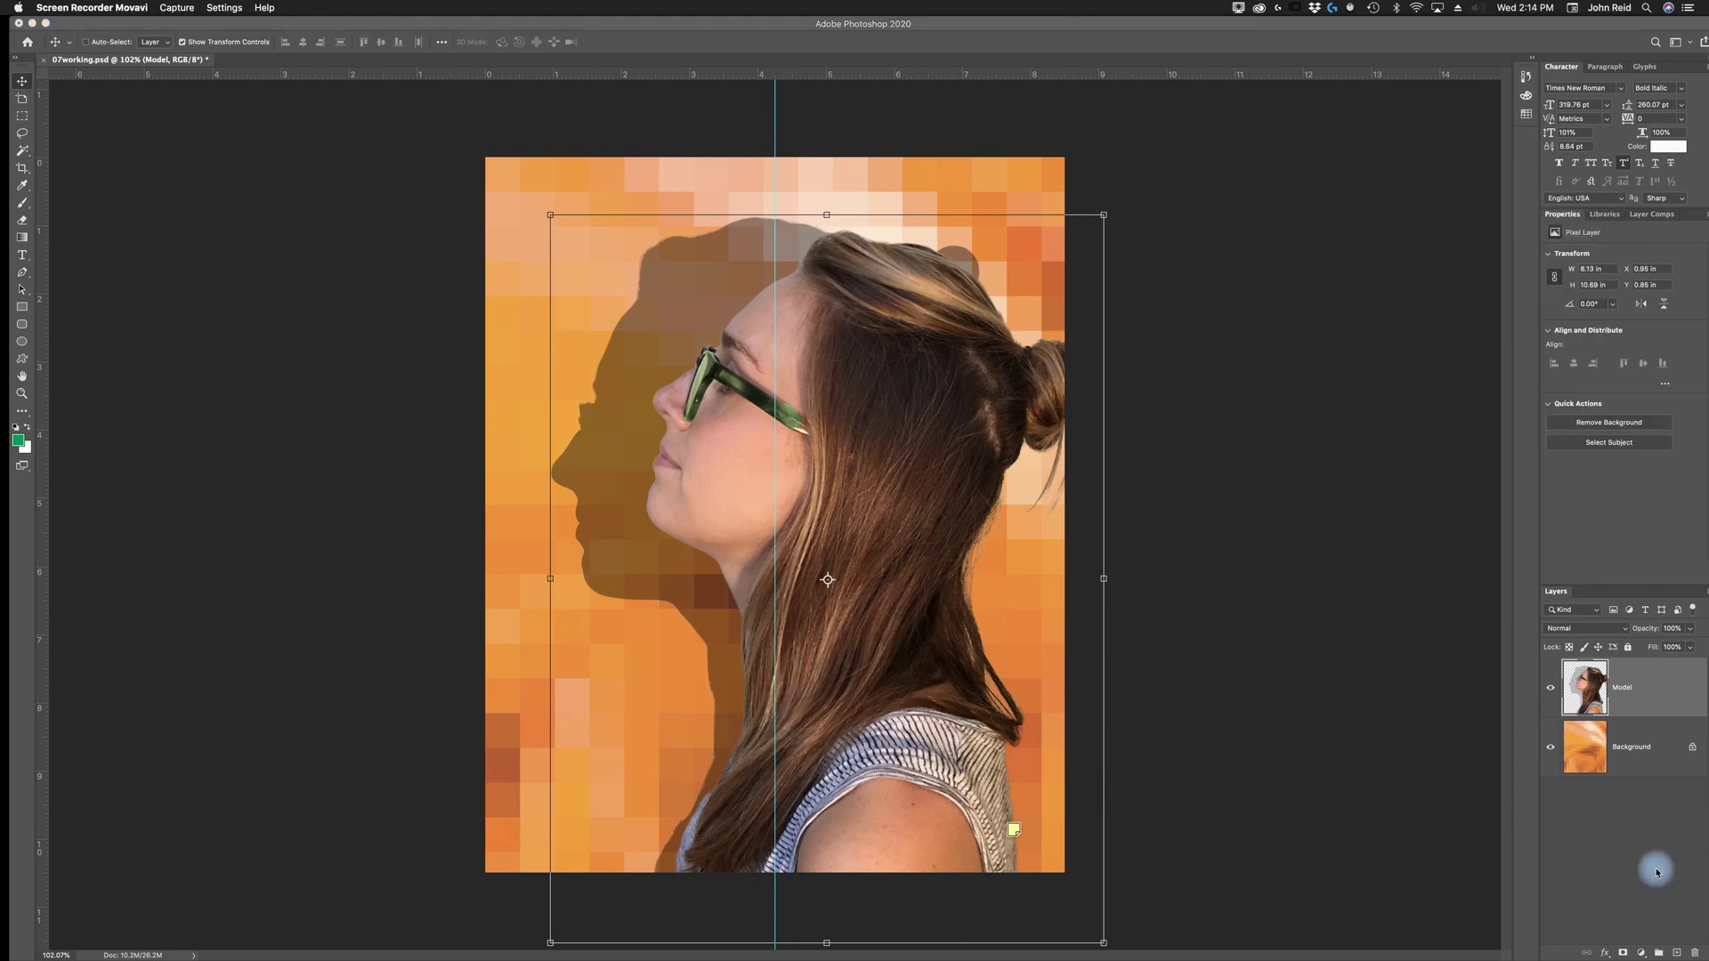
# Select the Background layer and set the Type tool's font to Minion Pro Regular
pyautogui.click(1633, 750)
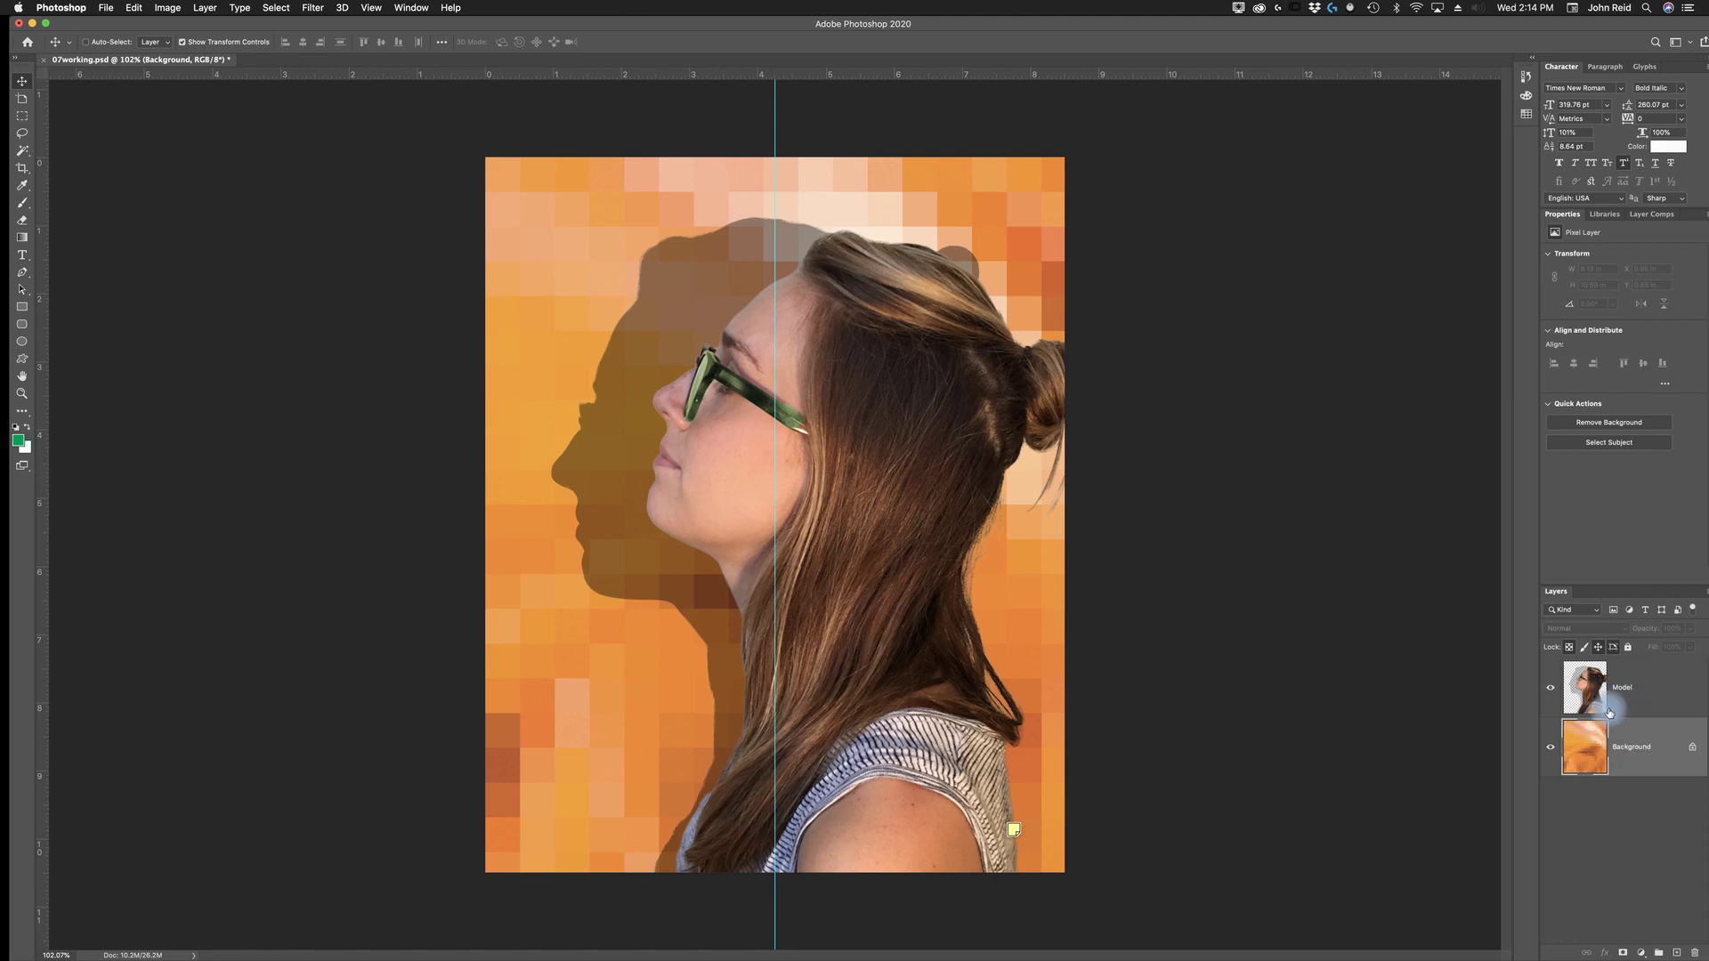
pyautogui.click(26, 259)
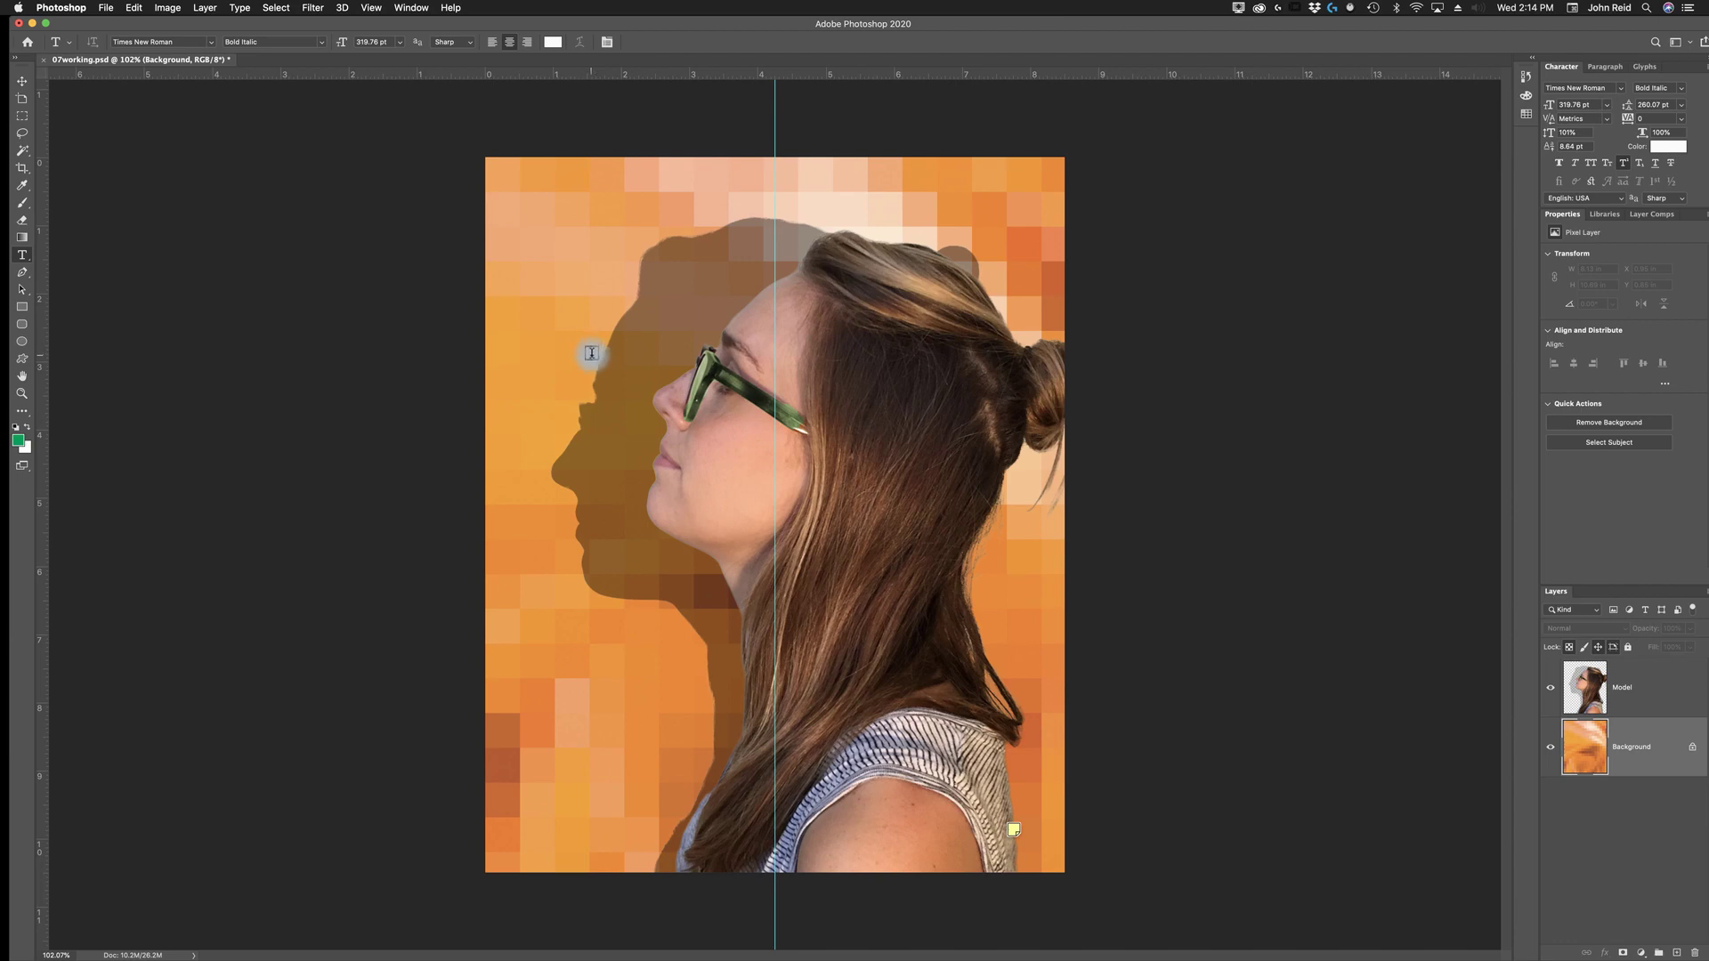
pyautogui.click(213, 46)
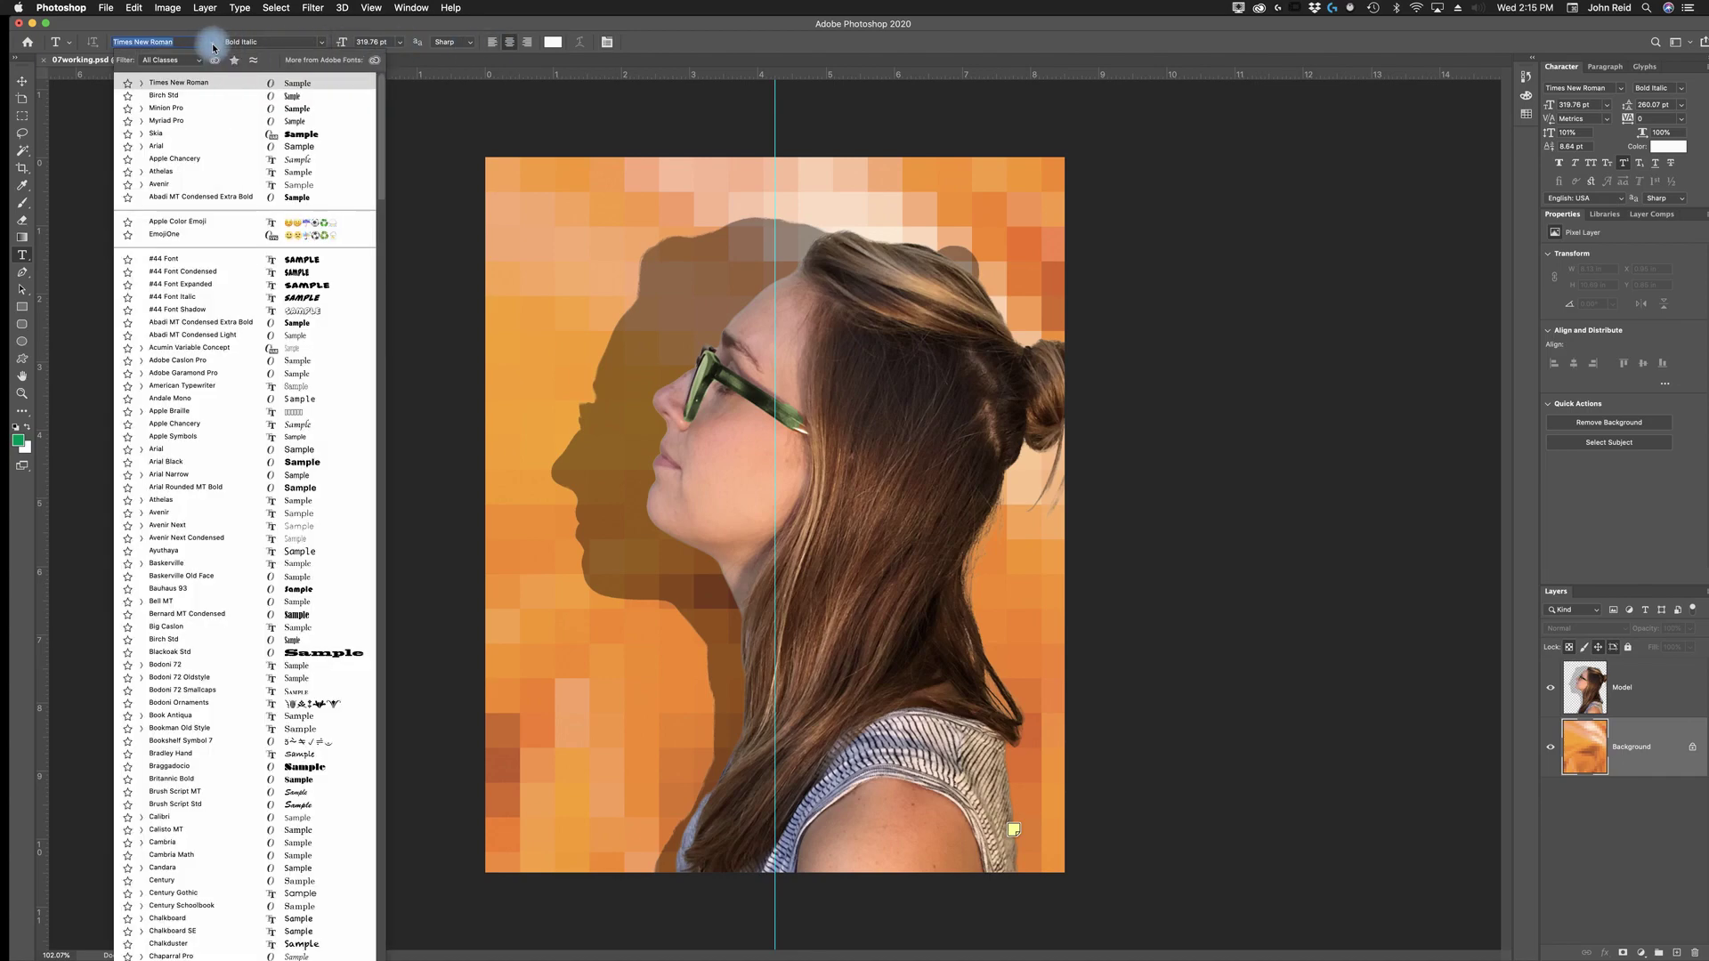
pyautogui.scroll(-20, 224, 525)
pyautogui.scroll(-8, 225, 525)
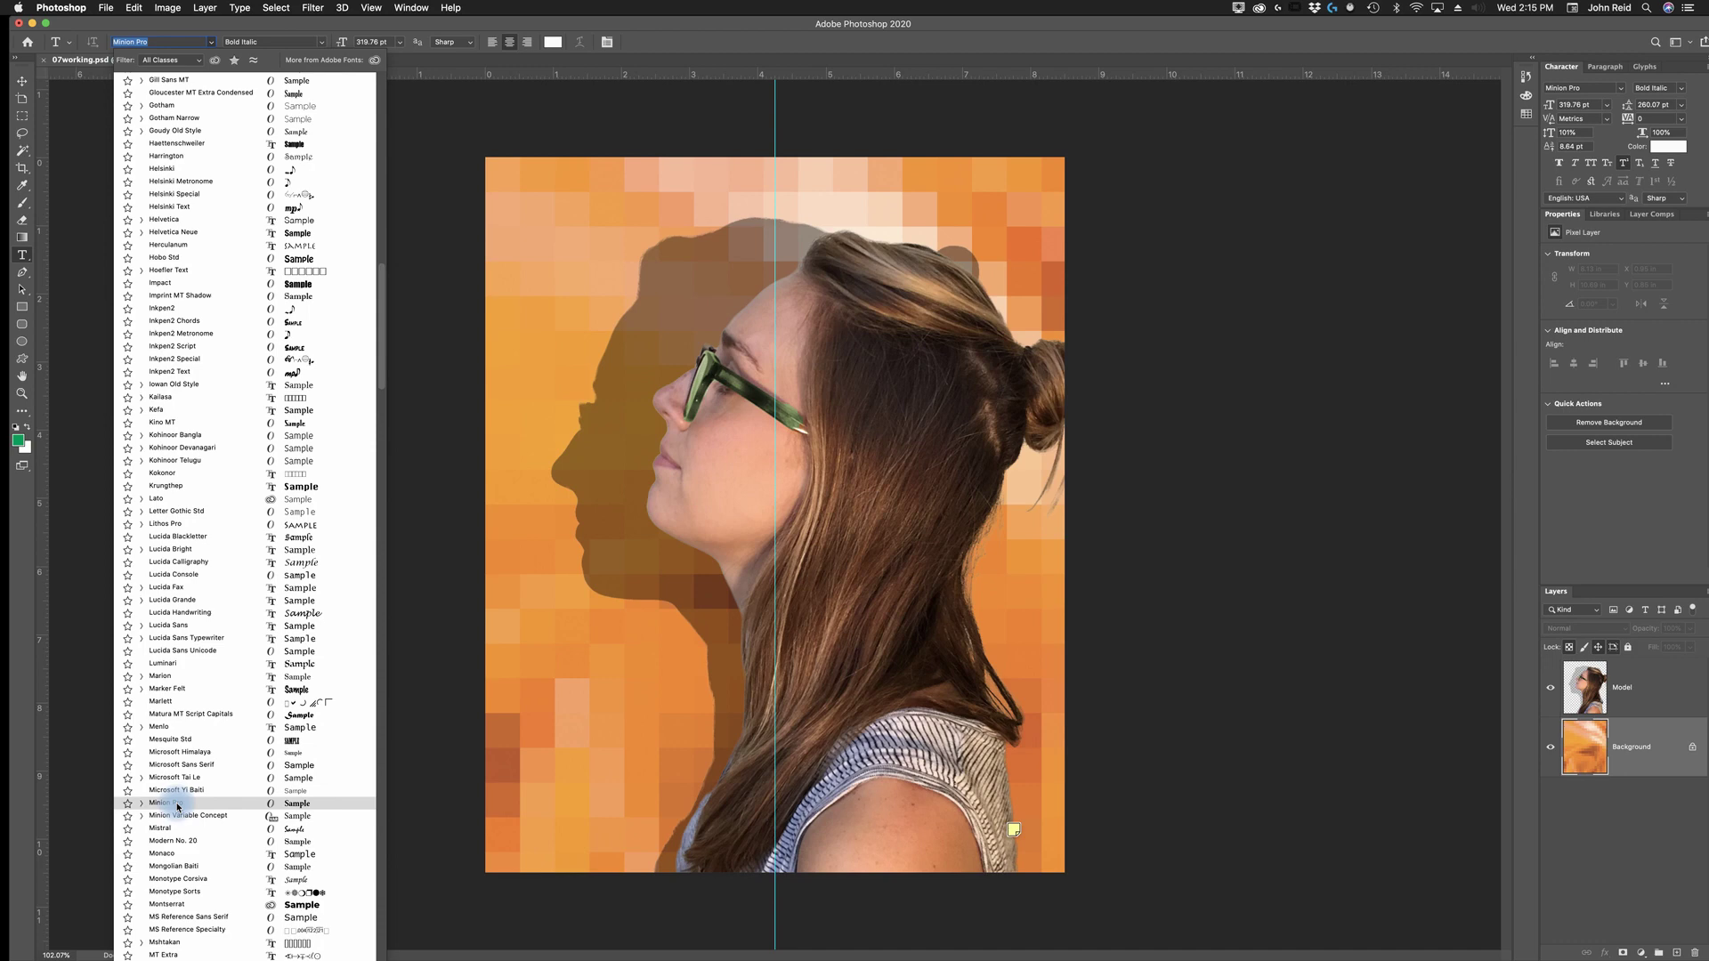
pyautogui.click(178, 806)
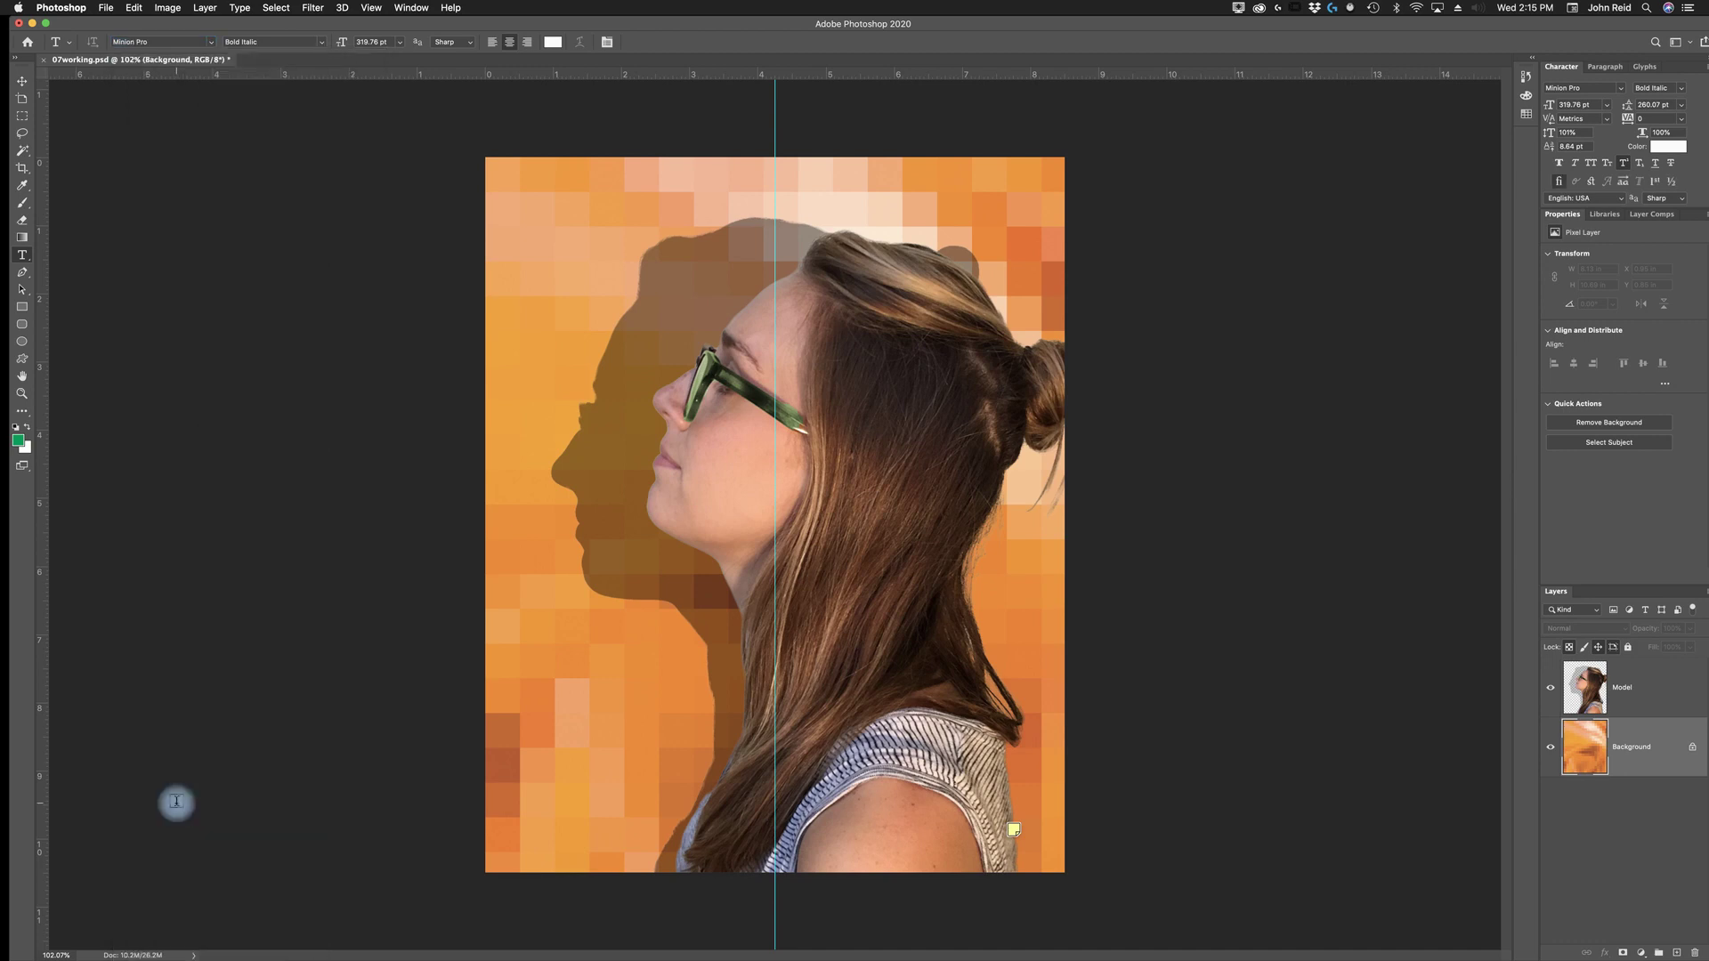
pyautogui.click(324, 42)
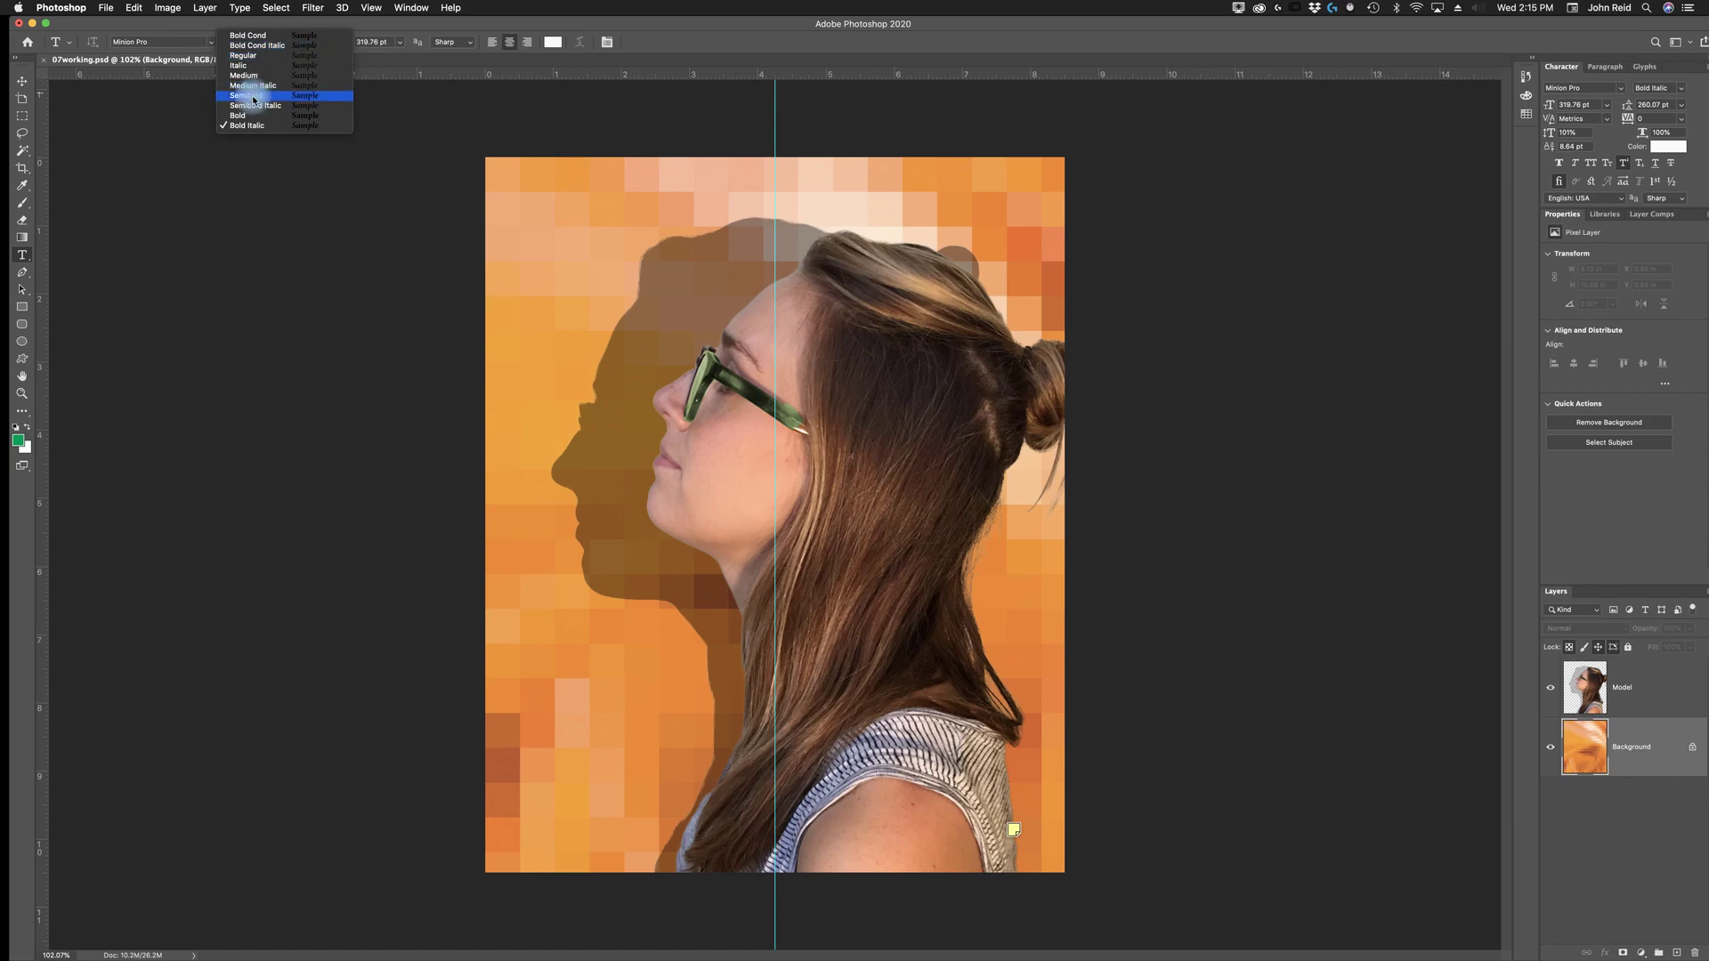
pyautogui.click(243, 56)
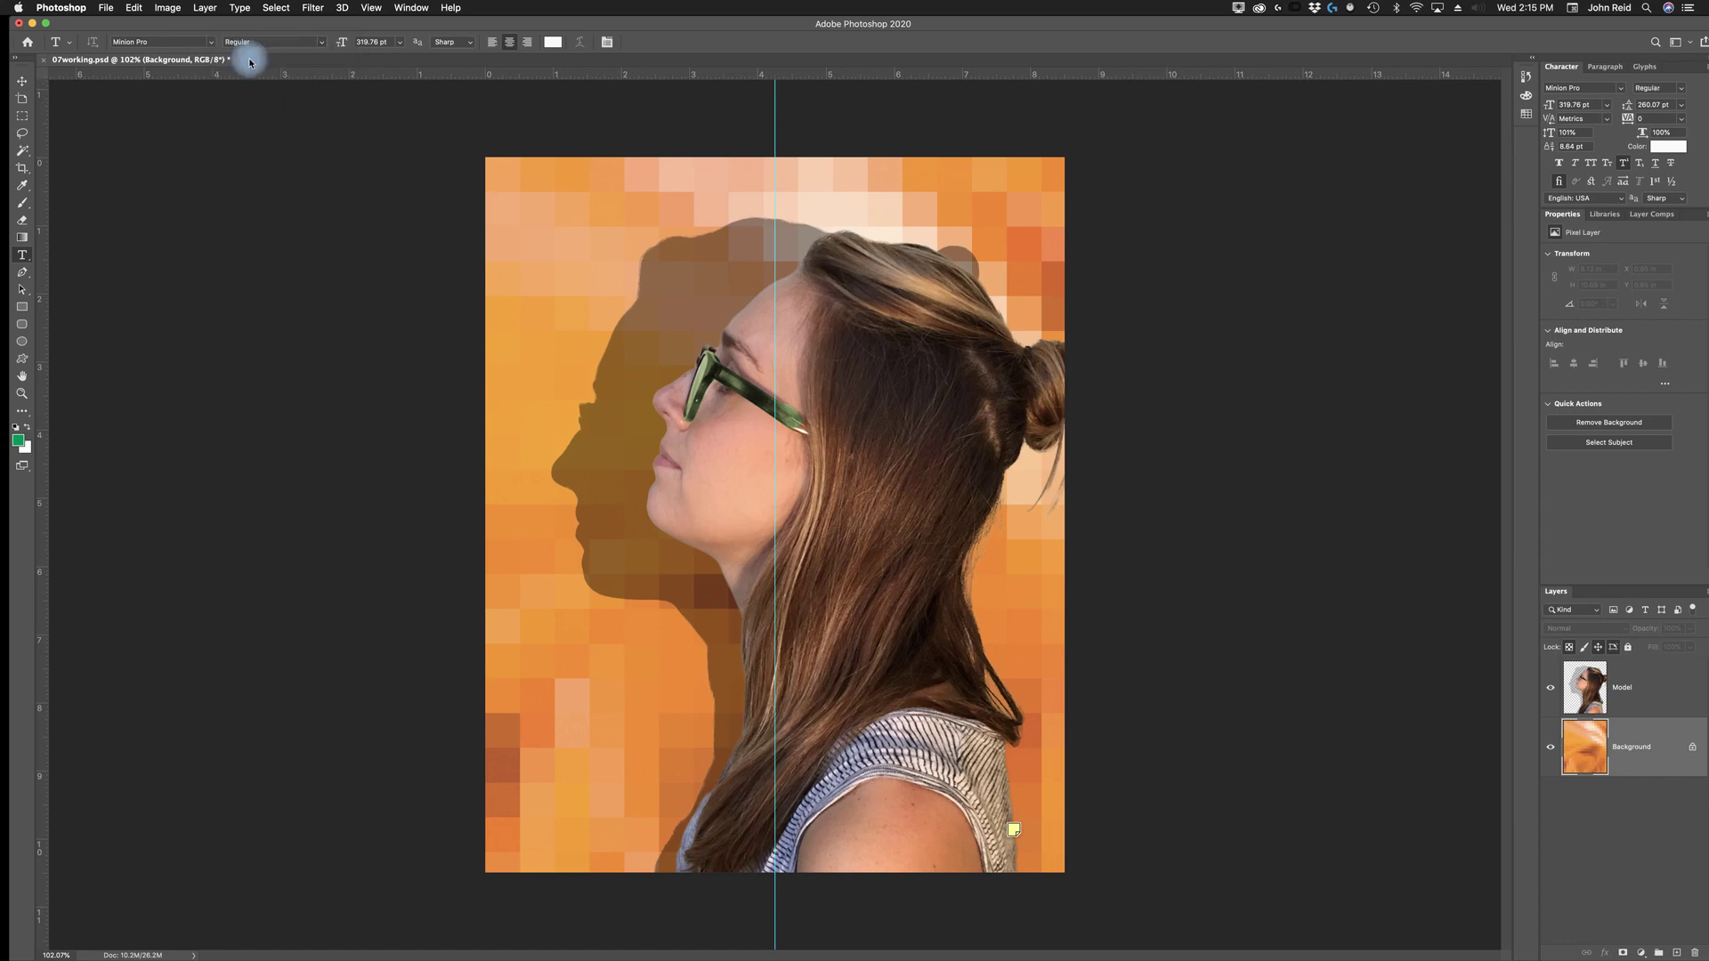
# Set the type size to 144 pt and the tracking to 100
pyautogui.click(400, 43)
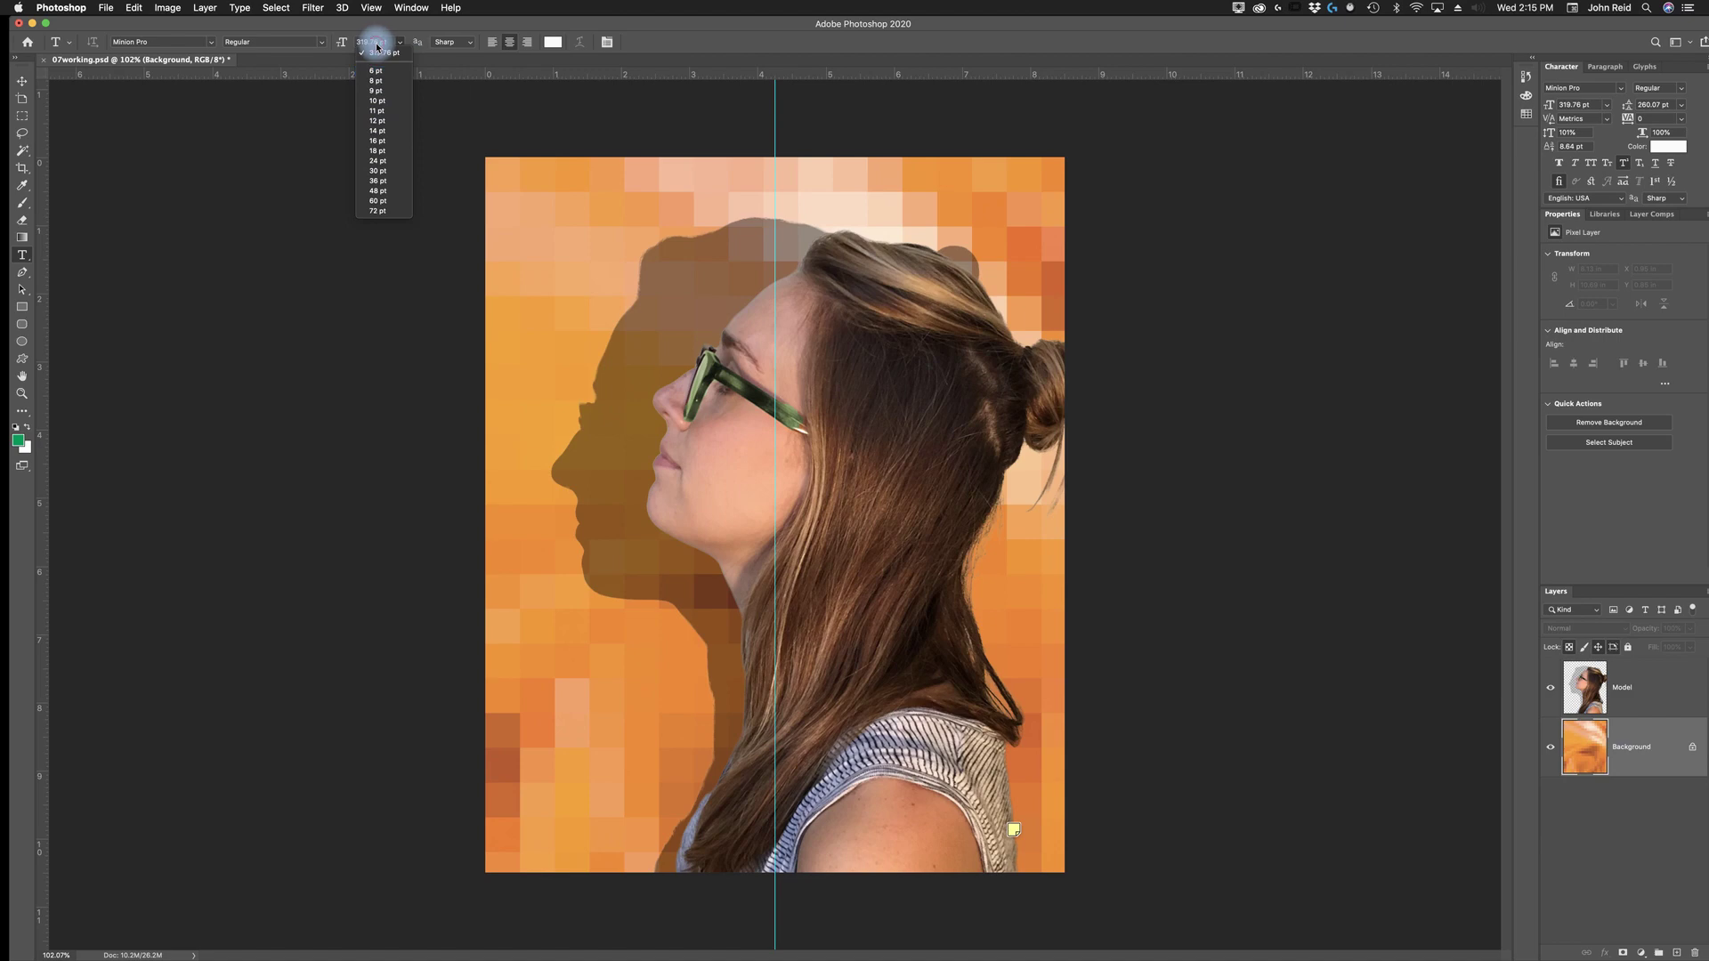
pyautogui.click(376, 43)
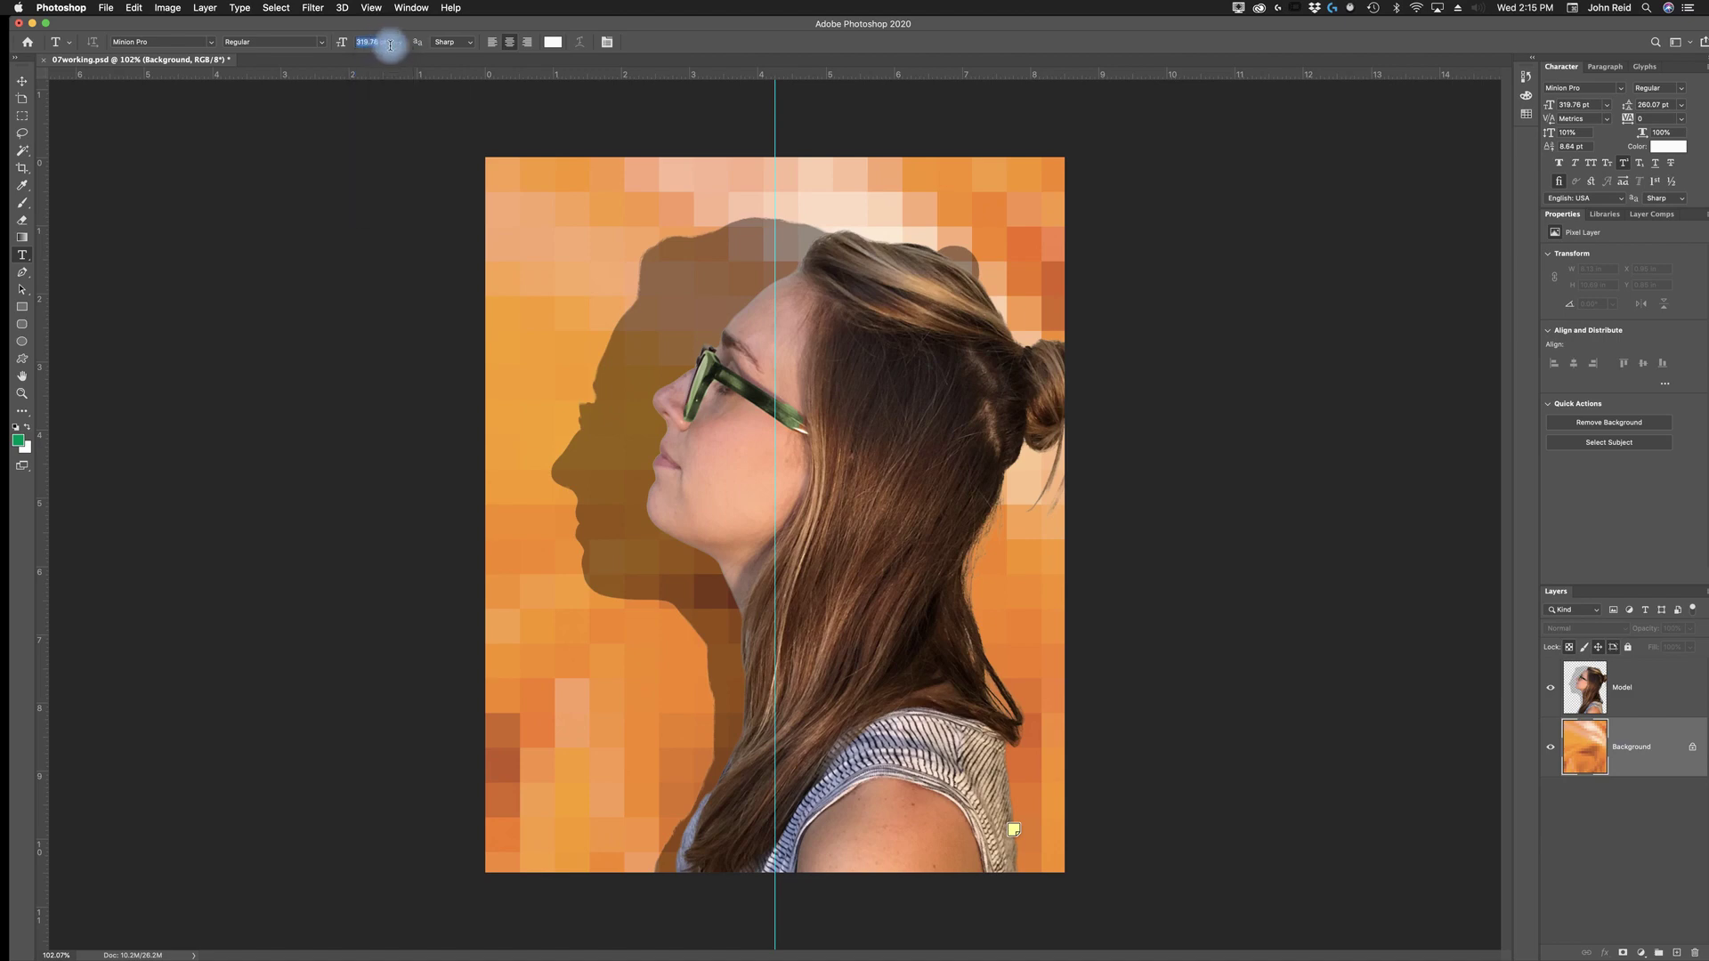
pyautogui.write('4')
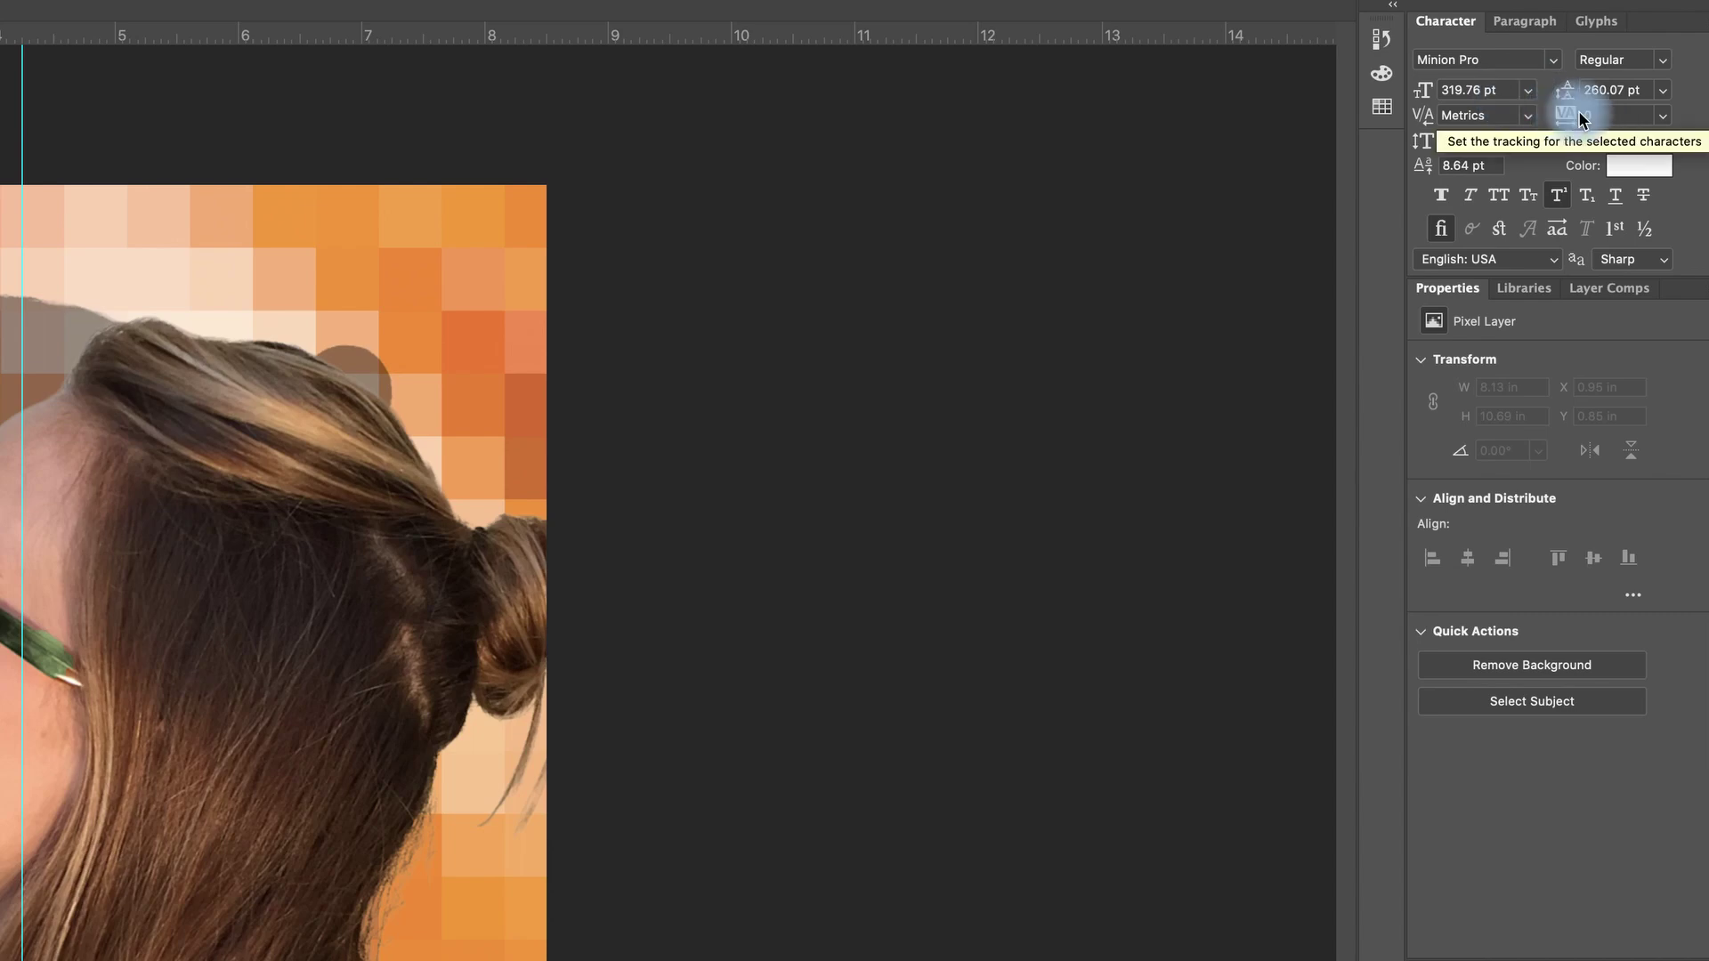
pyautogui.click(1598, 111)
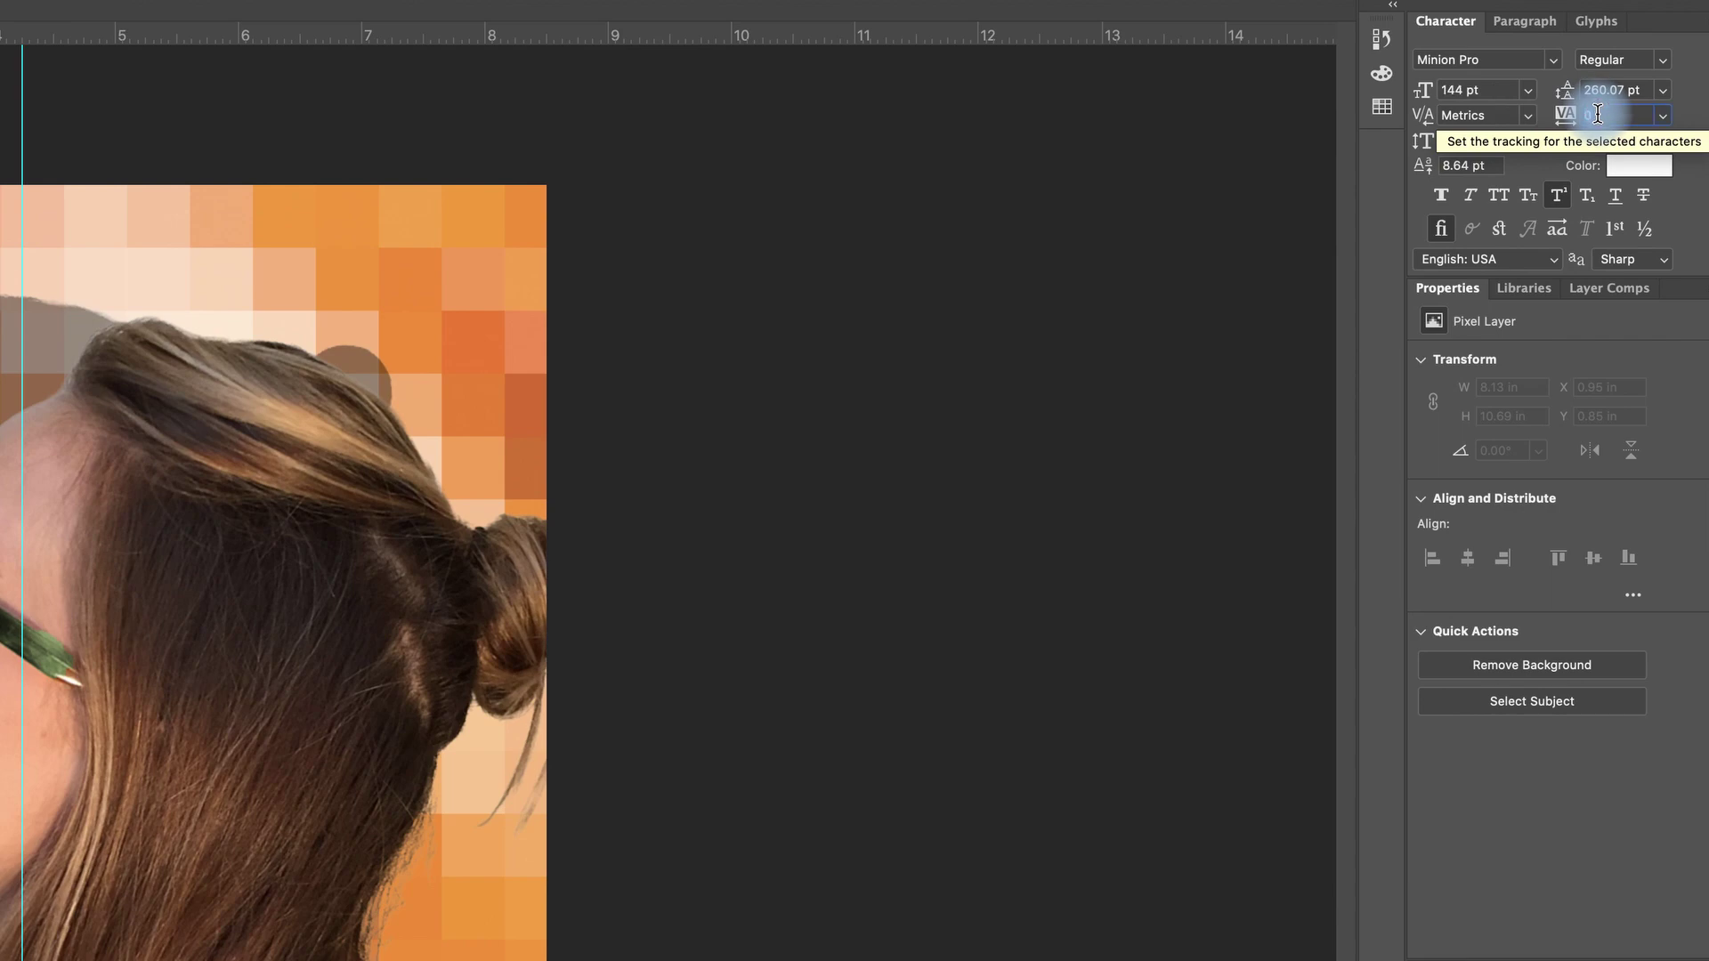
pyautogui.write('100')
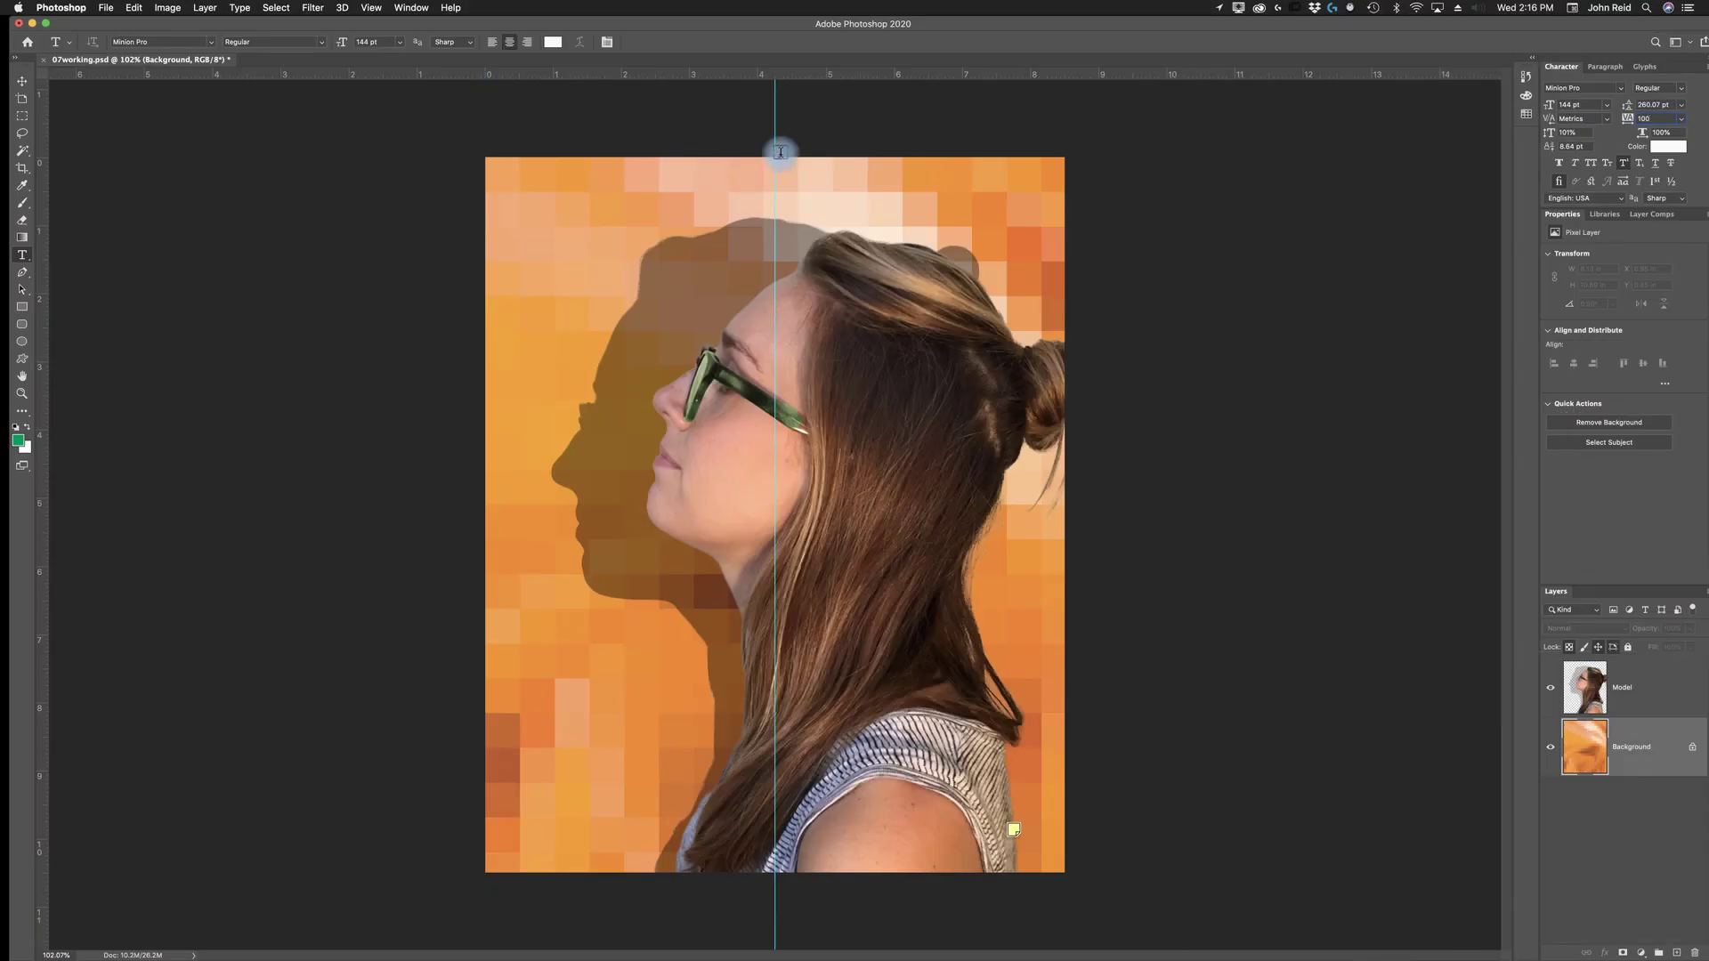
# Start a text layer near the top of the cover, with All Caps turned on and Superscript turned off
pyautogui.click(563, 226)
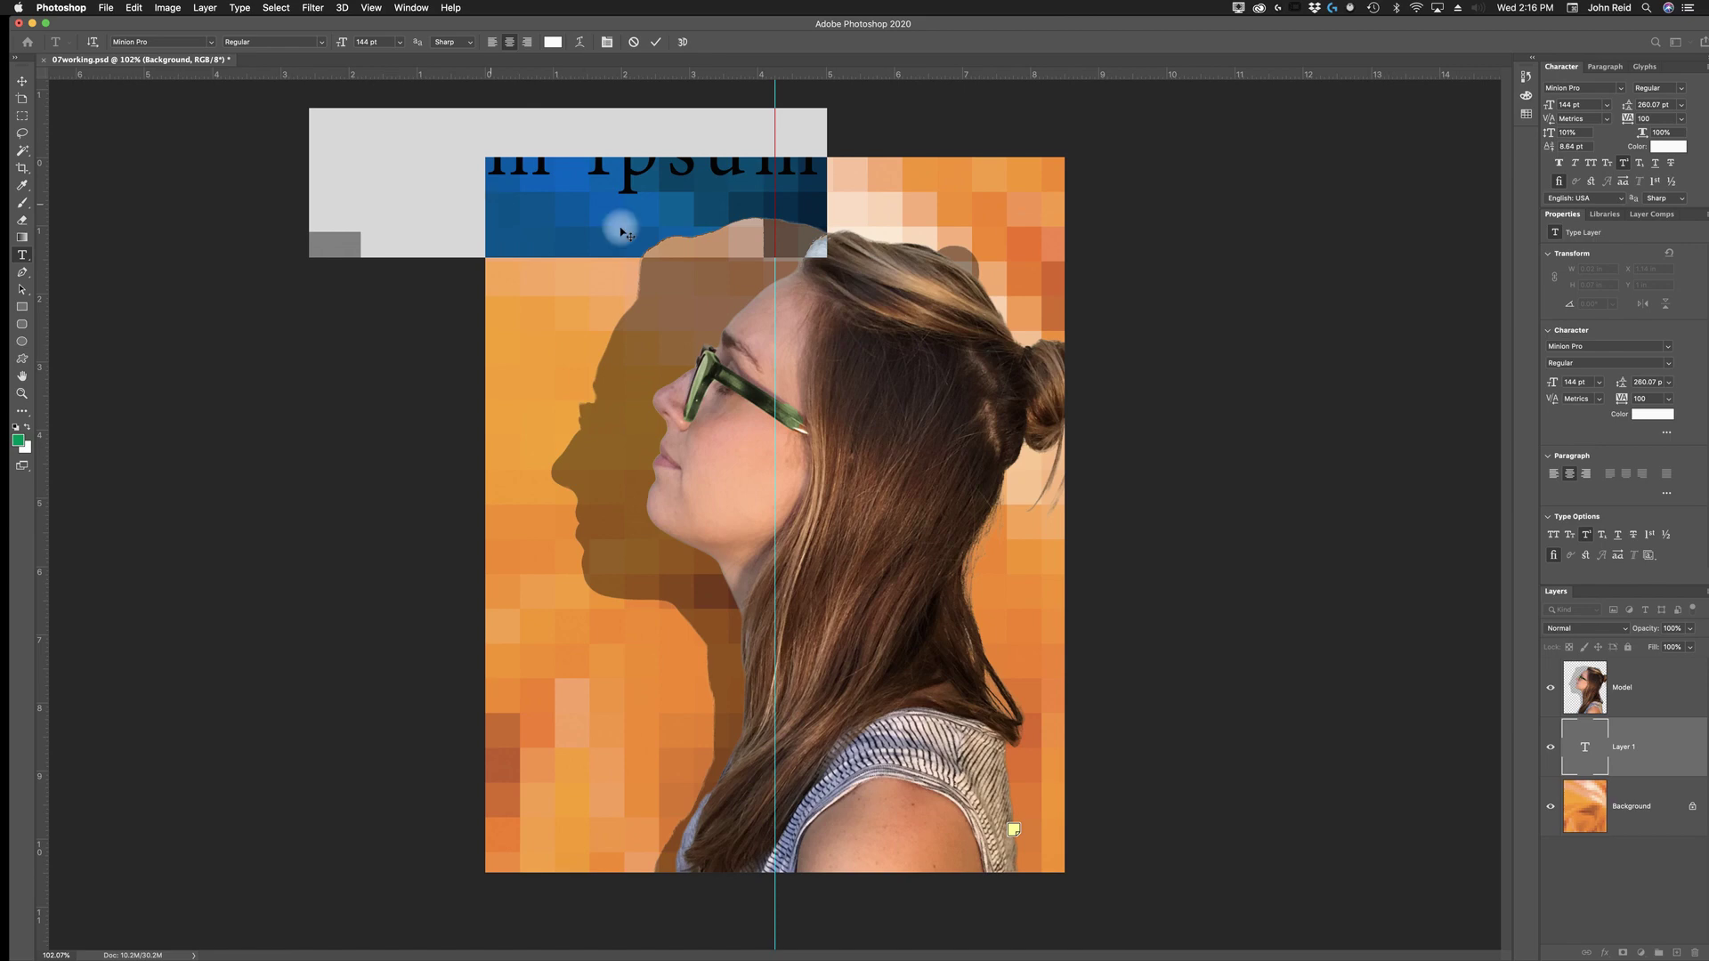
pyautogui.click(1592, 165)
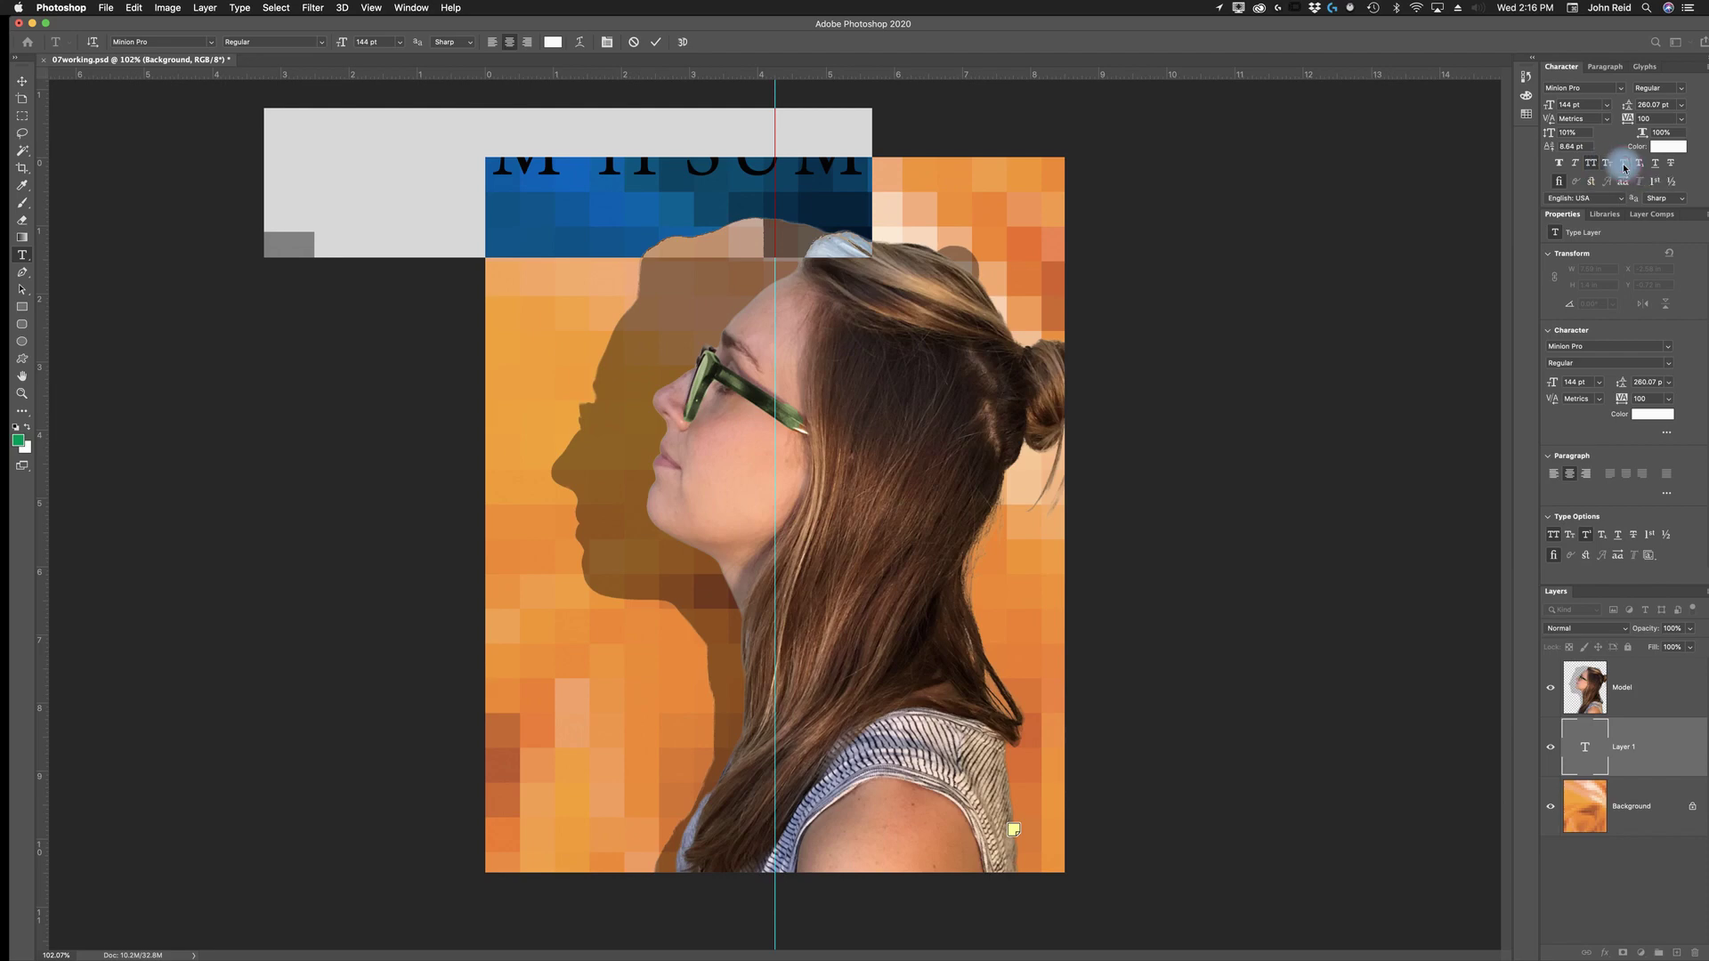
pyautogui.click(1624, 168)
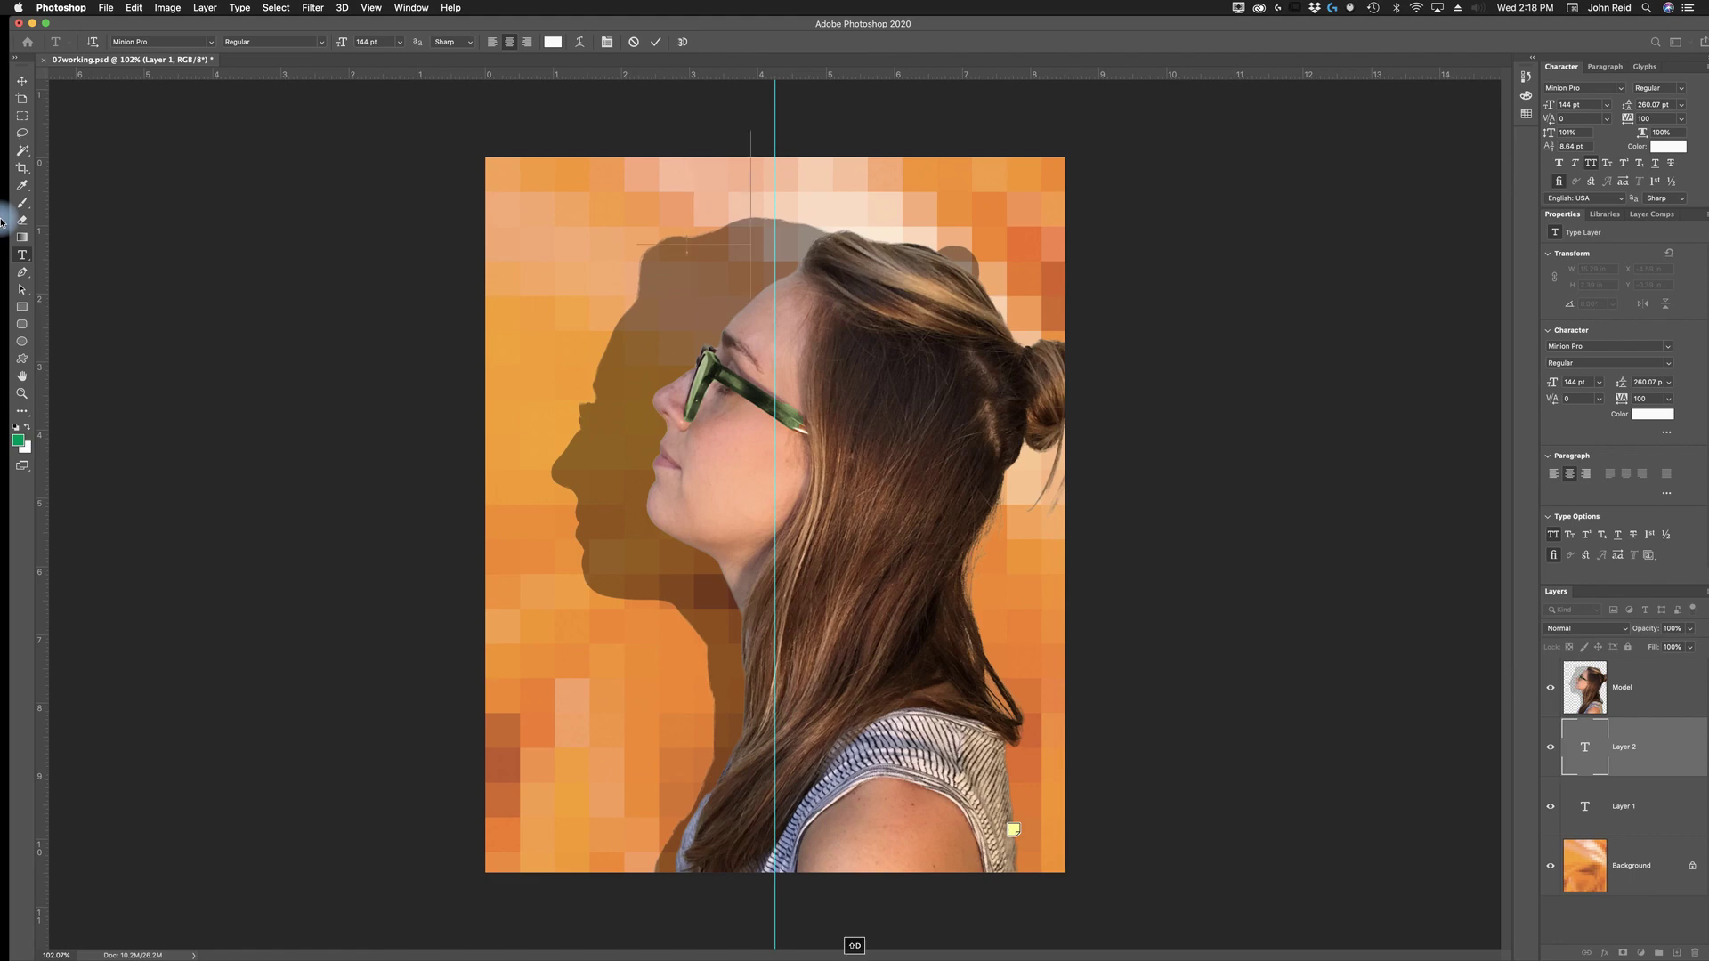
# Enter the title DIGITAL and move it into place across the top of the cover
pyautogui.write('DIG')
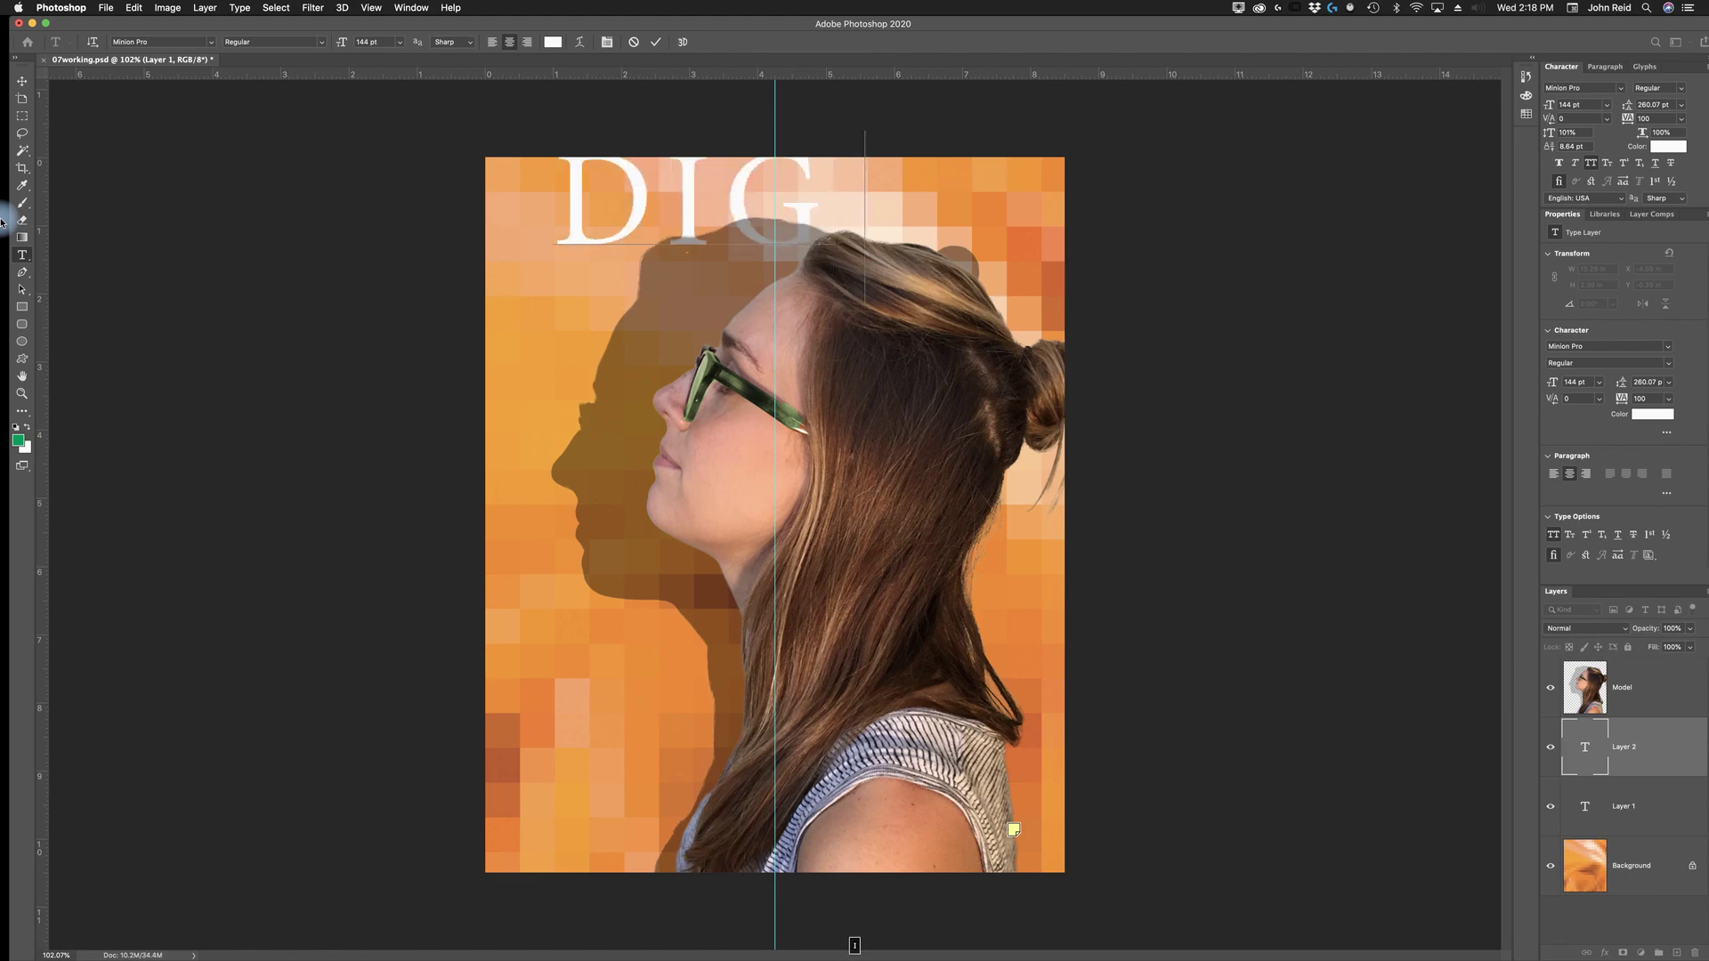
pyautogui.write('ITAL')
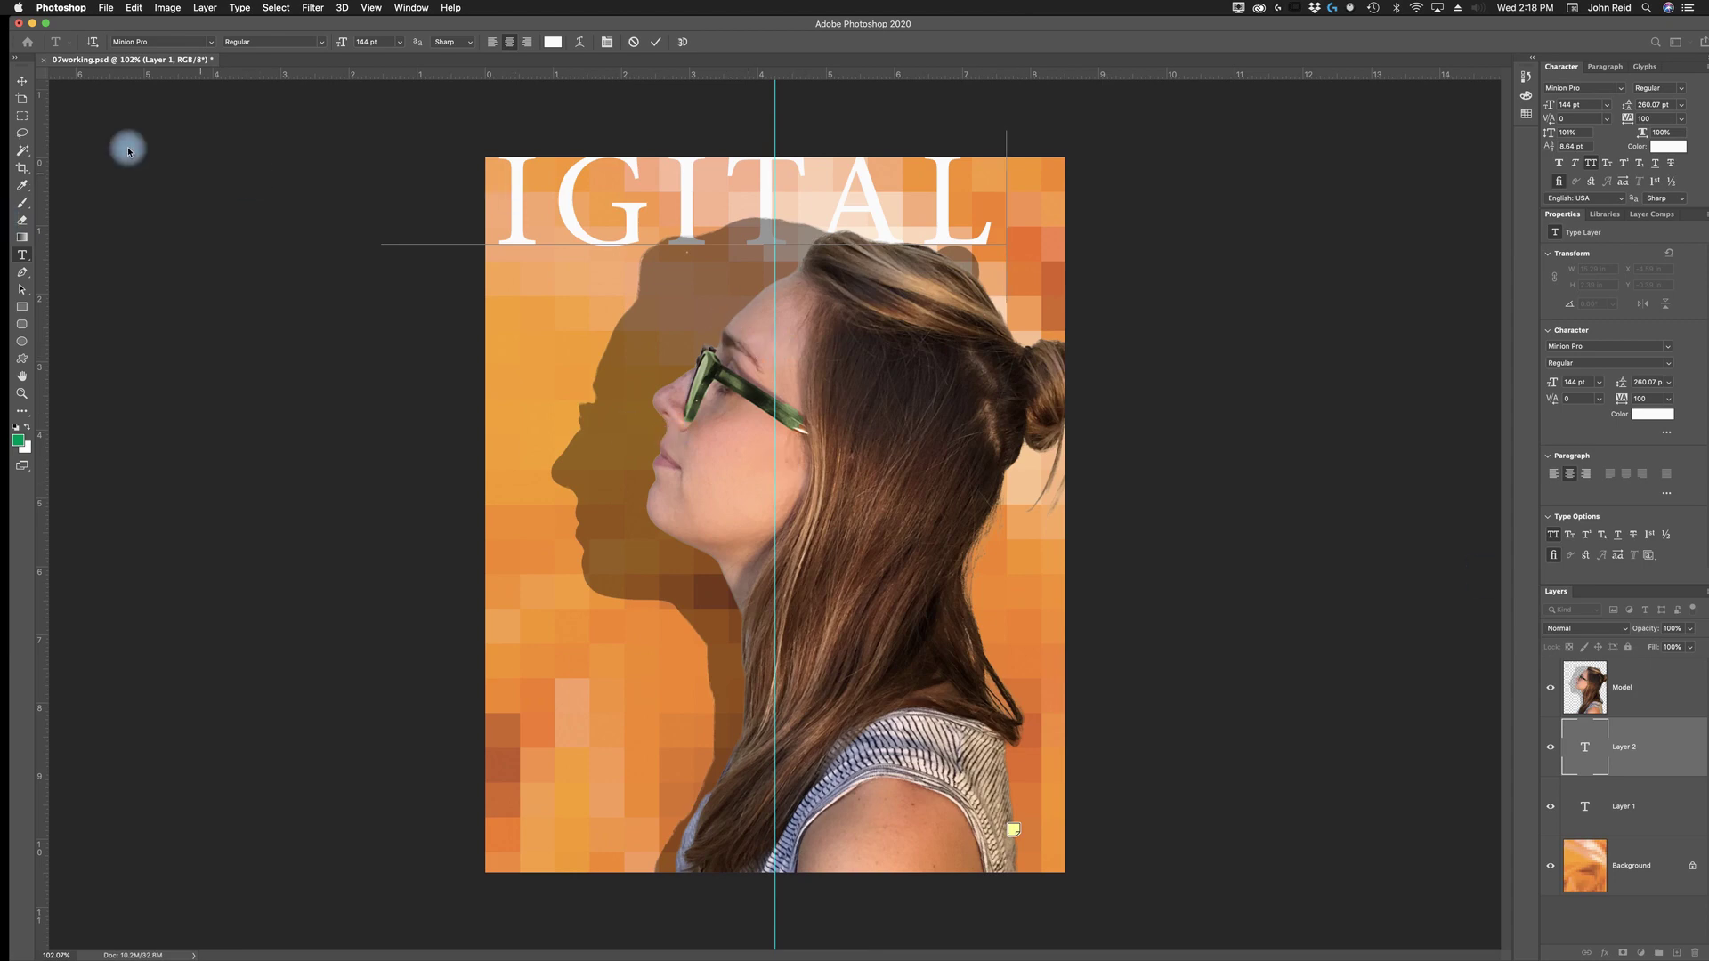
pyautogui.click(22, 80)
pyautogui.moveTo(795, 205); pyautogui.dragTo(881, 223)
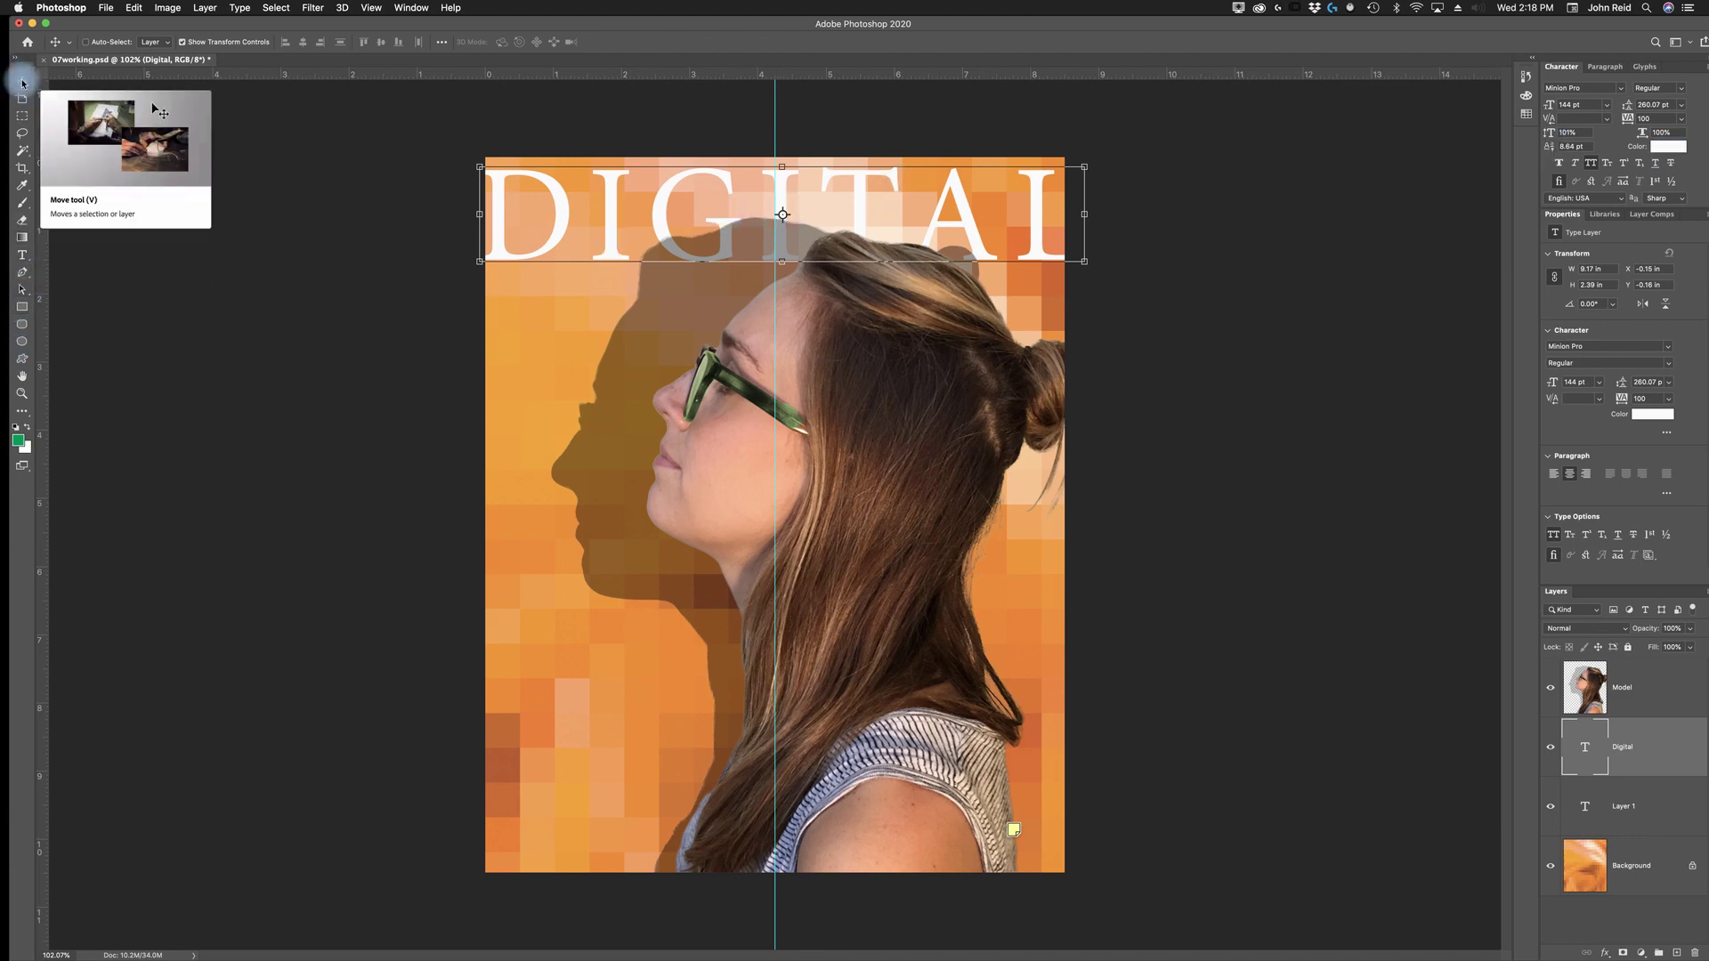
# Select all of the DIGITAL title text and set its colour to near-black 030303
pyautogui.click(23, 259)
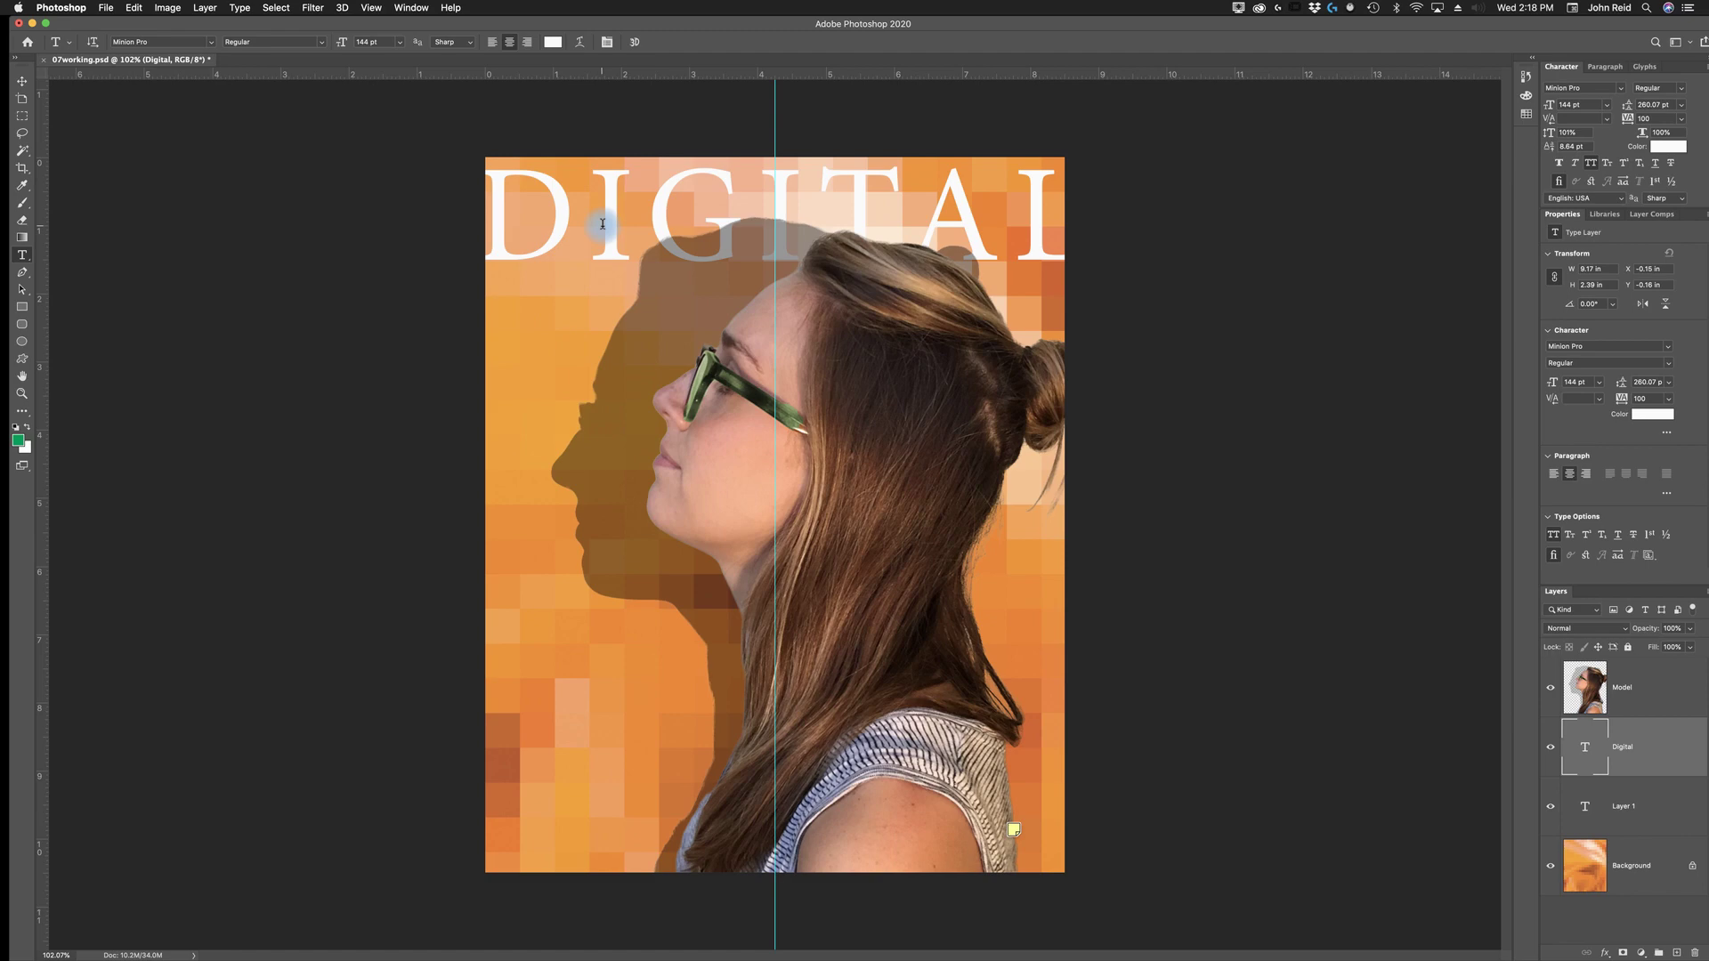
pyautogui.click(516, 208)
pyautogui.hotkey('ctrl', 'a')
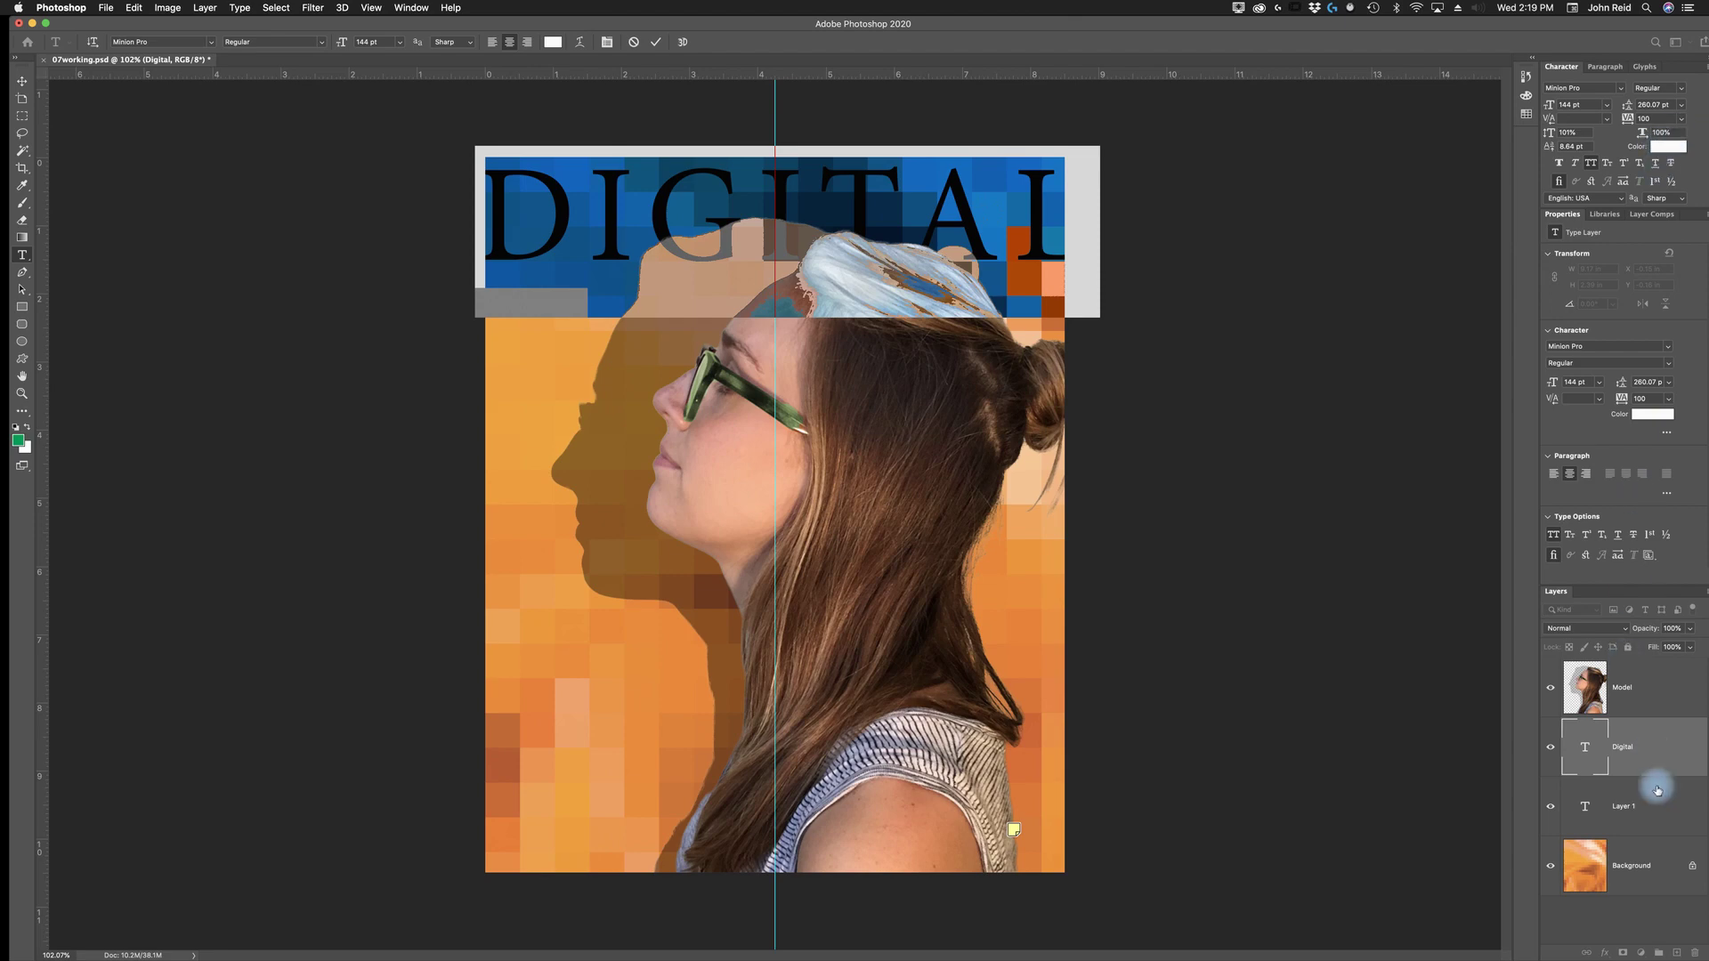
pyautogui.click(1671, 148)
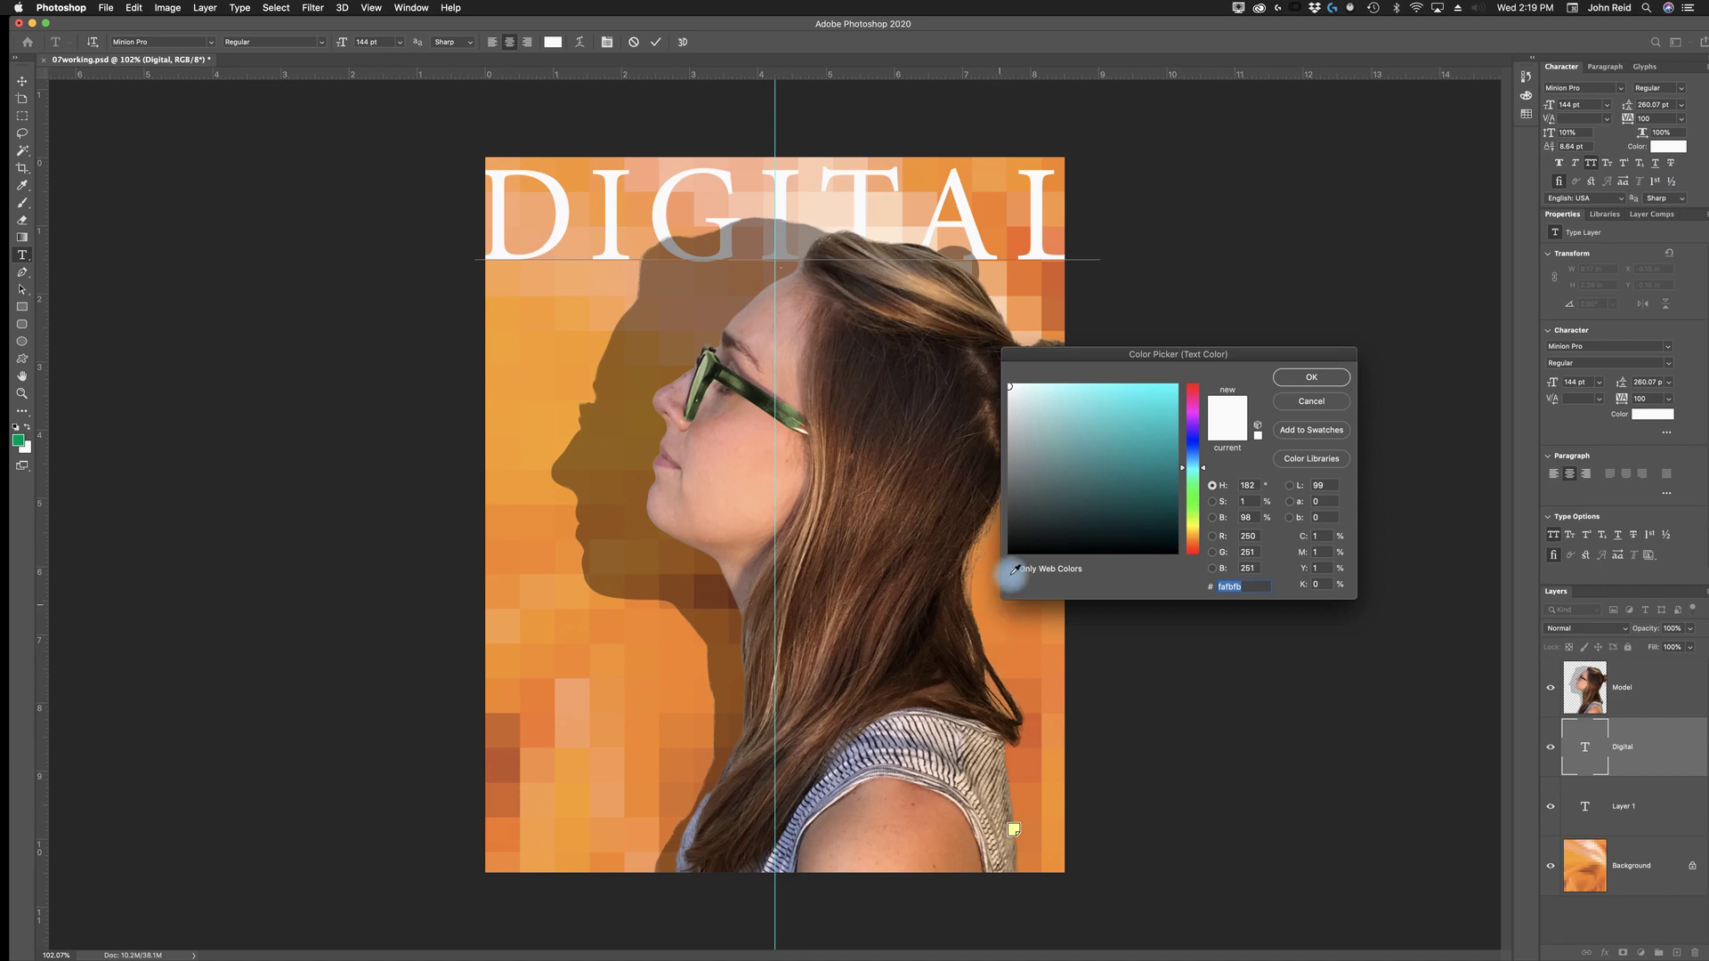
pyautogui.click(1011, 552)
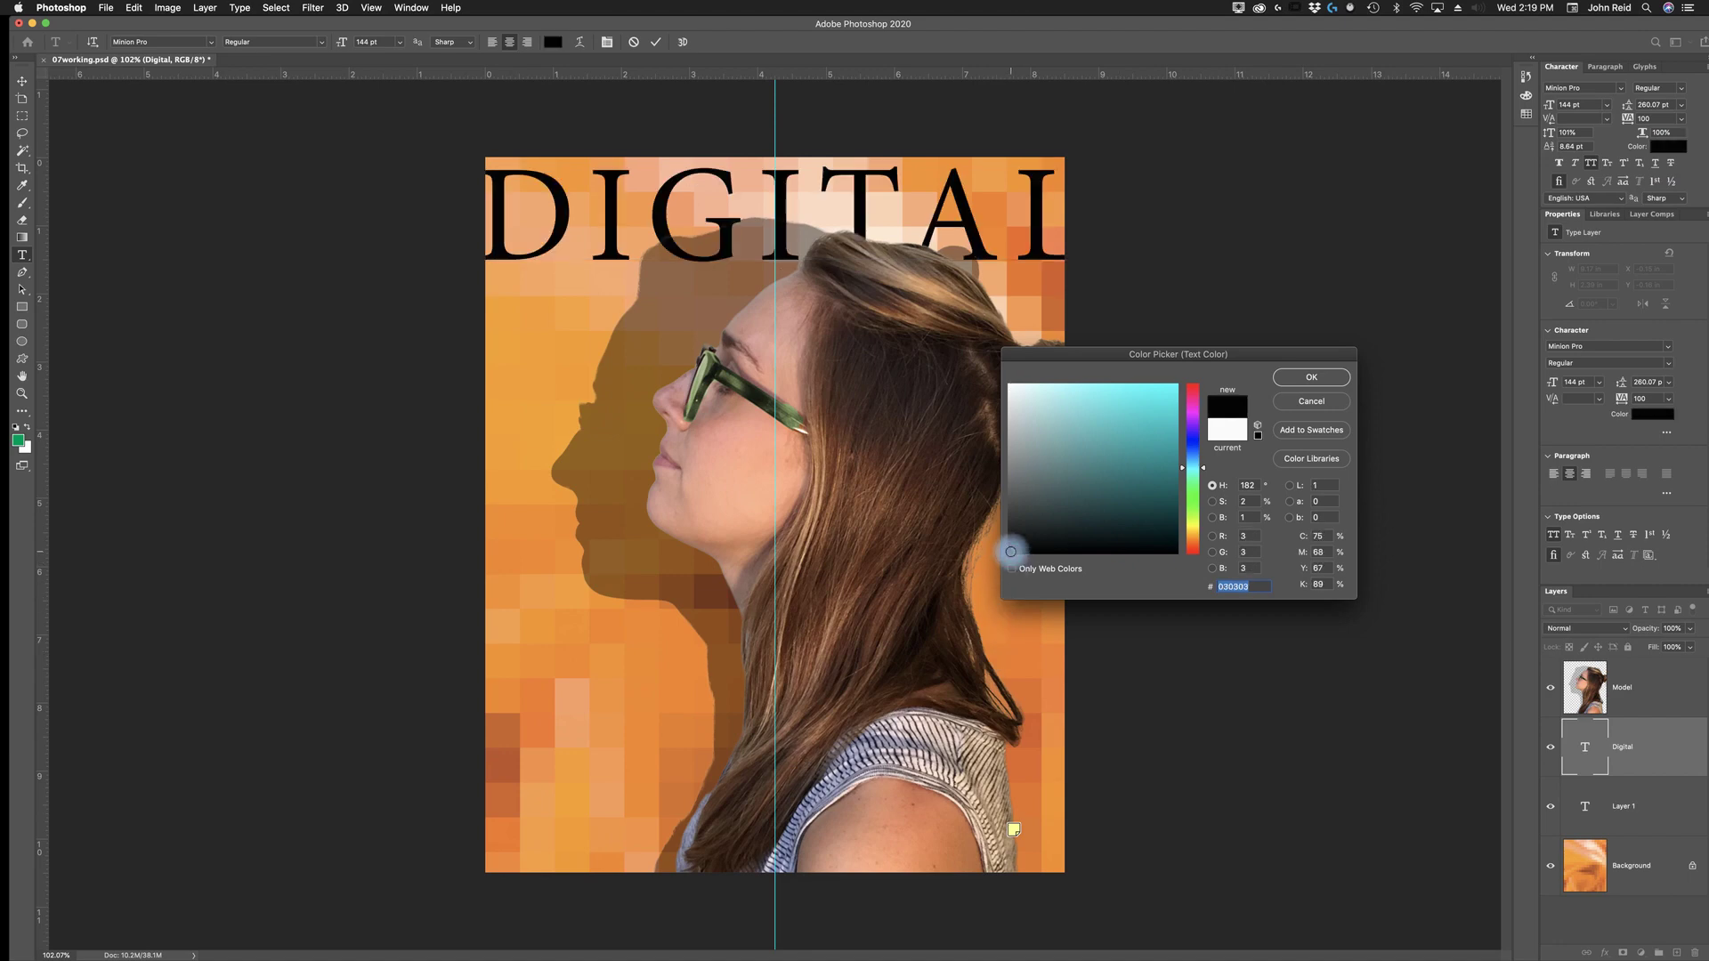
pyautogui.click(1315, 381)
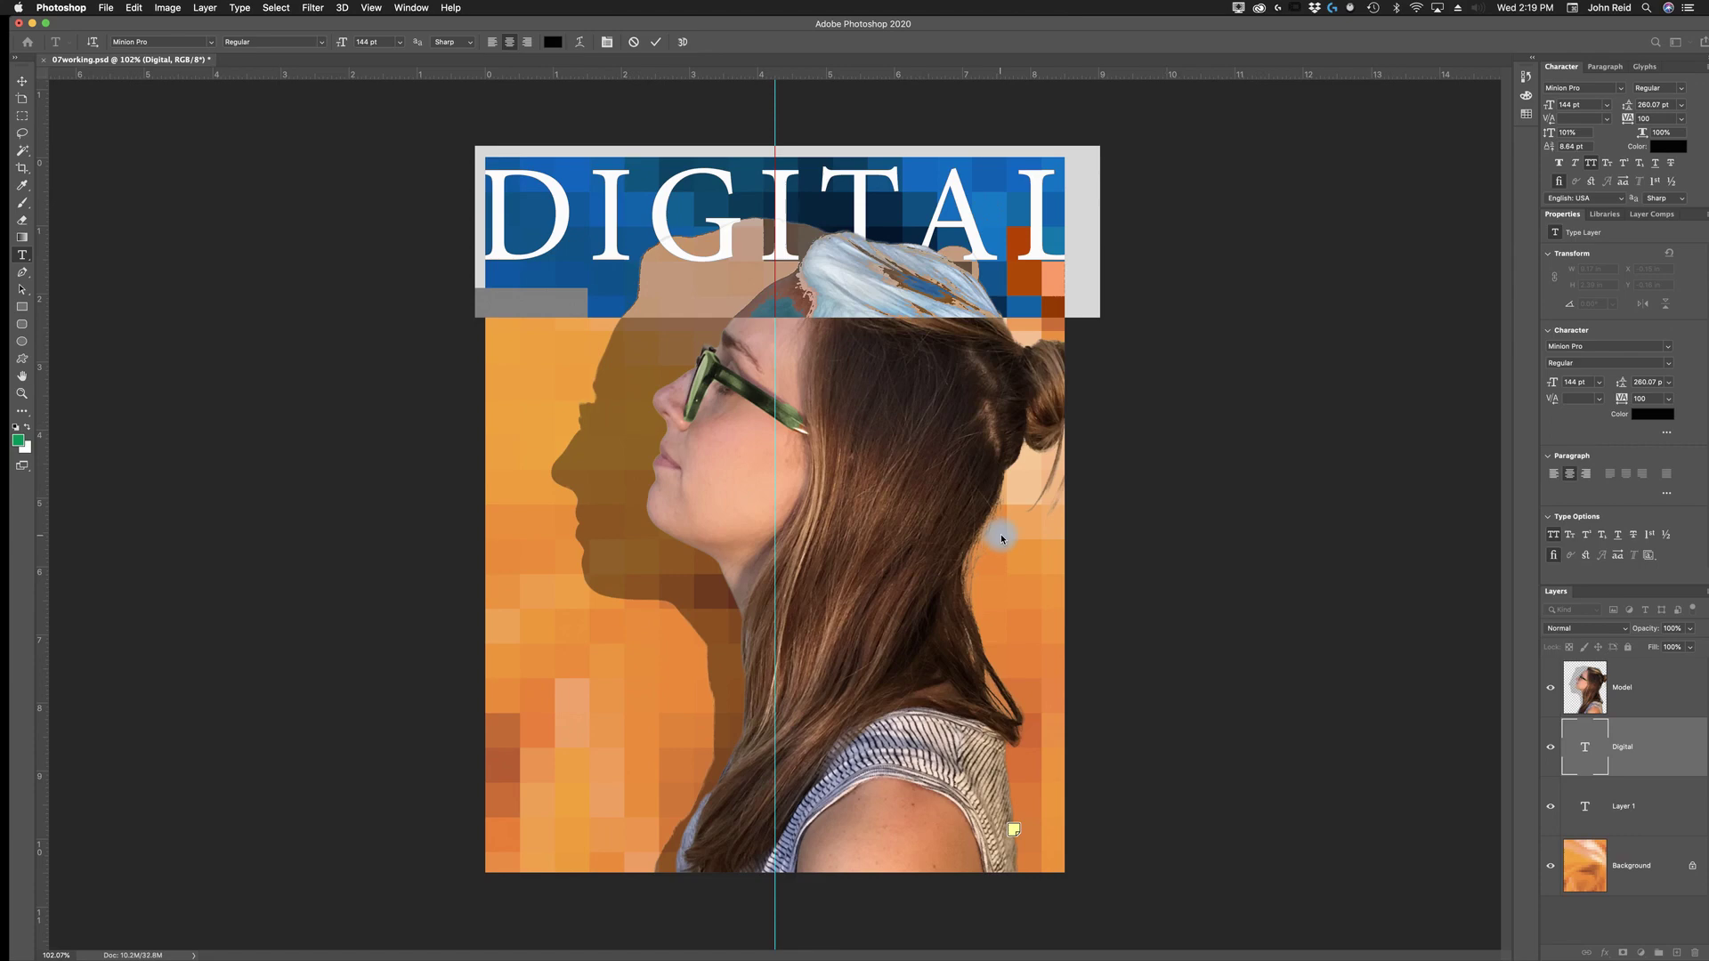
# Select the whole DIGITAL title and change its font to Myriad Pro Regular
pyautogui.click(1312, 503)
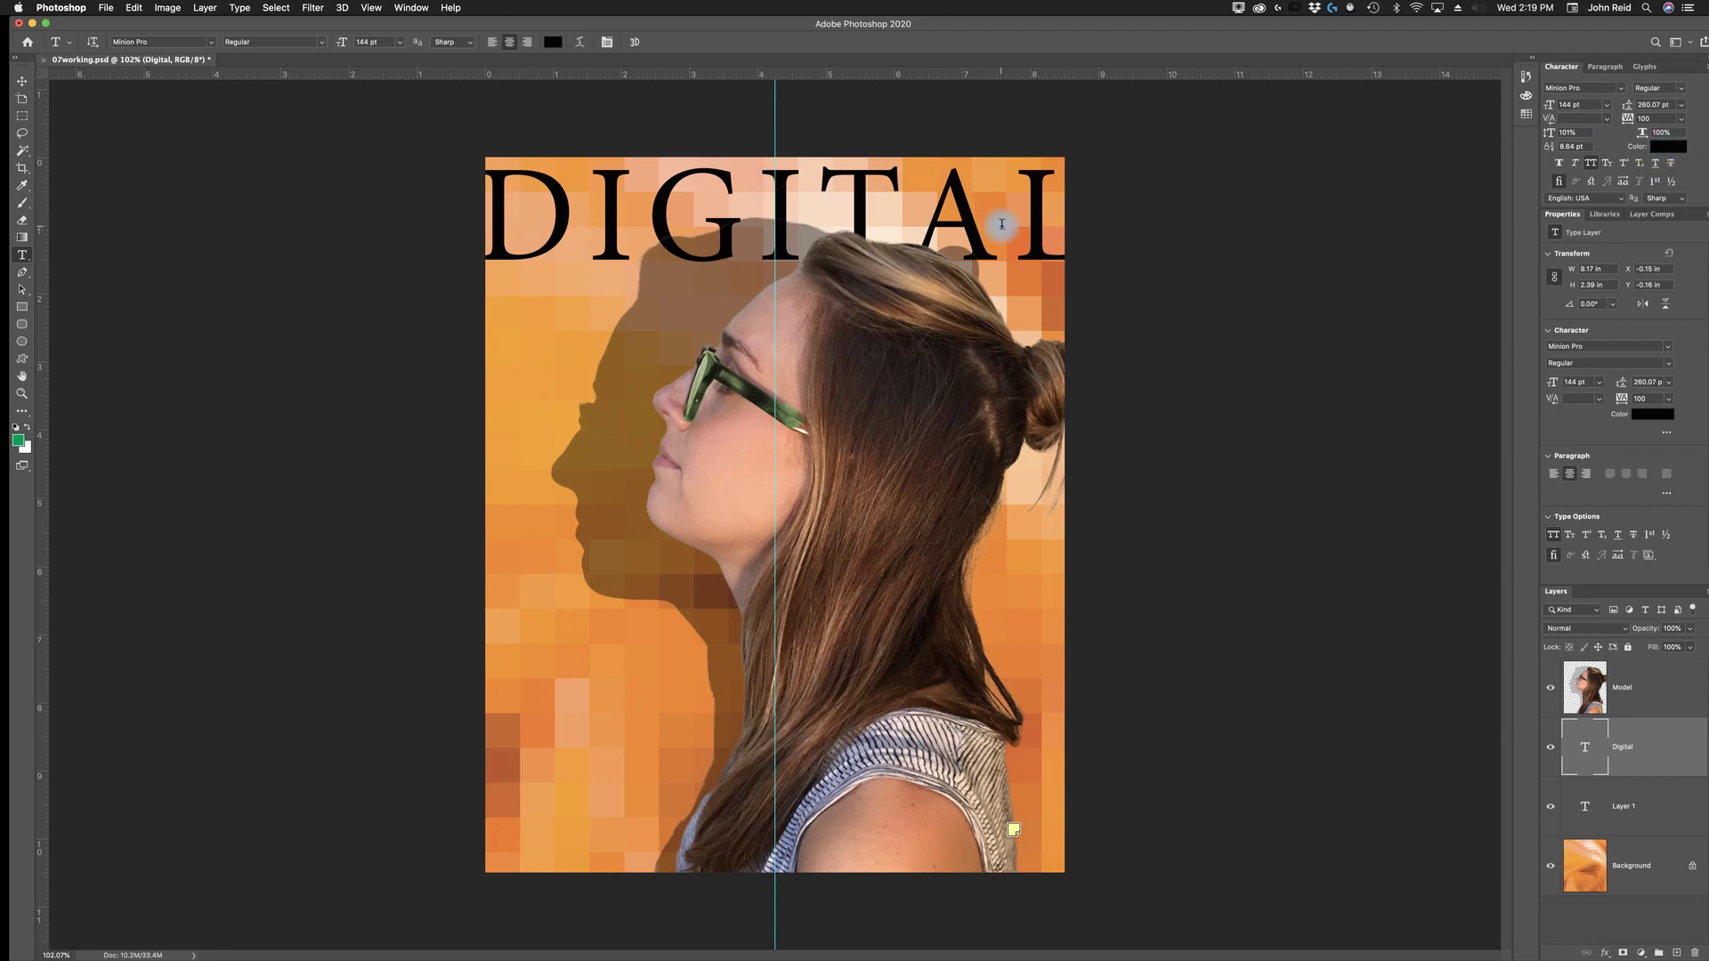
pyautogui.click(748, 242)
pyautogui.moveTo(488, 207); pyautogui.dragTo(1077, 224)
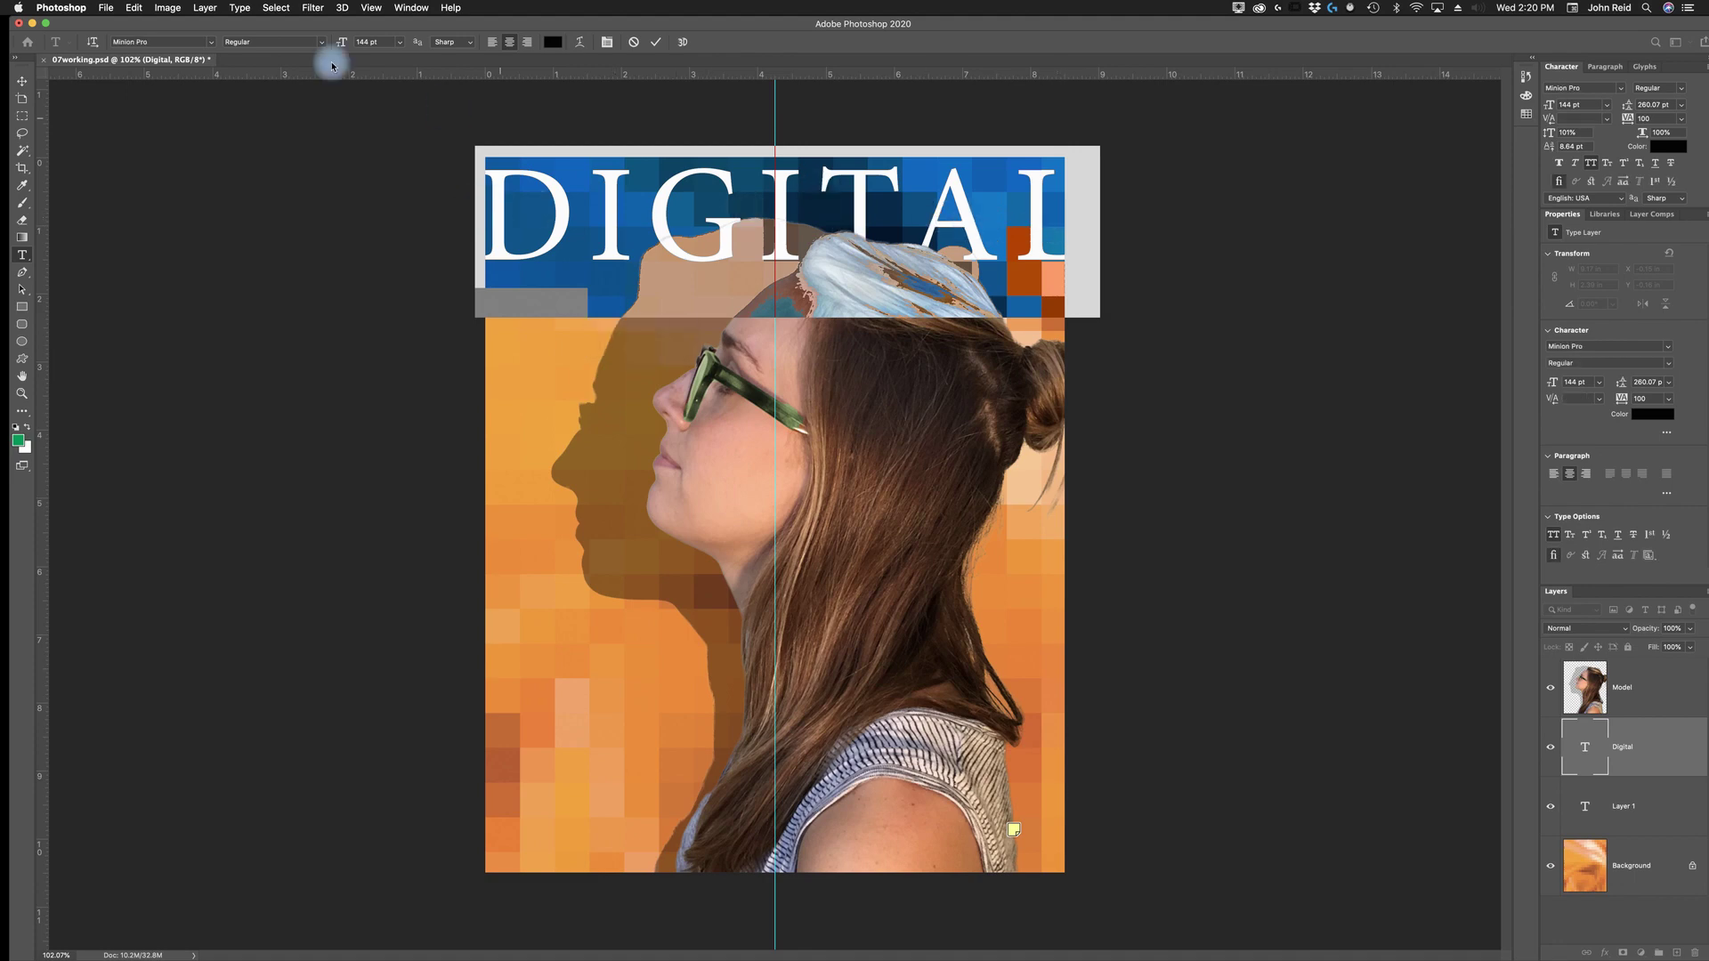
pyautogui.click(209, 43)
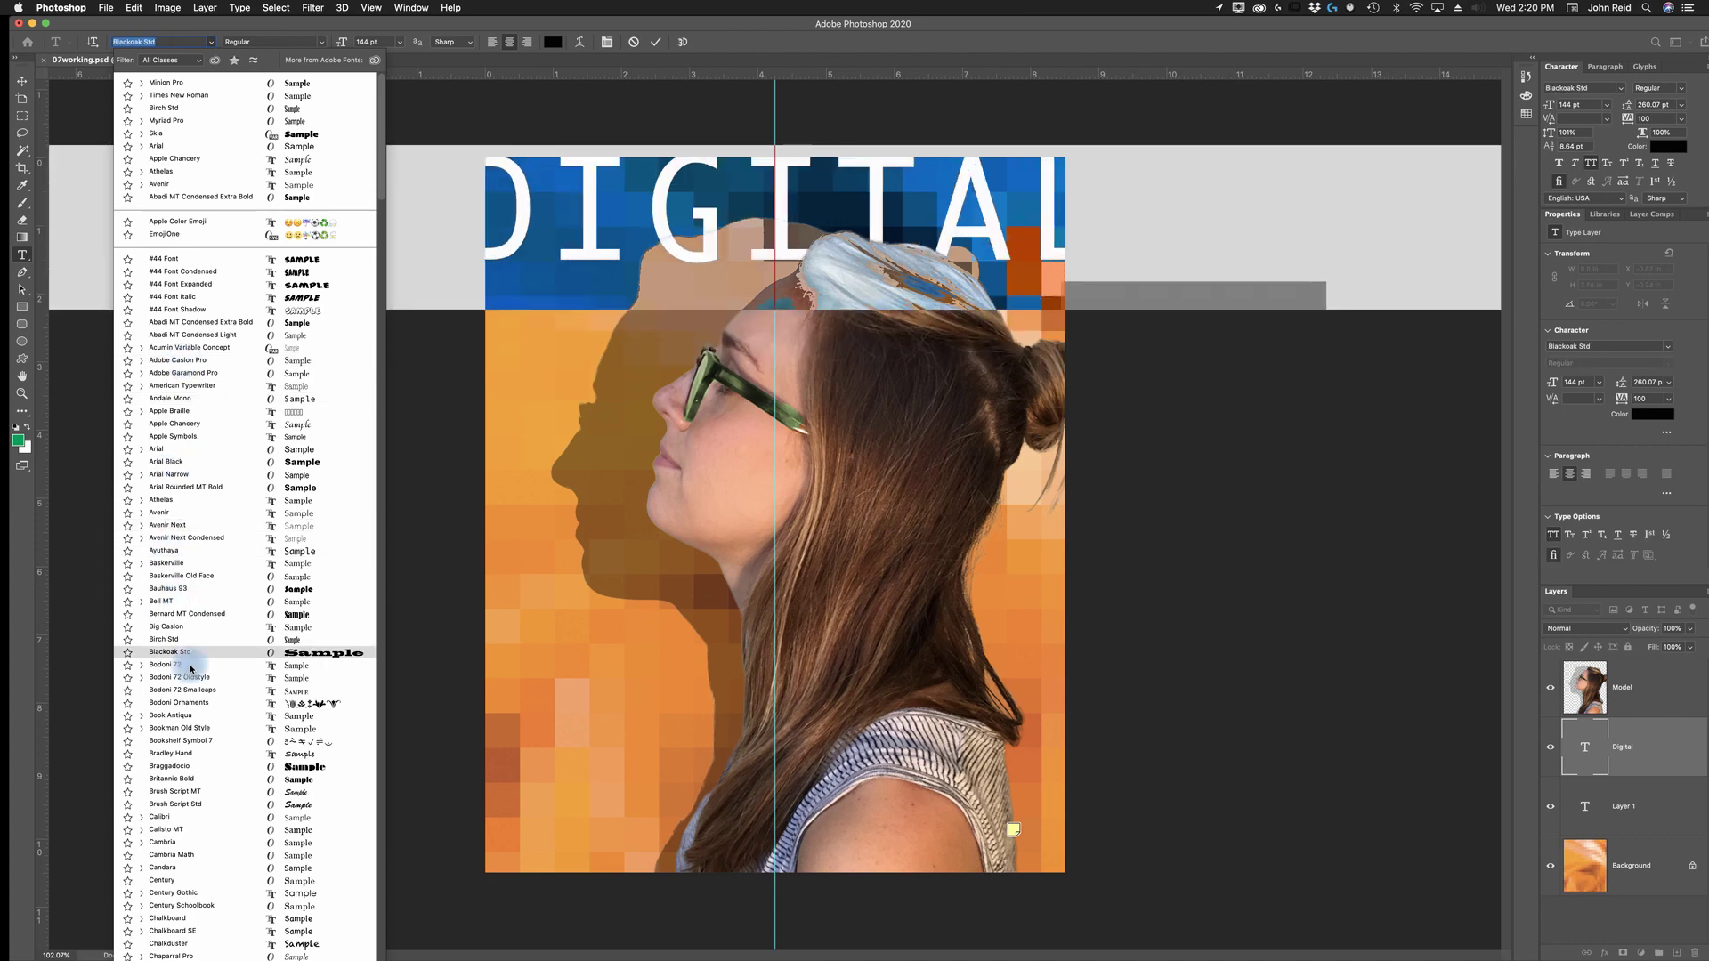
pyautogui.scroll(-3, 191, 668)
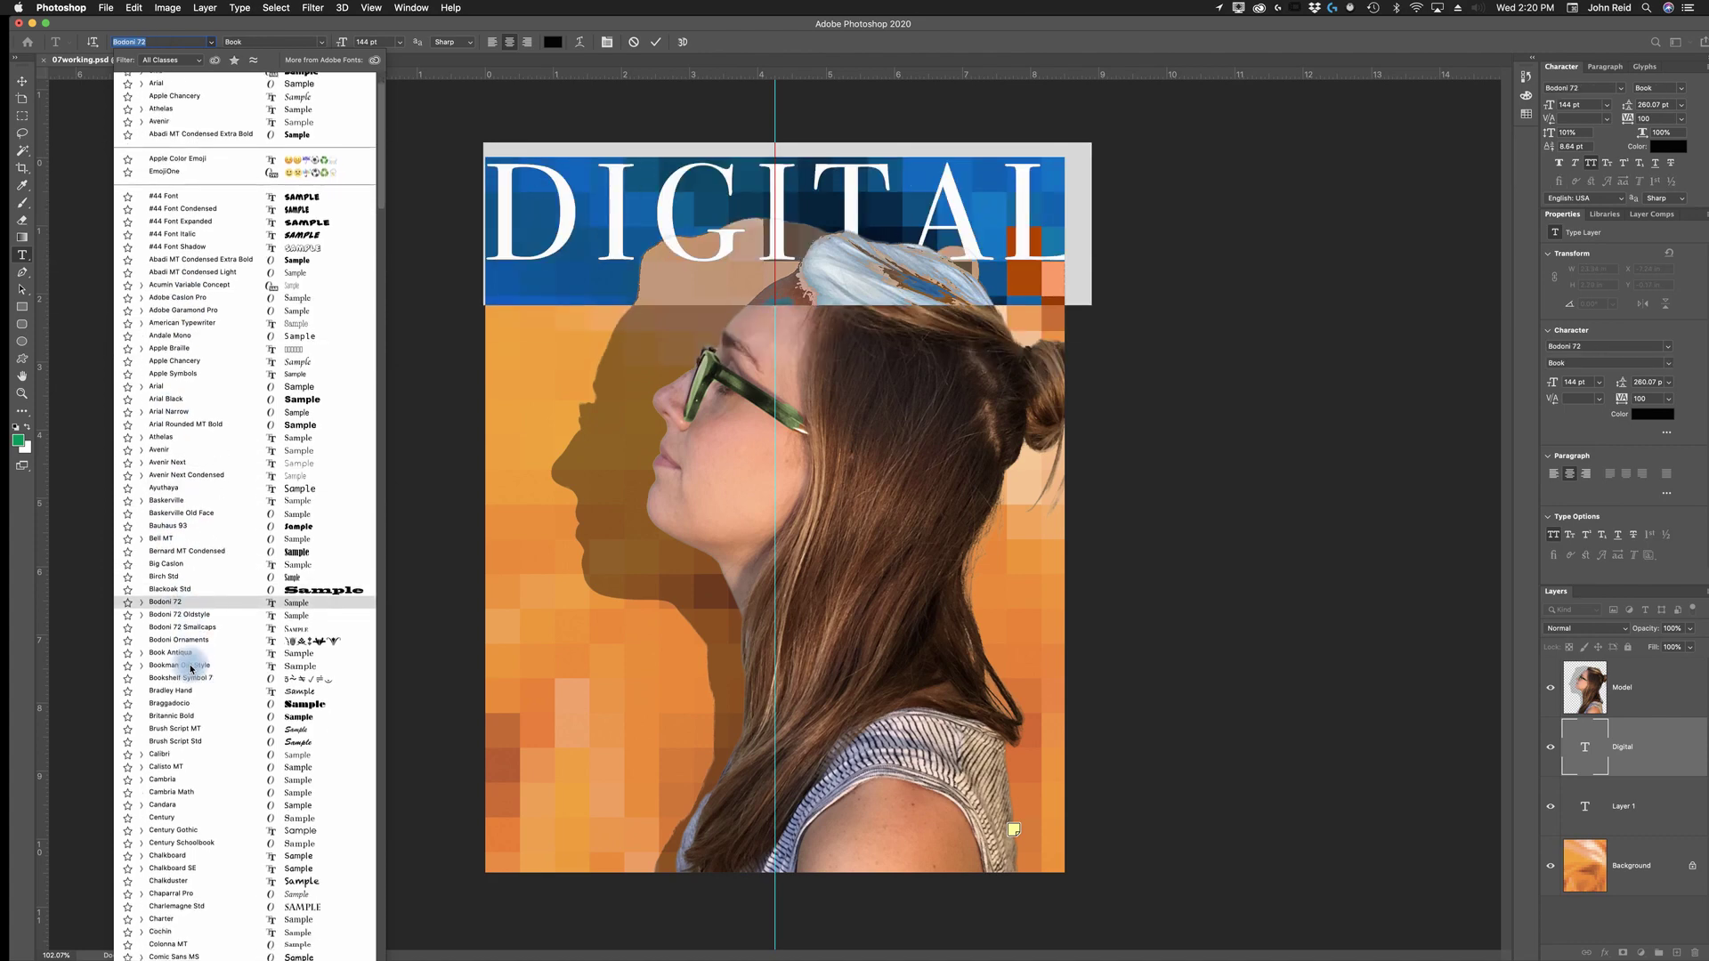
pyautogui.scroll(-18, 190, 669)
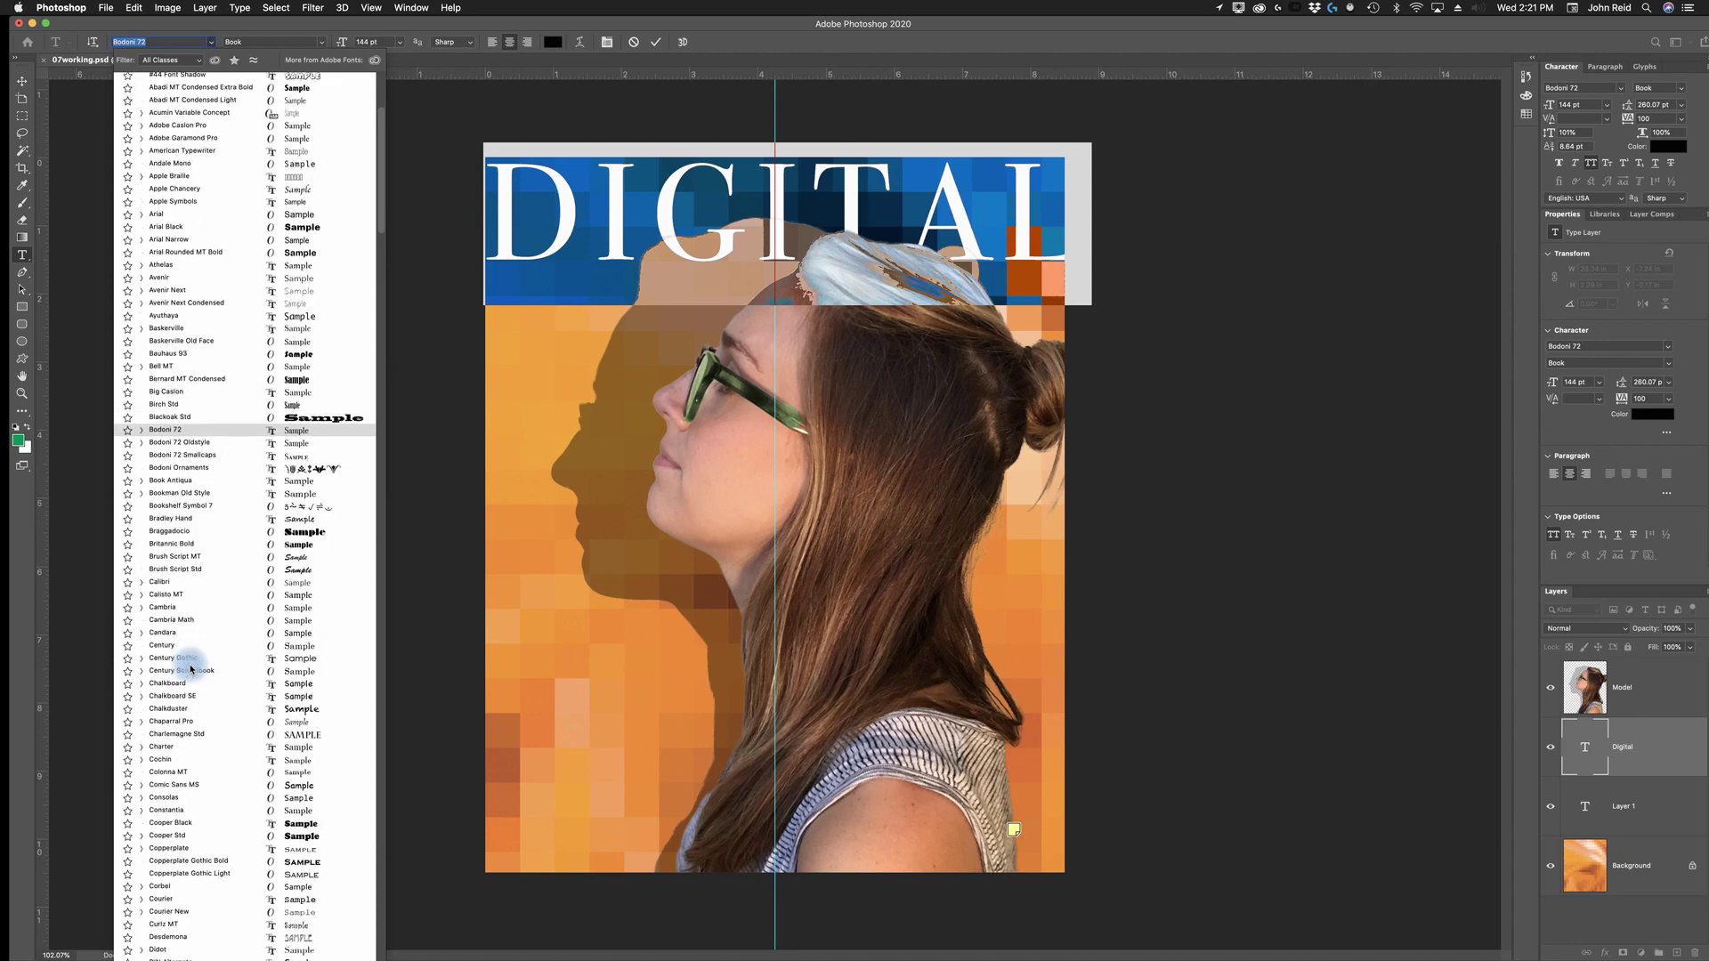
pyautogui.scroll(-8, 191, 669)
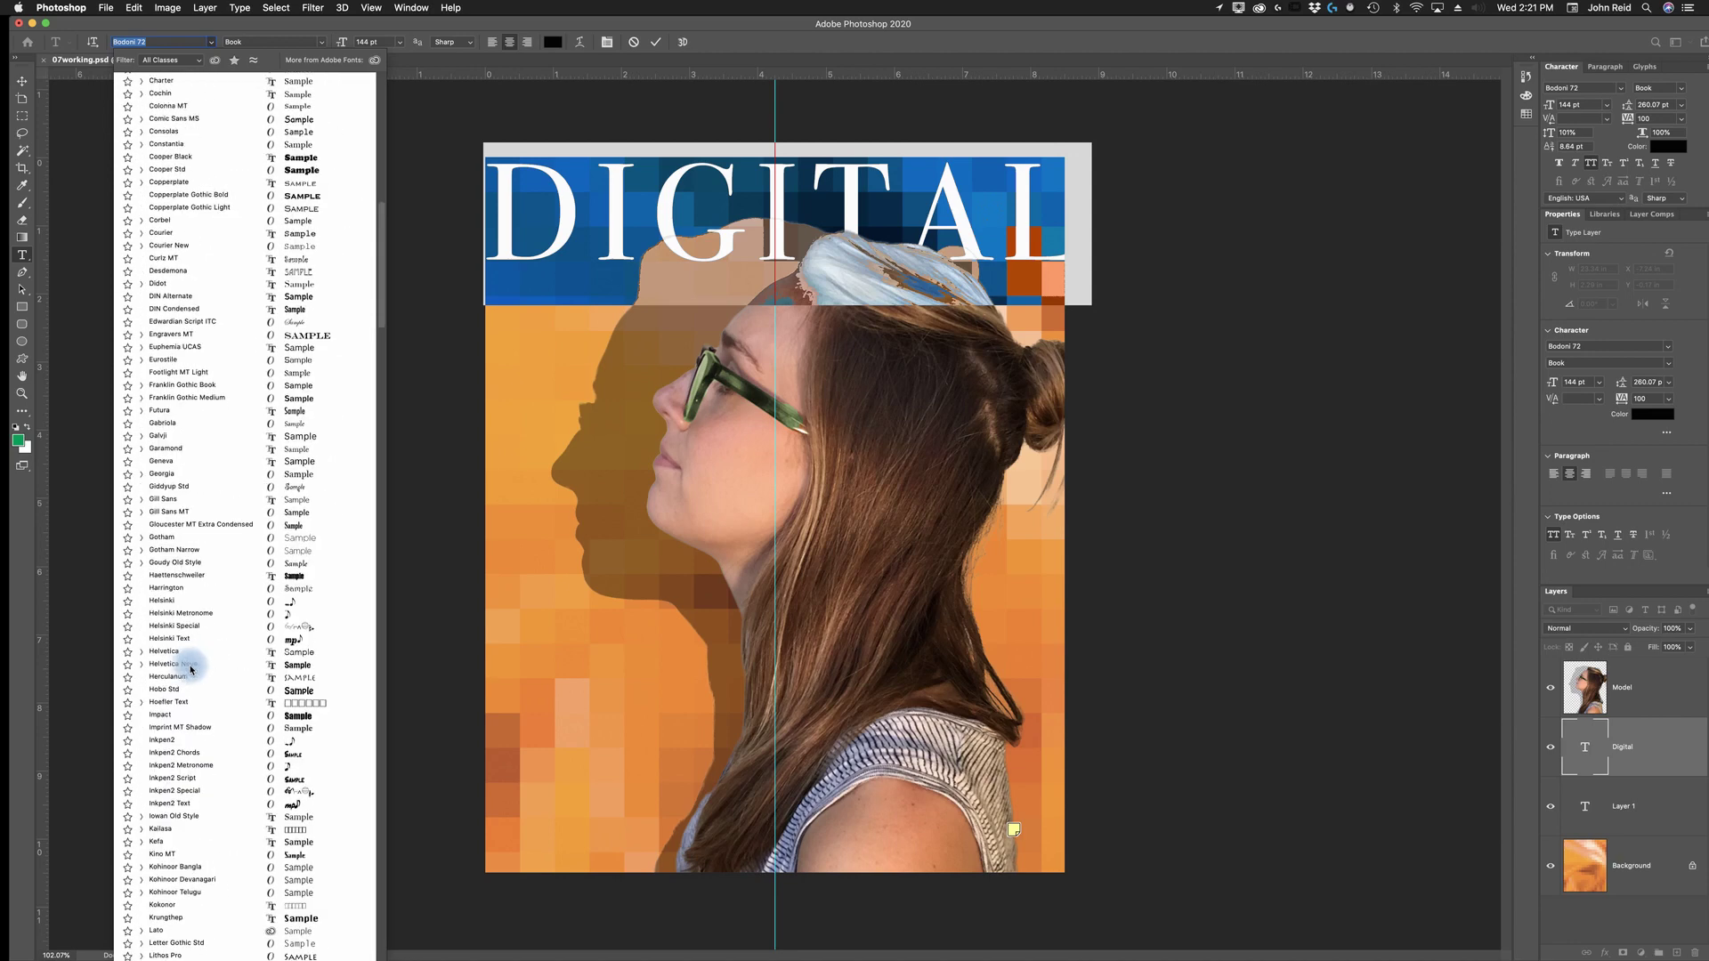
pyautogui.scroll(-2, 190, 669)
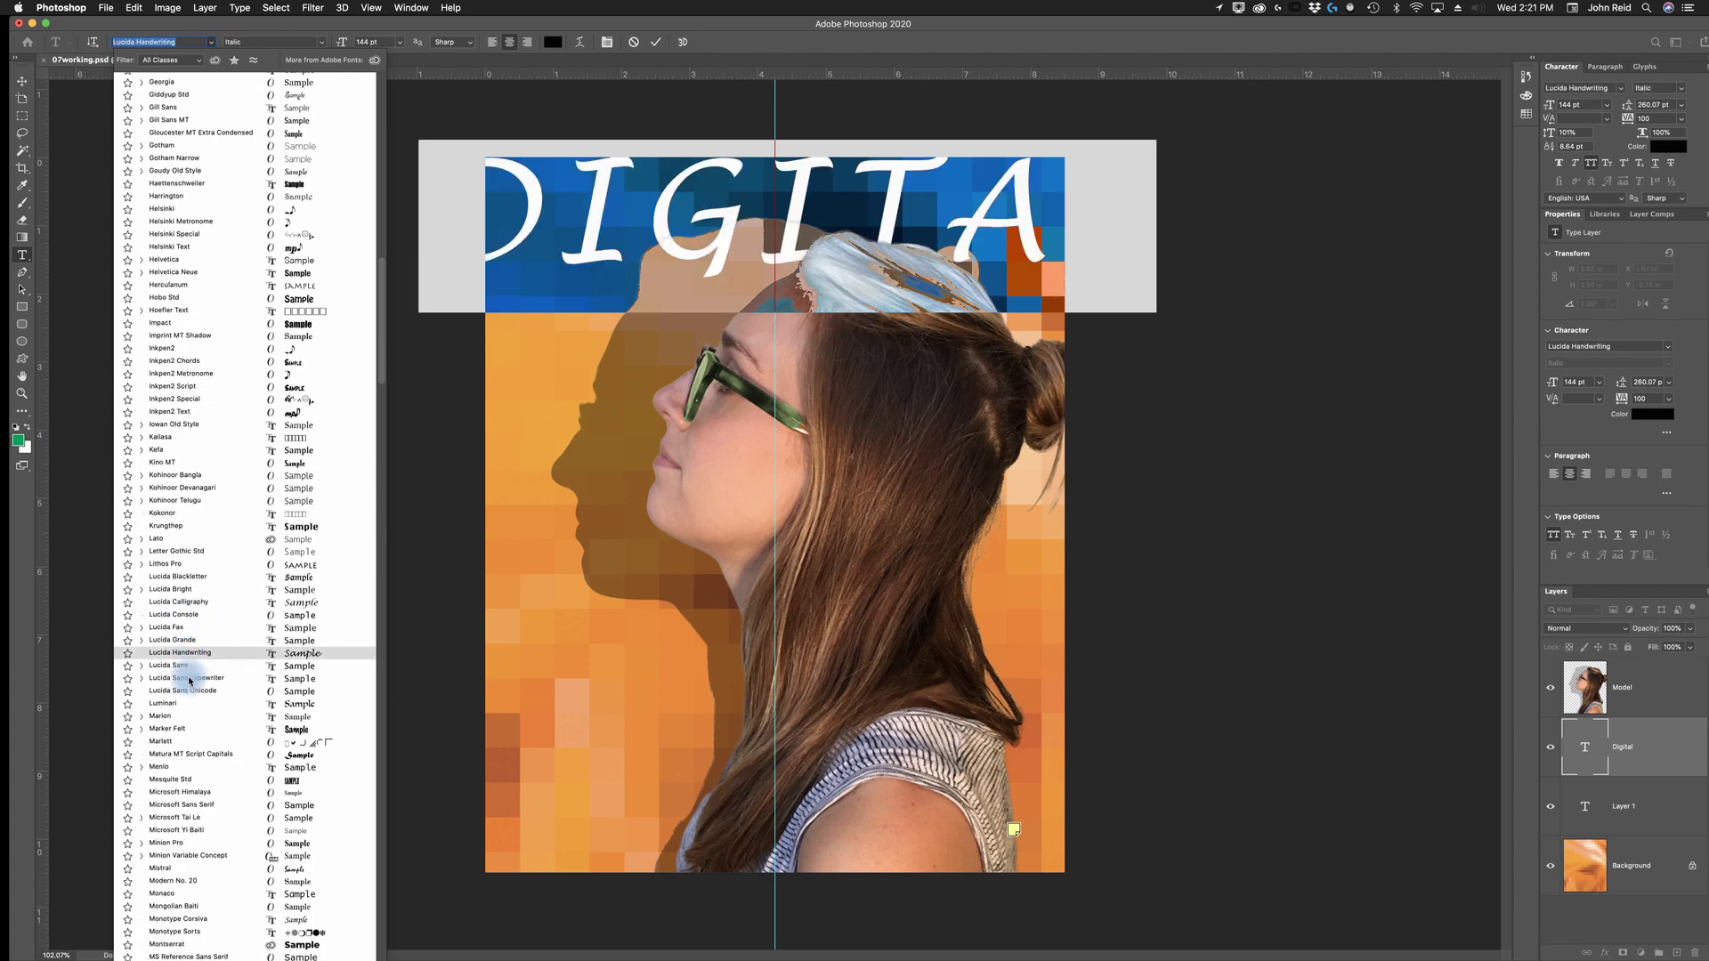
pyautogui.scroll(-1, 189, 680)
pyautogui.scroll(-1, 190, 681)
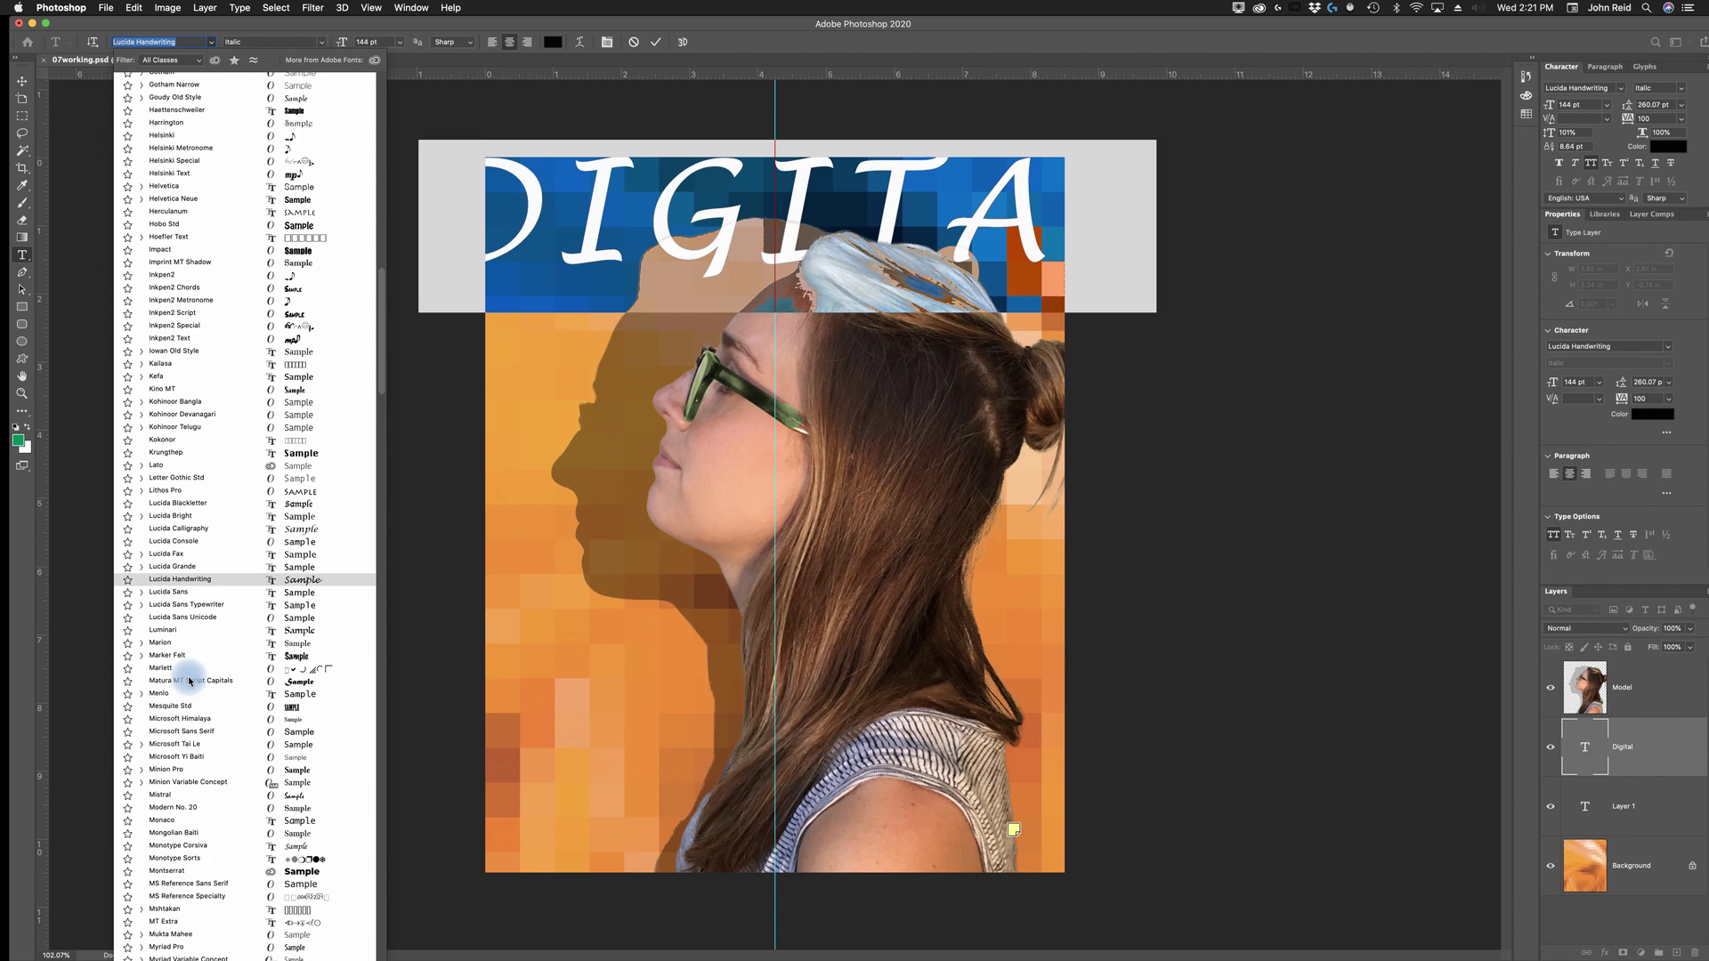
pyautogui.scroll(-1, 190, 681)
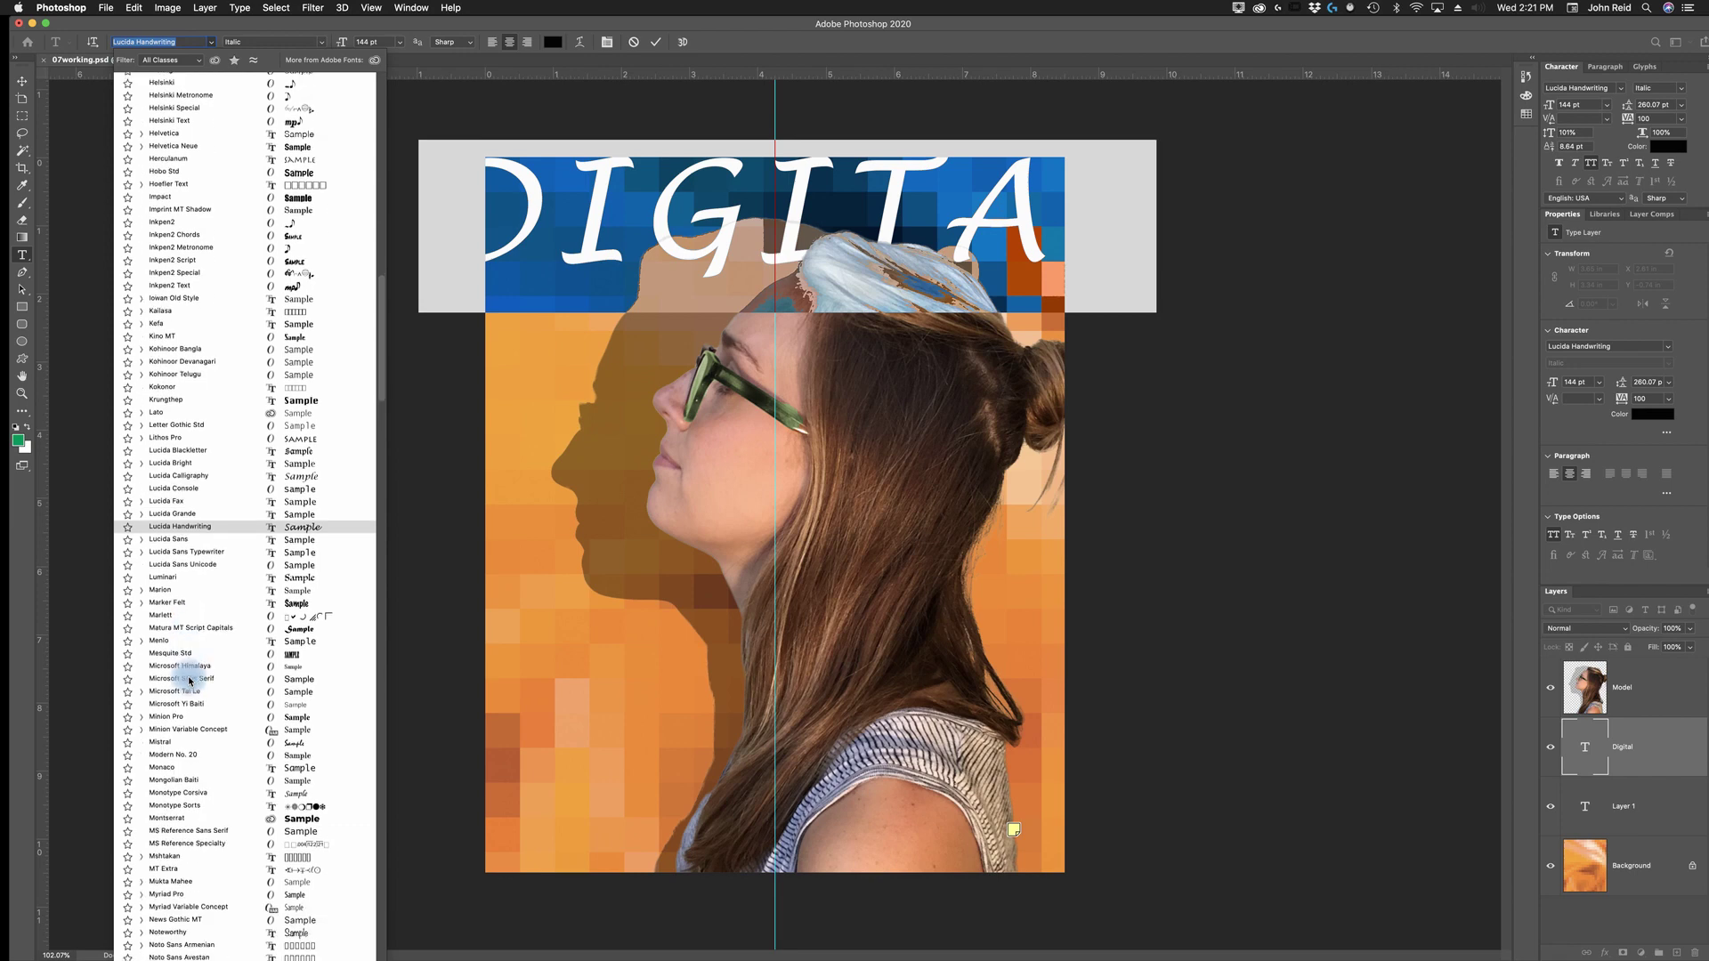
pyautogui.click(169, 896)
# Move the DIGITAL title slightly so it sits centred on the vertical guide, just below the cover's upper edge
pyautogui.click(620, 211)
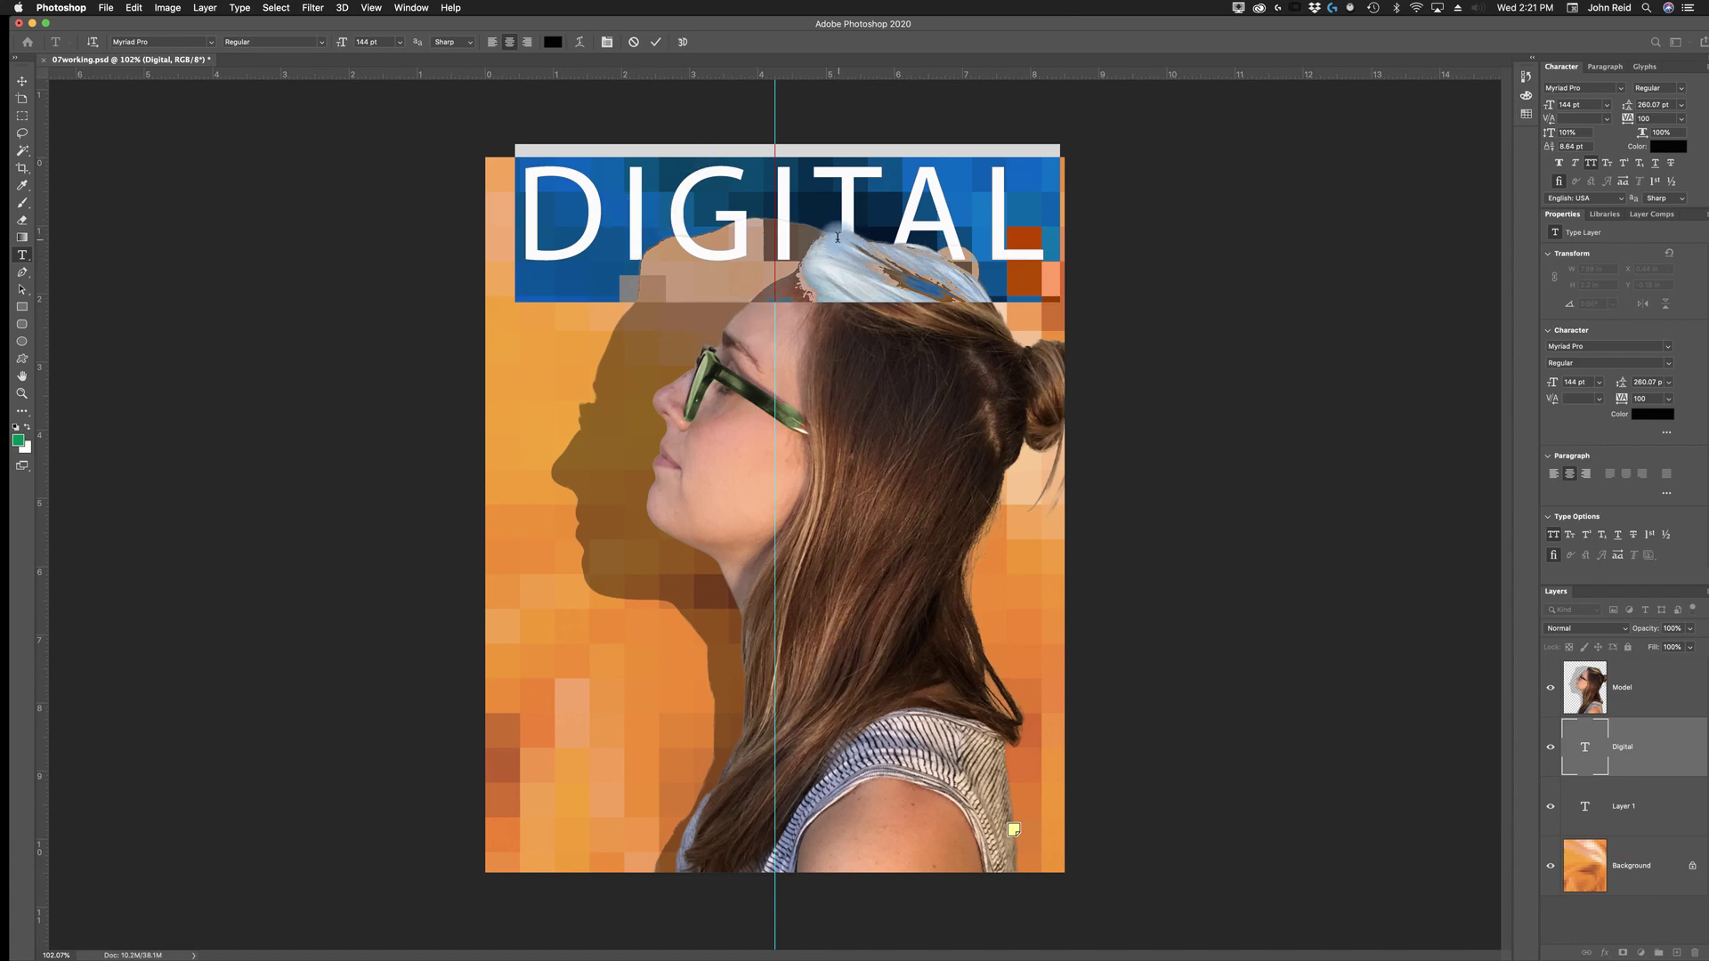
pyautogui.click(21, 82)
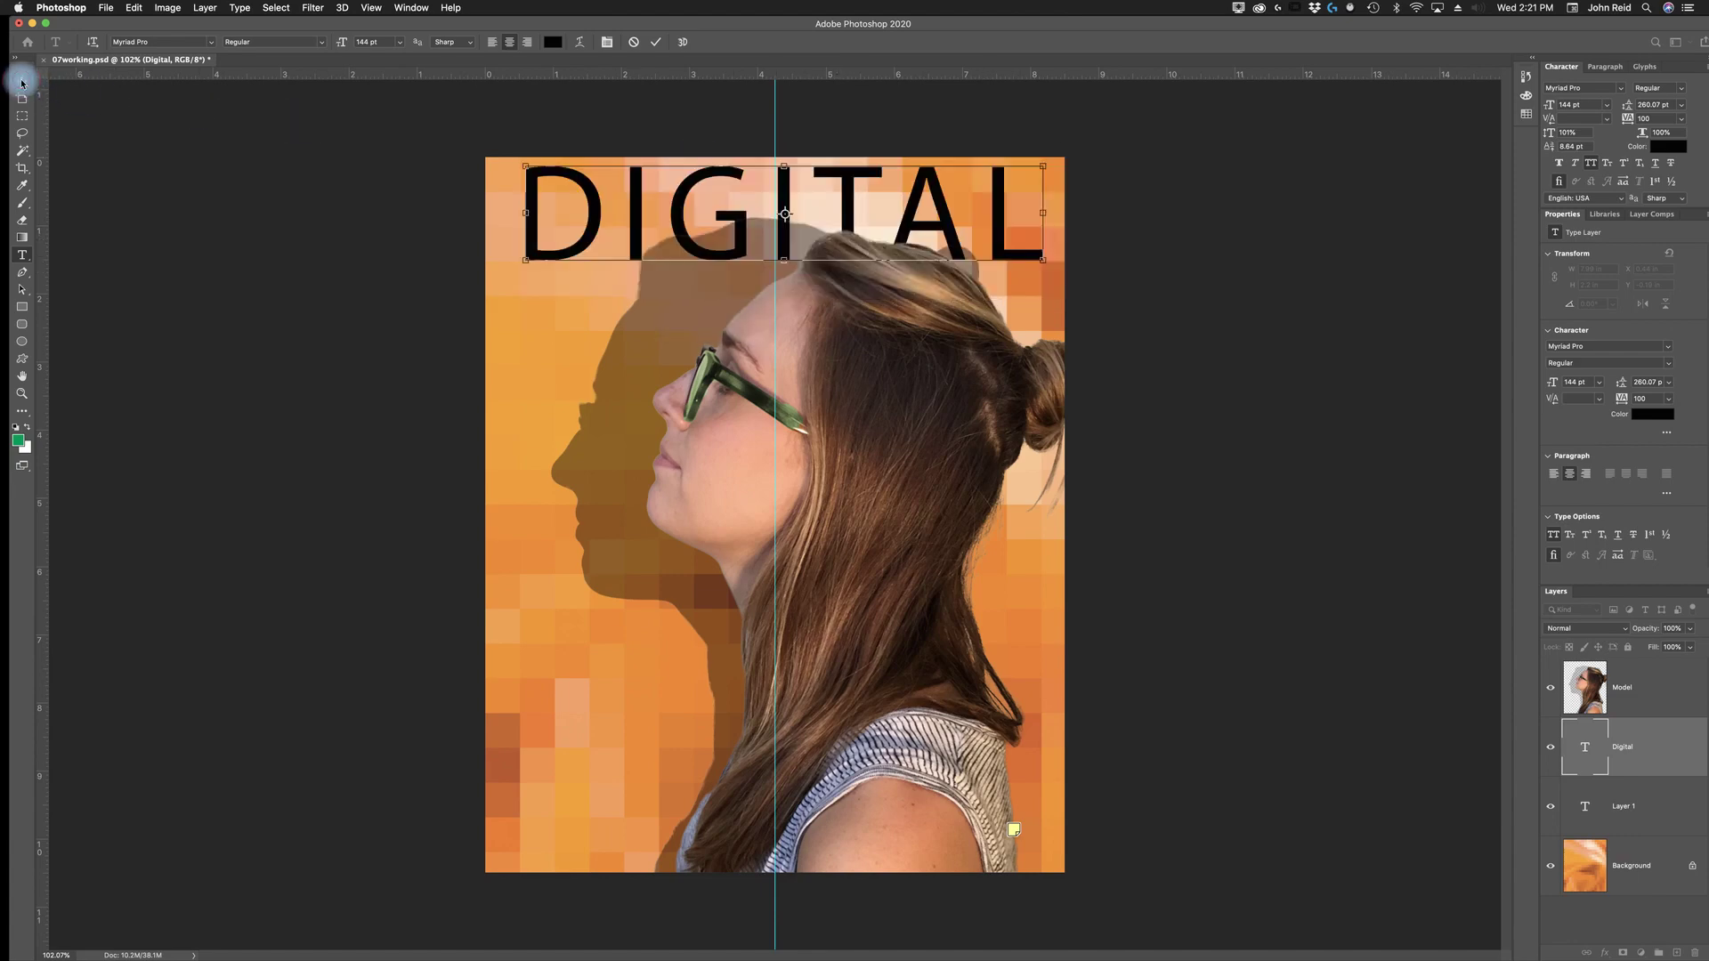
pyautogui.moveTo(911, 220)
pyautogui.mouseDown()
pyautogui.moveTo(926, 200)
pyautogui.moveTo(903, 228)
pyautogui.mouseUp()
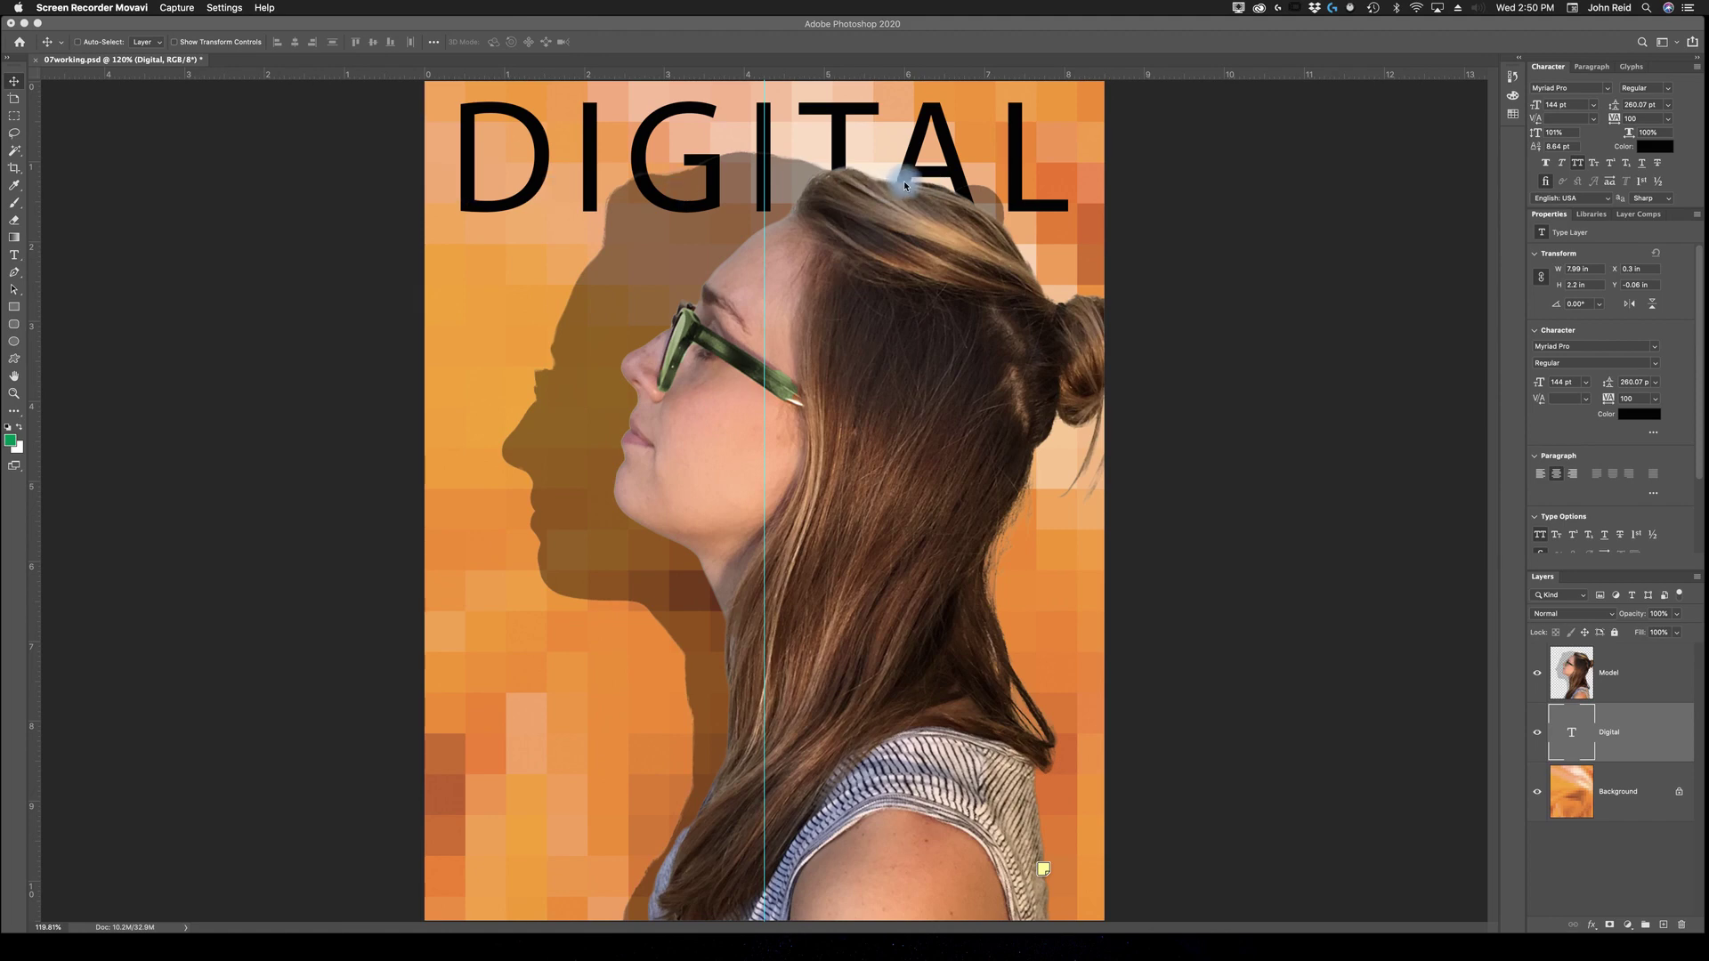
# Open circuit_board.tif from the Lesson07 folder
pyautogui.click(645, 188)
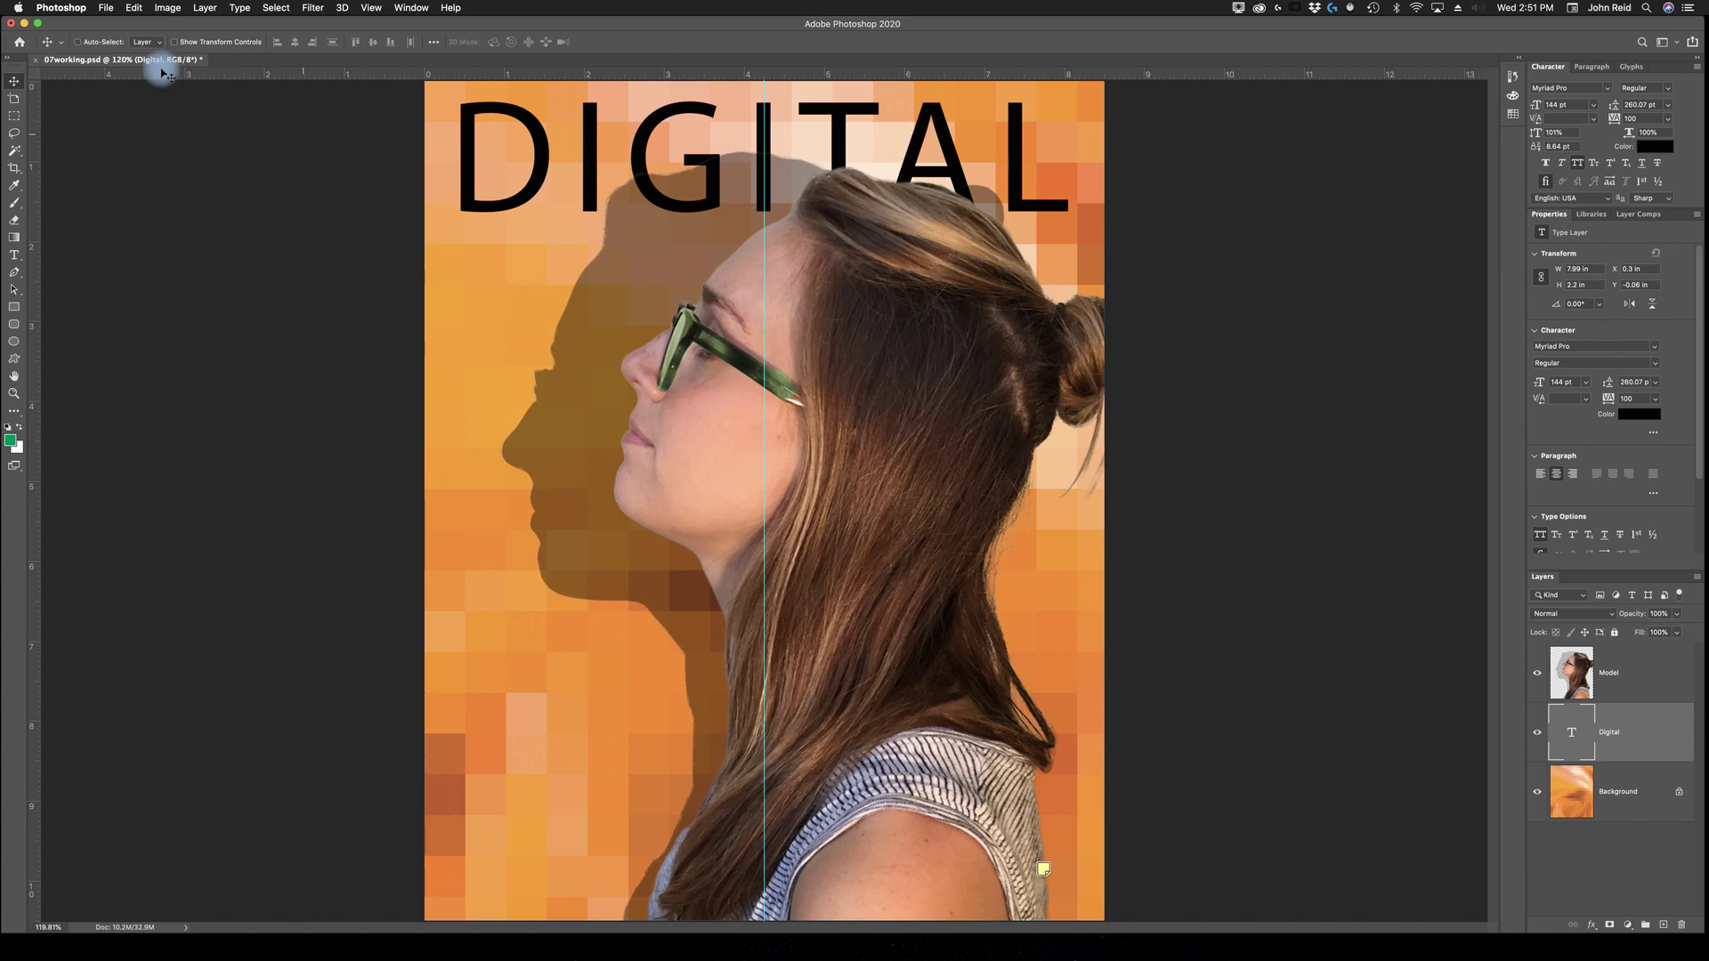
pyautogui.click(105, 9)
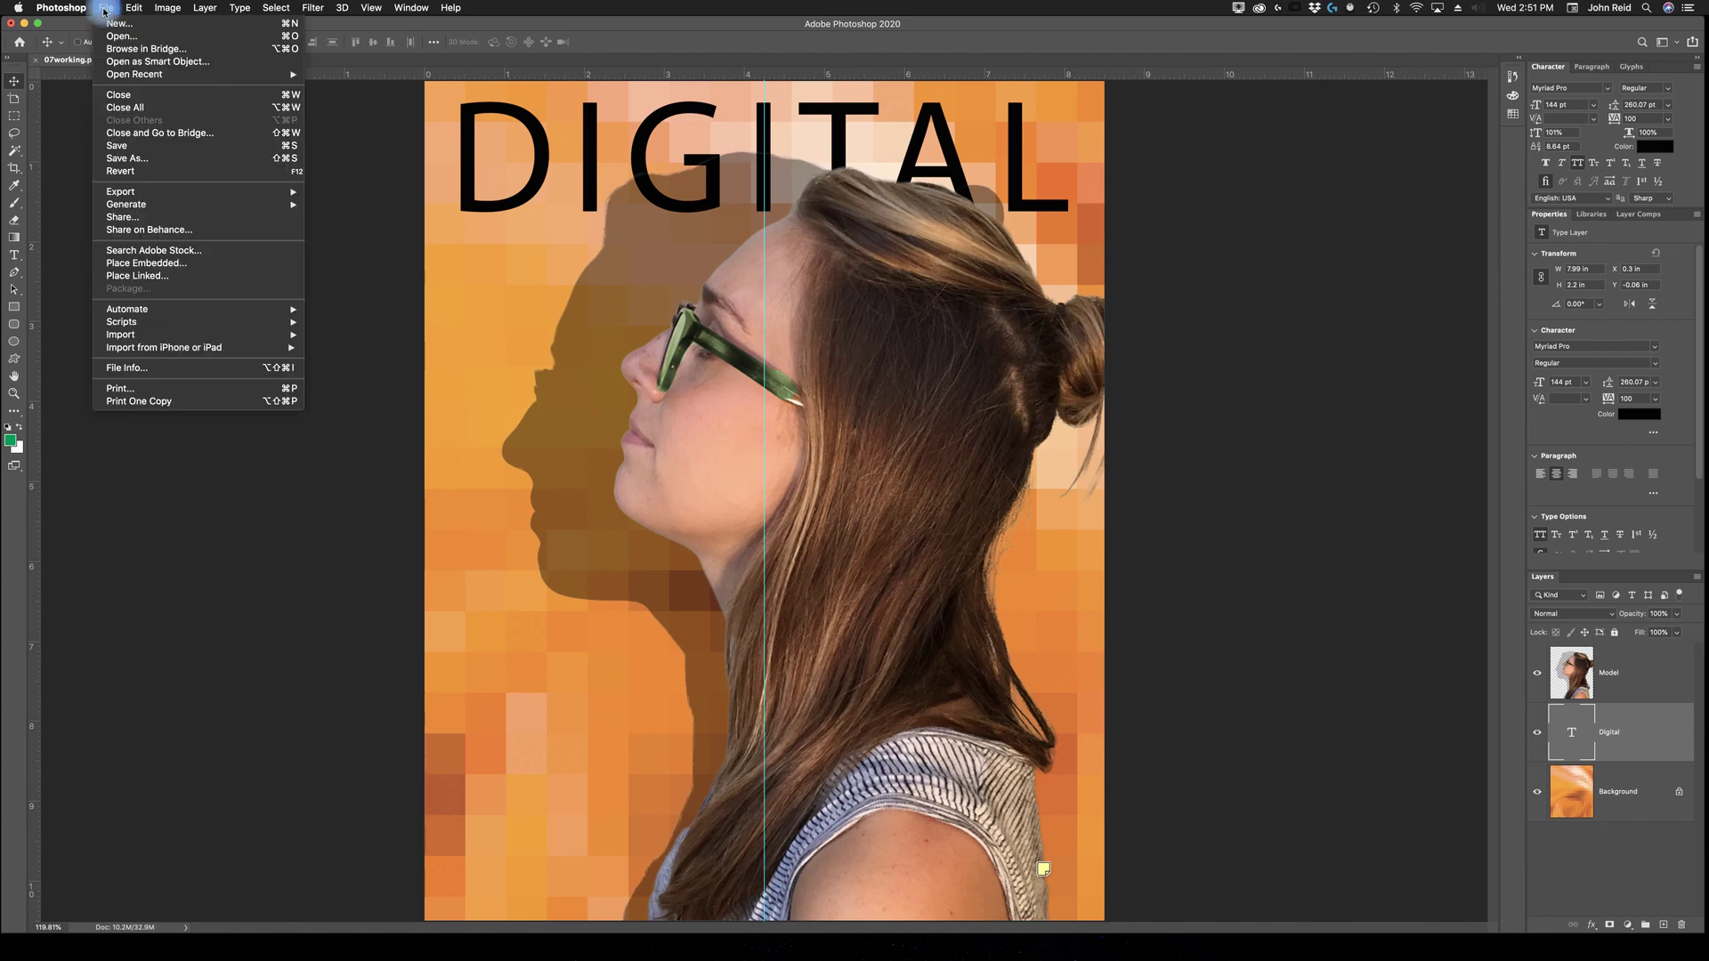
pyautogui.click(122, 46)
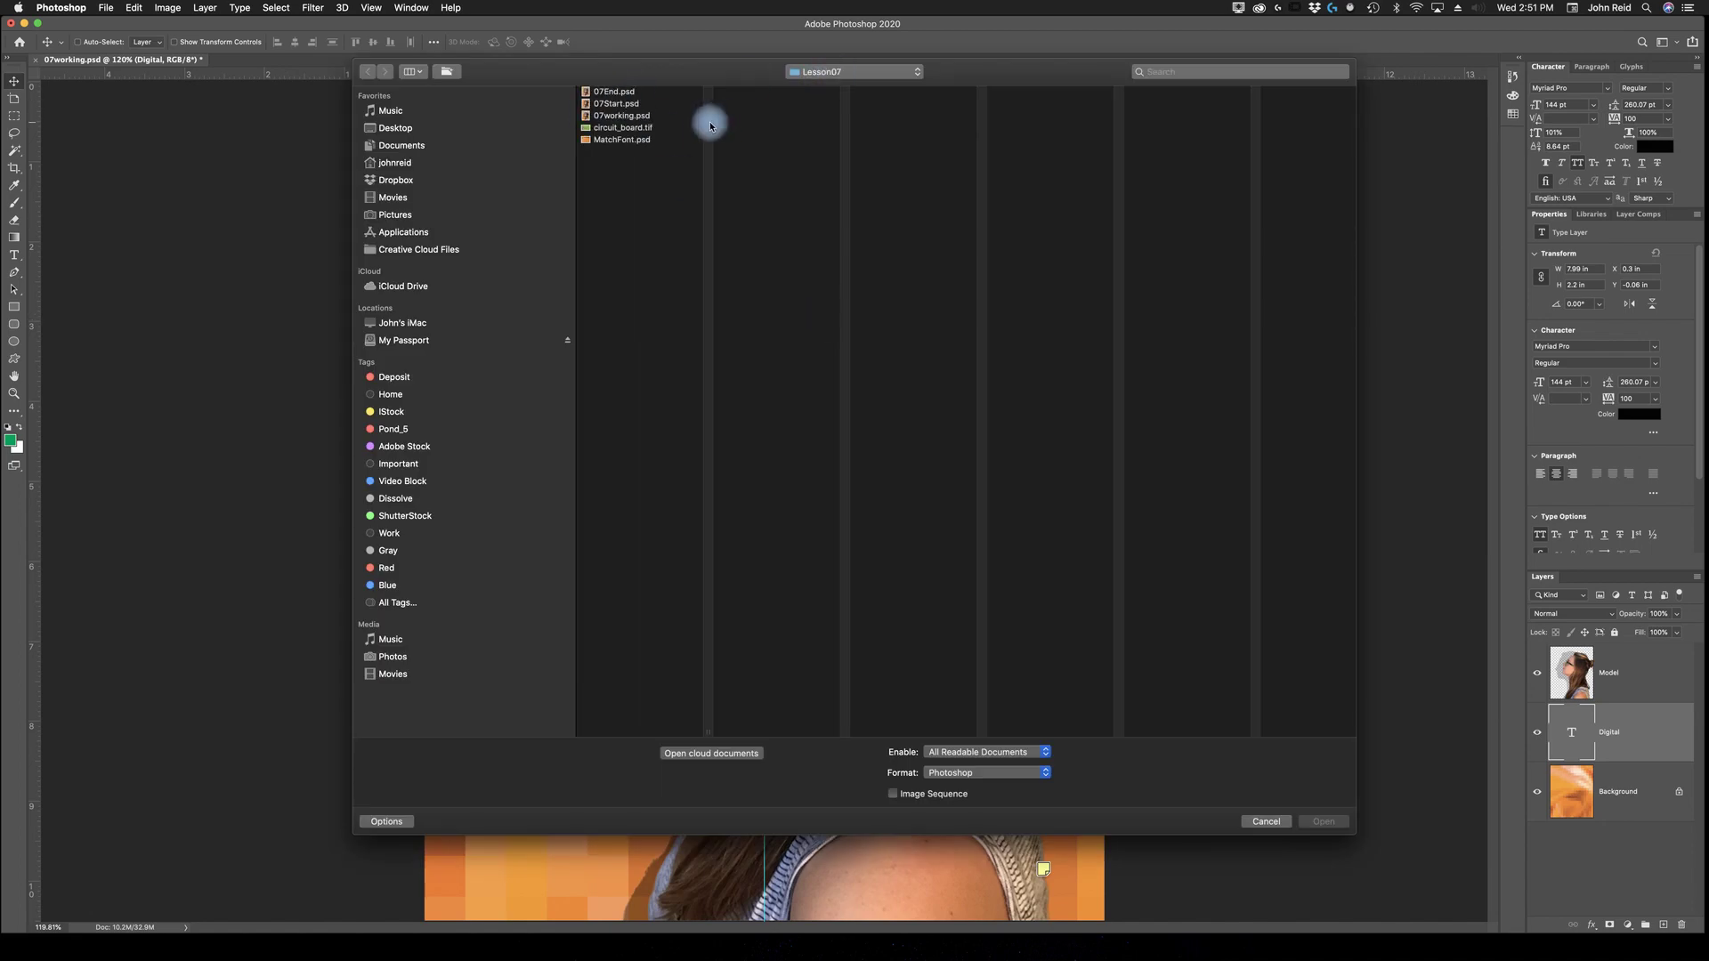
pyautogui.click(603, 130)
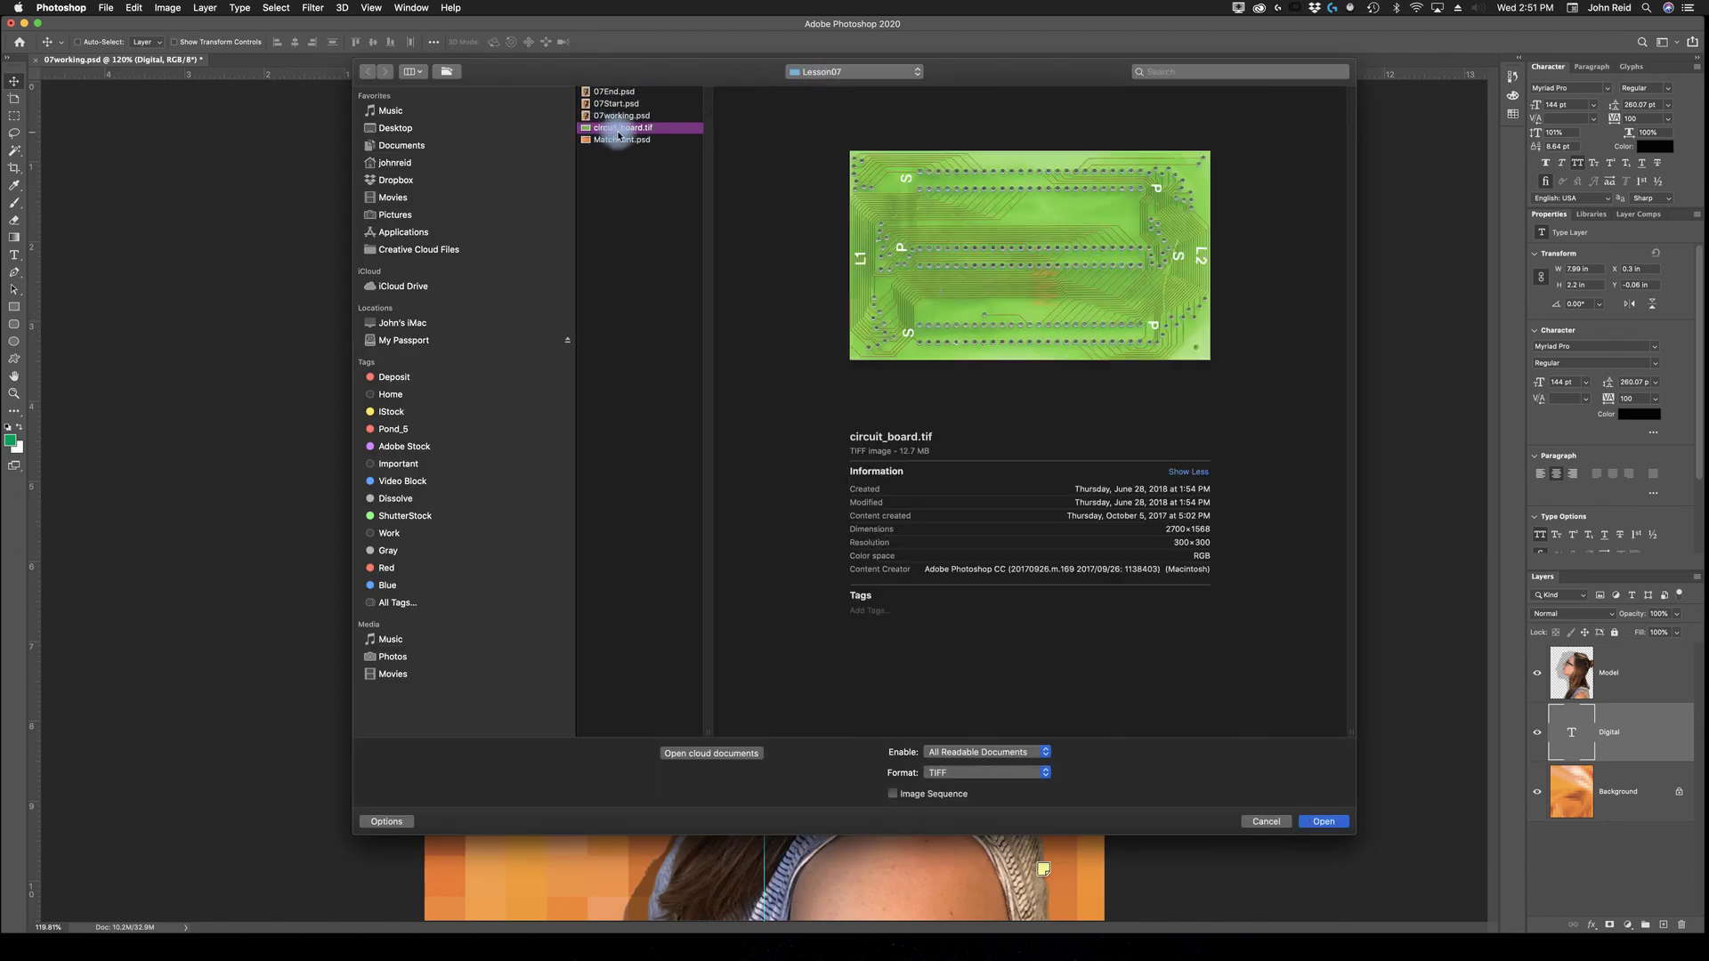
pyautogui.click(1325, 823)
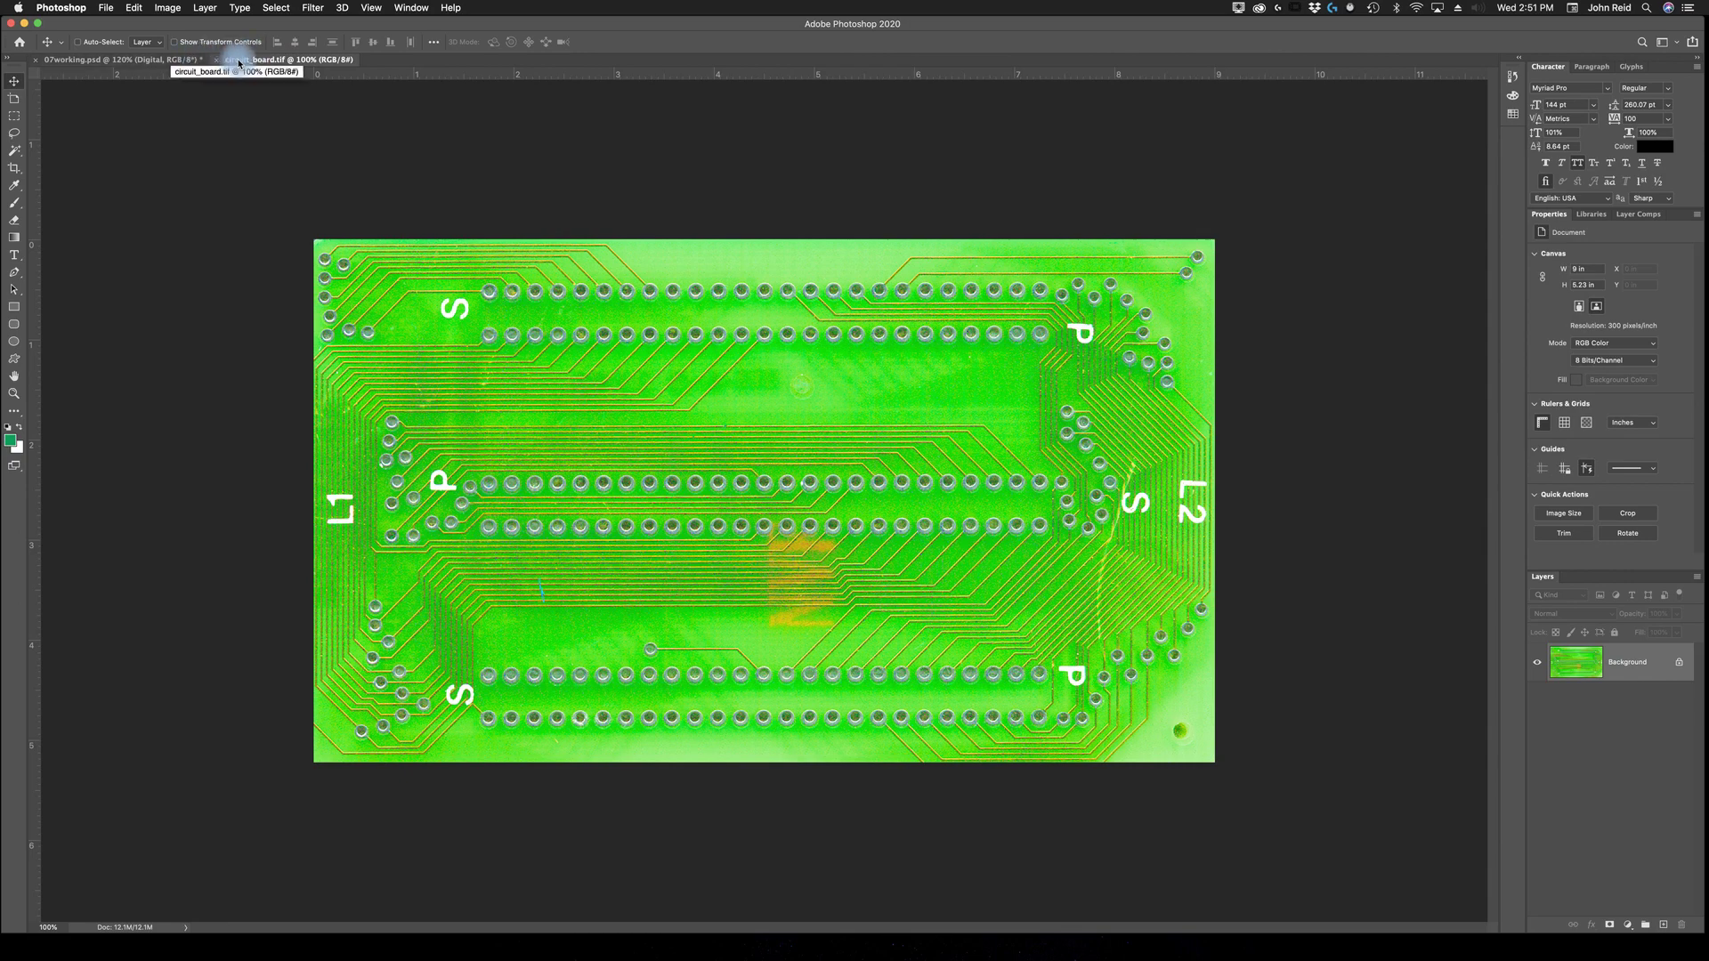
# Arrange the two open documents side by side in the 2-up Vertical layout
pyautogui.click(409, 8)
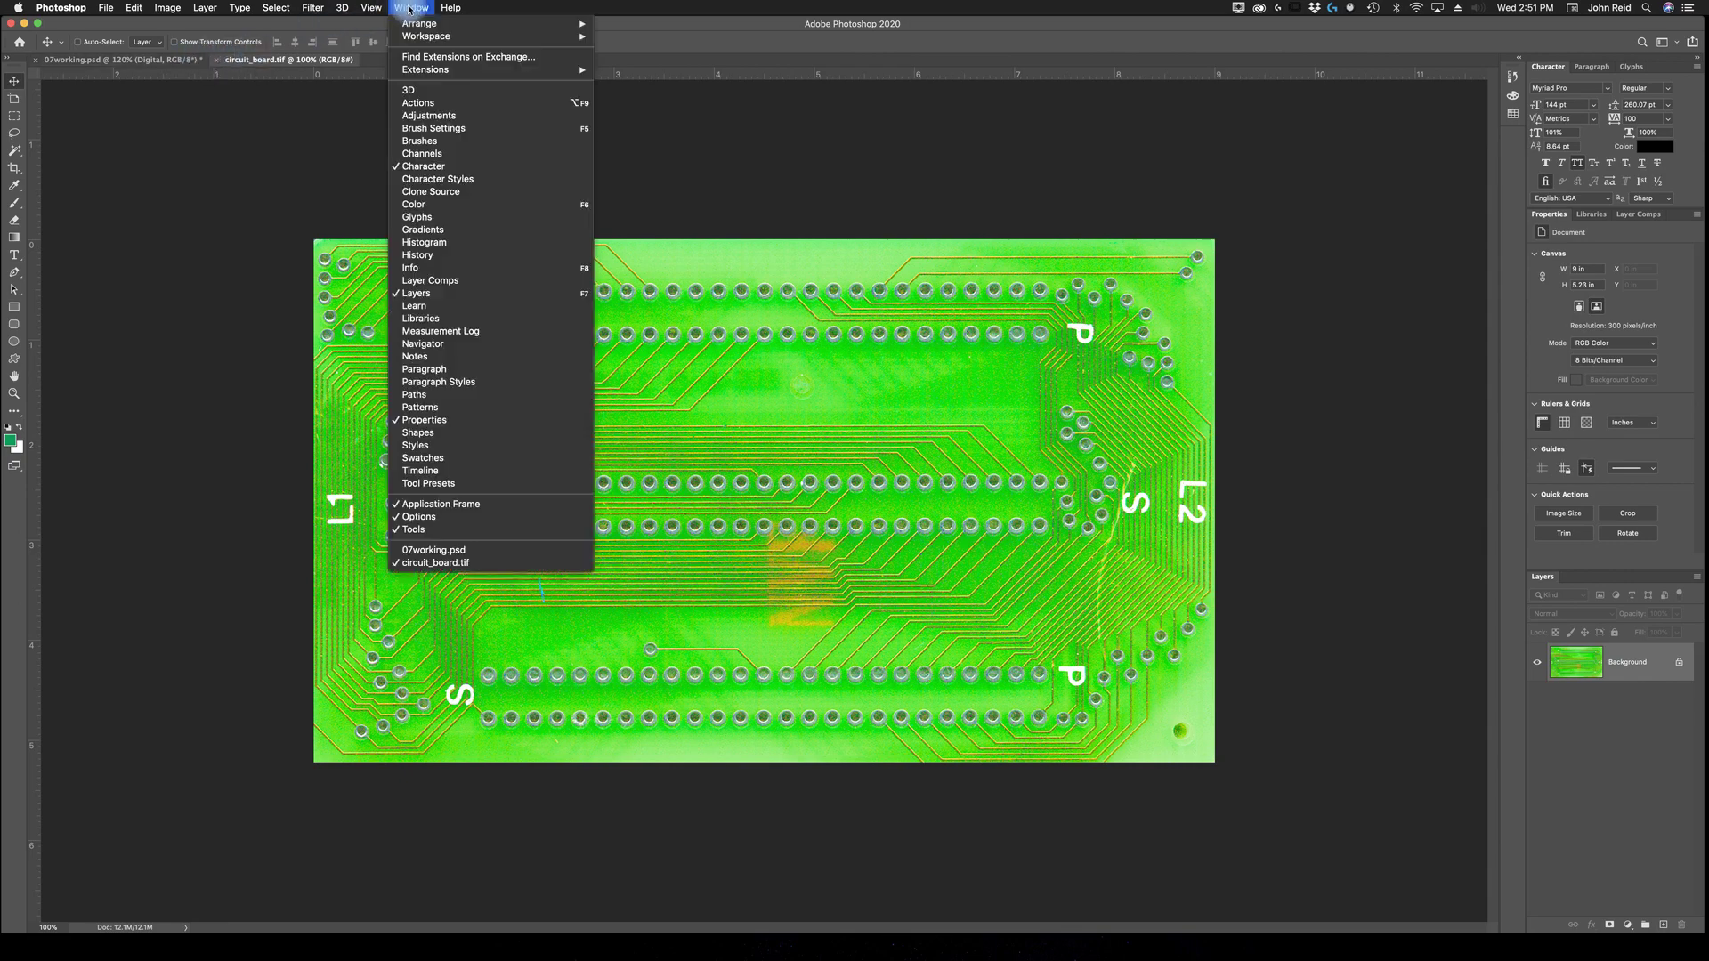
pyautogui.moveTo(450, 24)
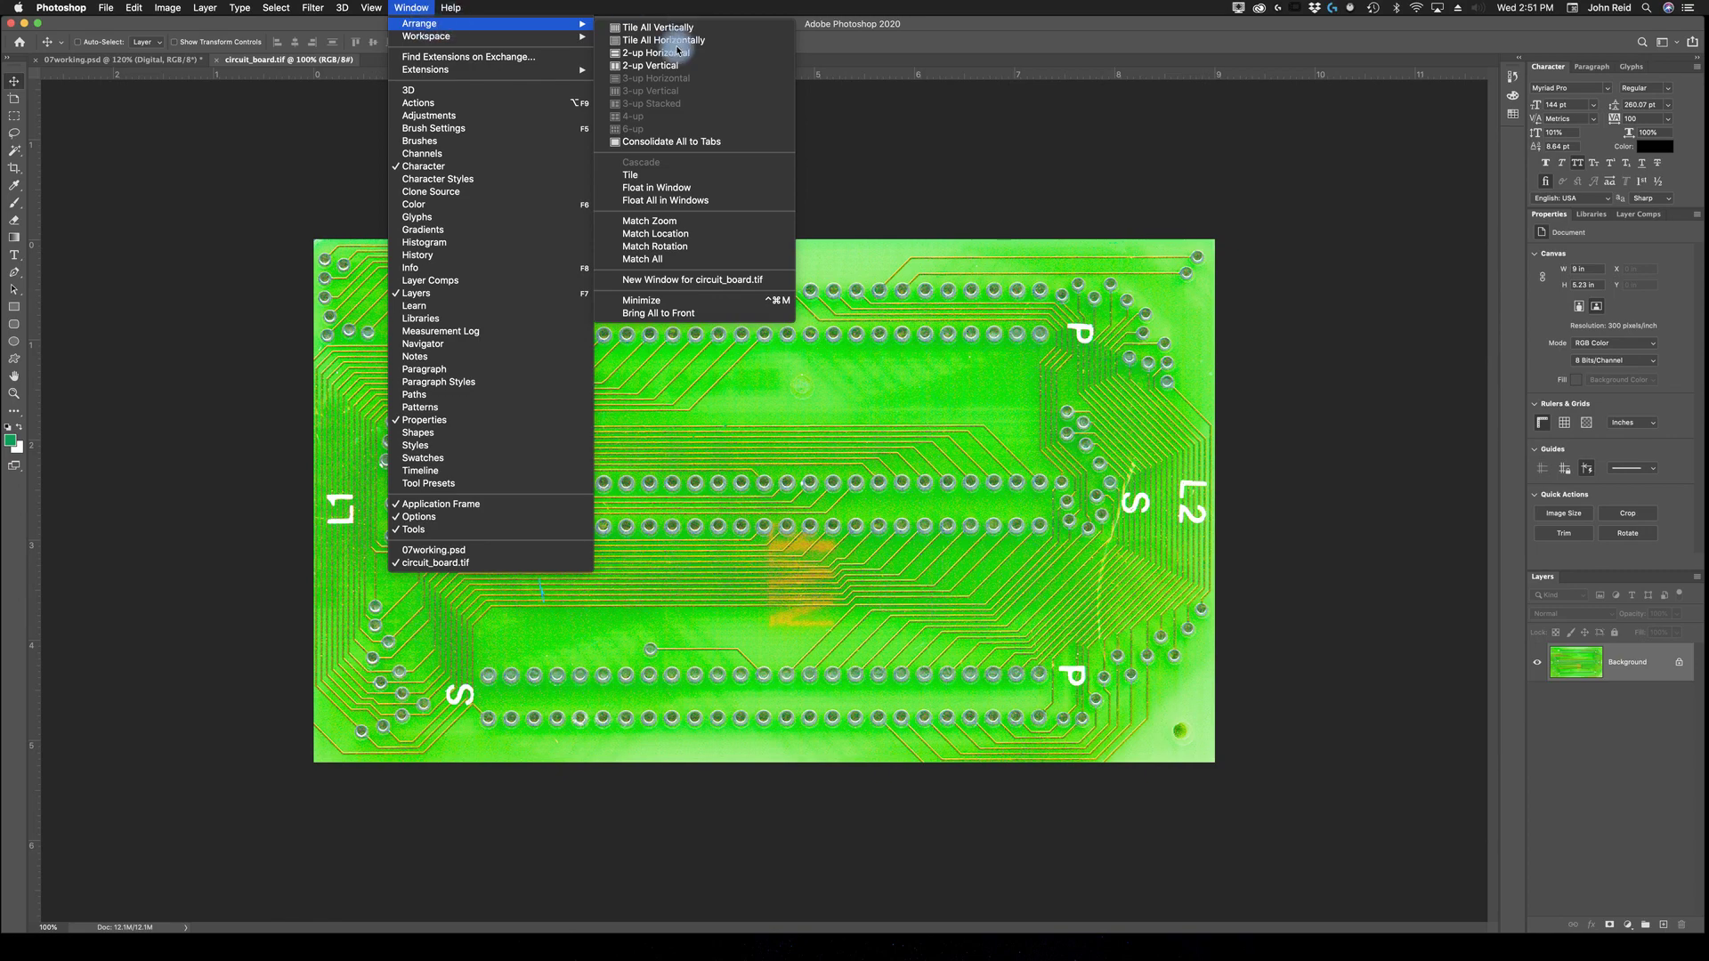
pyautogui.click(662, 69)
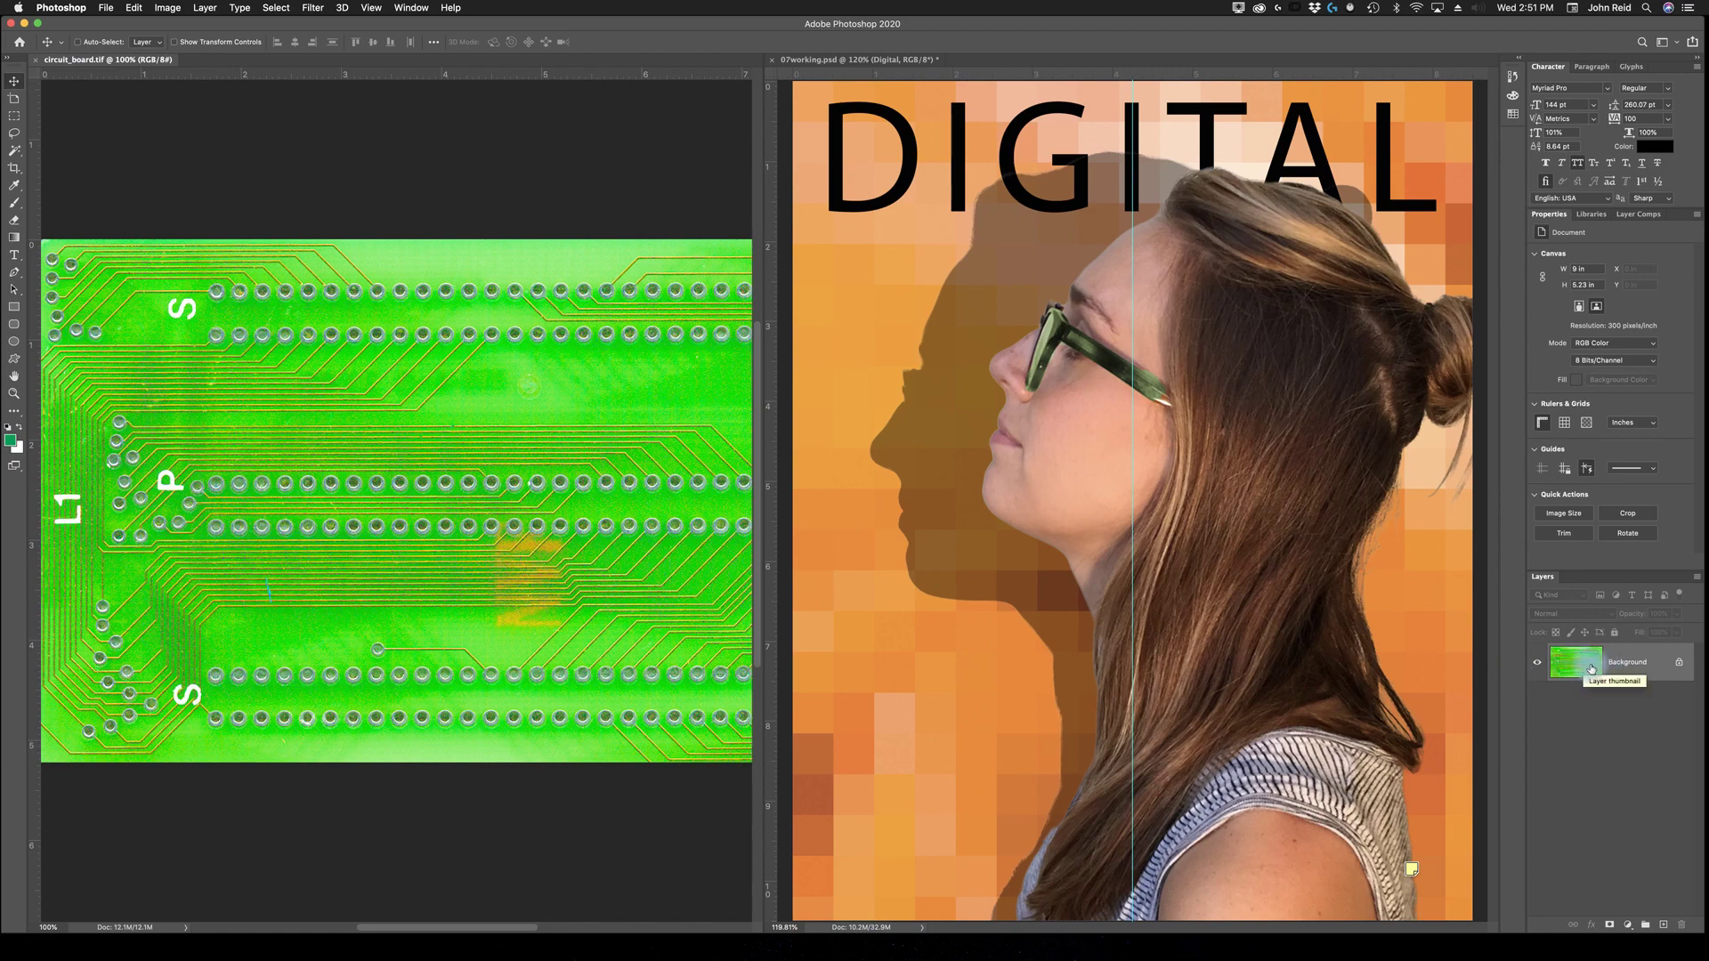
# Copy the circuit board's Background layer into the centre of 07working.psd, above the Digital layer, and close circuit_board.tif
pyautogui.click(1637, 666)
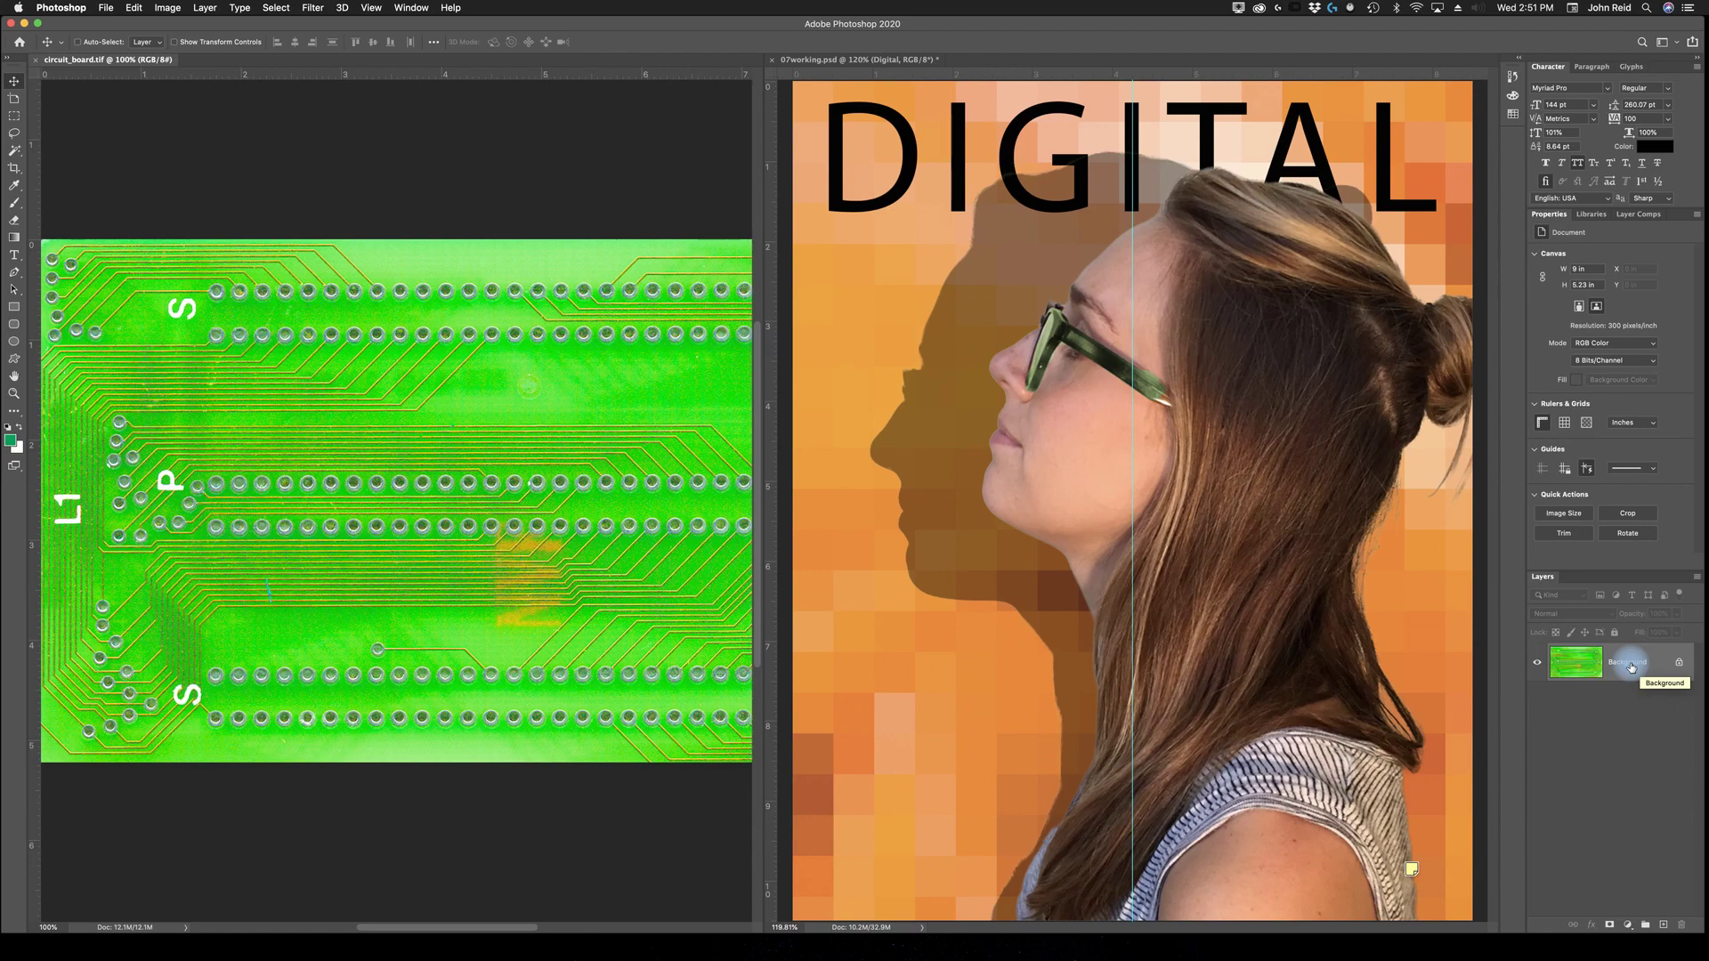
pyautogui.moveTo(1631, 668); pyautogui.dragTo(1175, 452)
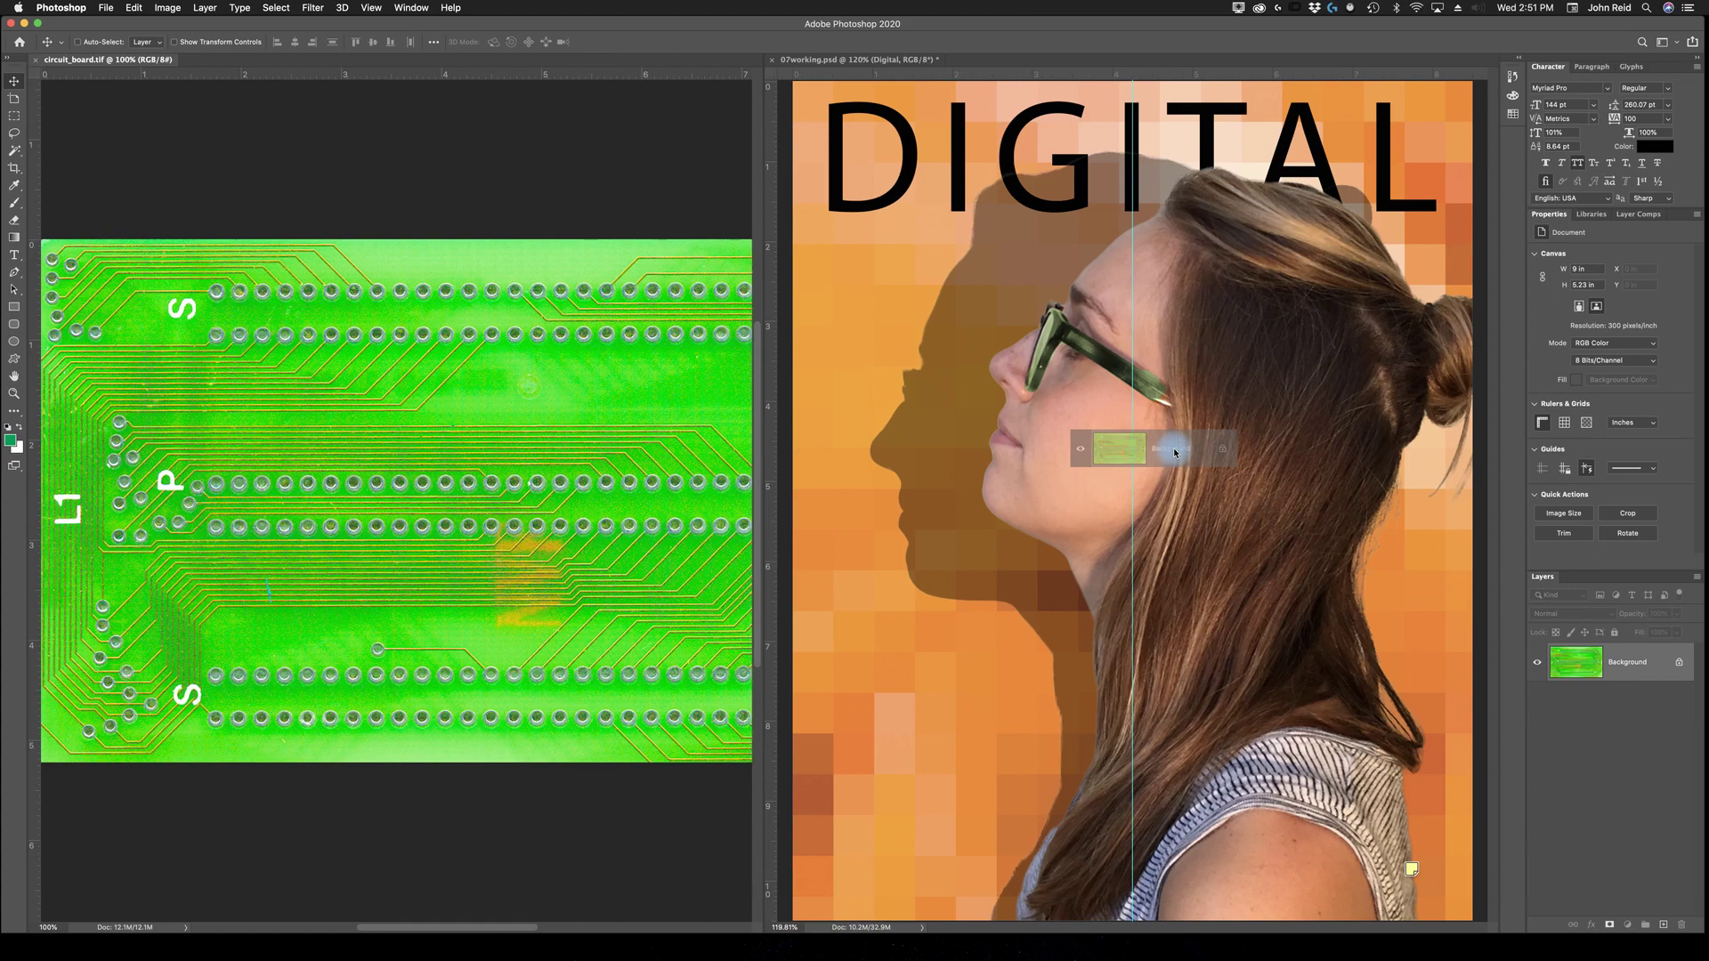
pyautogui.moveTo(1174, 452); pyautogui.dragTo(1173, 449)
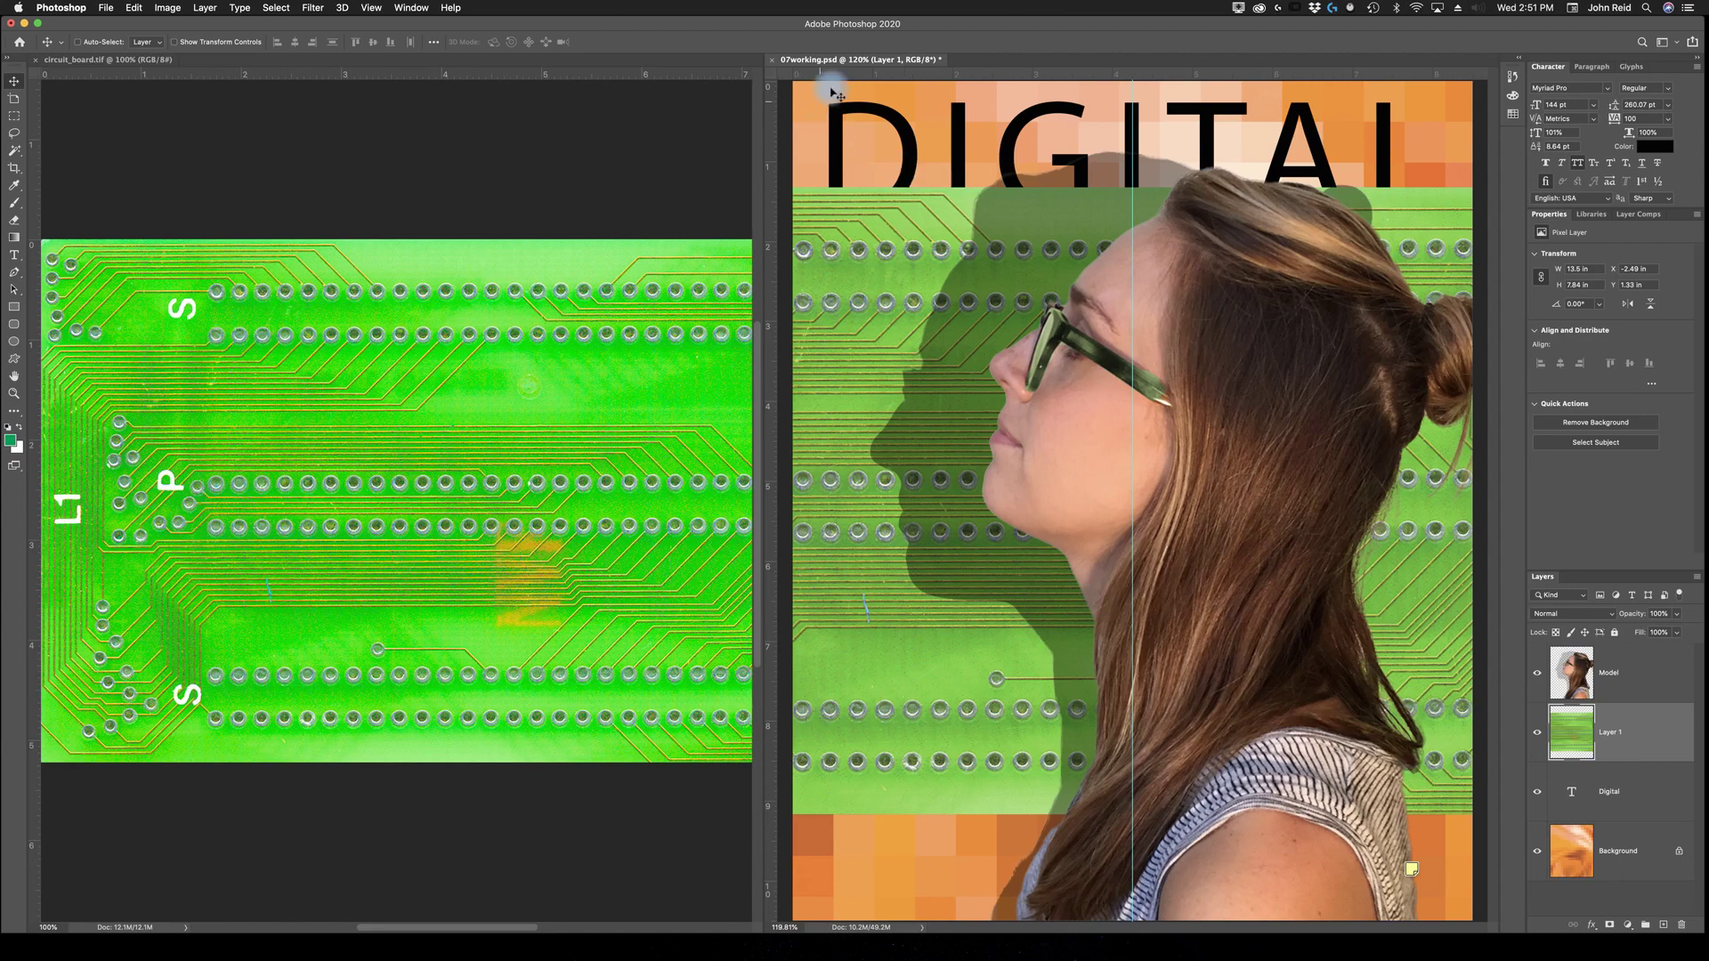
pyautogui.click(37, 61)
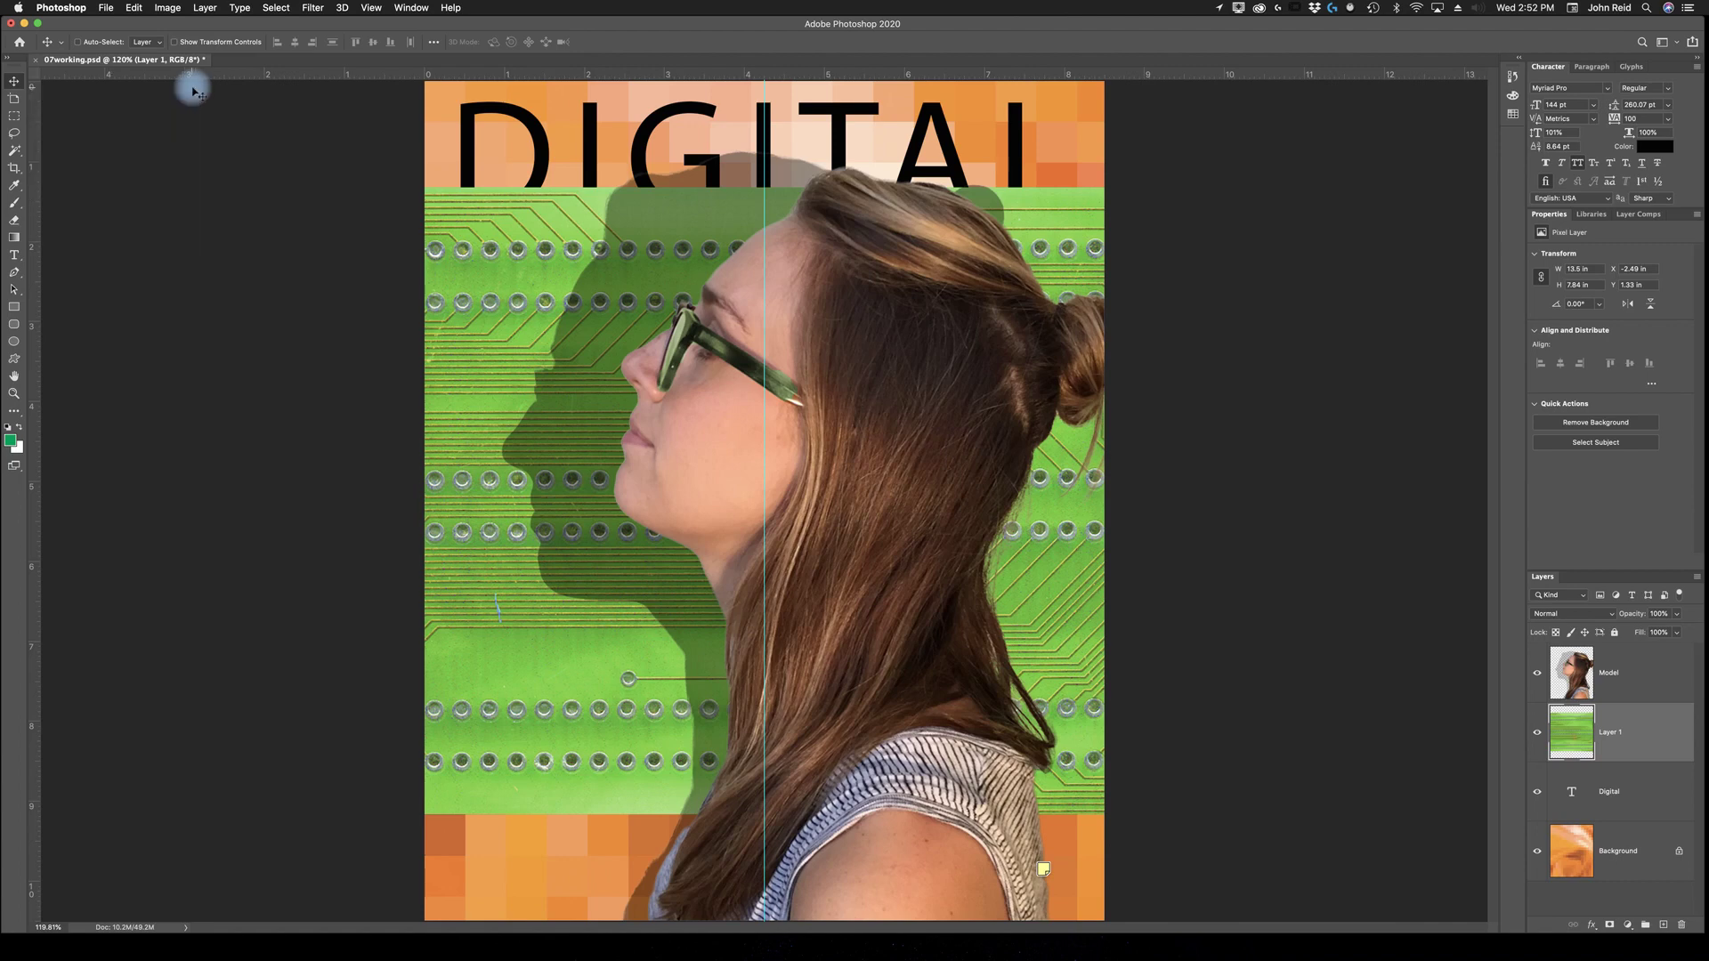
# Scale the circuit board layer to about 62.91% so it matches the cover's width, and move it to the cover's upper edge over the title
pyautogui.click(133, 8)
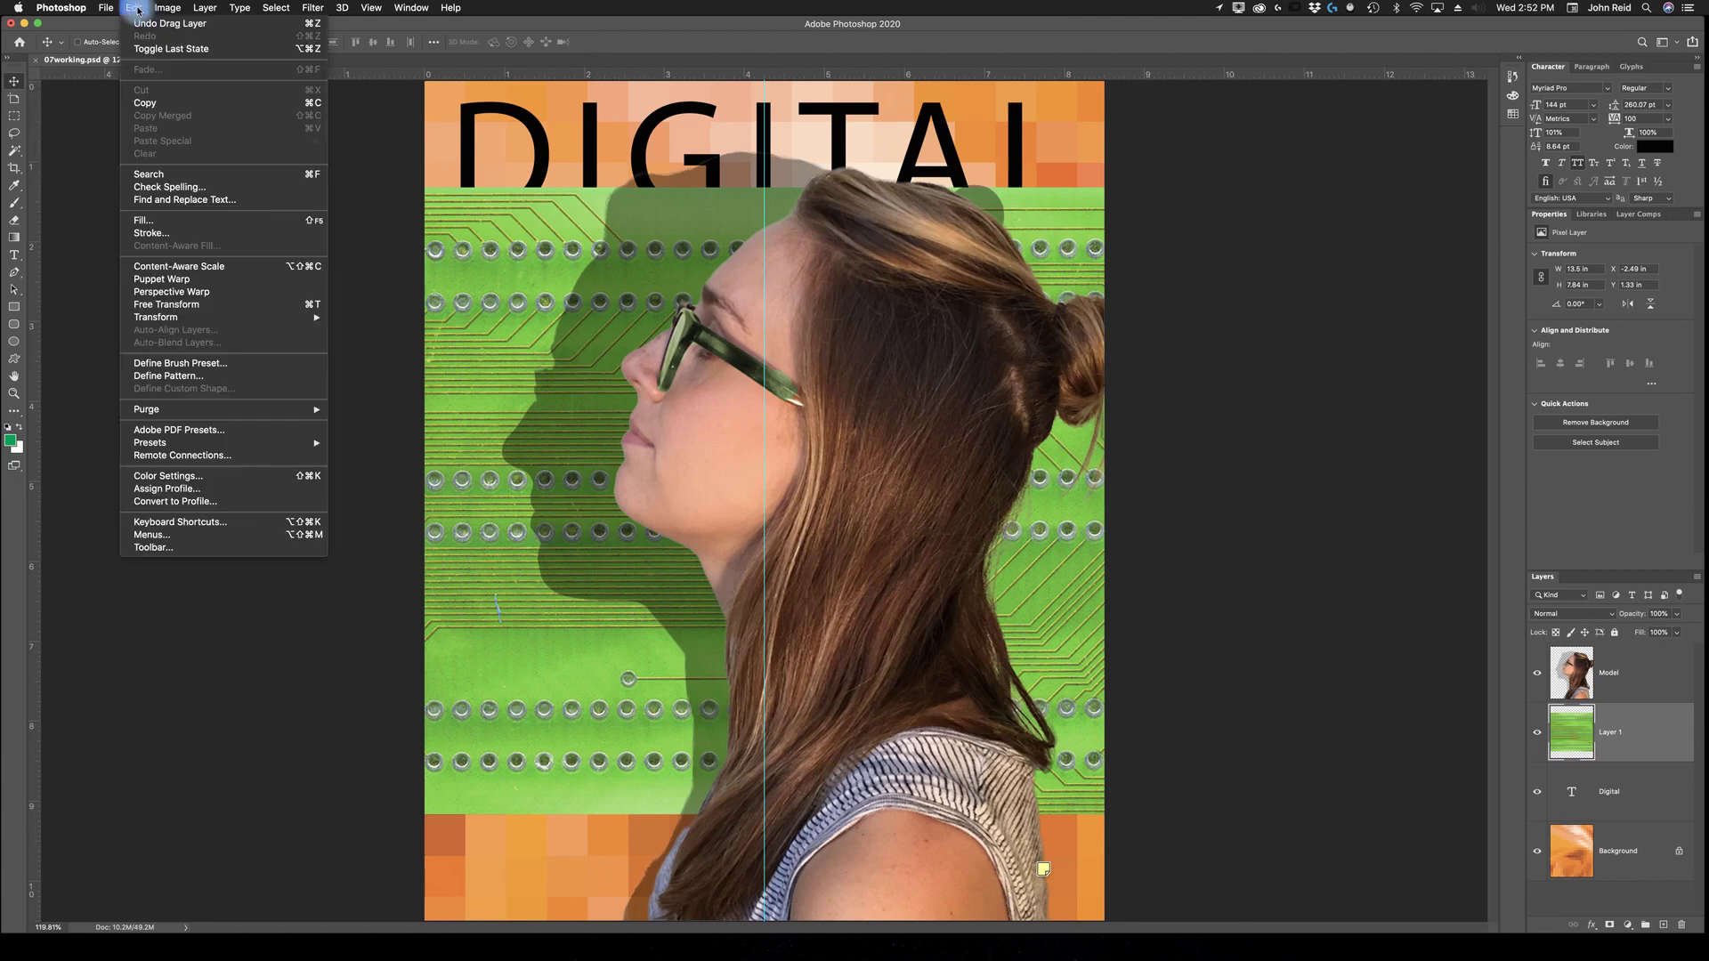
pyautogui.moveTo(201, 320)
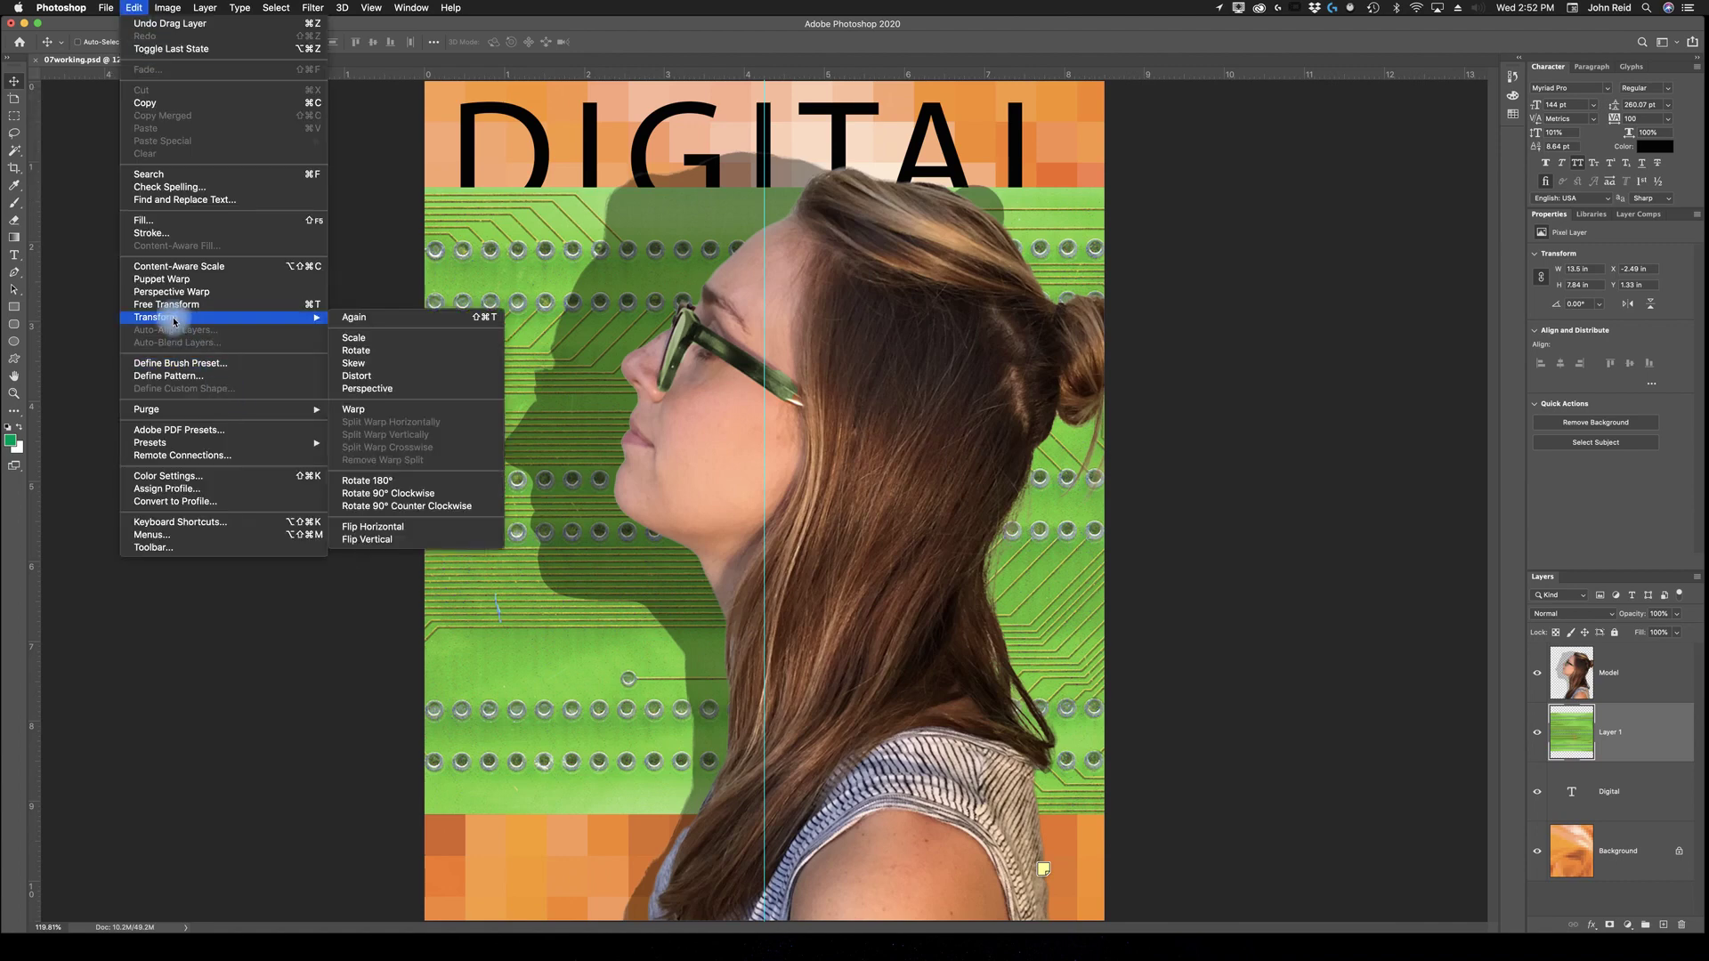
pyautogui.click(359, 339)
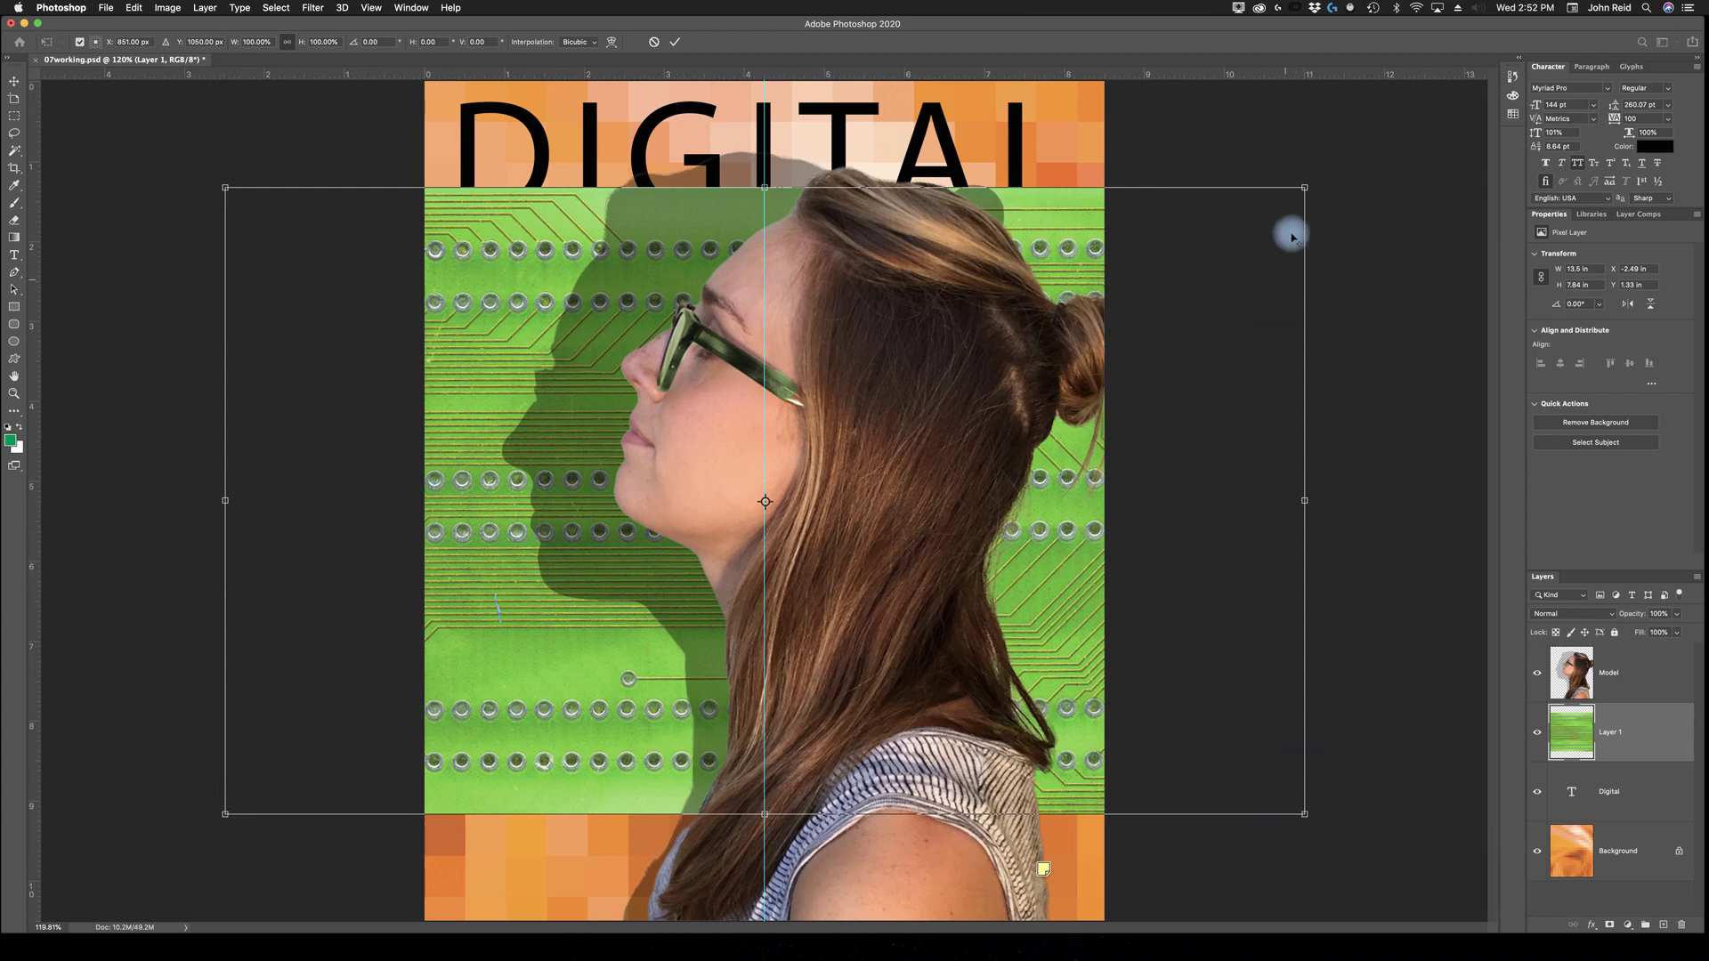
pyautogui.moveTo(1303, 186); pyautogui.dragTo(1104, 295)
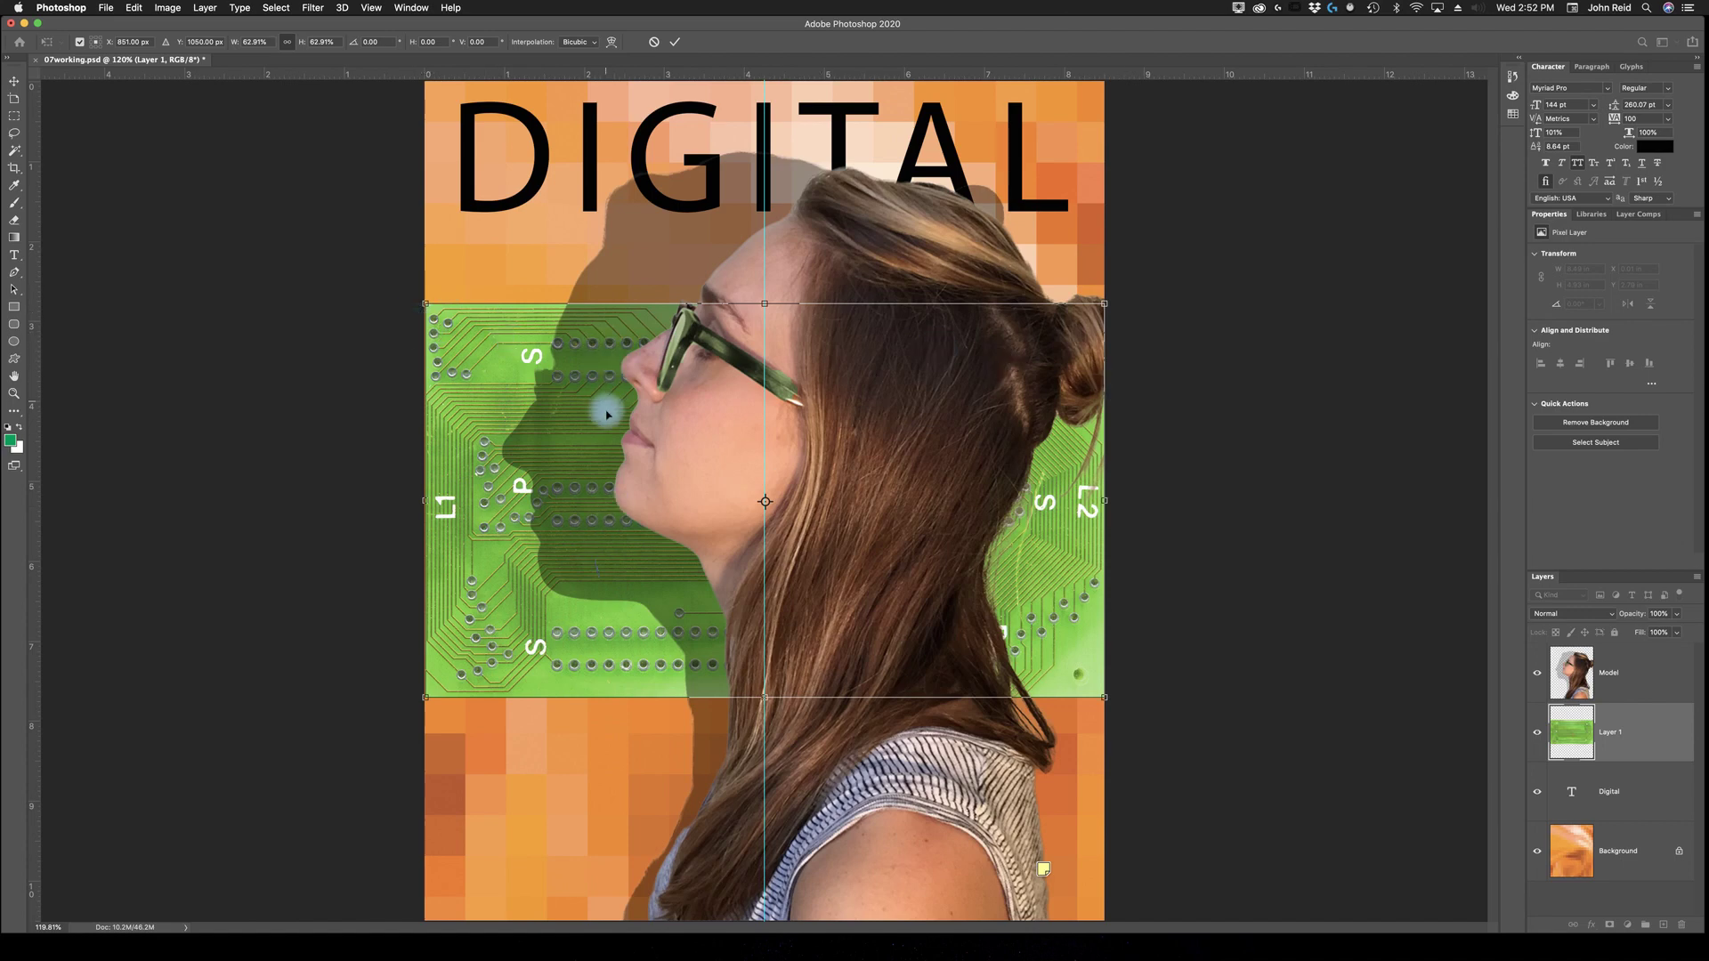
pyautogui.moveTo(607, 414); pyautogui.dragTo(607, 190)
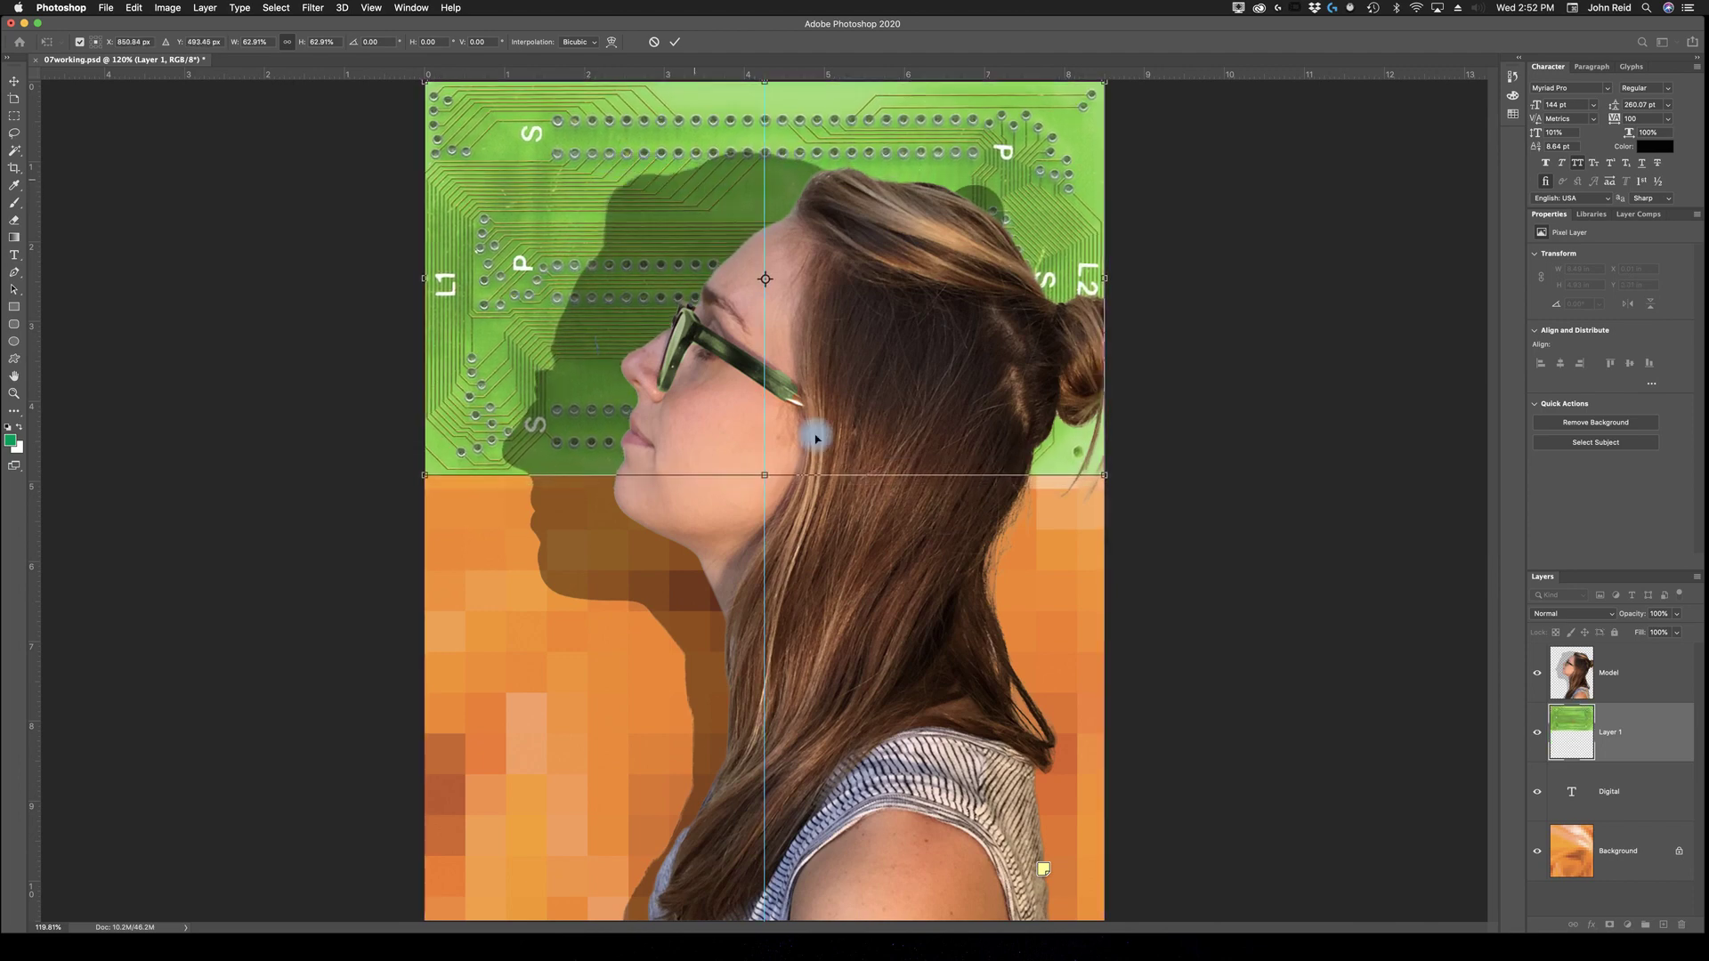
# Rename the circuit board layer, Layer 1, as Circuit Board
pyautogui.doubleClick(1613, 733)
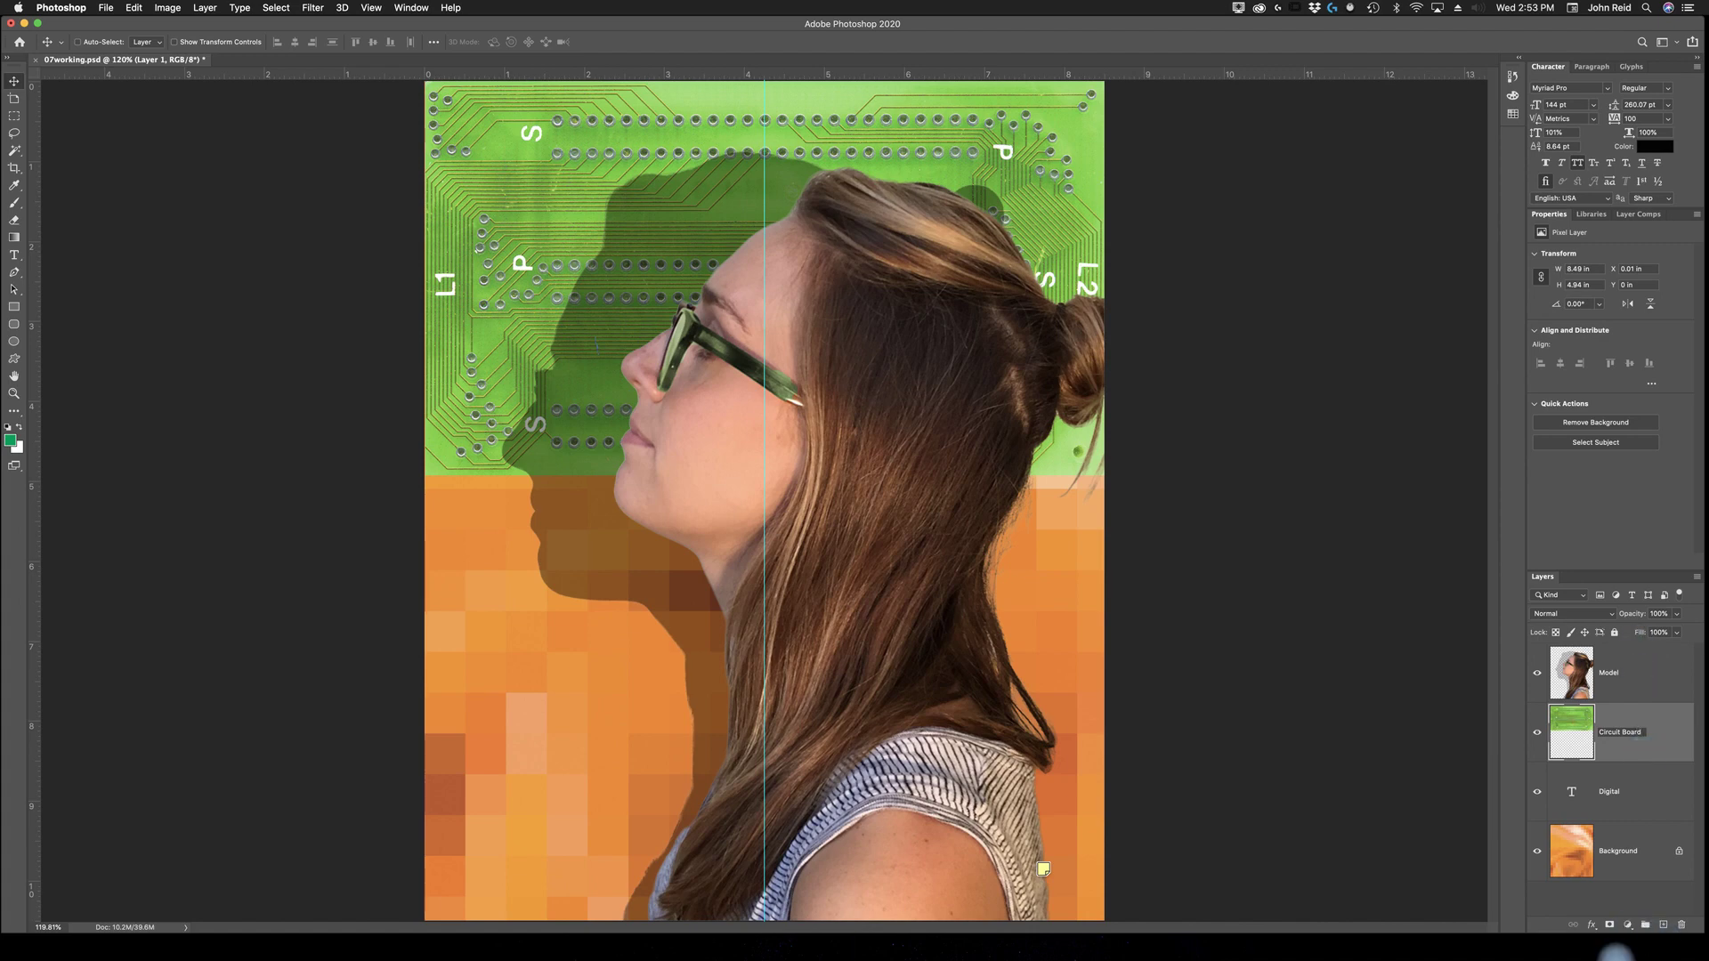
pyautogui.click(1634, 752)
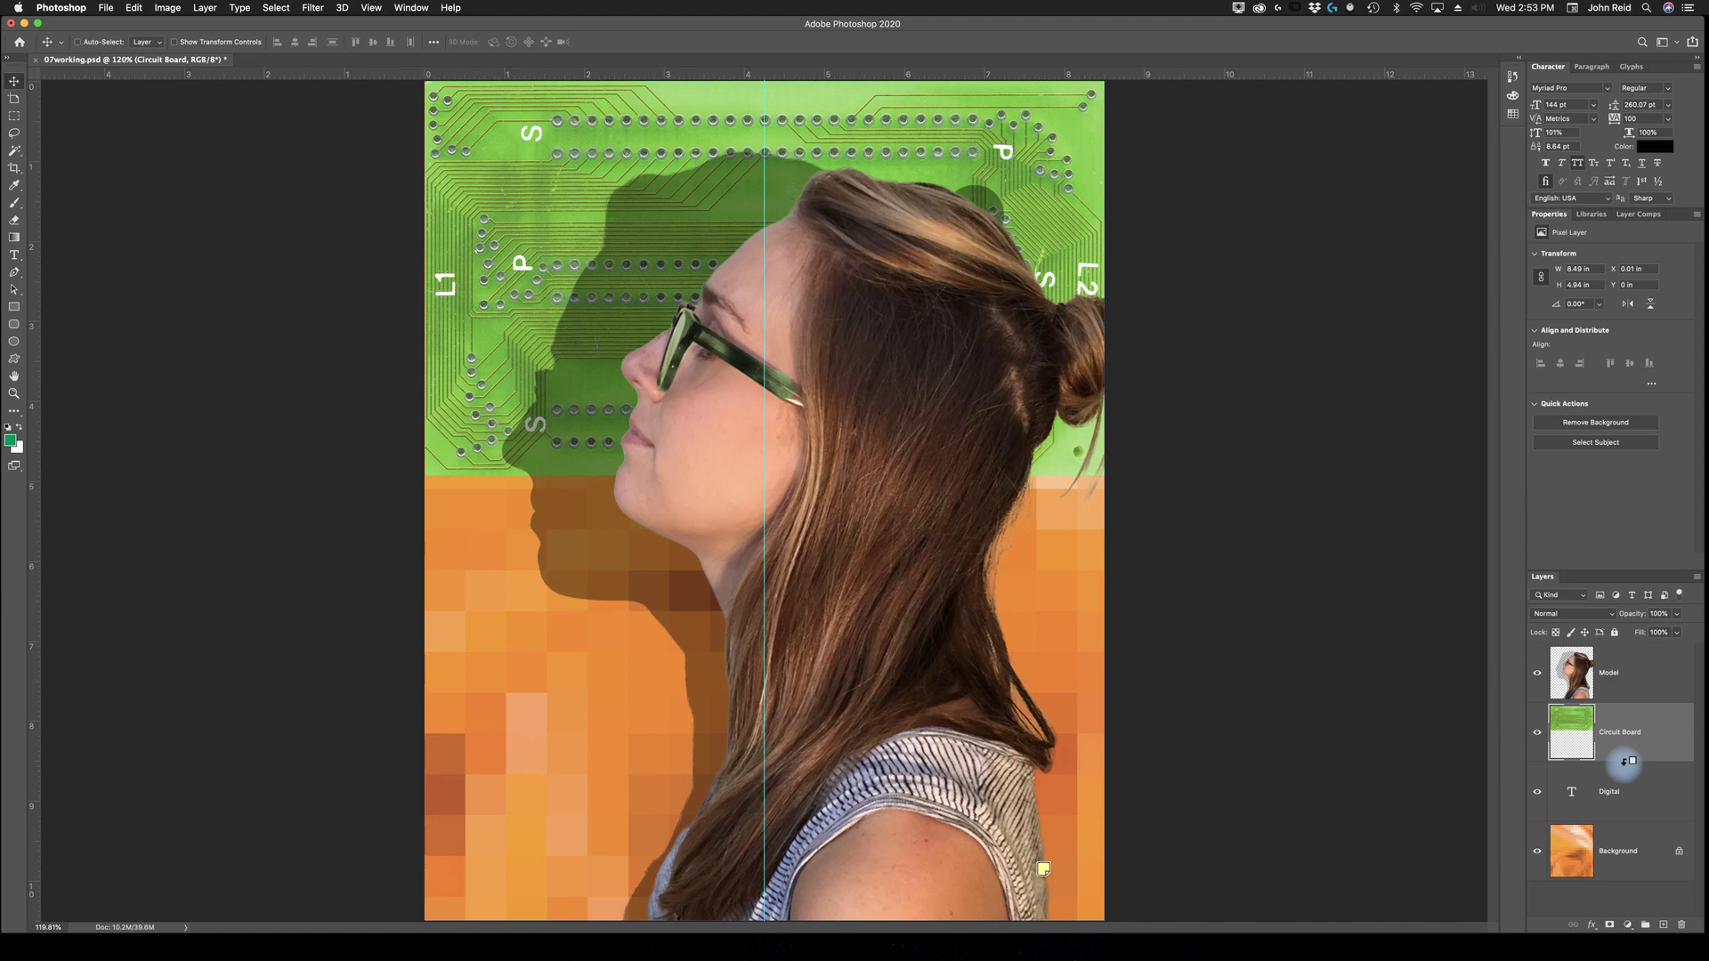
# Create a clipping mask from the Circuit Board layer onto the Digital text layer, and toggle its visibility off and on to compare
pyautogui.rightClick(1658, 735)
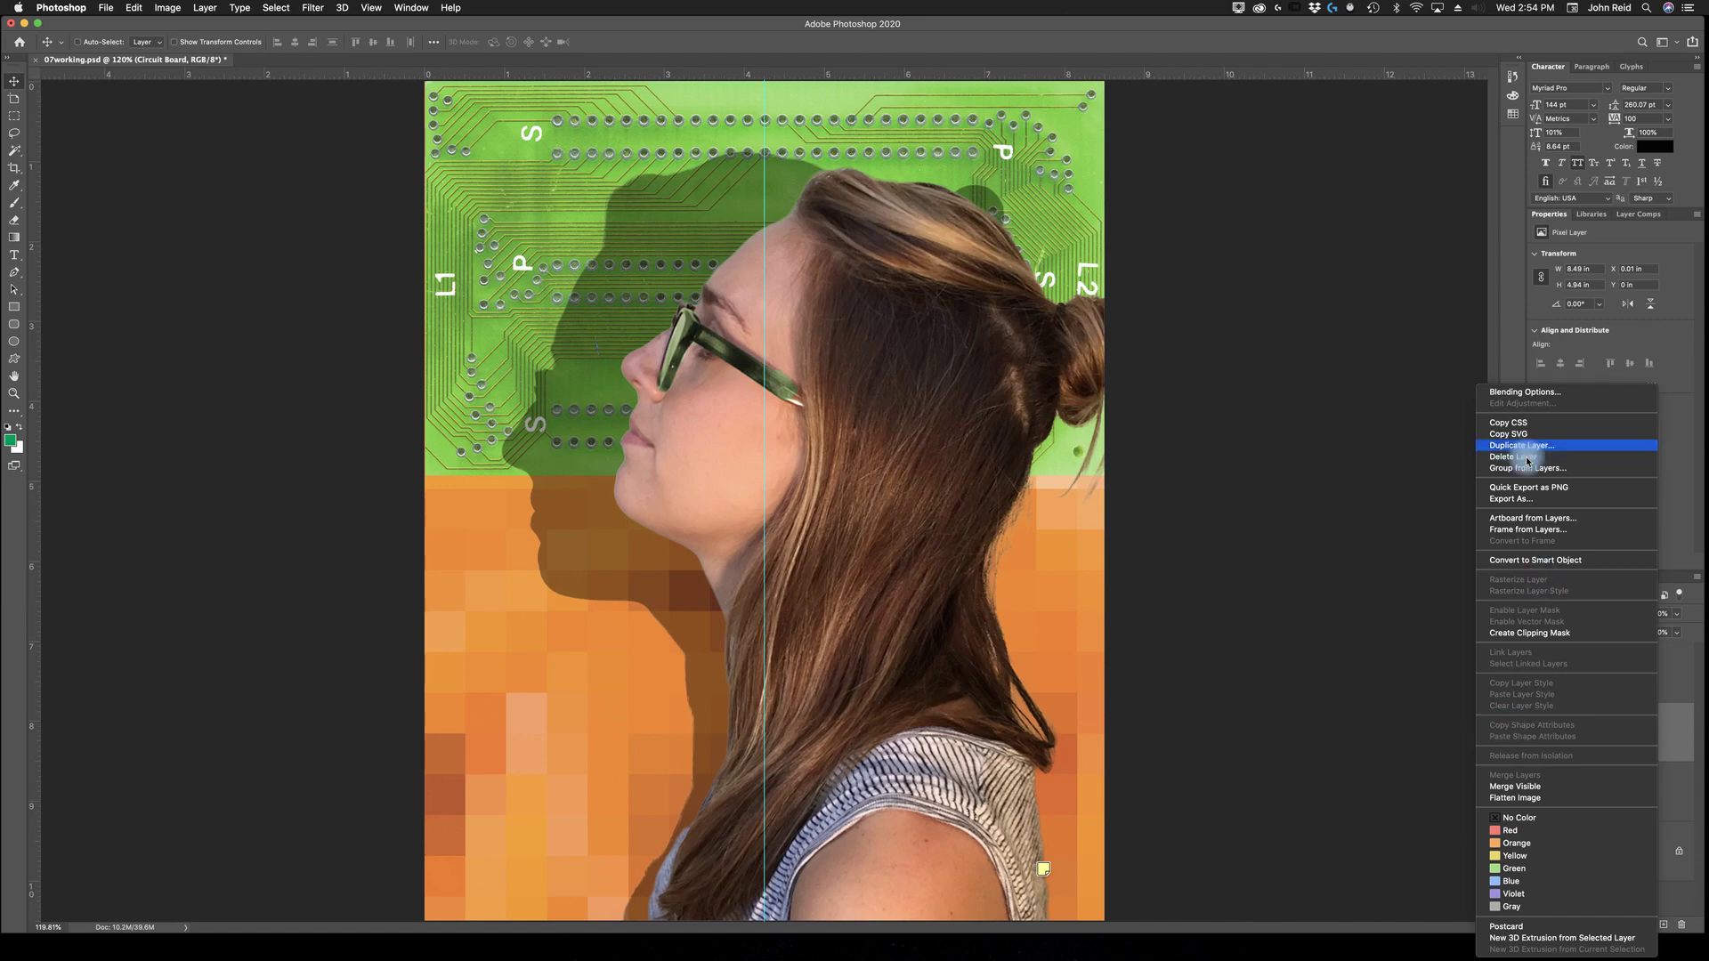
pyautogui.click(1519, 633)
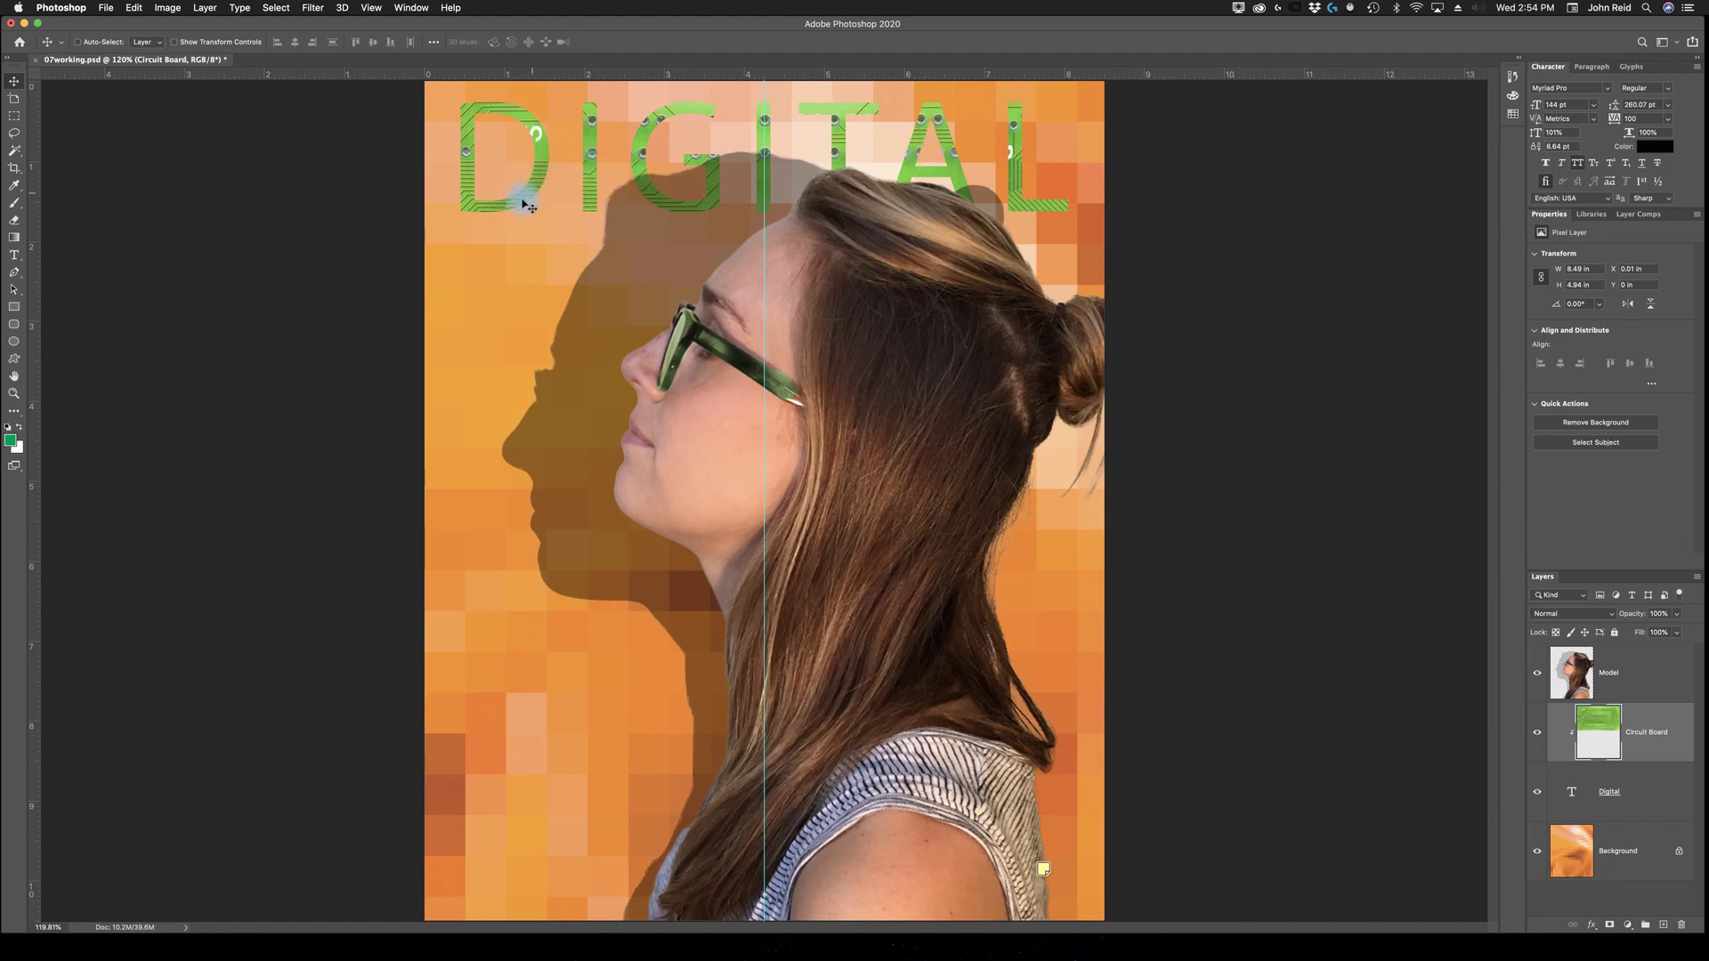
pyautogui.click(1537, 737)
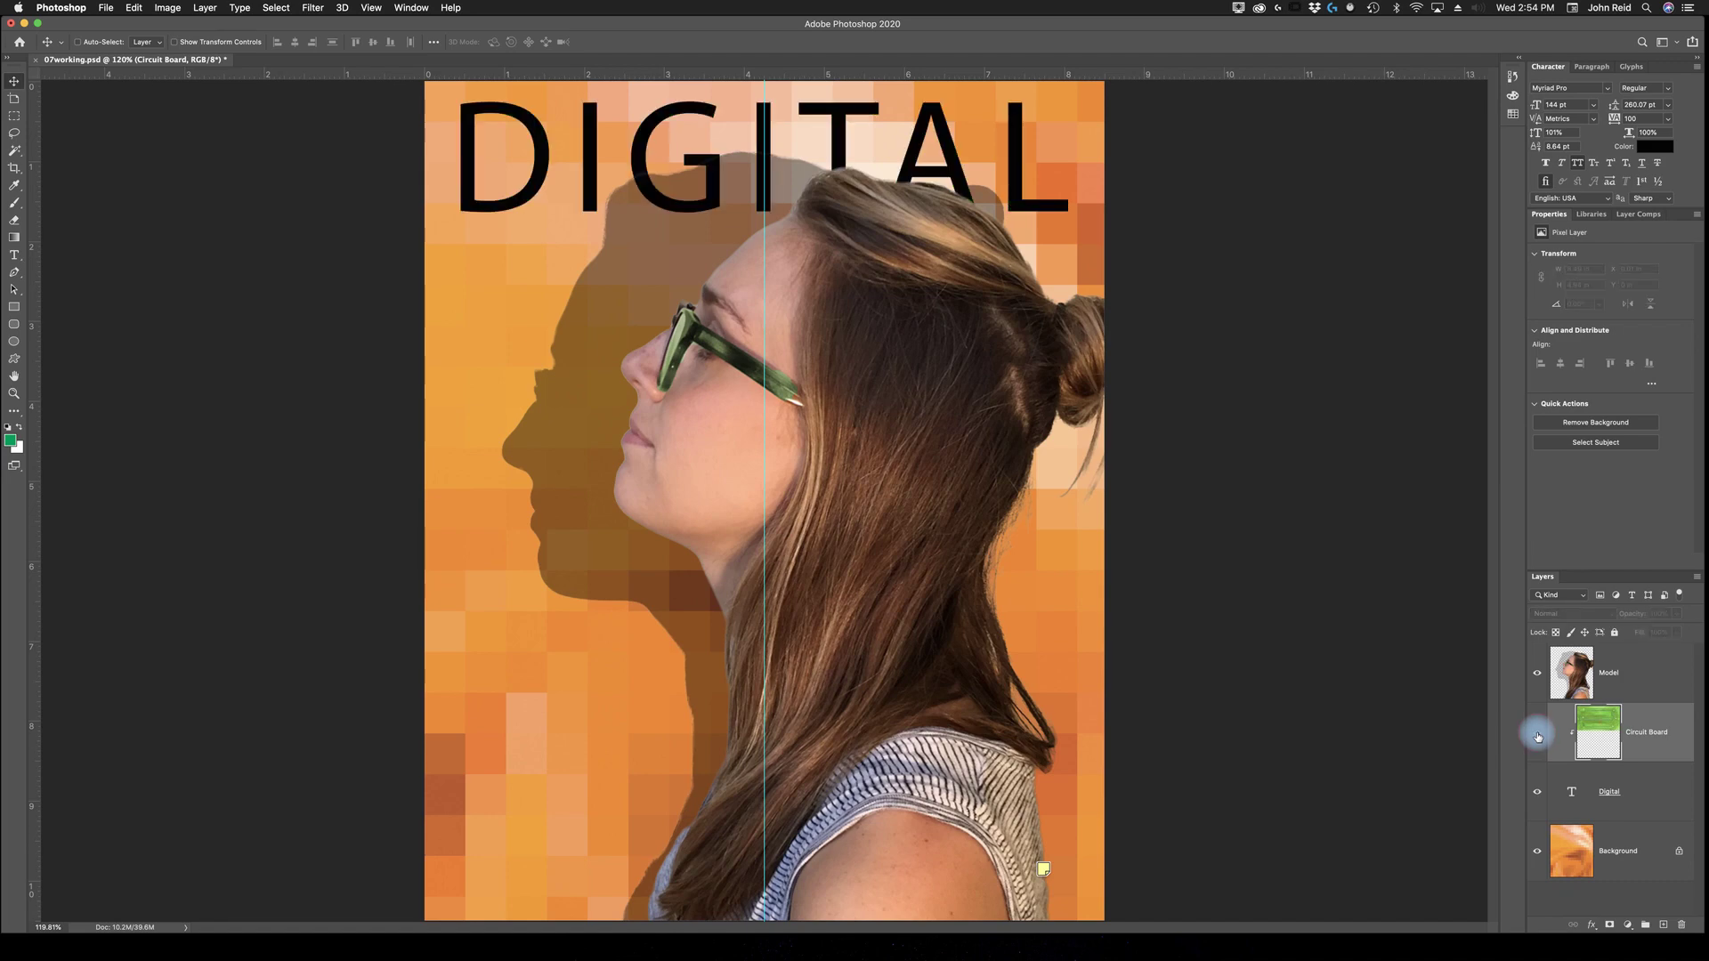
pyautogui.click(1538, 737)
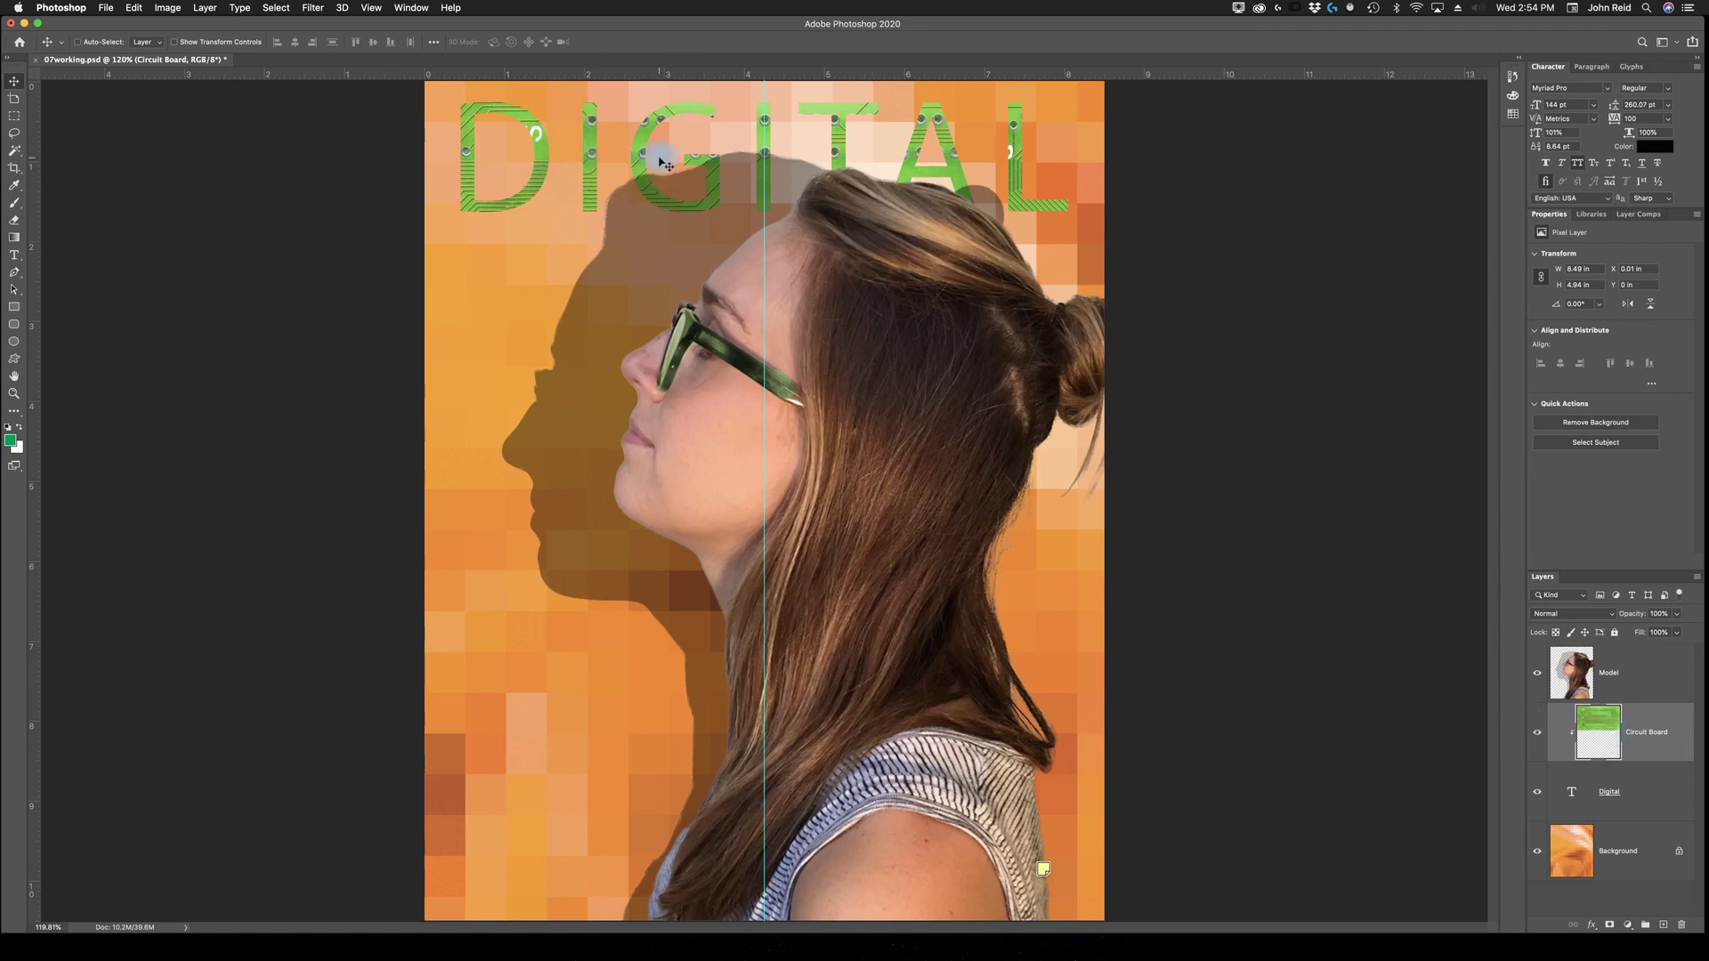
# Add an Inner Shadow to the Digital text layer with Multiply blending, 48% opacity, 18 px distance and 16 px size
pyautogui.click(1648, 796)
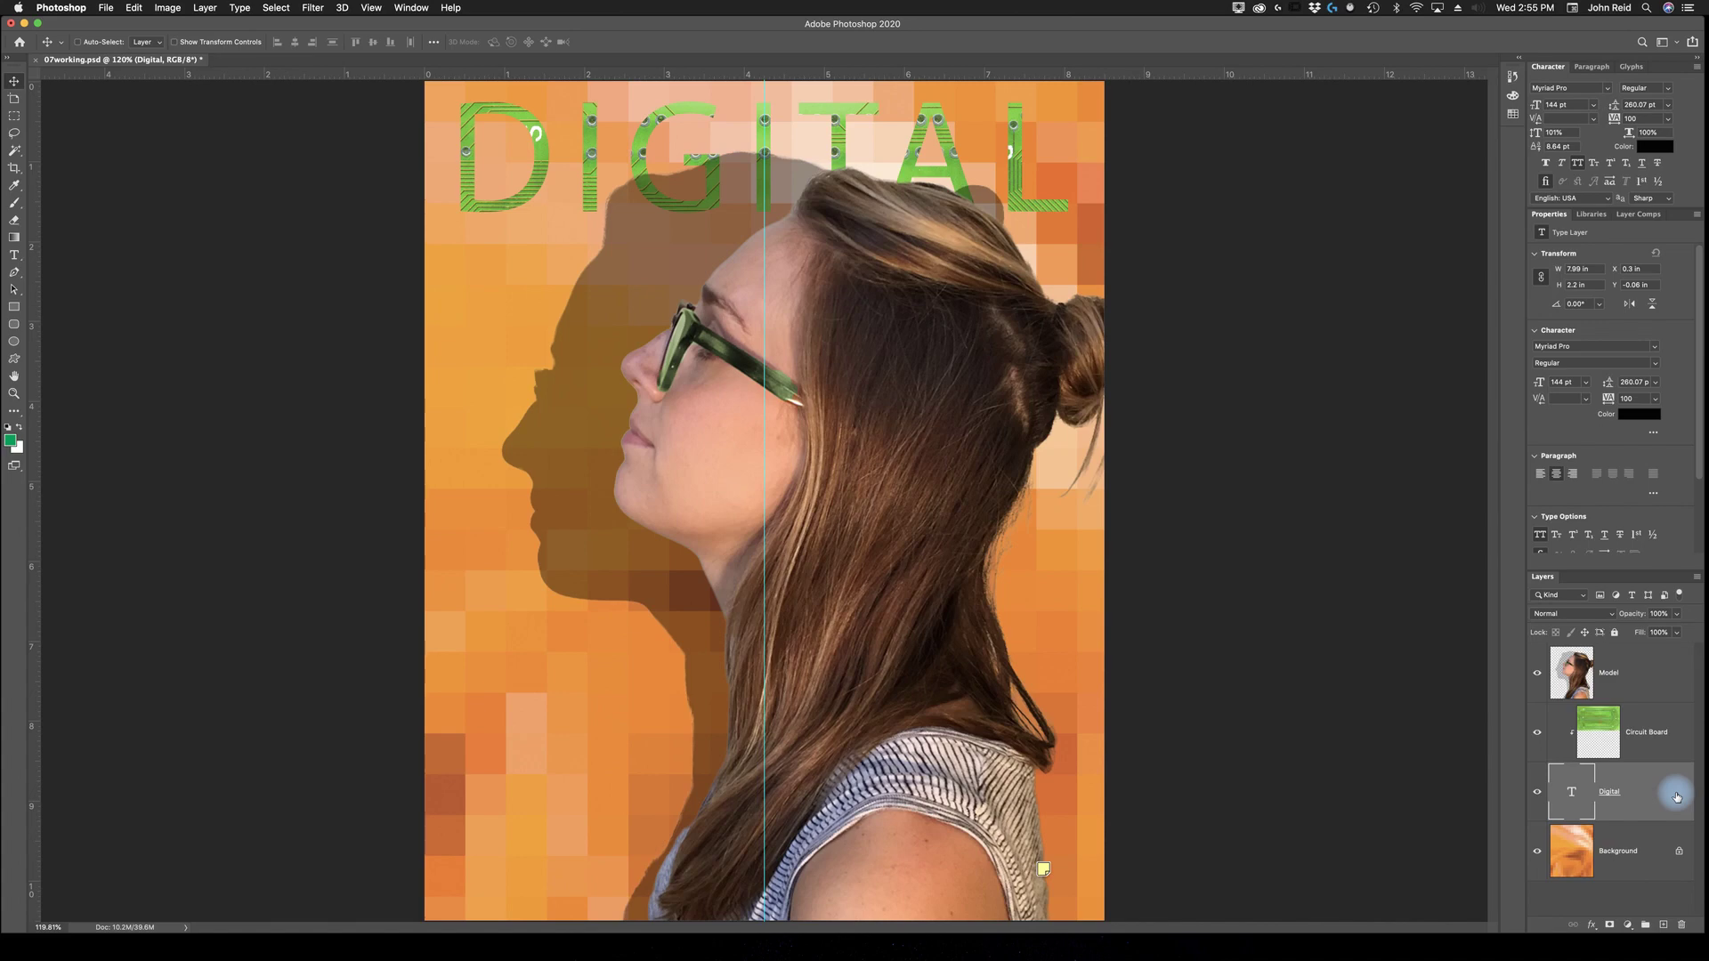
pyautogui.click(1593, 927)
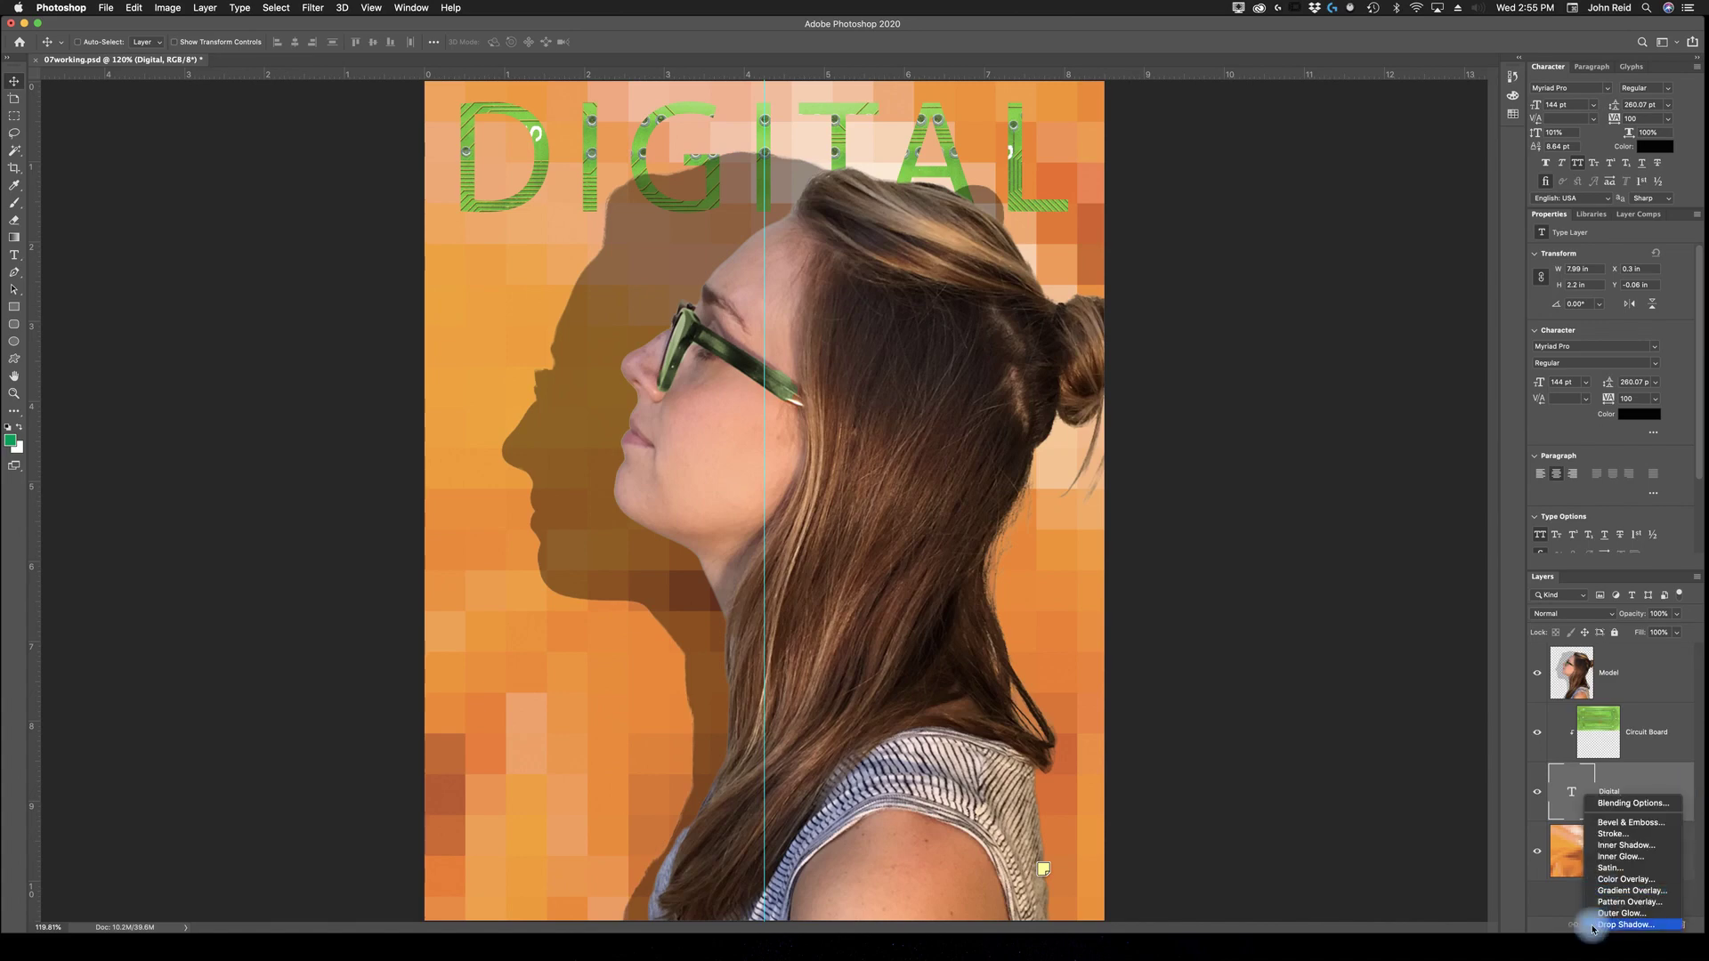
pyautogui.click(1636, 845)
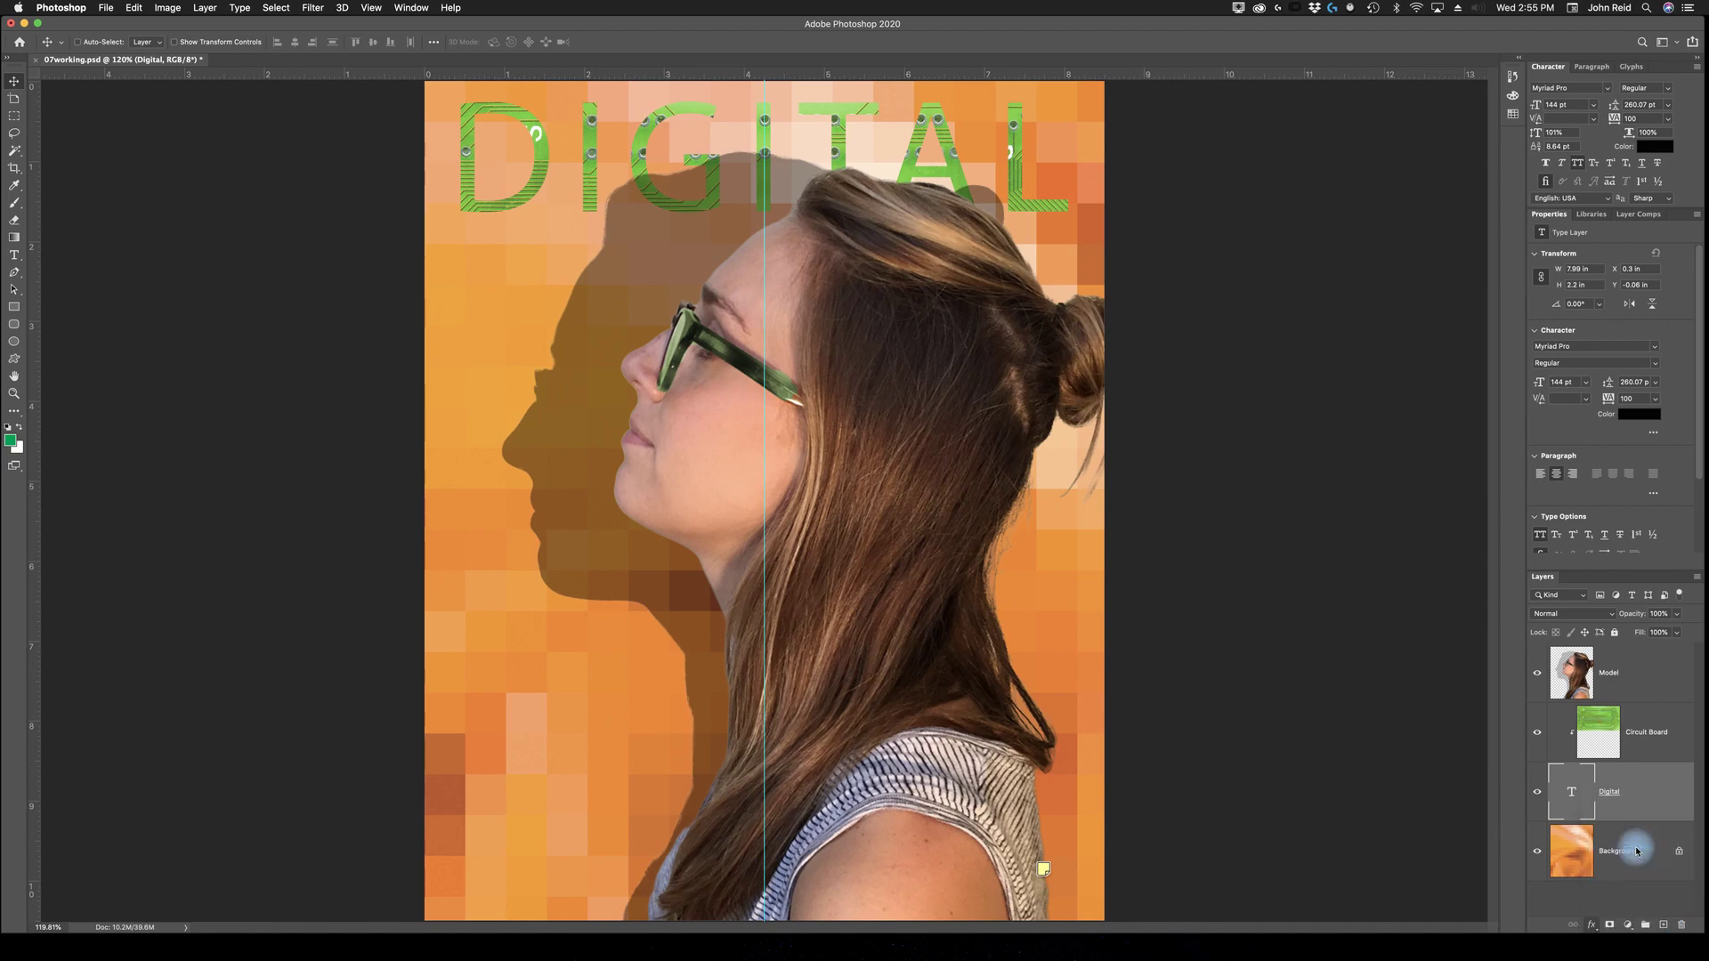
pyautogui.moveTo(1205, 217); pyautogui.dragTo(1094, 217)
pyautogui.click(936, 347)
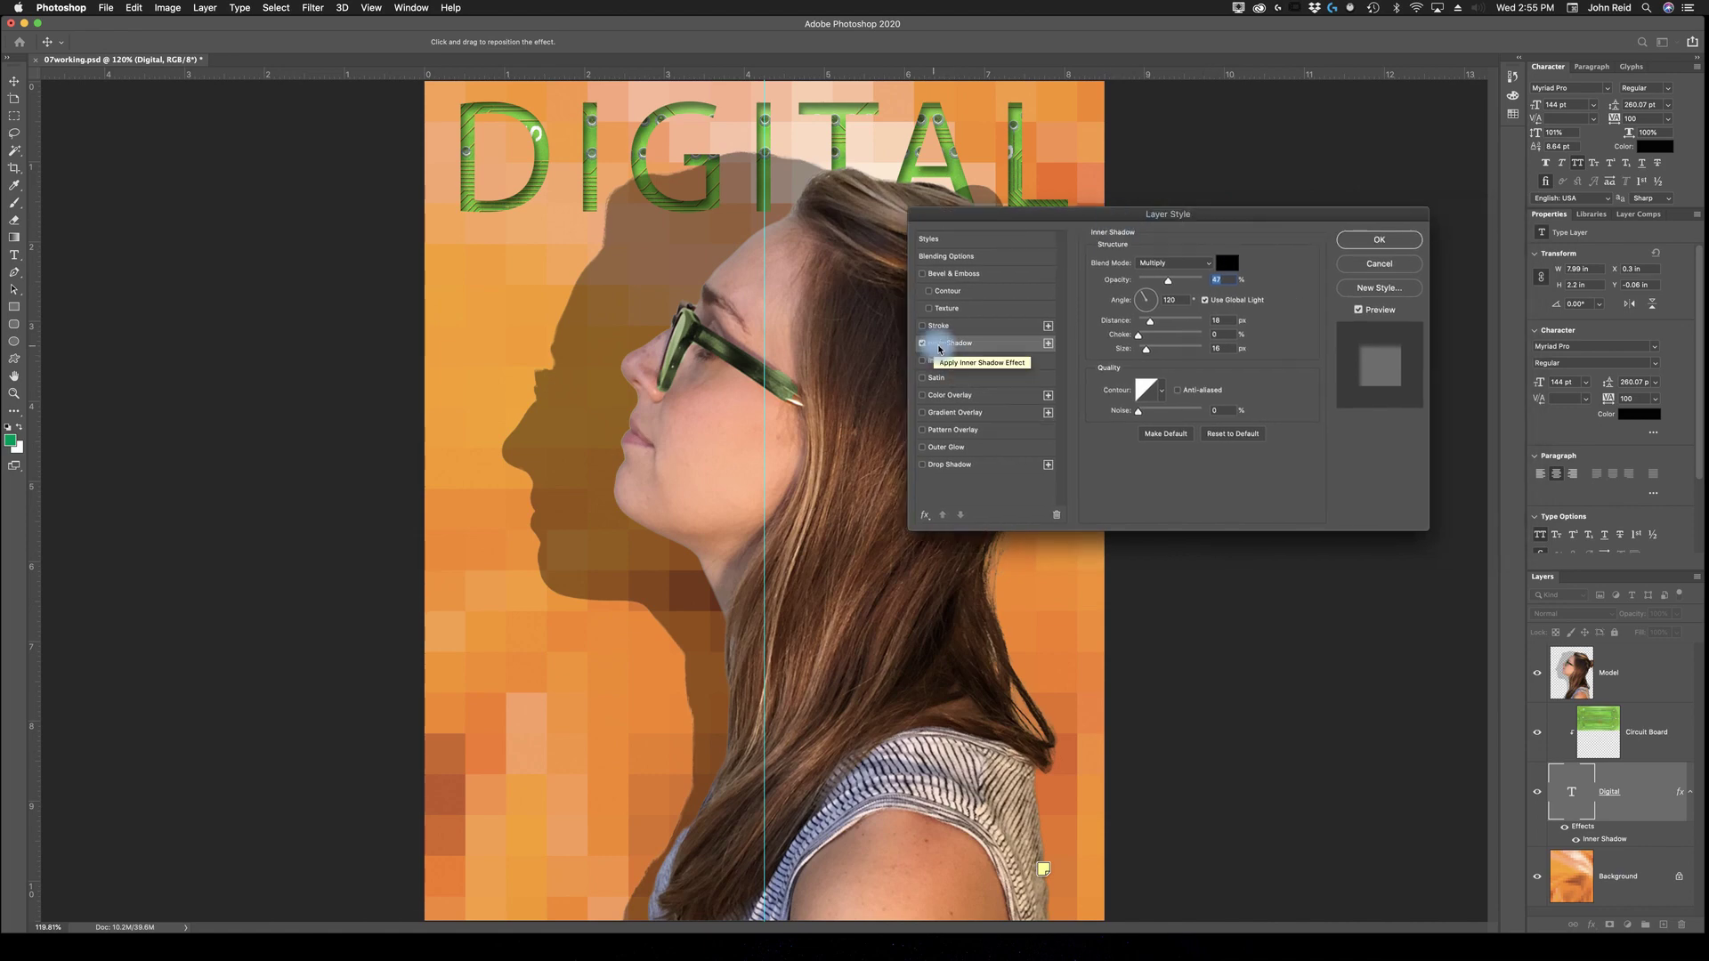
pyautogui.click(1166, 289)
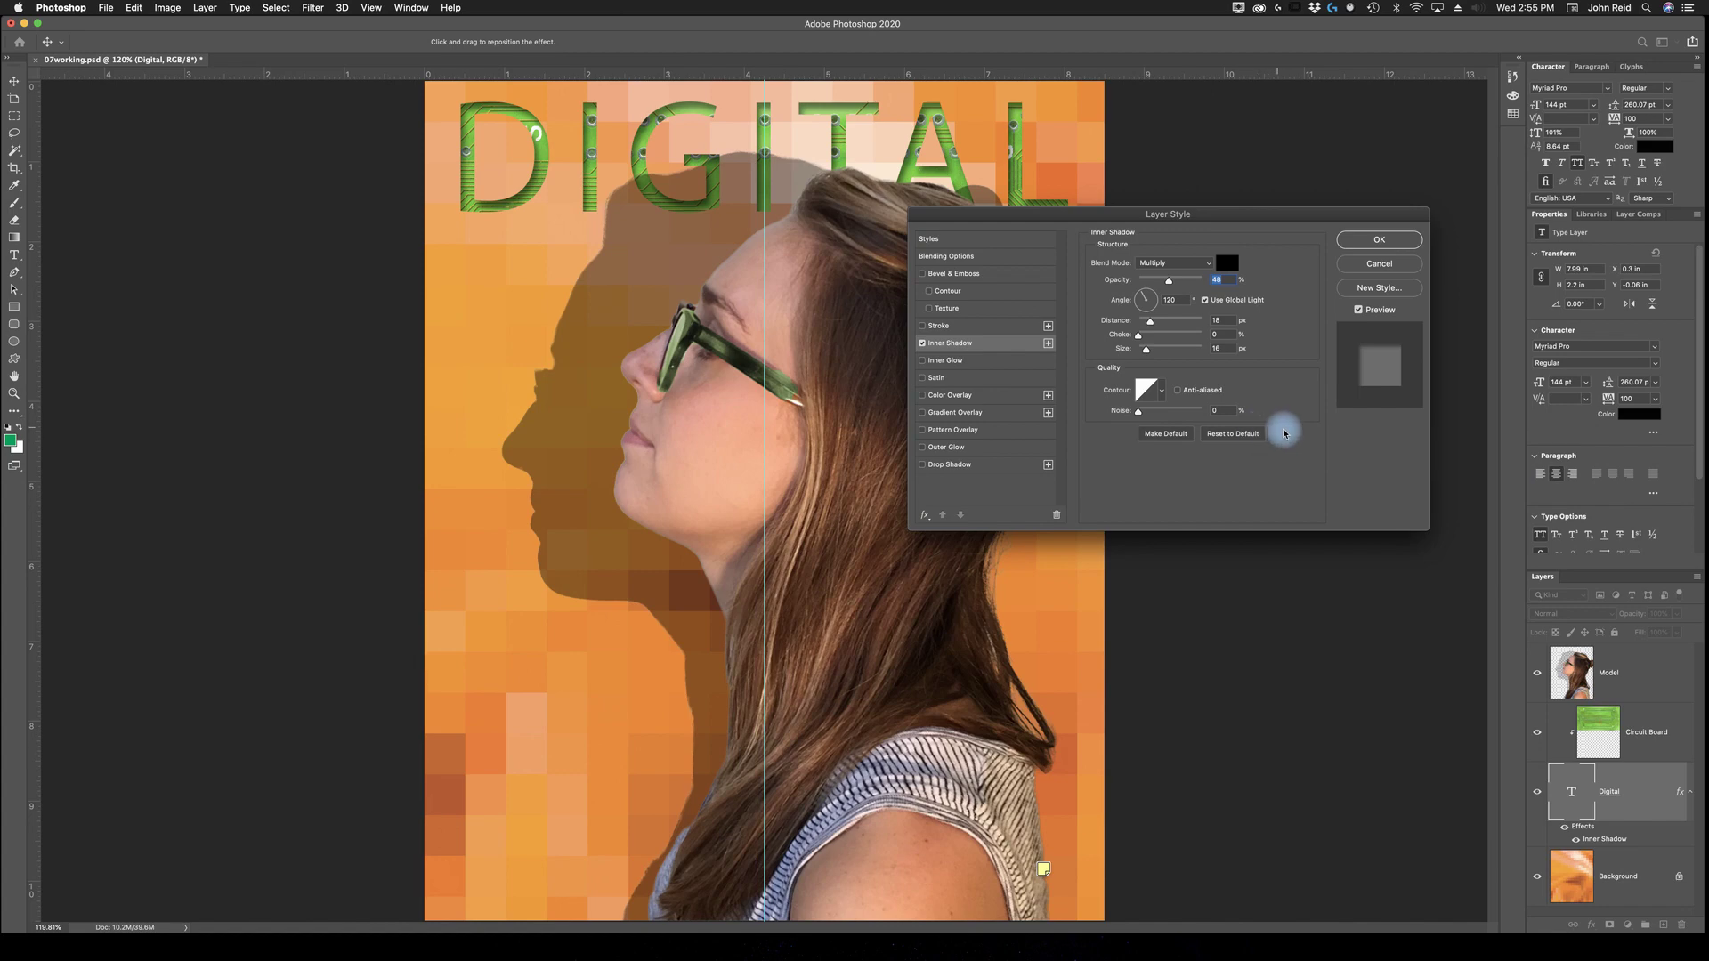
pyautogui.click(1382, 242)
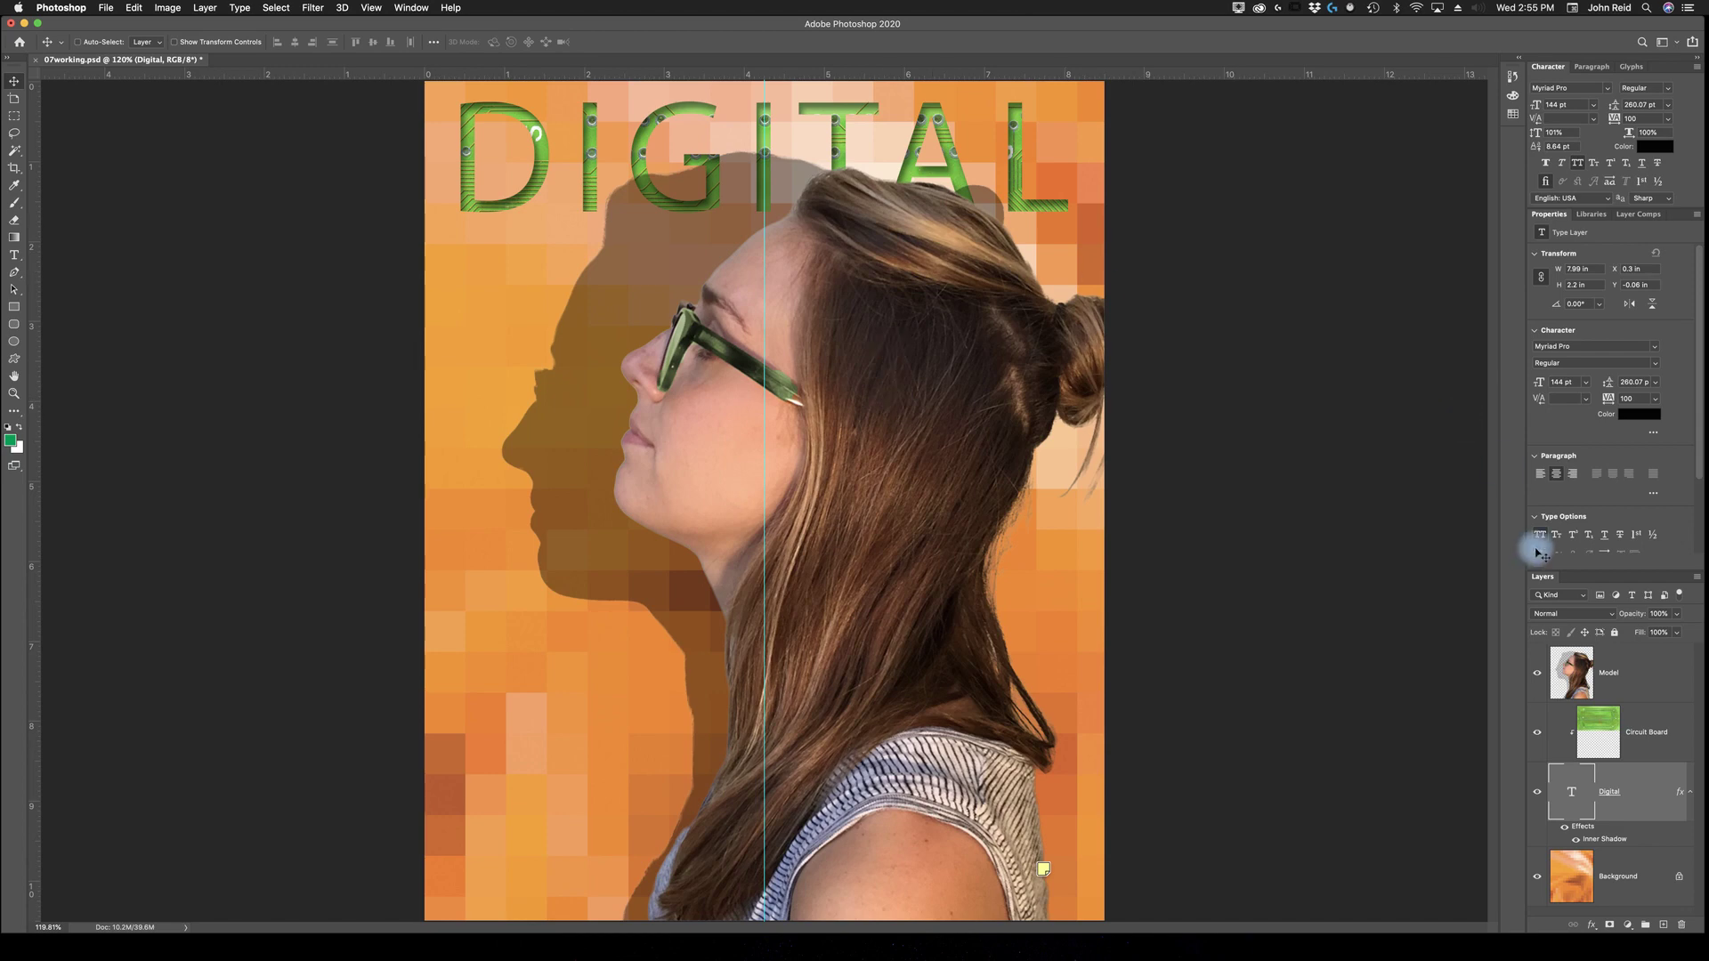
# Save the changes to 07working.psd
pyautogui.click(106, 14)
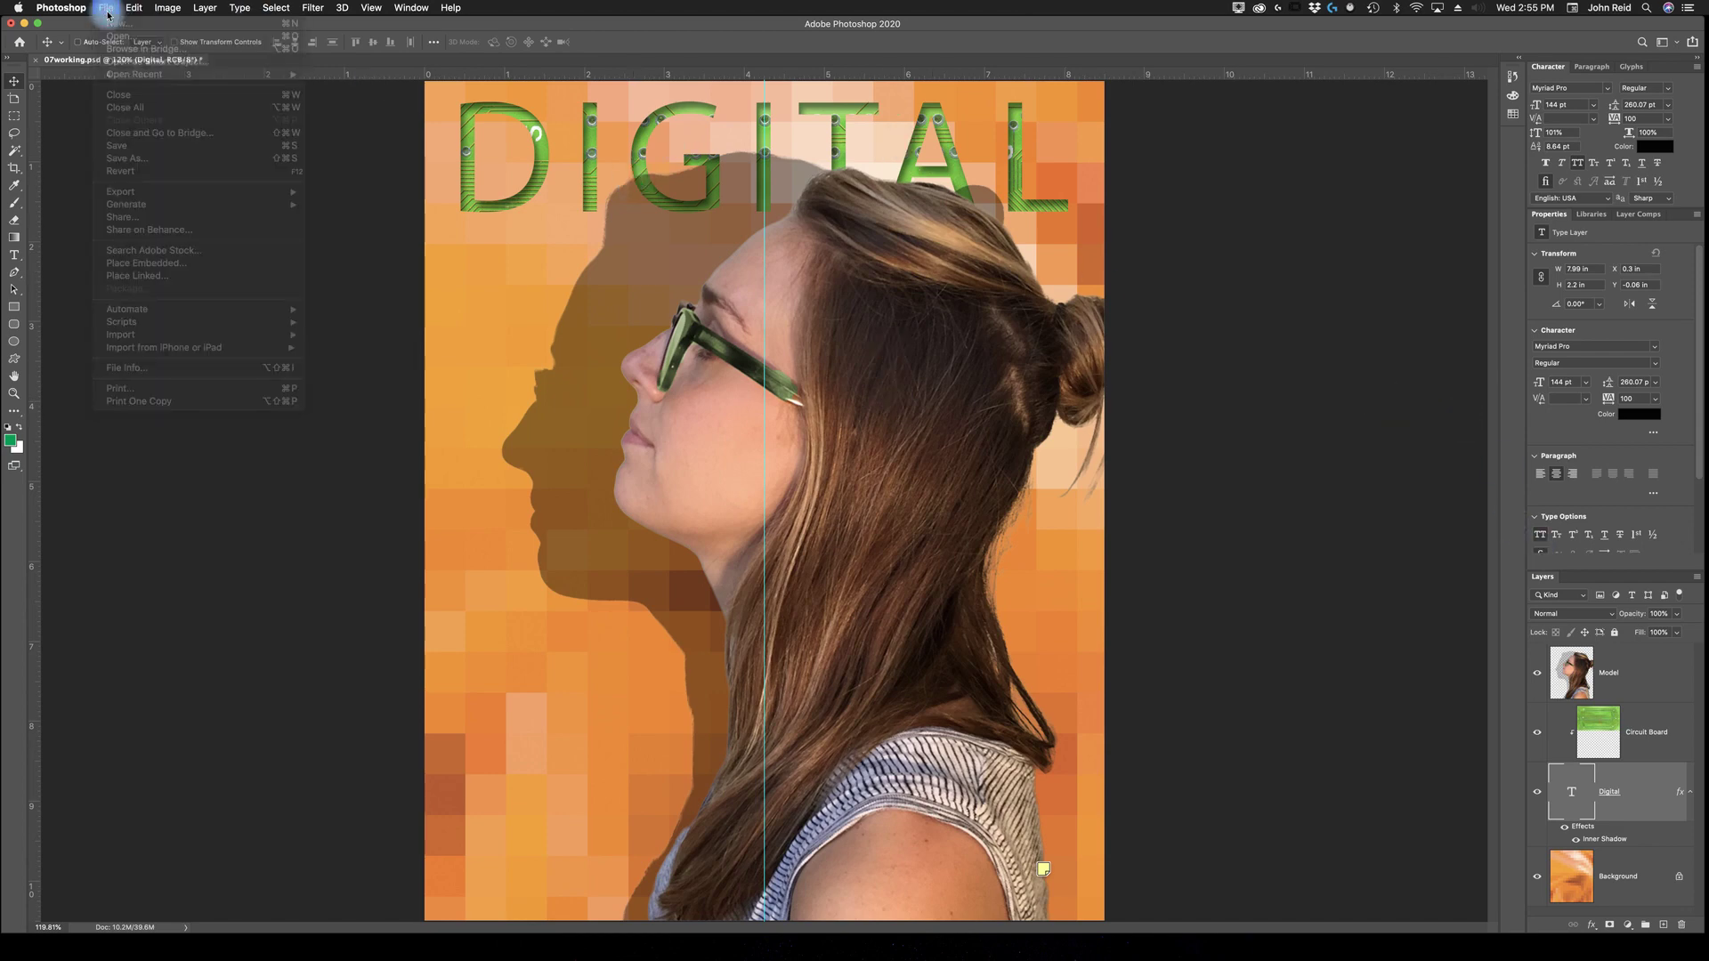
pyautogui.click(107, 15)
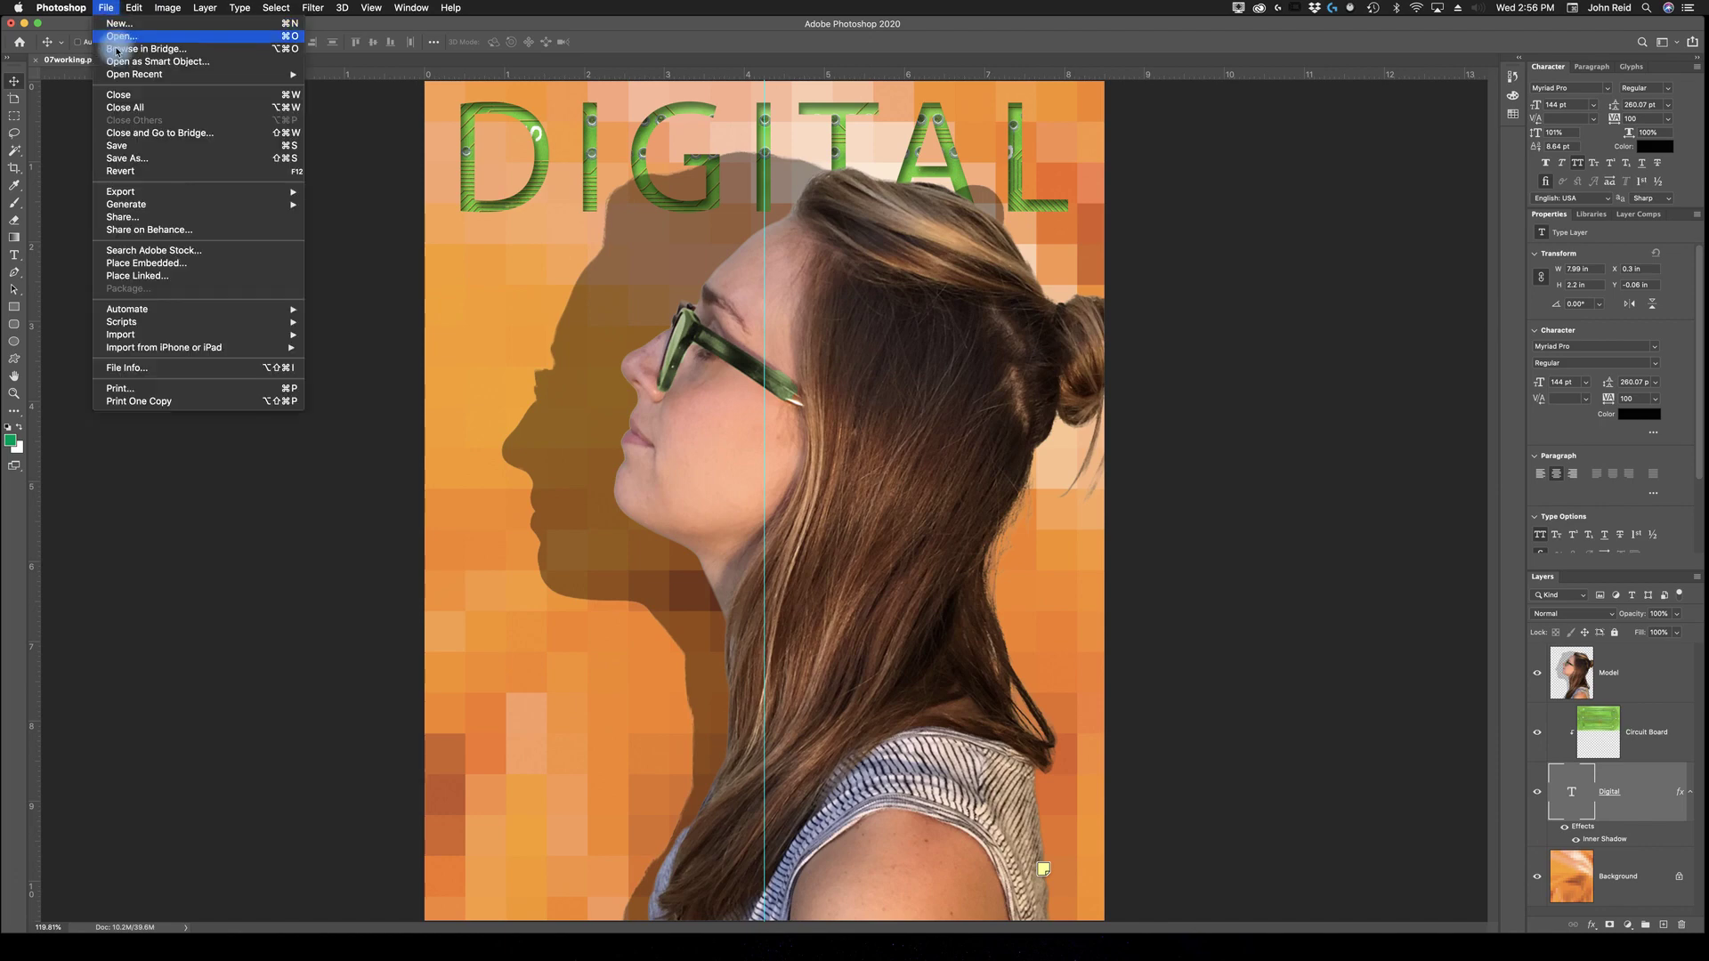
pyautogui.click(120, 147)
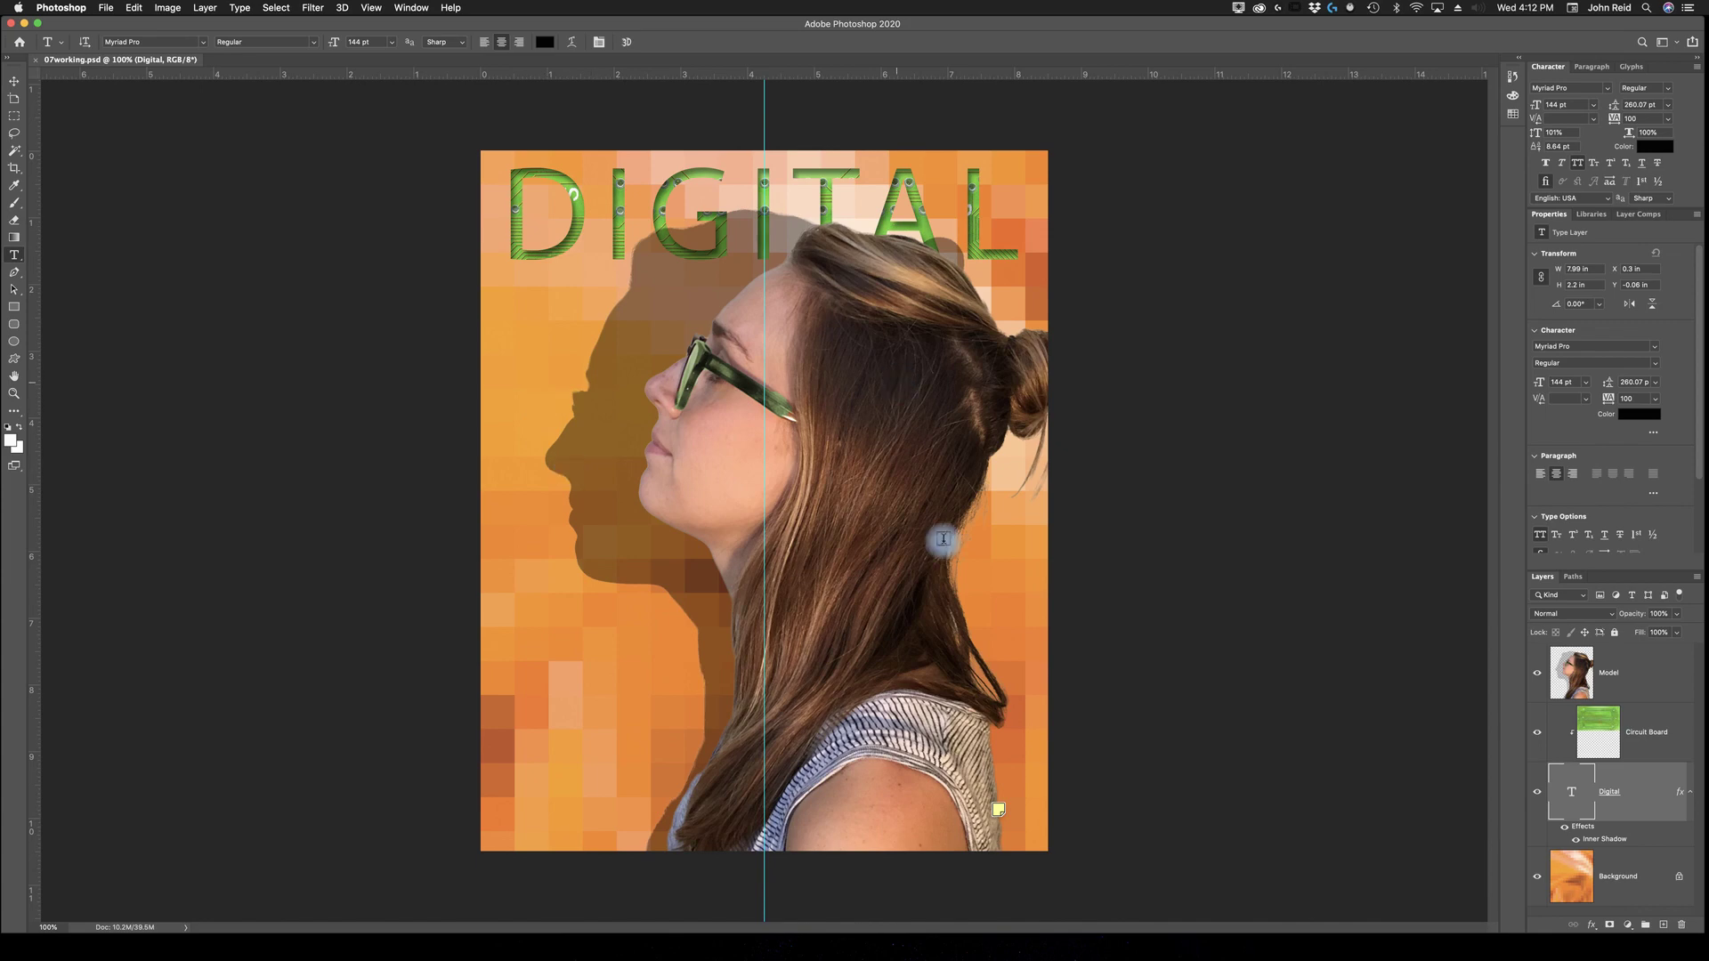
# Select the Model layer and activate the saved Speech Path so its curve shows on the cover
pyautogui.click(1651, 675)
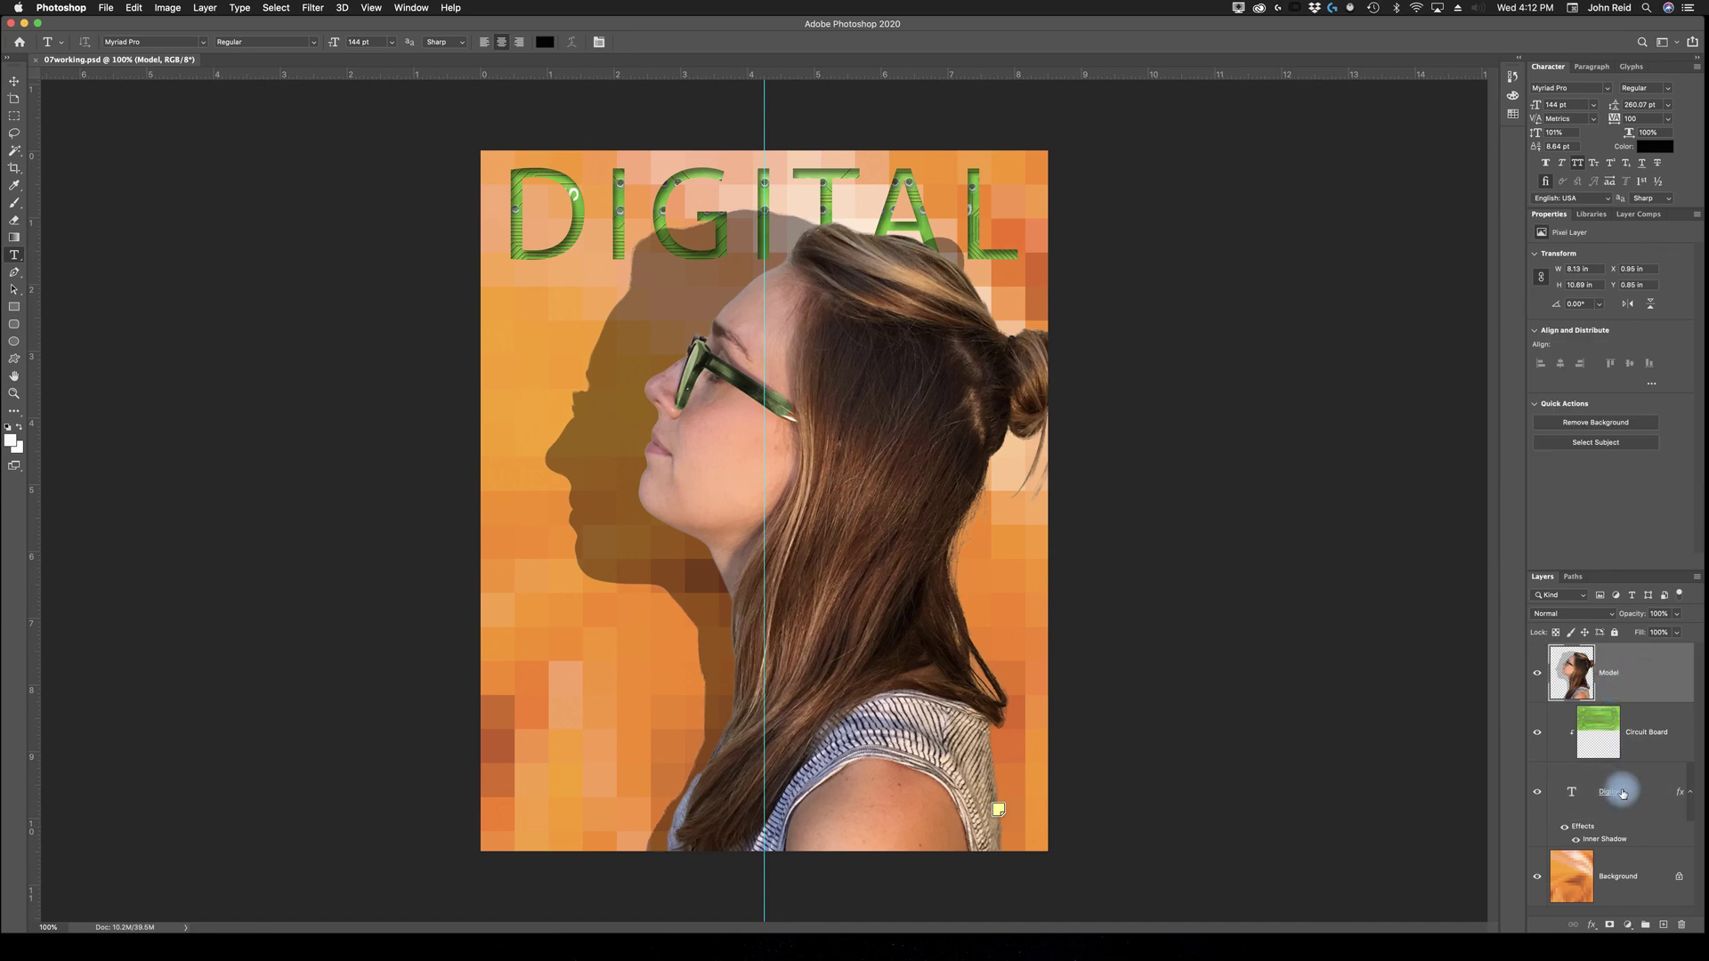
pyautogui.click(410, 8)
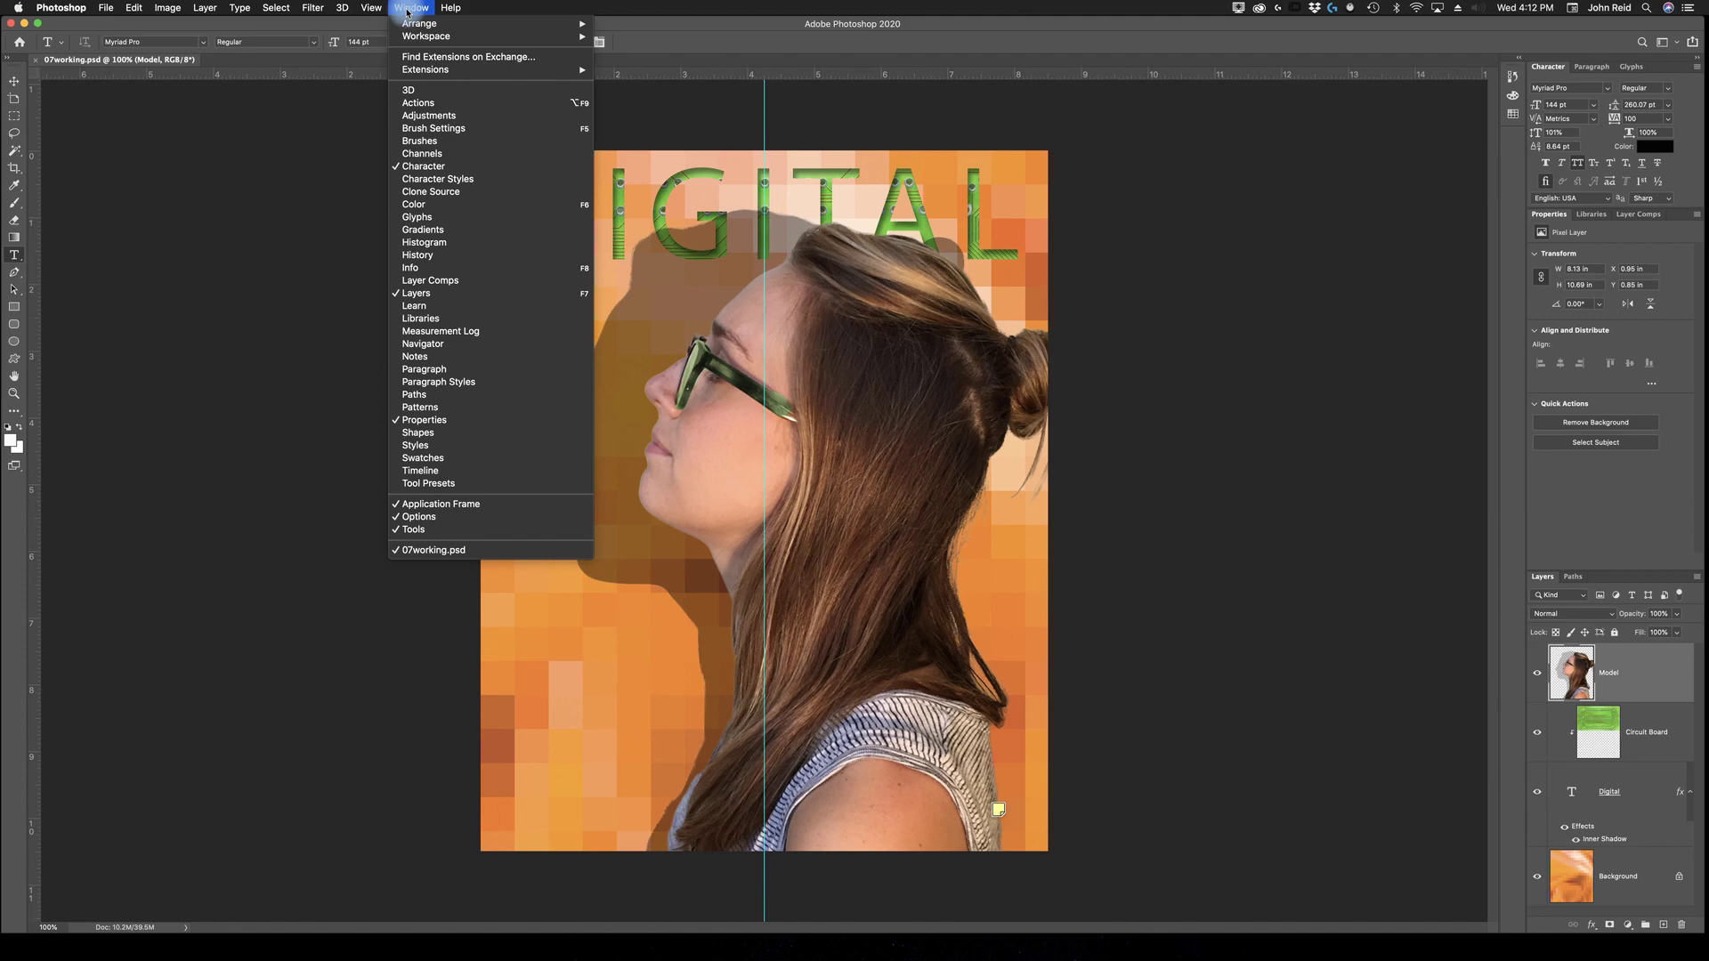
pyautogui.click(415, 396)
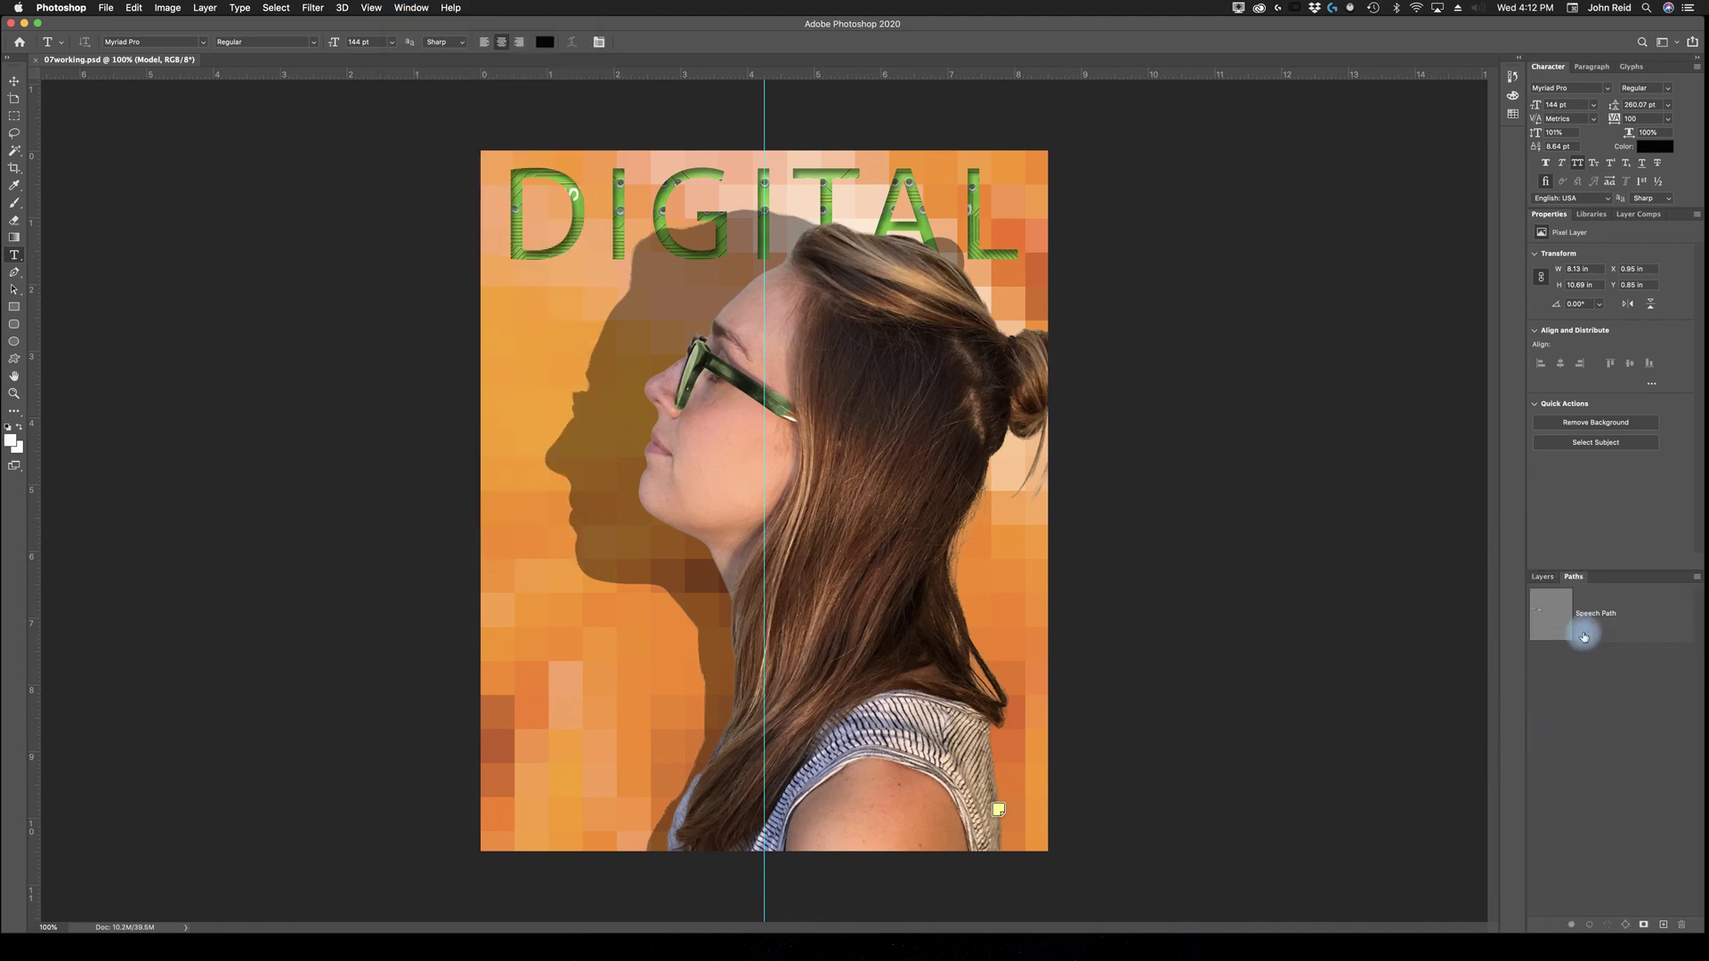
pyautogui.click(1643, 620)
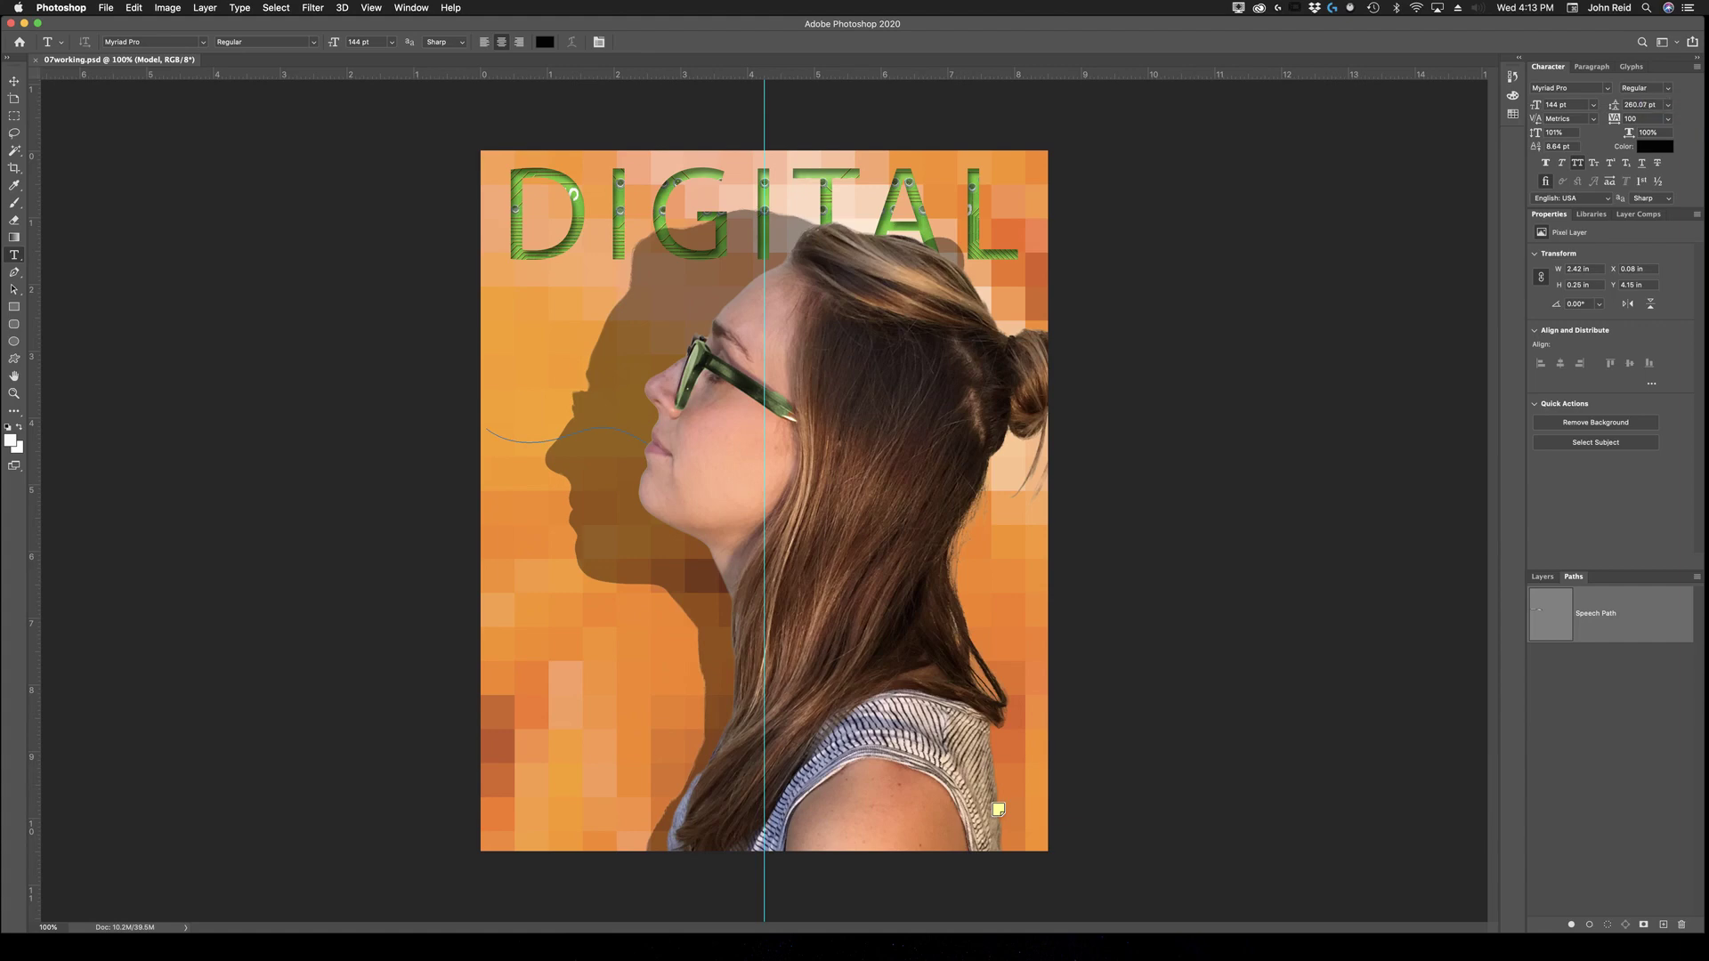
# Set the new text's format to 14 pt size, -10 tracking, white colour and right alignment
pyautogui.click(1593, 106)
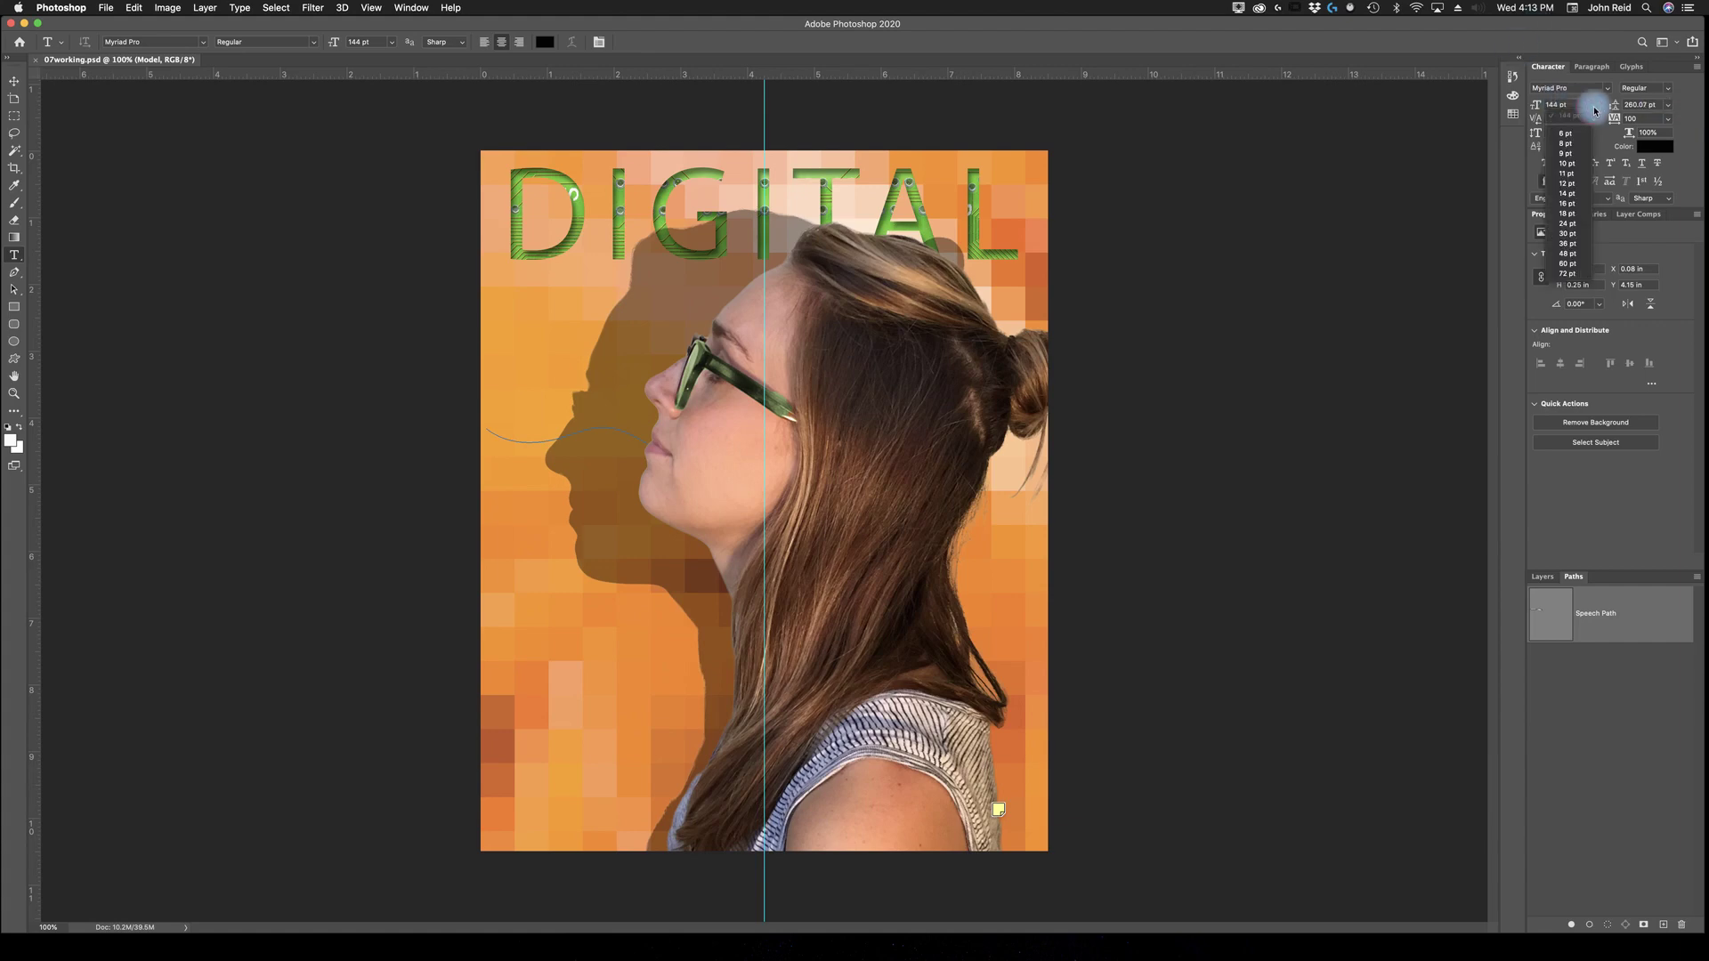
pyautogui.click(1568, 194)
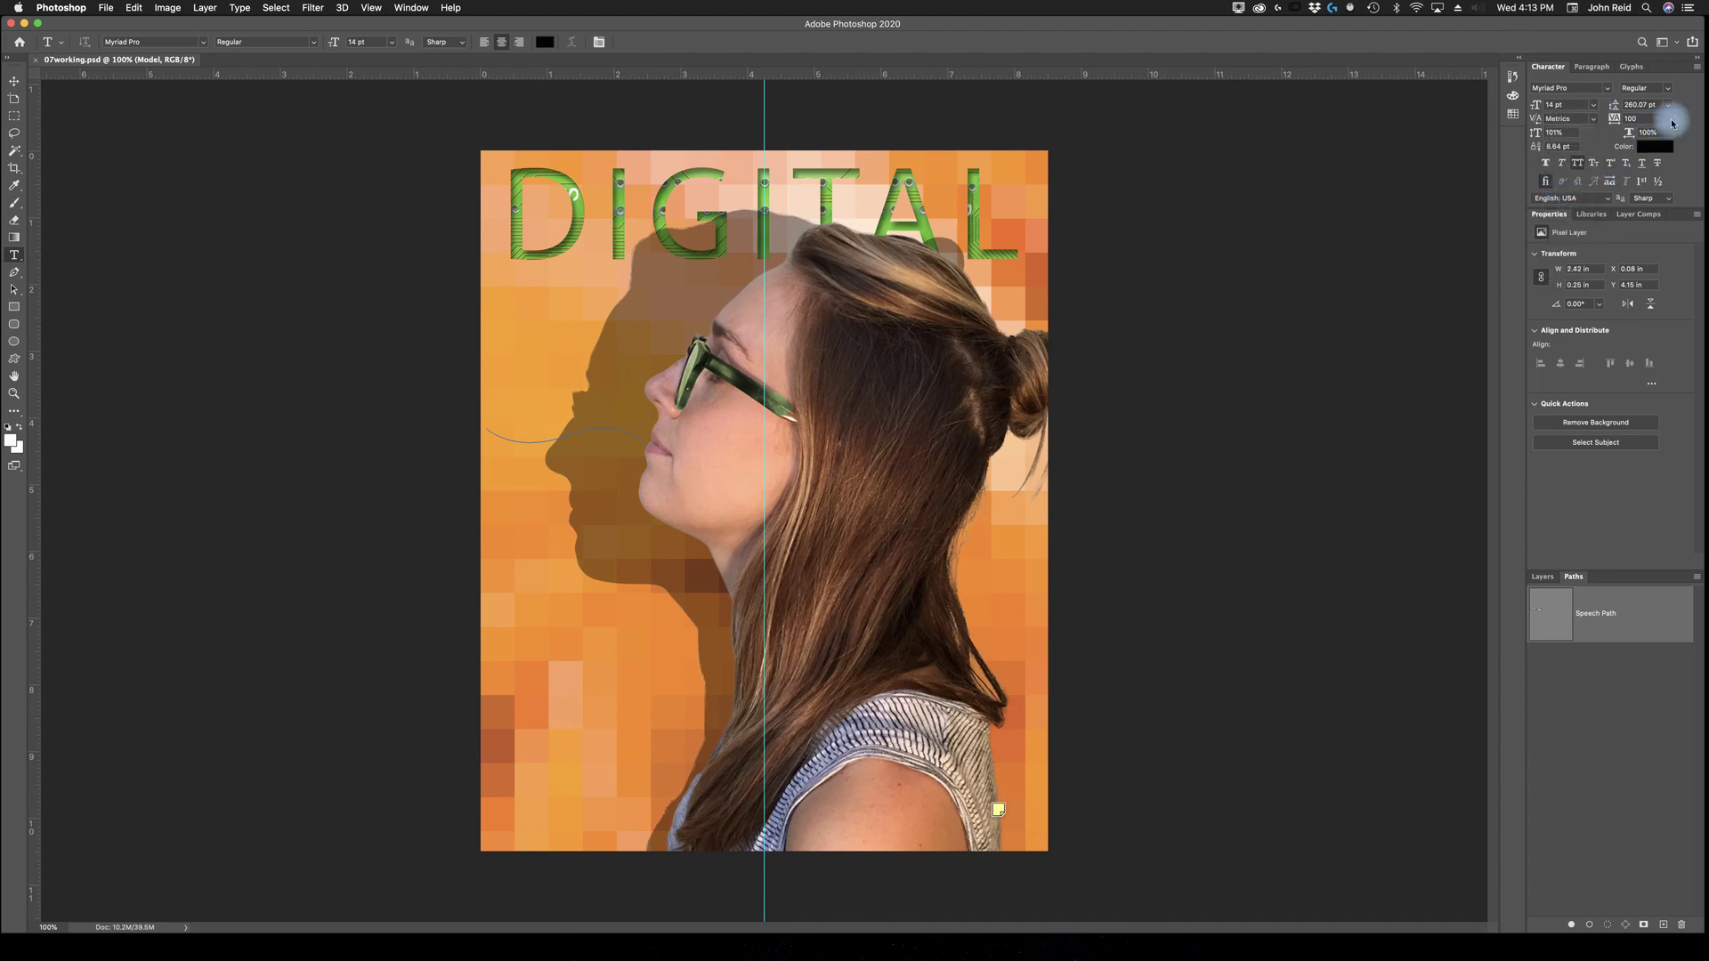
pyautogui.click(1670, 119)
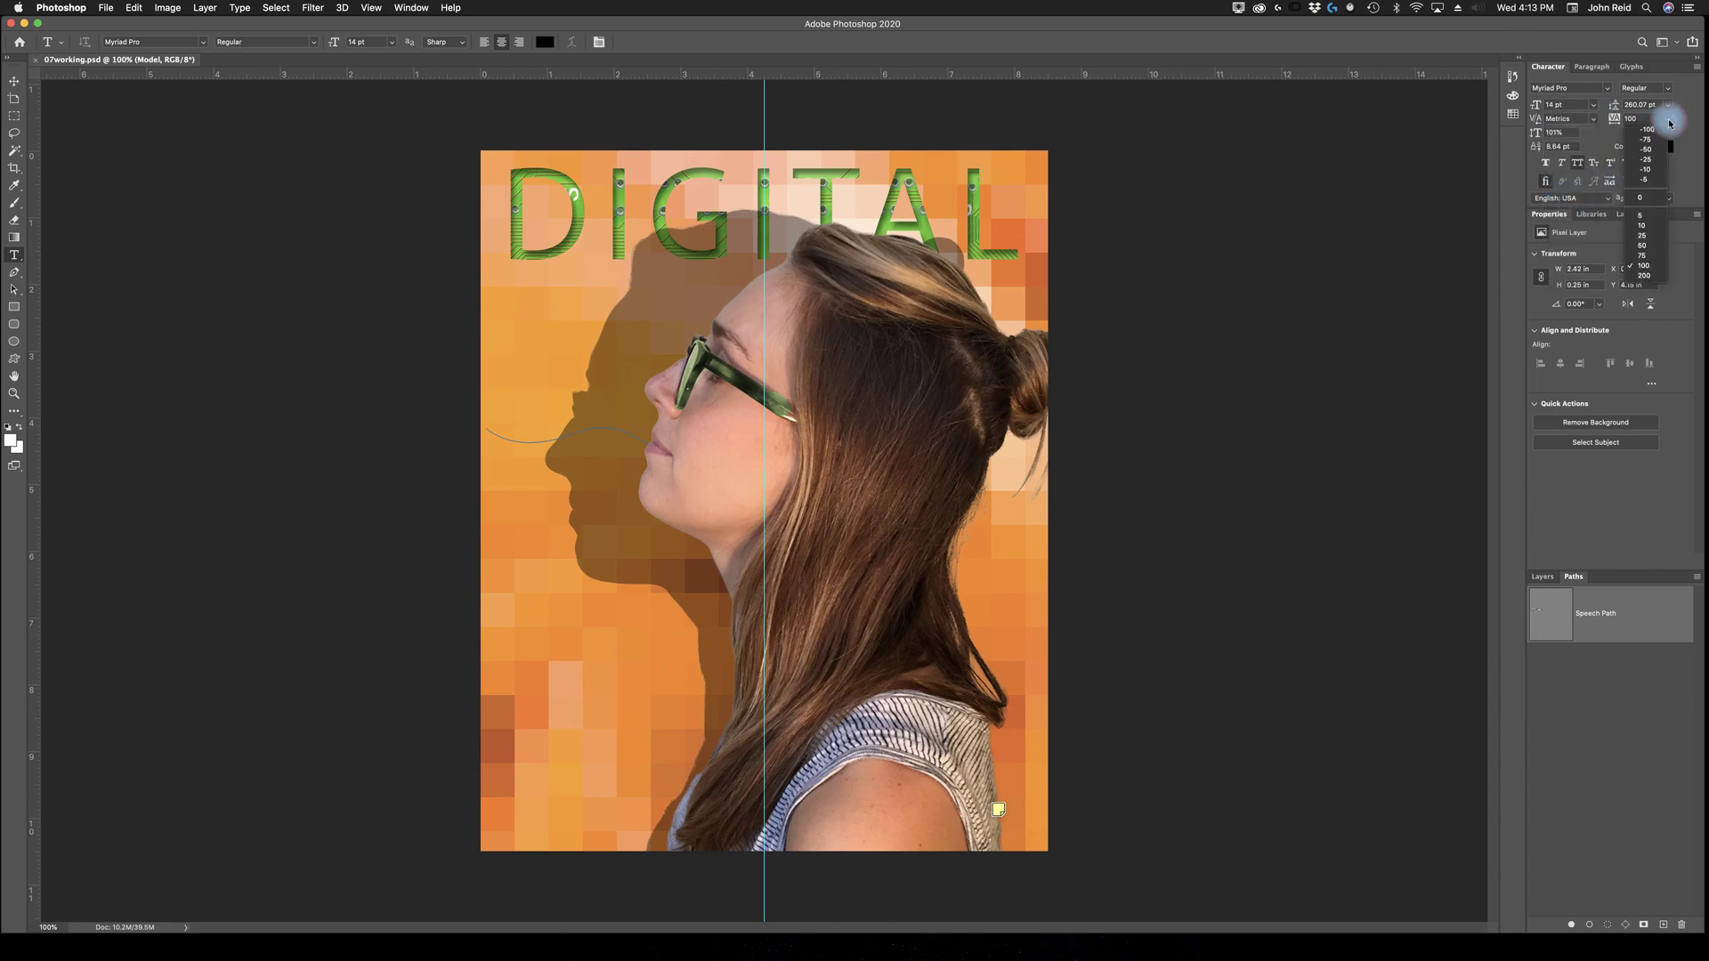
pyautogui.click(1652, 167)
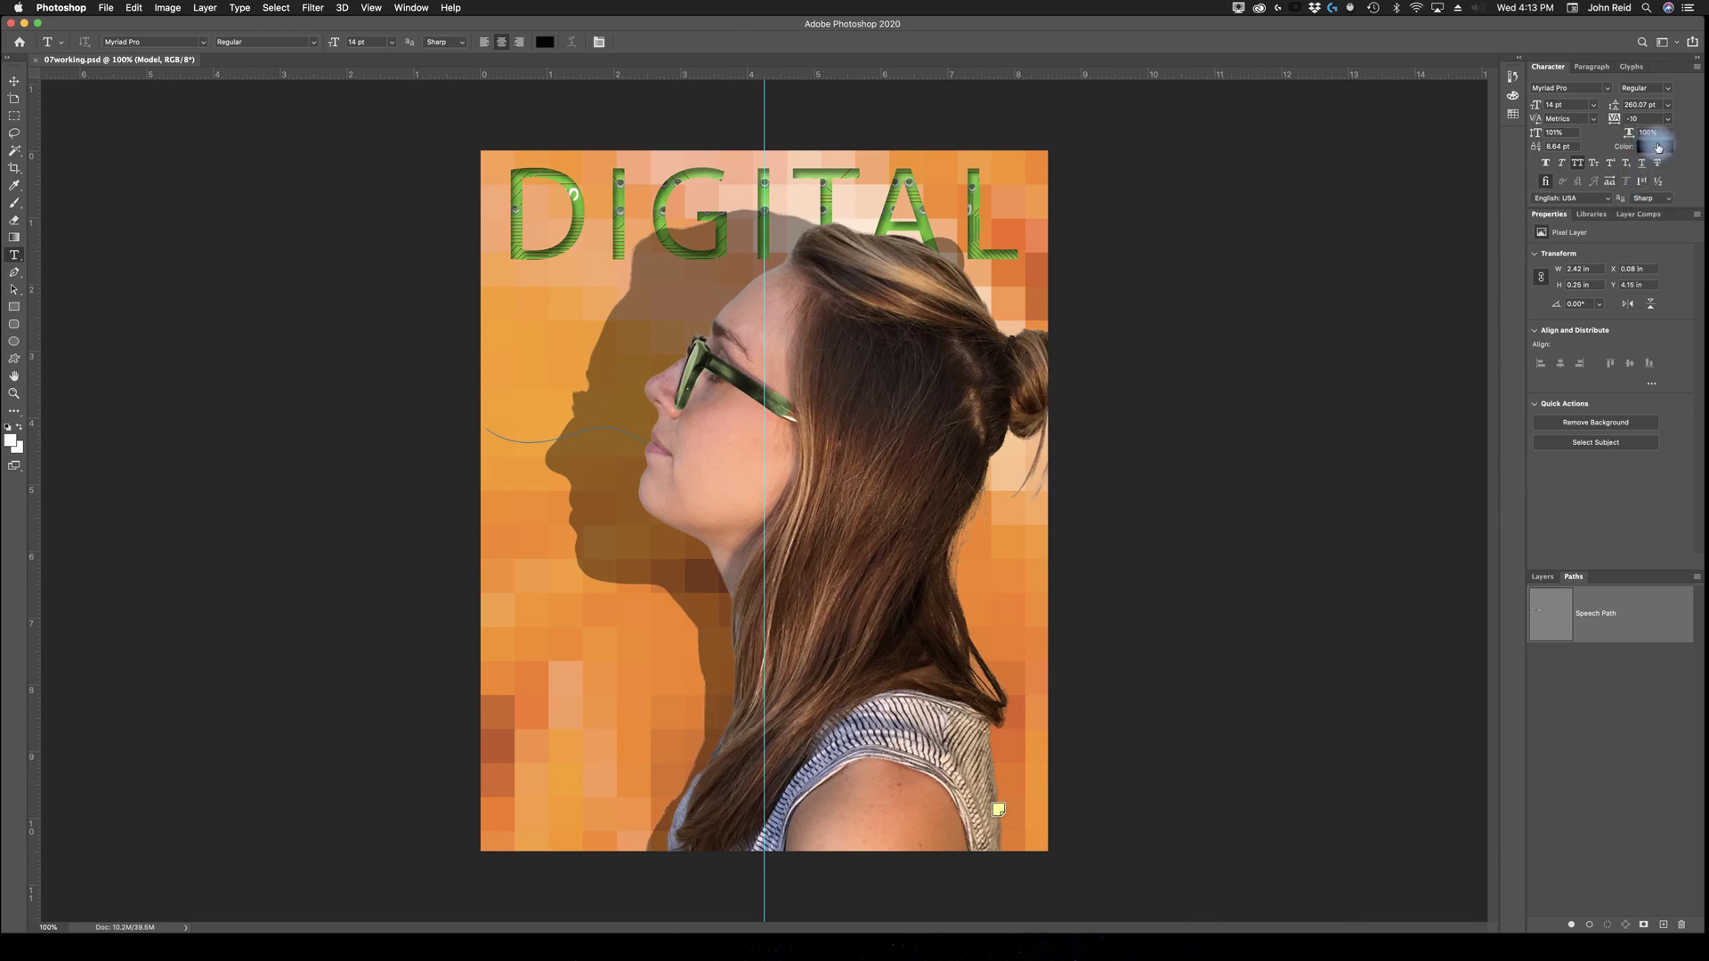
pyautogui.click(1658, 147)
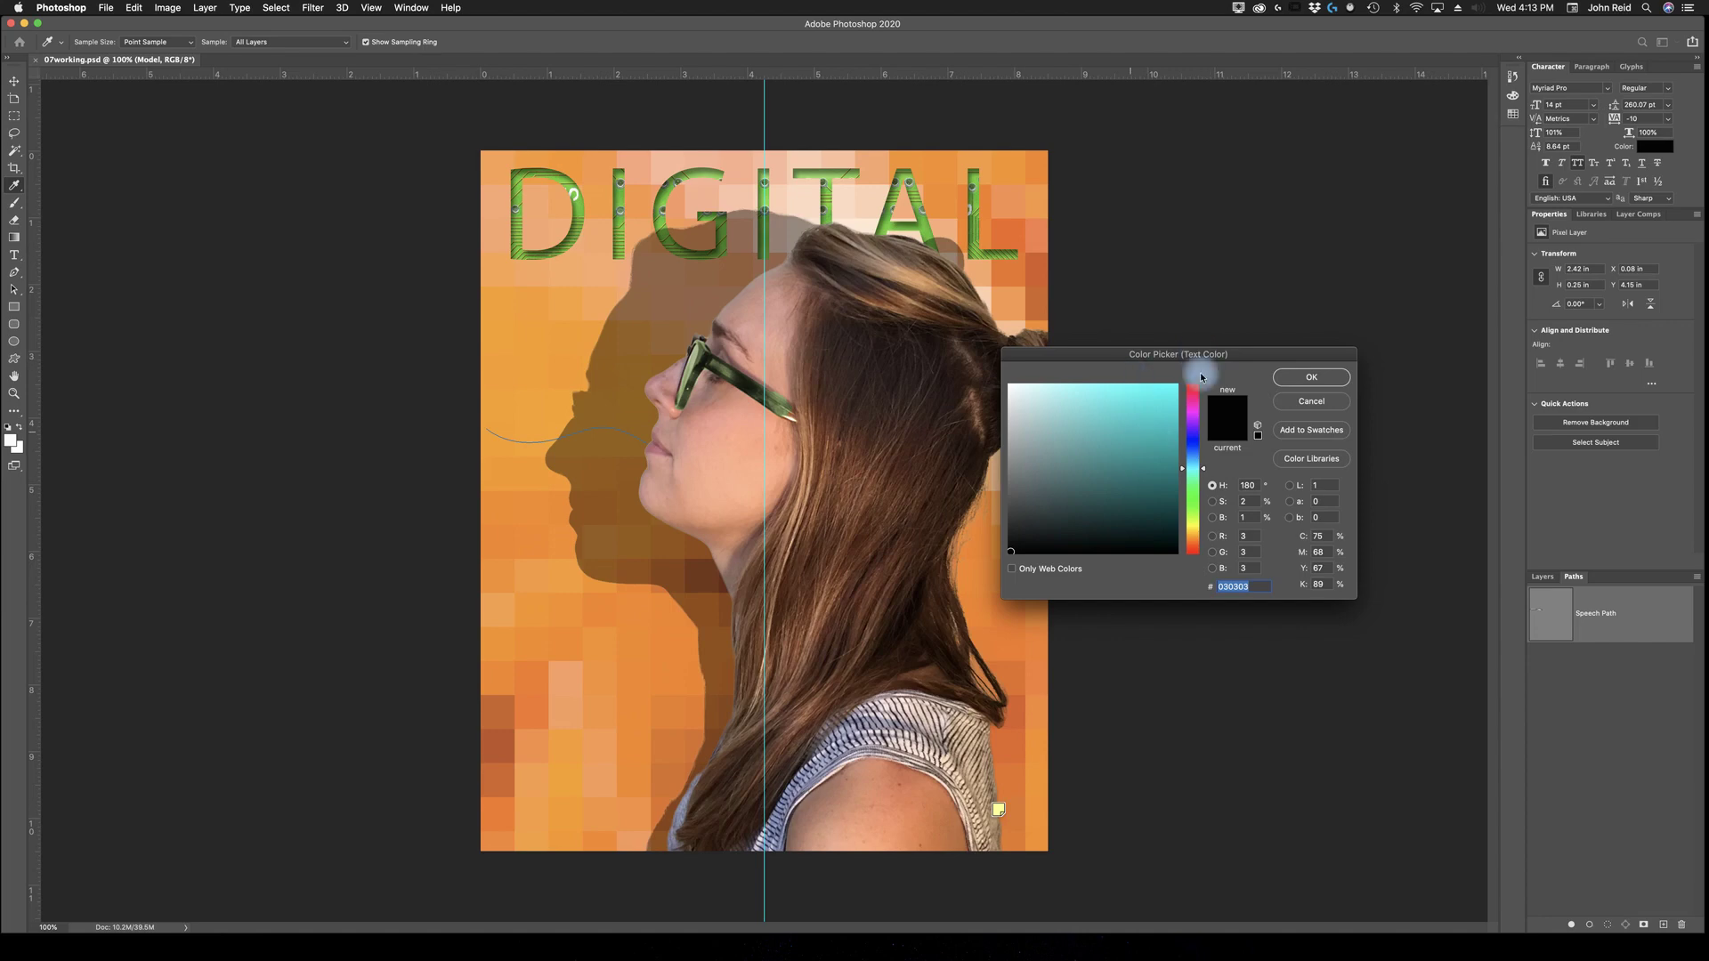
pyautogui.click(1012, 385)
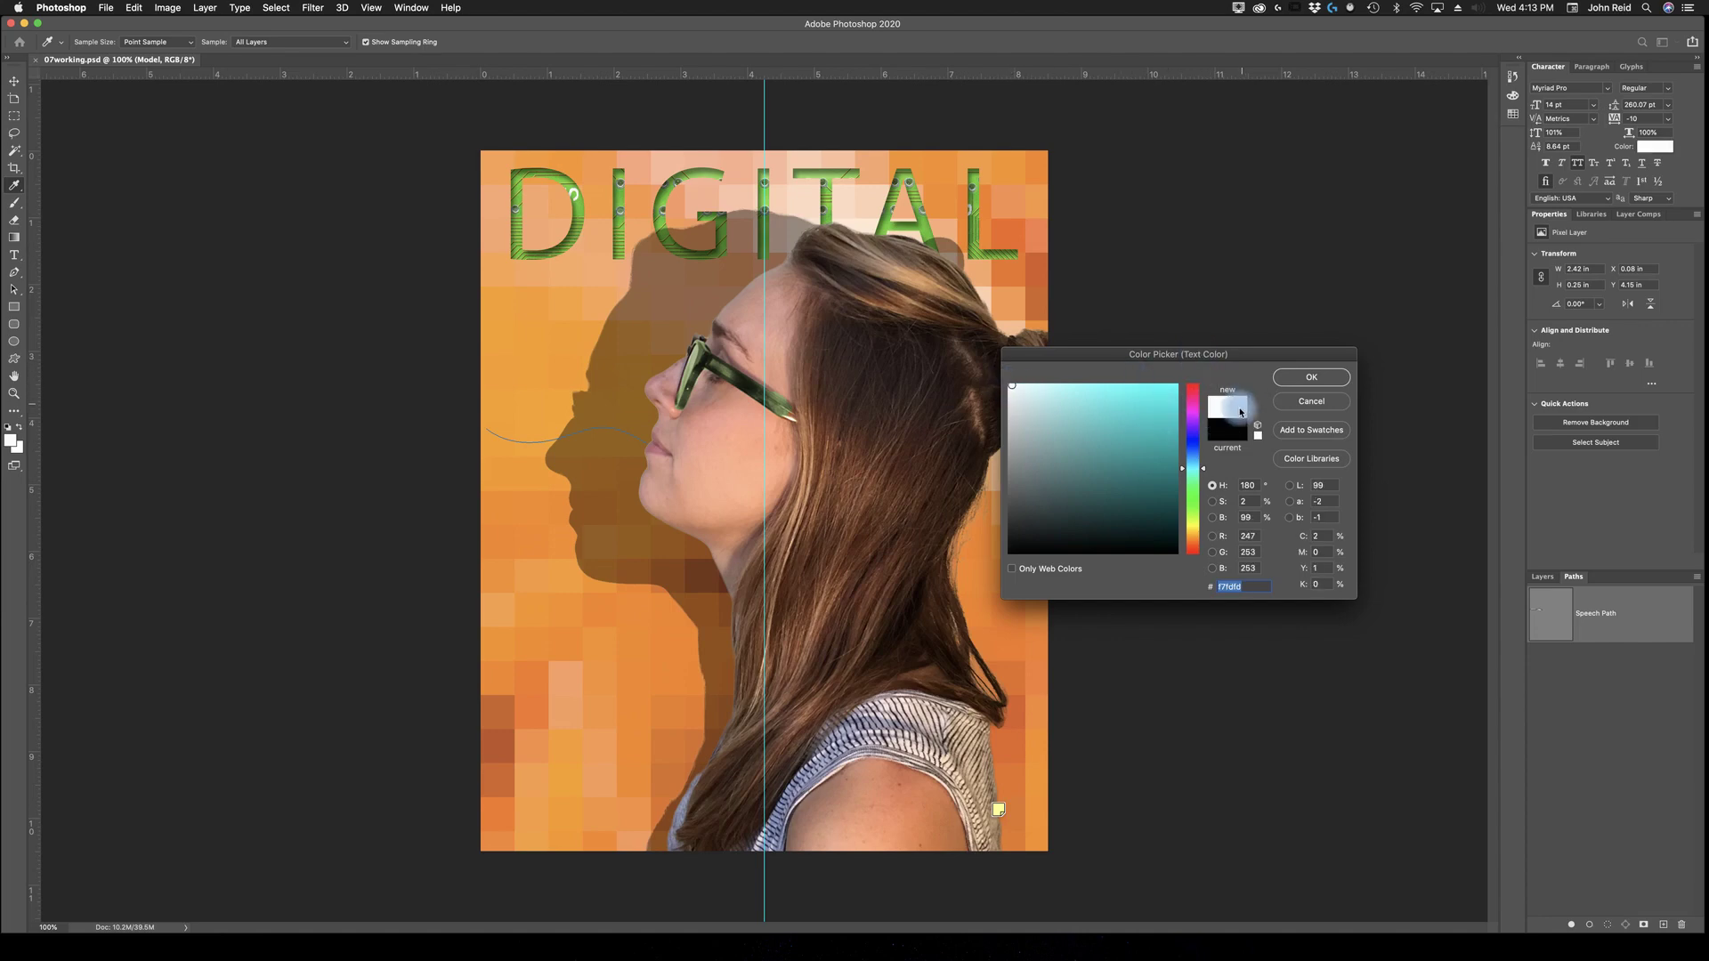
pyautogui.click(1322, 374)
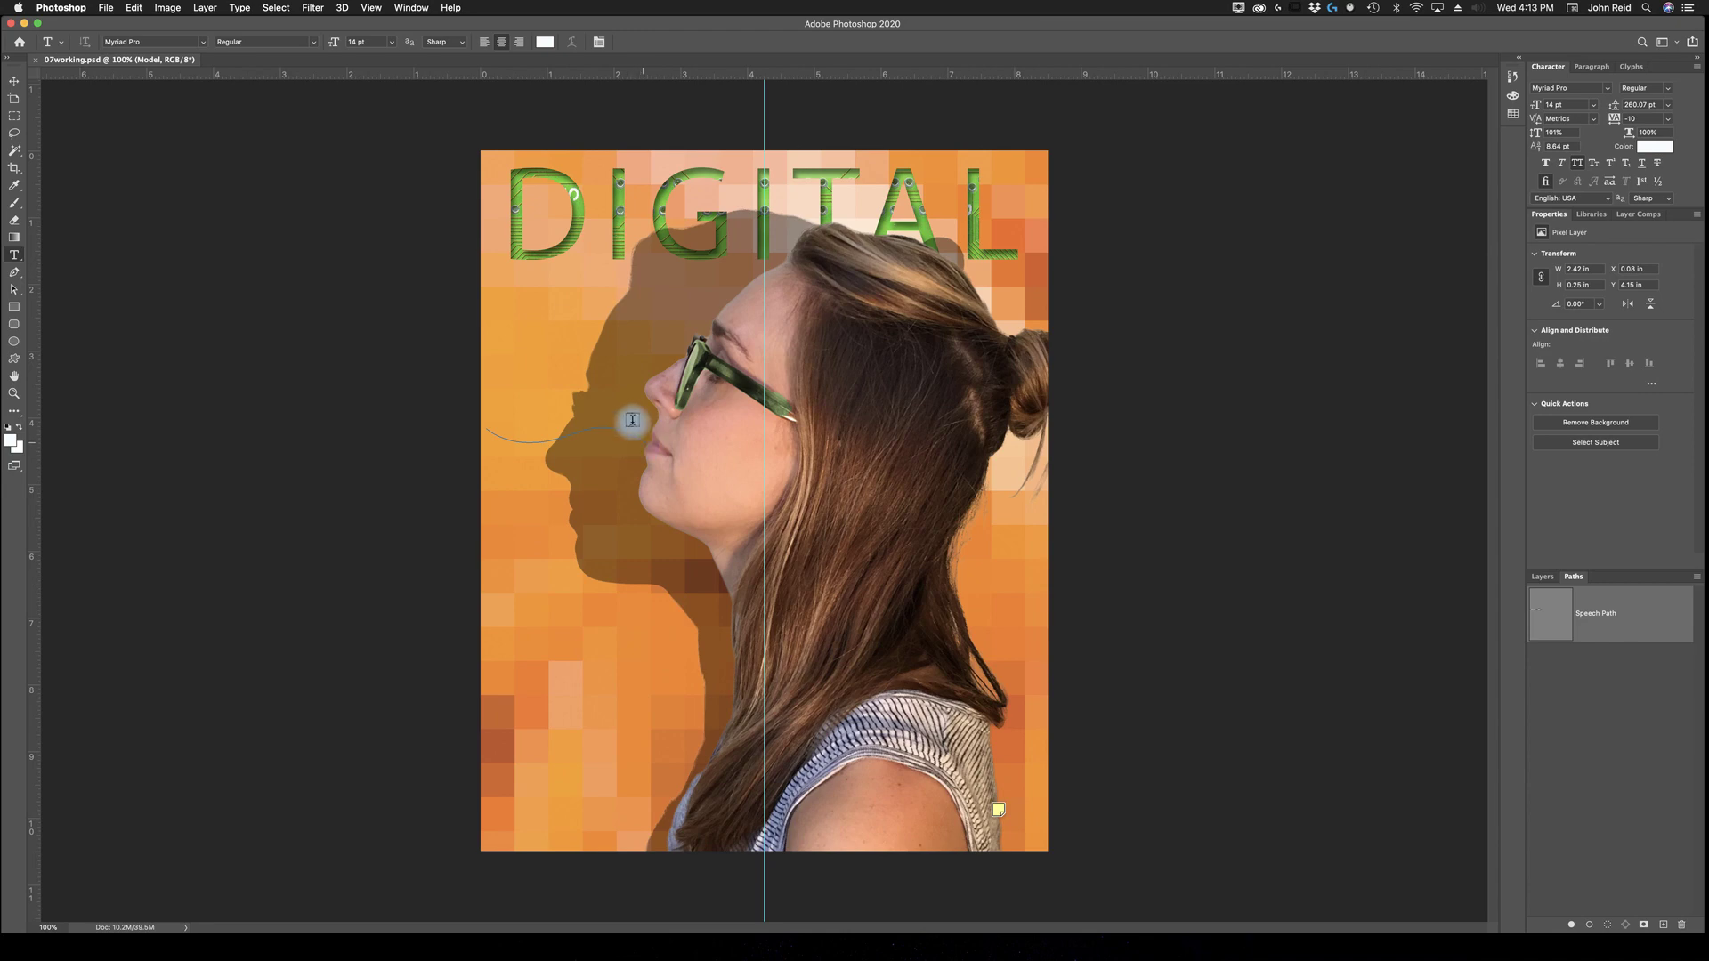
pyautogui.click(520, 43)
# Enter the text "WHAT'S NEW WITH GAMES?" along the Speech Path, anchored at the end beside the model's lips
pyautogui.click(643, 438)
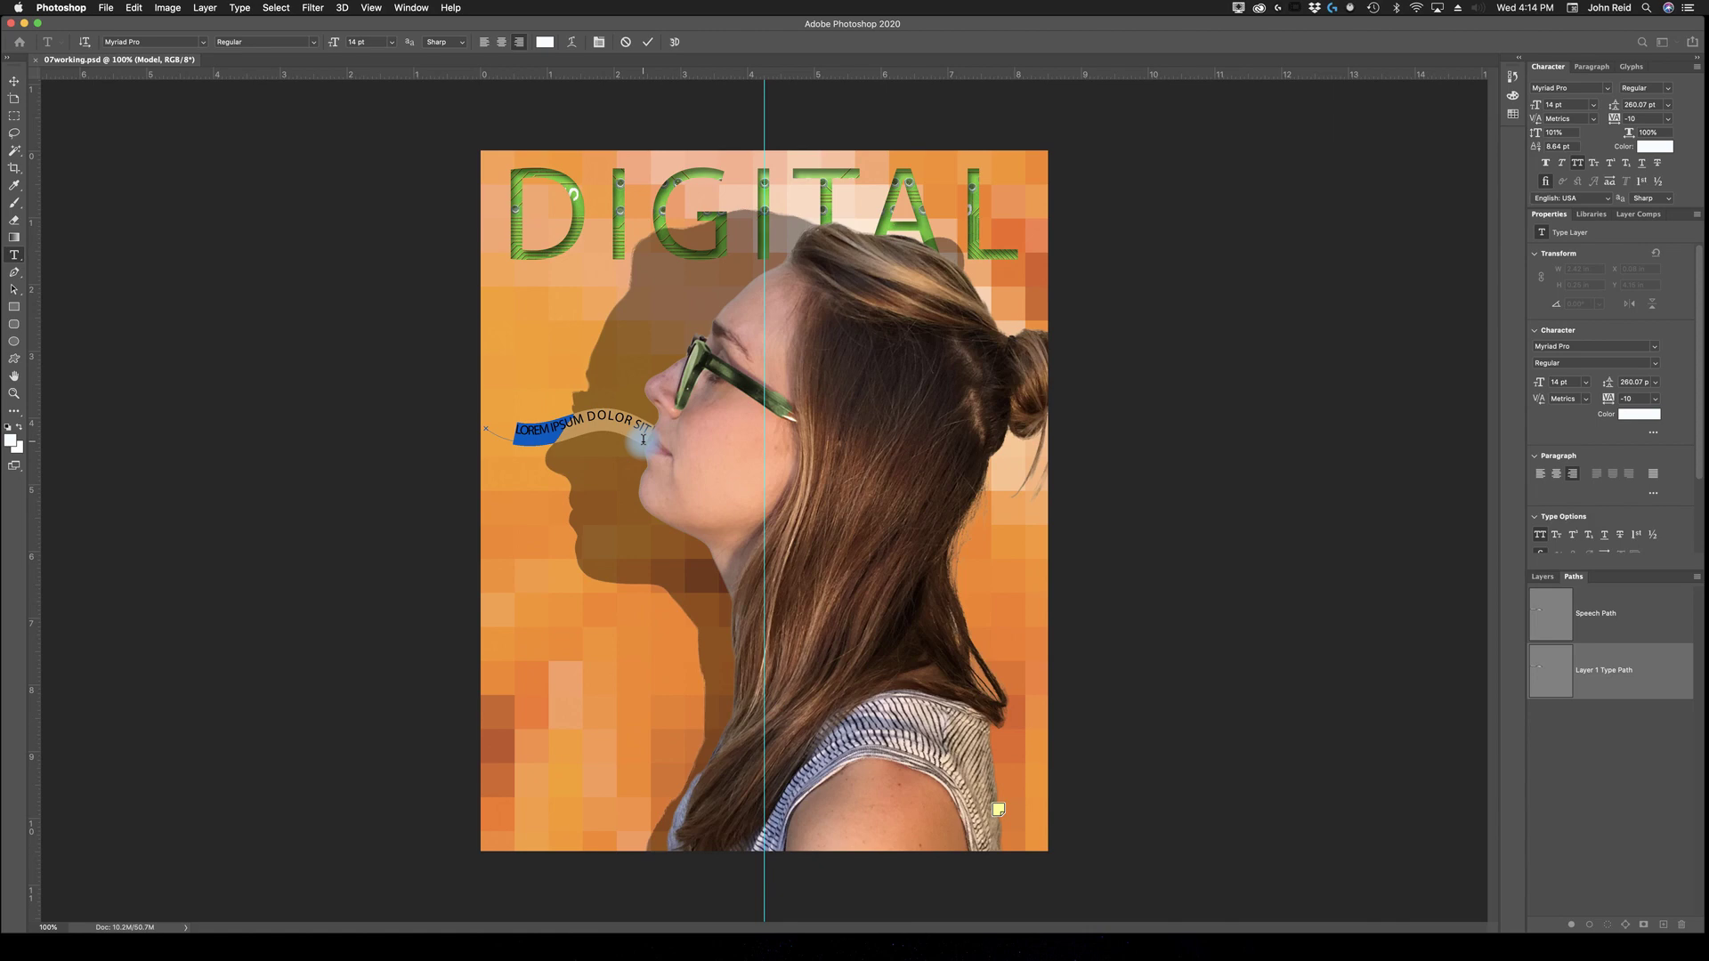
pyautogui.write('A')
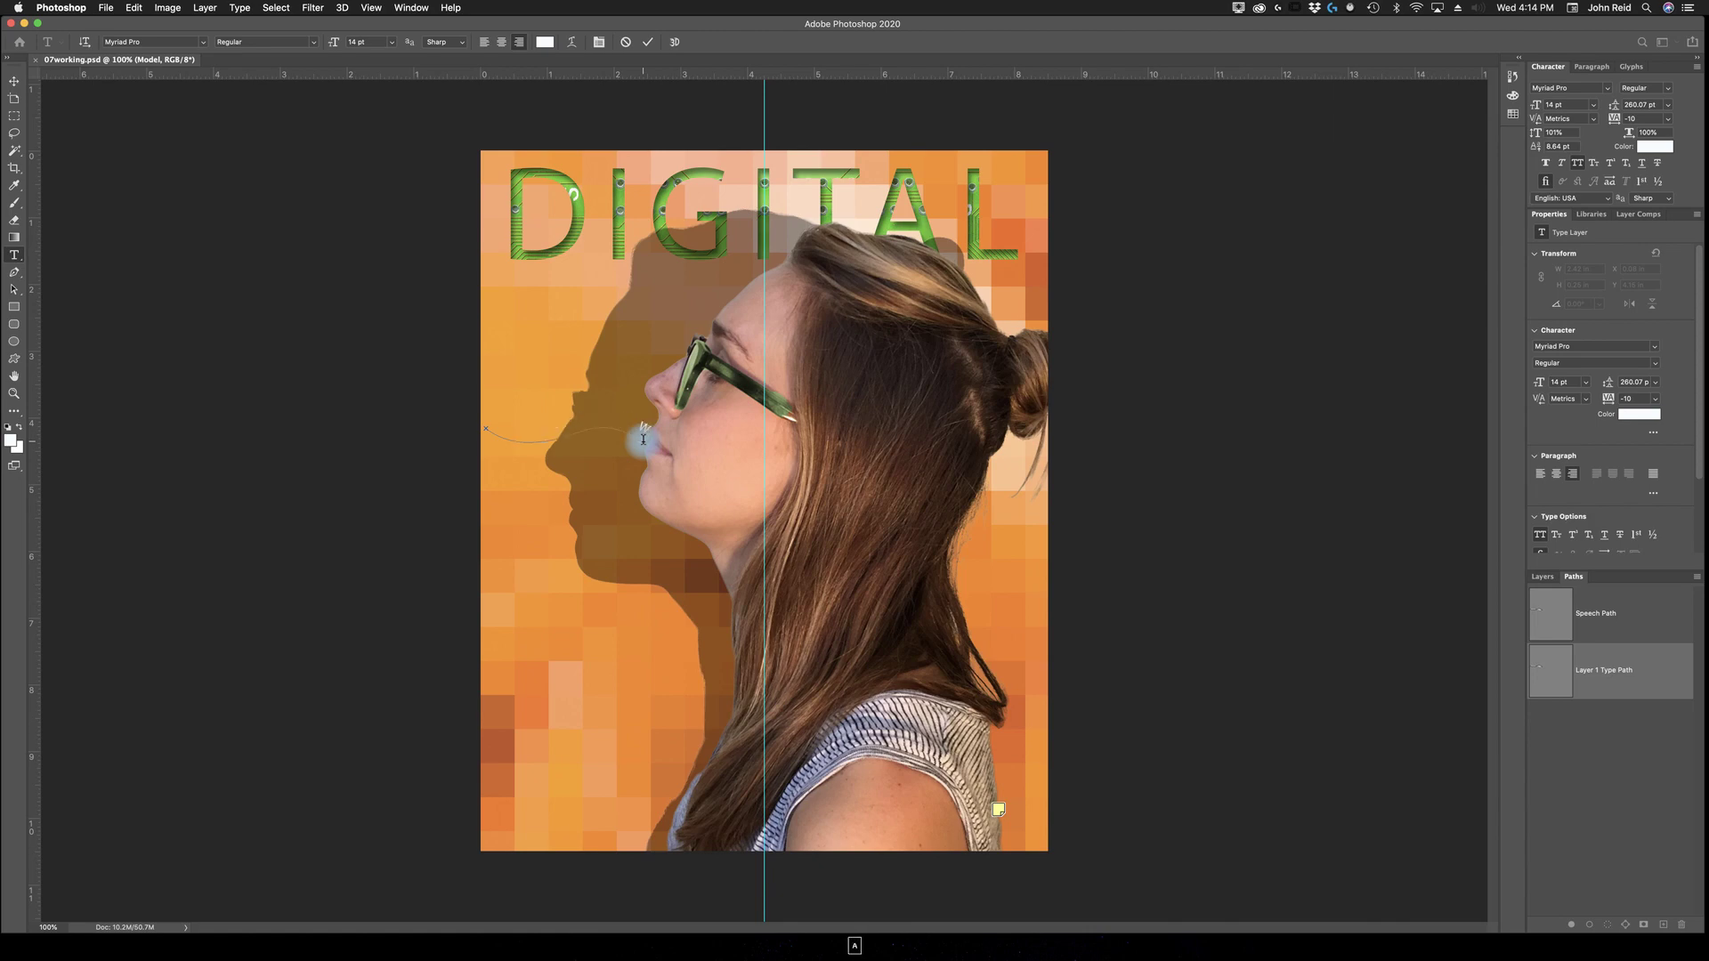
pyautogui.write("HAT'S NEW WITH GAMES?")
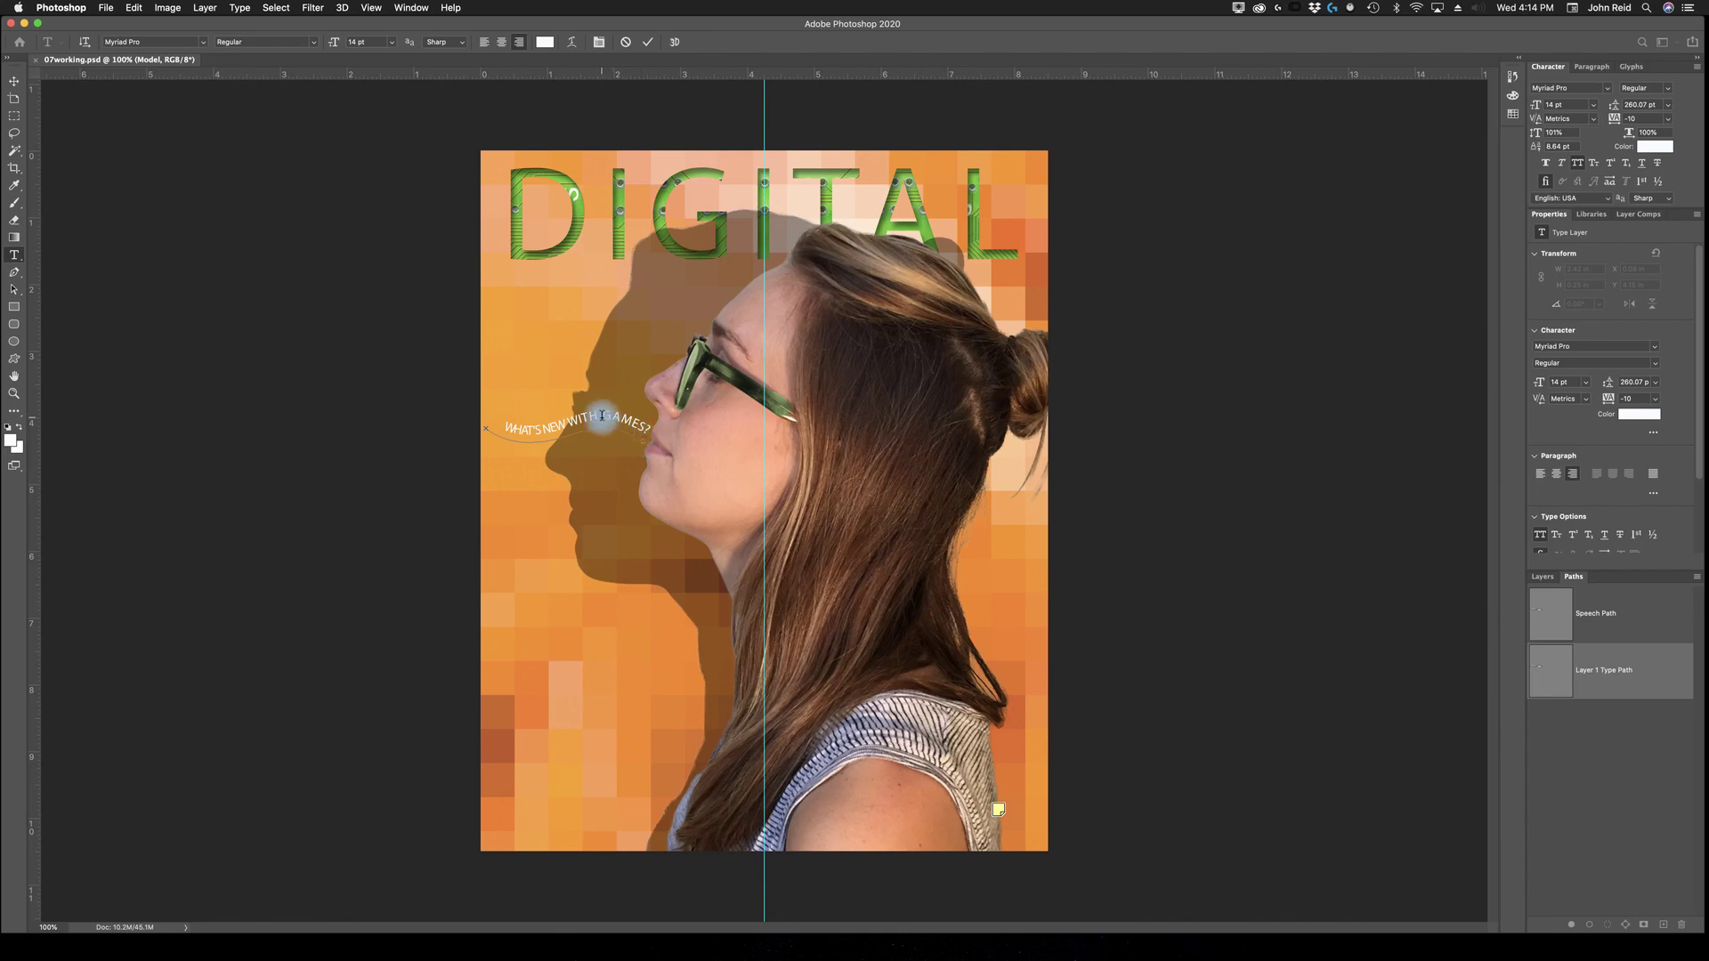
# Set the word GAMES in the path text to the Bold style and commit the text layer
pyautogui.moveTo(601, 416); pyautogui.dragTo(650, 430)
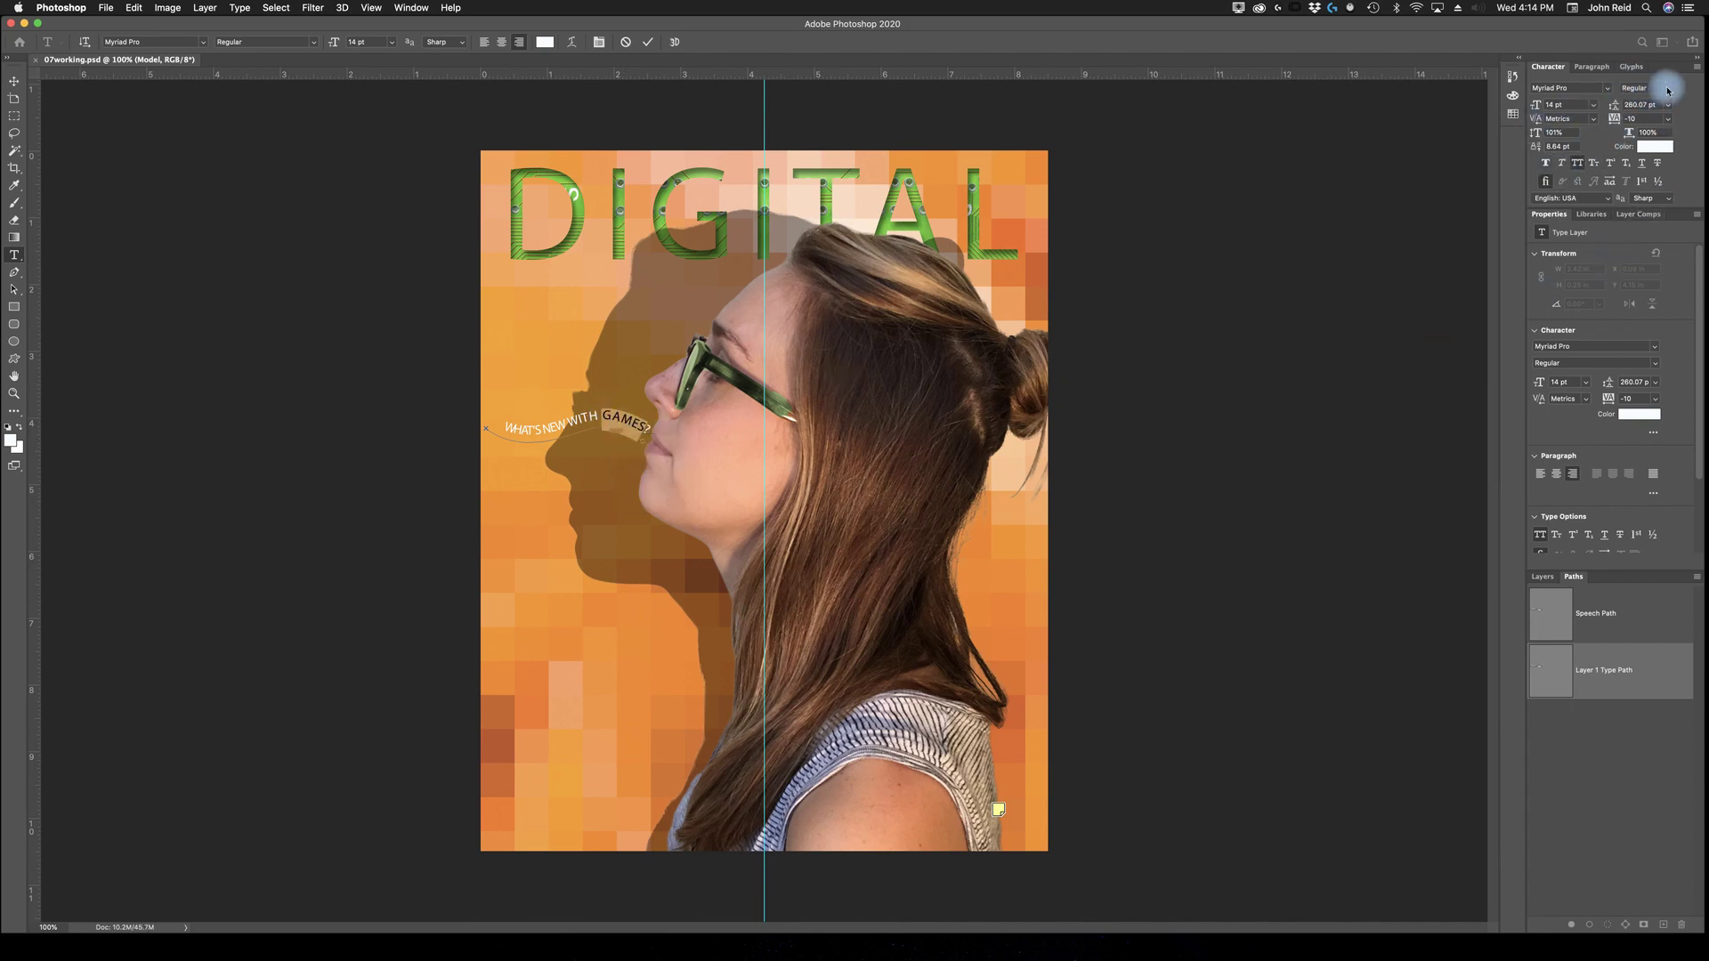
pyautogui.click(1667, 90)
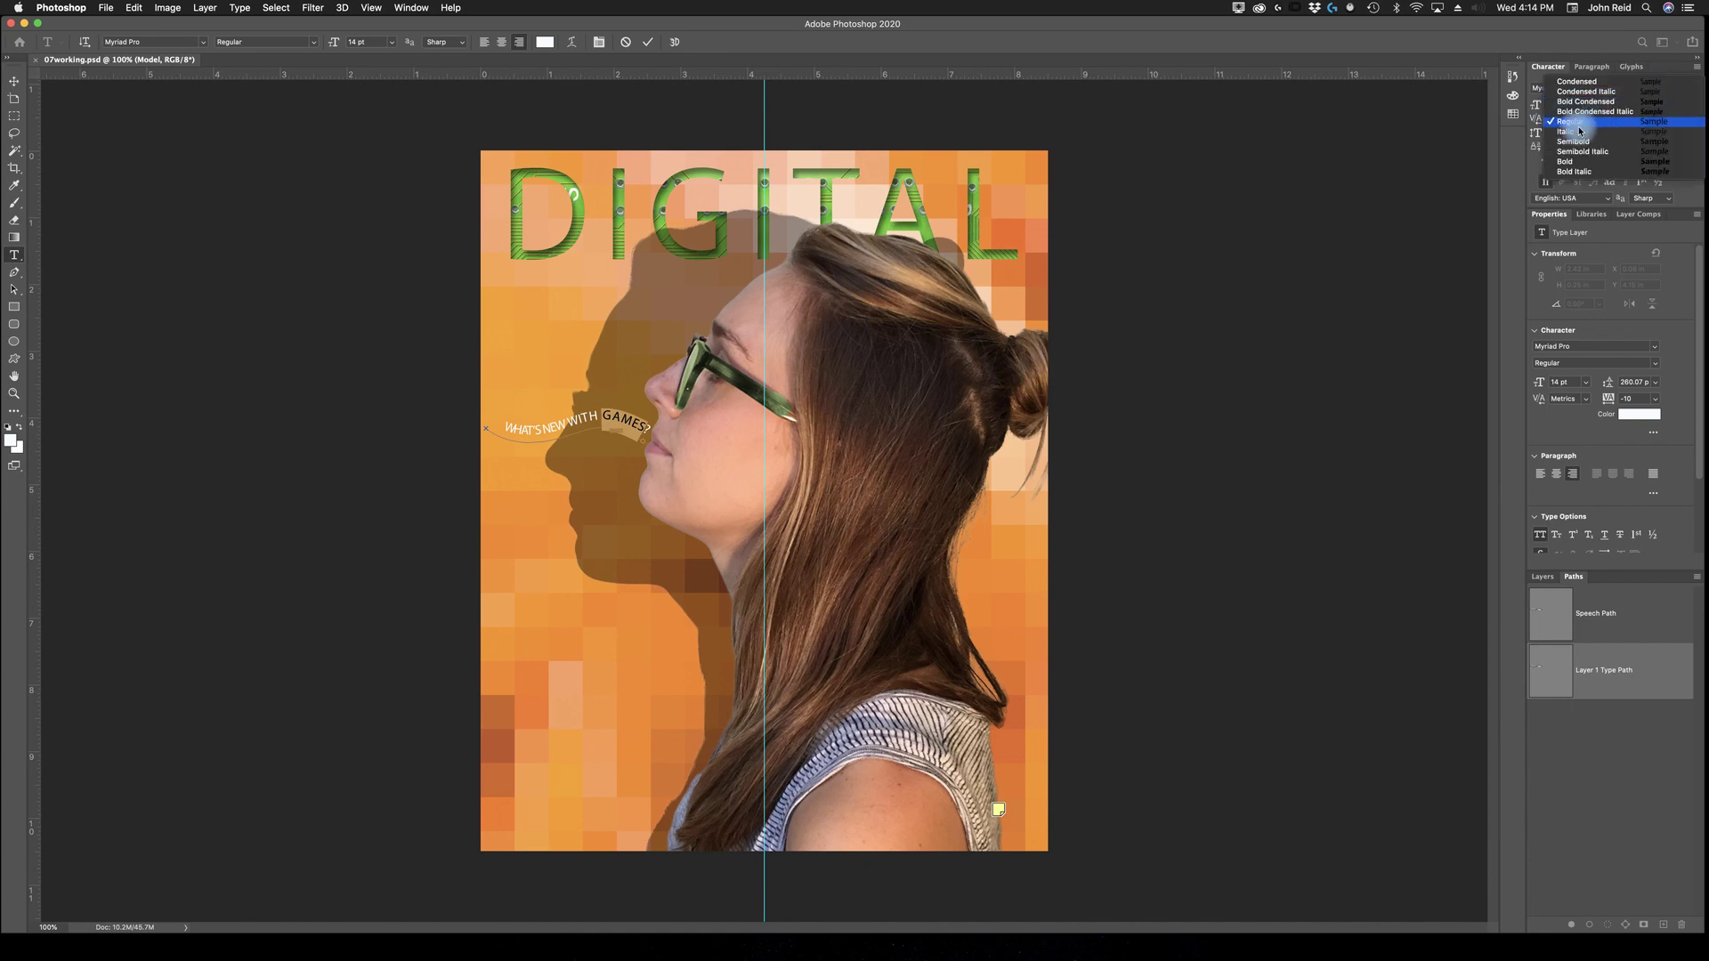
pyautogui.click(1568, 161)
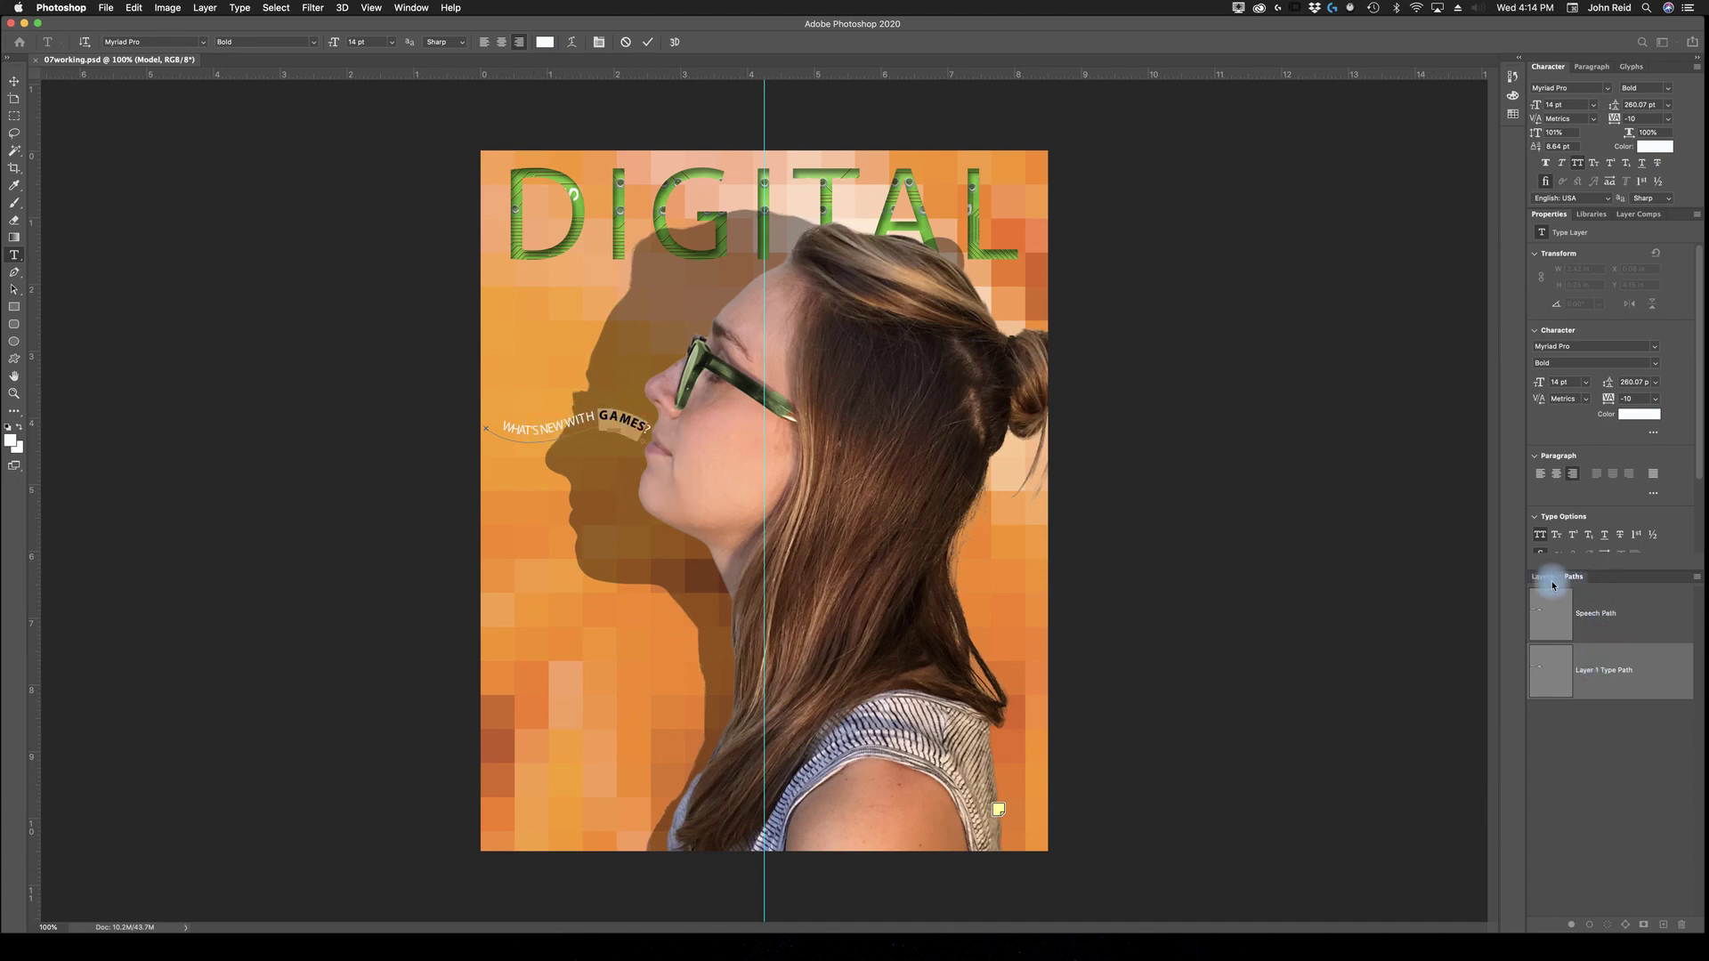
pyautogui.click(1545, 581)
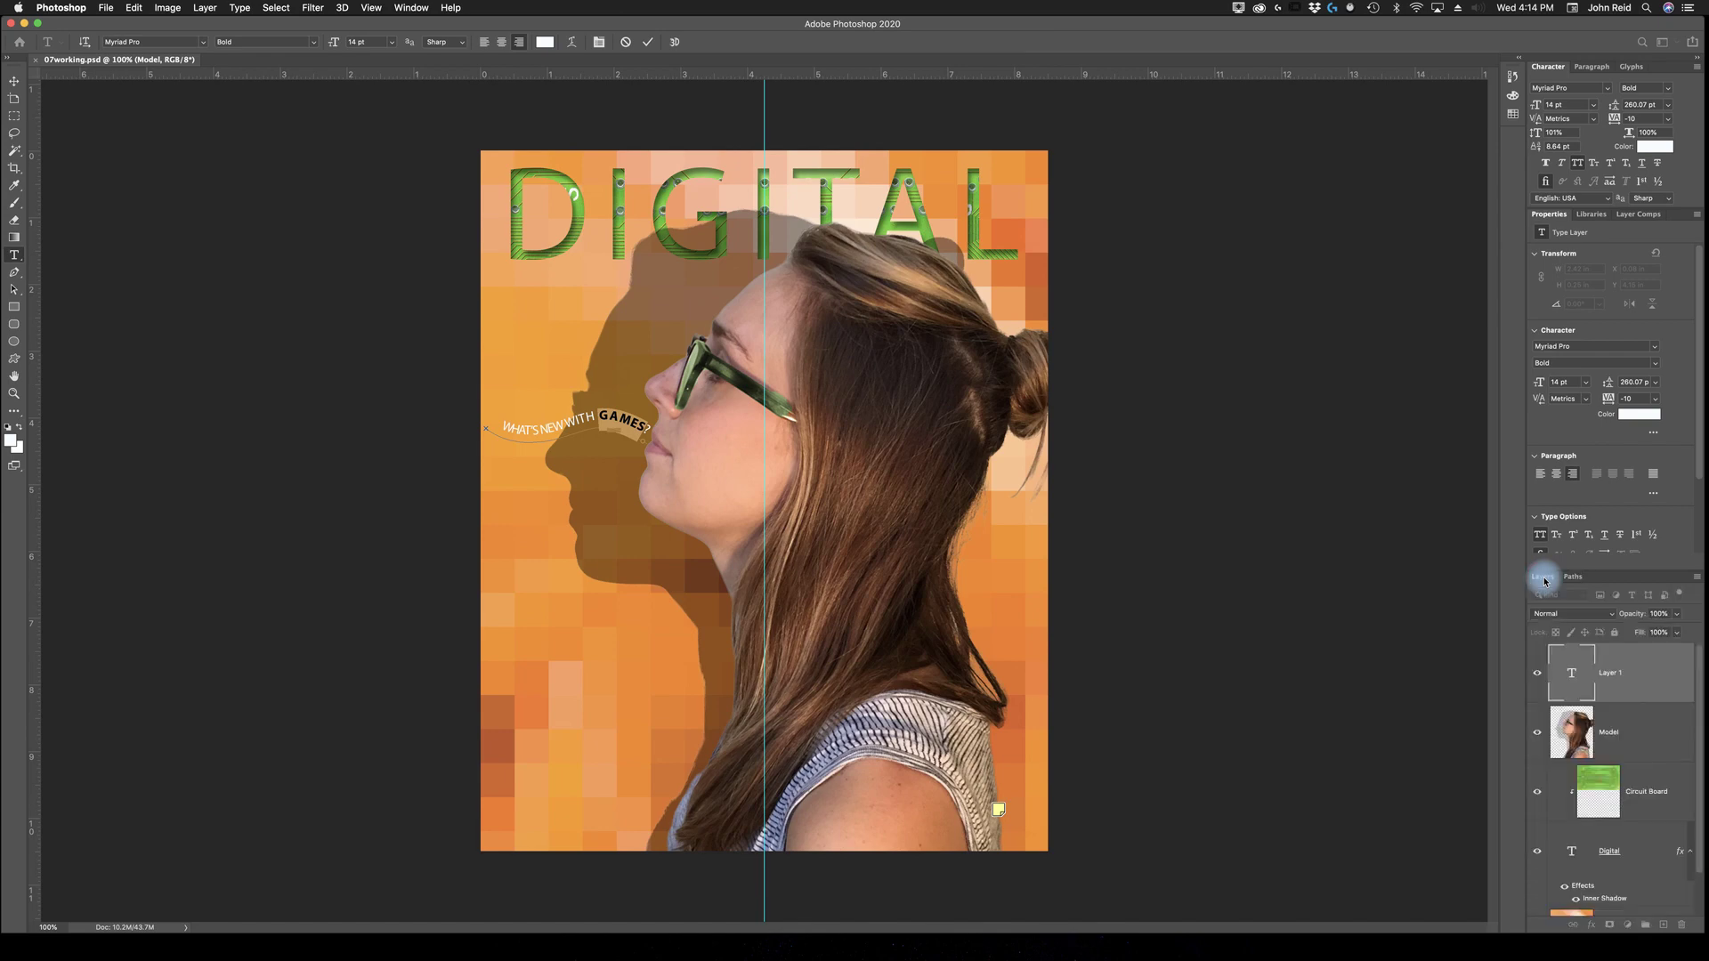
pyautogui.click(1648, 679)
pyautogui.click(1609, 690)
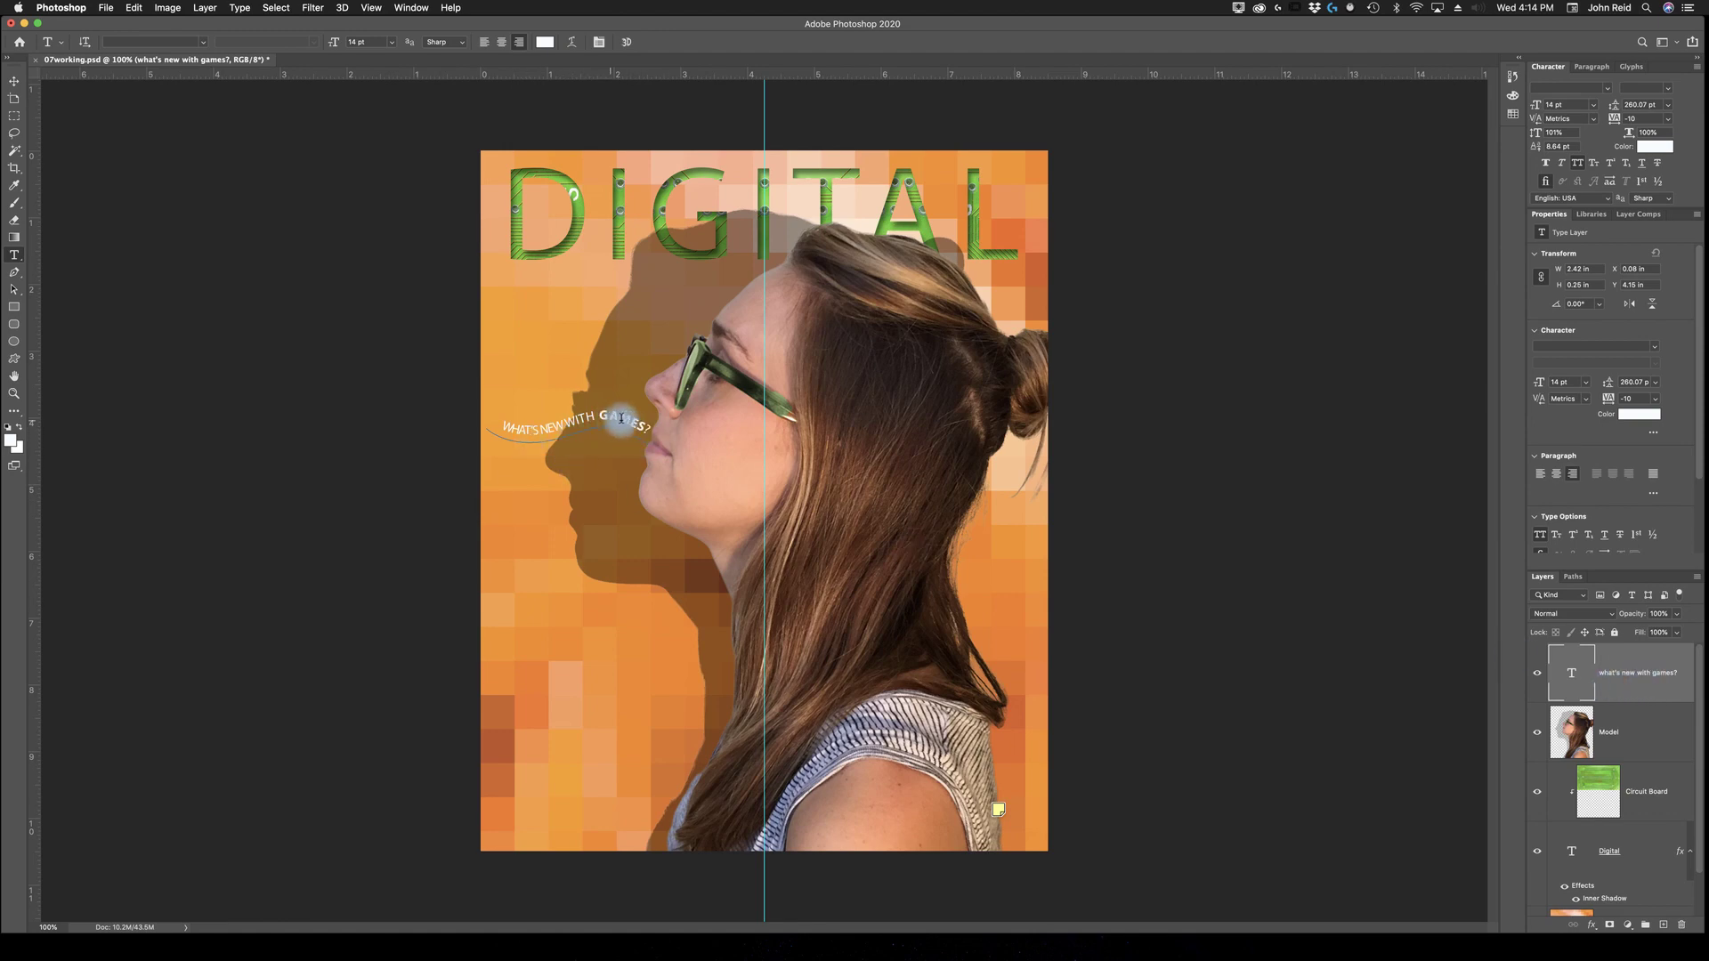
# Duplicate the "what's new with games?" text layer within 07working.psd, naming the copy "what's new with Music?"
pyautogui.click(1642, 690)
pyautogui.rightClick(1644, 691)
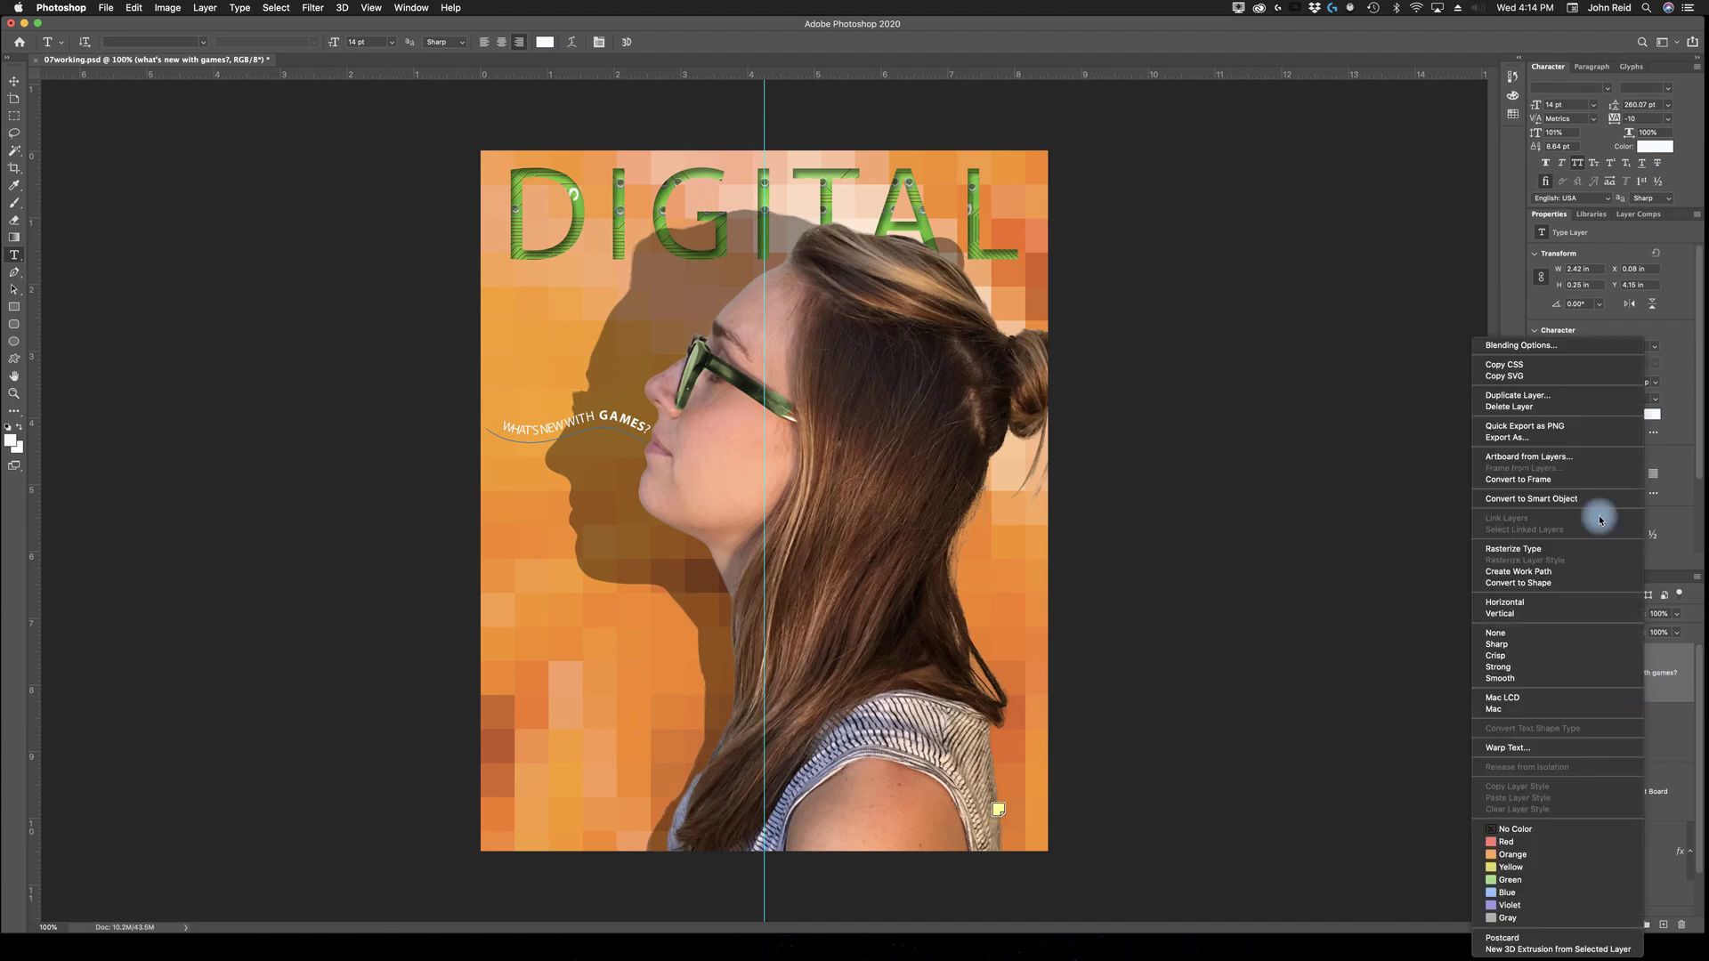
pyautogui.click(1529, 400)
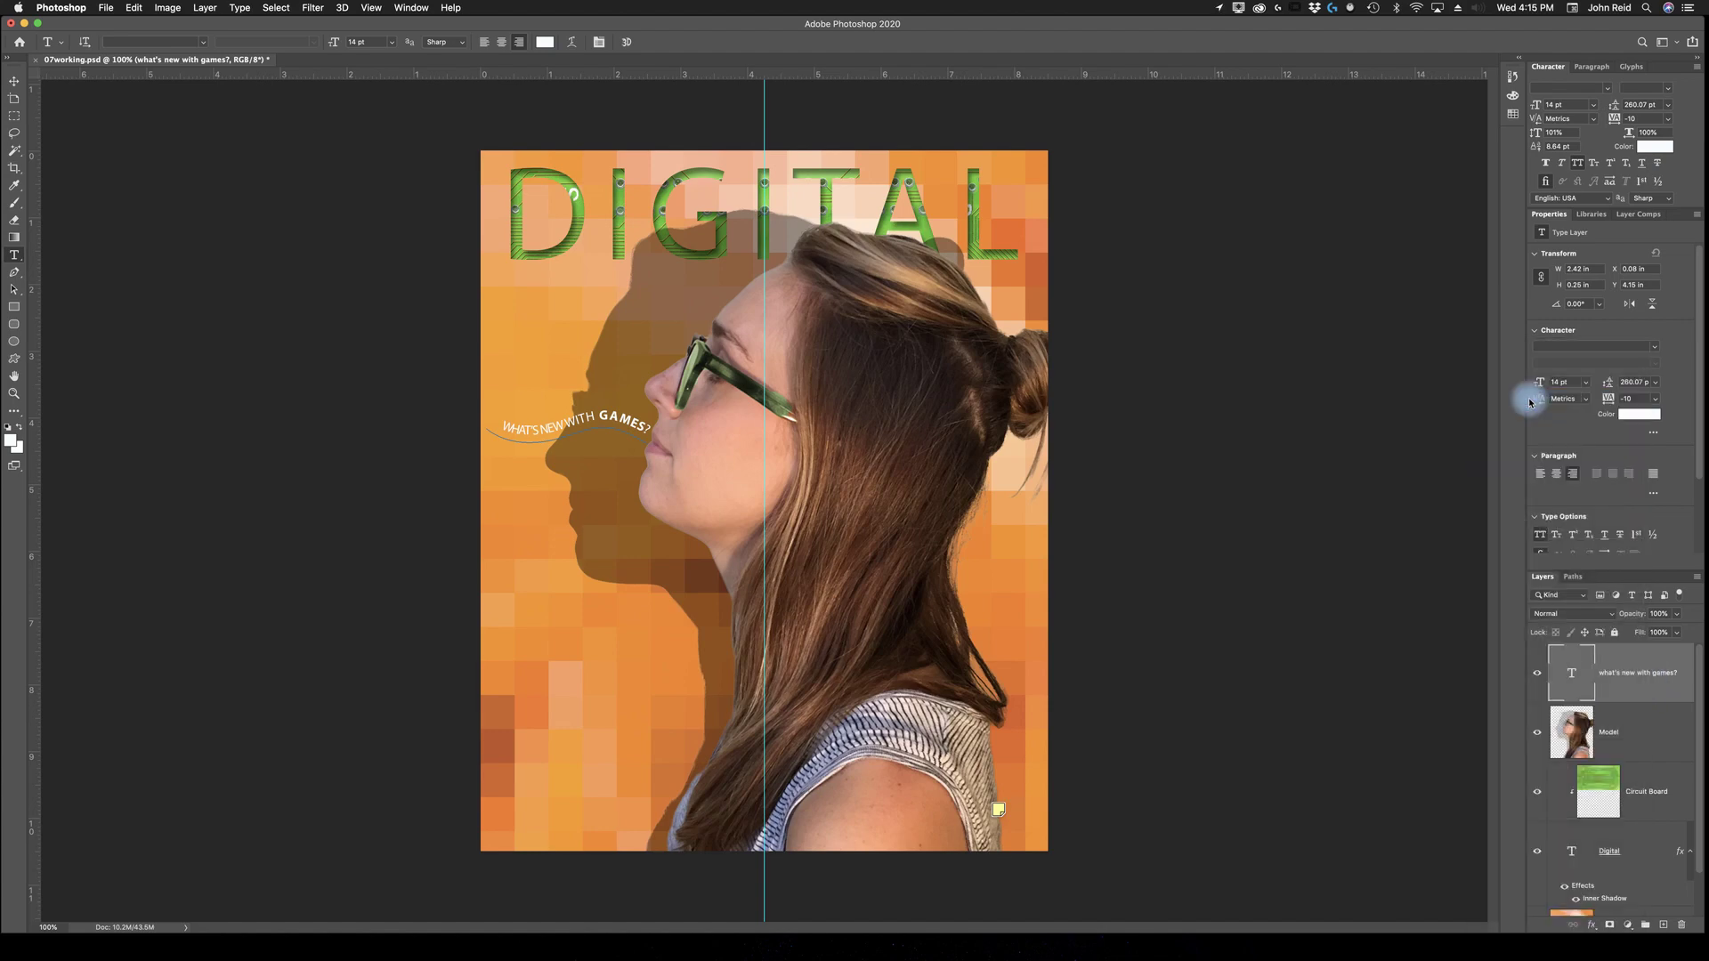
pyautogui.moveTo(688, 289); pyautogui.dragTo(1330, 302)
pyautogui.click(1293, 337)
pyautogui.moveTo(1294, 338); pyautogui.dragTo(1244, 338)
pyautogui.press('BackSpace')
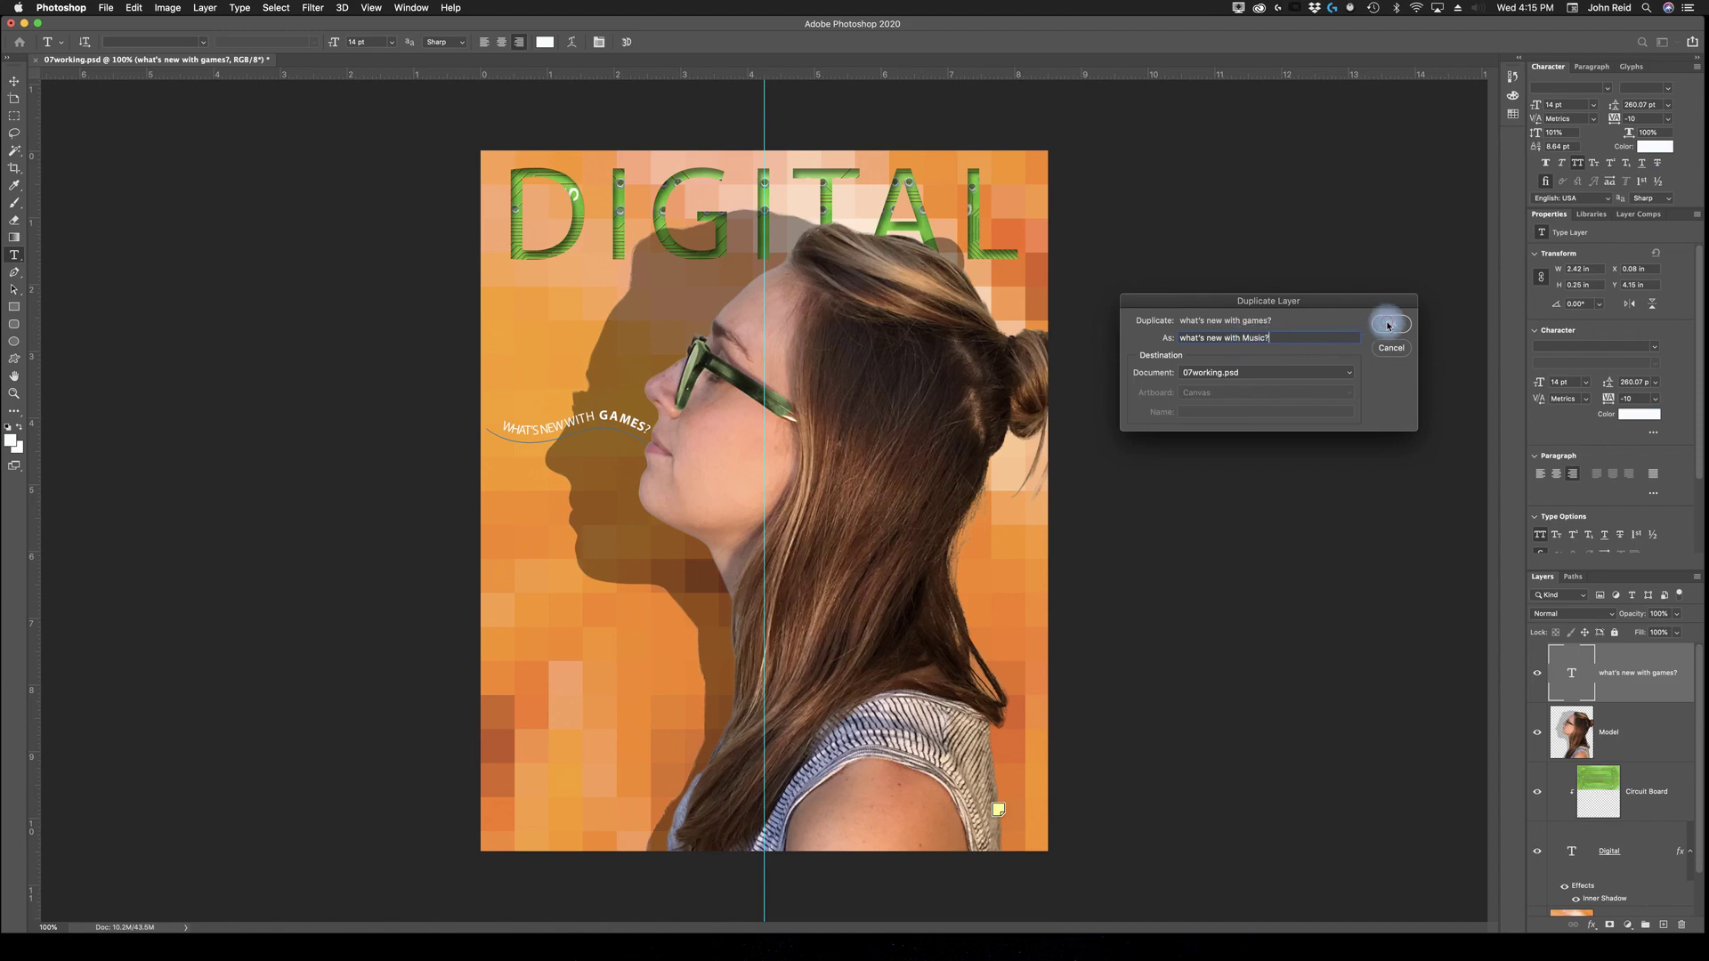
pyautogui.click(1388, 324)
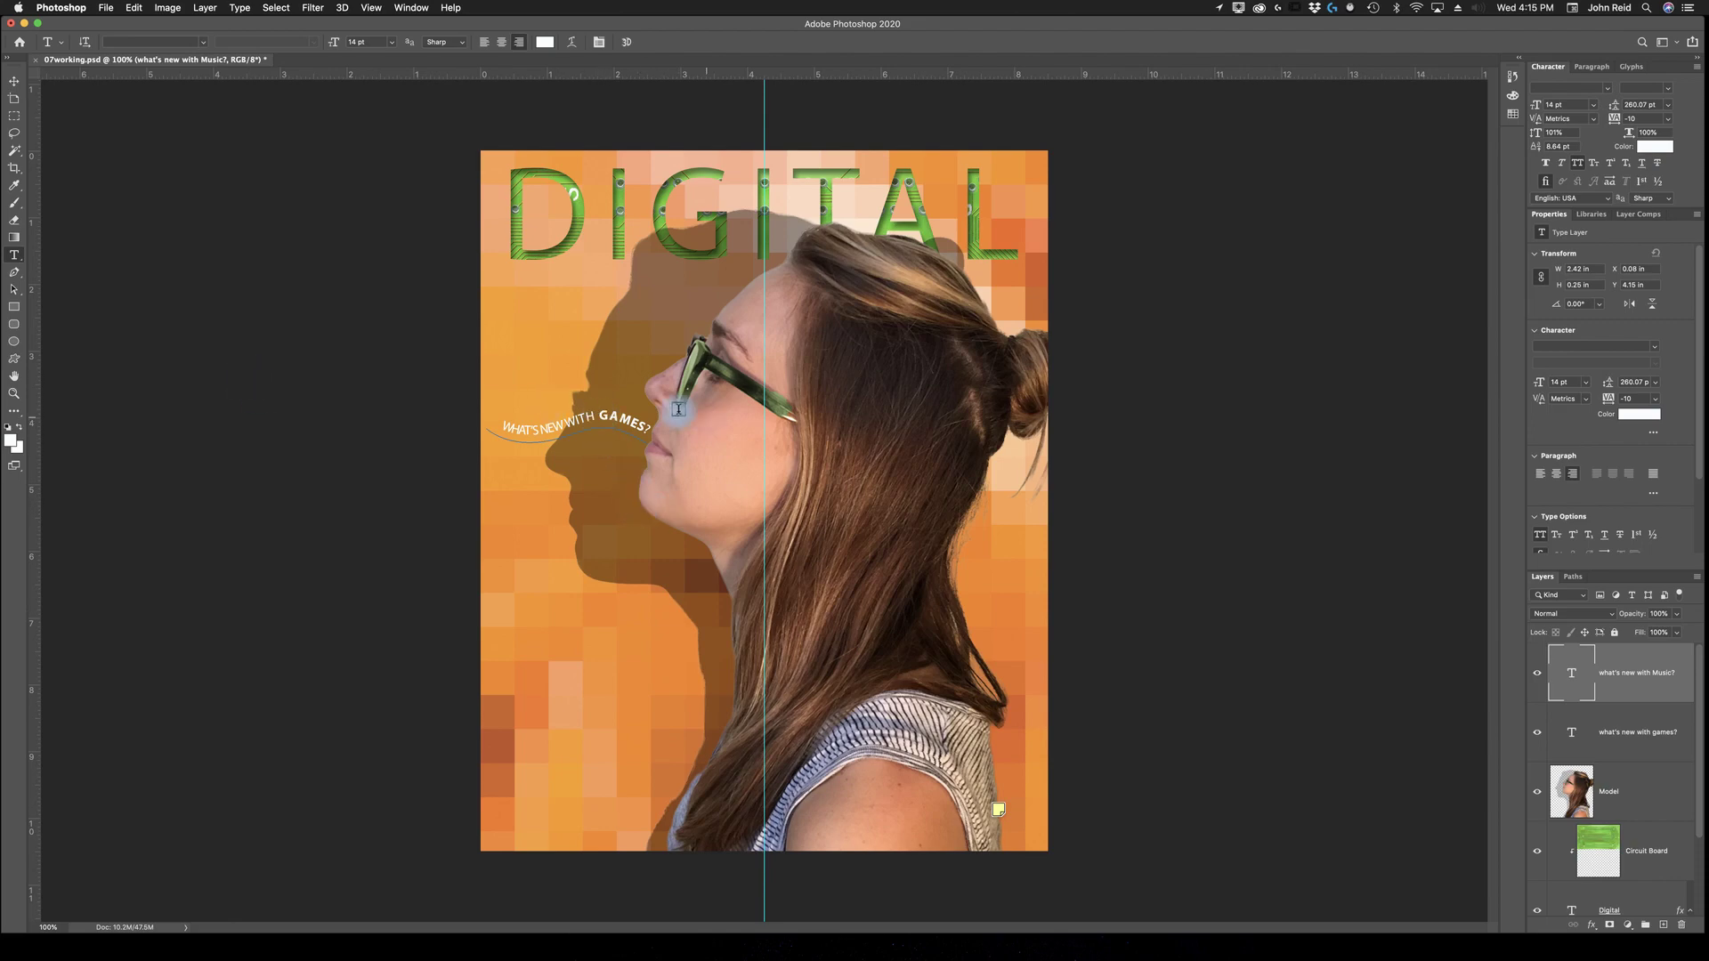
# Replace GAMES with MUSIC in the copied text line, and rotate its path about 15° into position above the GAMES line
pyautogui.moveTo(599, 416); pyautogui.dragTo(642, 419)
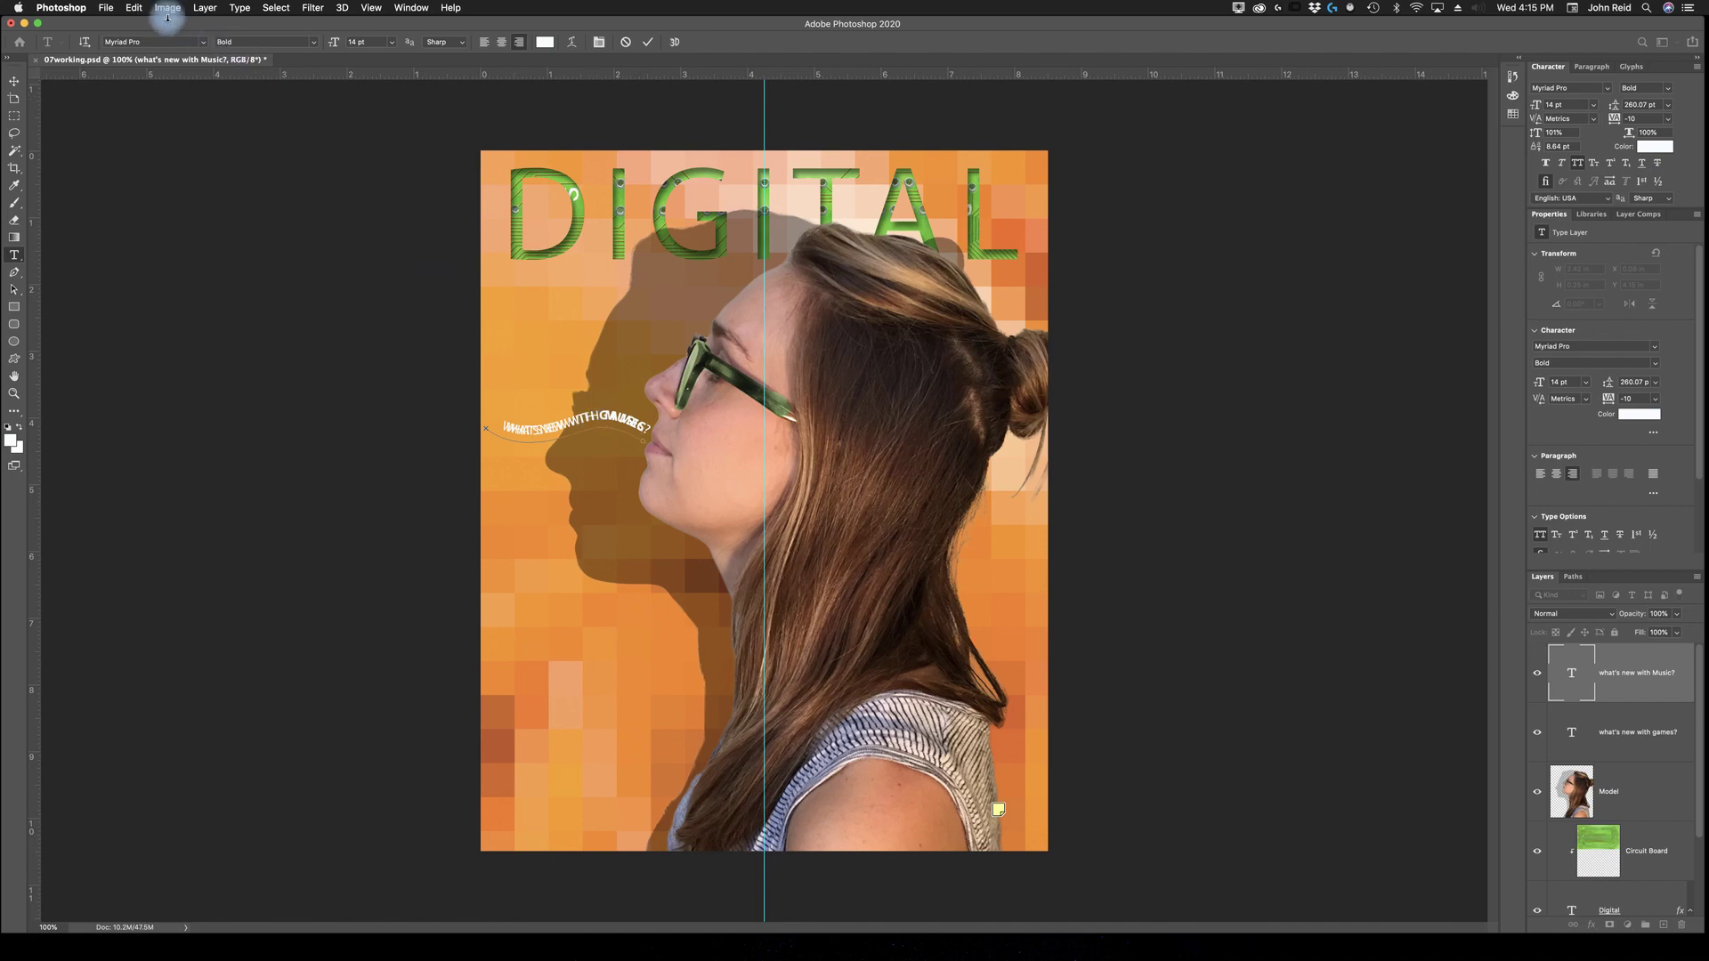
pyautogui.click(135, 8)
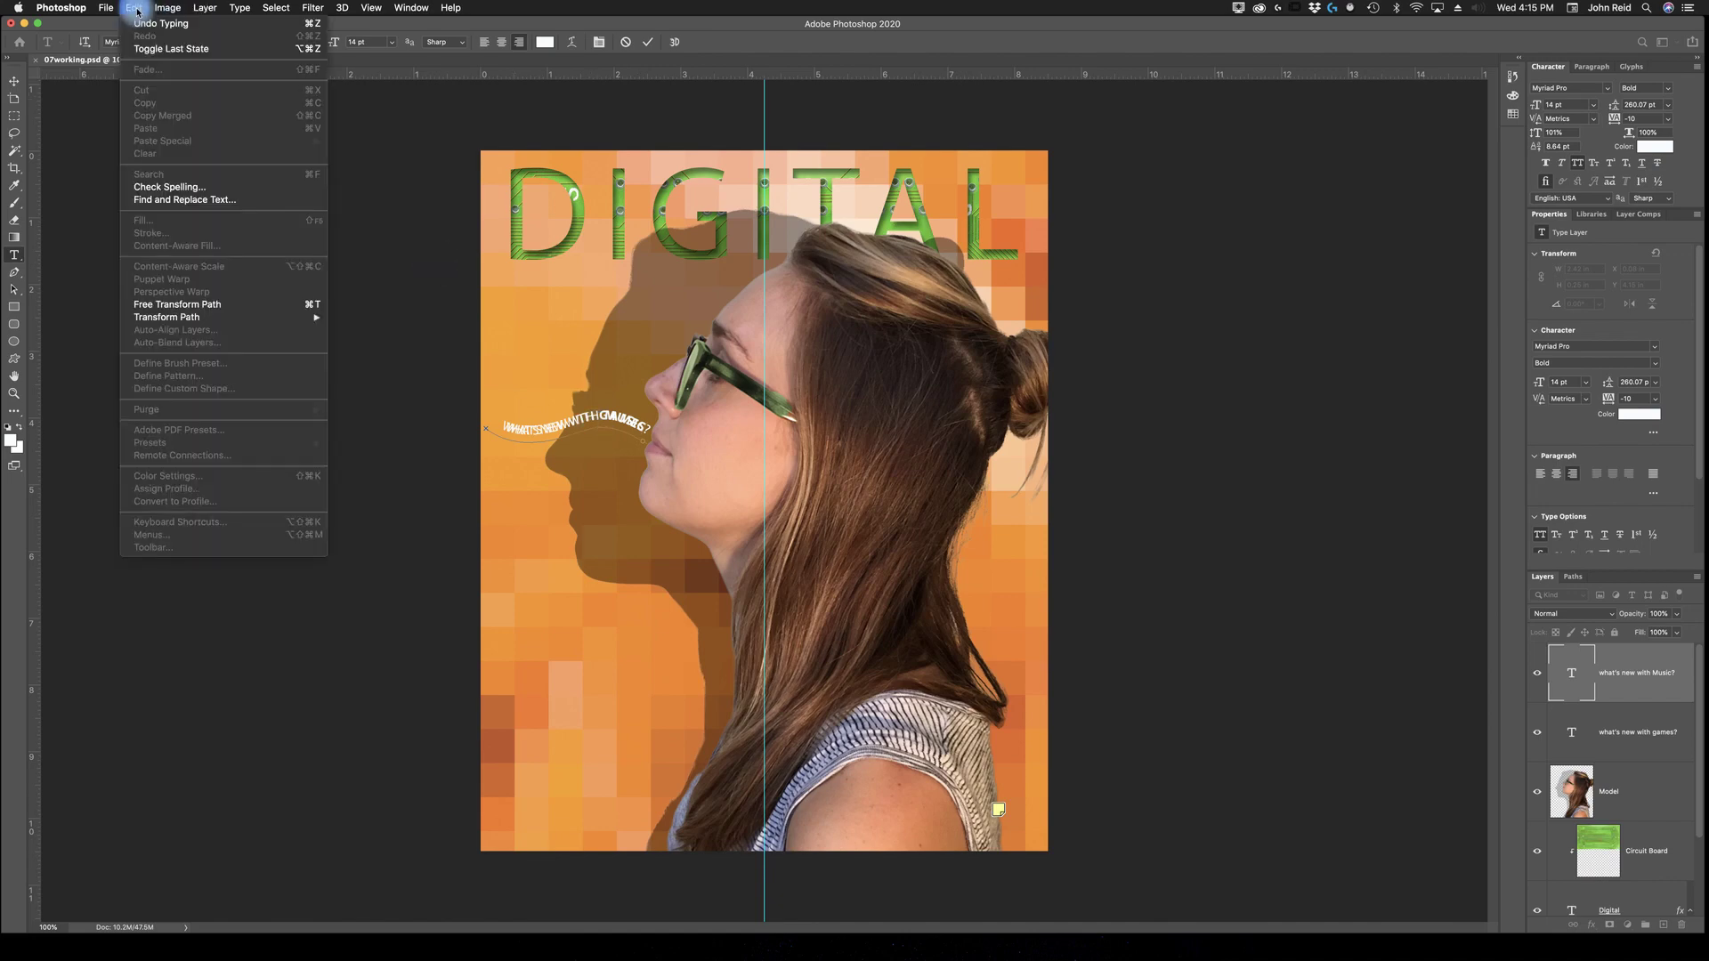
pyautogui.click(214, 312)
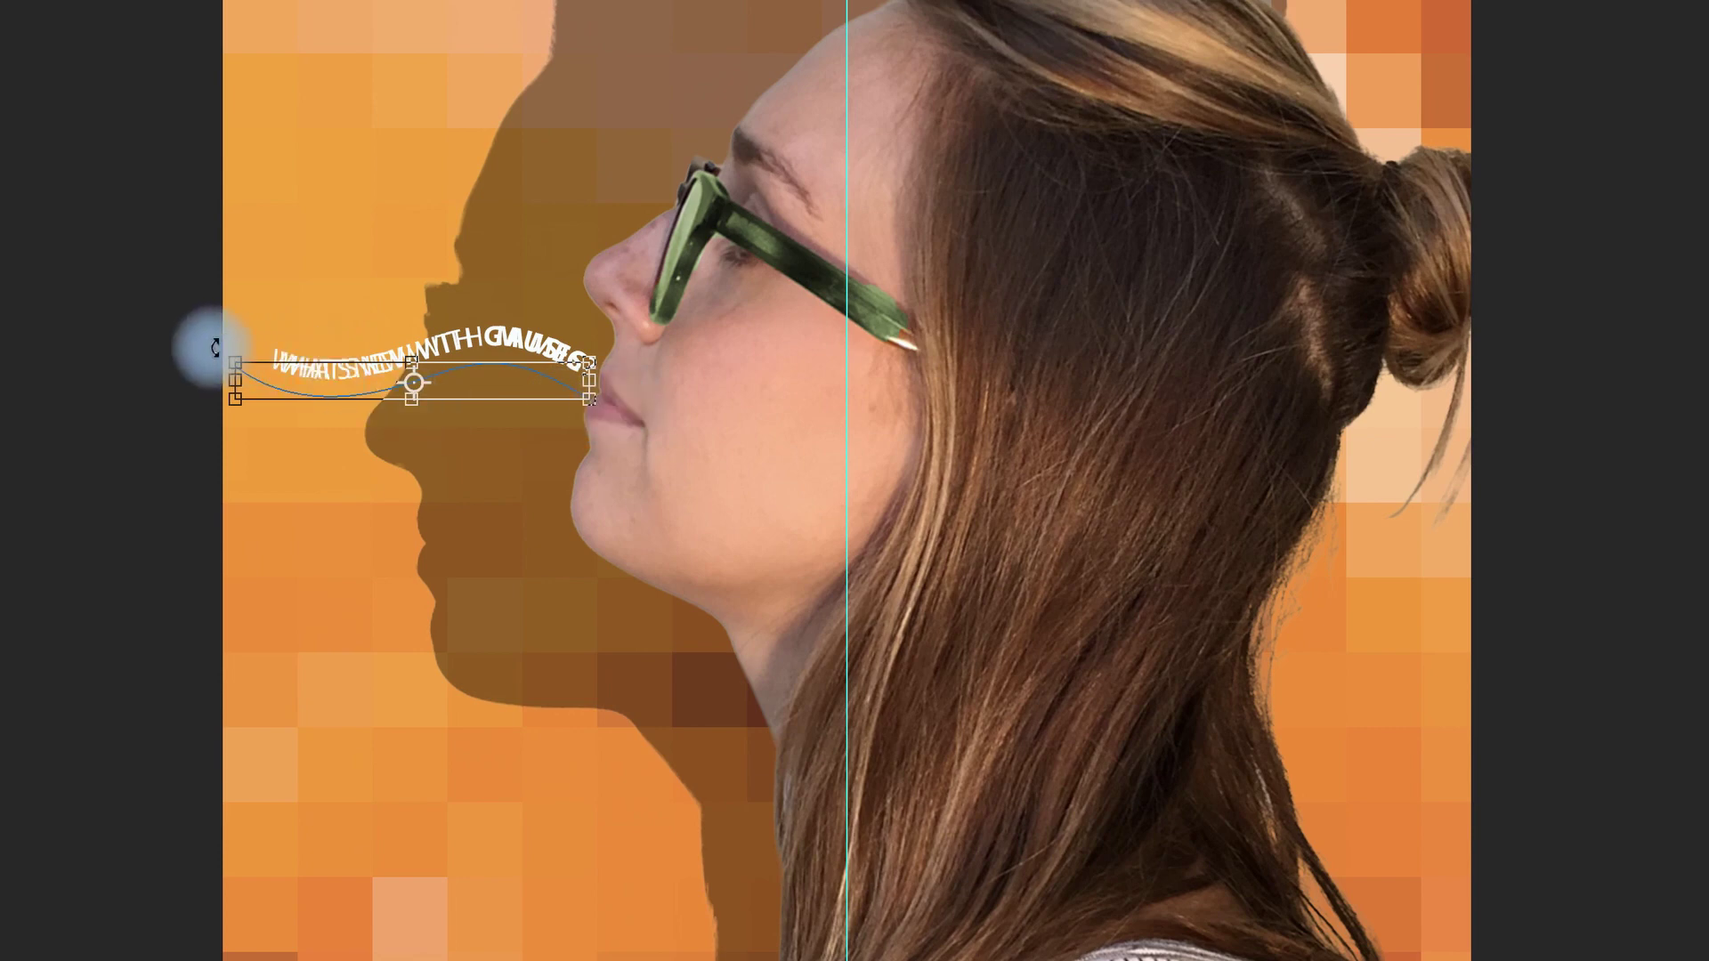
pyautogui.moveTo(214, 347); pyautogui.dragTo(229, 294)
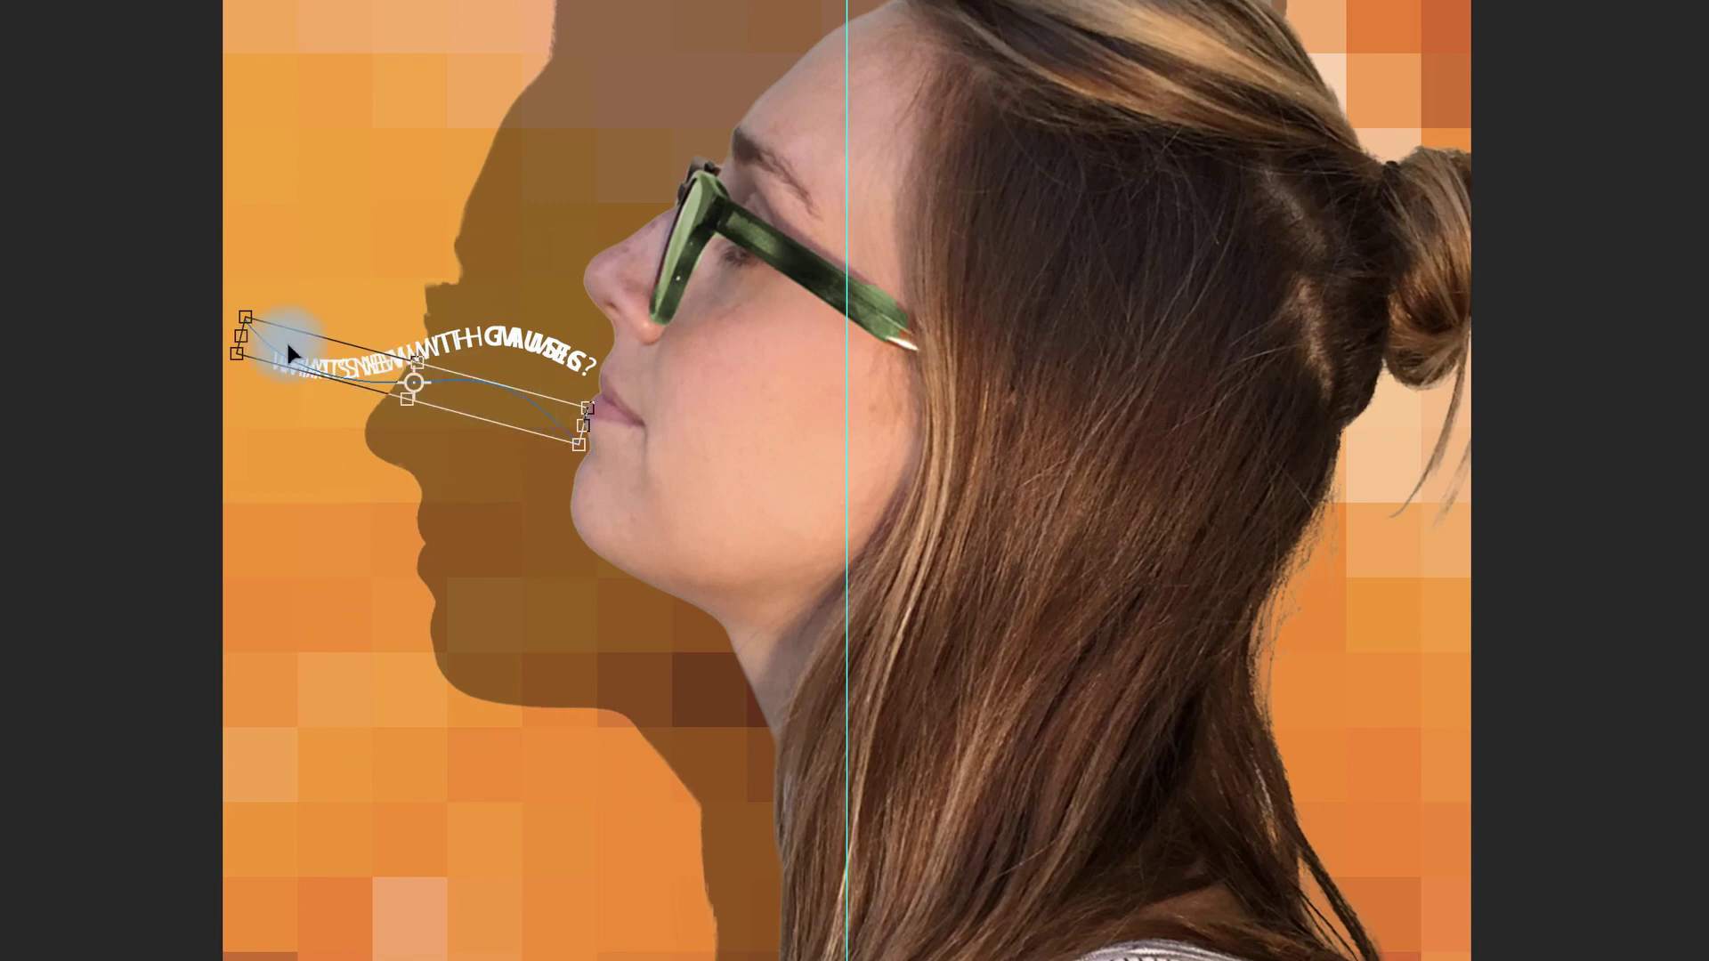
pyautogui.moveTo(467, 402); pyautogui.dragTo(482, 307)
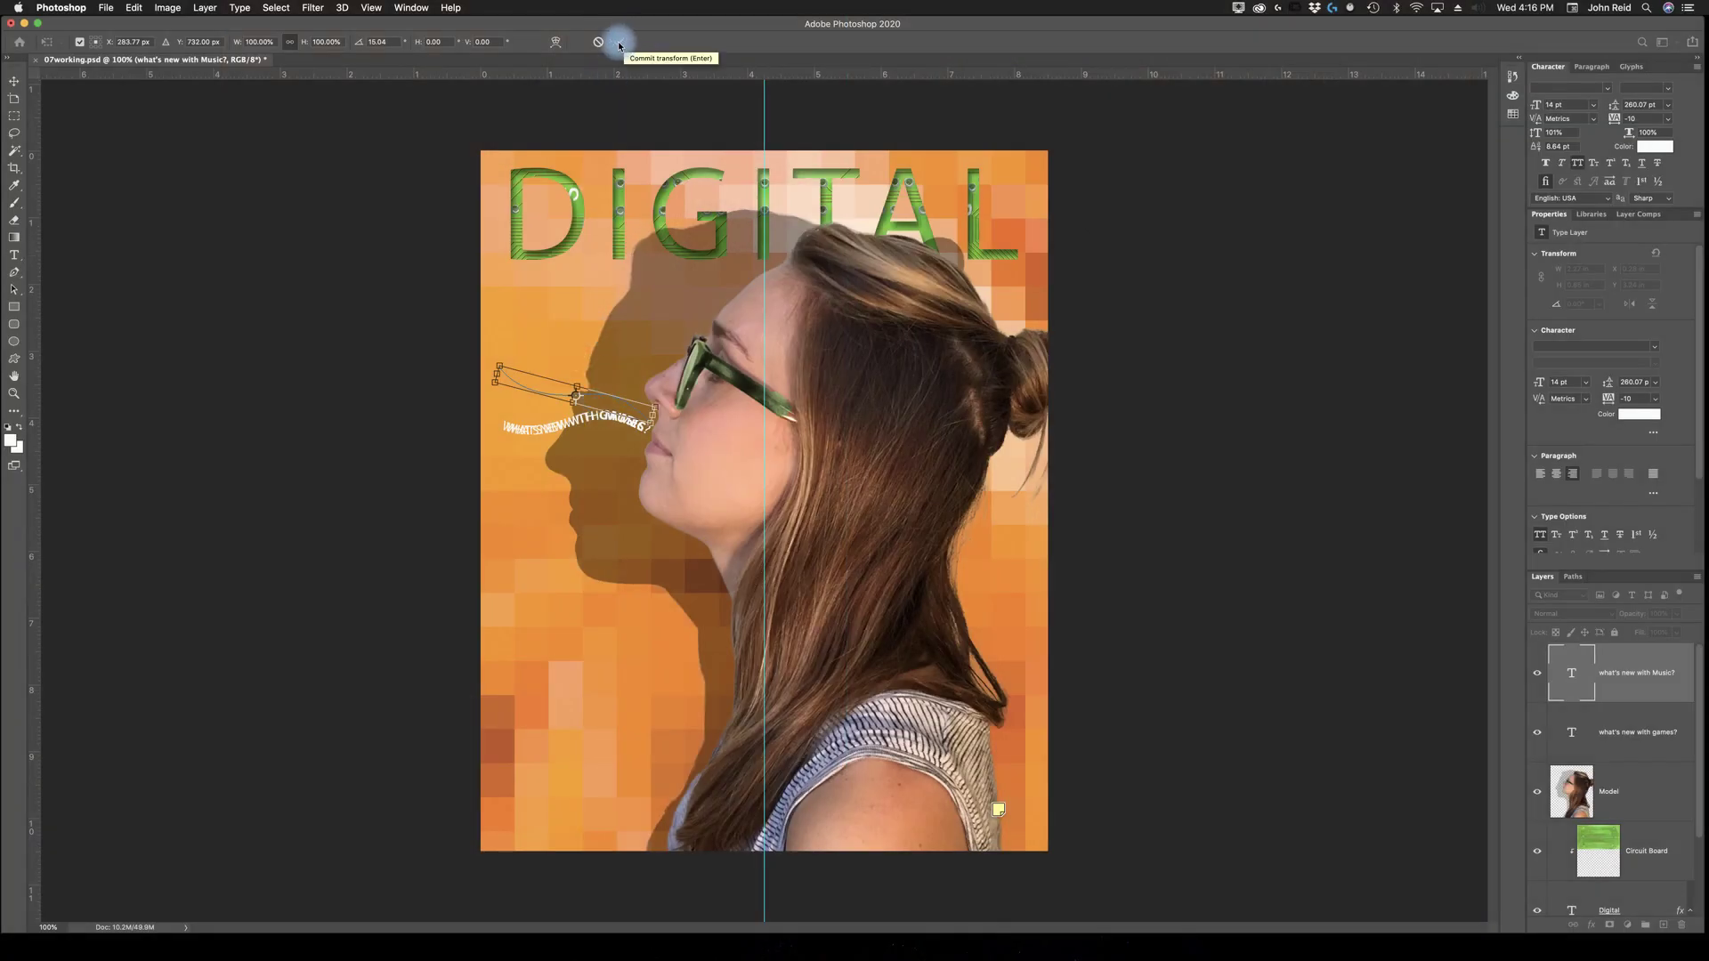
pyautogui.click(620, 42)
# Move the MUSIC text line slightly up and away from the model's face
pyautogui.click(553, 383)
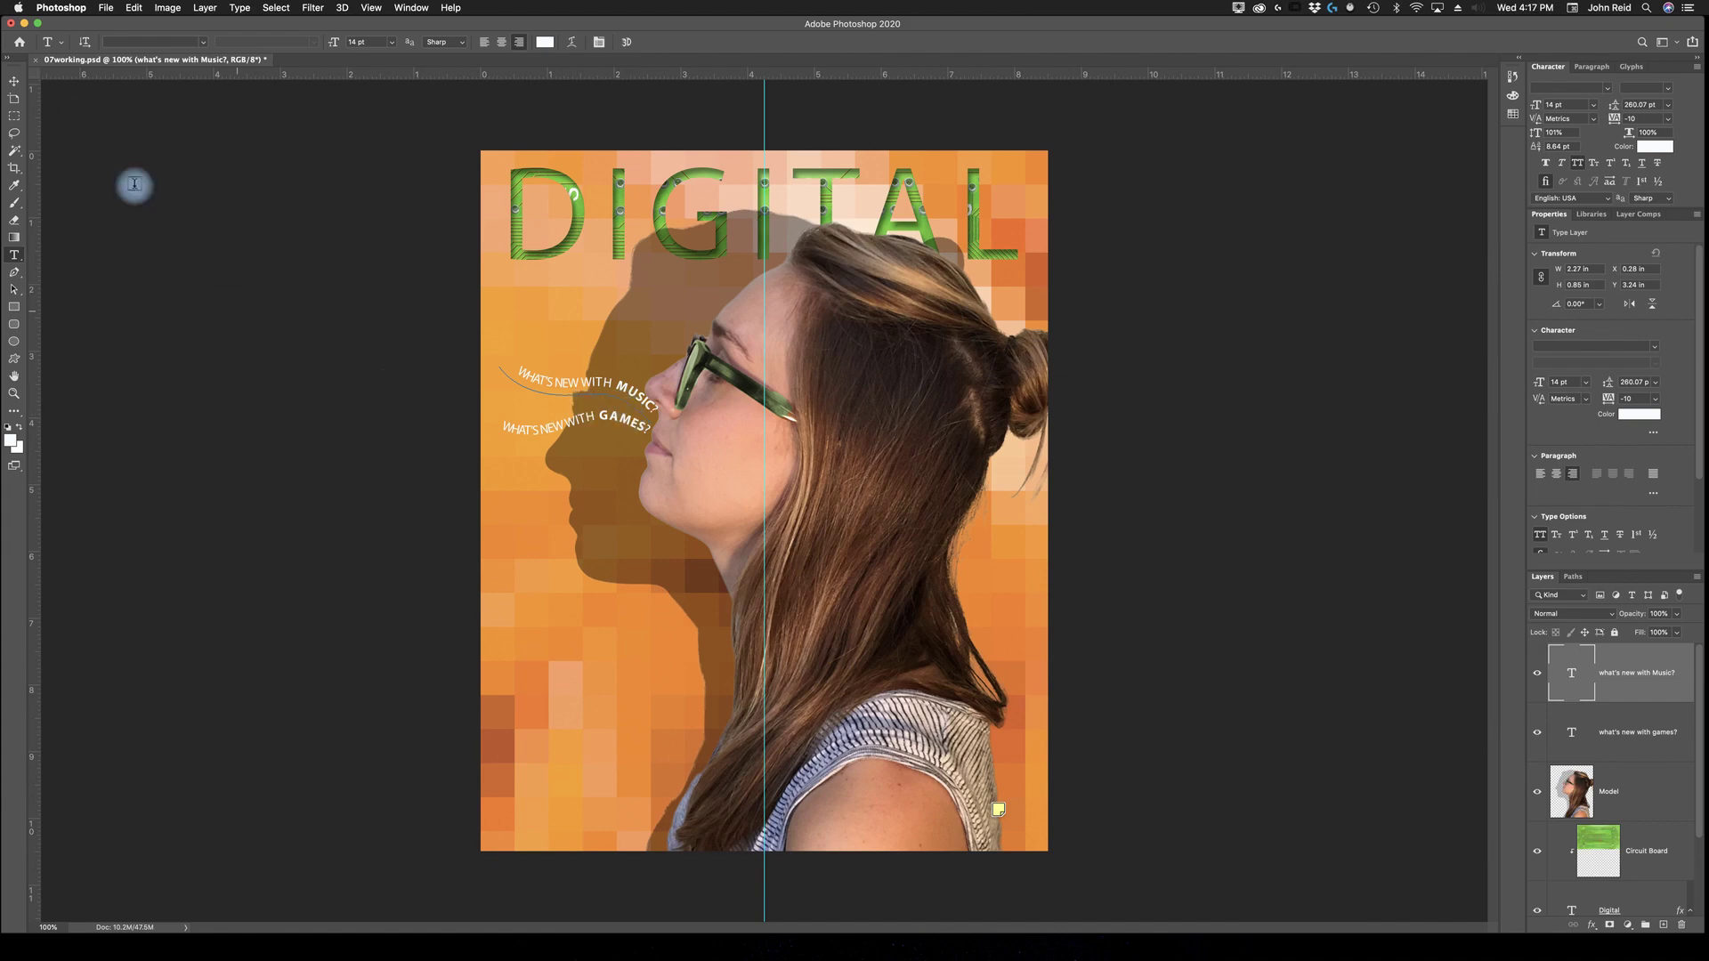
pyautogui.click(13, 83)
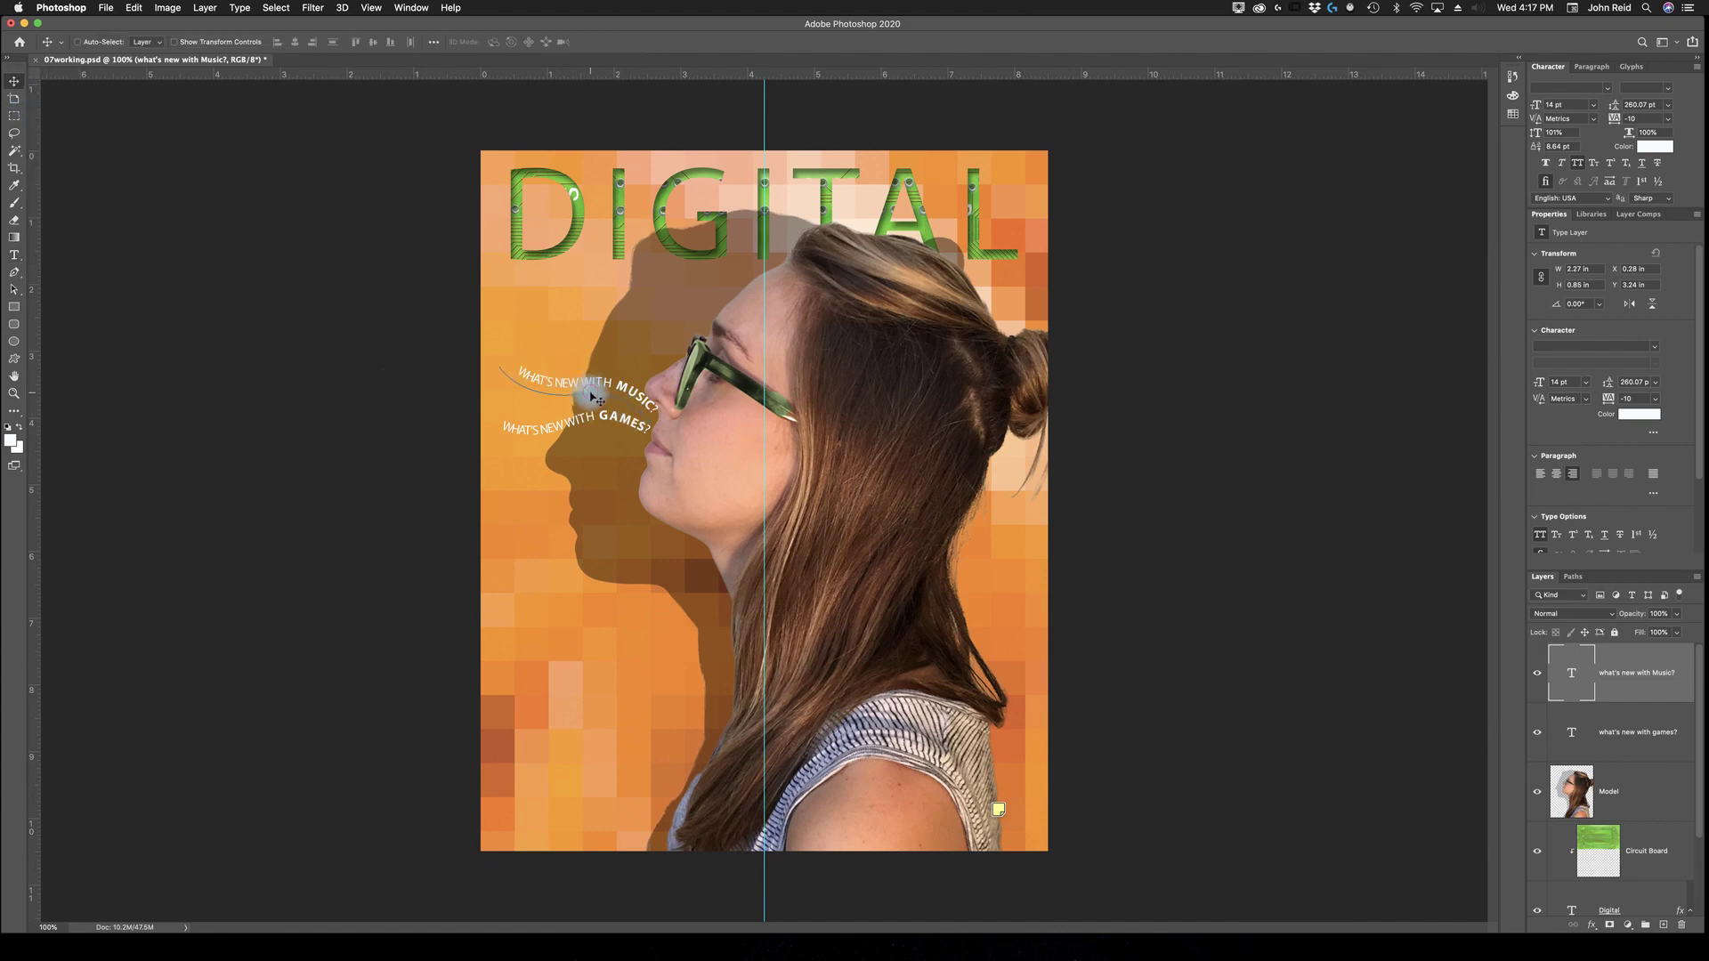
pyautogui.moveTo(584, 395); pyautogui.dragTo(594, 388)
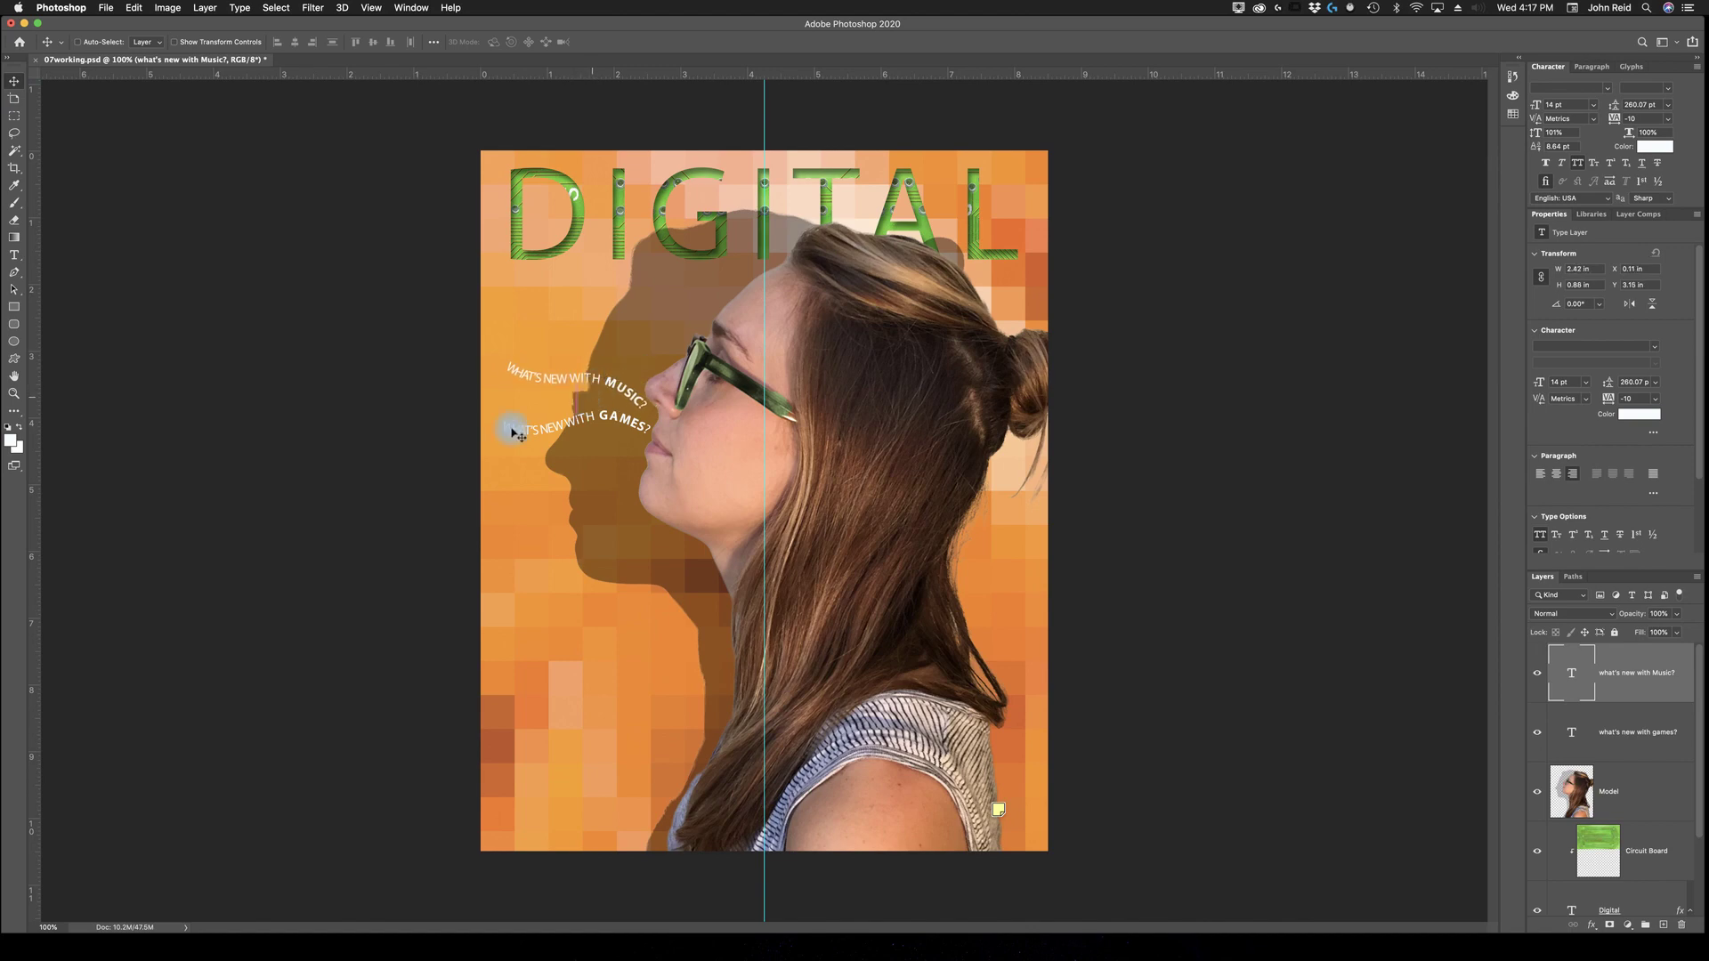
# Duplicate the "what's new with Music?" text layer within 07working.psd, naming the copy "what's new with Phones?"
pyautogui.click(14, 260)
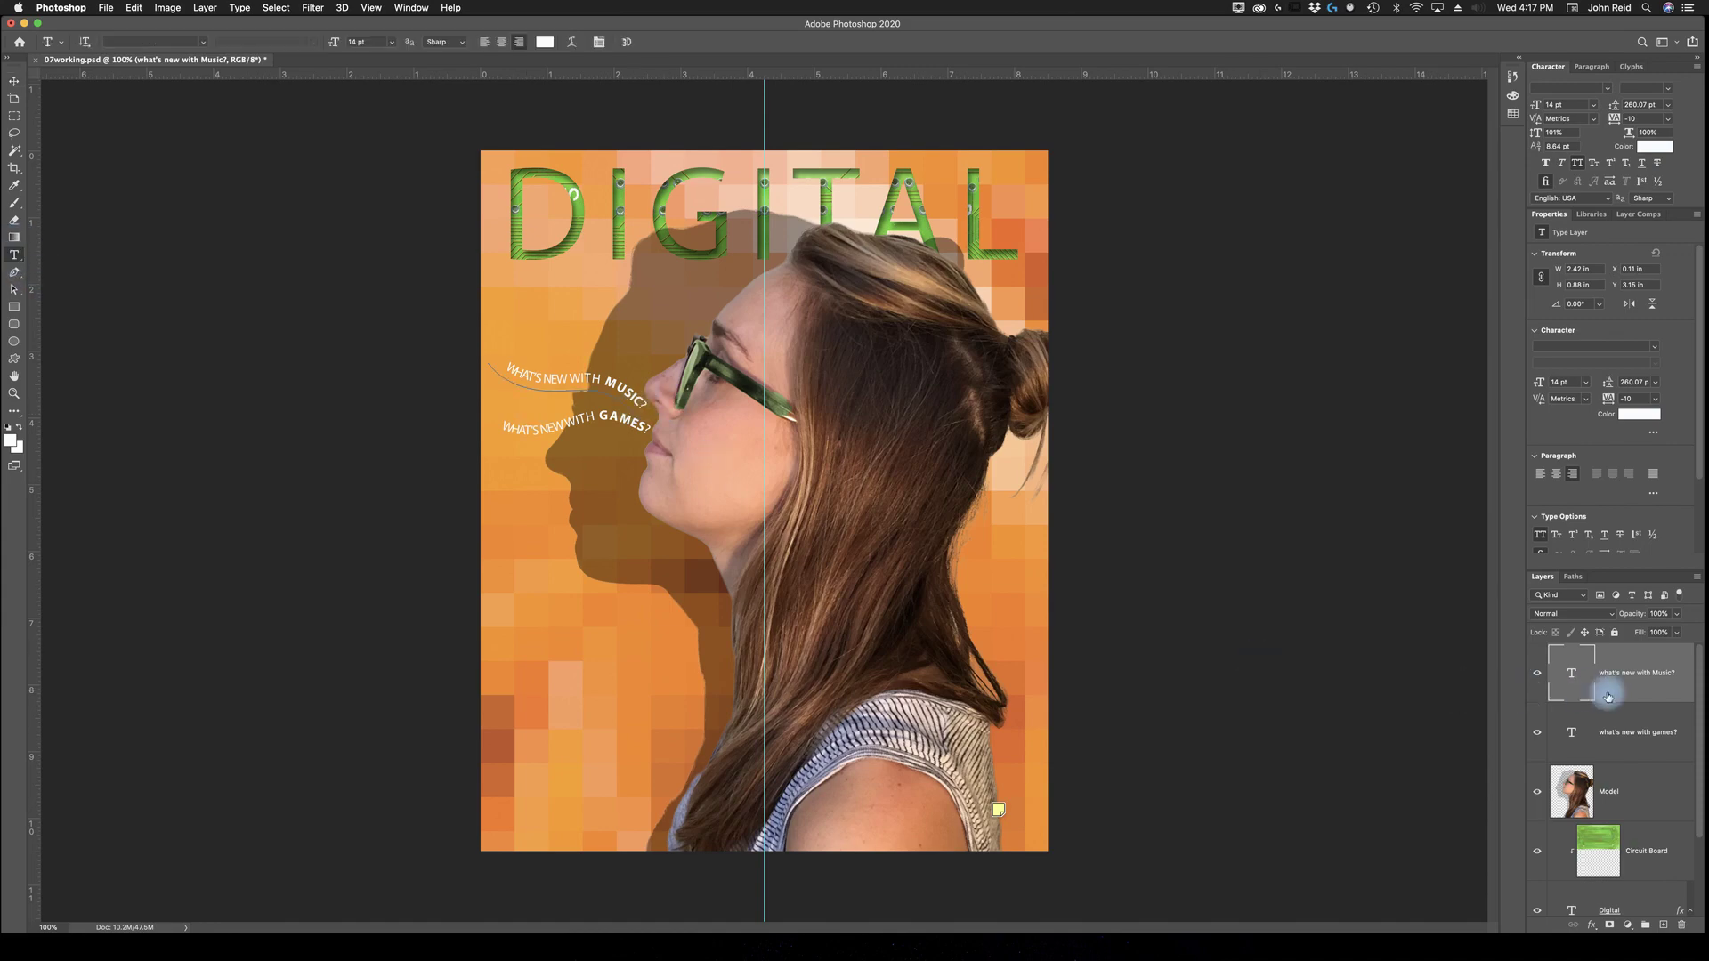
pyautogui.rightClick(1636, 692)
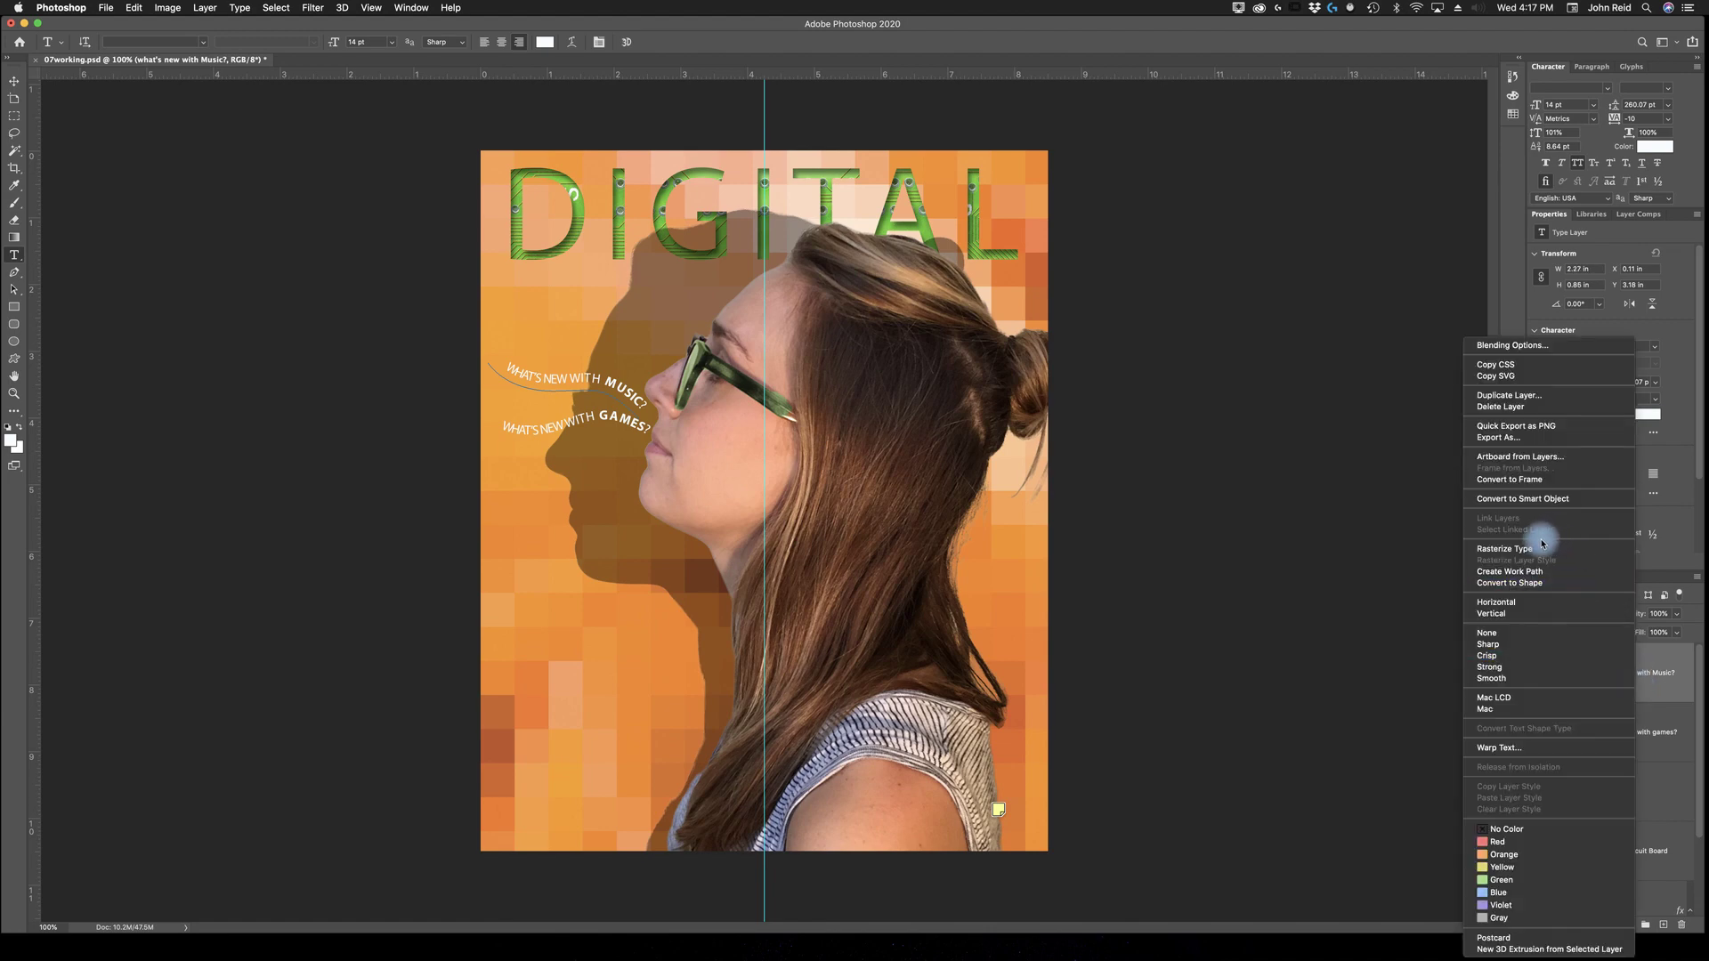
pyautogui.click(1522, 401)
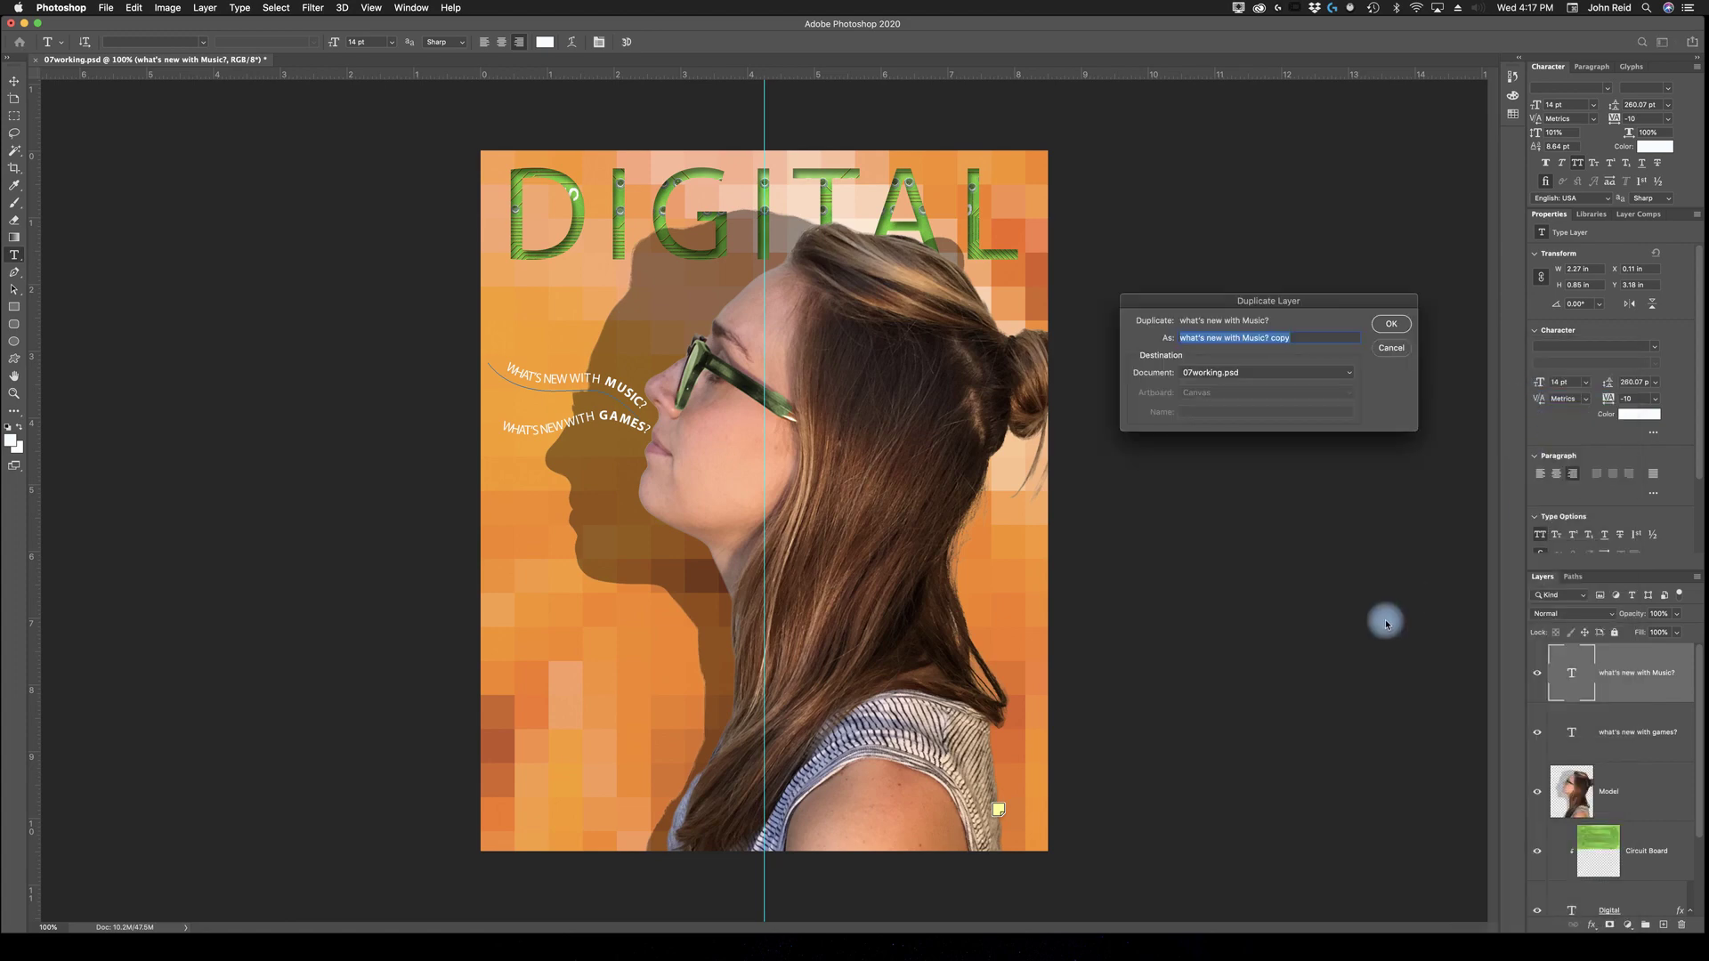
pyautogui.moveTo(1243, 337); pyautogui.dragTo(1295, 353)
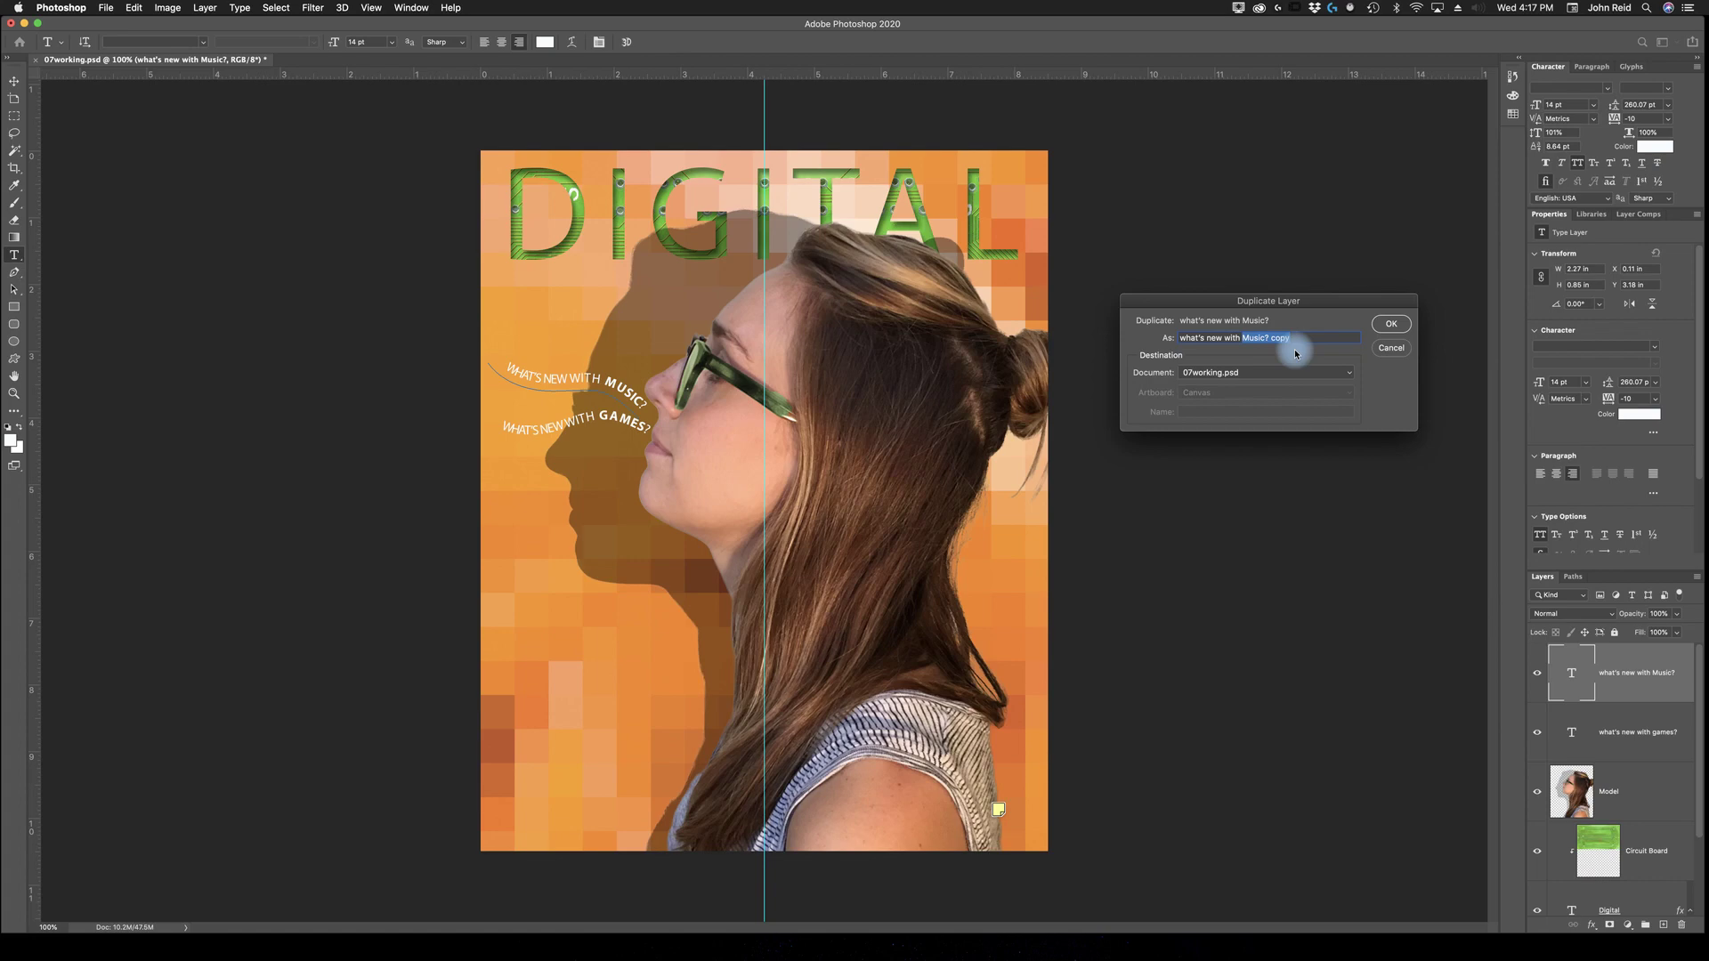
pyautogui.write('Phone')
pyautogui.click(1631, 953)
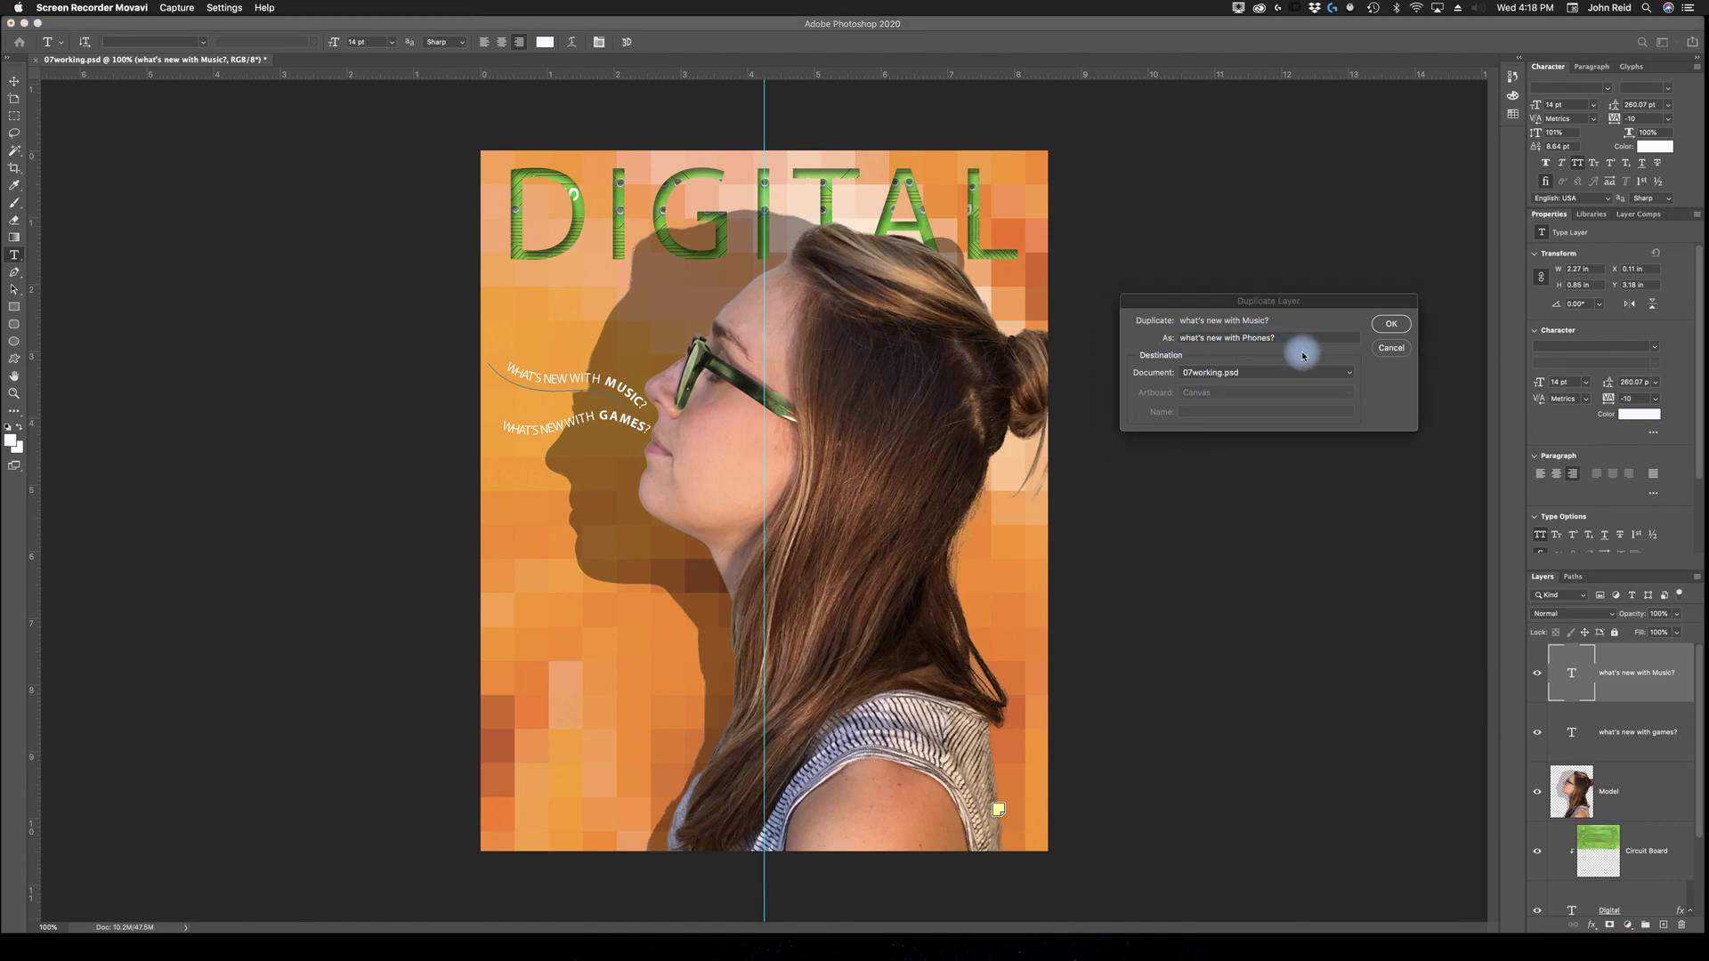
pyautogui.click(1393, 325)
pyautogui.click(1395, 326)
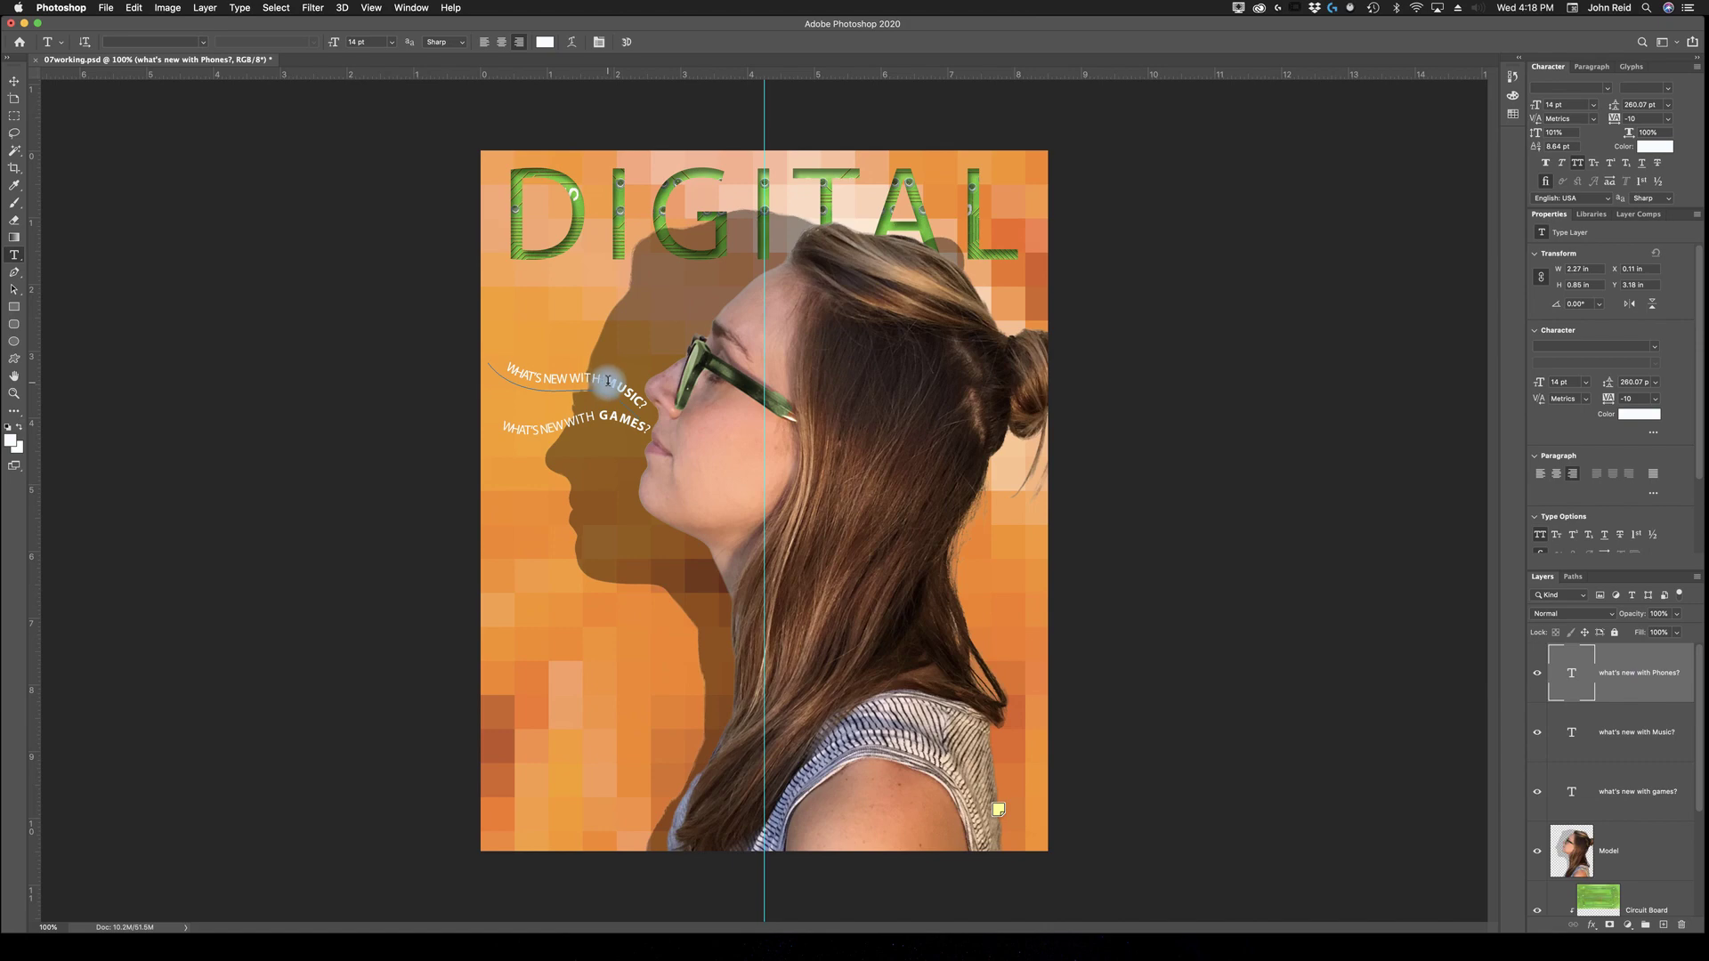
# Replace the word MUSIC with PHONES in the duplicated text line
pyautogui.moveTo(606, 381); pyautogui.dragTo(642, 400)
pyautogui.write('hone')
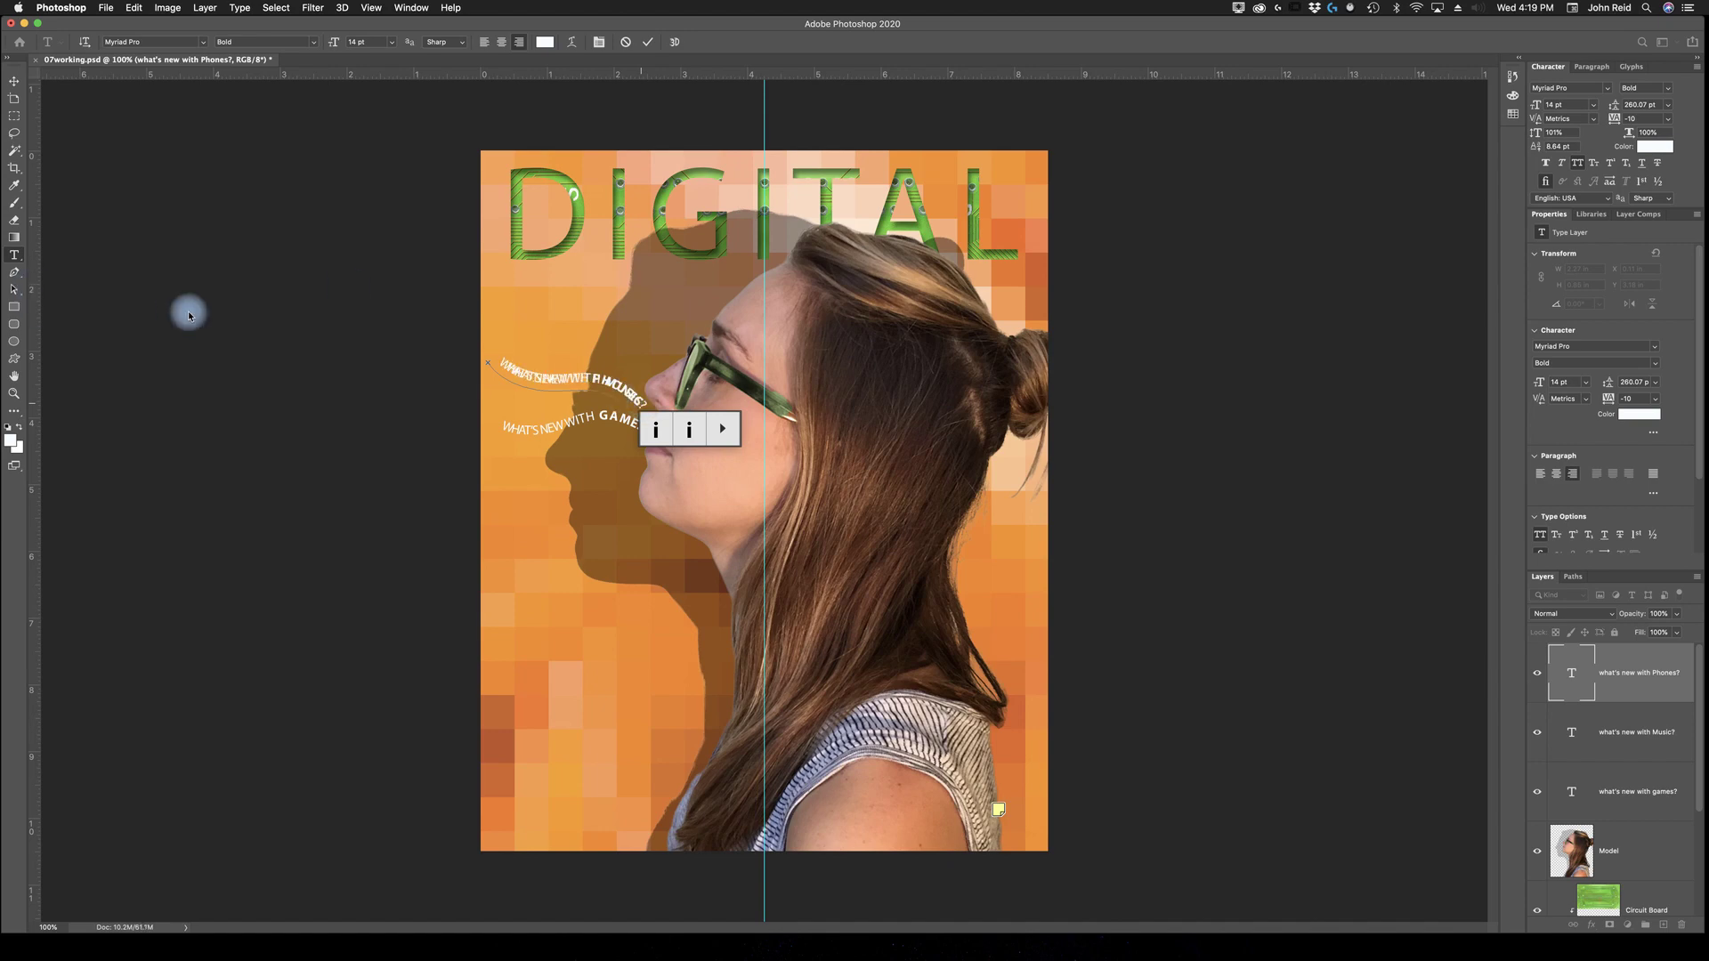
# Rotate the PHONES text path about 29° counterclockwise and place it below the GAMES line, ending beside the model's lips
pyautogui.click(132, 8)
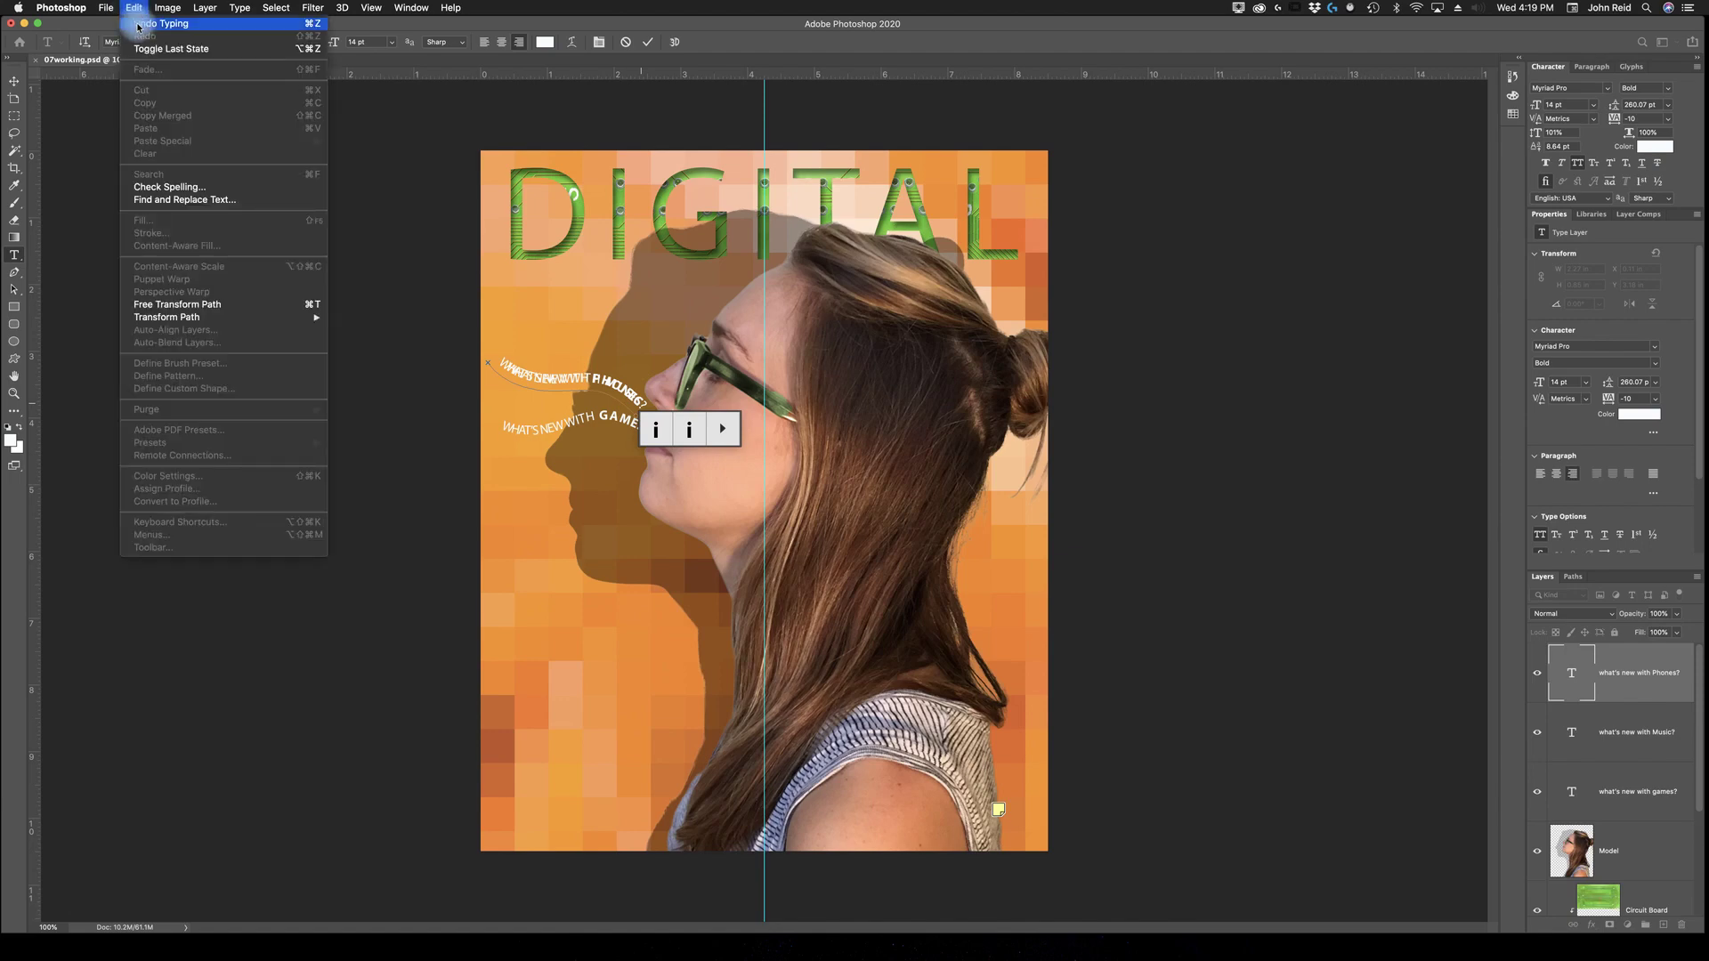
pyautogui.click(194, 308)
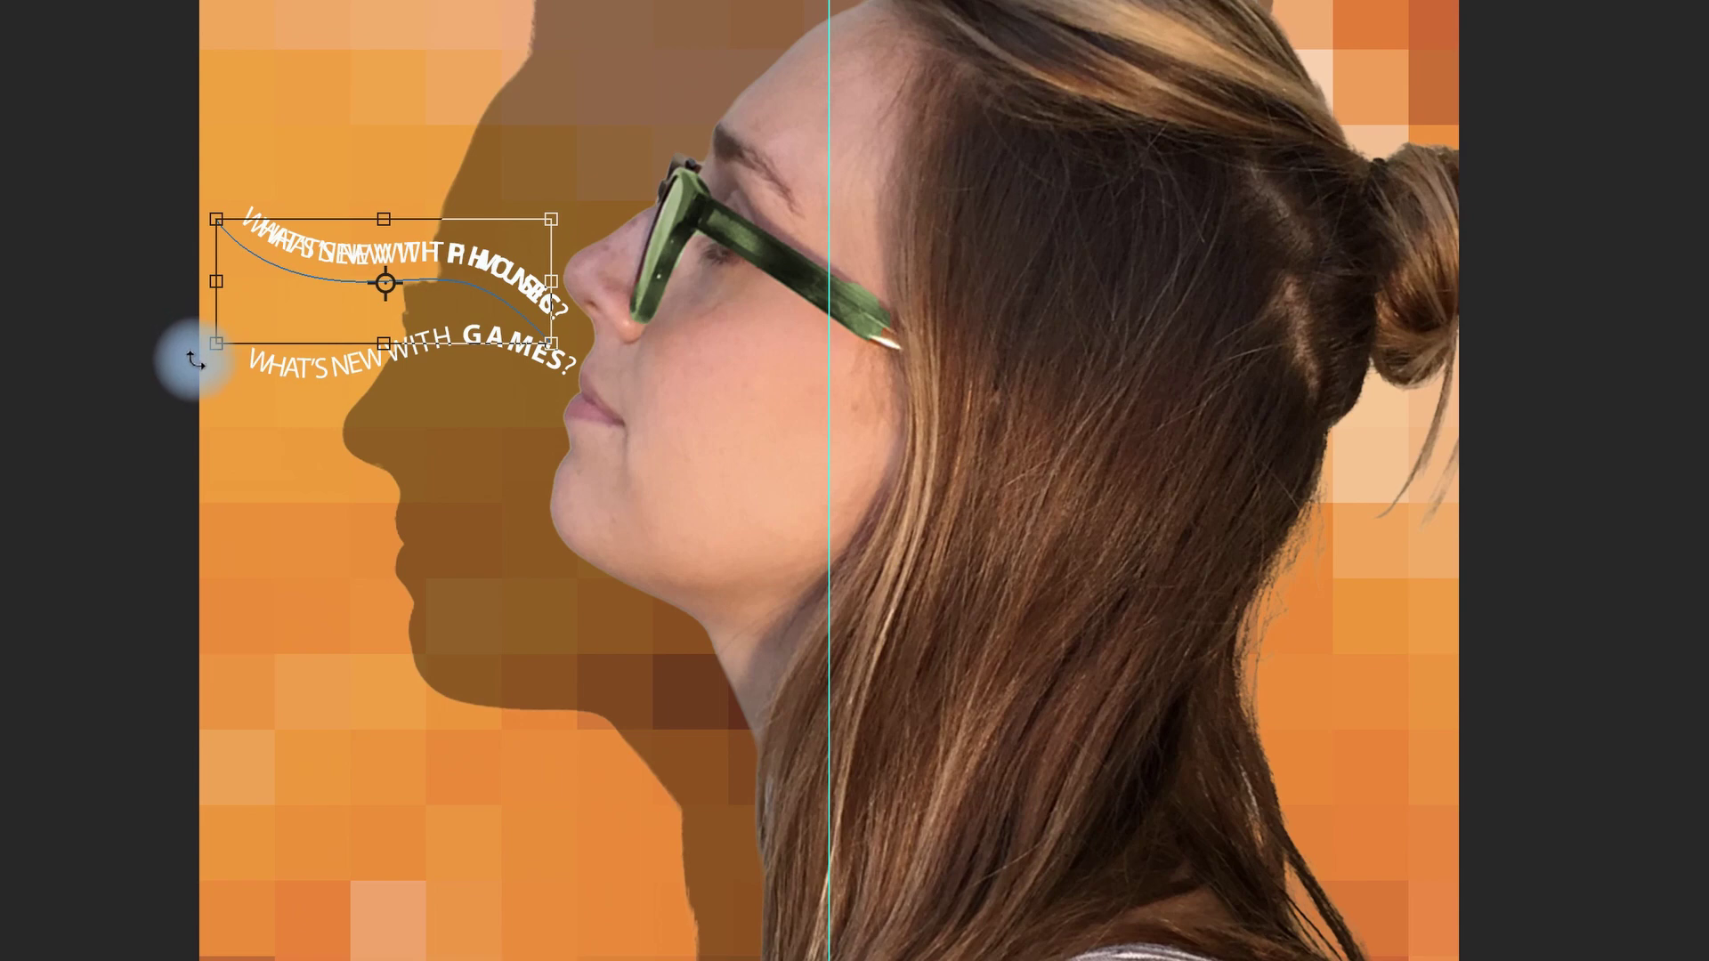
pyautogui.moveTo(194, 360); pyautogui.dragTo(211, 414)
pyautogui.moveTo(457, 305); pyautogui.dragTo(454, 456)
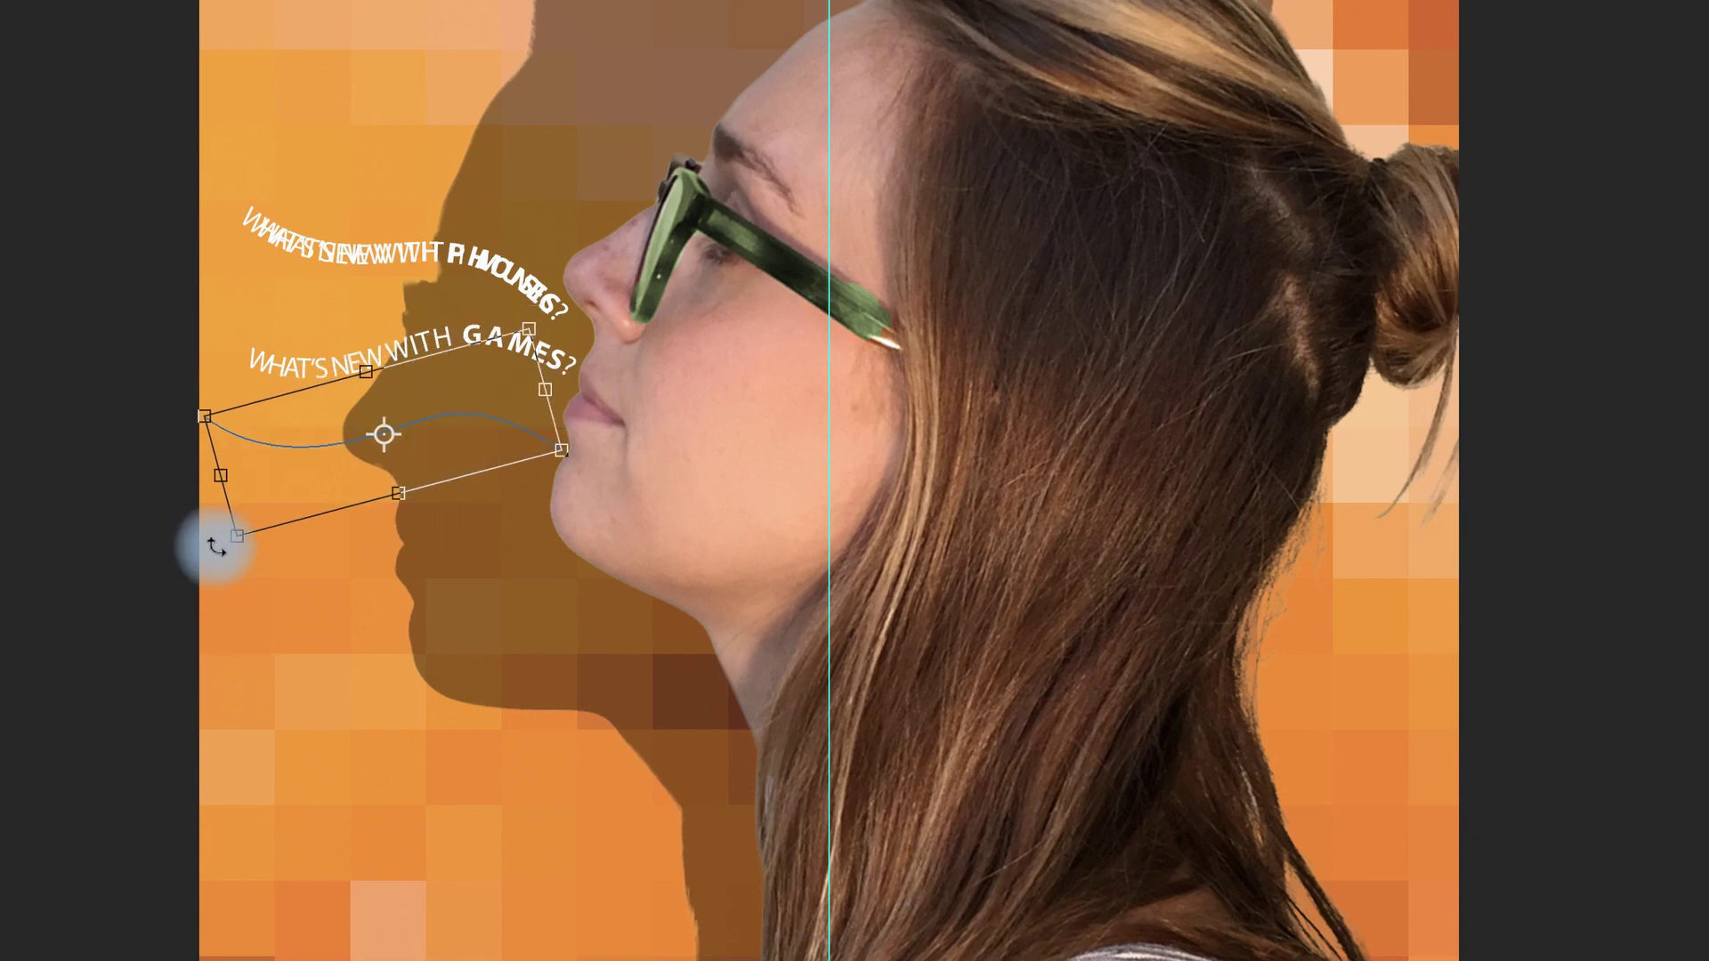
pyautogui.moveTo(217, 547); pyautogui.dragTo(240, 597)
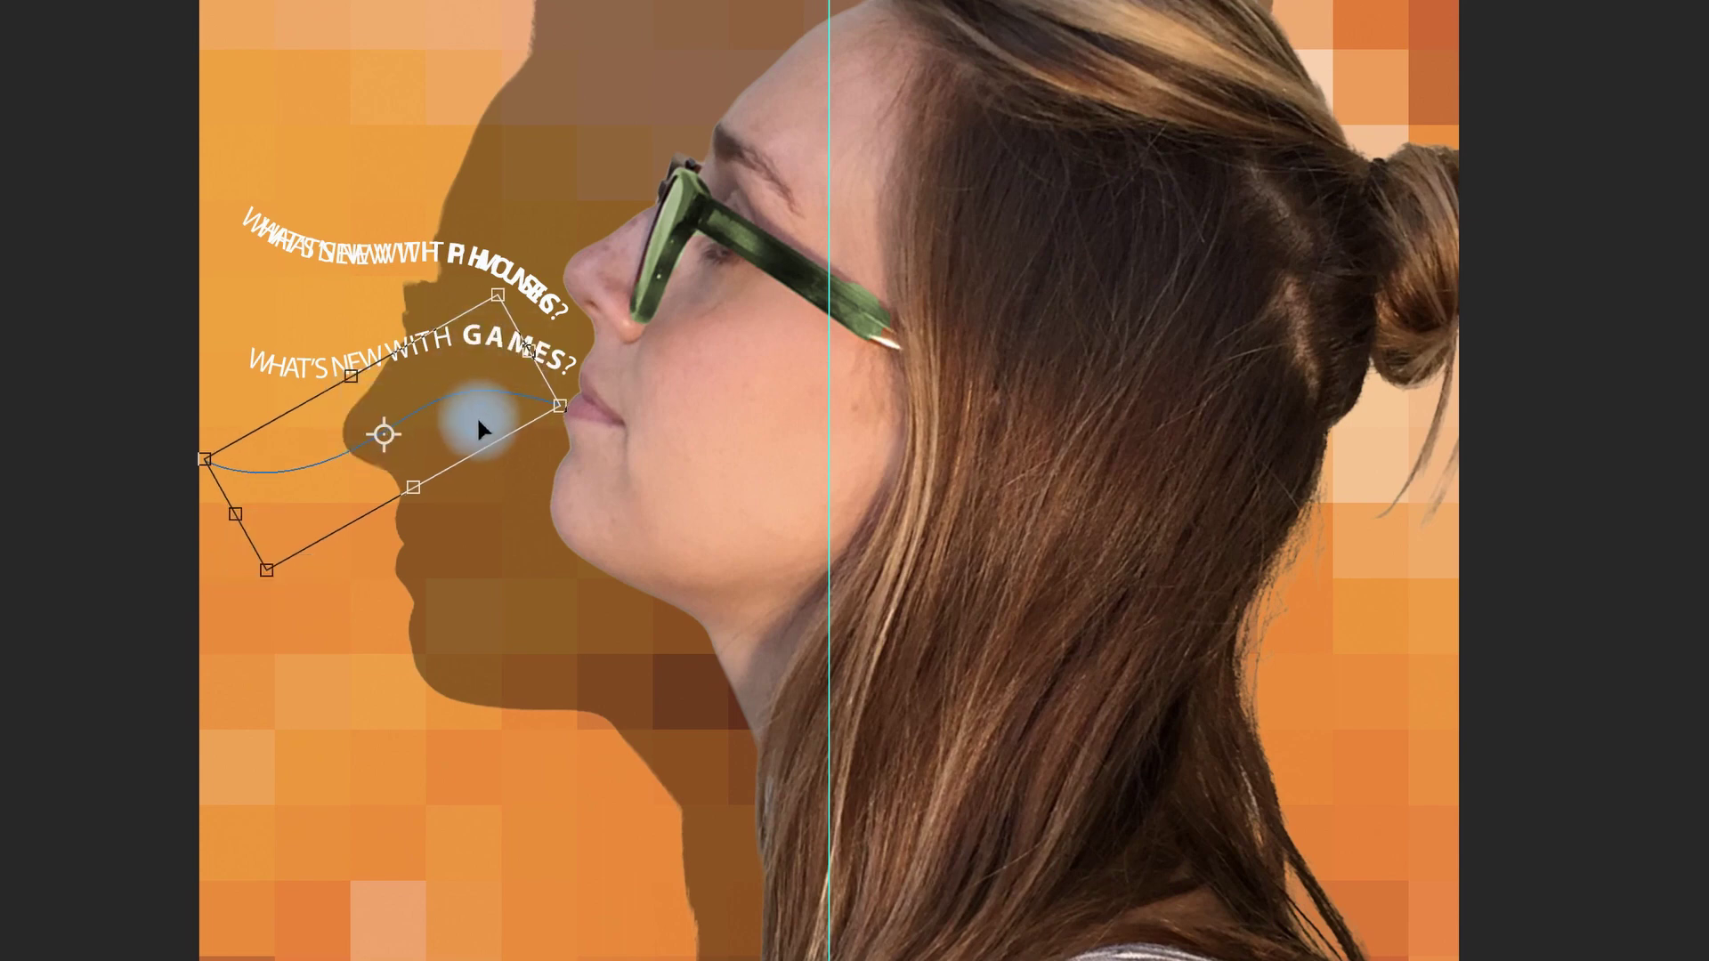
pyautogui.moveTo(486, 420); pyautogui.dragTo(484, 431)
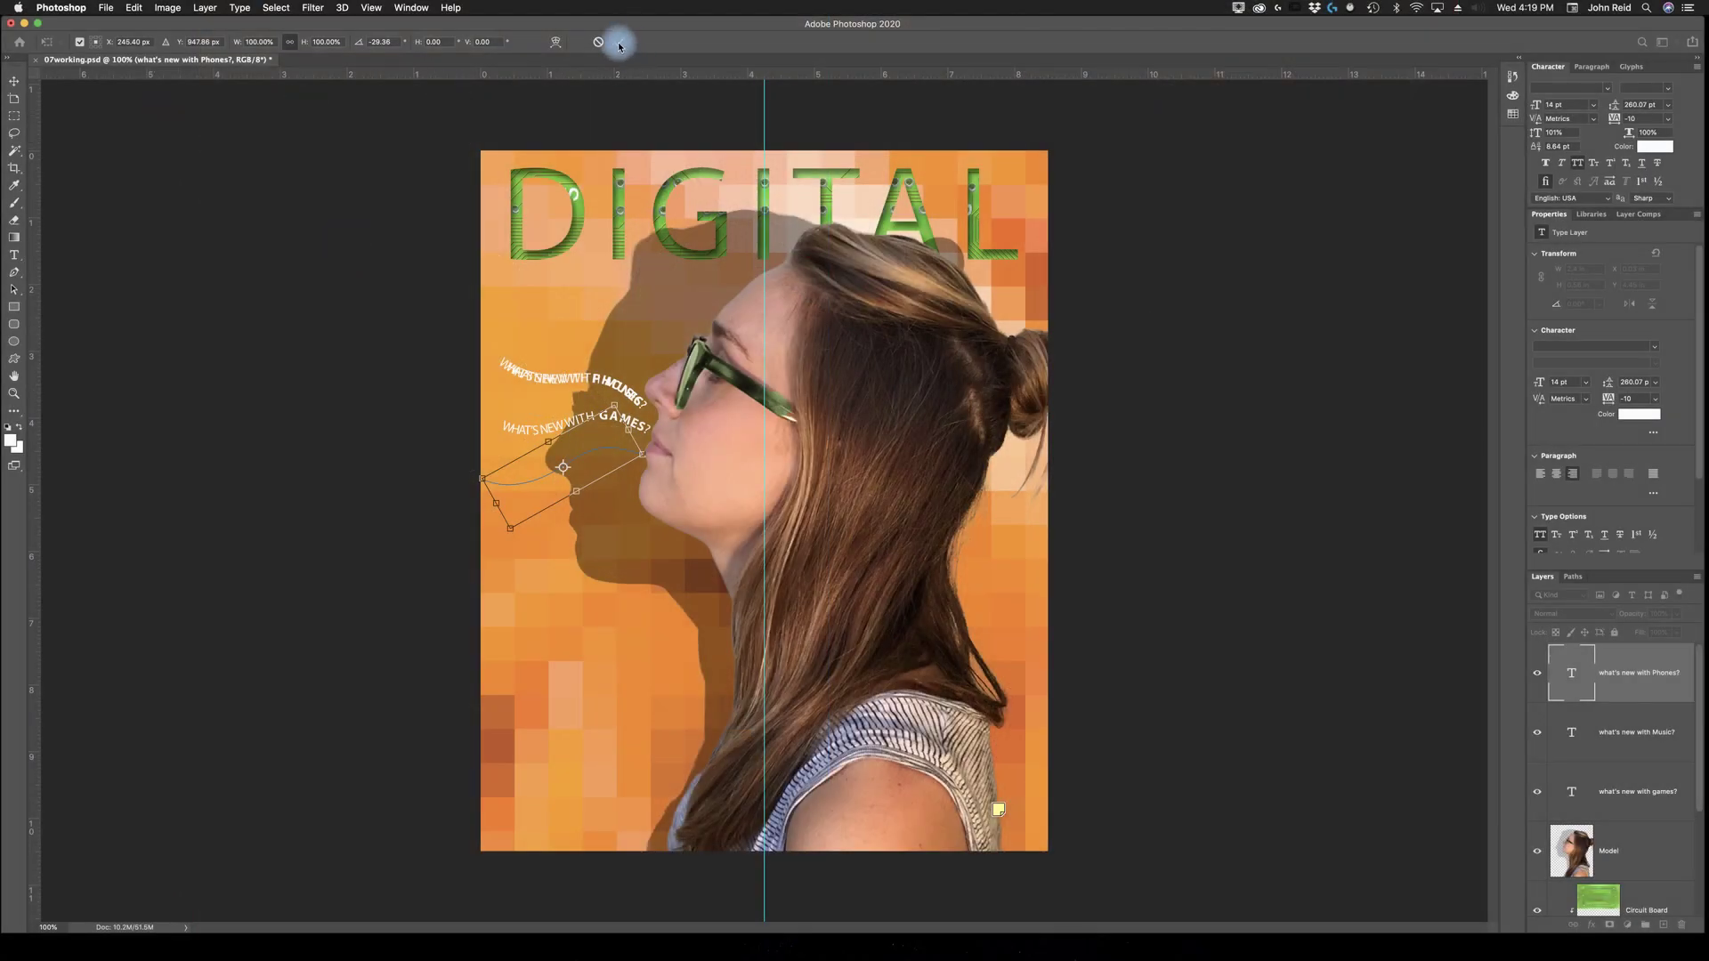
pyautogui.click(619, 43)
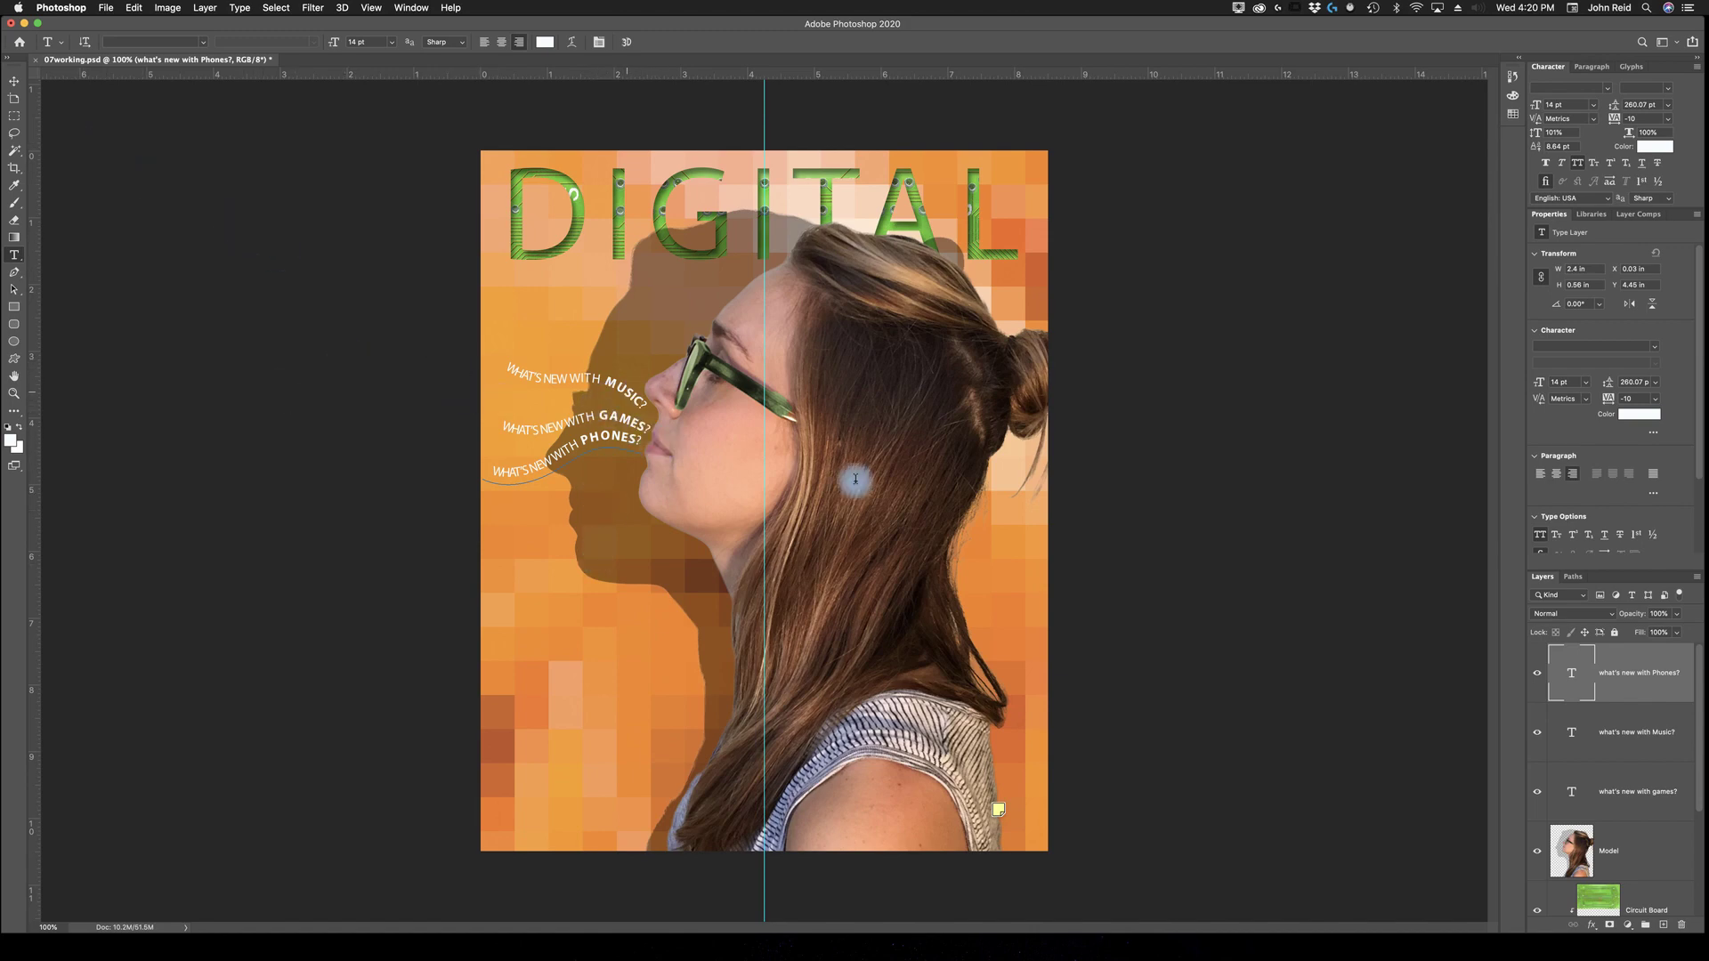
# Move the "what's new with Music?" text layer slightly down toward the GAMES line
pyautogui.click(1640, 717)
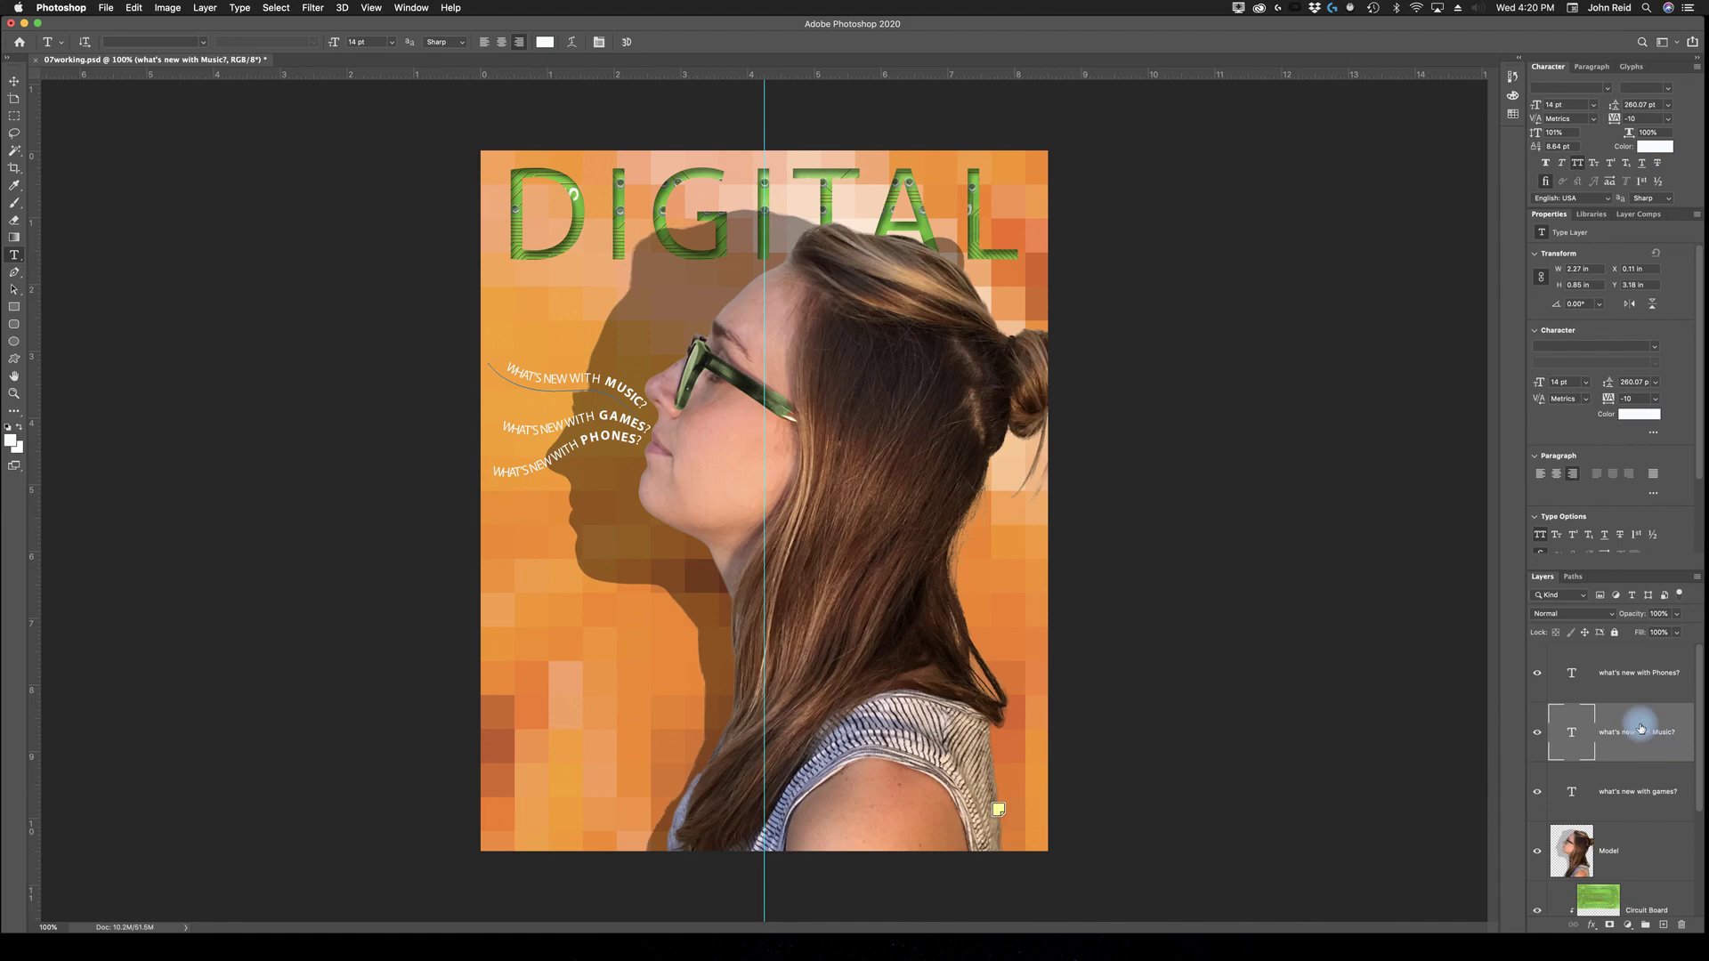
pyautogui.click(14, 81)
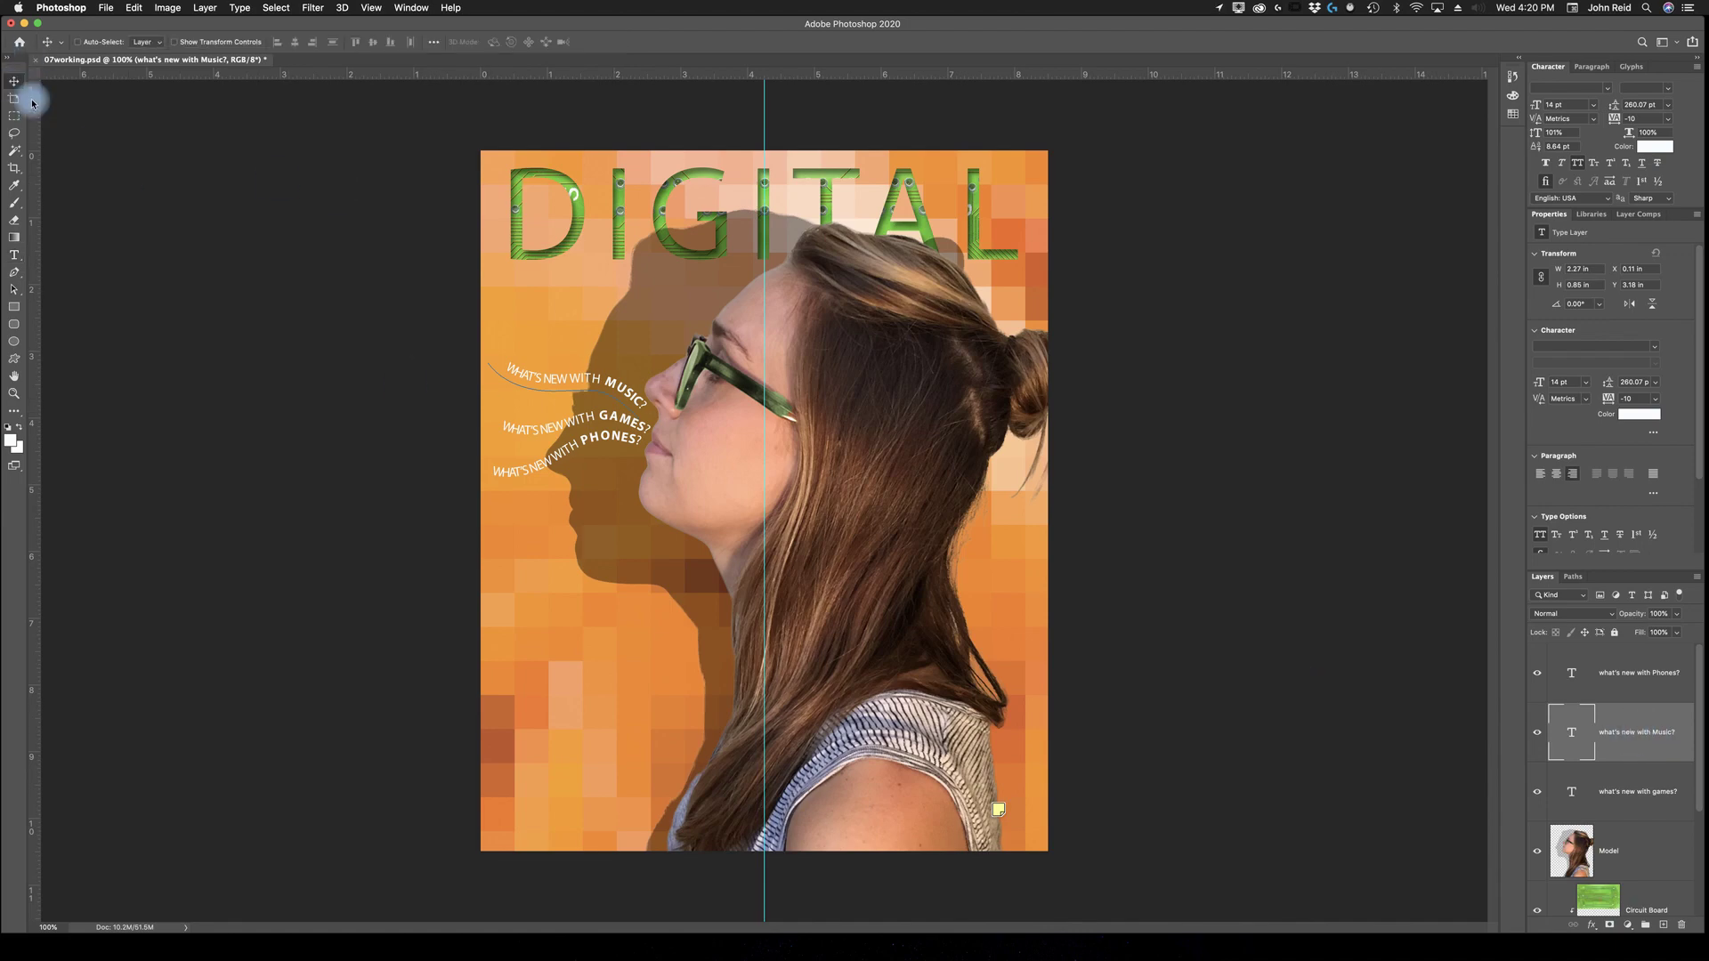
pyautogui.moveTo(566, 393); pyautogui.dragTo(569, 394)
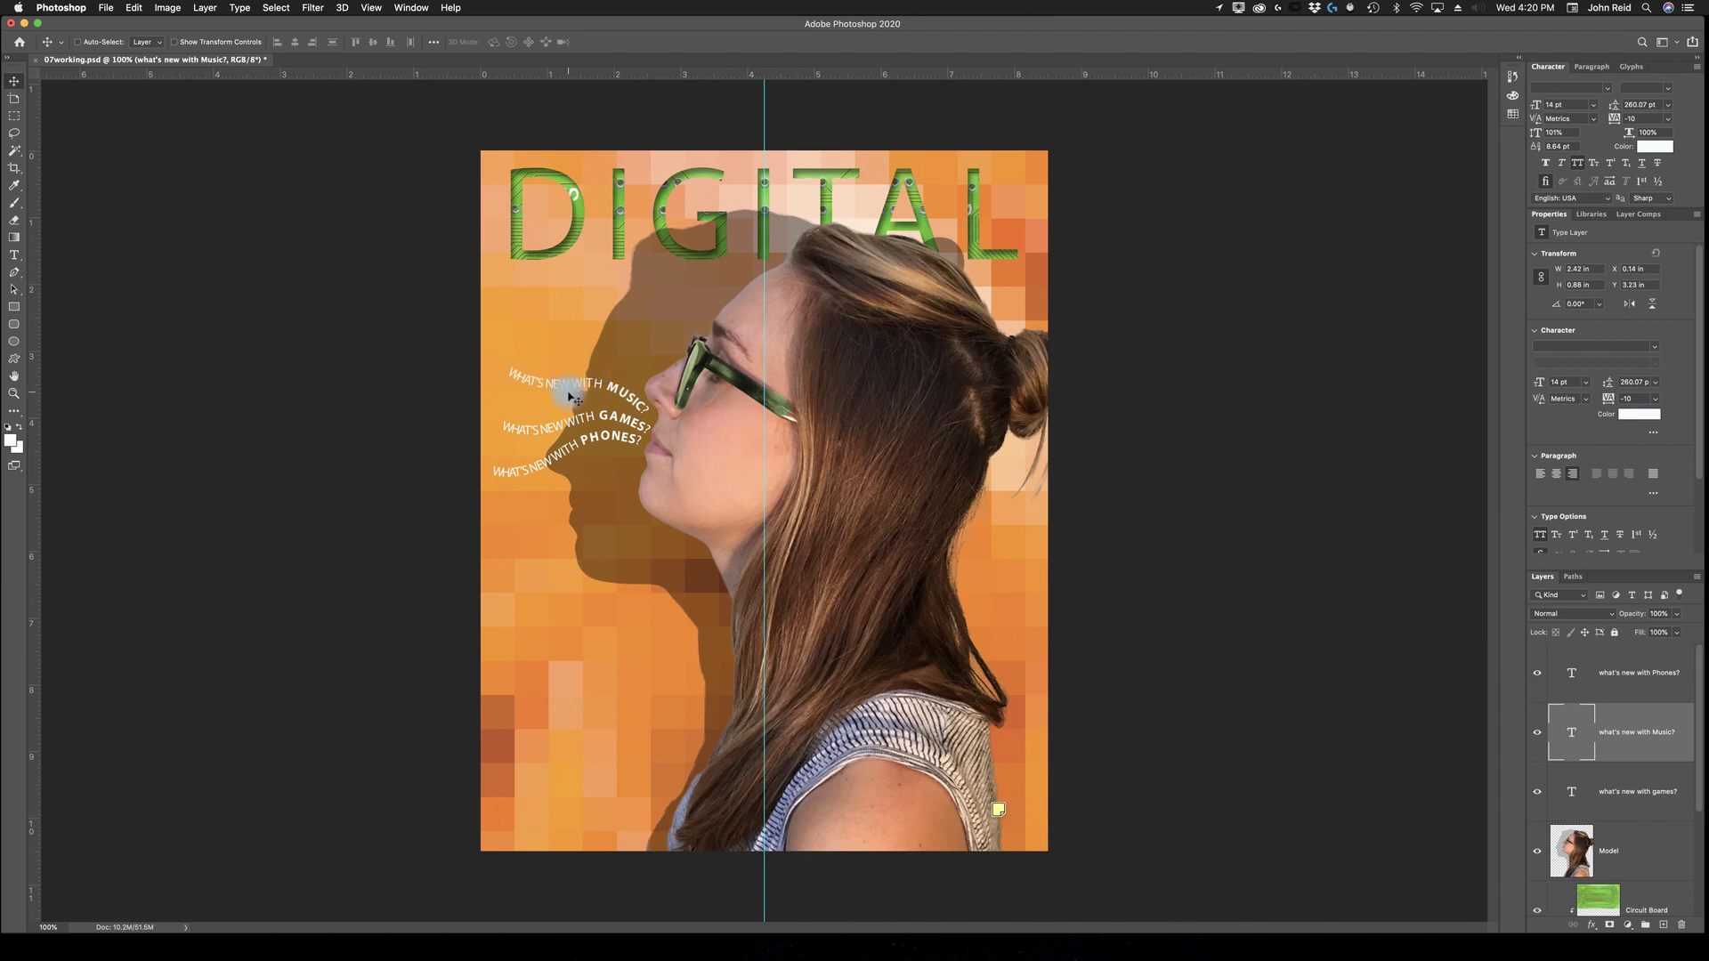
# Rotate the MUSIC text line by -4° and shift it slightly down using transform controls, hiding the controls when done
pyautogui.click(174, 42)
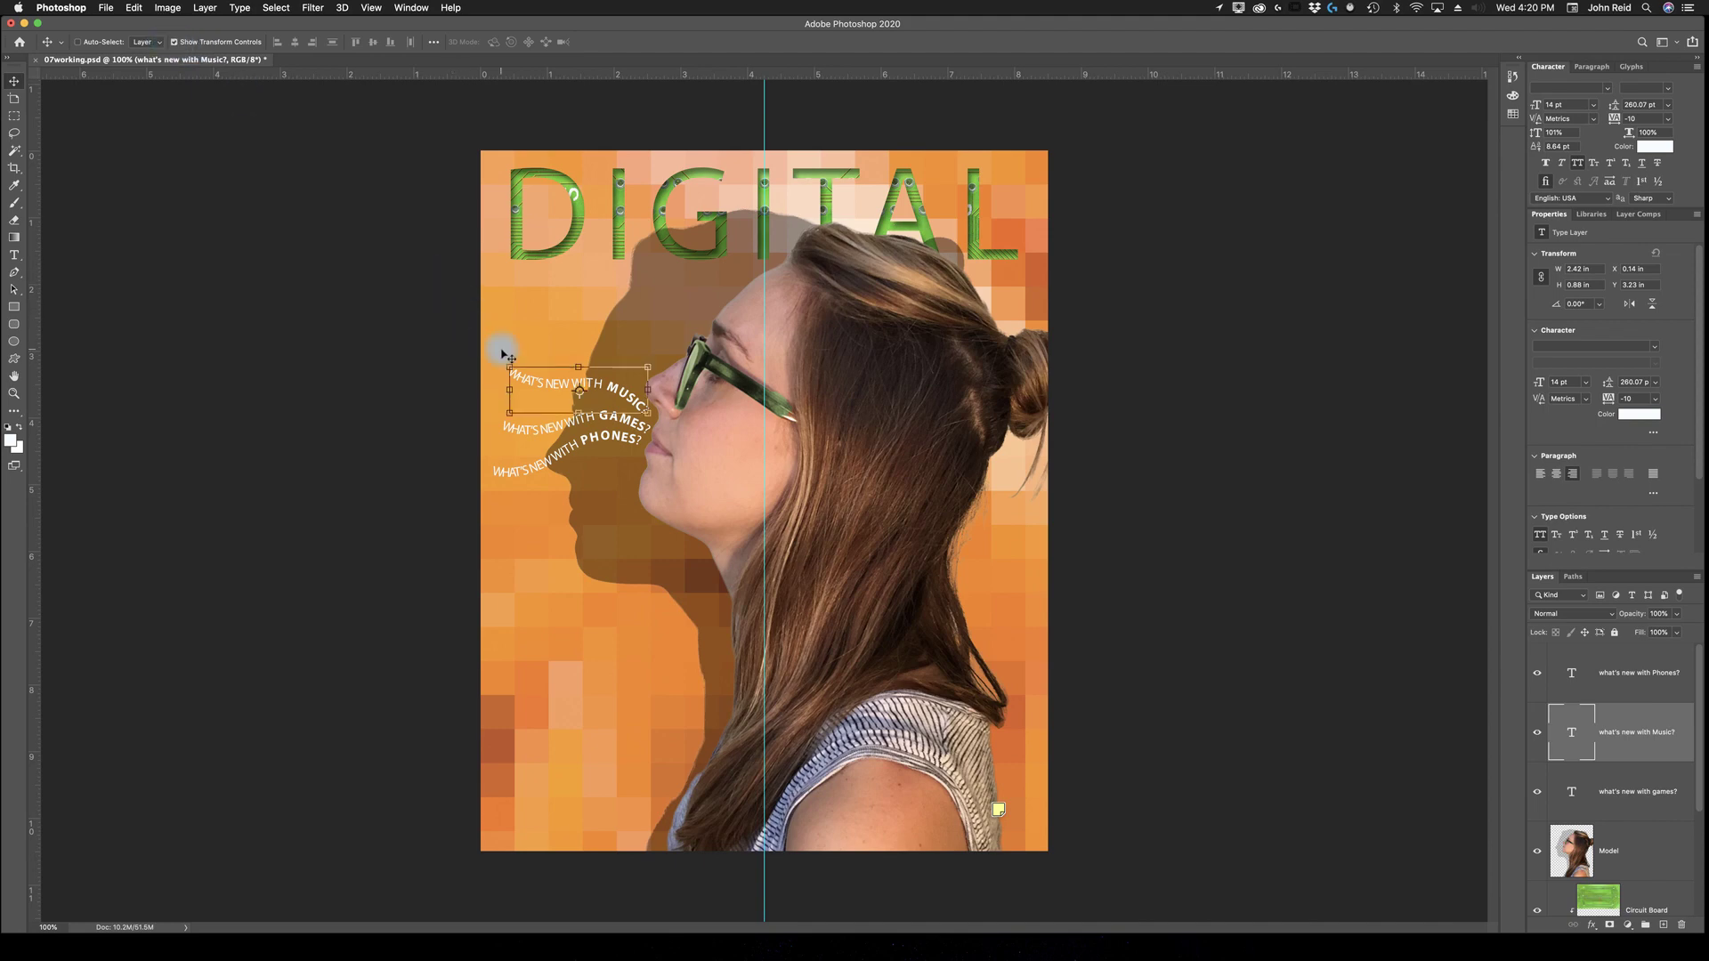
pyautogui.moveTo(504, 358); pyautogui.dragTo(501, 360)
pyautogui.press('super+z')
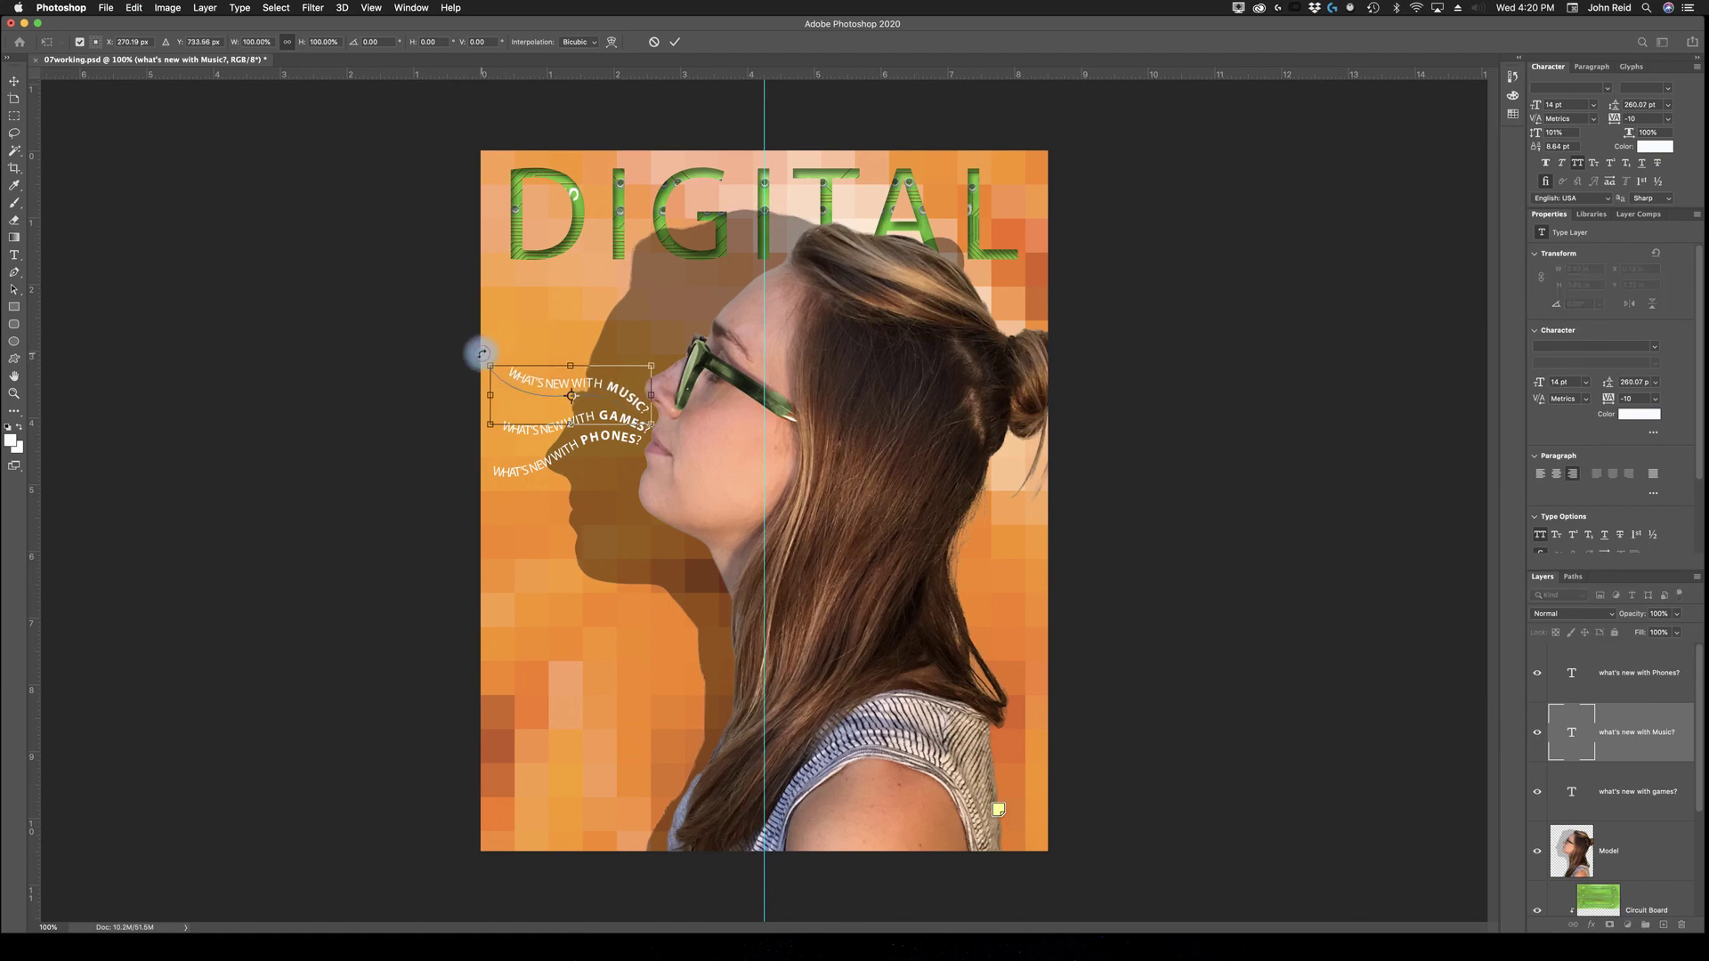
pyautogui.moveTo(480, 354); pyautogui.dragTo(527, 407)
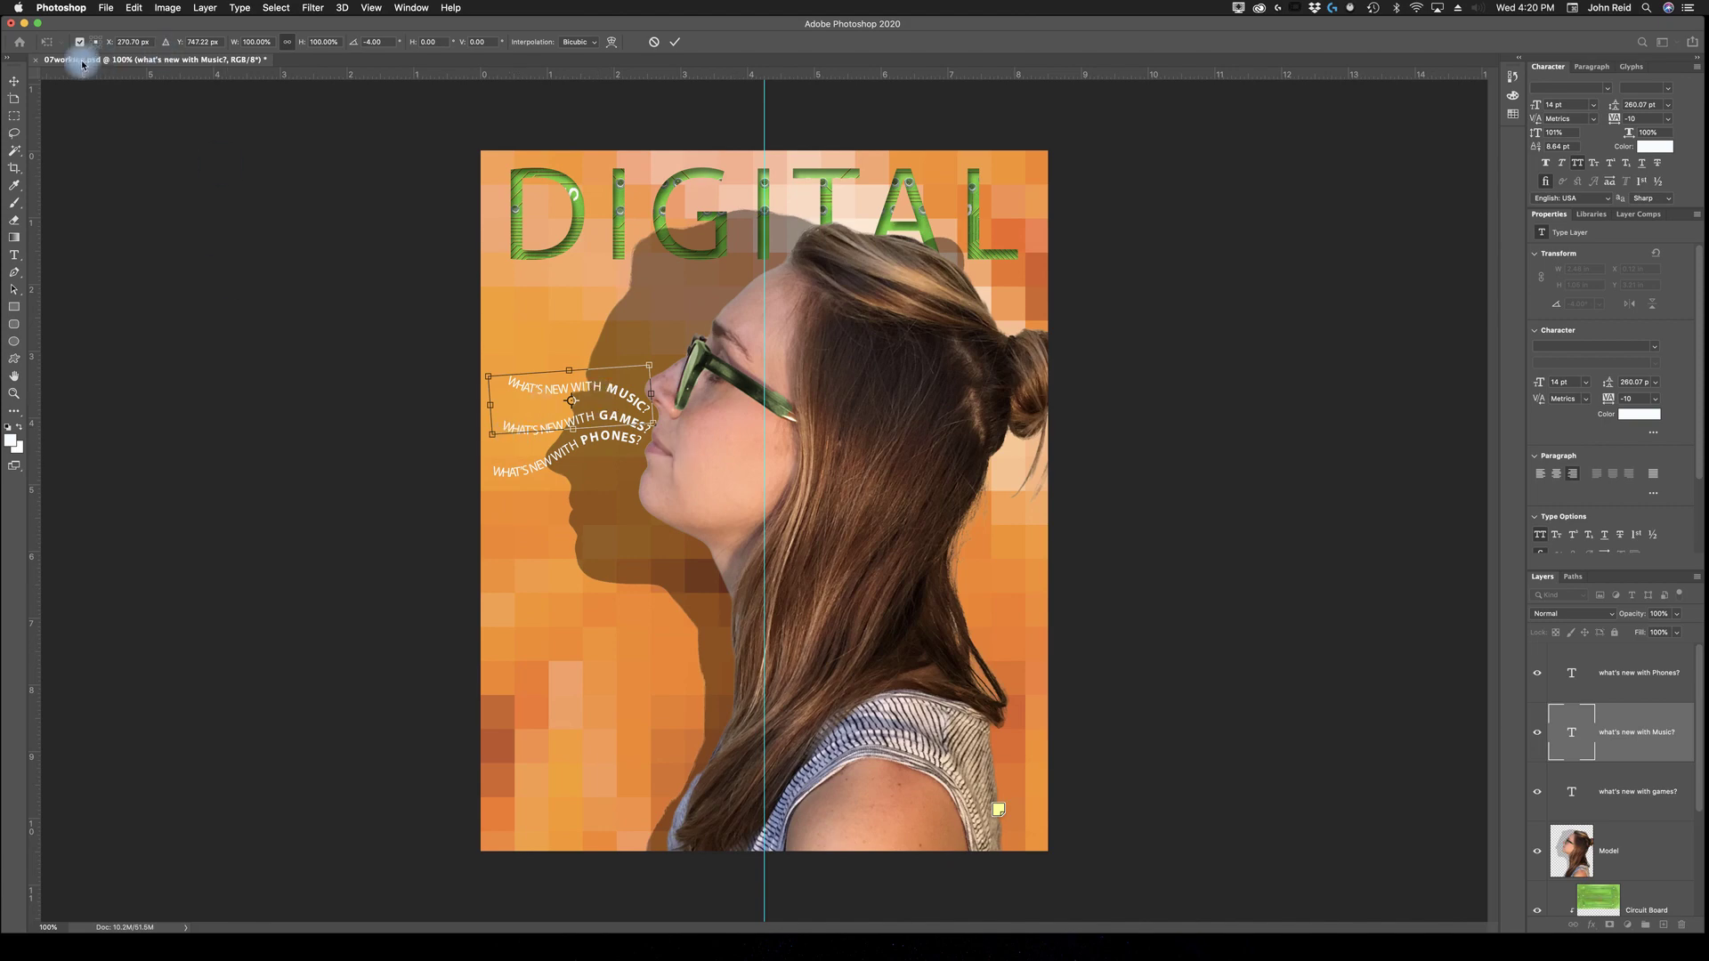
pyautogui.click(674, 44)
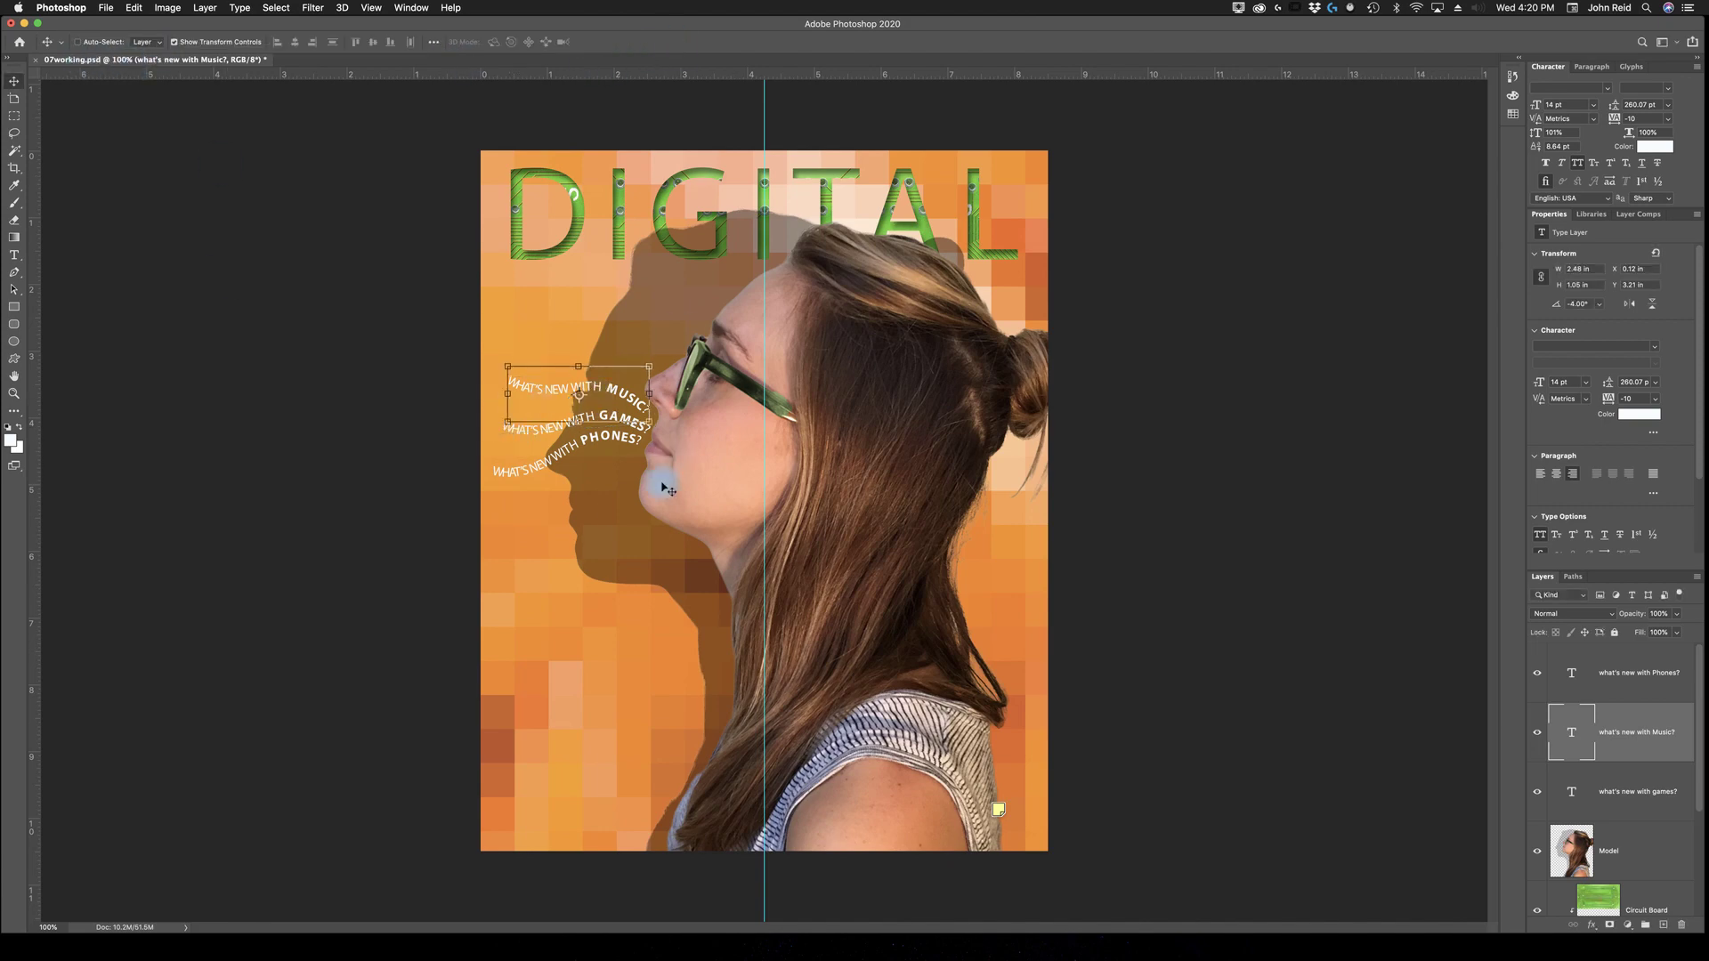
pyautogui.click(174, 42)
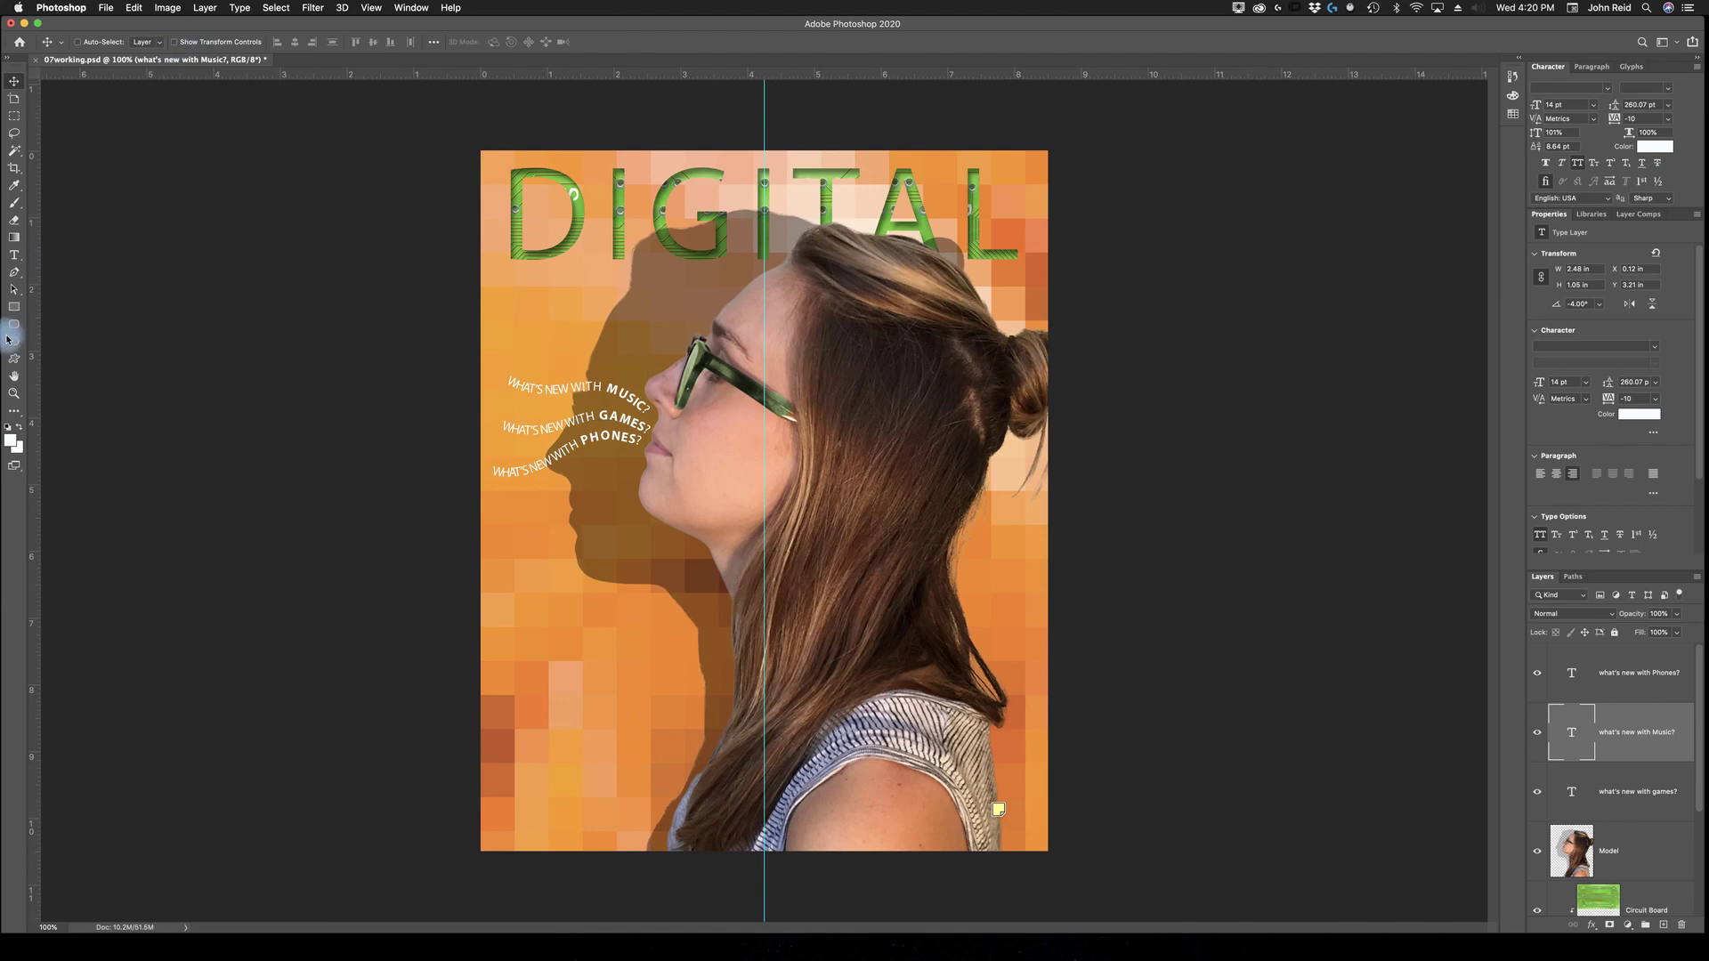
# Open the Warp Text settings for the "what's new with games?" layer and choose the Wave style
pyautogui.click(15, 258)
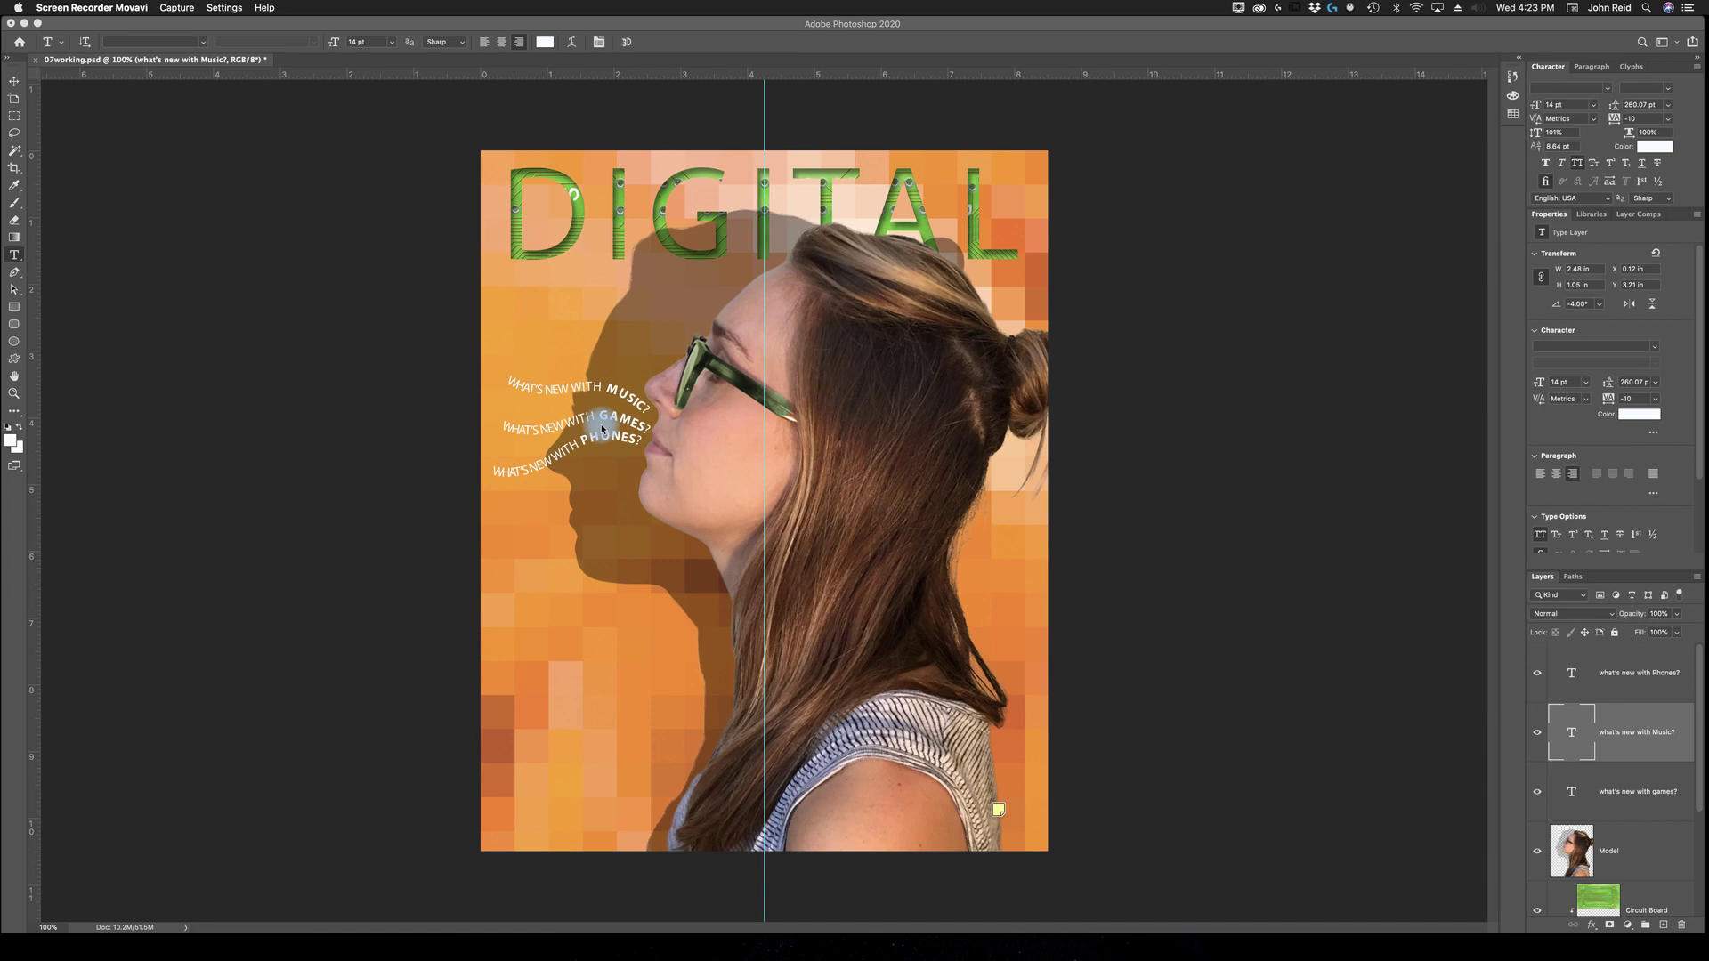
pyautogui.press('super+z')
pyautogui.click(619, 391)
pyautogui.press('z')
pyautogui.click(619, 436)
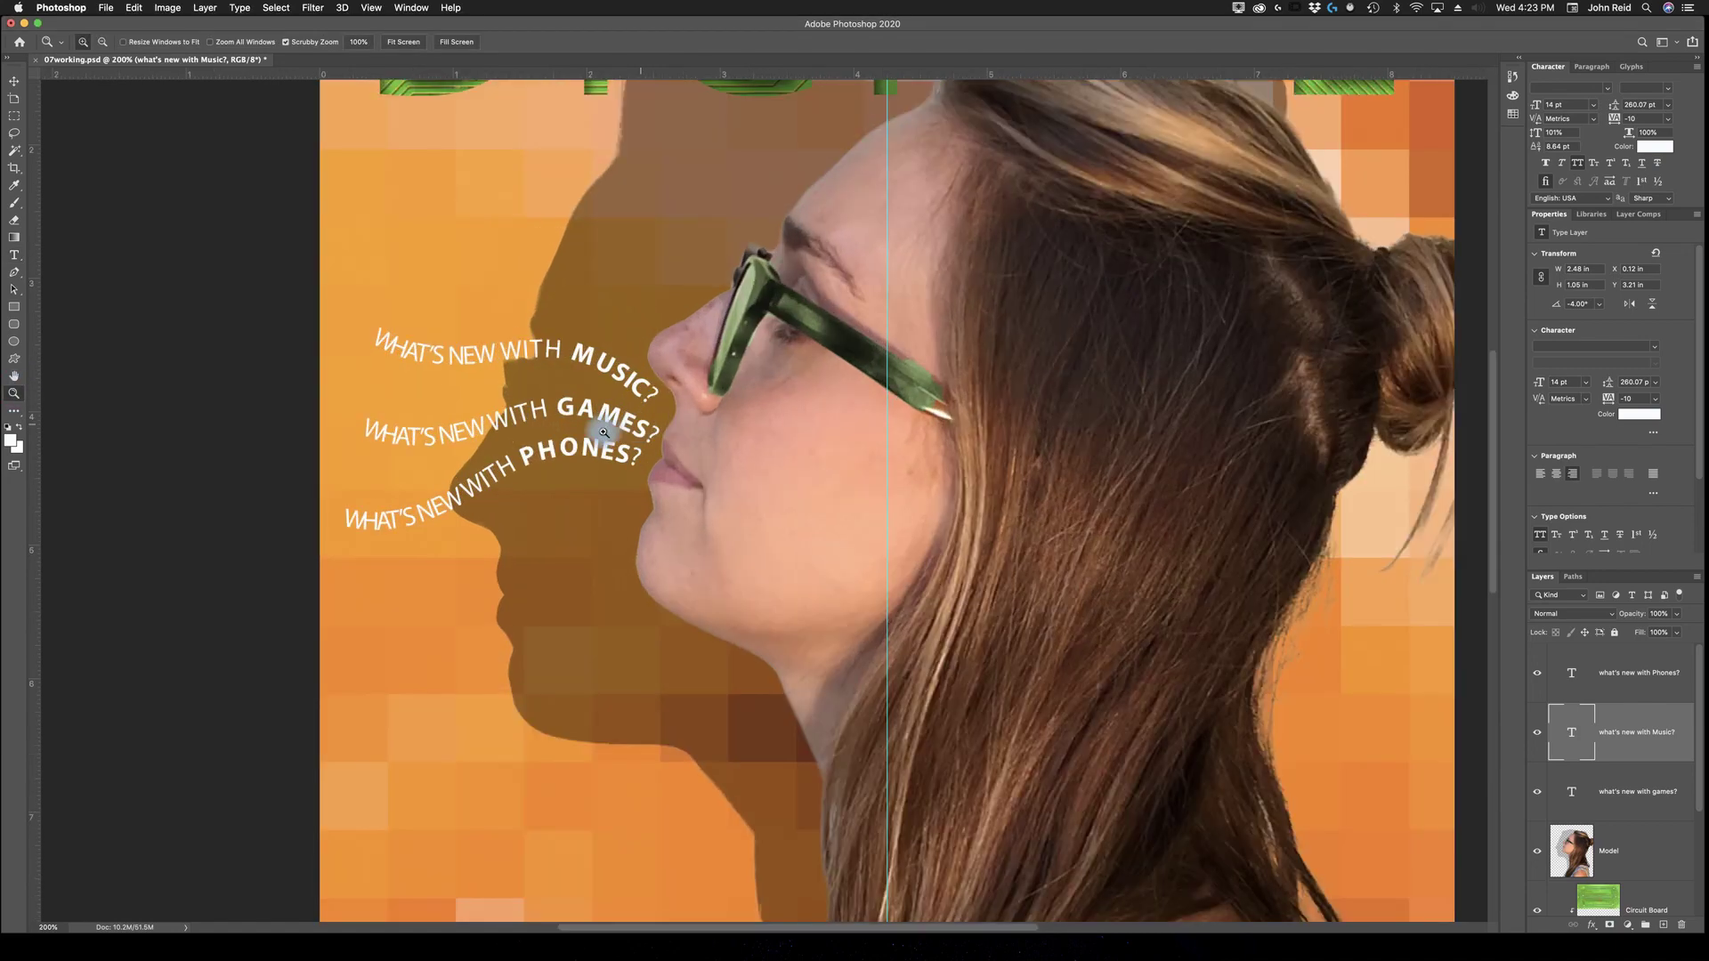
pyautogui.moveTo(708, 464); pyautogui.dragTo(843, 488)
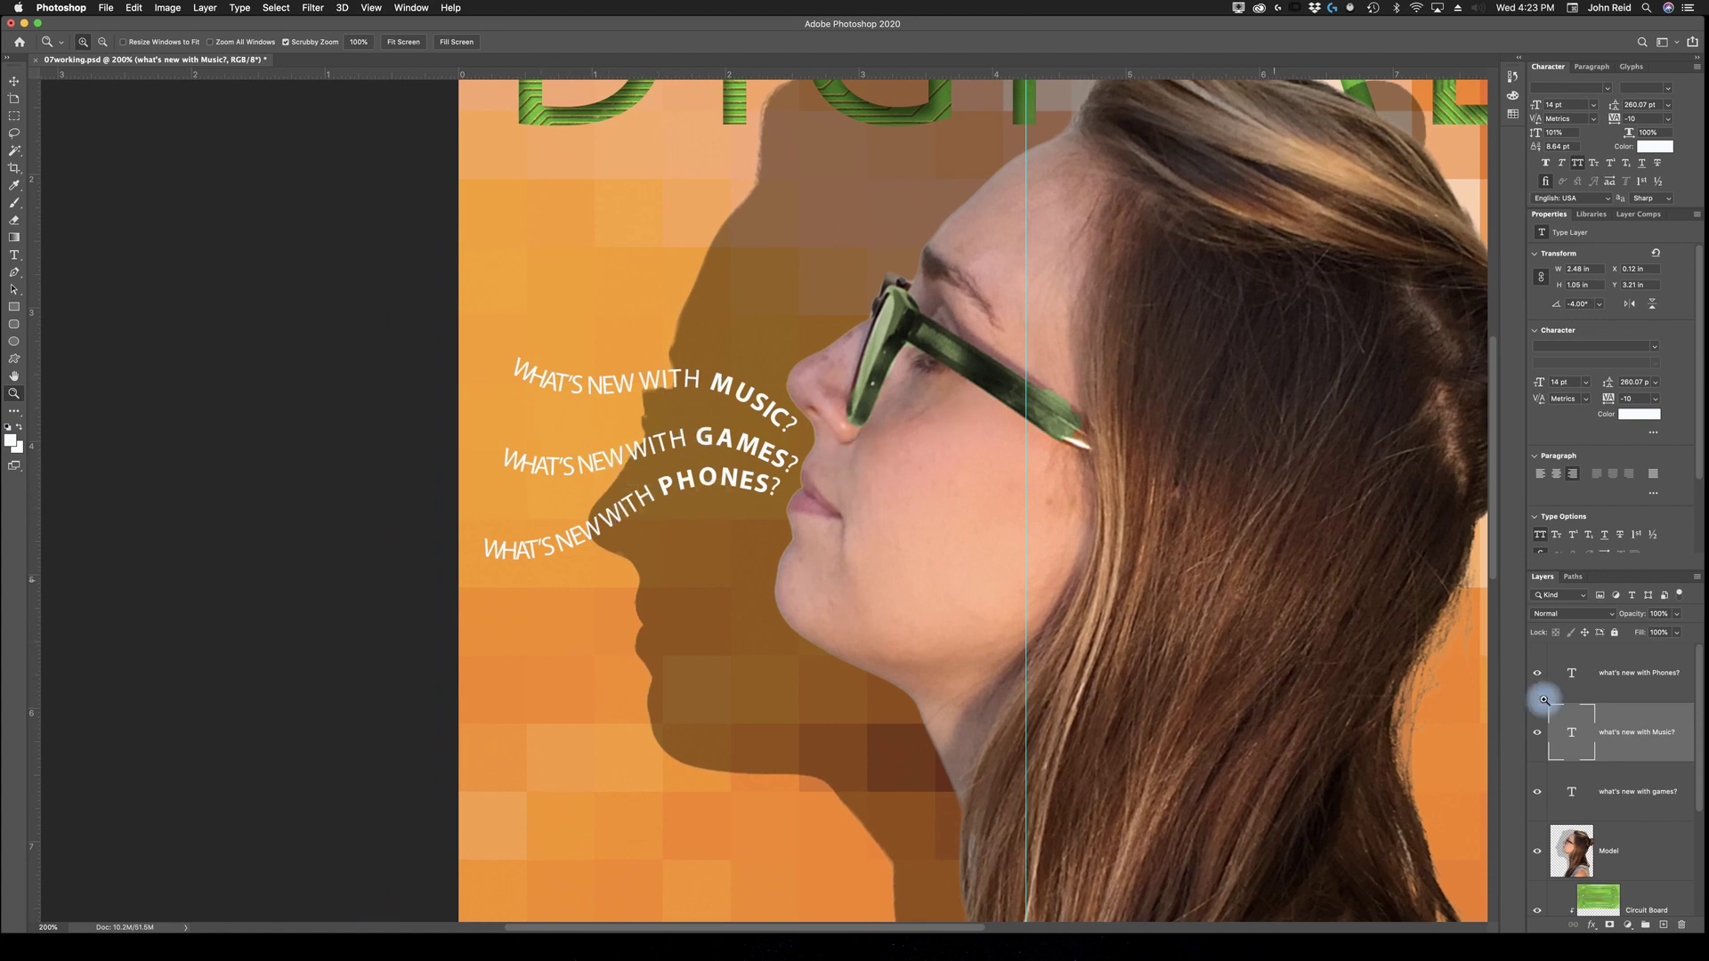
pyautogui.click(1628, 800)
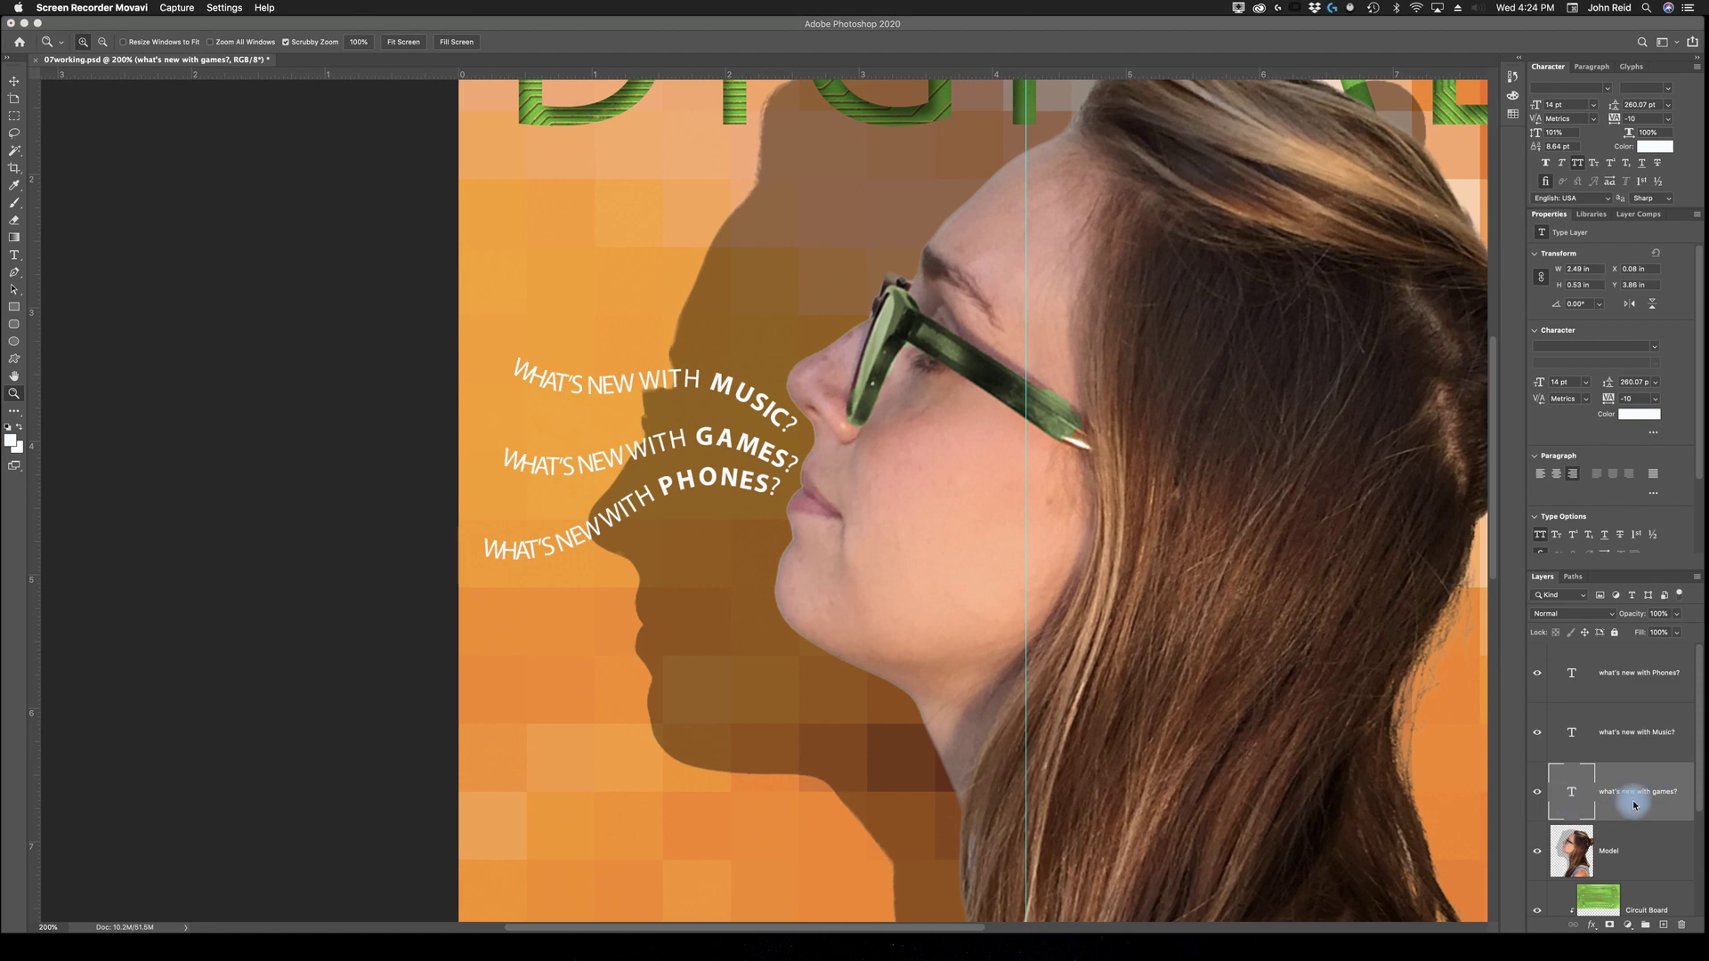
pyautogui.rightClick(1653, 807)
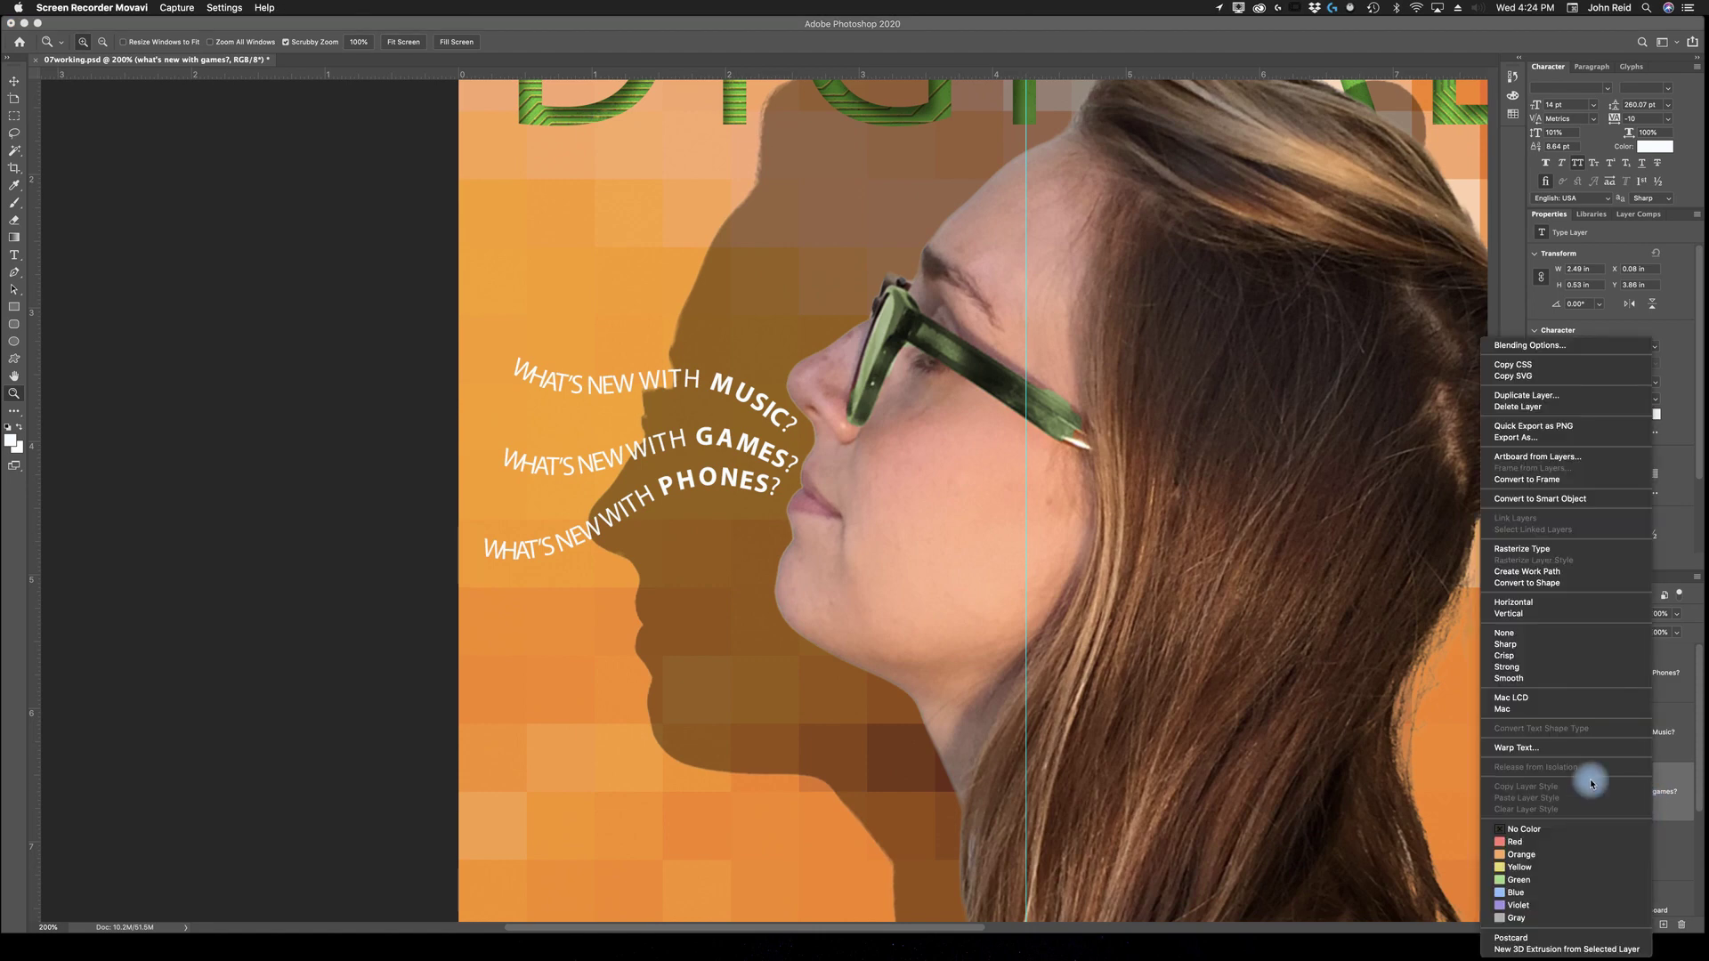
pyautogui.click(1524, 747)
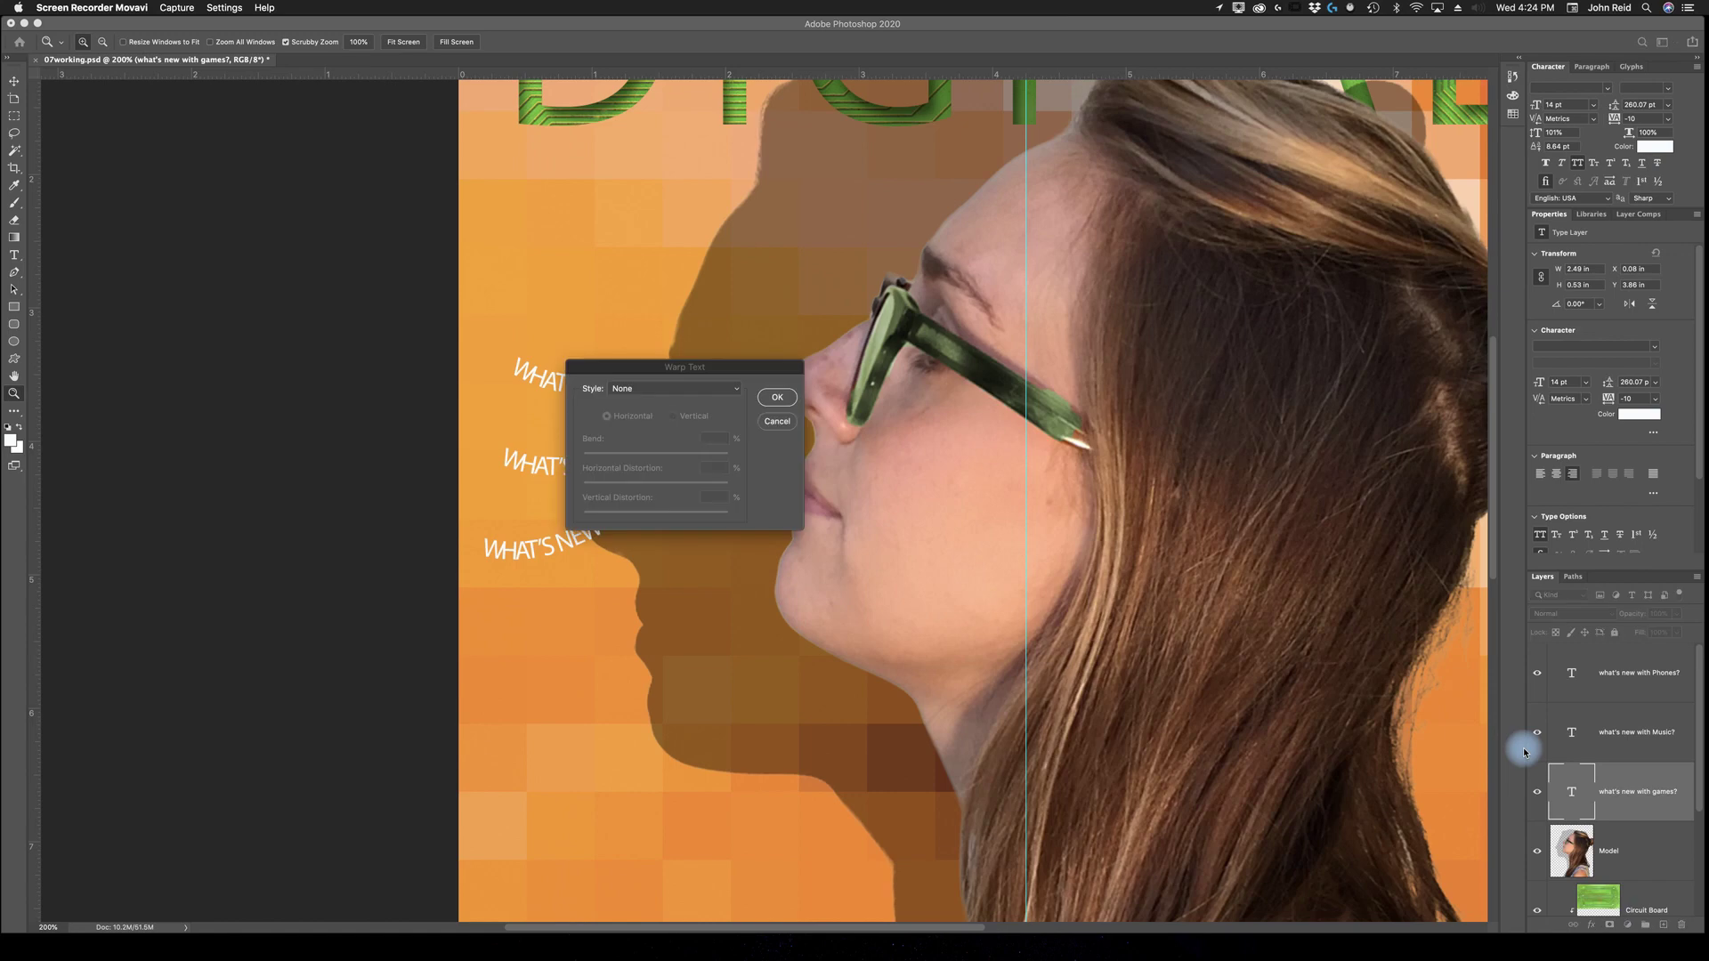
pyautogui.moveTo(743, 372); pyautogui.dragTo(1036, 378)
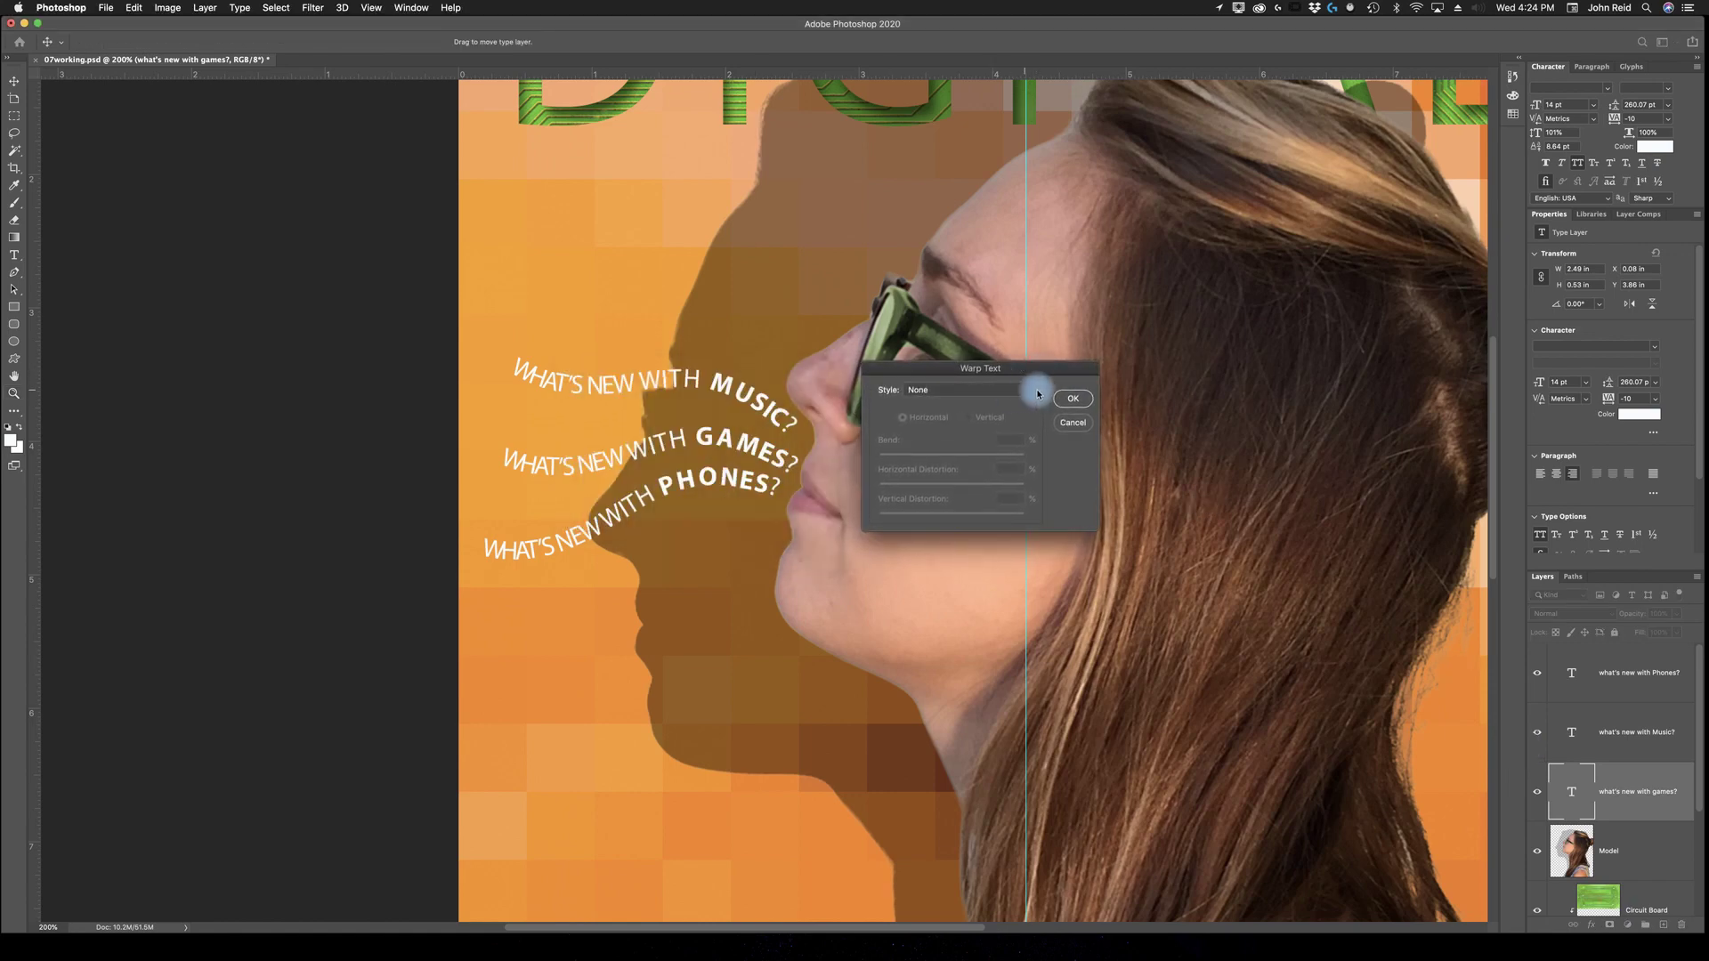
pyautogui.click(1035, 394)
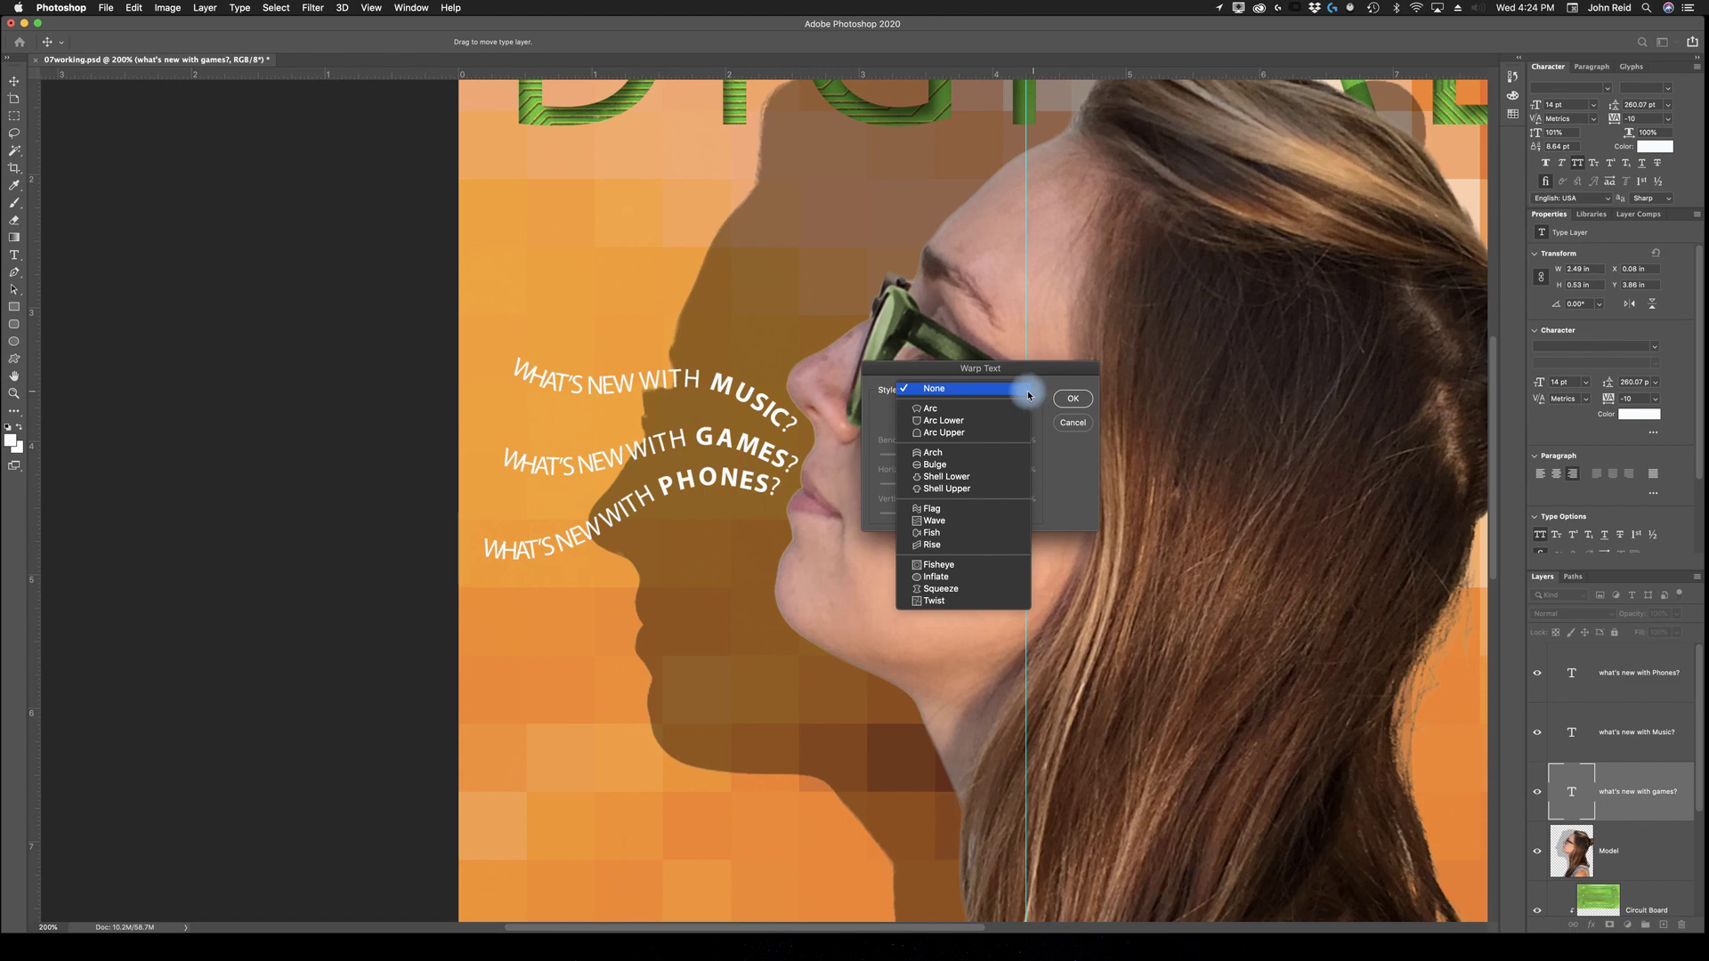
pyautogui.click(936, 521)
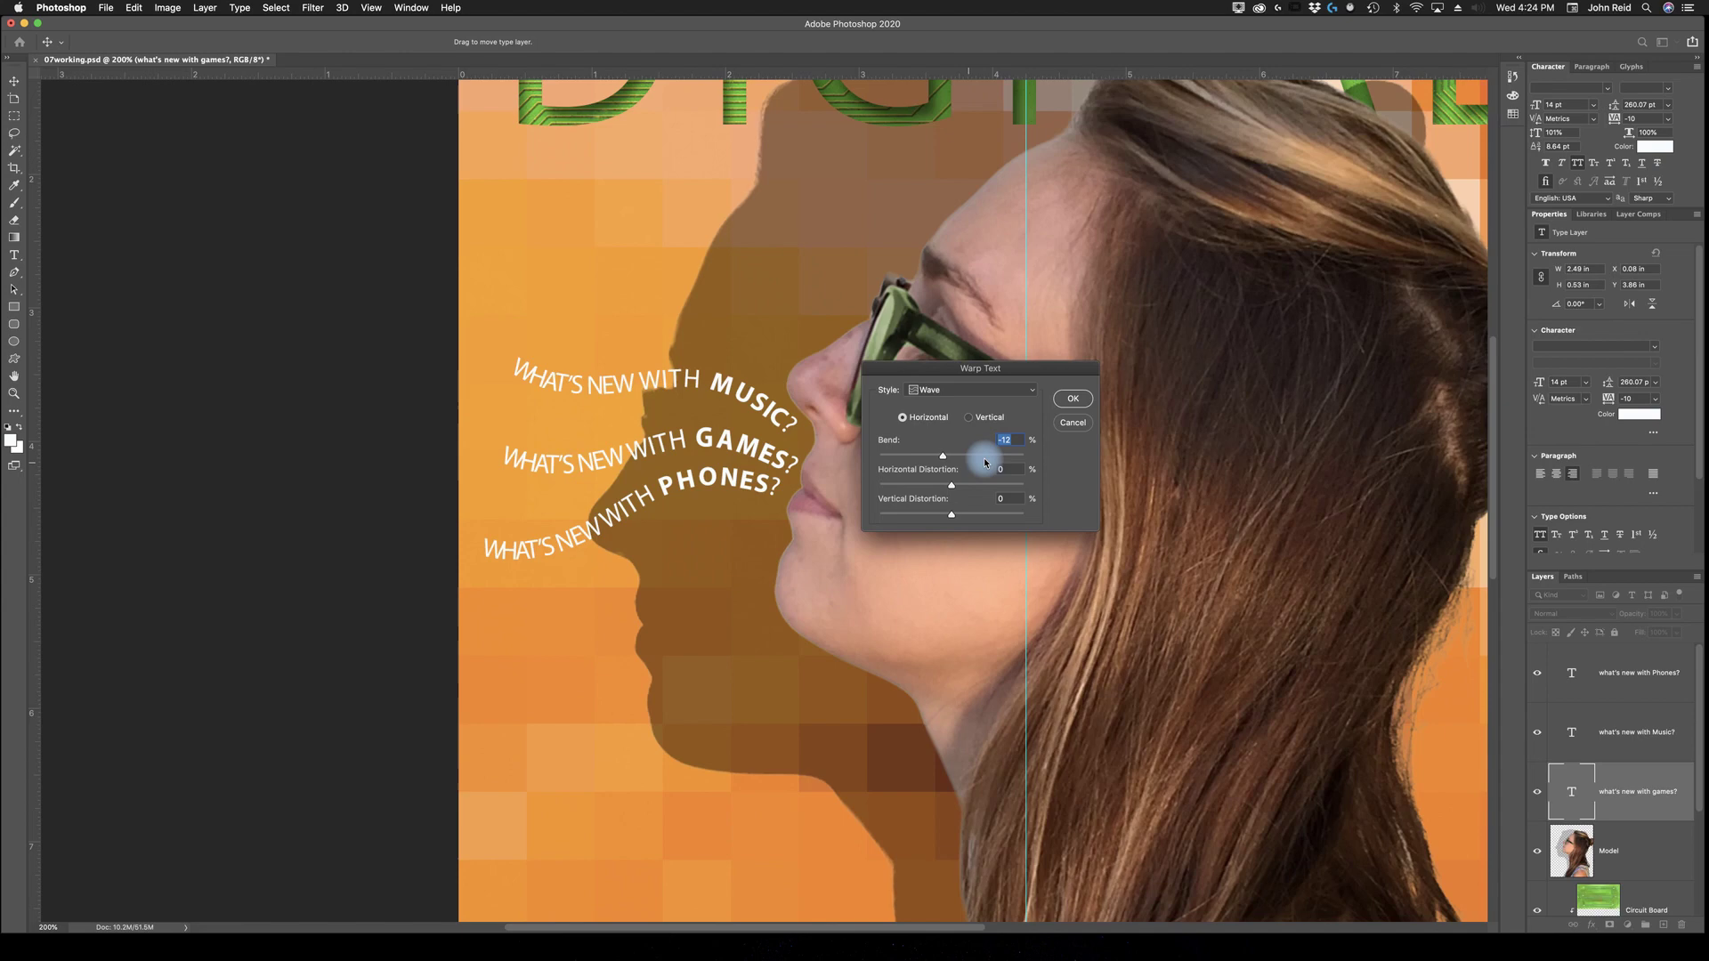
# Apply the GAMES line's Wave warp with bend +33%, horizontal distortion -23% and vertical distortion 5%
pyautogui.moveTo(976, 457); pyautogui.dragTo(947, 461)
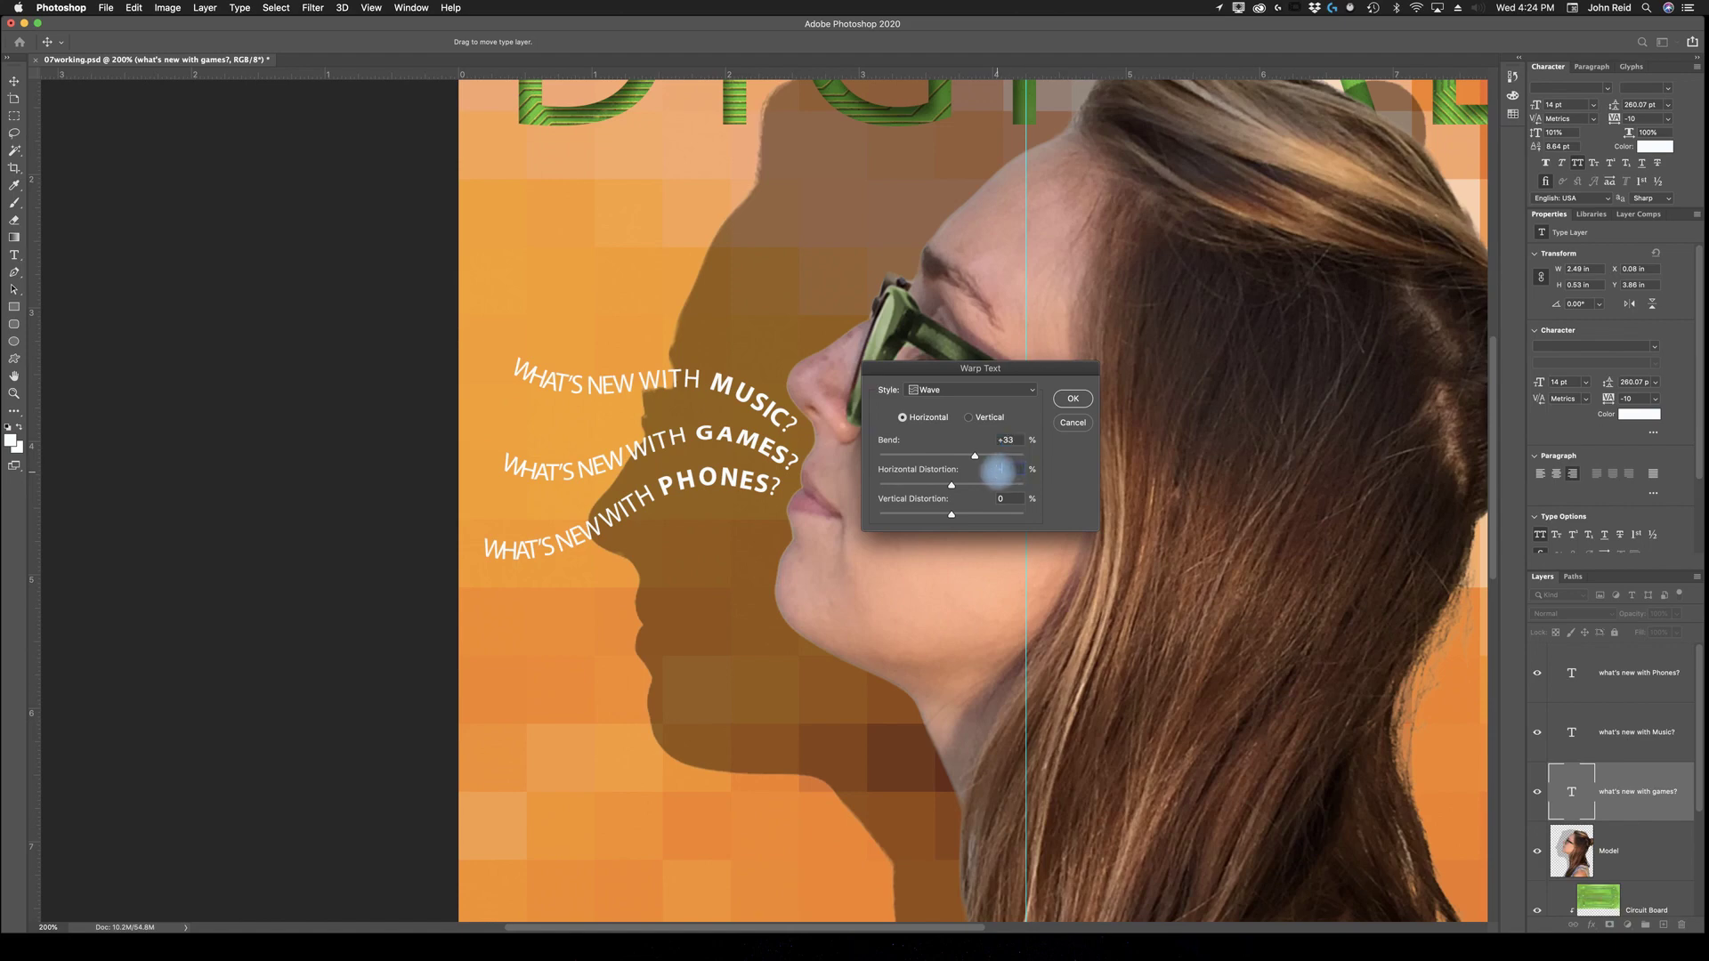
pyautogui.click(1007, 501)
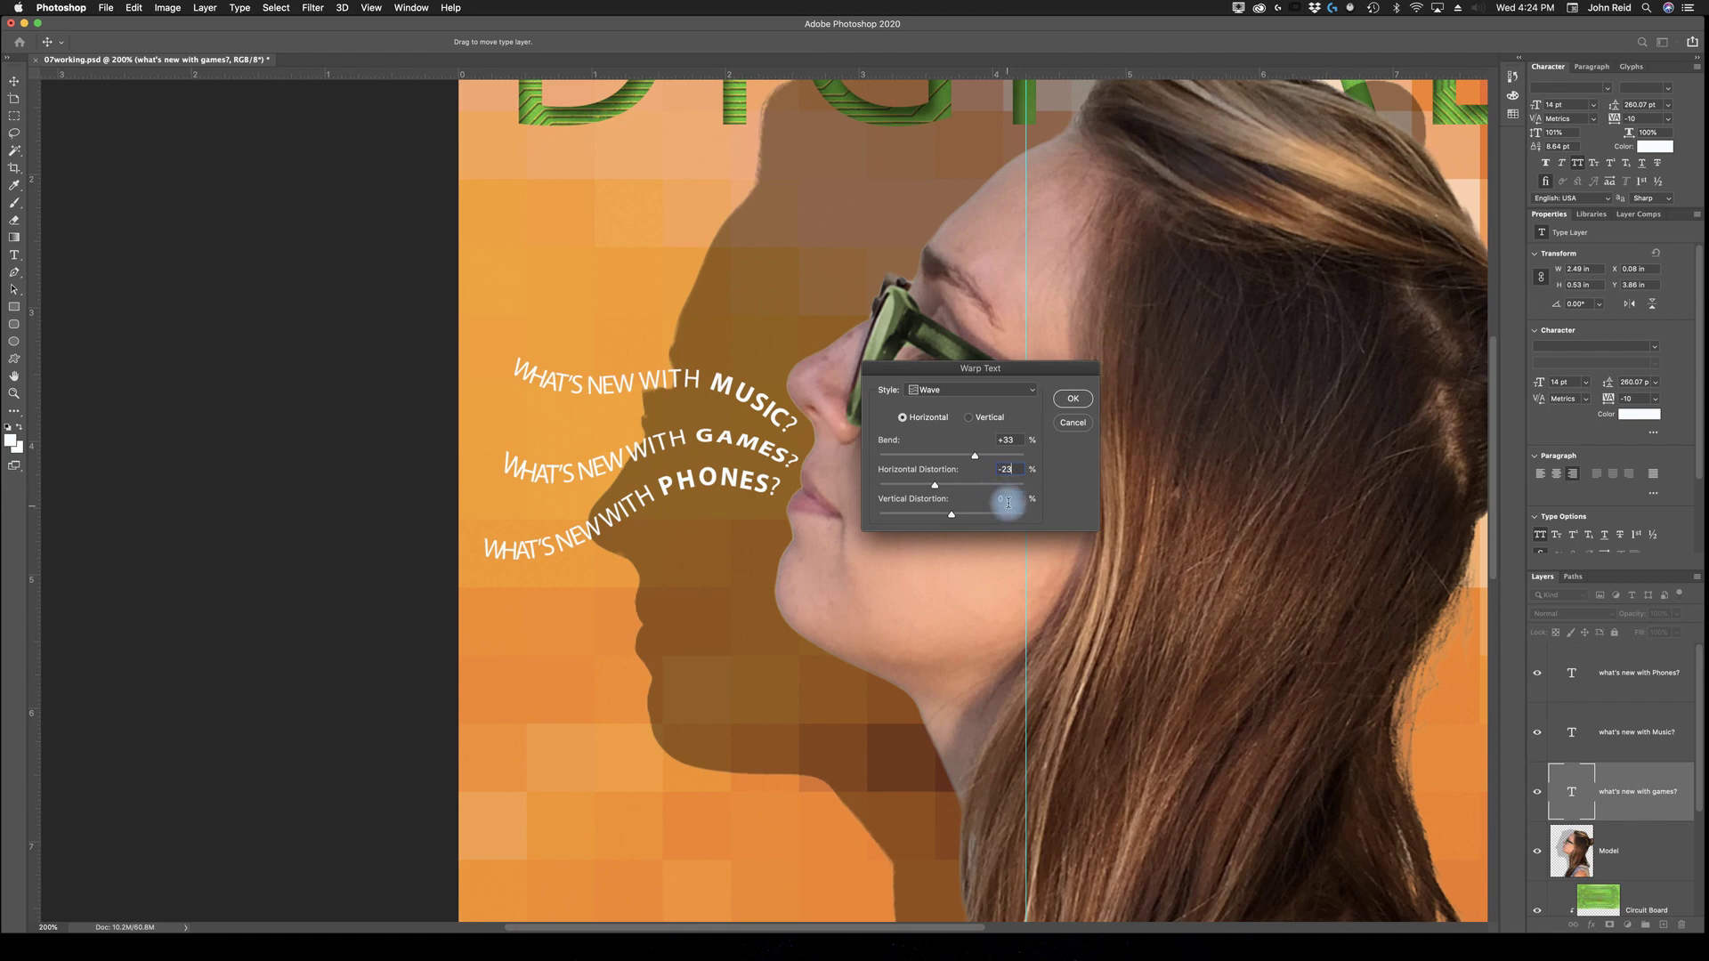
pyautogui.moveTo(1007, 503); pyautogui.dragTo(994, 505)
pyautogui.write('5')
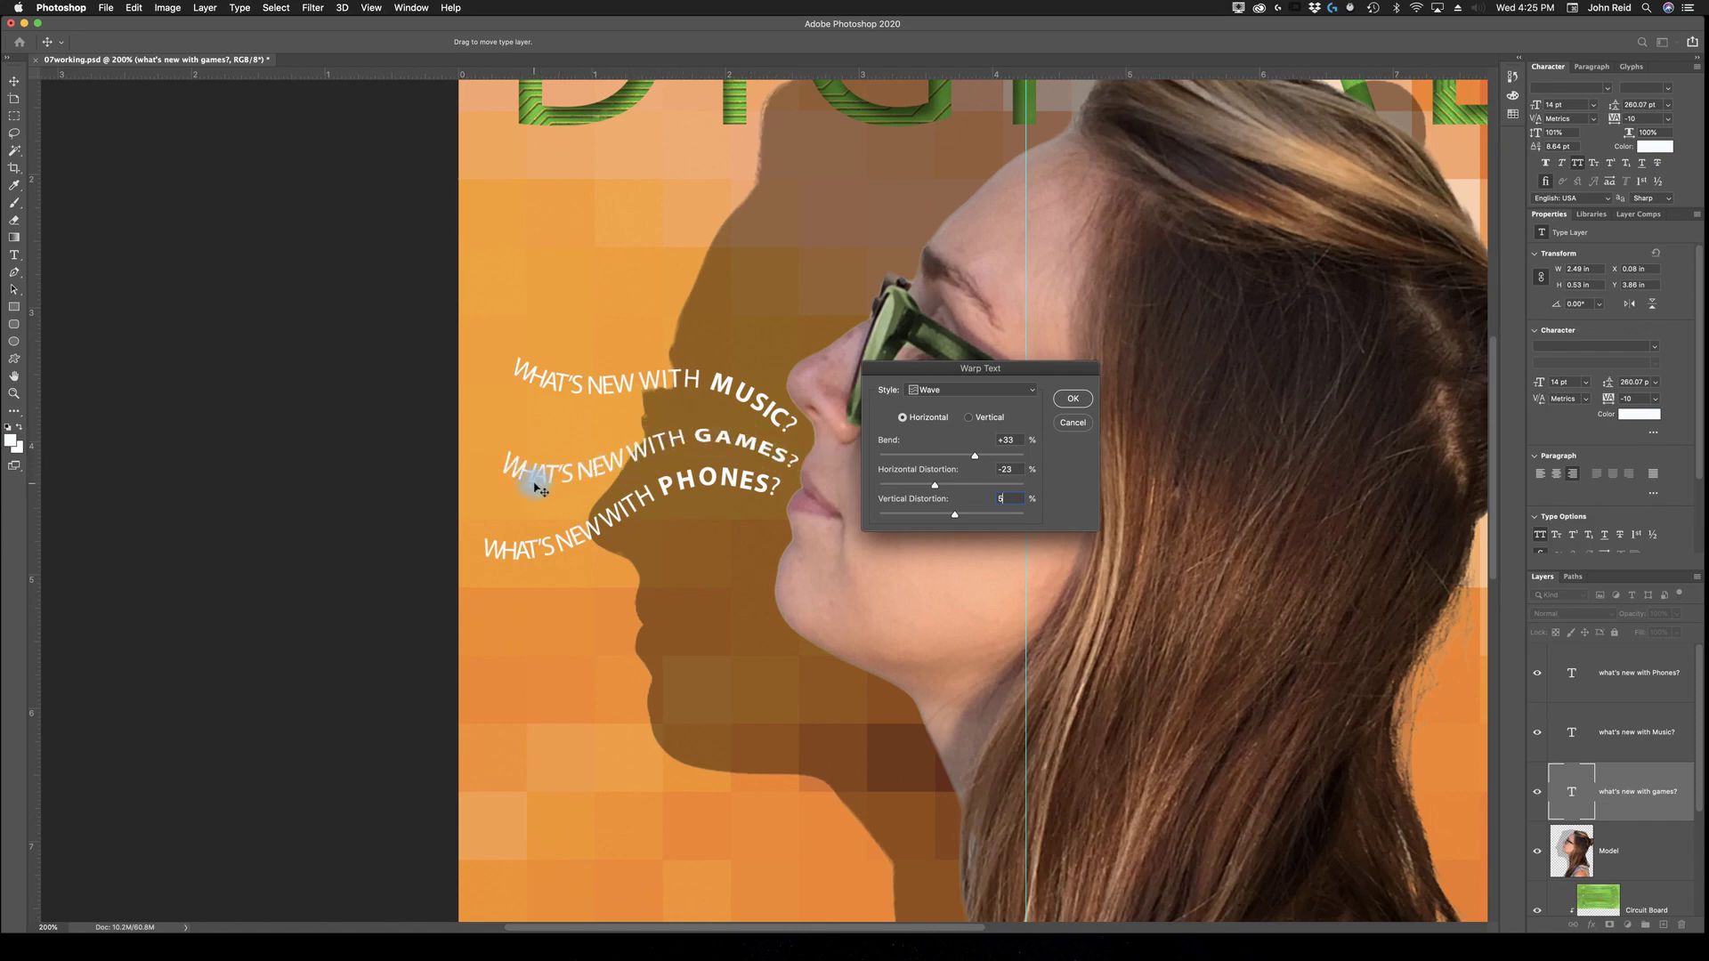
pyautogui.click(1073, 402)
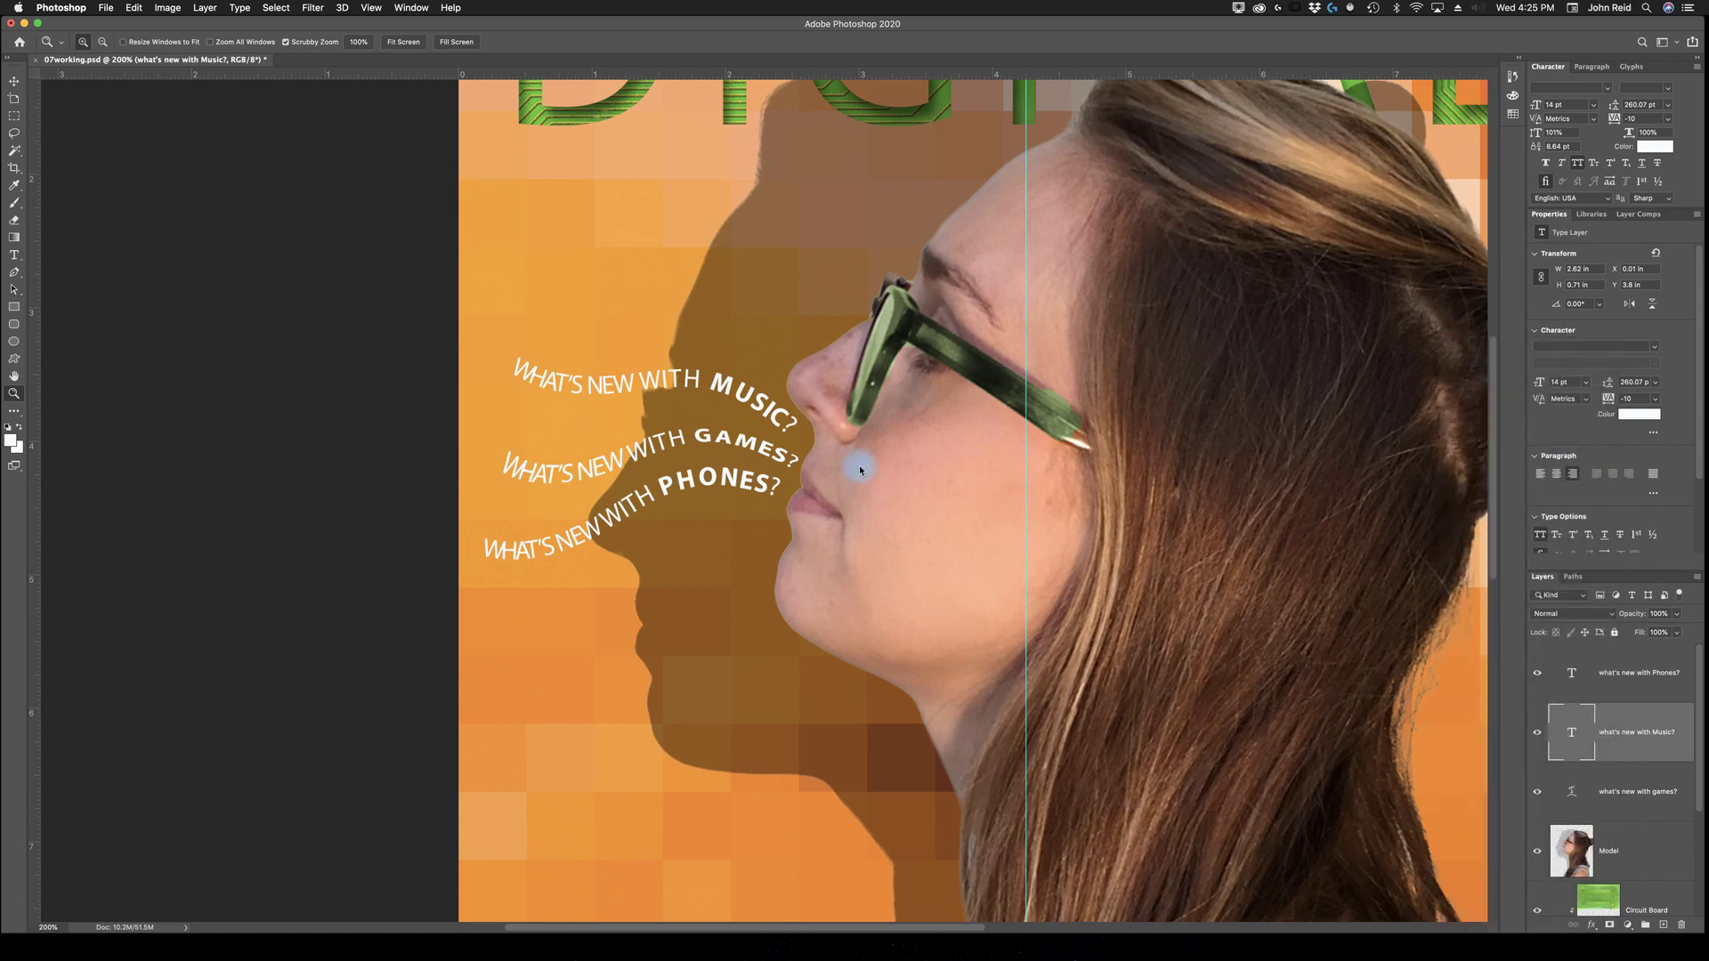
# Warp the MUSIC text line with the Wave style at bend +33%, horizontal distortion -23% and vertical distortion 5%
pyautogui.click(965, 390)
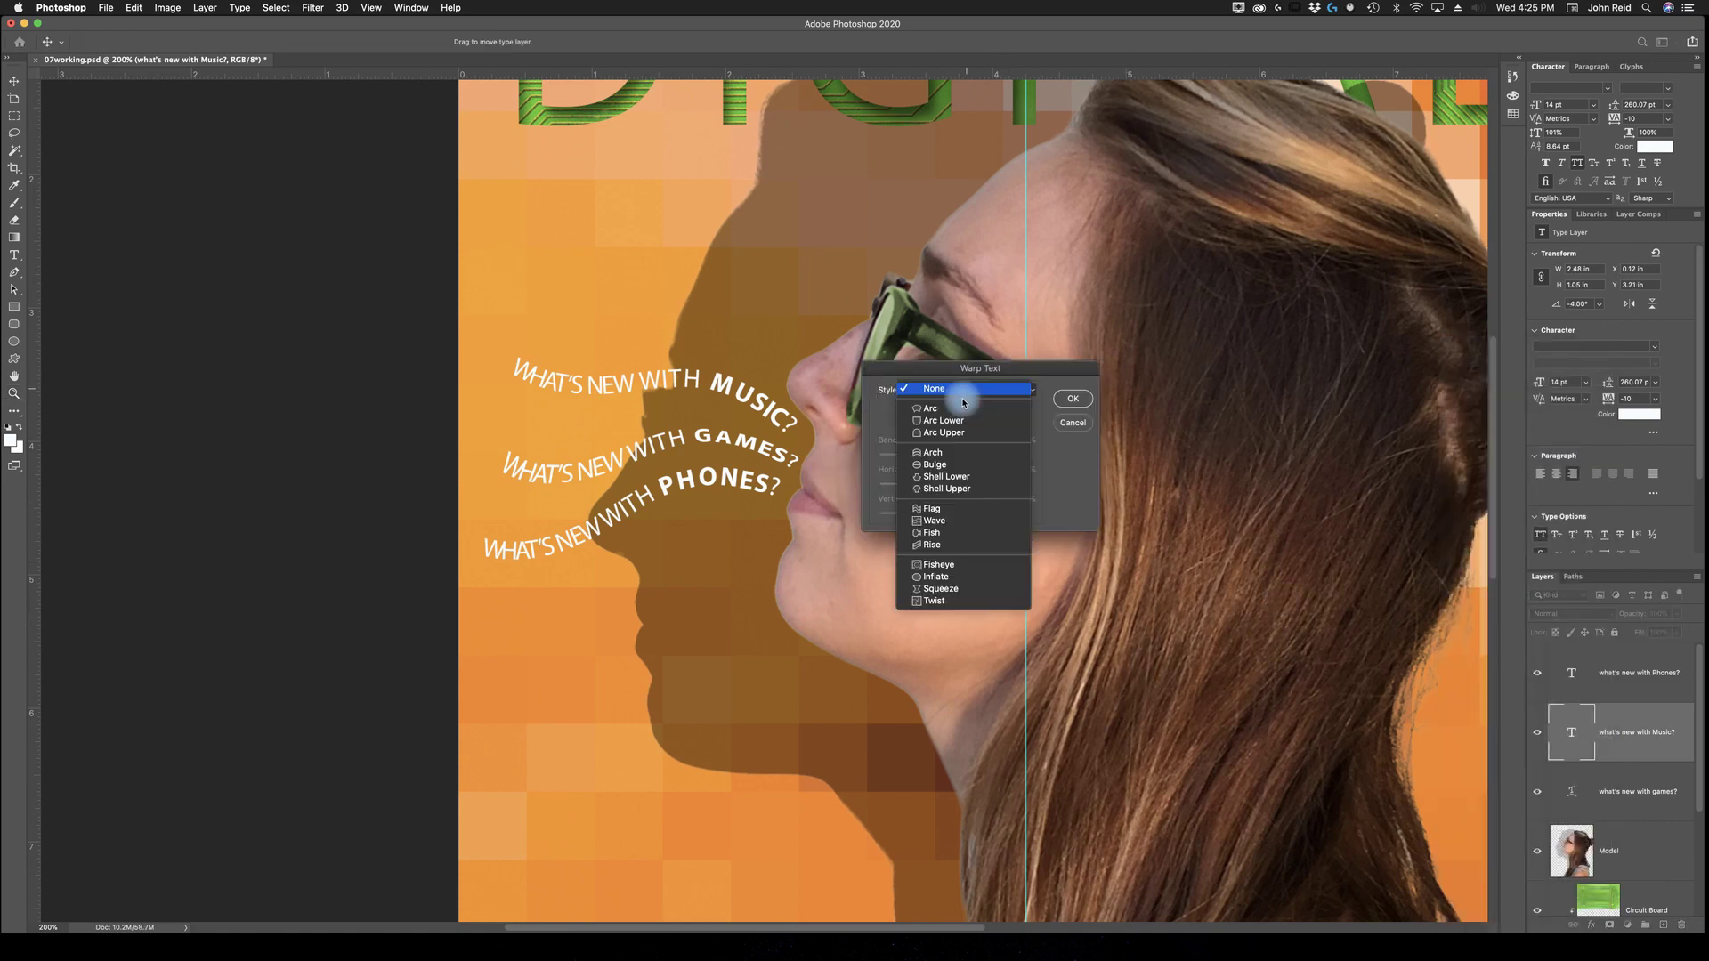
pyautogui.click(935, 522)
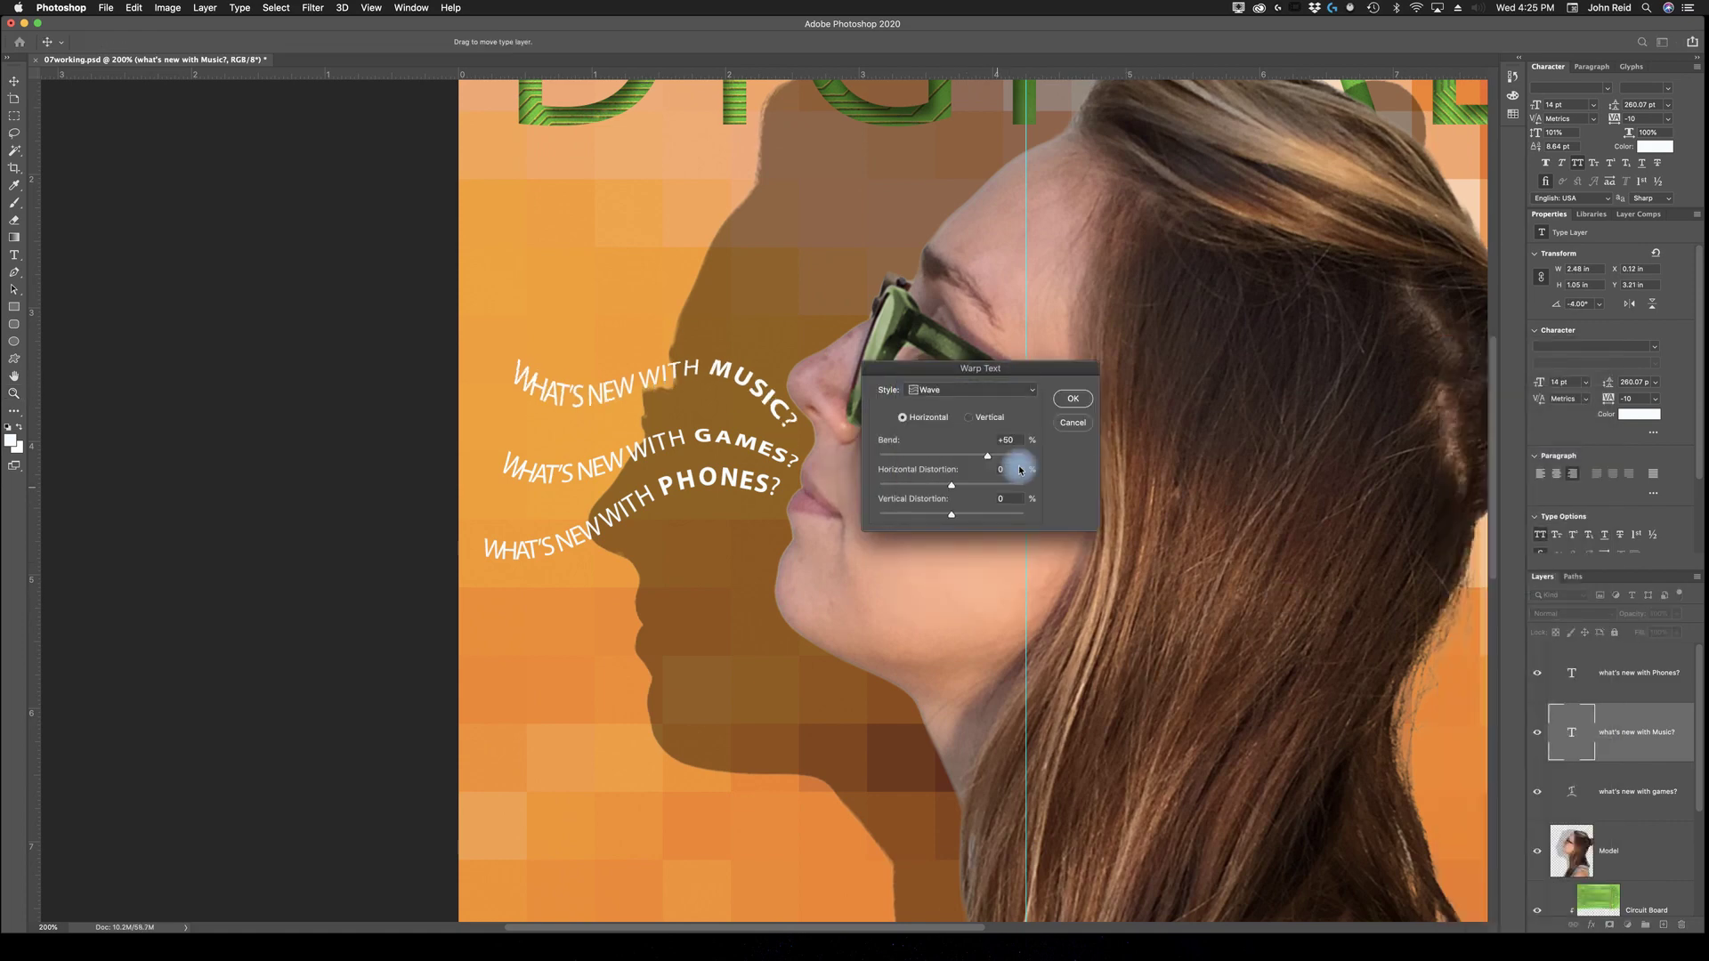
pyautogui.doubleClick(1002, 439)
pyautogui.write('33')
pyautogui.click(1012, 468)
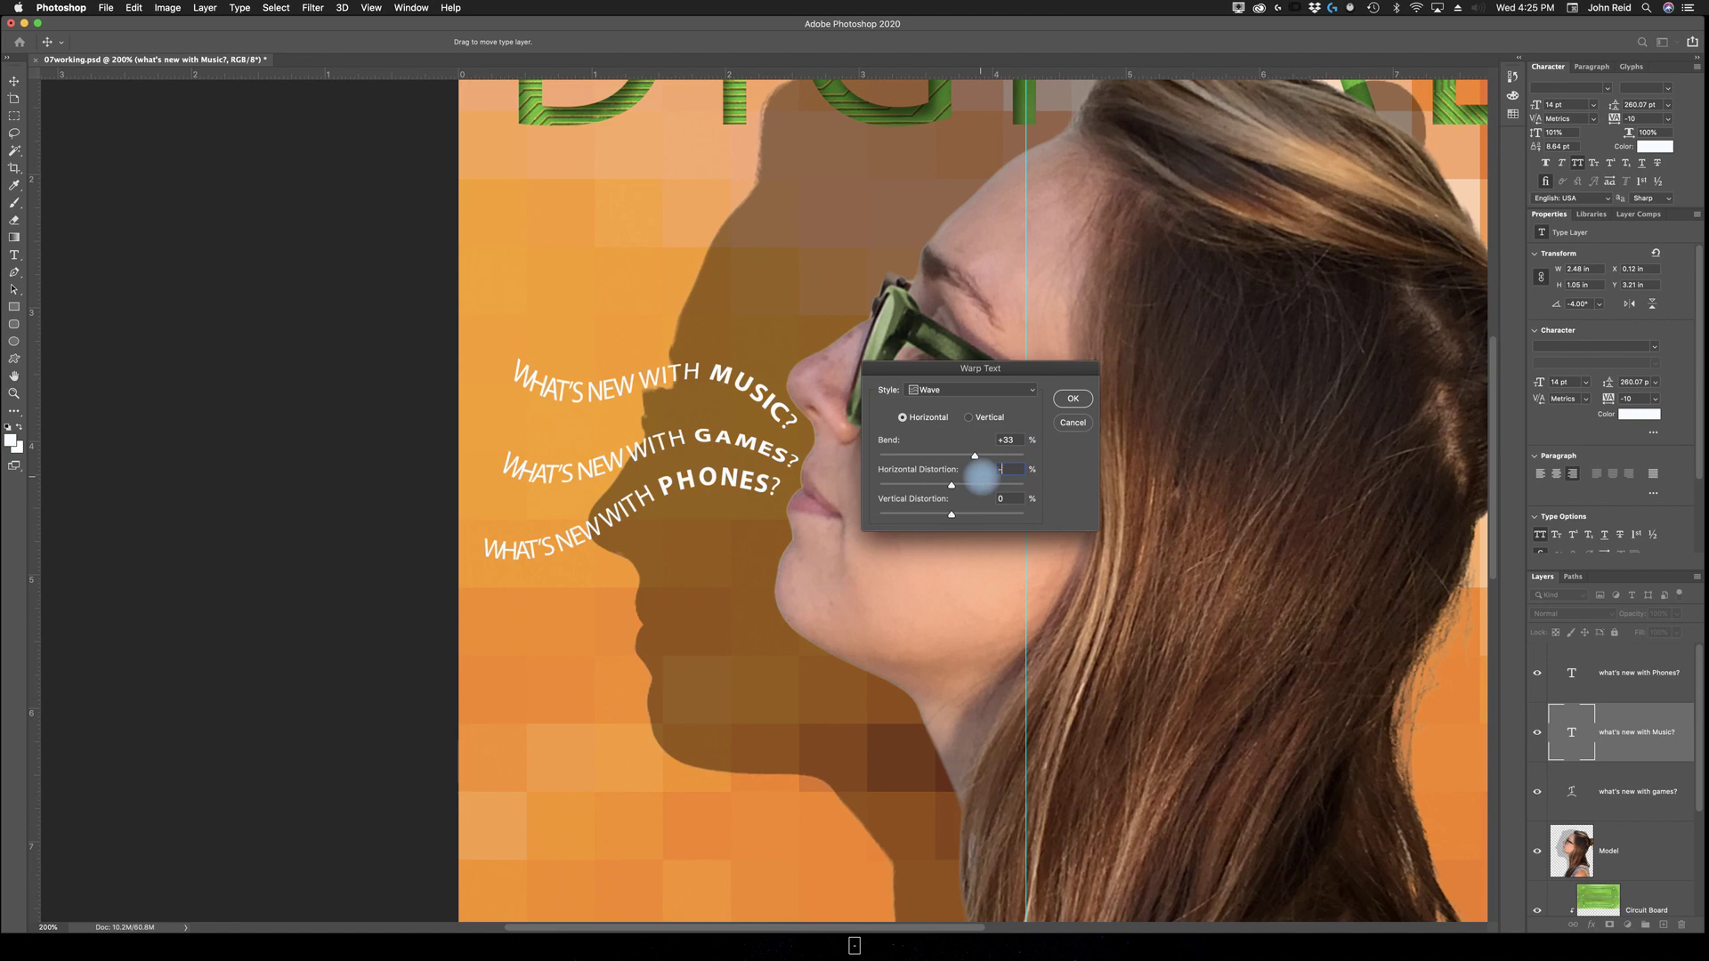
pyautogui.click(994, 504)
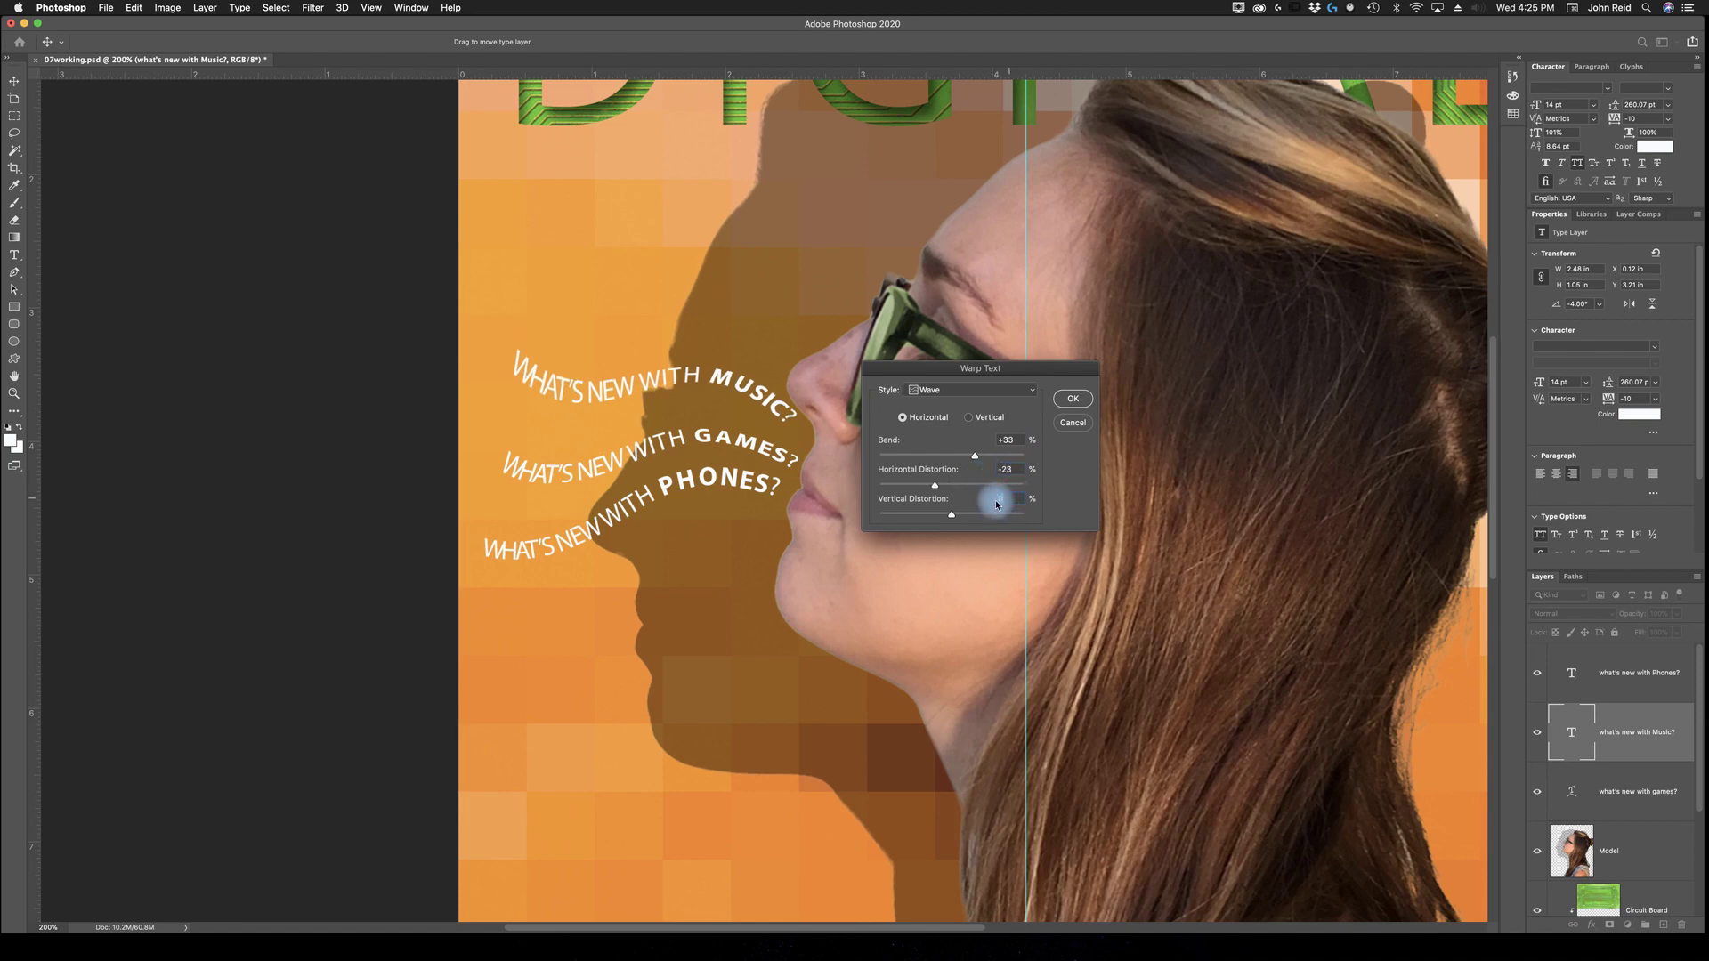
pyautogui.write('5')
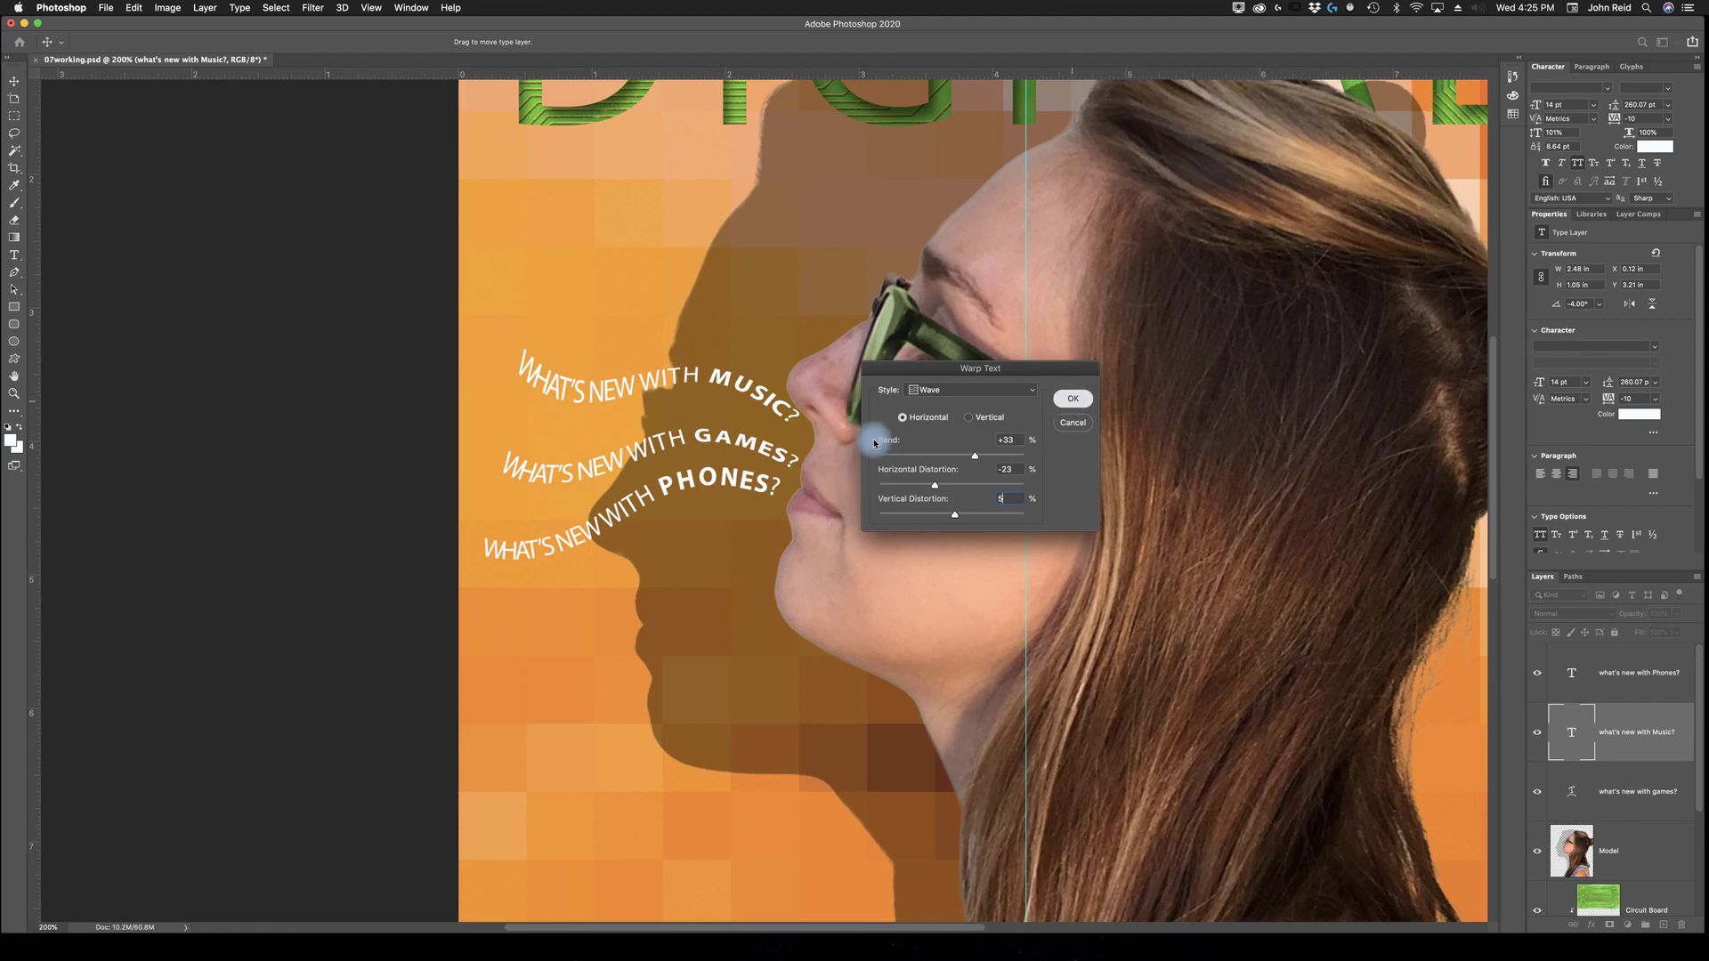
pyautogui.press('Return')
pyautogui.press('z')
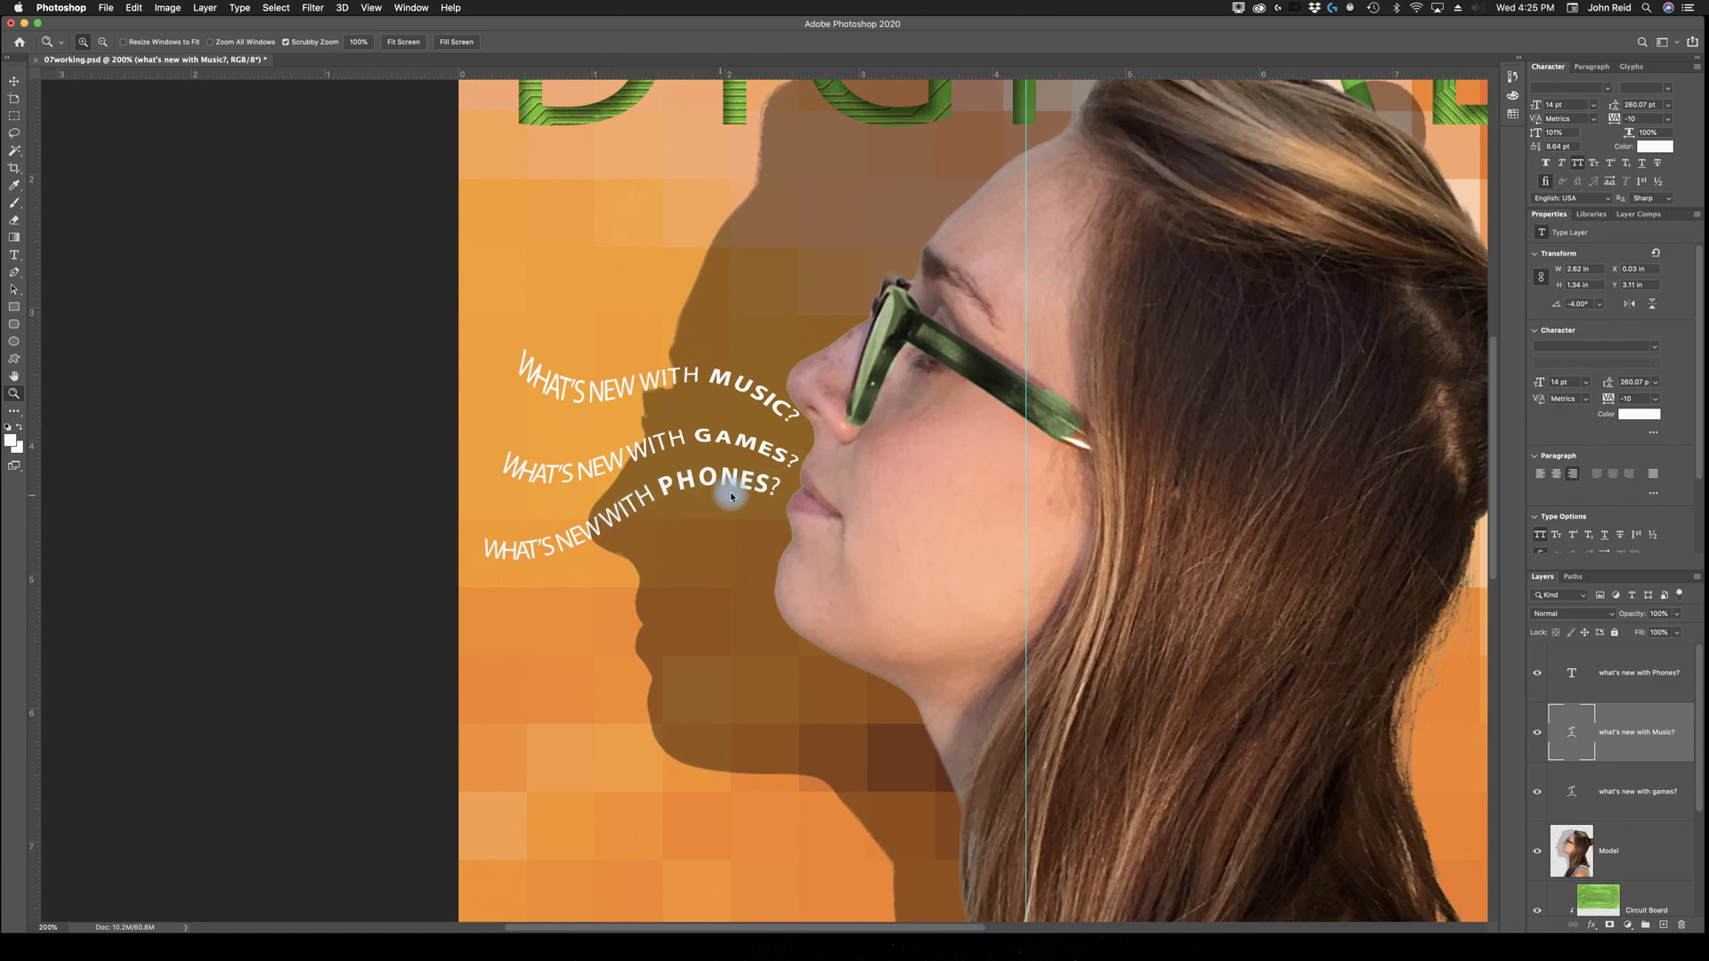
# Give the "what's new with Phones?" layer a Wave text warp with bend +33% and horizontal distortion -23%
pyautogui.click(1650, 680)
pyautogui.rightClick(1650, 680)
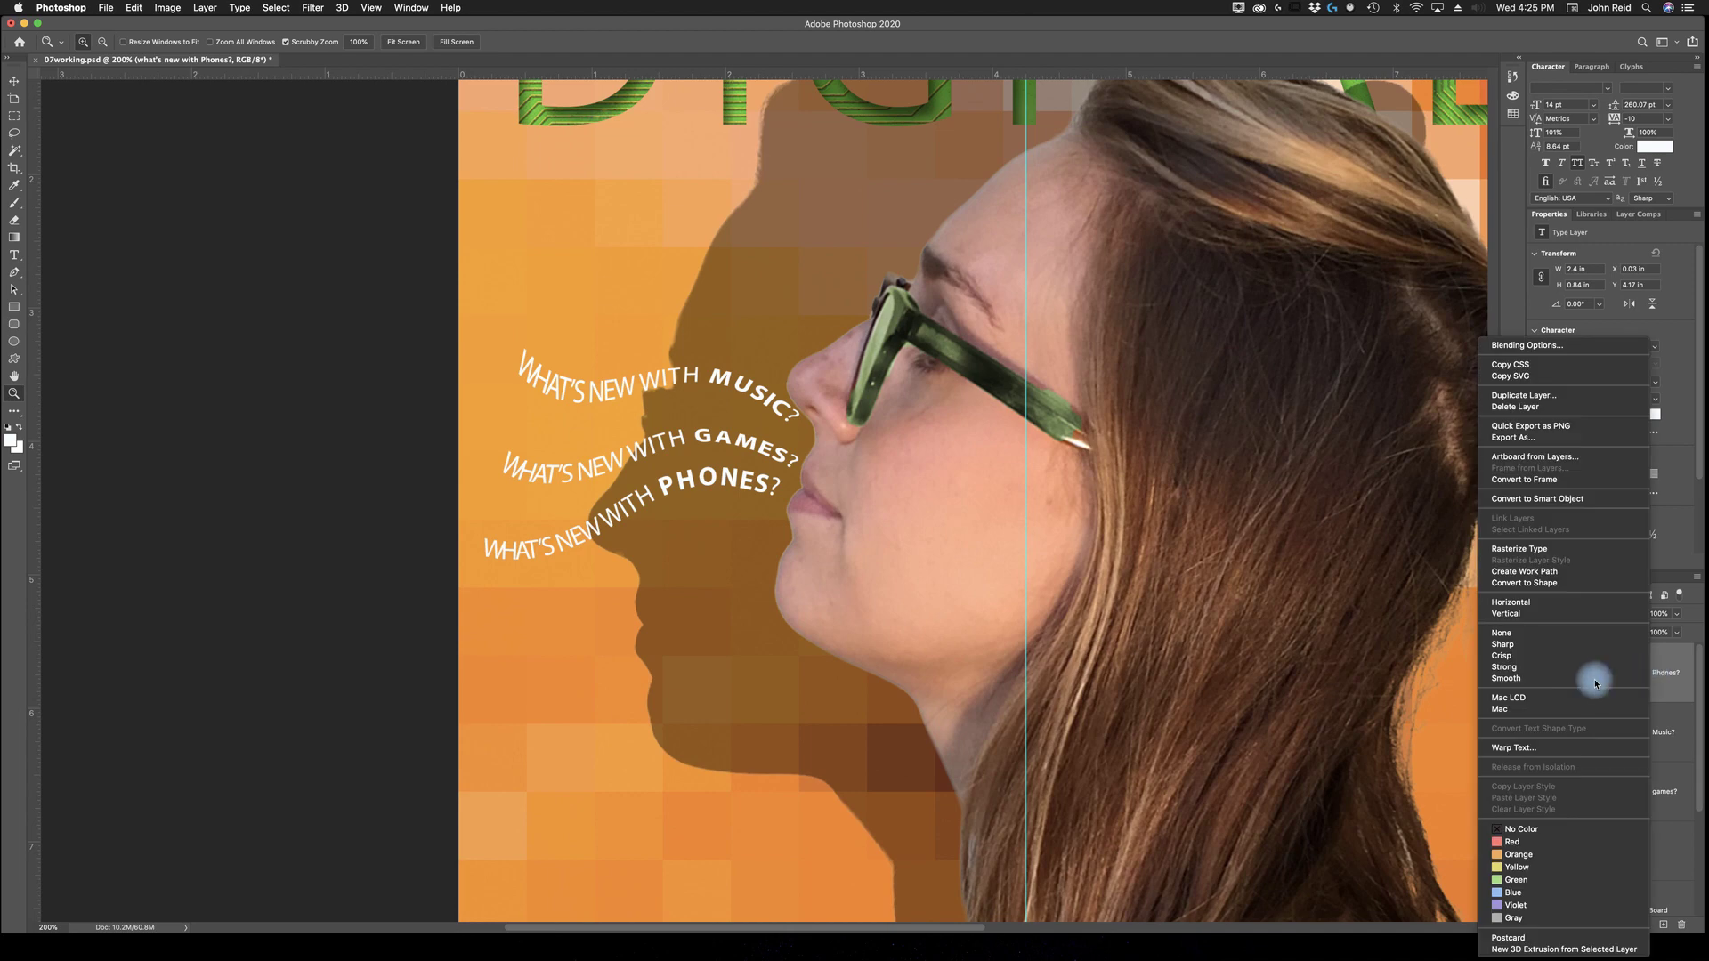
pyautogui.click(1511, 748)
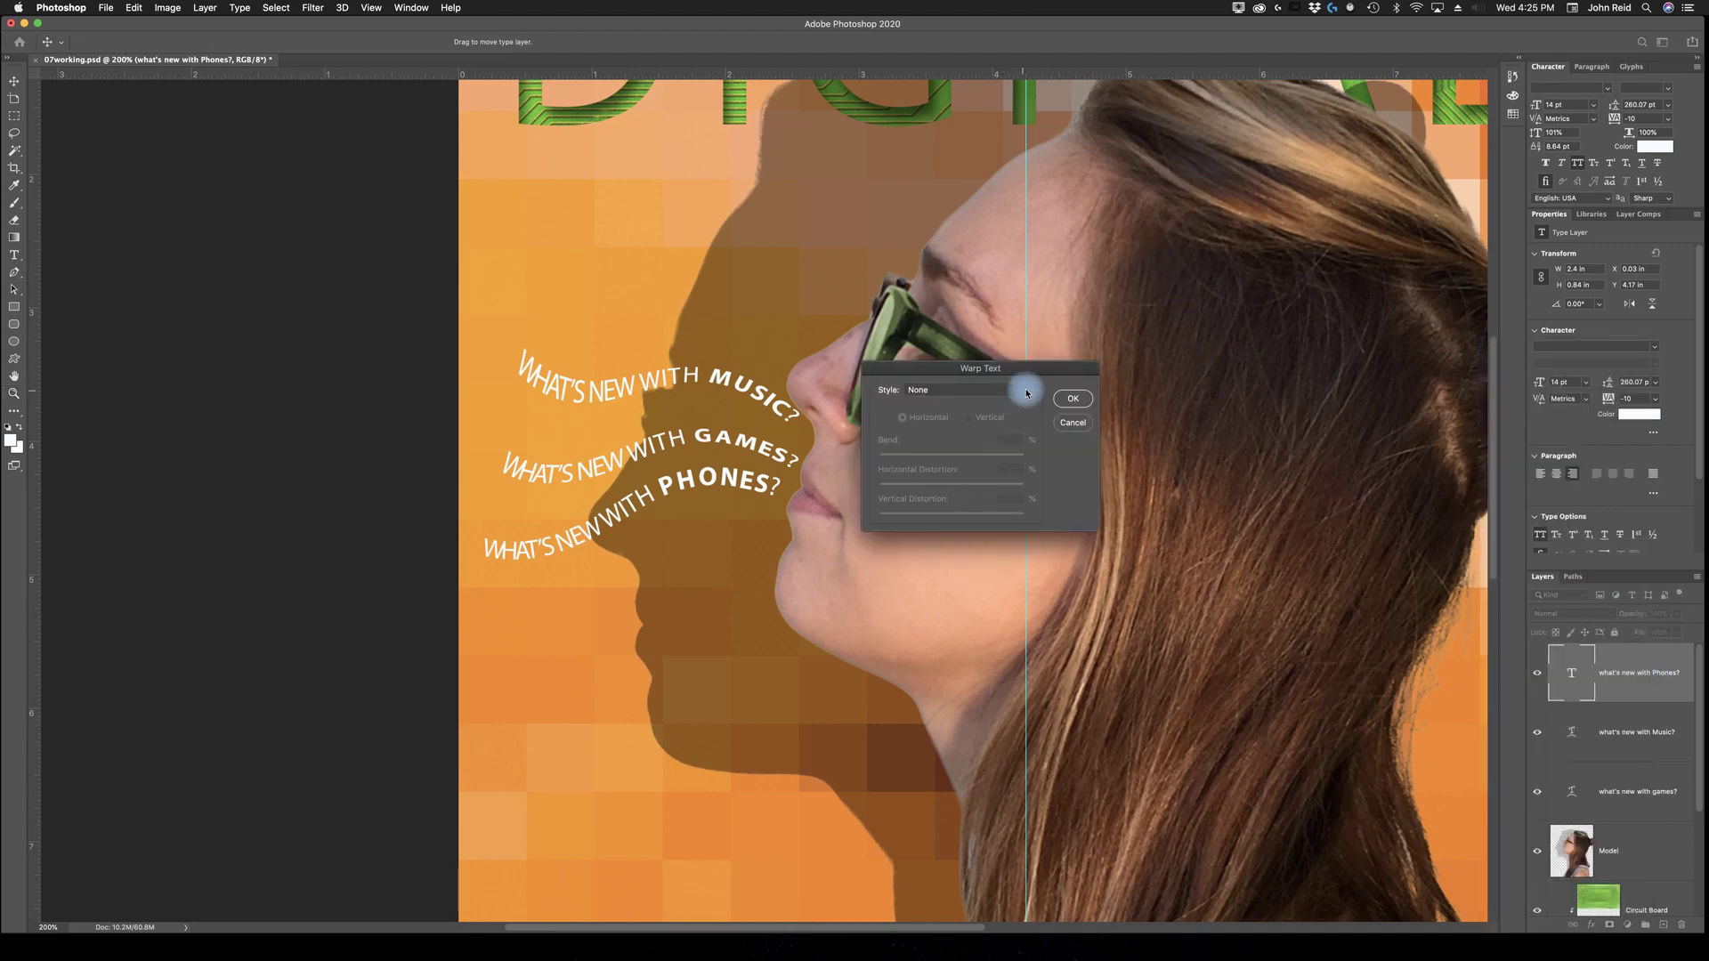
pyautogui.click(1019, 389)
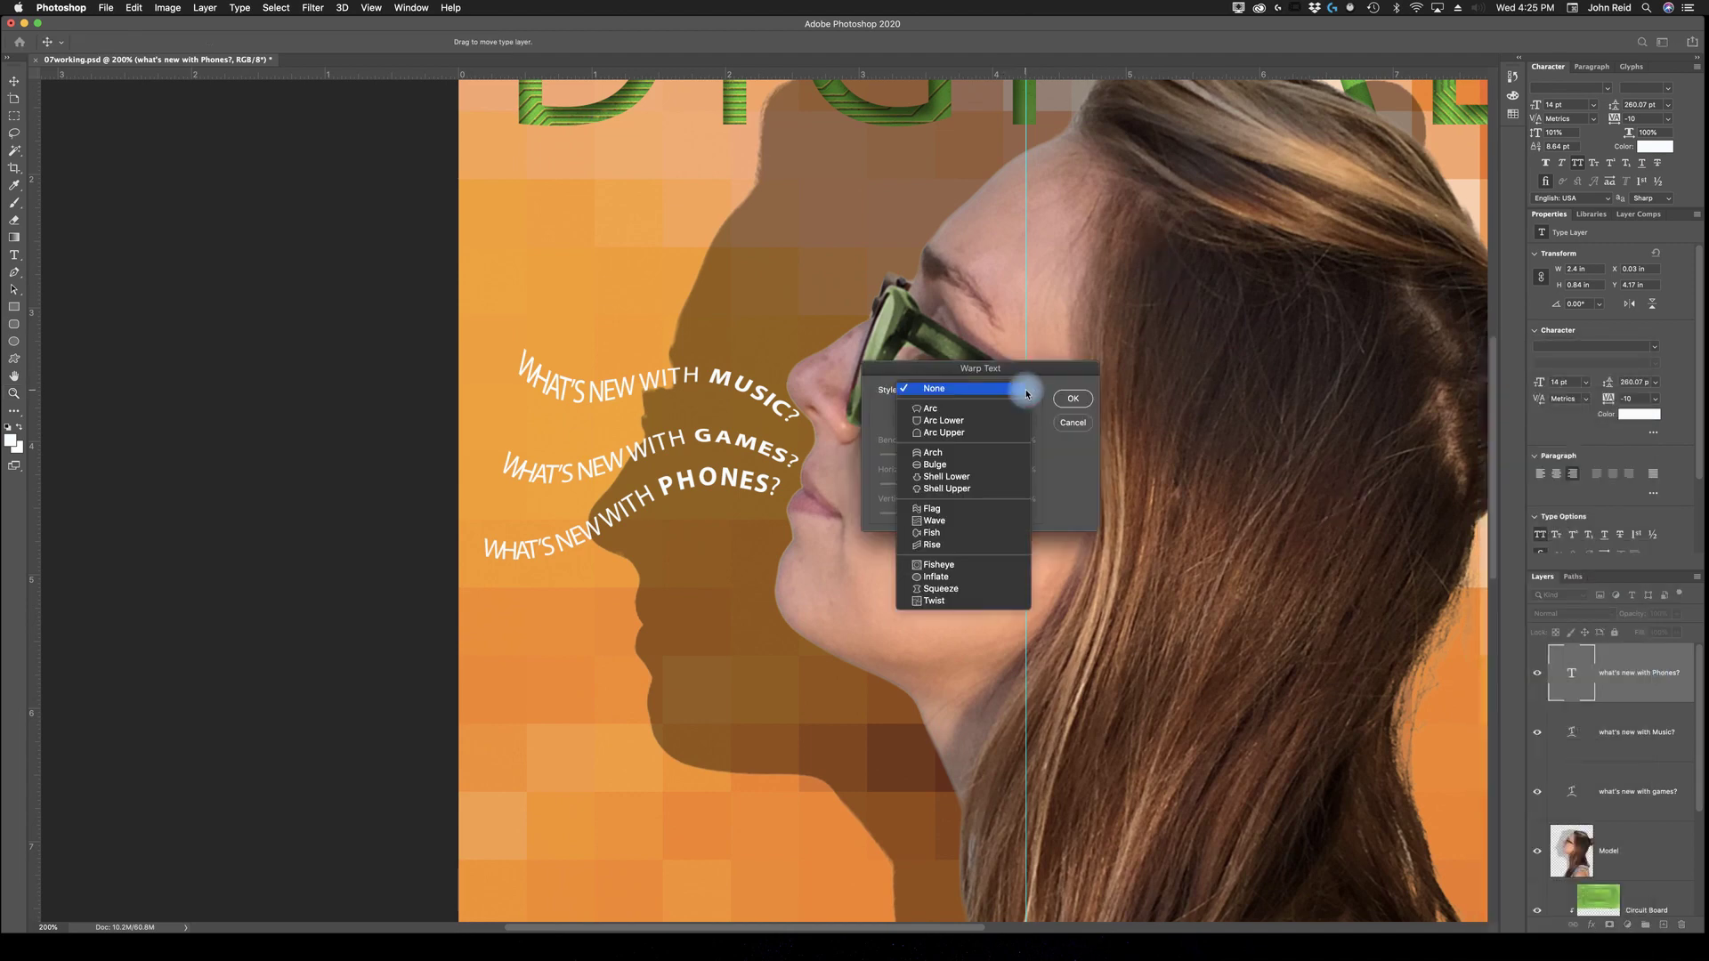
pyautogui.click(947, 521)
pyautogui.doubleClick(1017, 441)
pyautogui.write('33')
pyautogui.click(1012, 469)
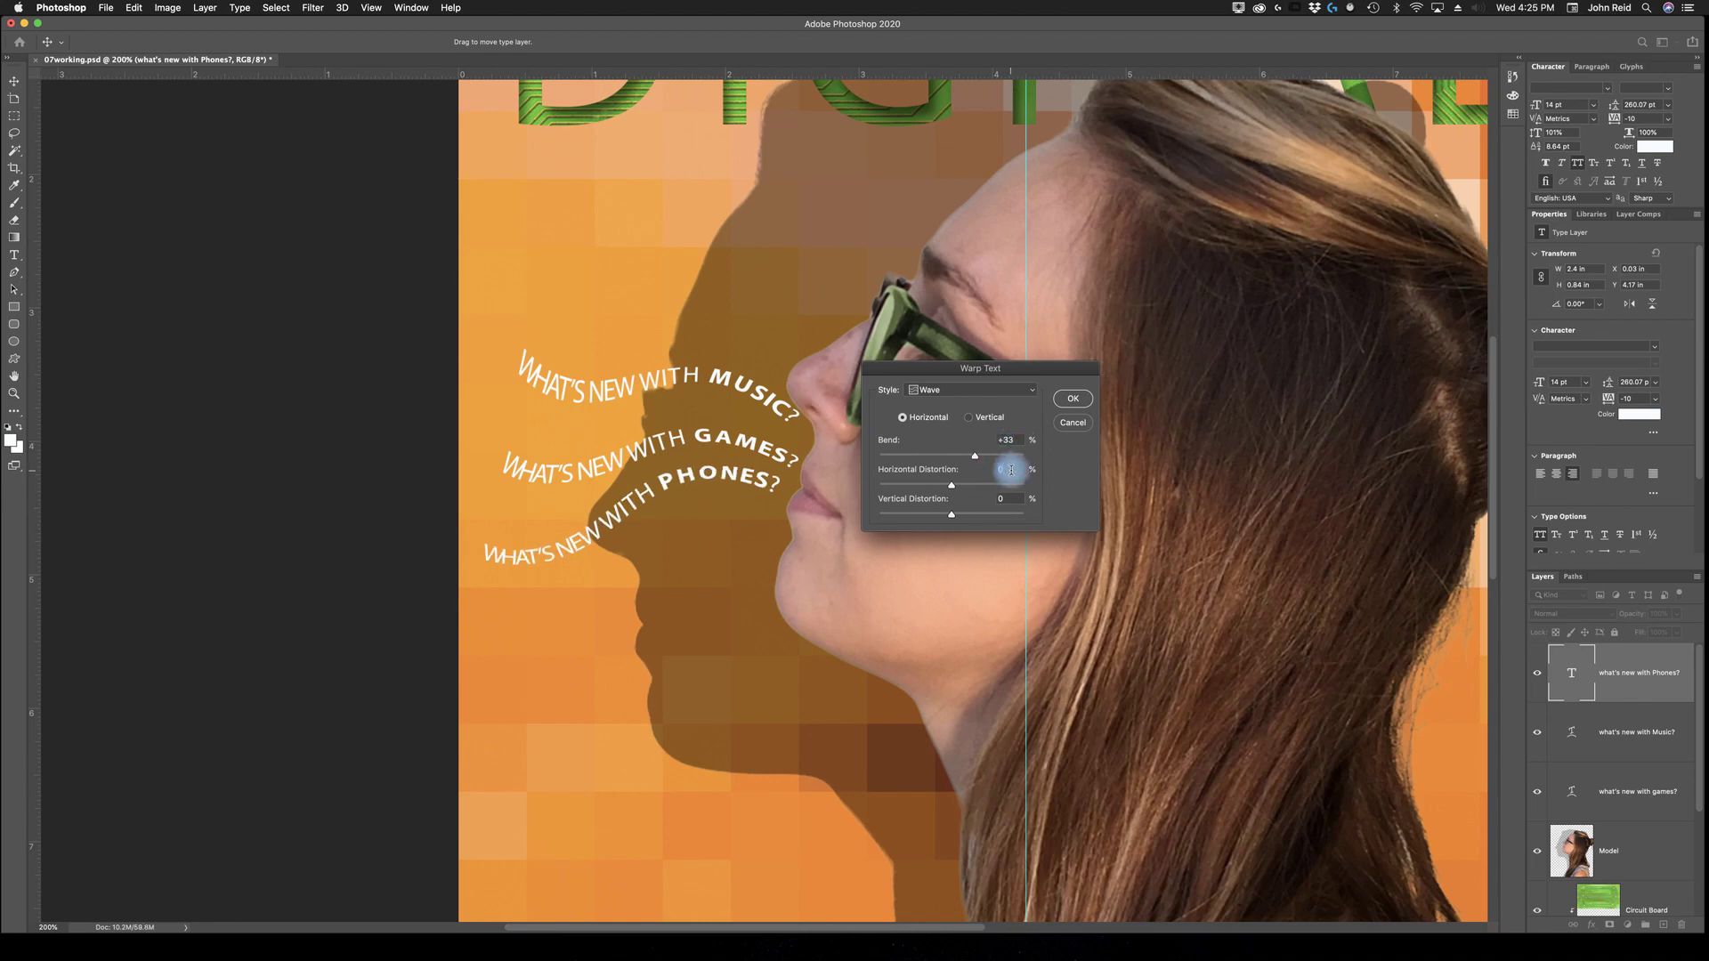
pyautogui.write('-23')
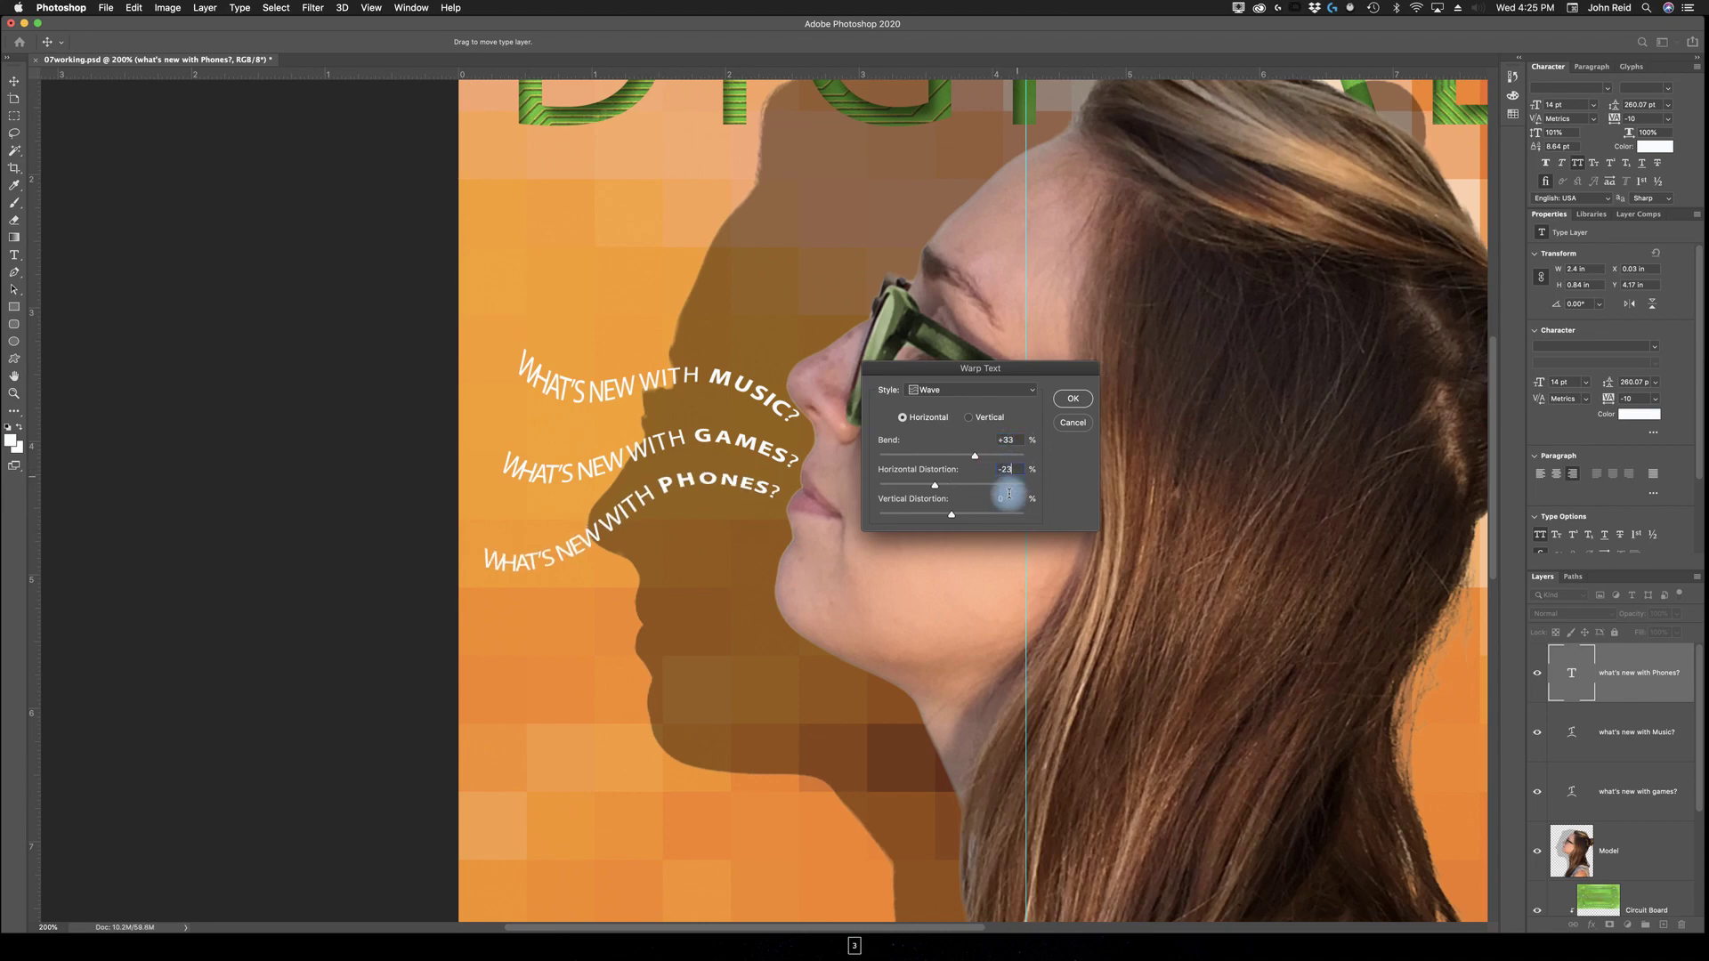
# Set the PHONES warp's vertical distortion to 5%, apply the warp and save the document
pyautogui.doubleClick(1007, 502)
pyautogui.write('5')
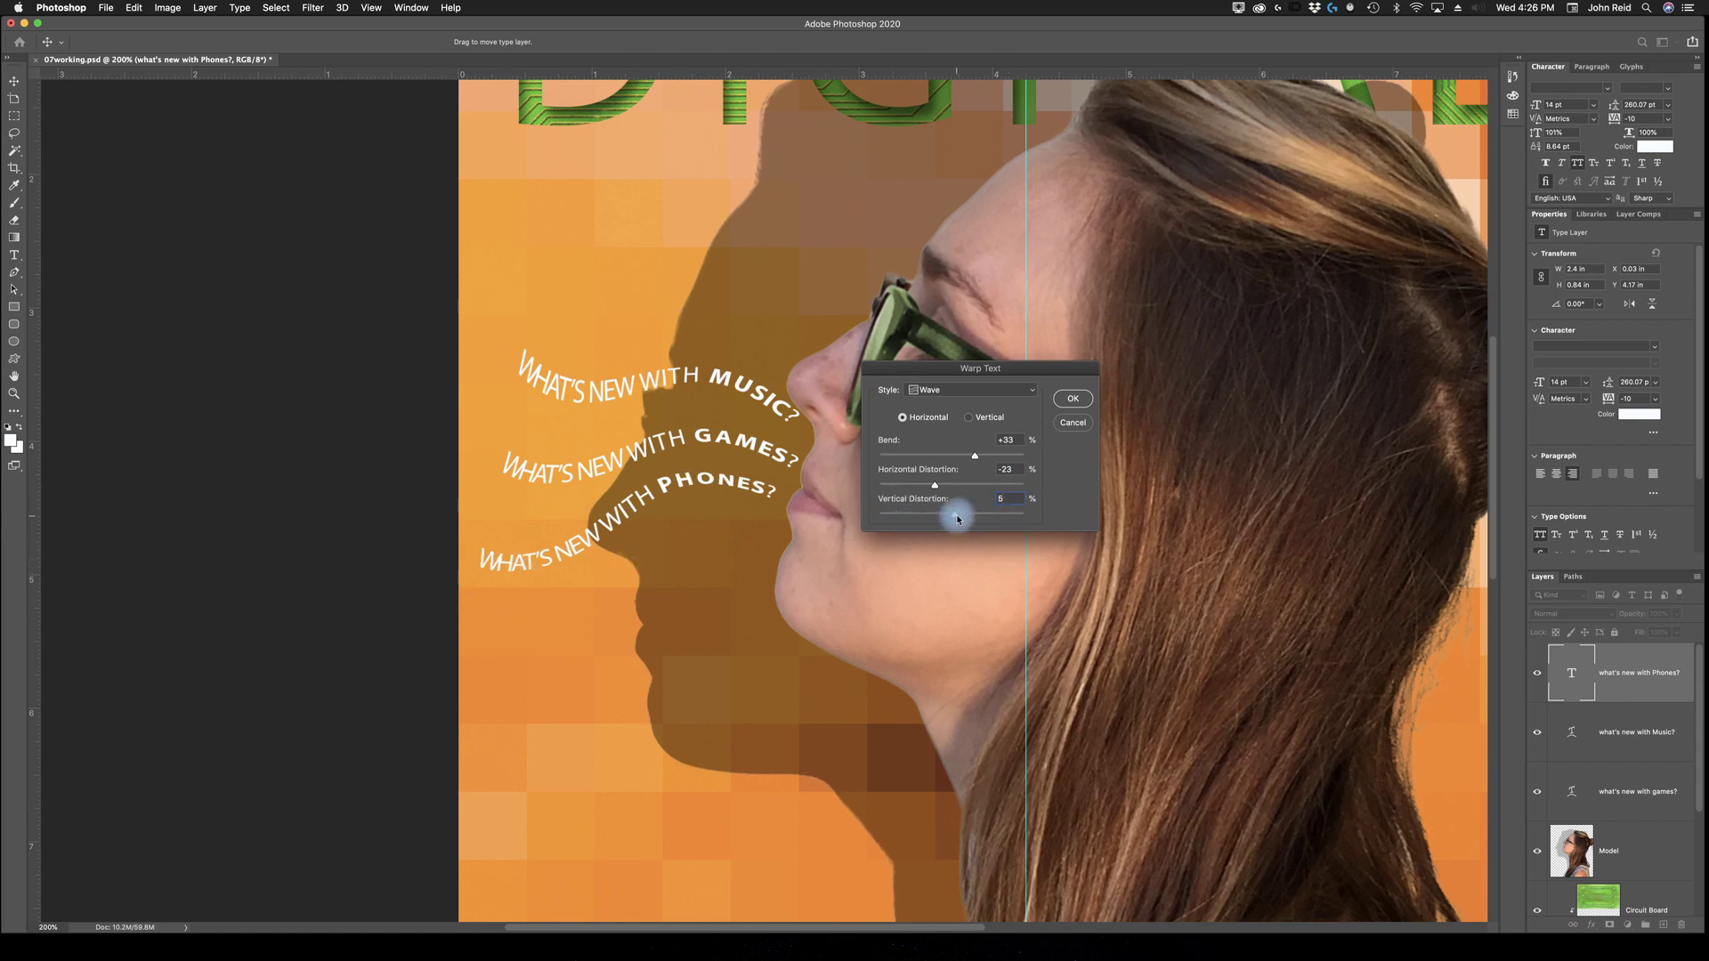
pyautogui.moveTo(971, 518); pyautogui.dragTo(961, 524)
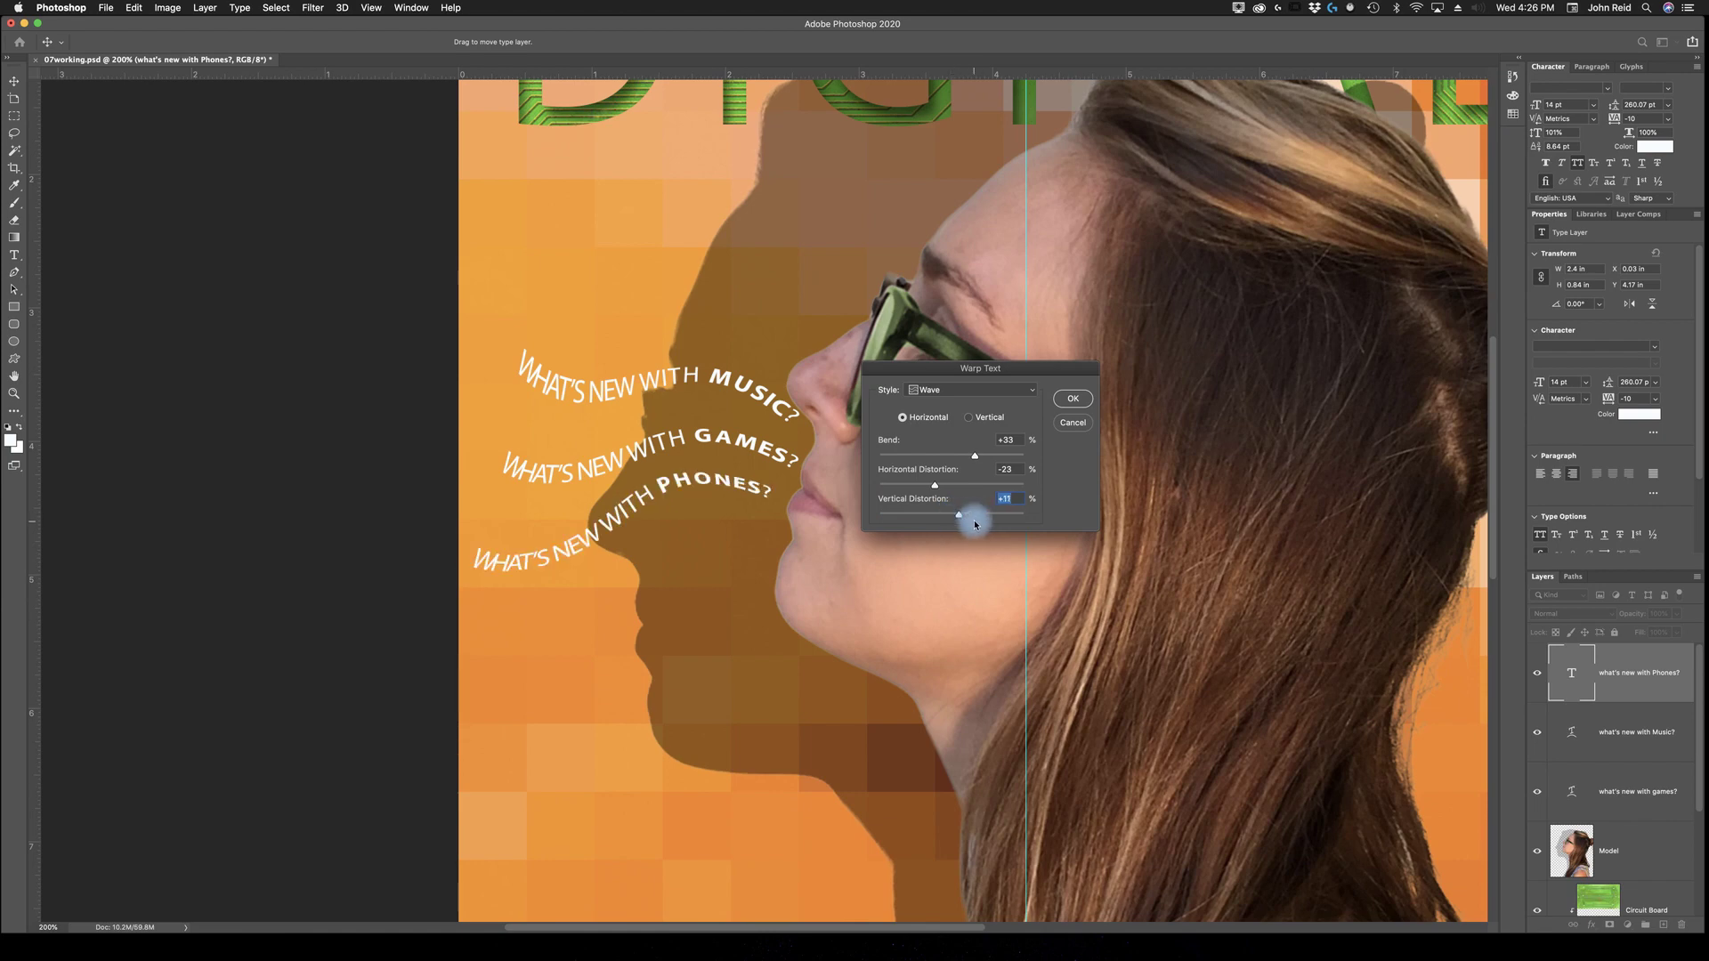
pyautogui.moveTo(958, 516); pyautogui.dragTo(959, 516)
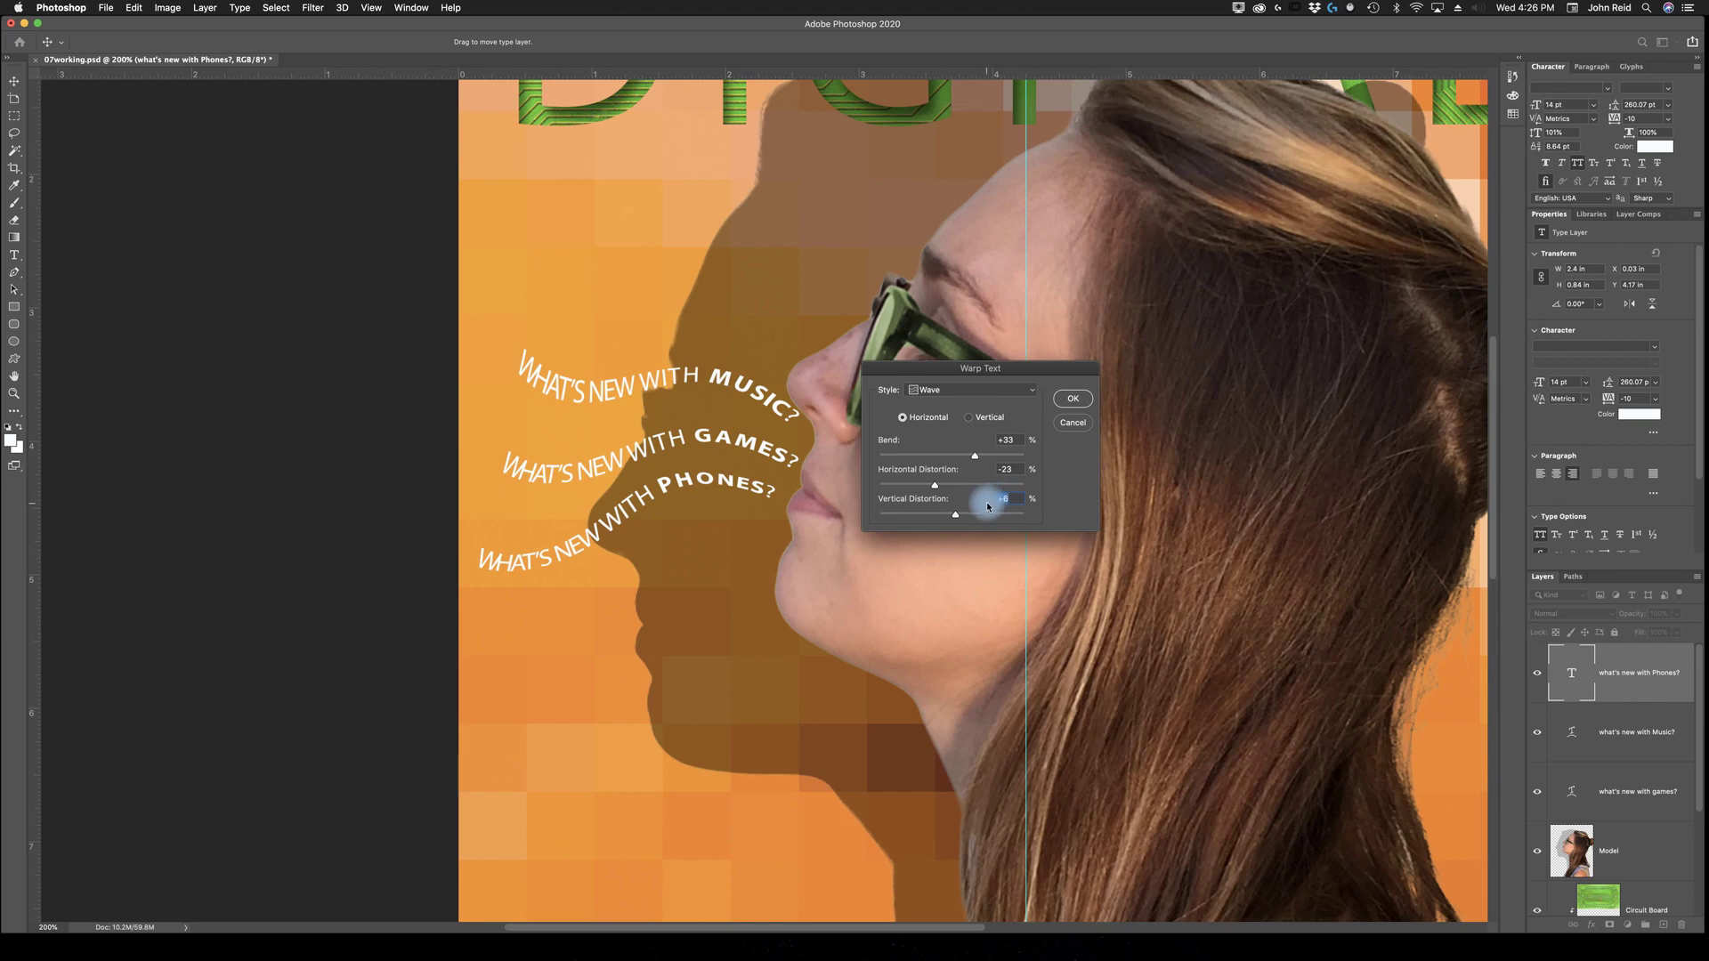
pyautogui.write('5')
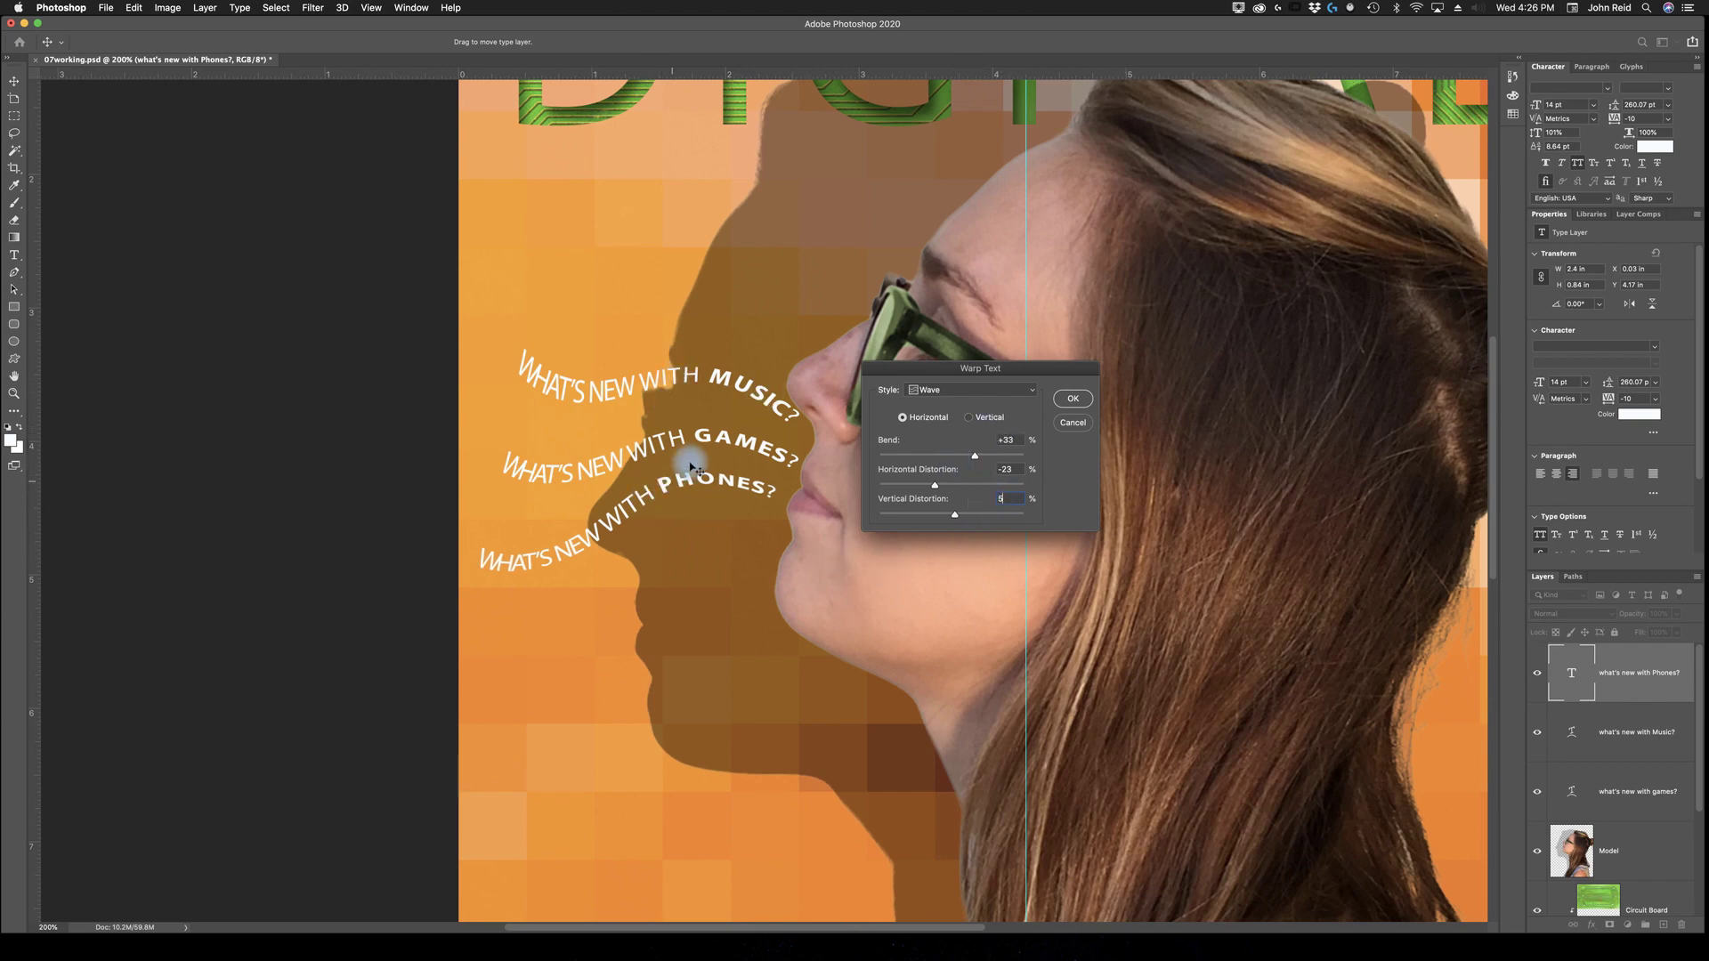
pyautogui.click(1079, 402)
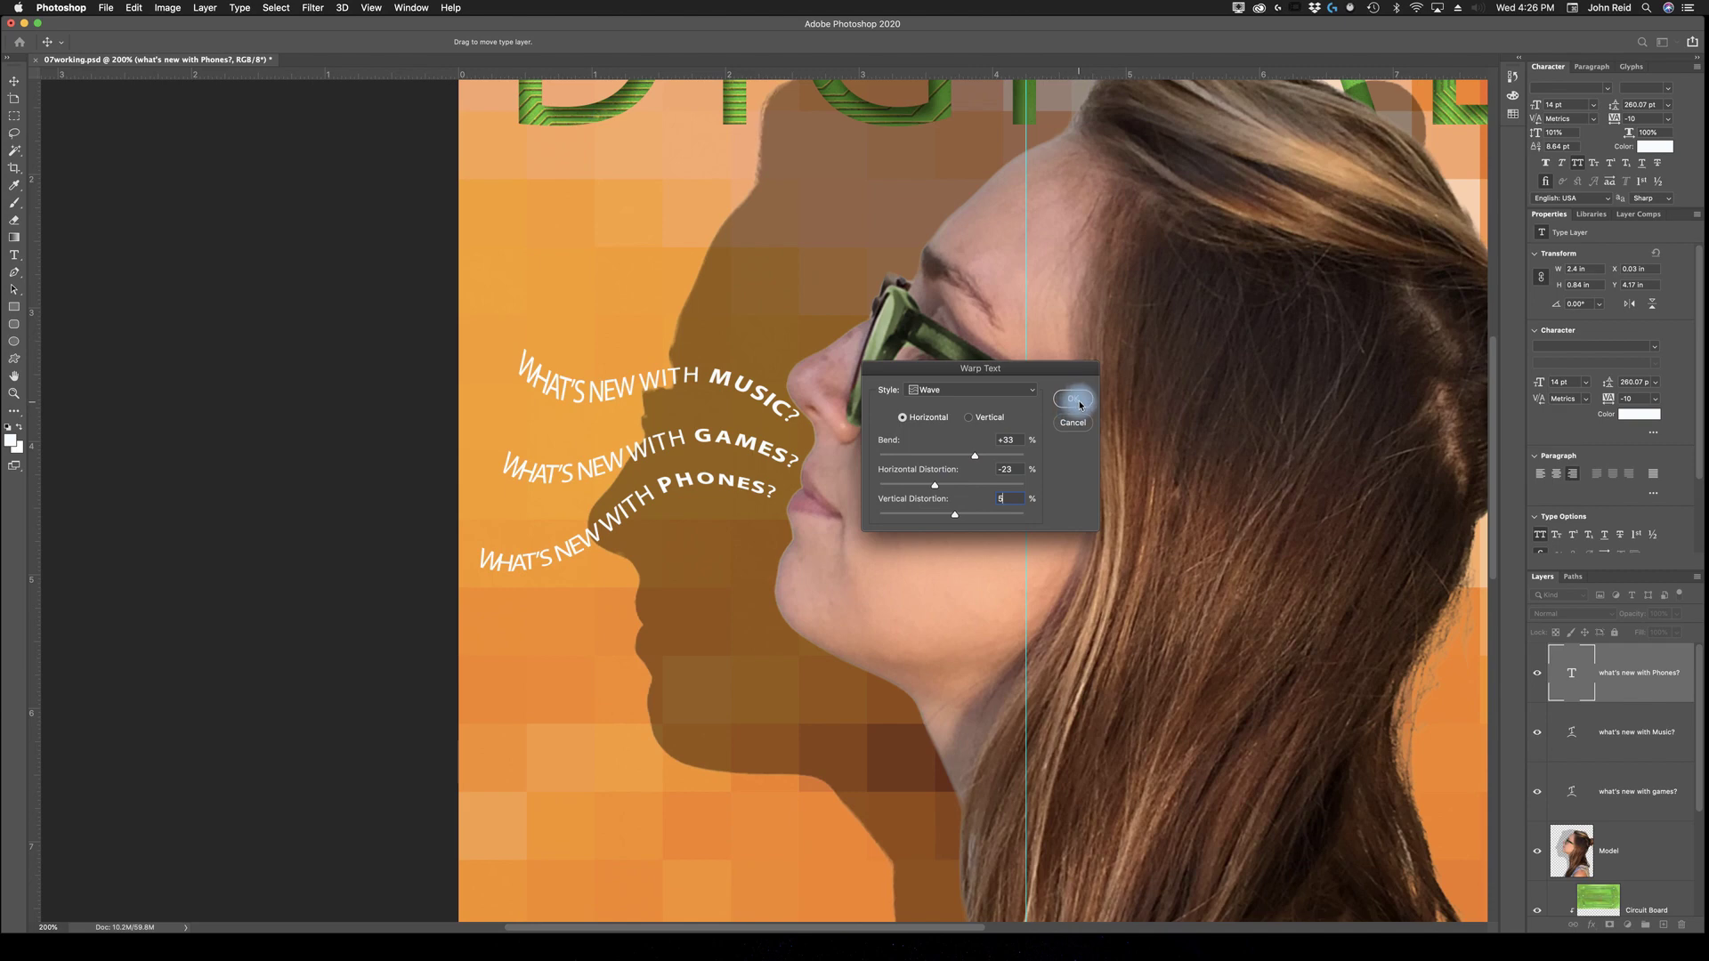
pyautogui.press('z')
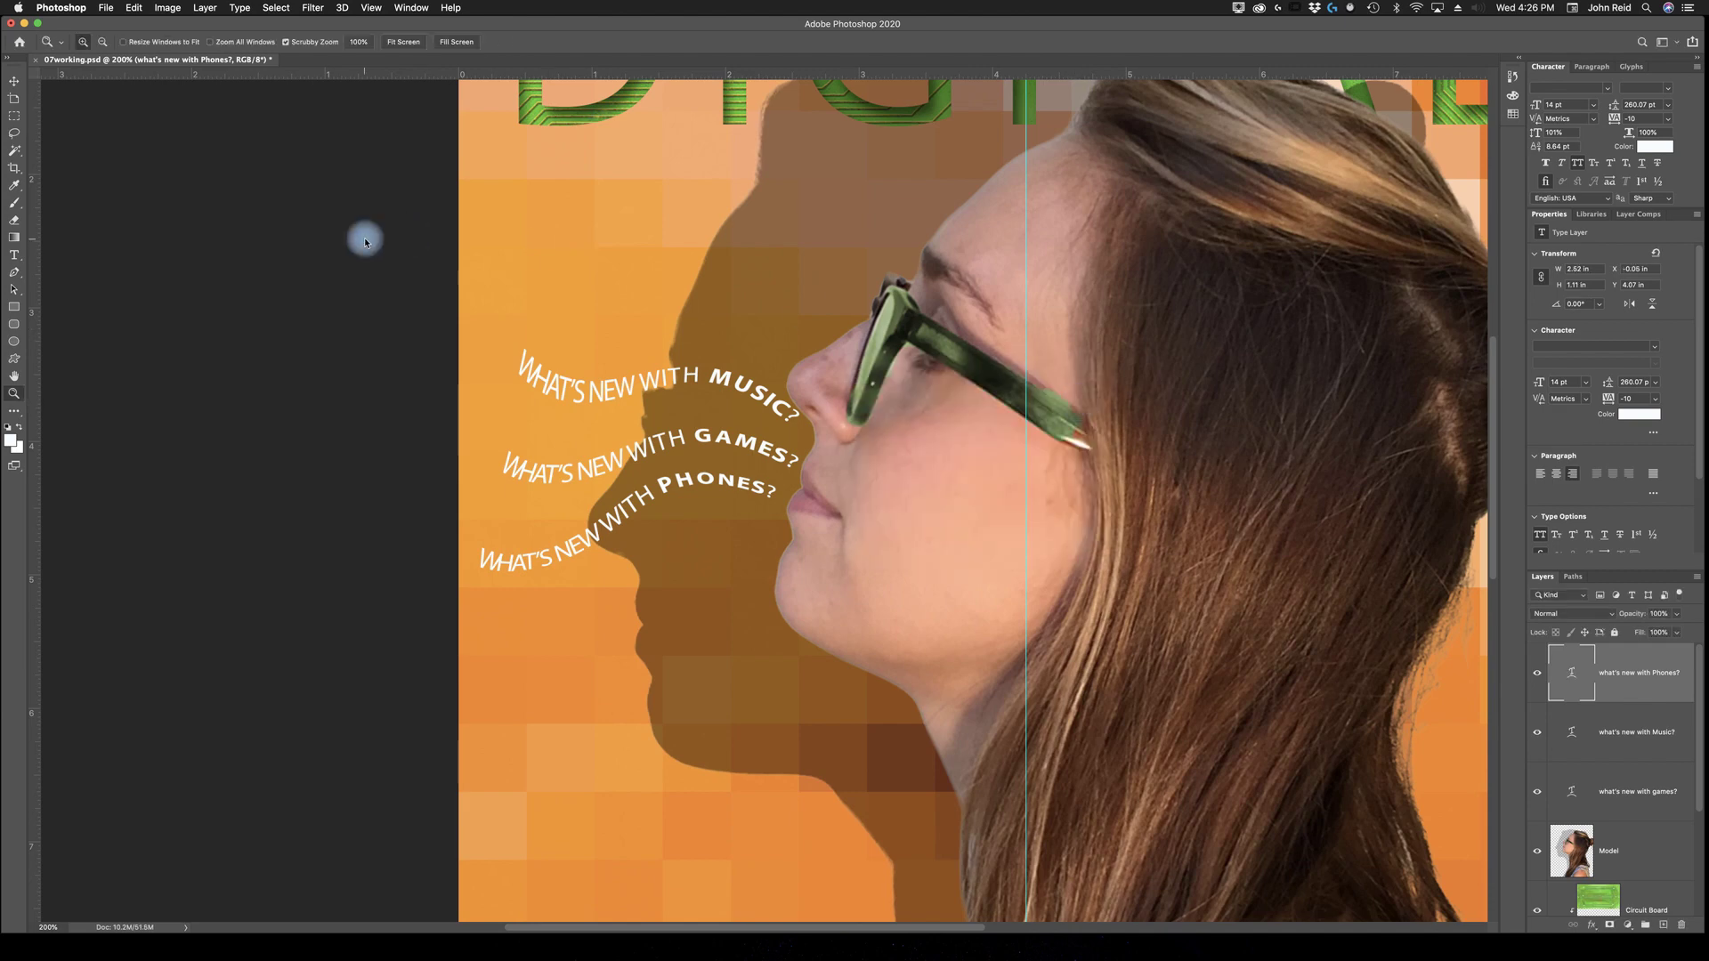
pyautogui.press('super+s')
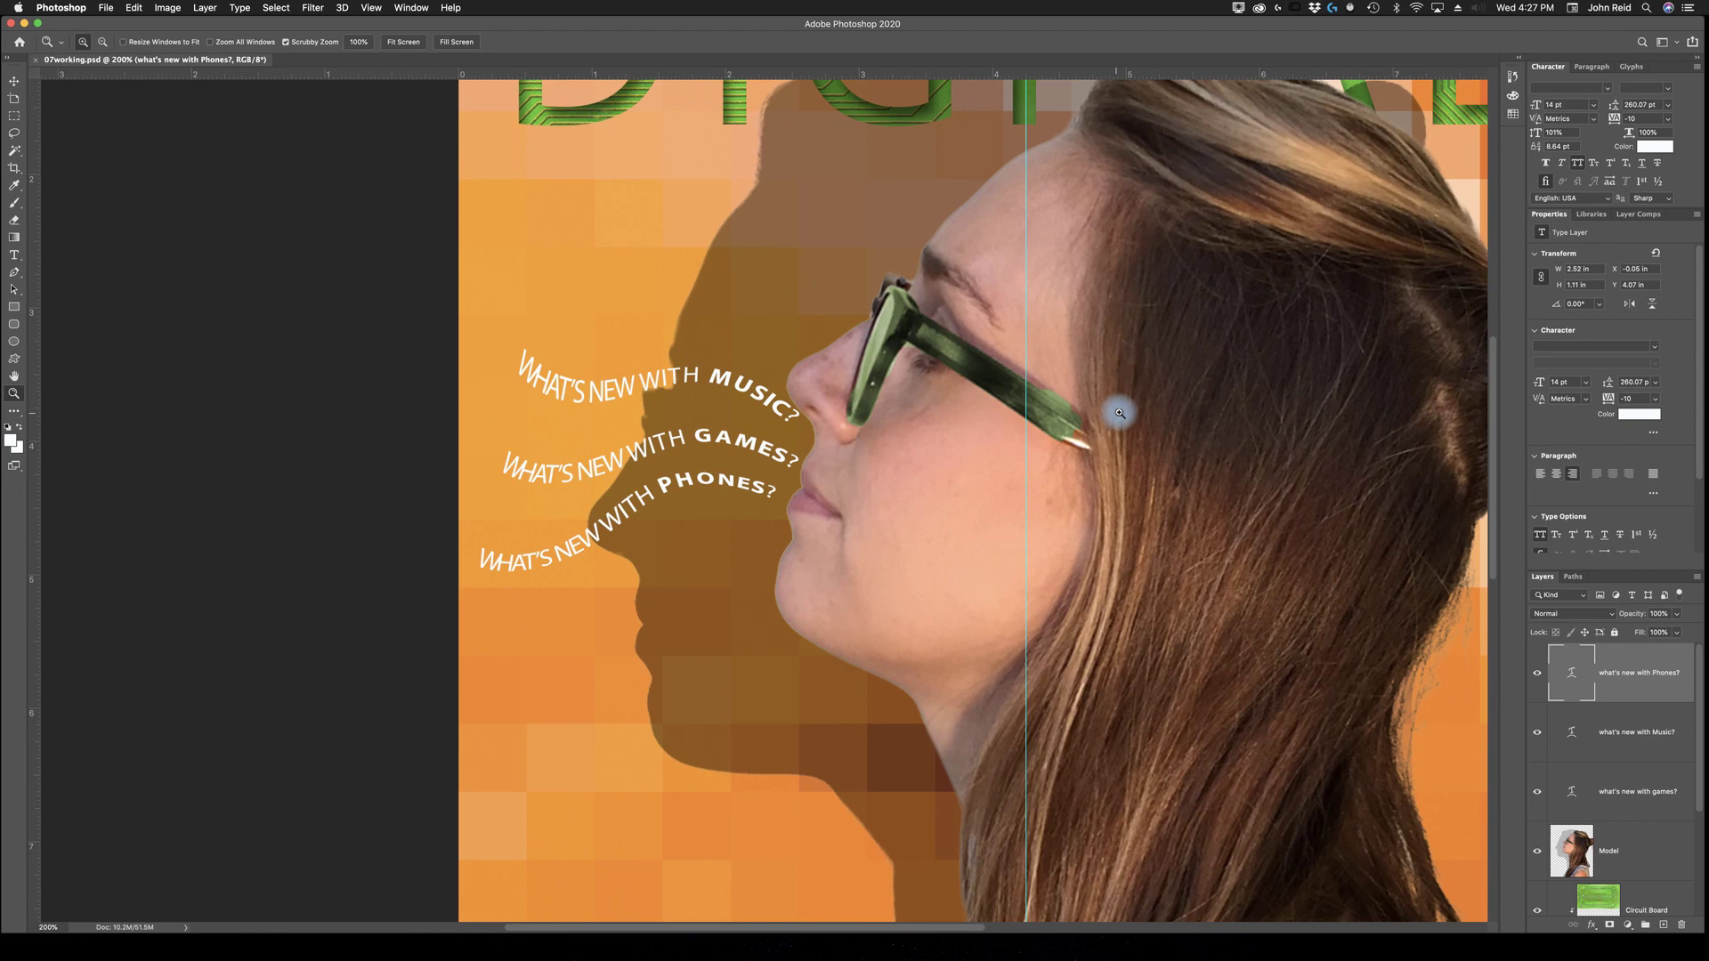
# Examine the three warped text lines against the whole cover and up close near the model's mouth
pyautogui.press('space')
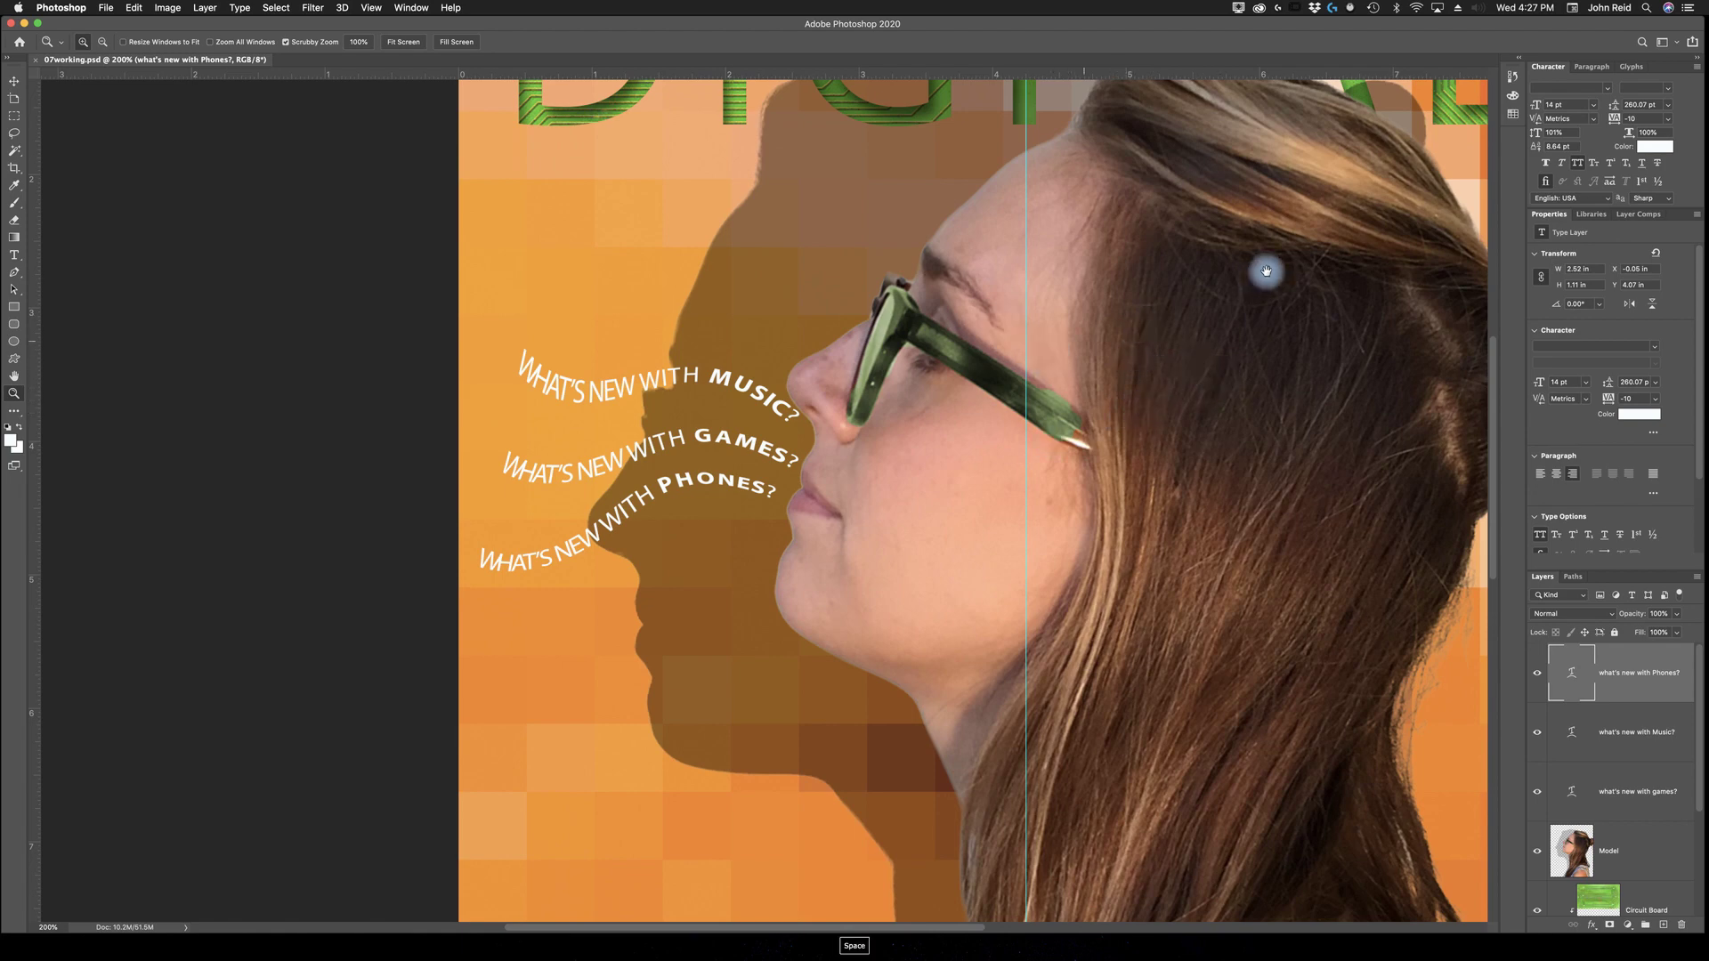
pyautogui.moveTo(1266, 261); pyautogui.dragTo(1044, 383)
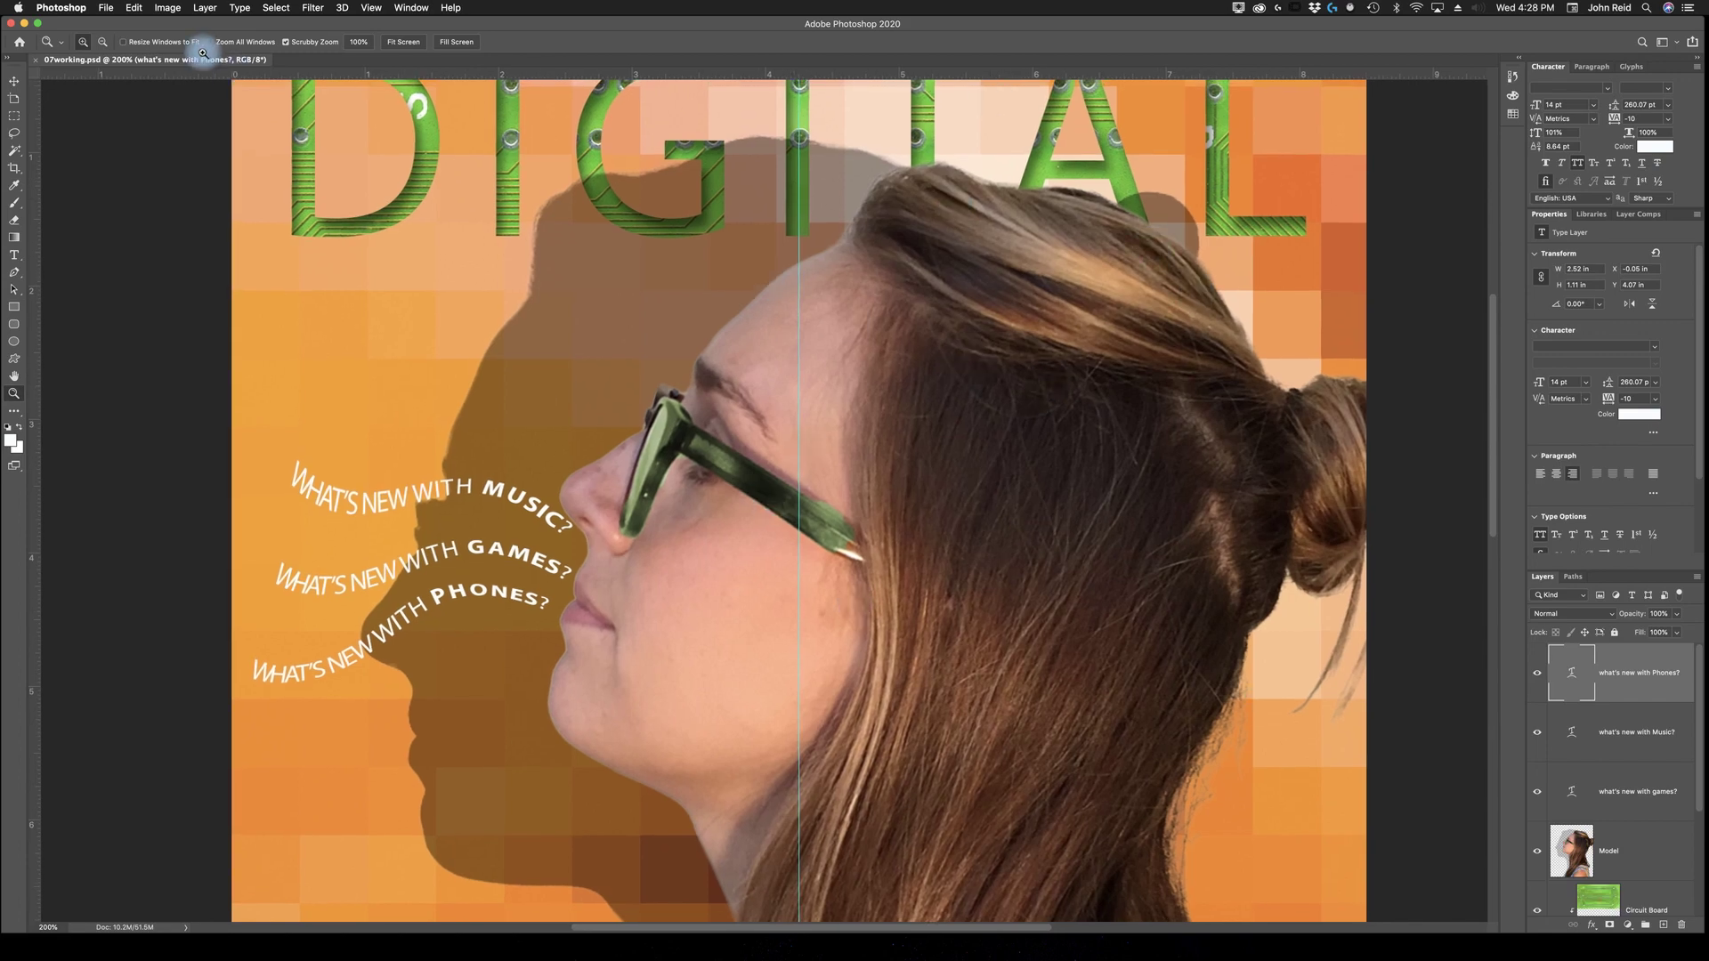
pyautogui.click(104, 42)
pyautogui.click(744, 412)
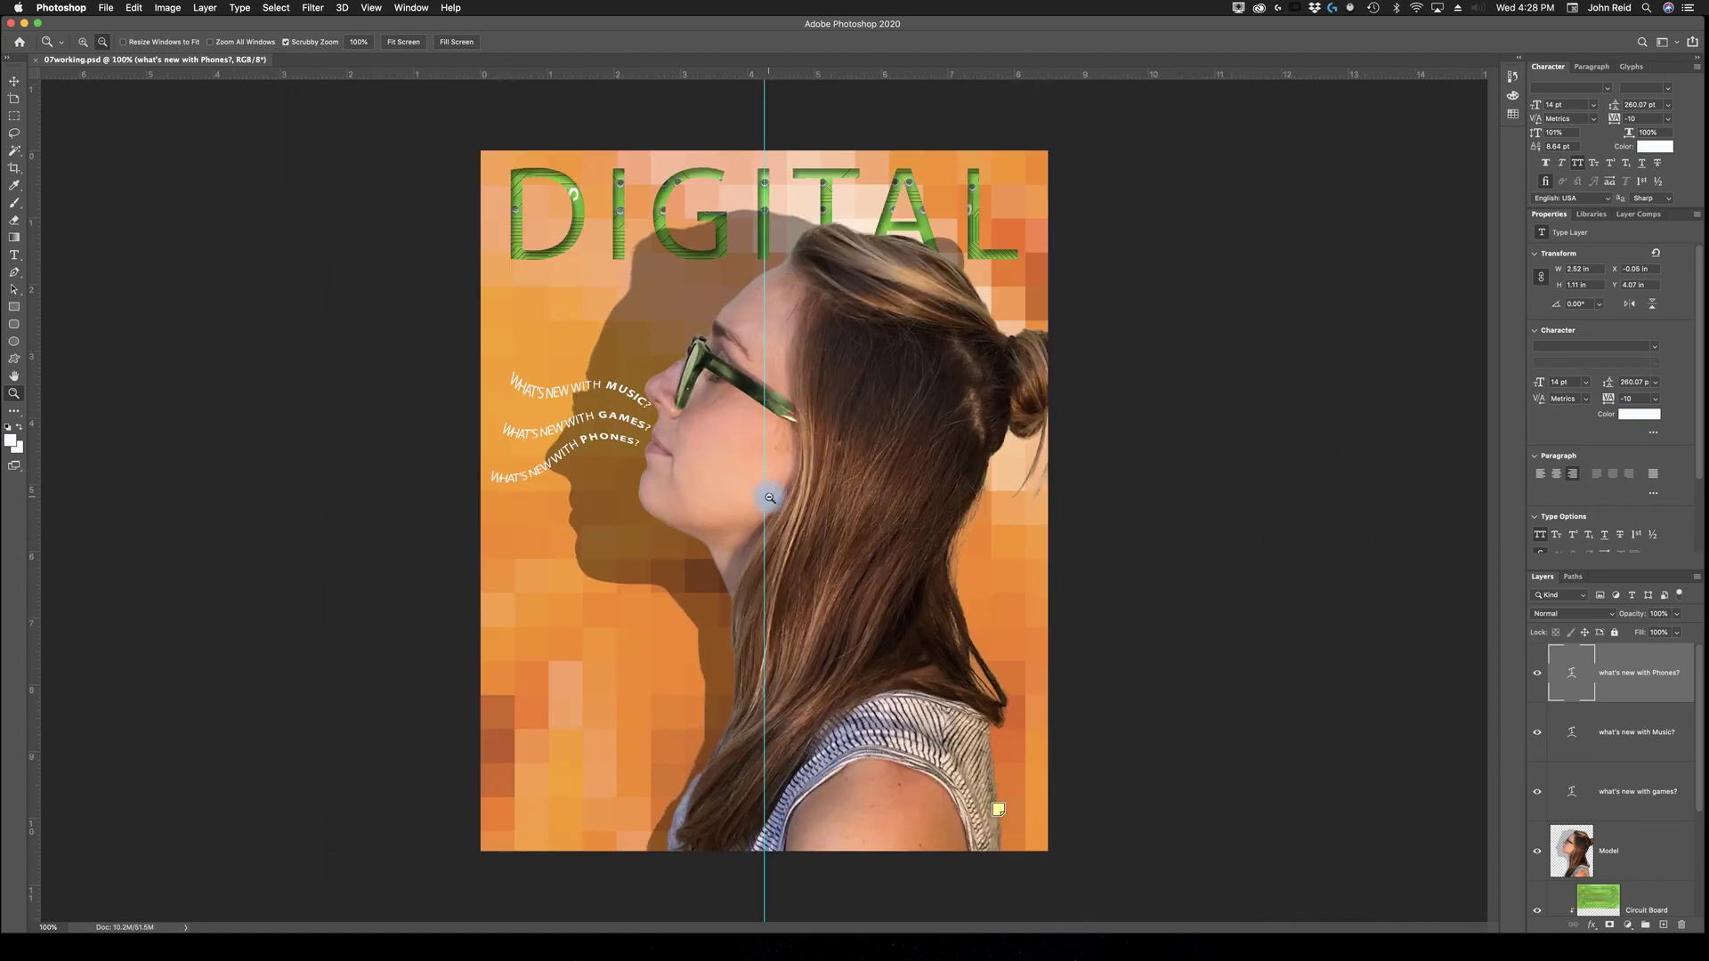
pyautogui.press('z')
pyautogui.click(691, 518)
pyautogui.press('alt')
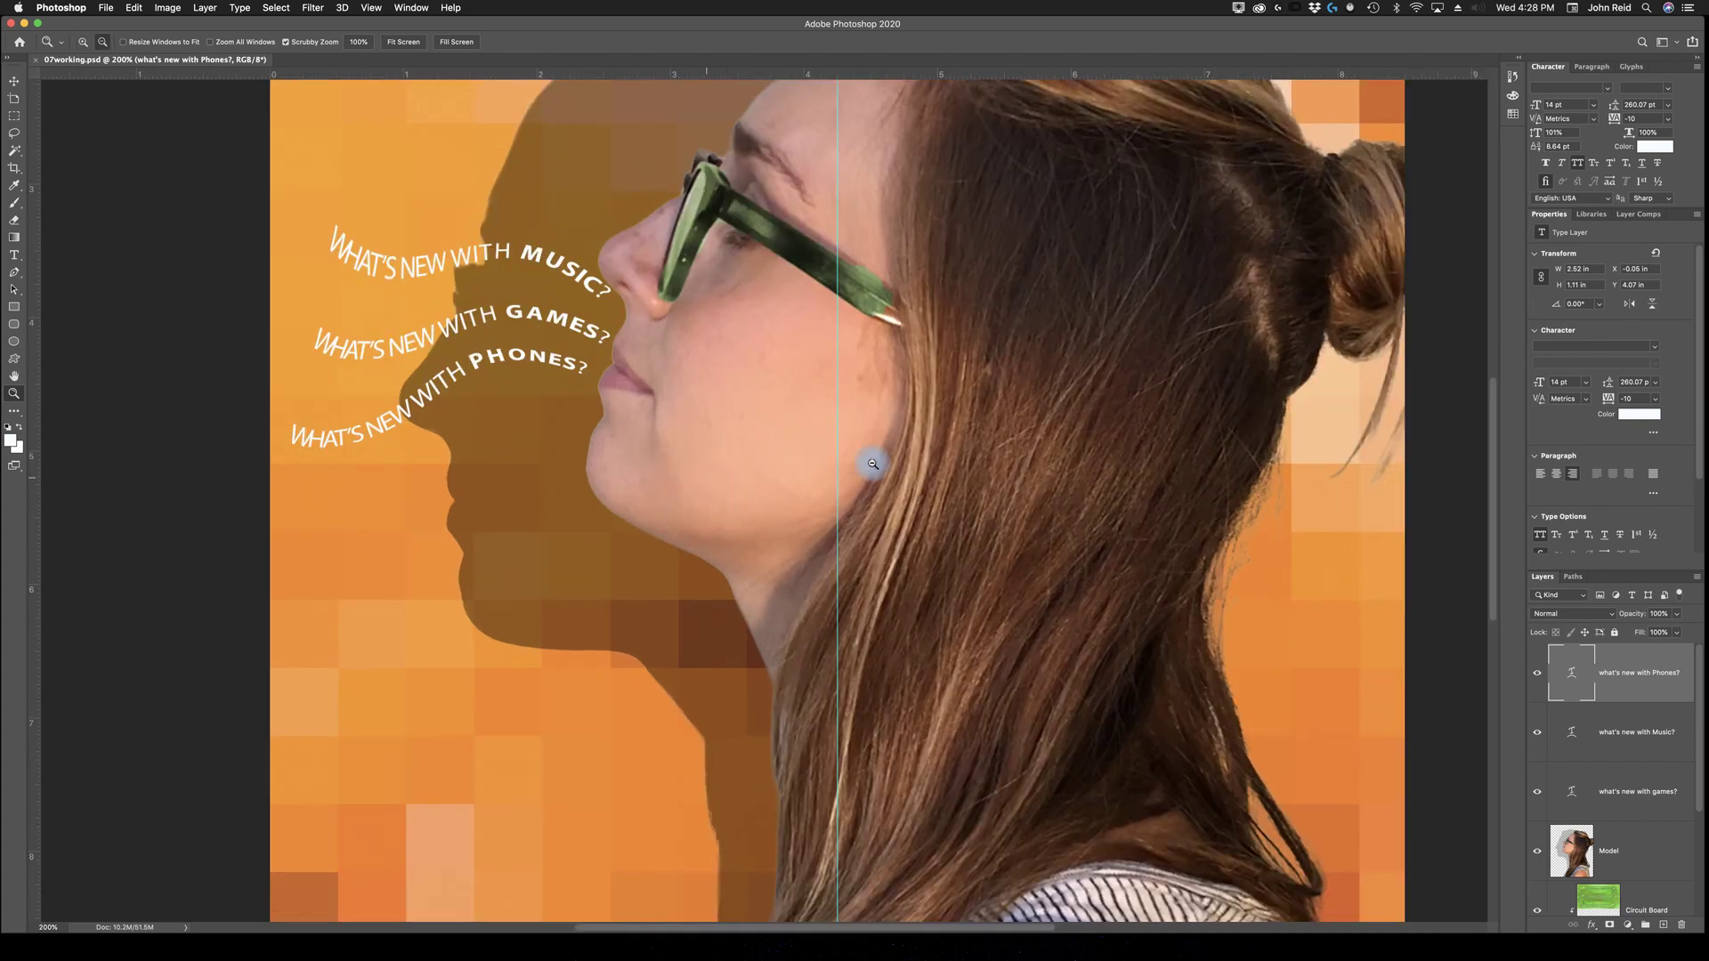
# Add a vertical guide near the cover's outer edge at about 8.25 in and a horizontal guide at about 2 in, below the DIGITAL title
pyautogui.keyDown('alt'); pyautogui.click(870, 464); pyautogui.keyUp('alt')
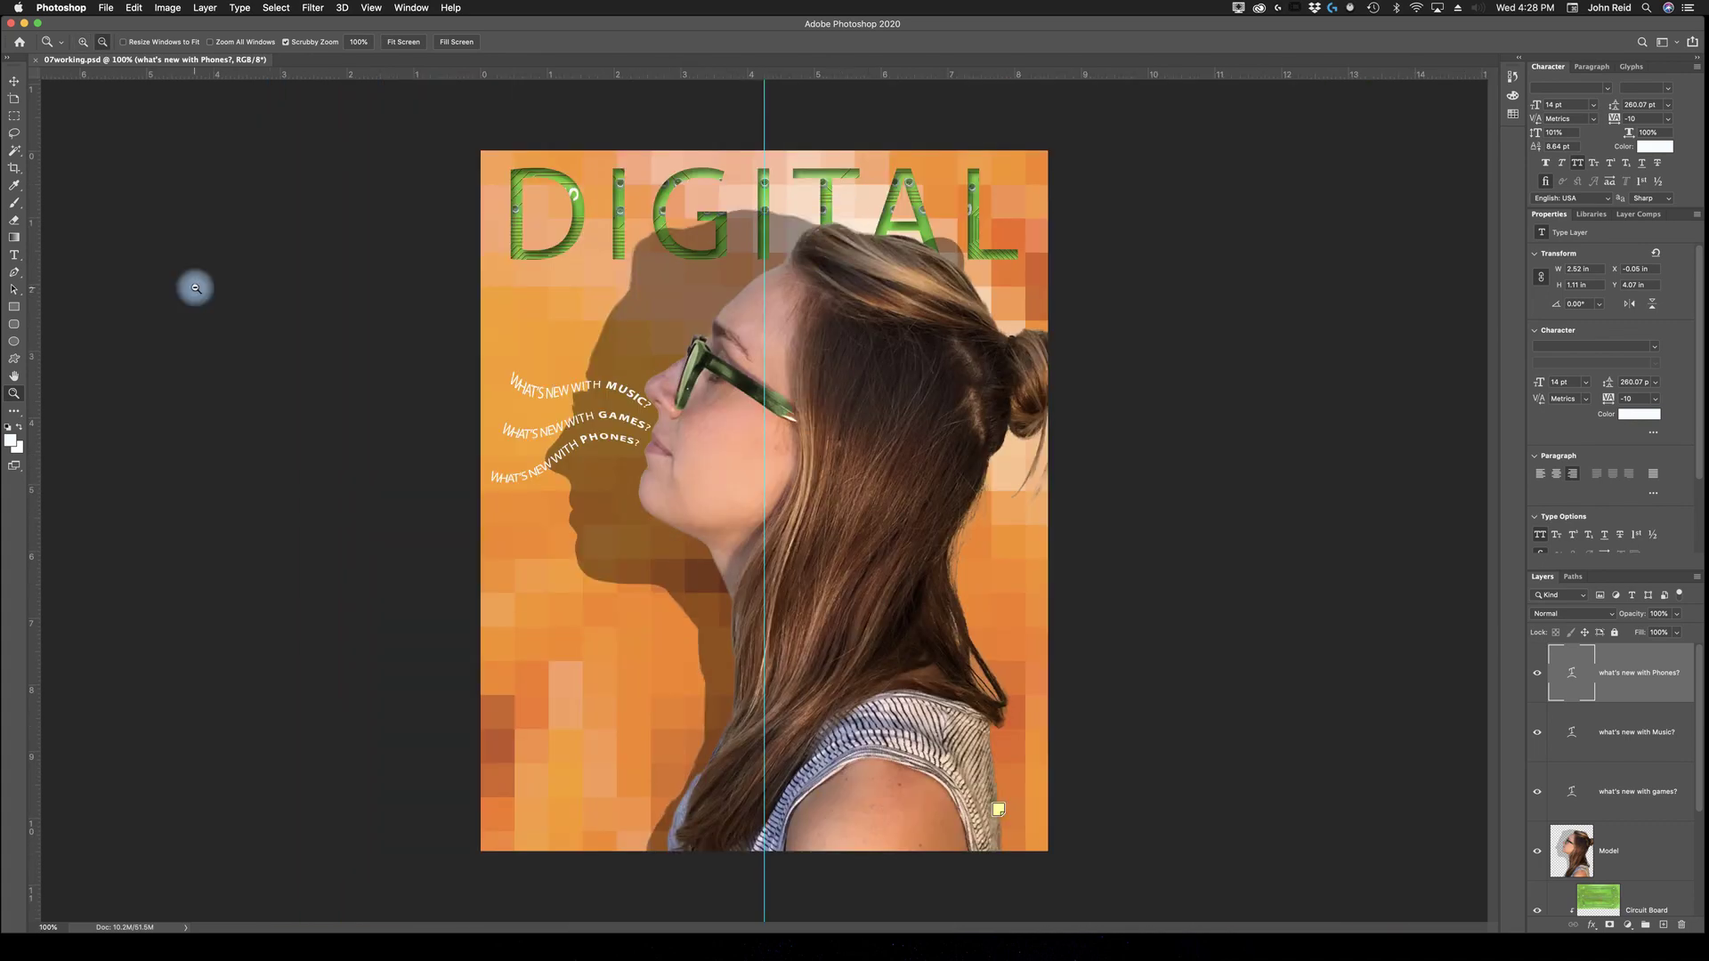
pyautogui.press('v')
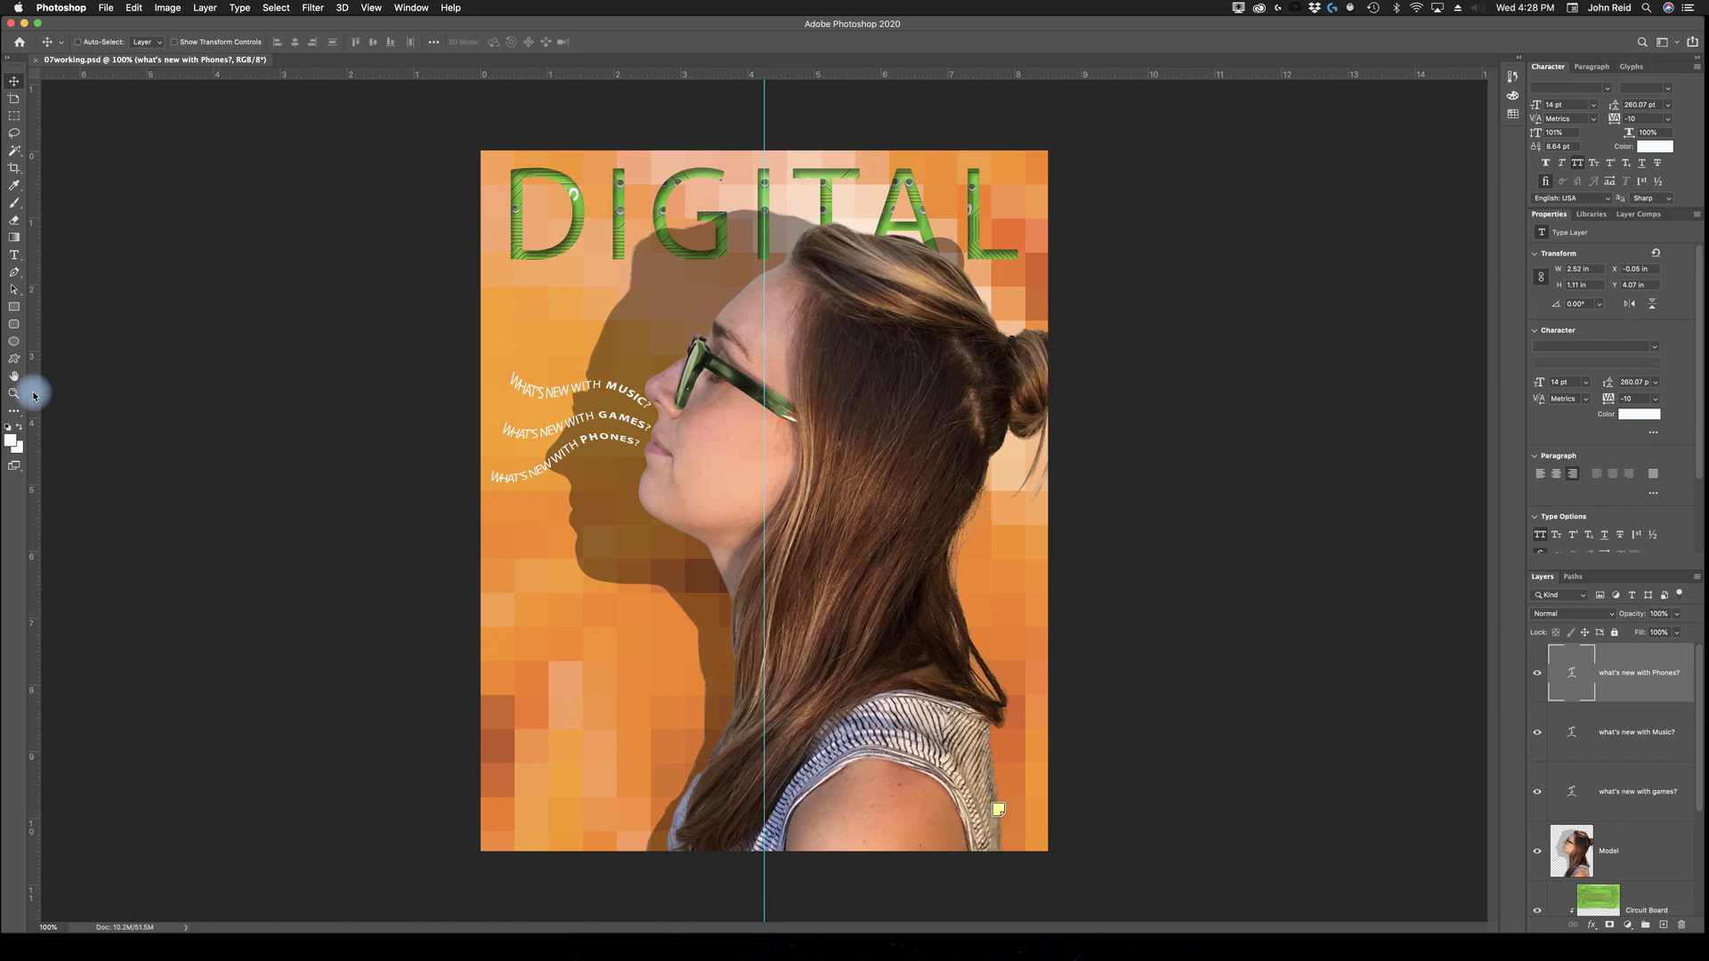
pyautogui.moveTo(33, 395); pyautogui.dragTo(1031, 256)
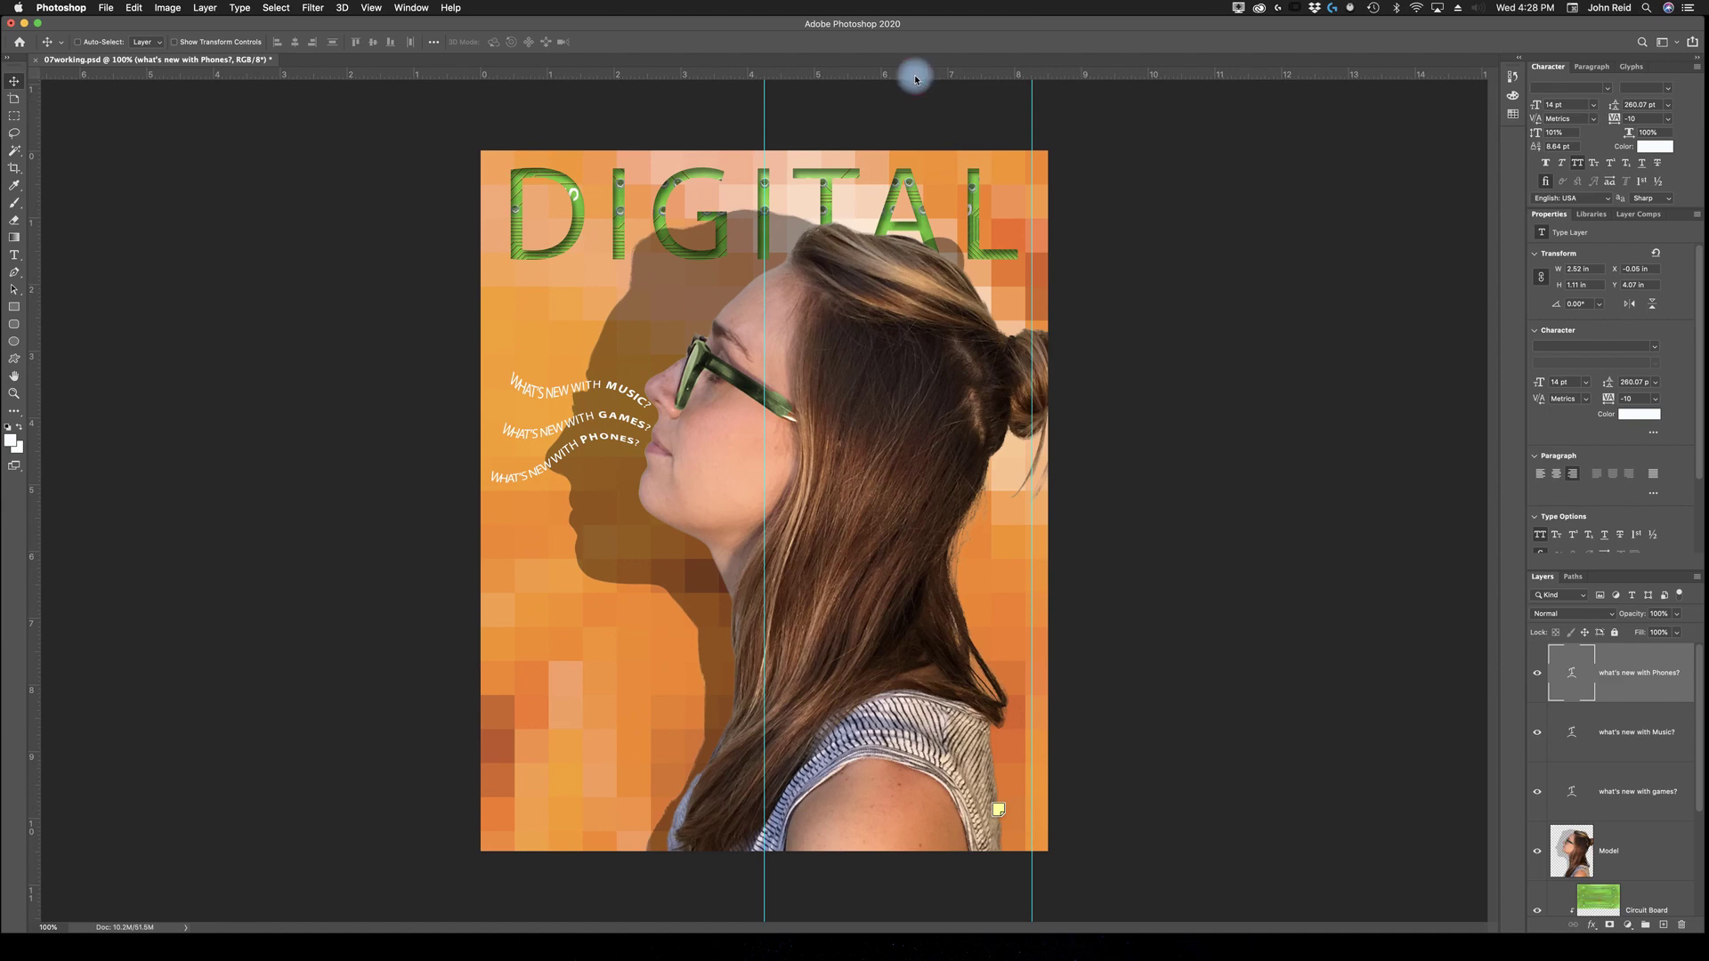
pyautogui.moveTo(915, 78); pyautogui.dragTo(901, 285)
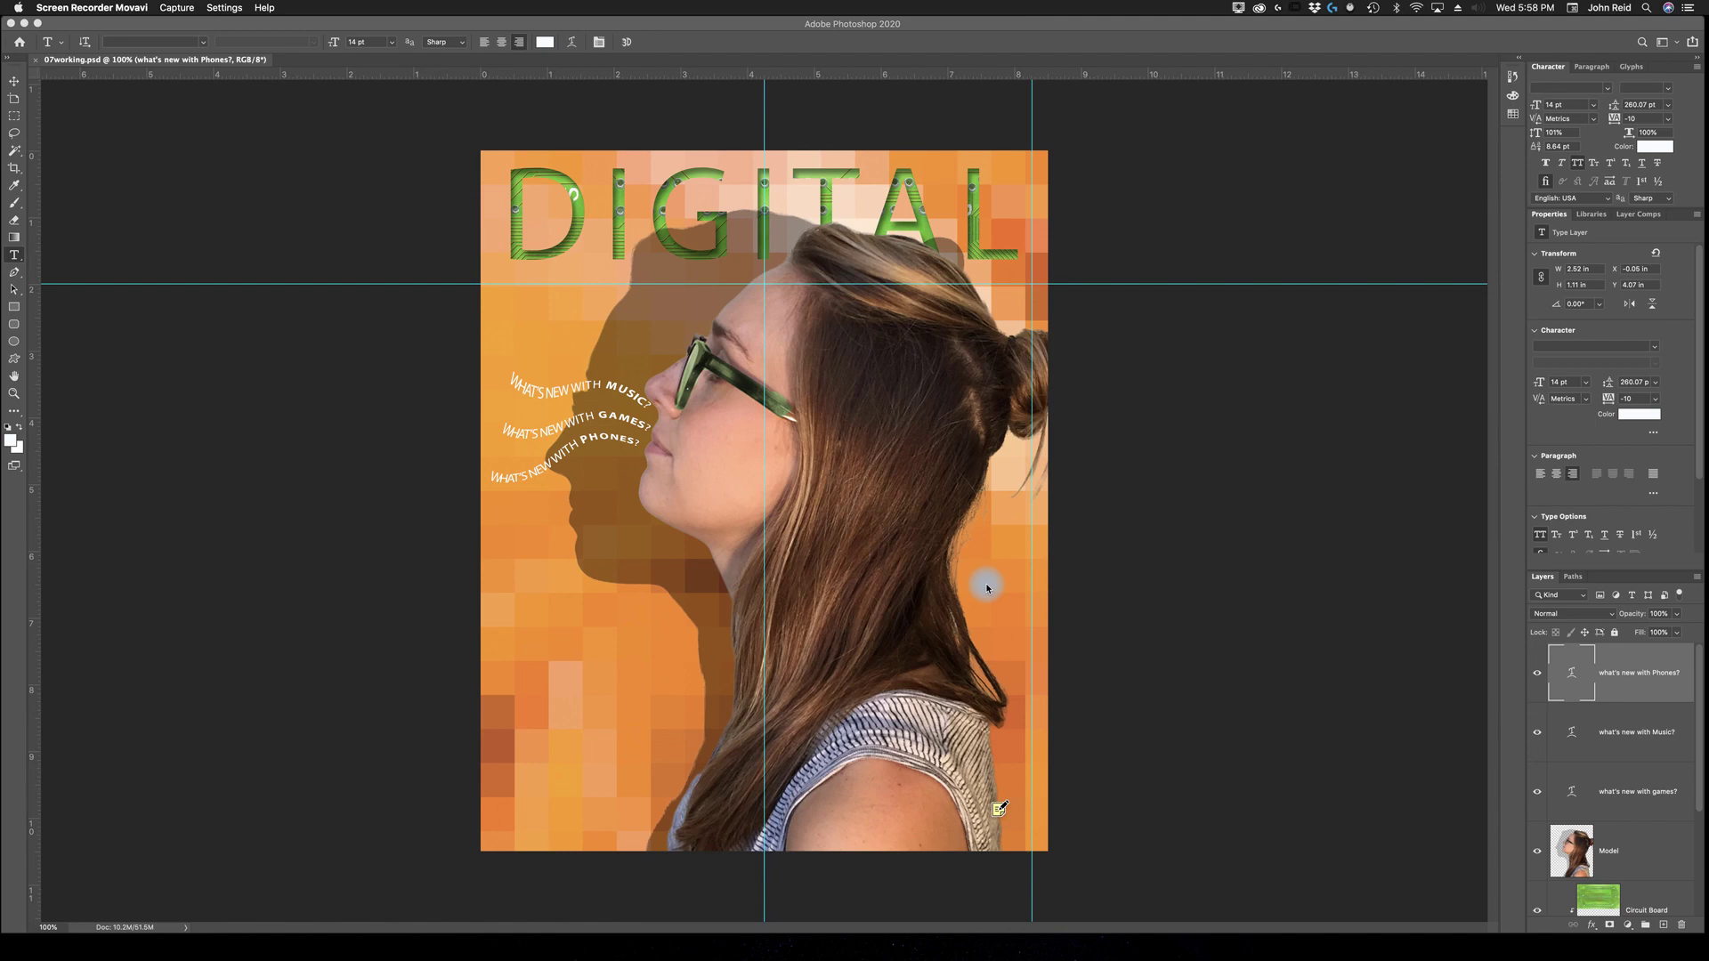
# Copy all the text from the note attached to the model's shoulder and close the note
pyautogui.click(13, 86)
pyautogui.click(13, 83)
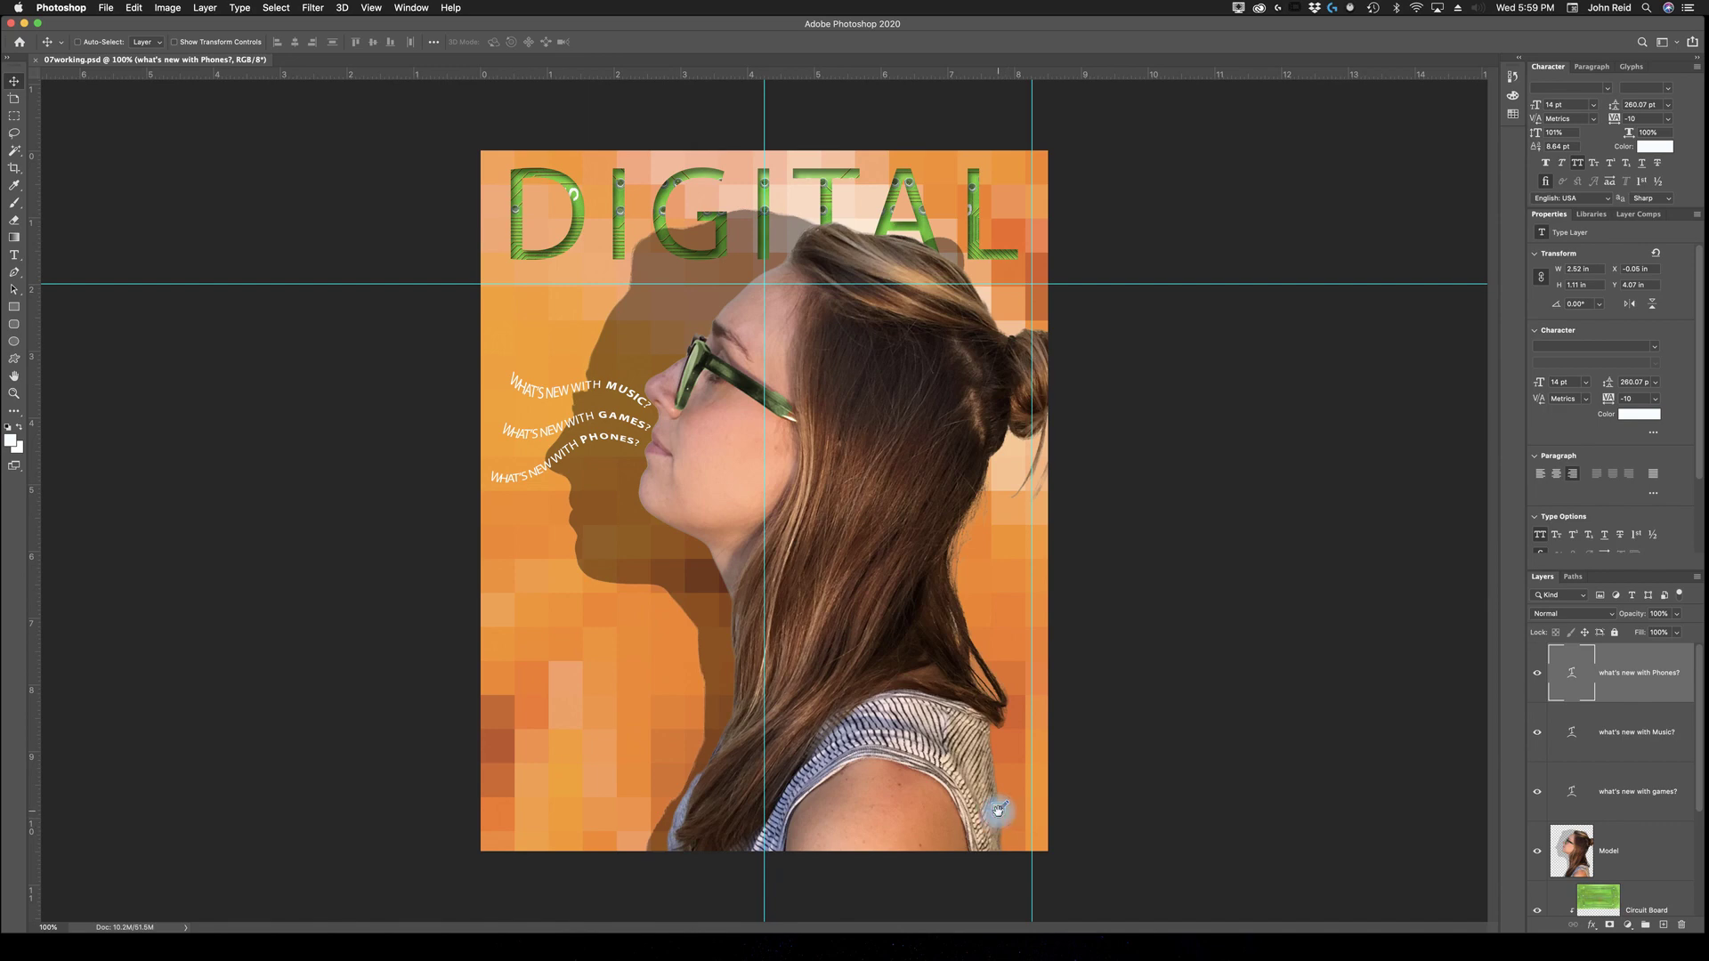
pyautogui.doubleClick(999, 813)
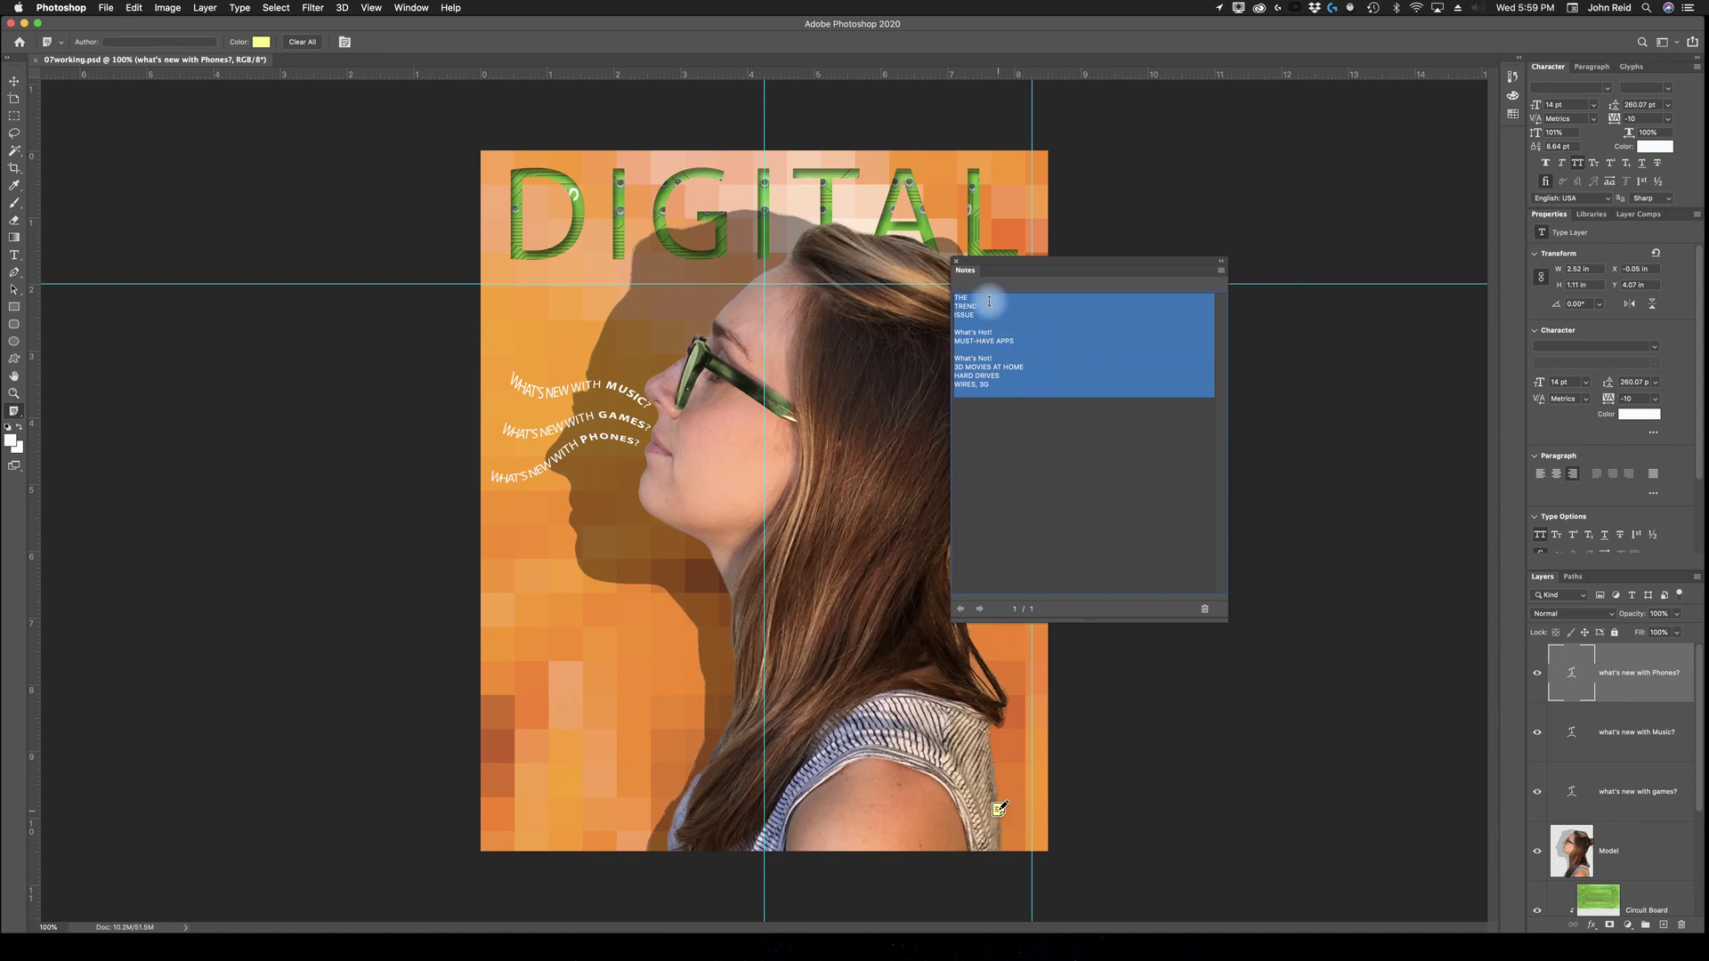
pyautogui.click(957, 264)
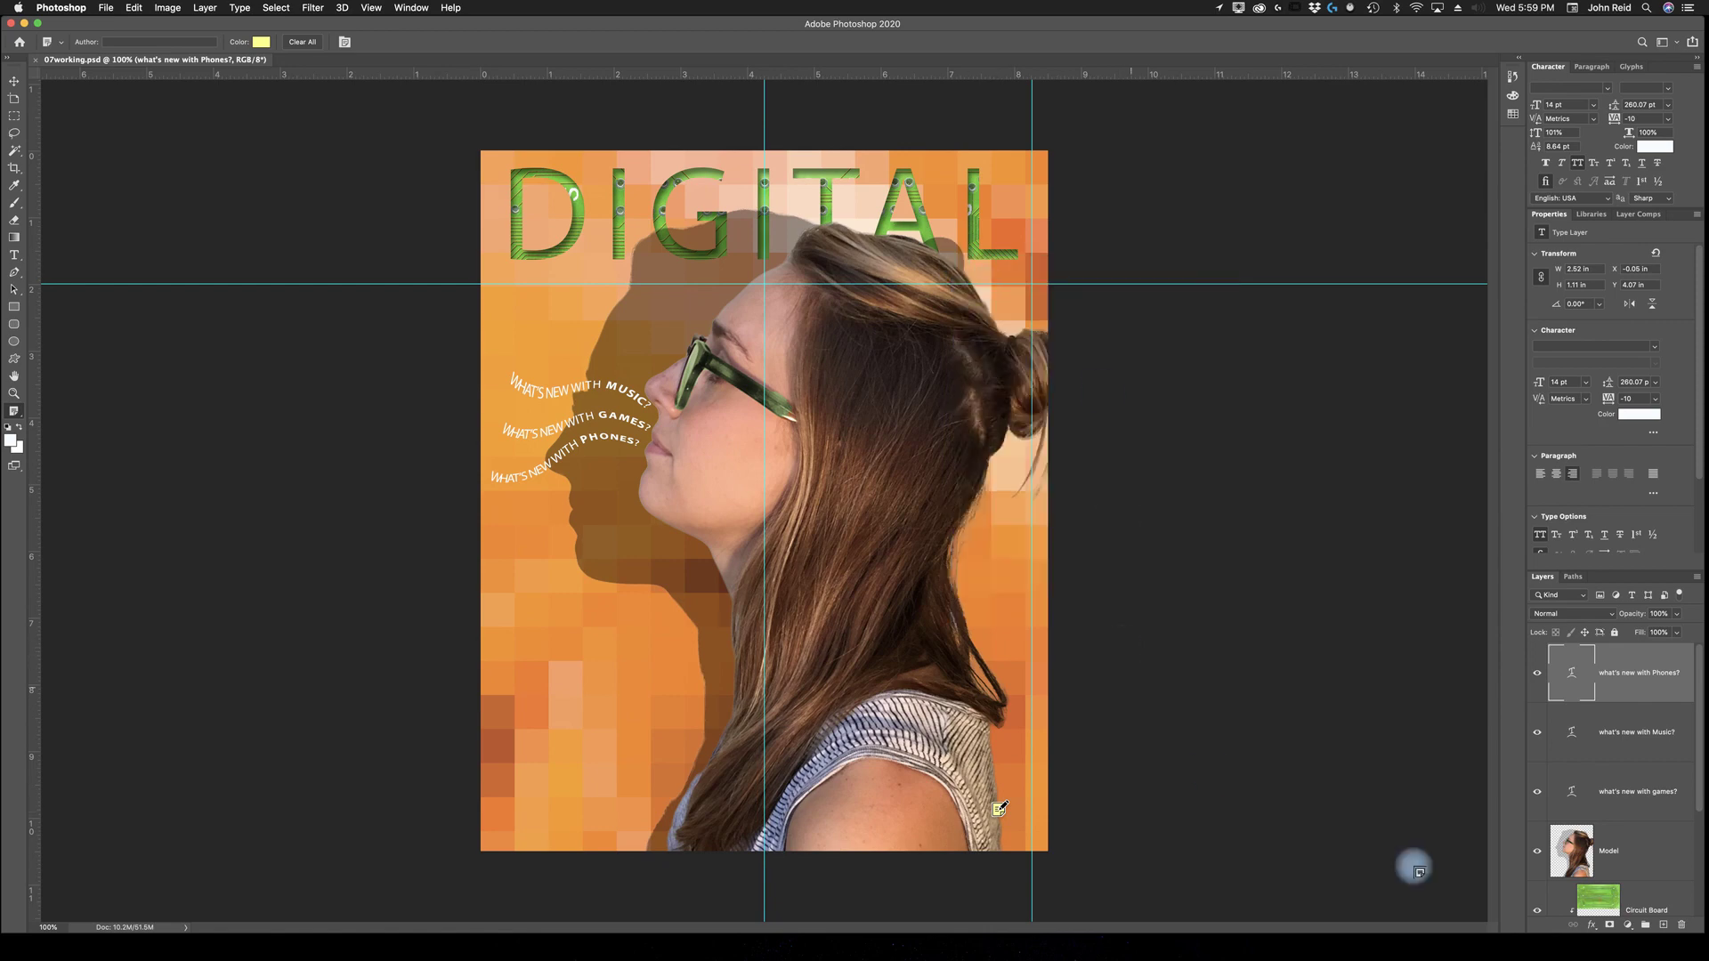
# Above the Model layer, add a text box about 4 by 5.88 in between the guides and paste in the copied note text
pyautogui.click(1639, 852)
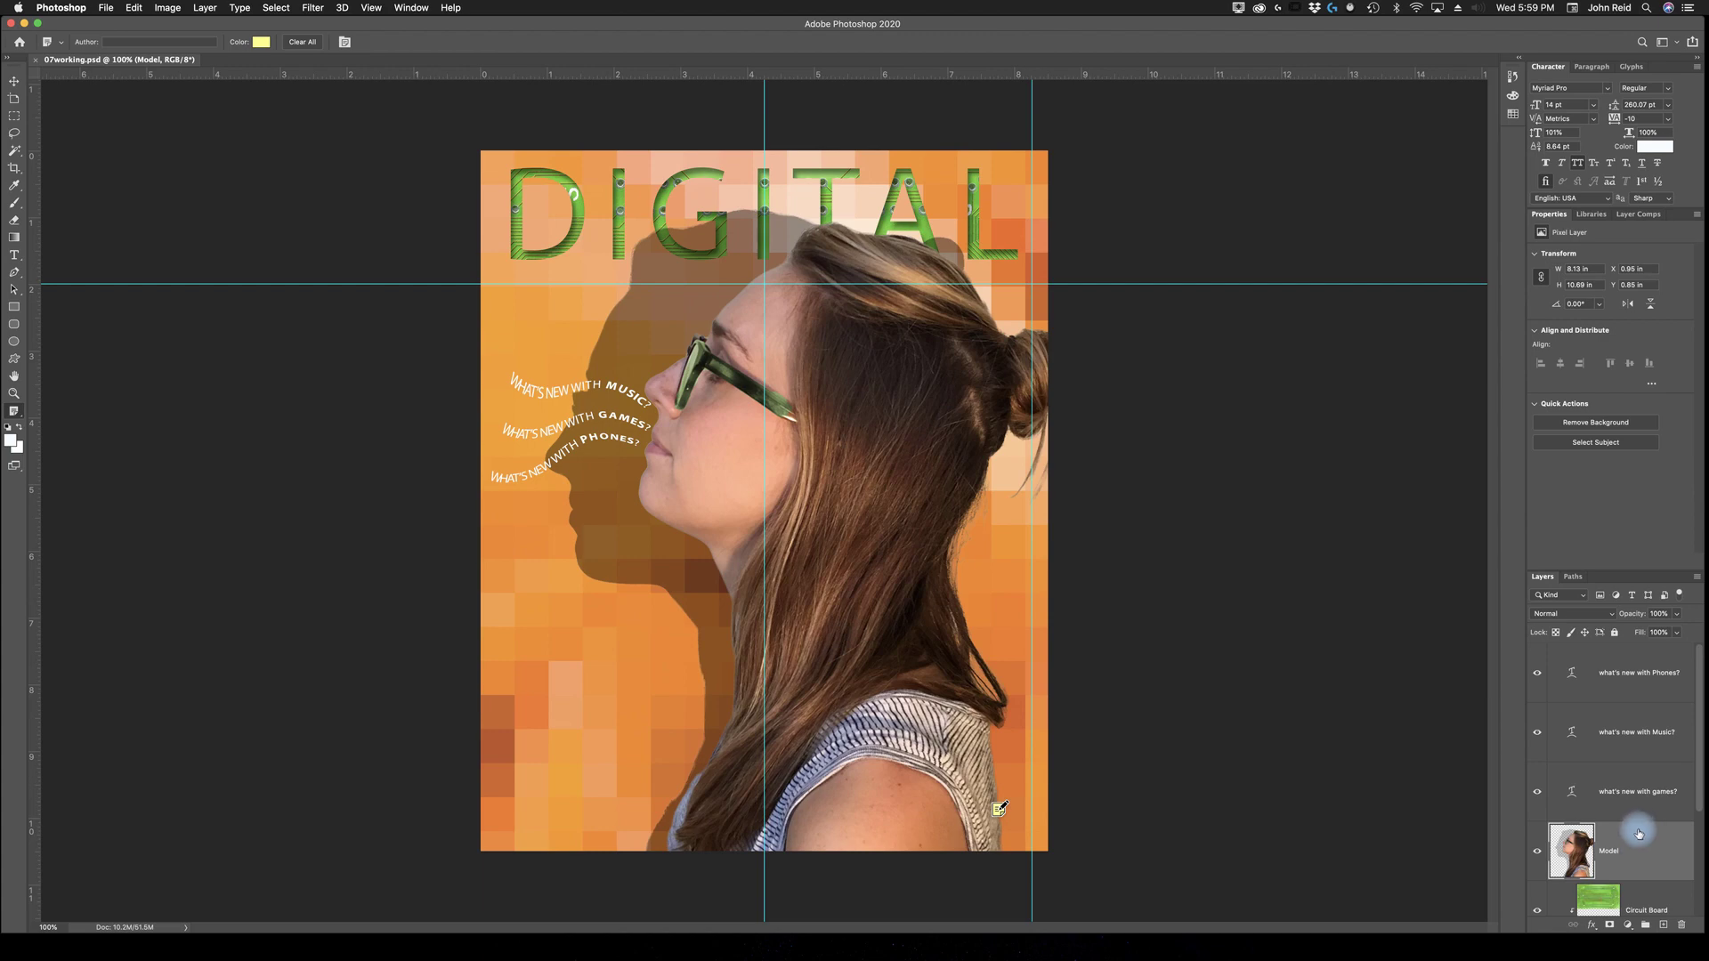
pyautogui.click(14, 256)
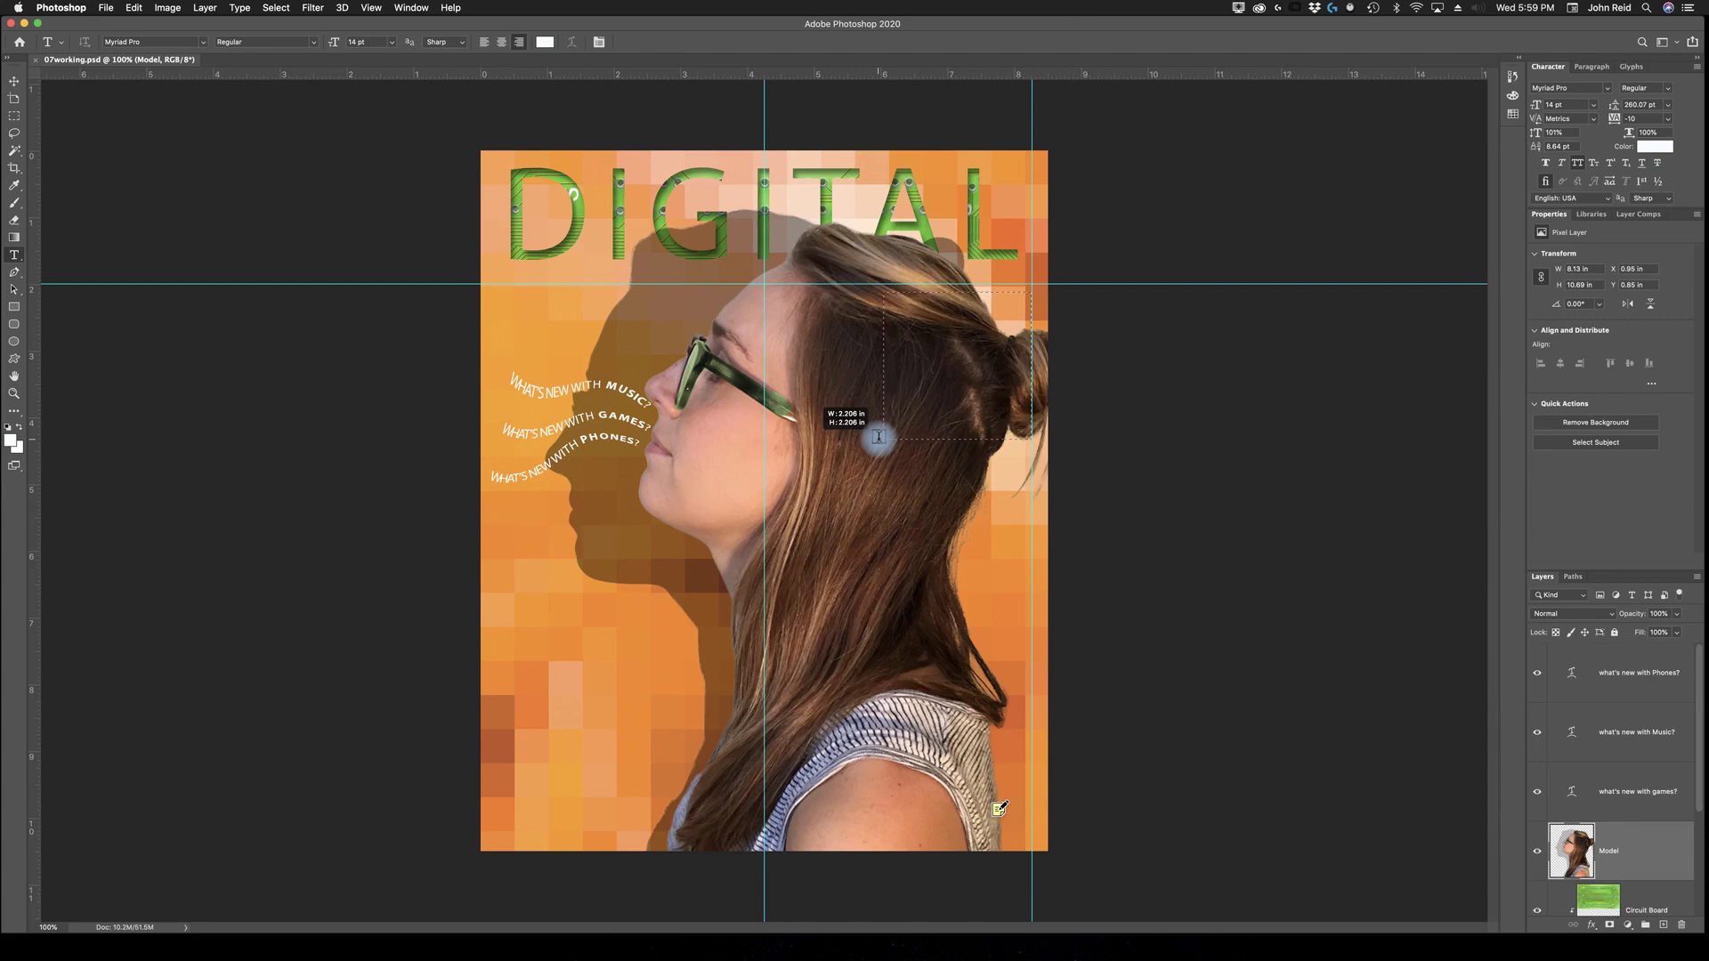
pyautogui.moveTo(879, 437); pyautogui.dragTo(765, 685)
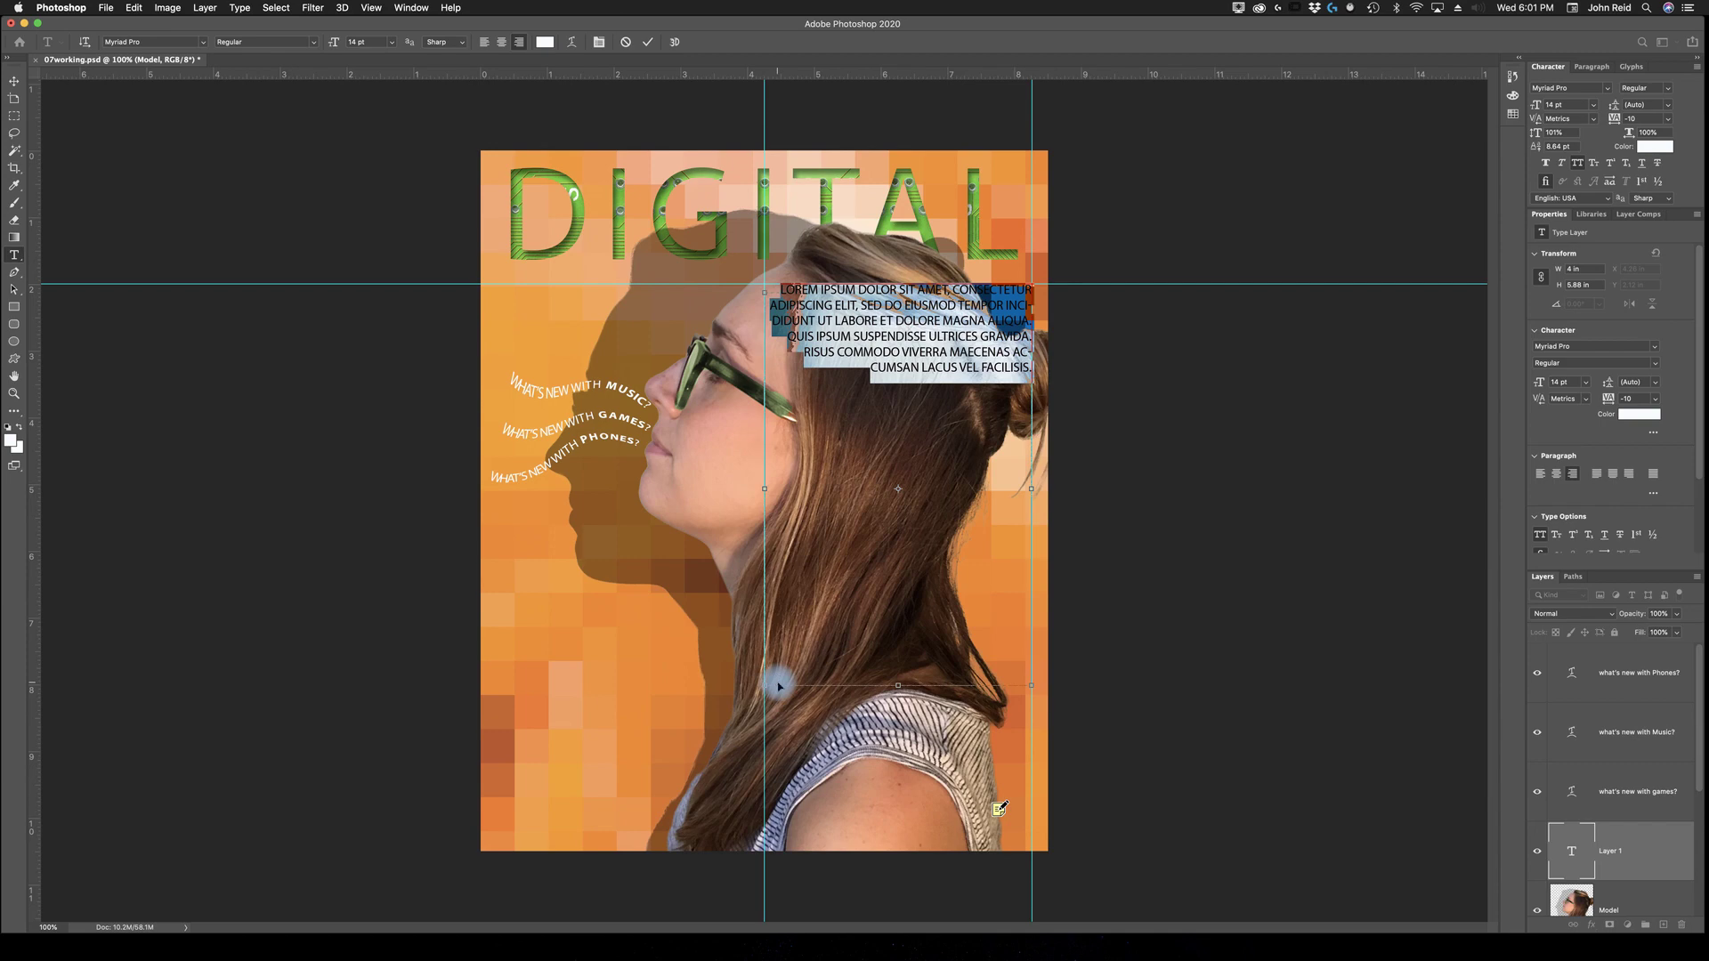
pyautogui.write("THE TREND ISSUE  WHAT'S HOT! MUST-HAVE APPS  WHAT'S NOT! 3D MOVIES AT HOME HARD DRIVES WIRES, 3G")
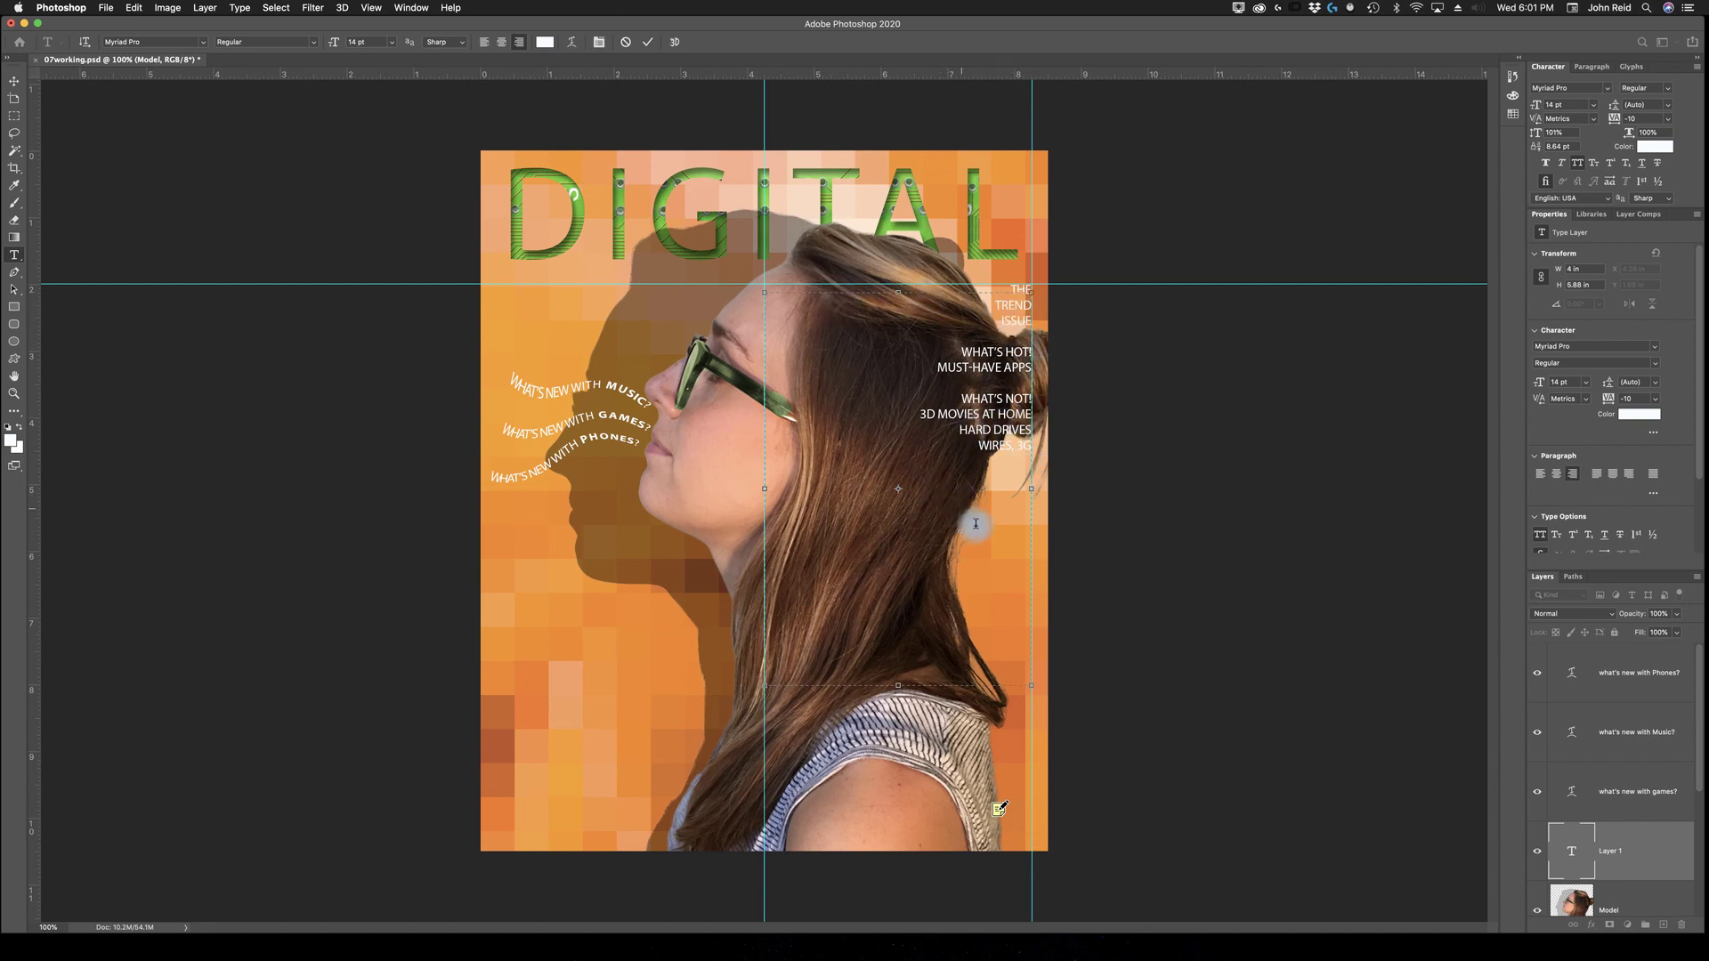
pyautogui.press('cmd+Return')
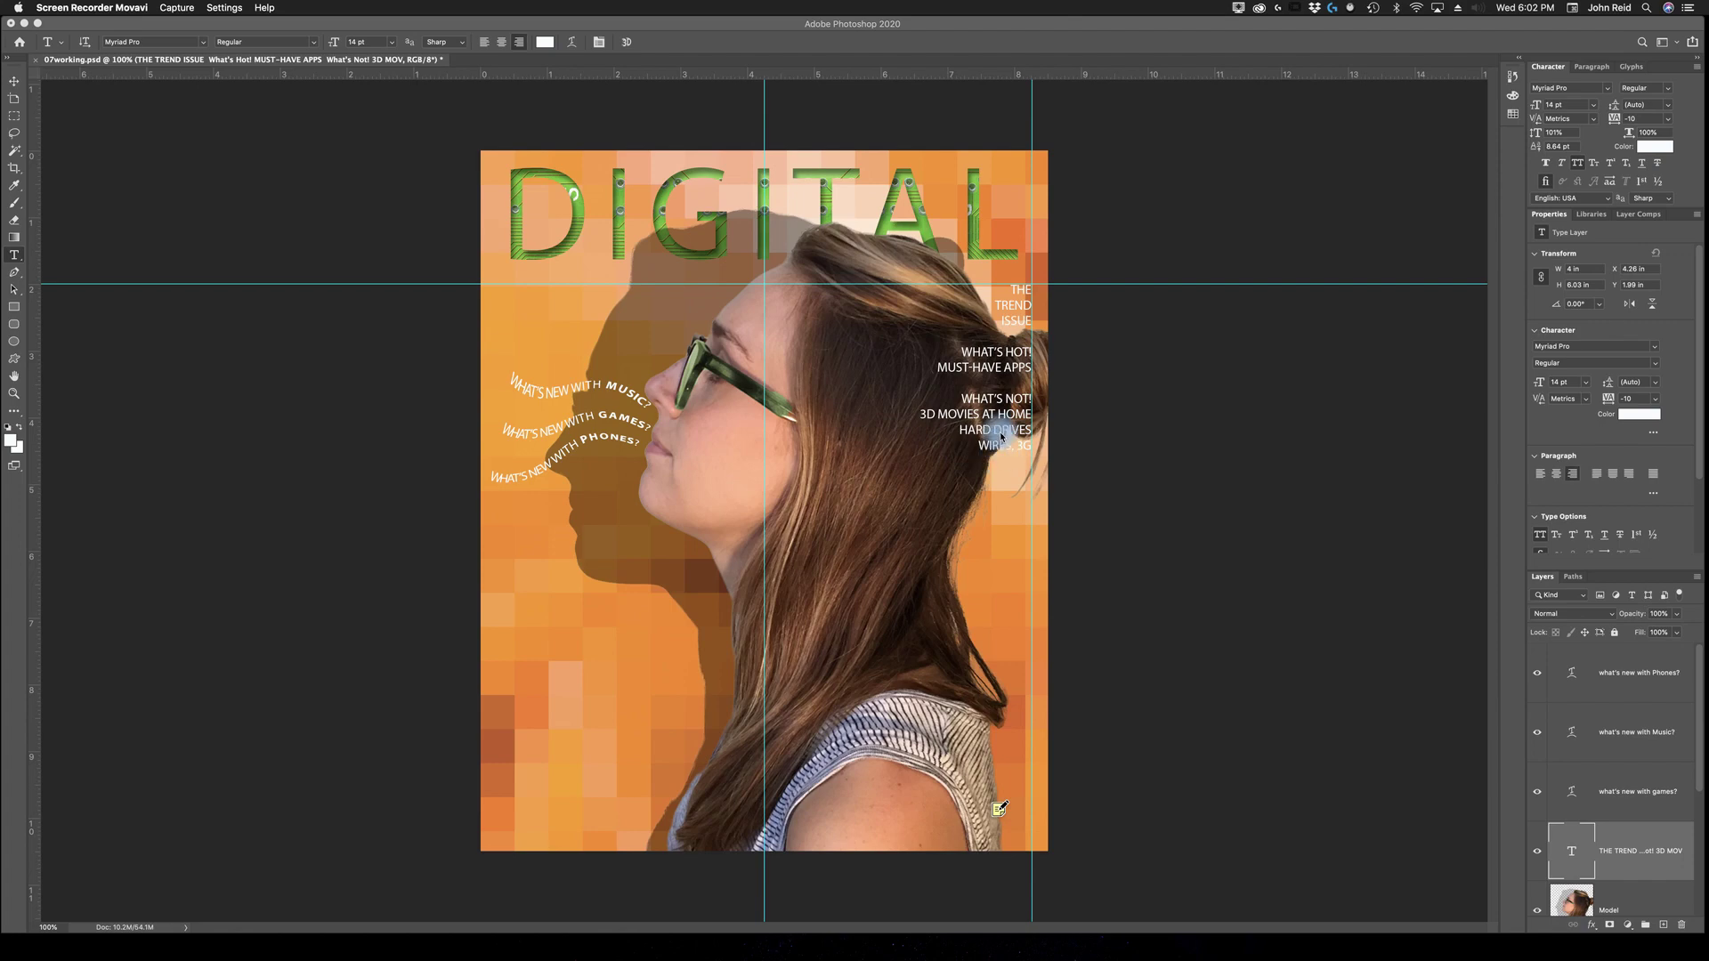
pyautogui.click(1115, 431)
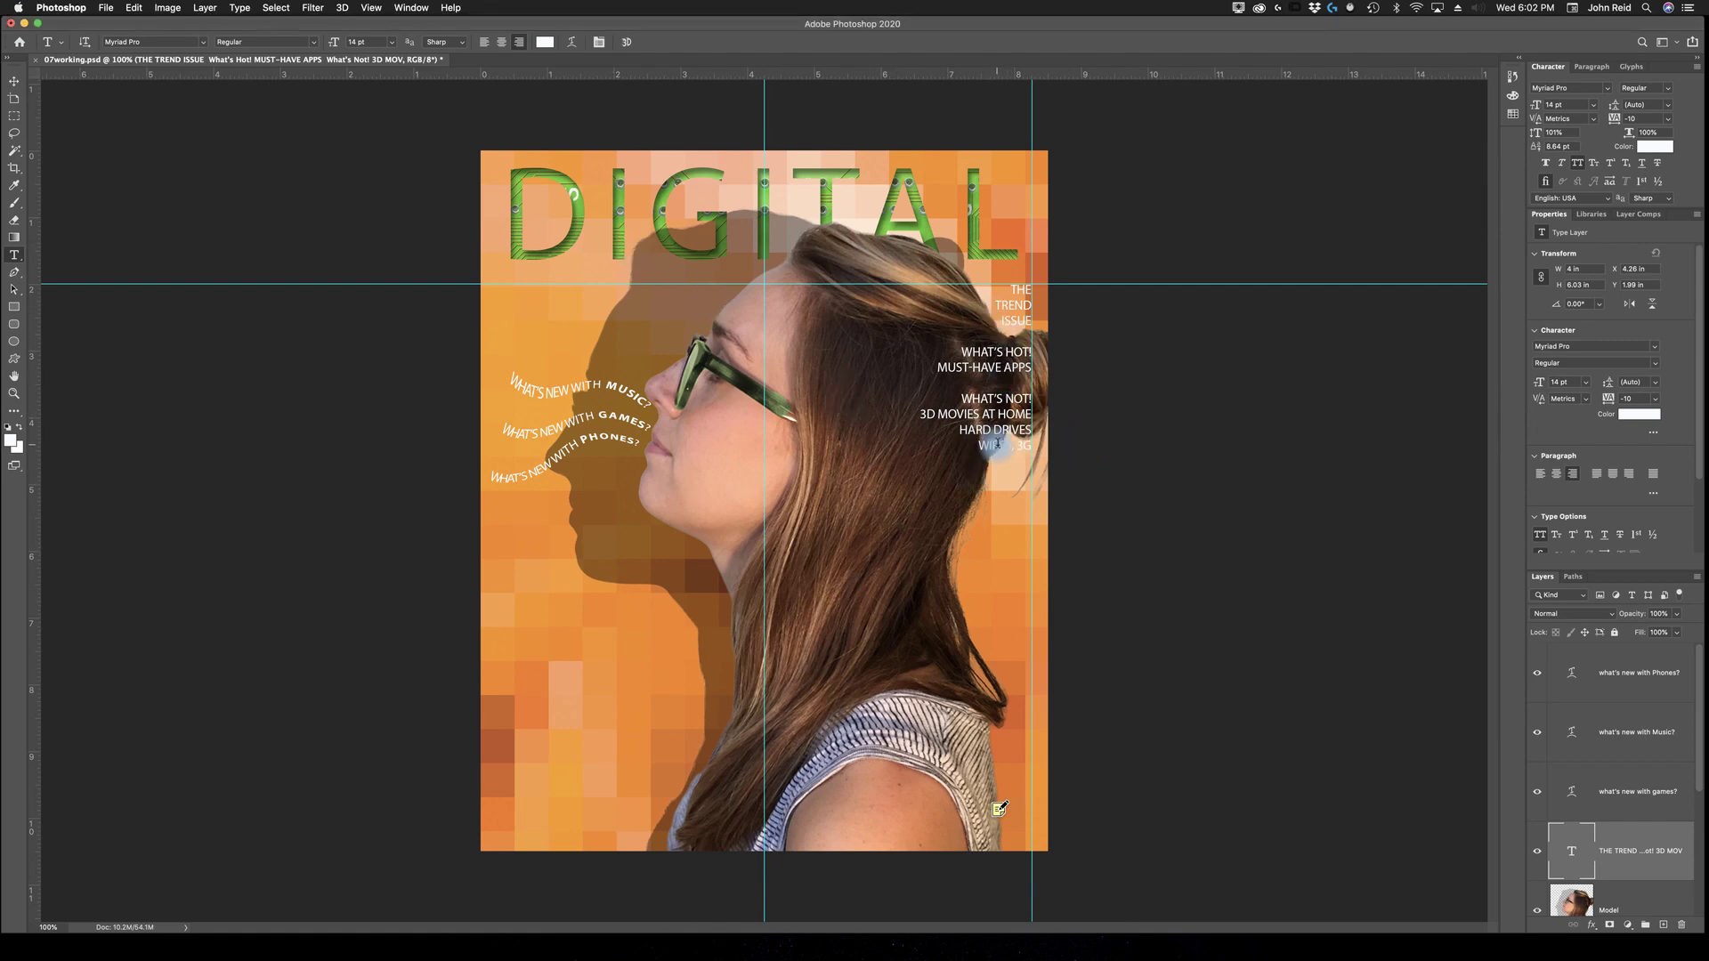
pyautogui.click(135, 8)
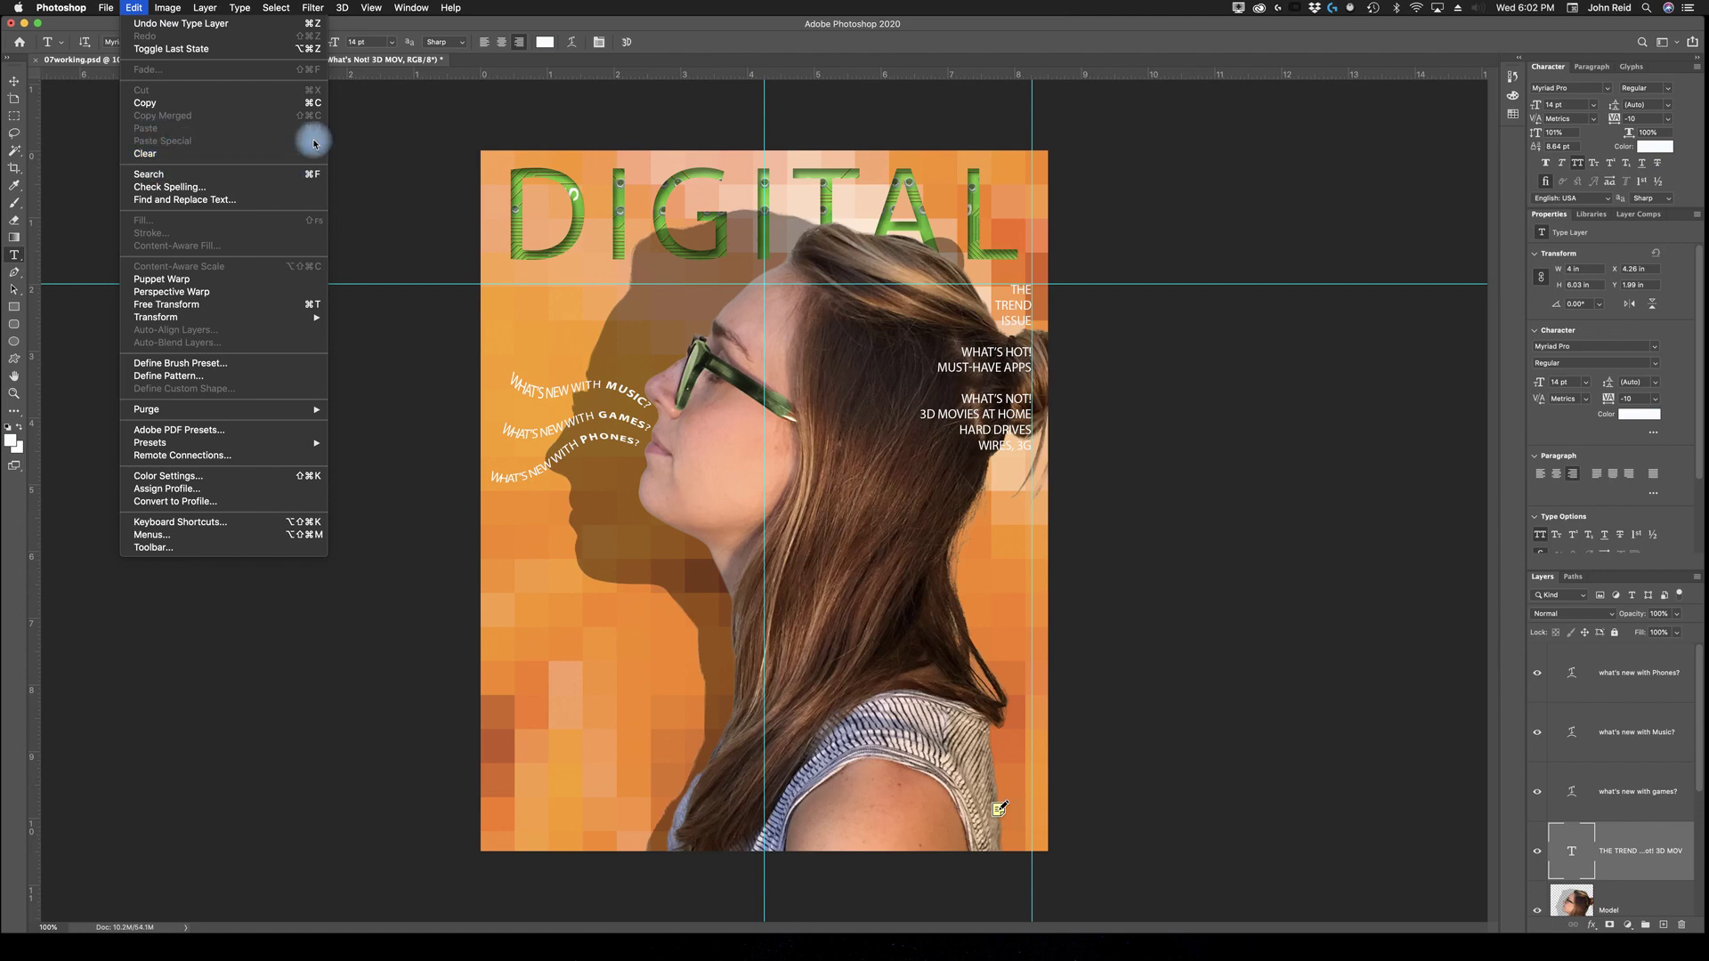
pyautogui.click(1235, 501)
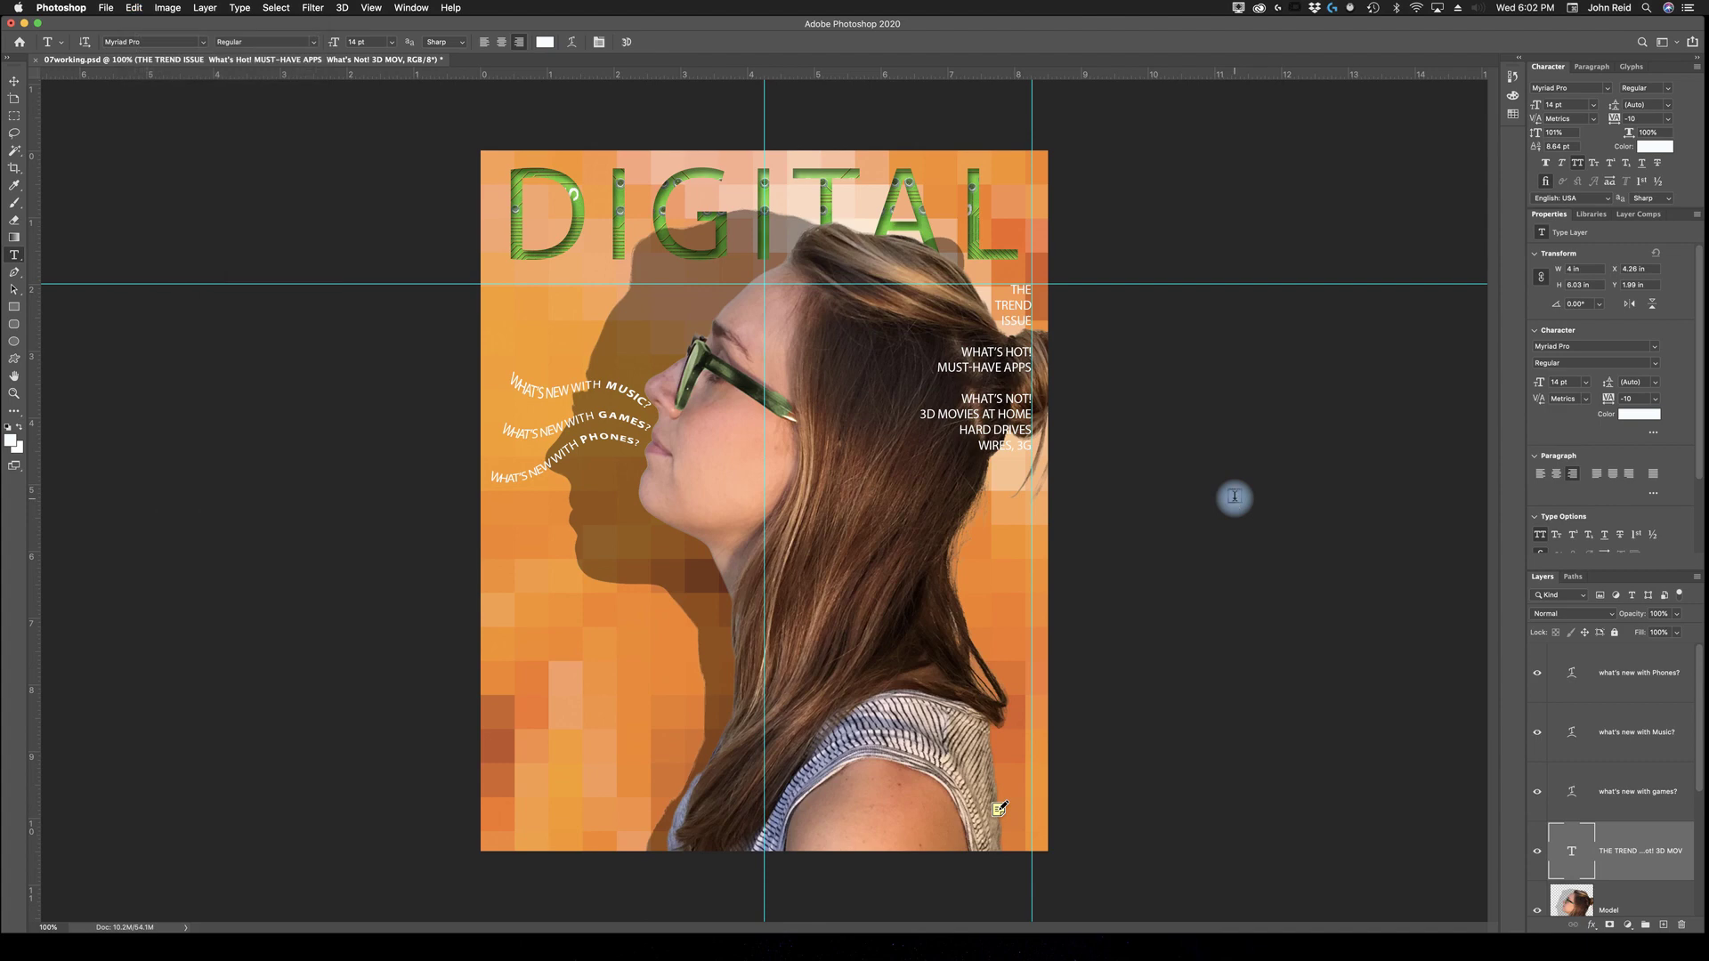
pyautogui.doubleClick(1016, 353)
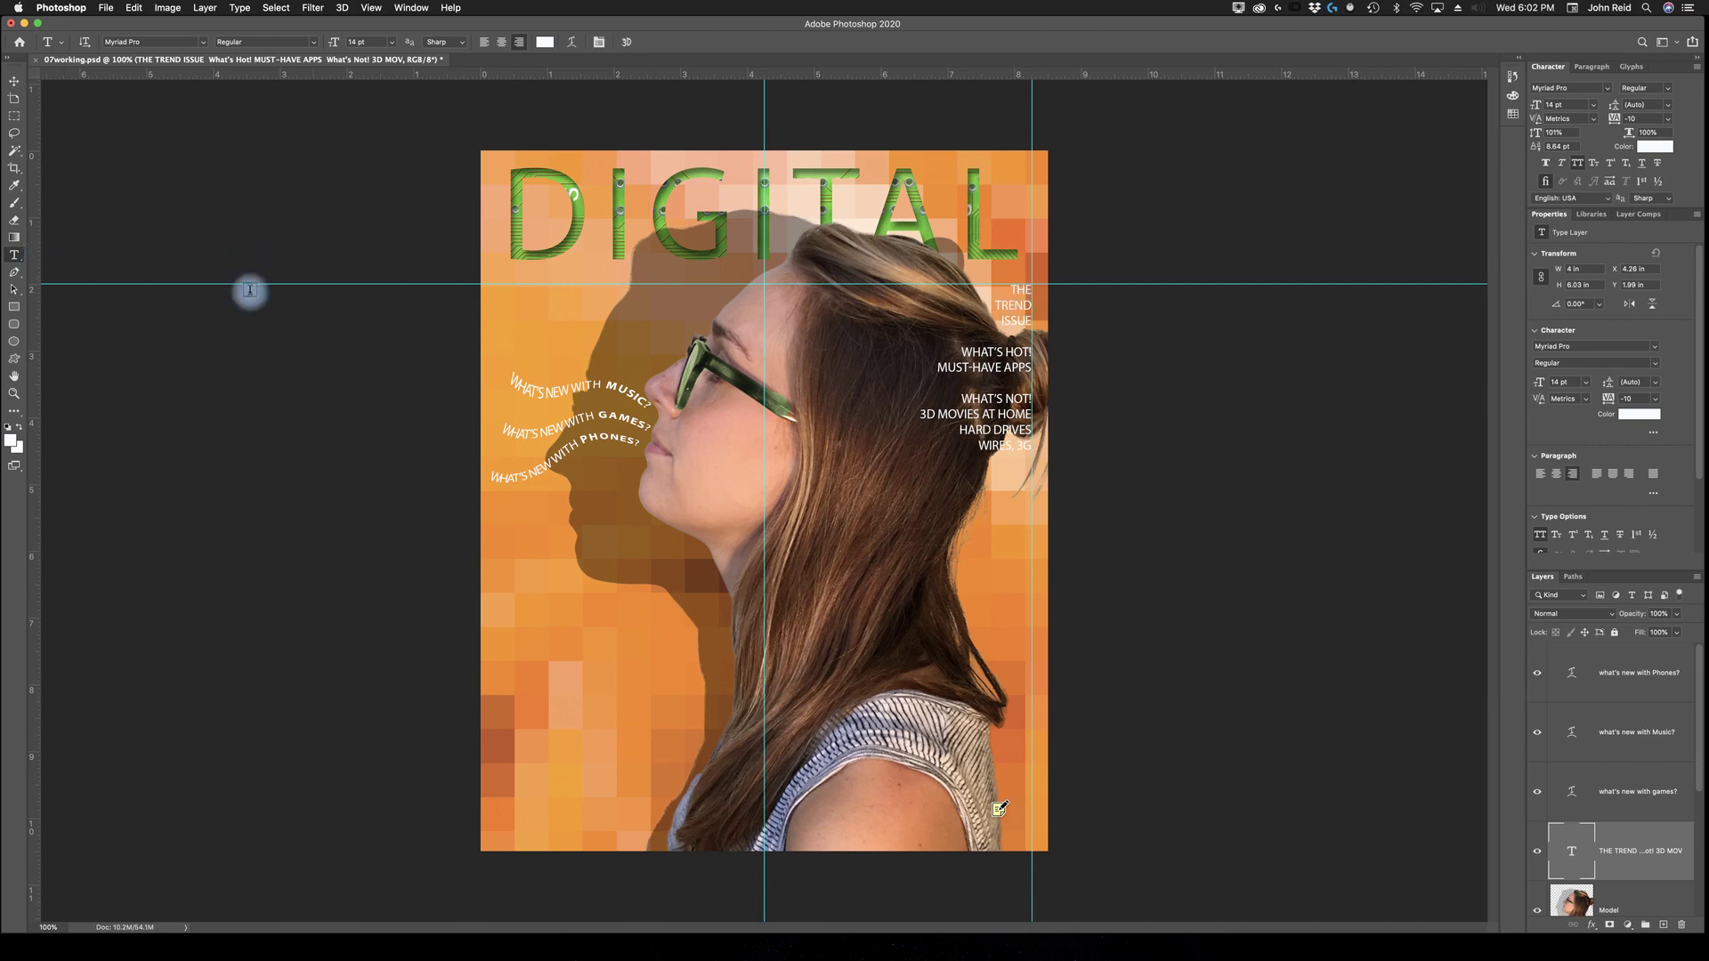
# Set the font size of the "THE TREND ISSUE" lines to 70 pt
pyautogui.moveTo(1006, 288); pyautogui.dragTo(1035, 328)
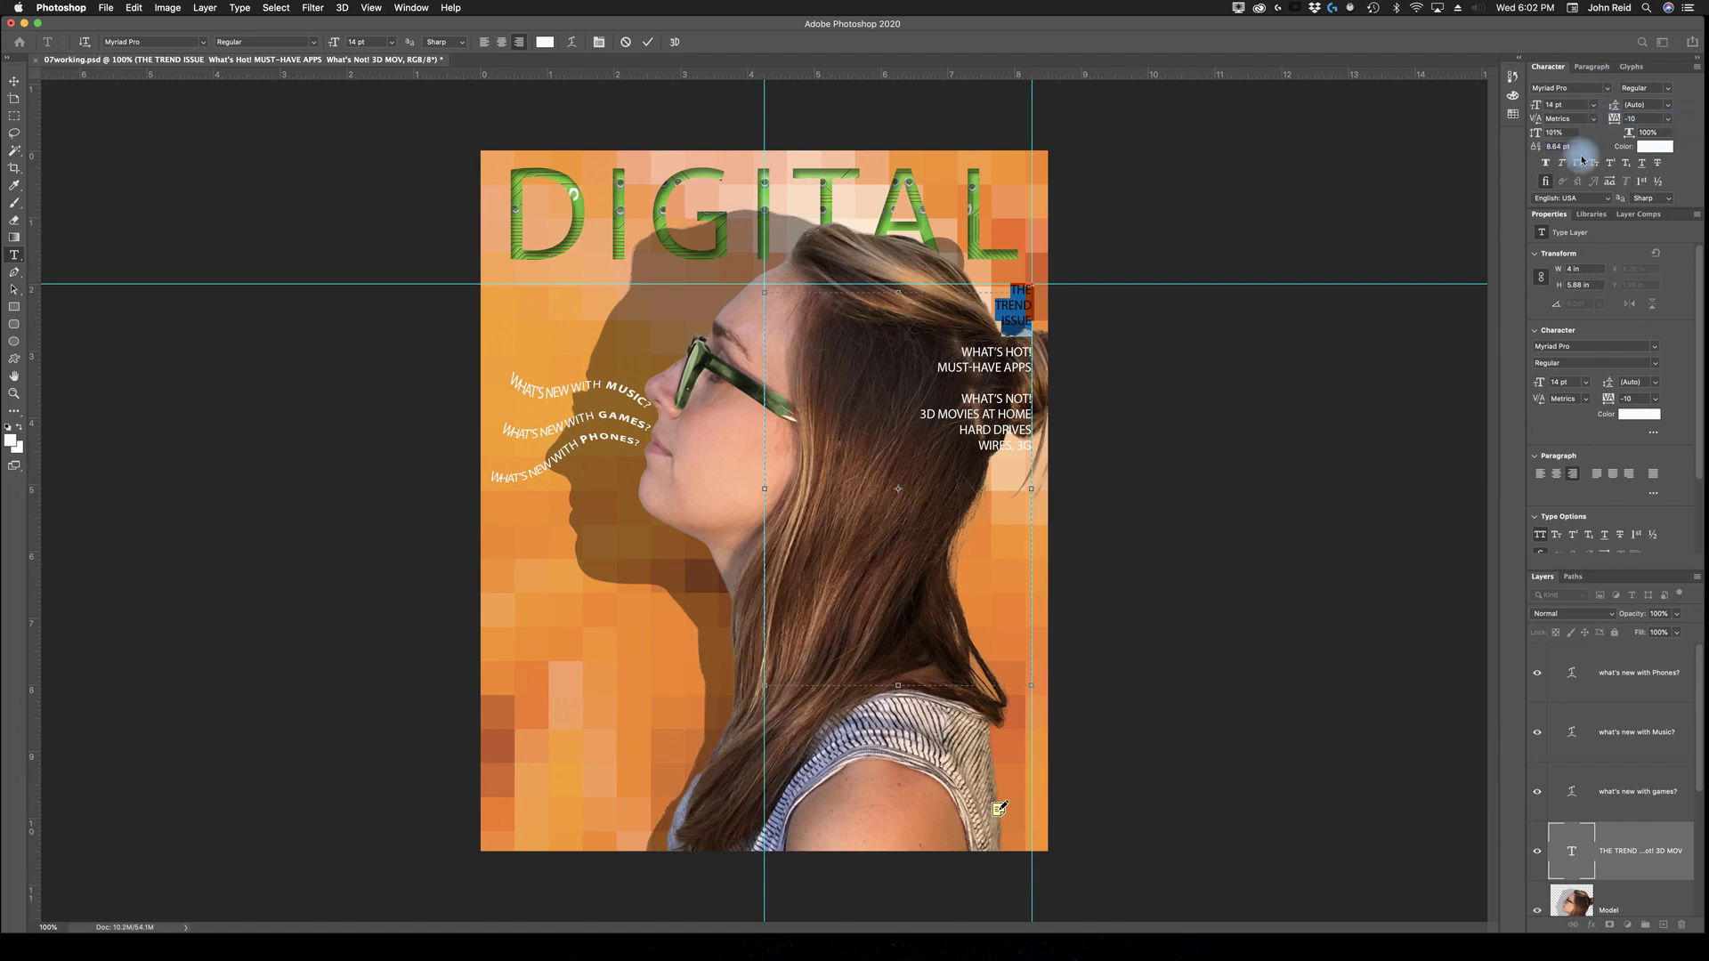
pyautogui.click(1594, 106)
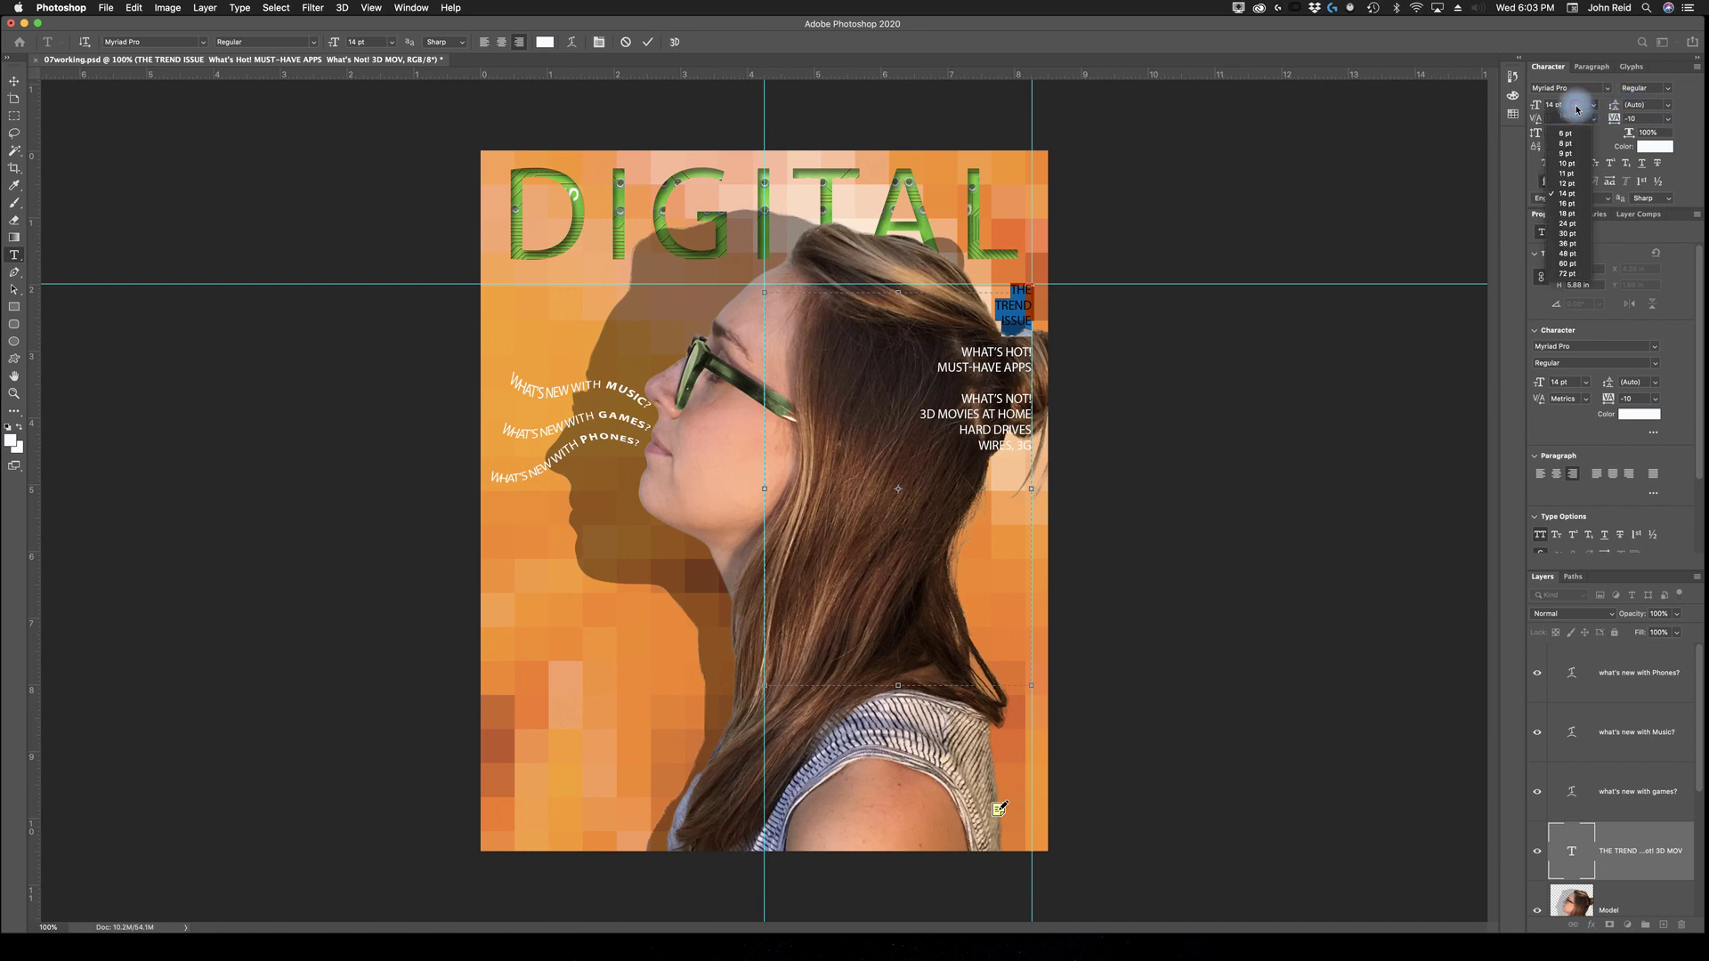
pyautogui.click(1584, 105)
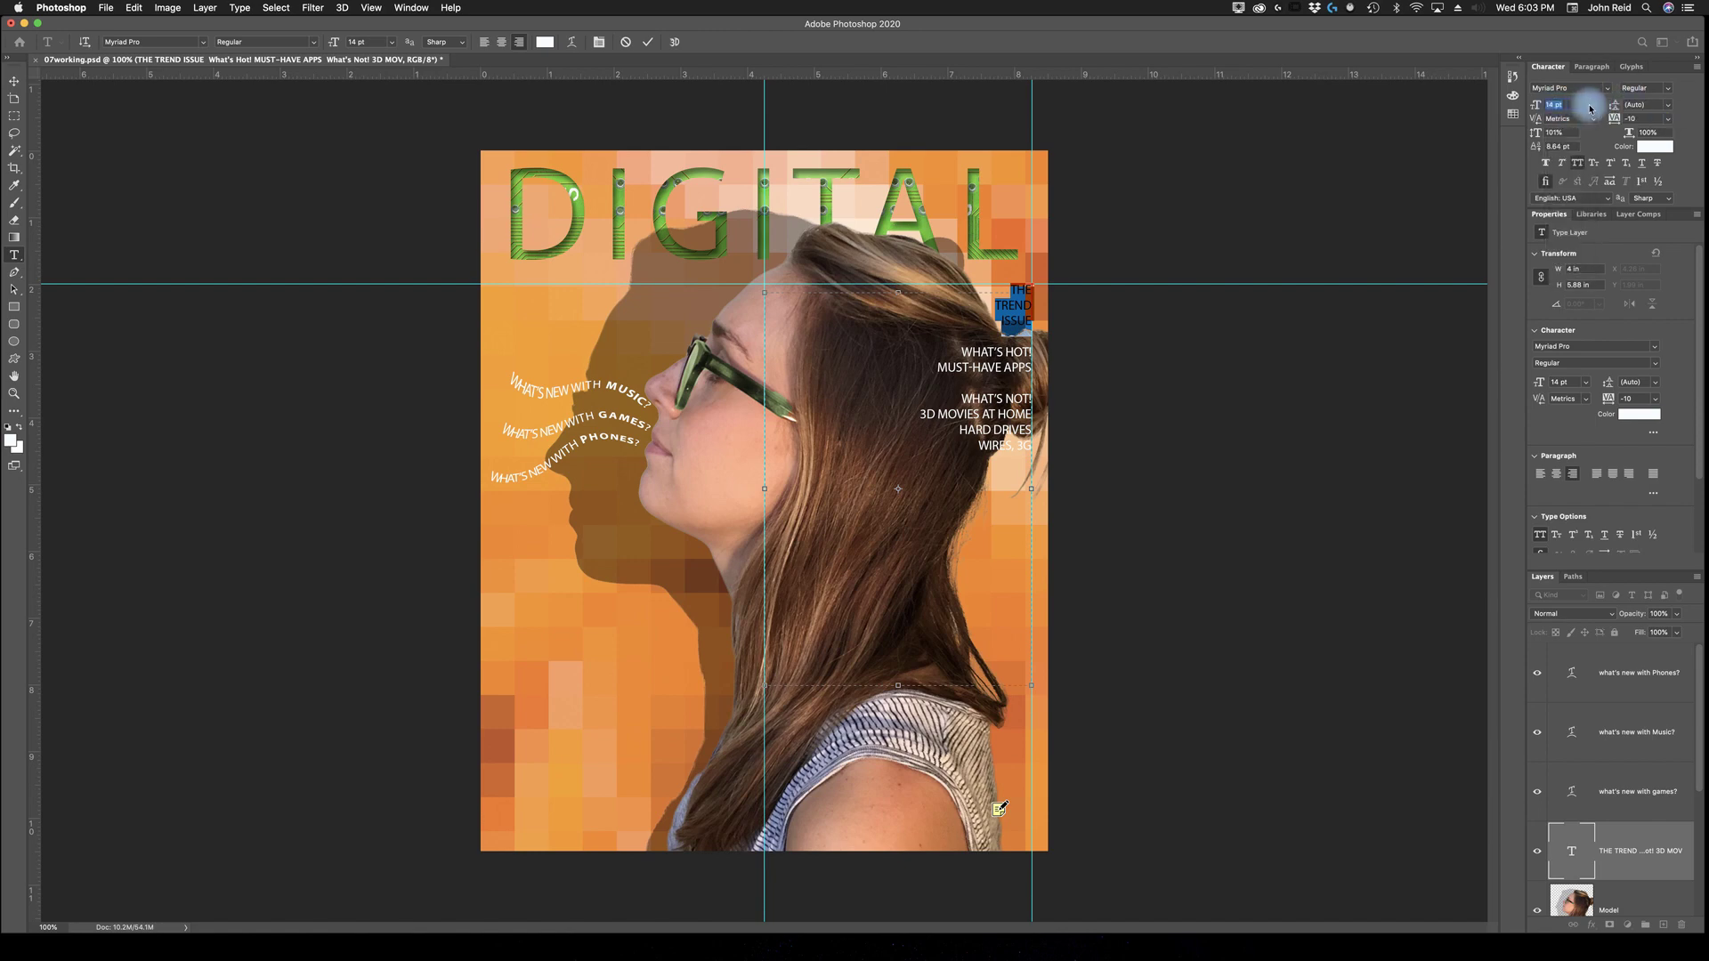
pyautogui.write('70')
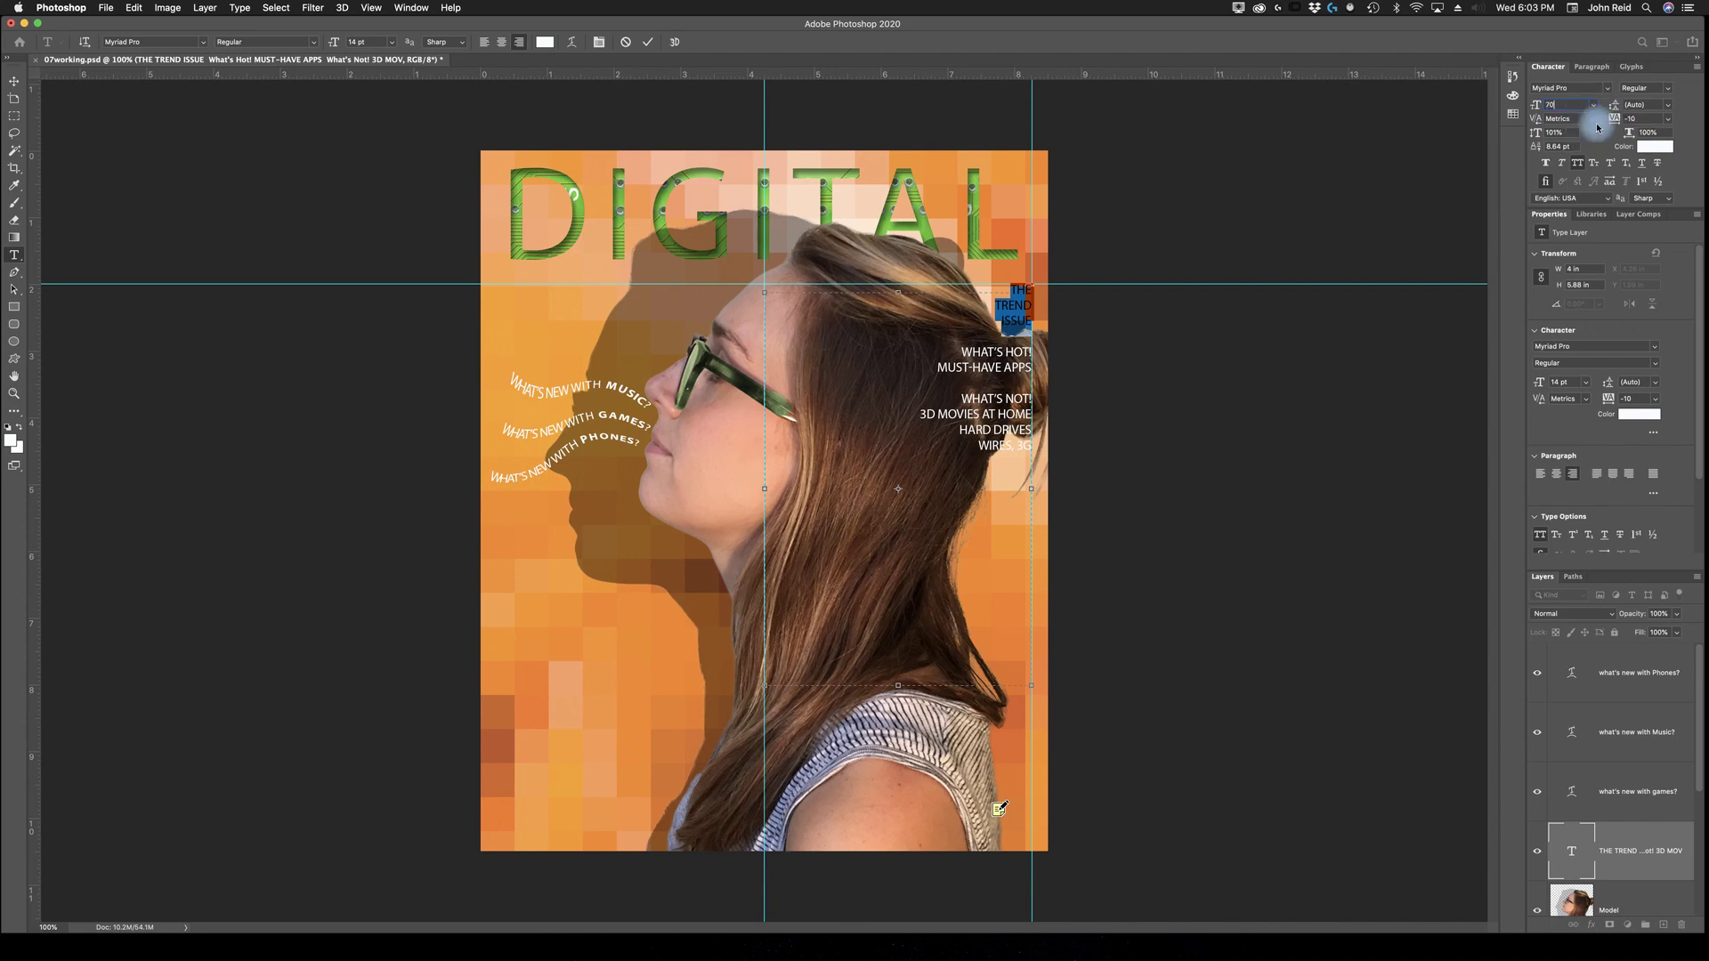
pyautogui.press('Return')
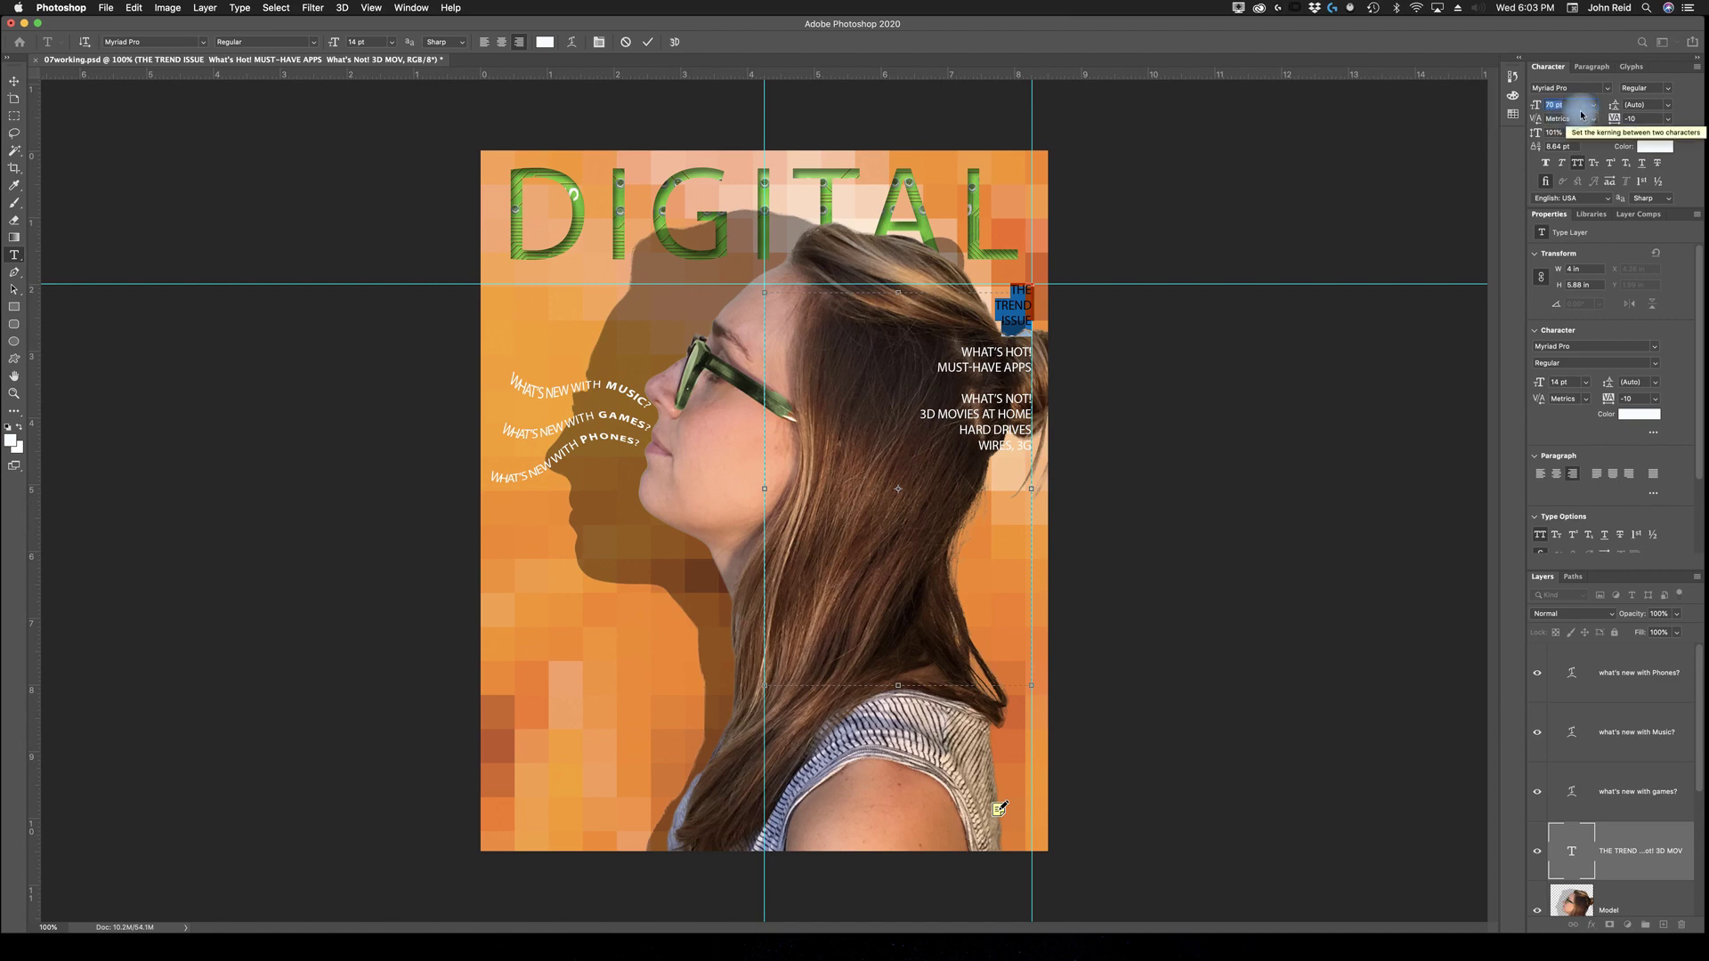
# Try a leading of 55 pt on the "THE TREND ISSUE" lines
pyautogui.click(1667, 105)
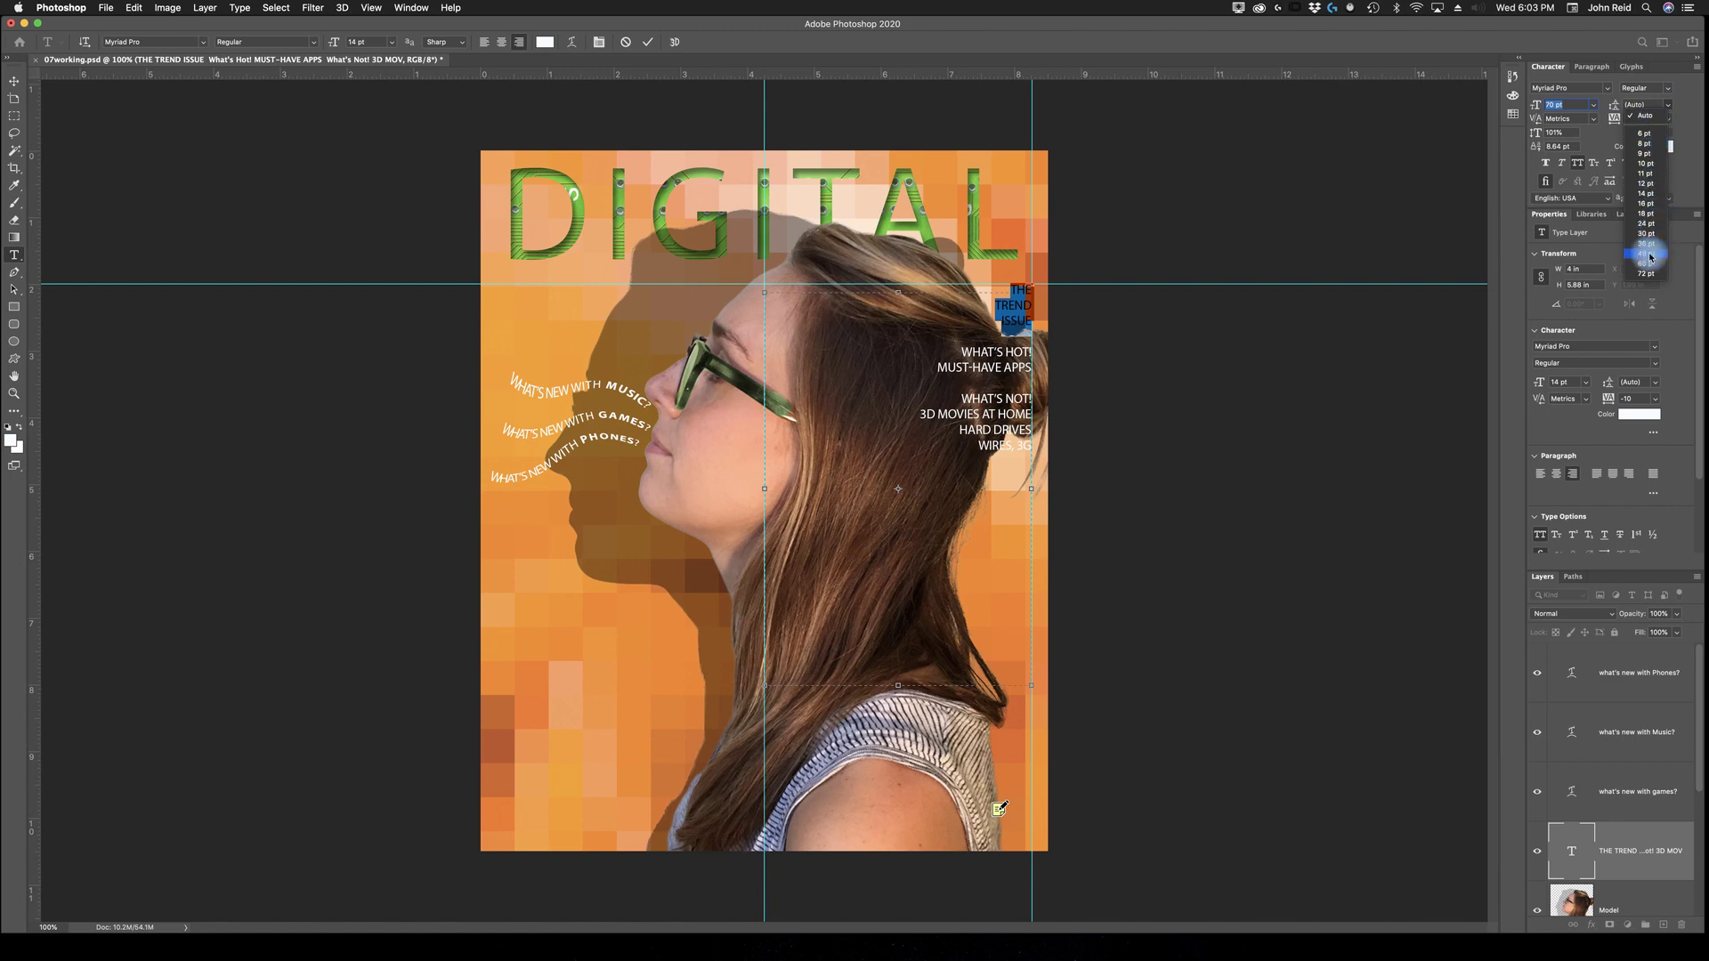
pyautogui.click(1647, 105)
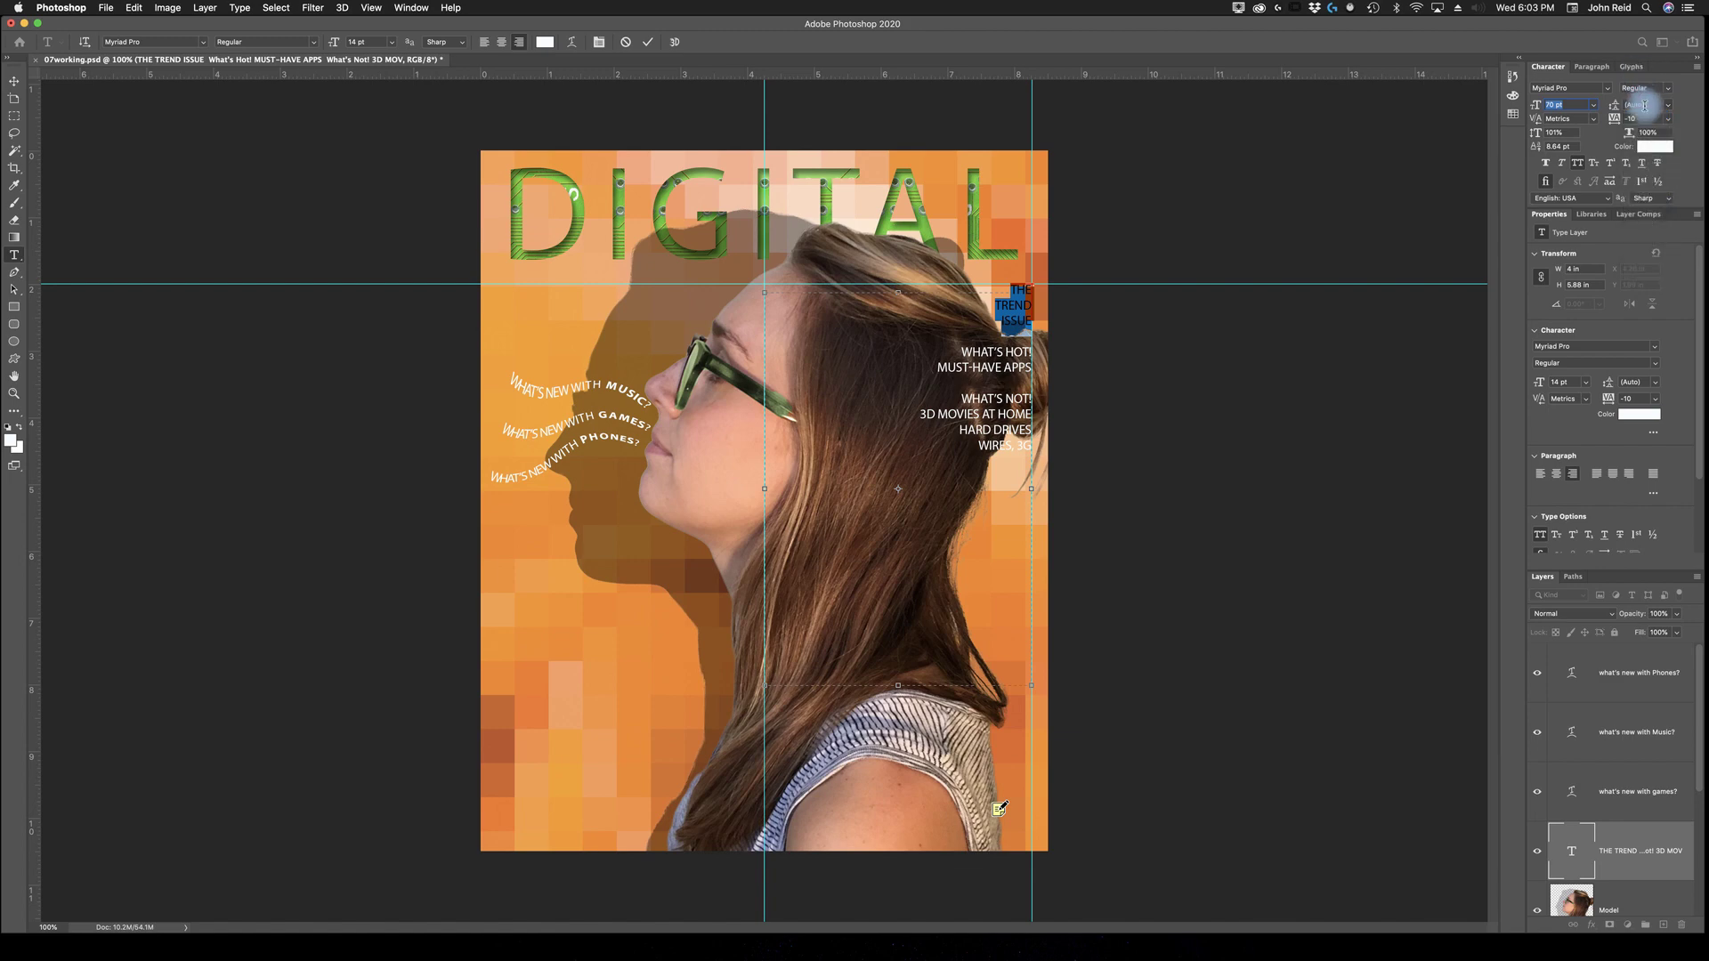
pyautogui.write('55')
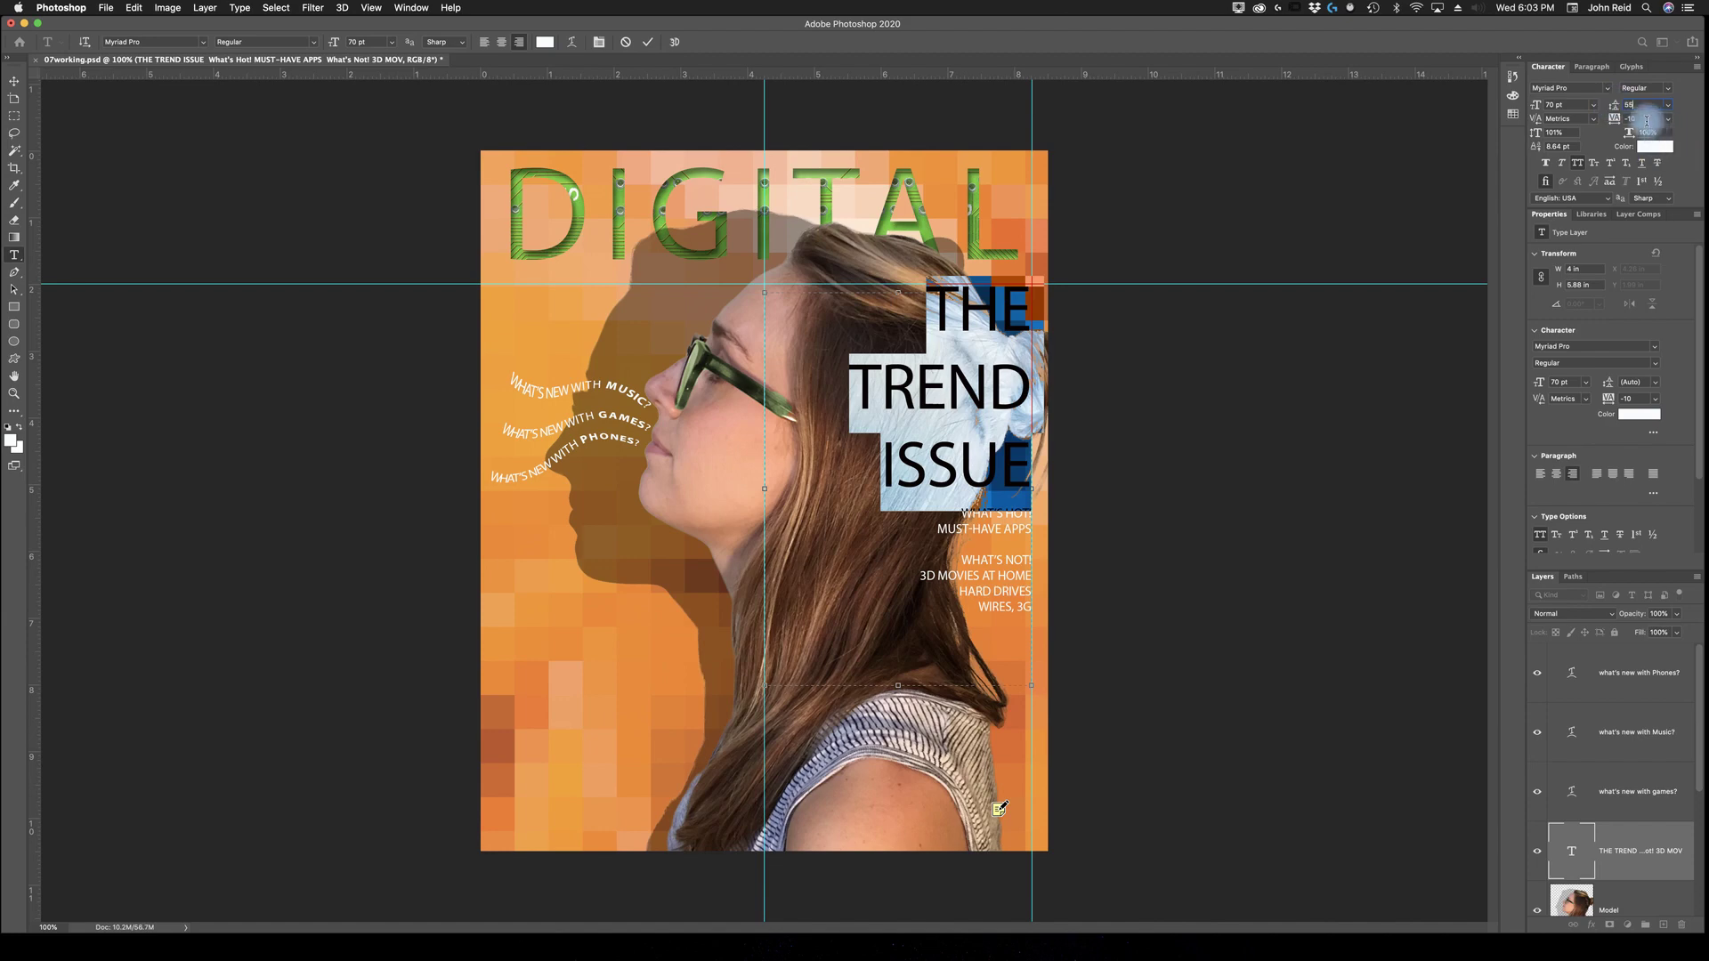
# Set the tracking of the "THE TREND ISSUE" lines to 50 and deselect the text
pyautogui.click(1668, 120)
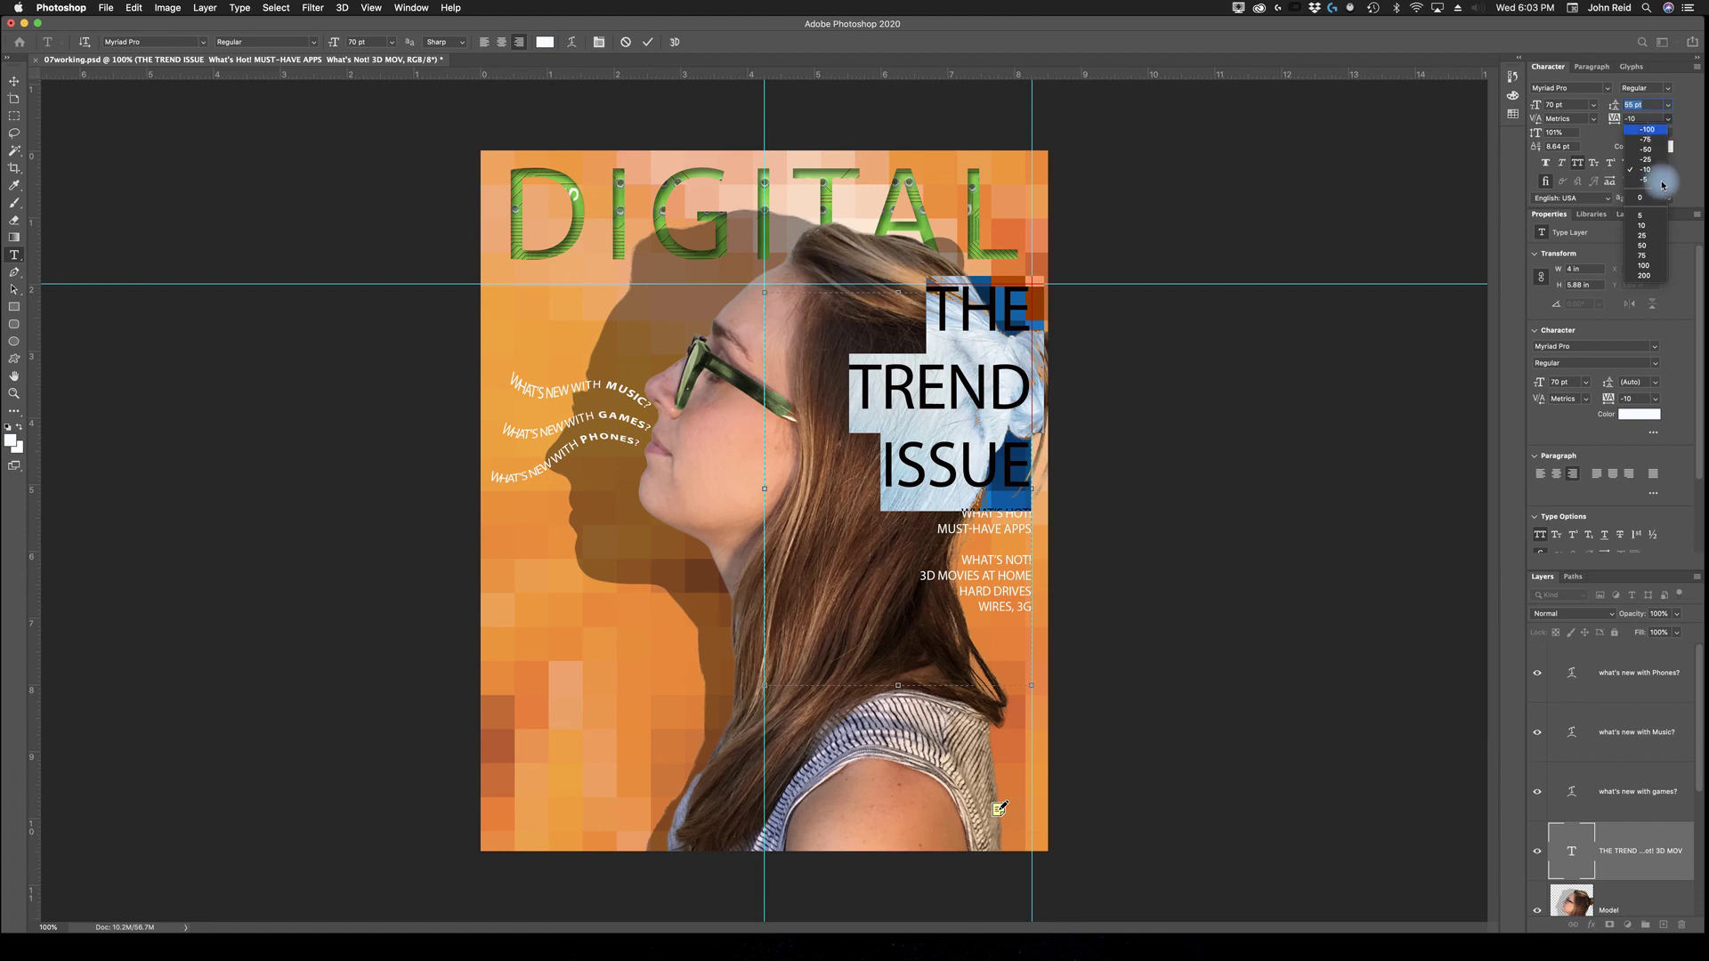
pyautogui.click(1644, 252)
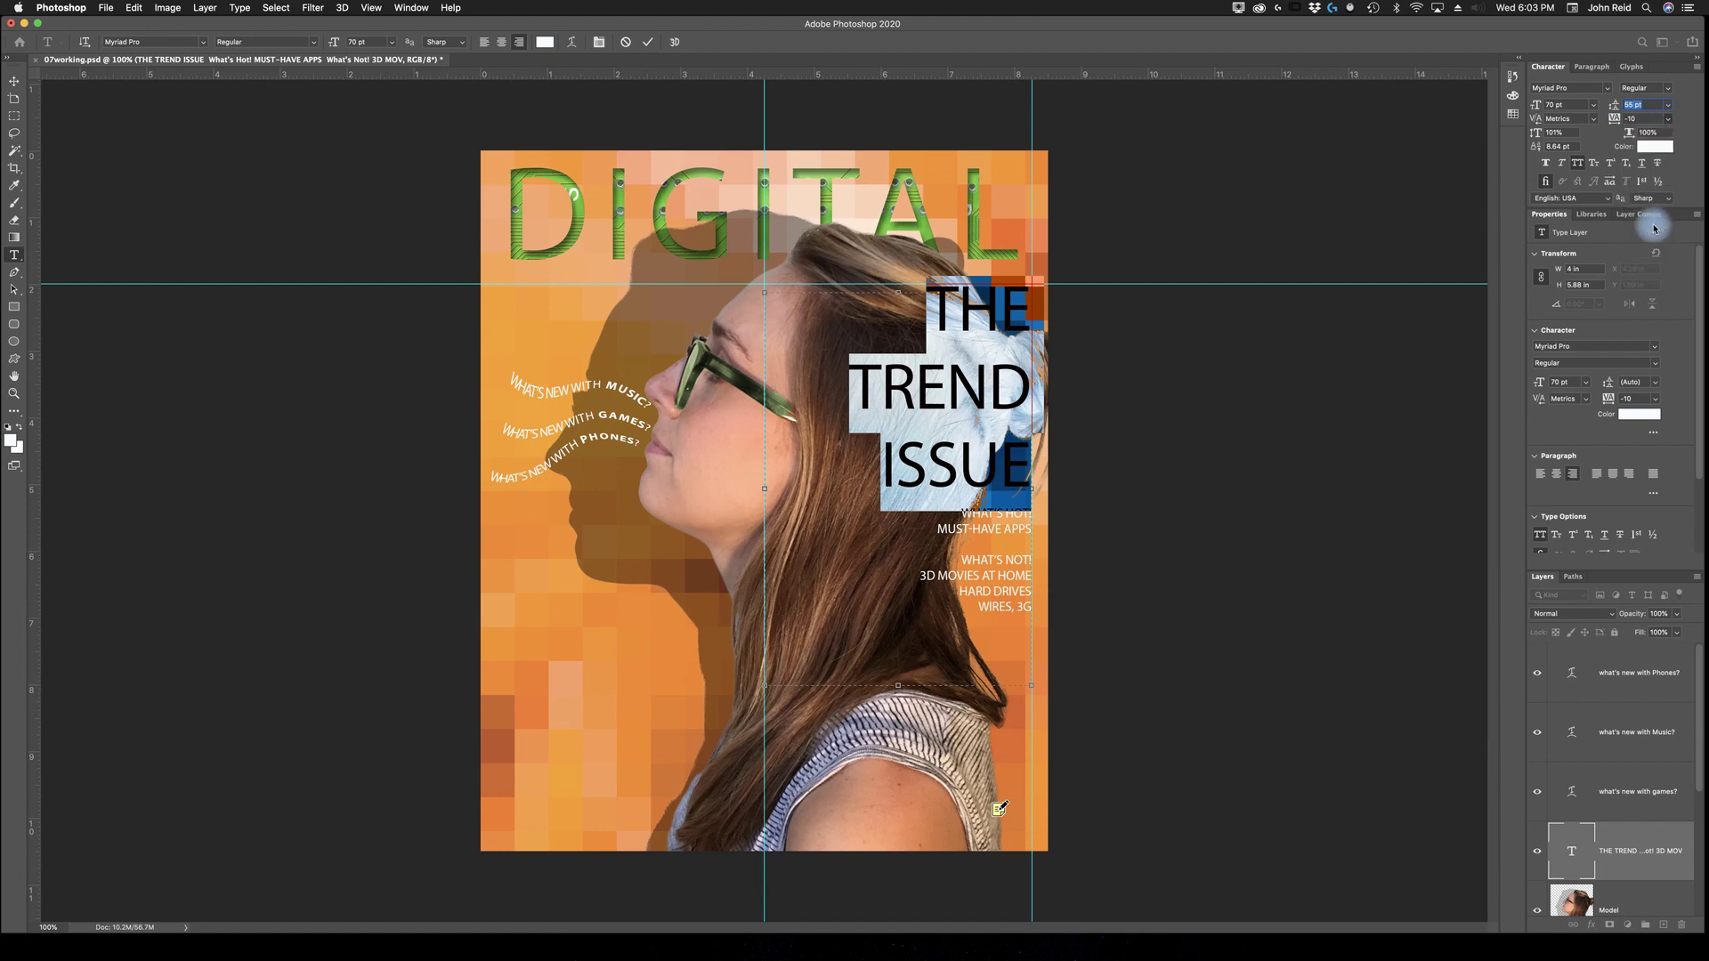
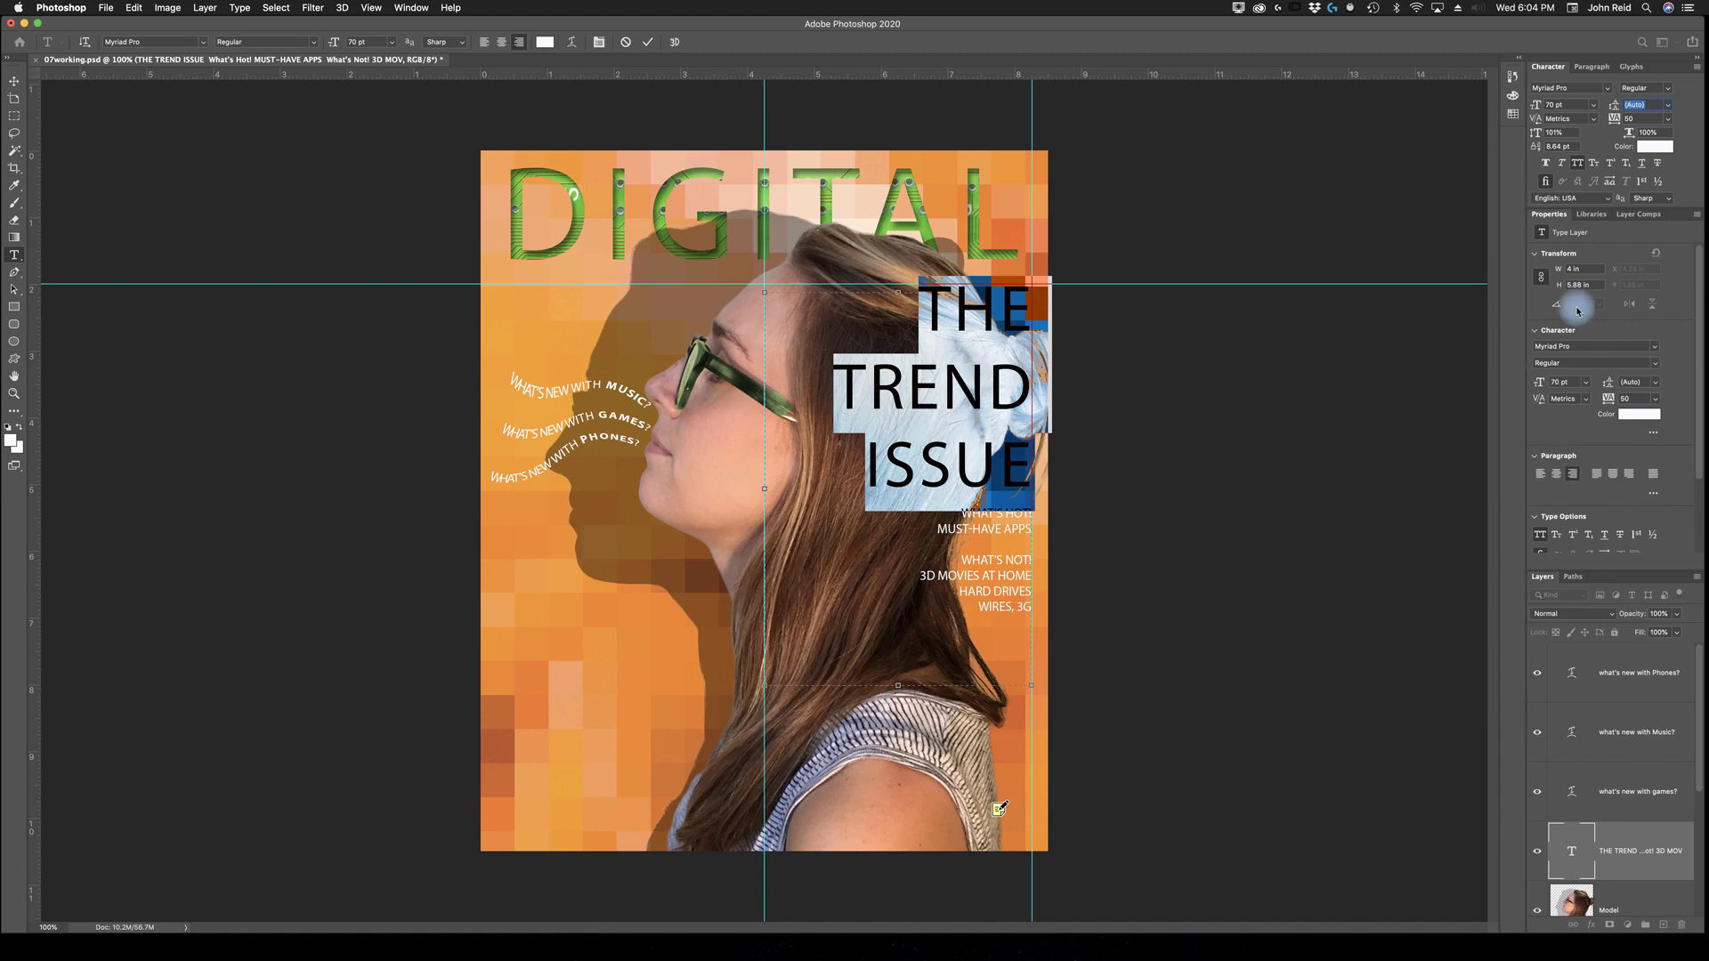
pyautogui.click(793, 356)
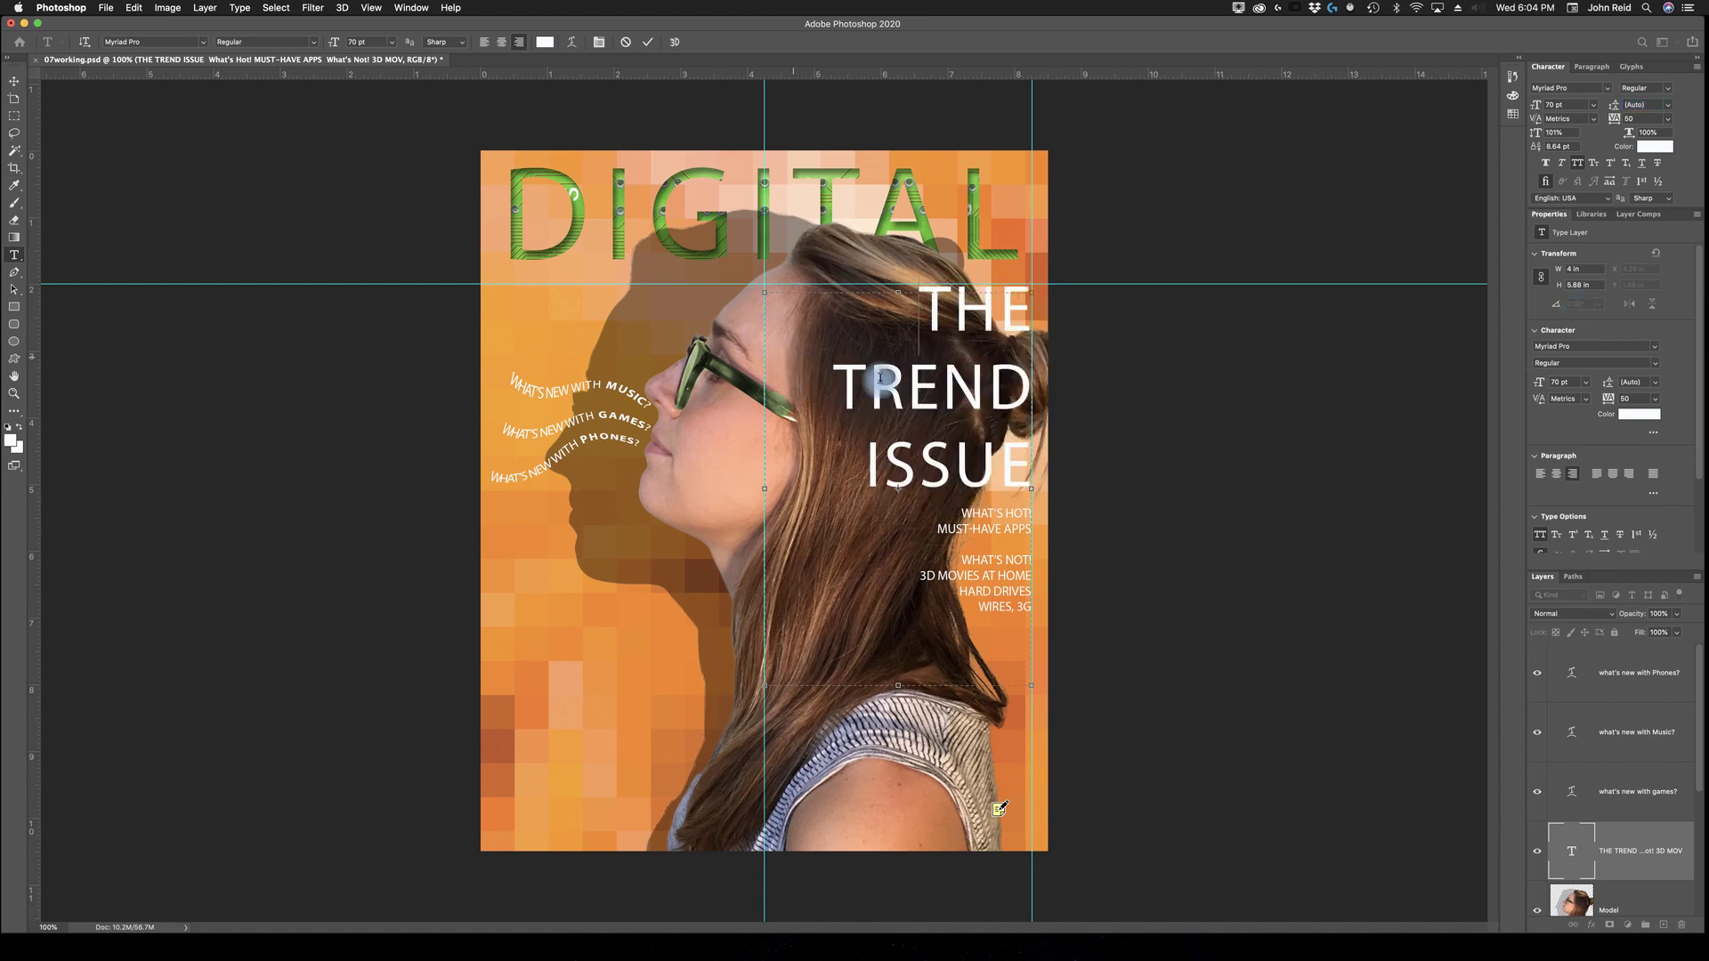
# Change the word TREND to the Bold font style and commit the text edit
pyautogui.doubleClick(913, 383)
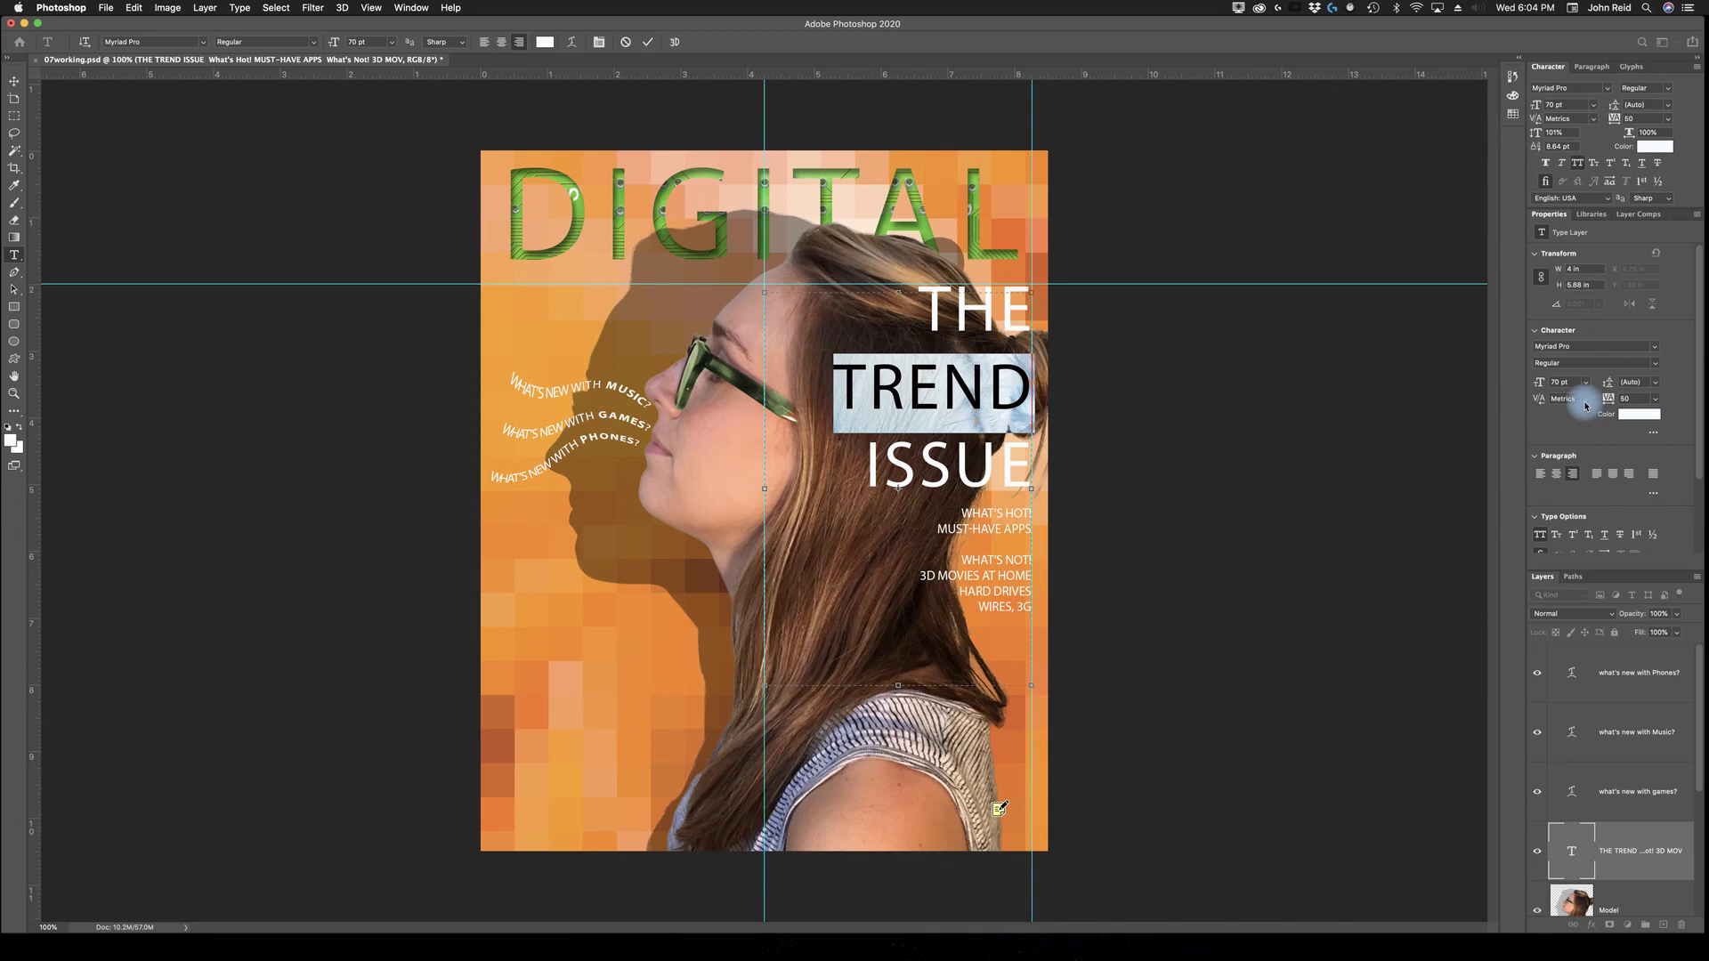
pyautogui.click(1667, 89)
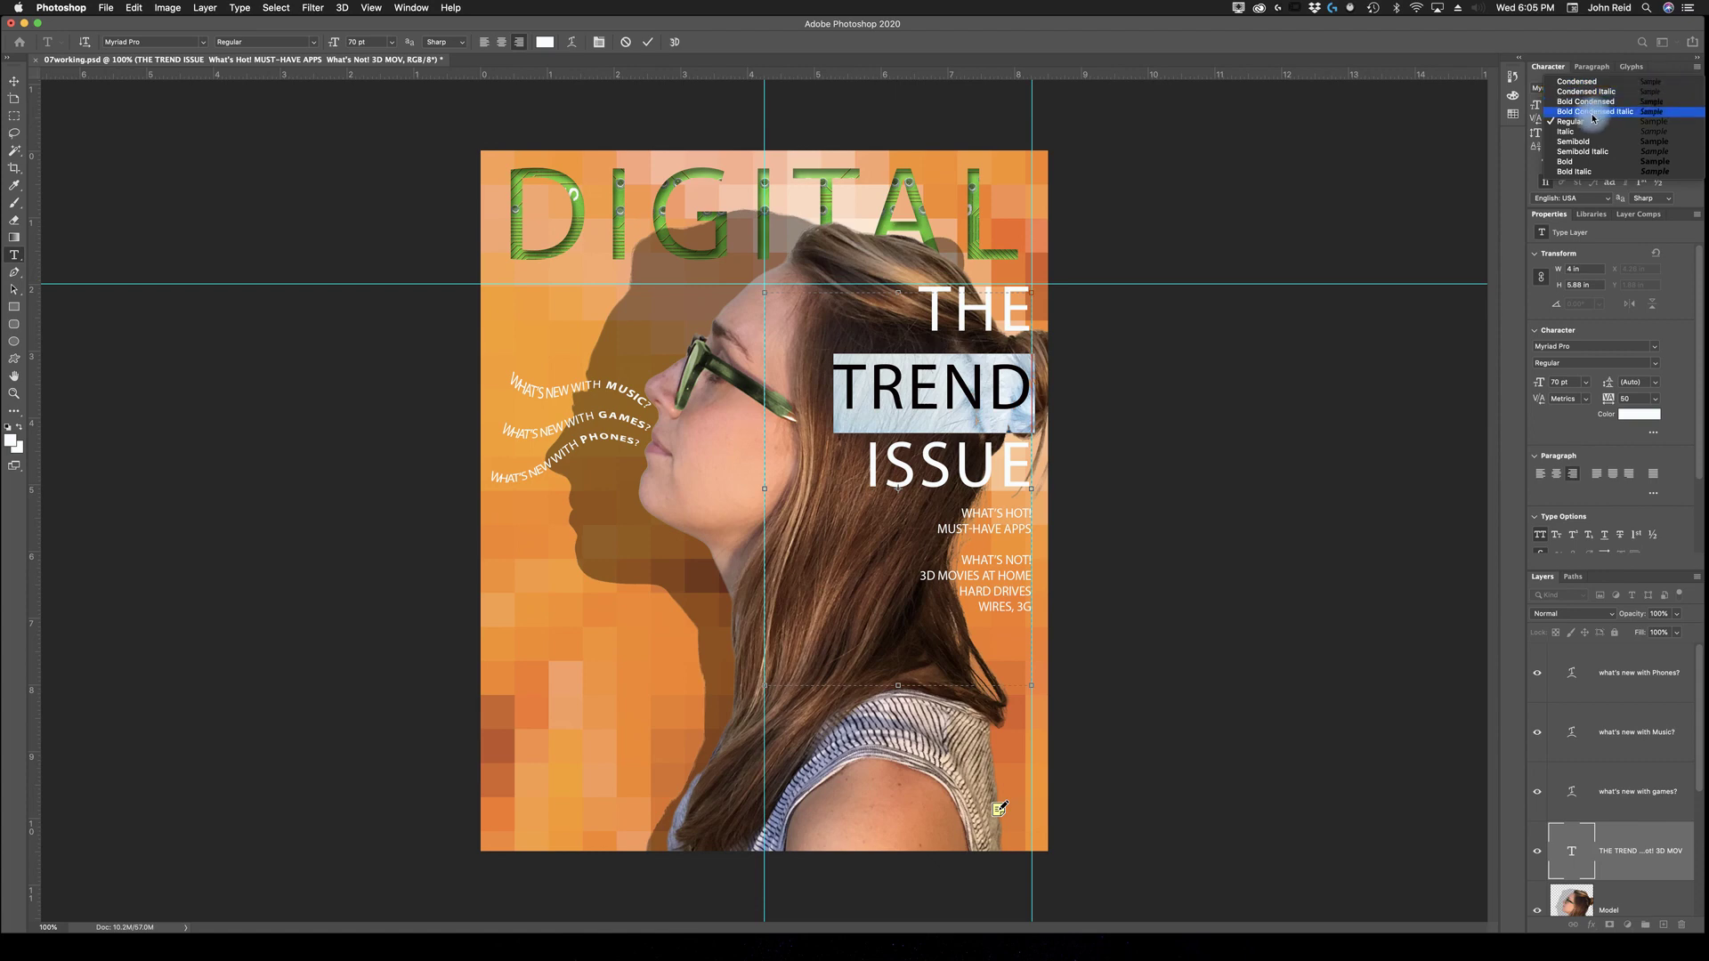
pyautogui.click(1566, 162)
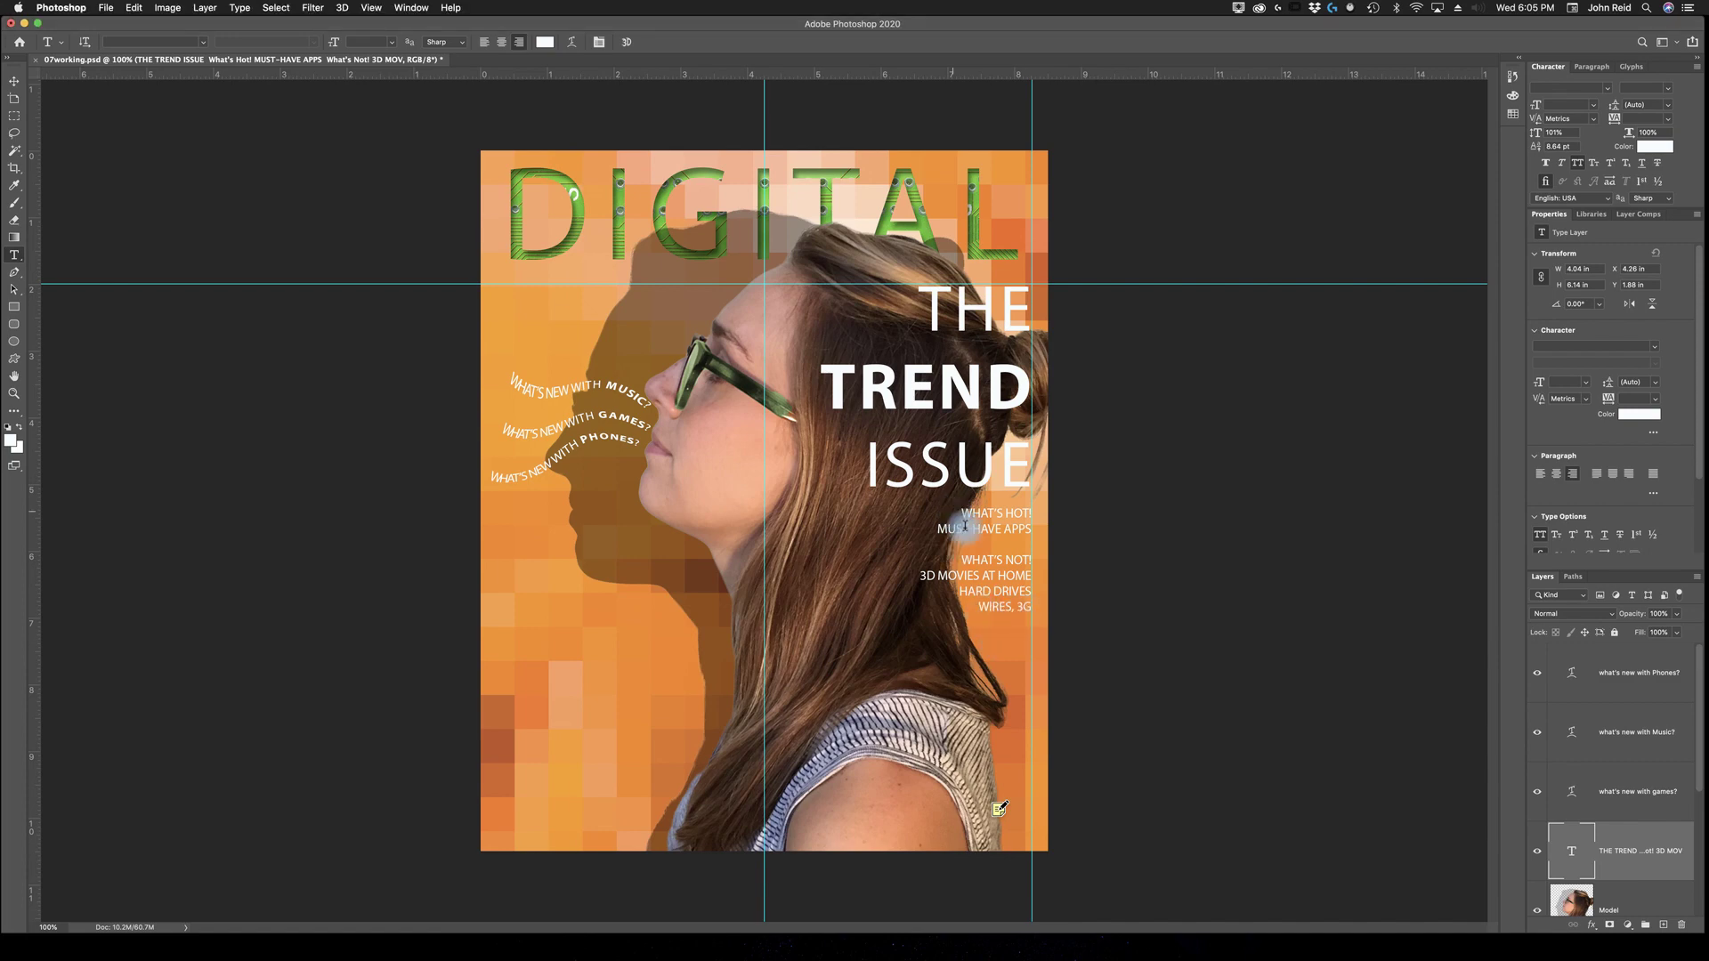
# Set the font size of the small lines from "WHAT'S HOT!" through "WIRES, 3G" to 22 pt
pyautogui.moveTo(957, 516); pyautogui.dragTo(1031, 621)
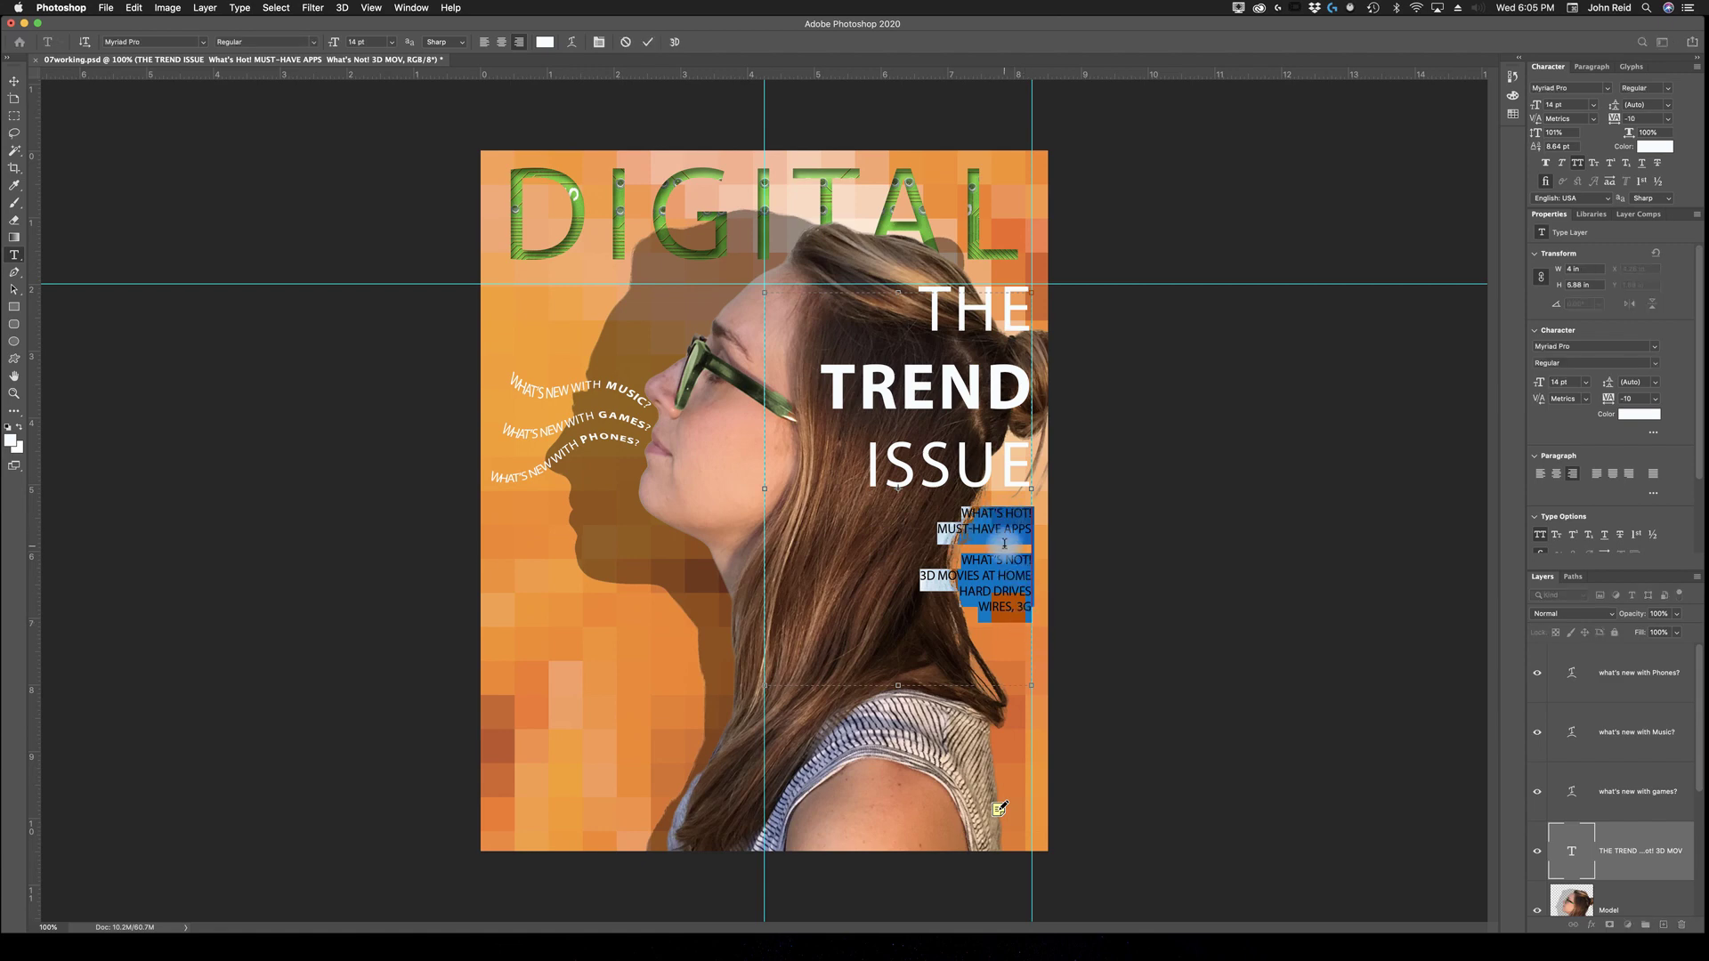
pyautogui.click(1592, 105)
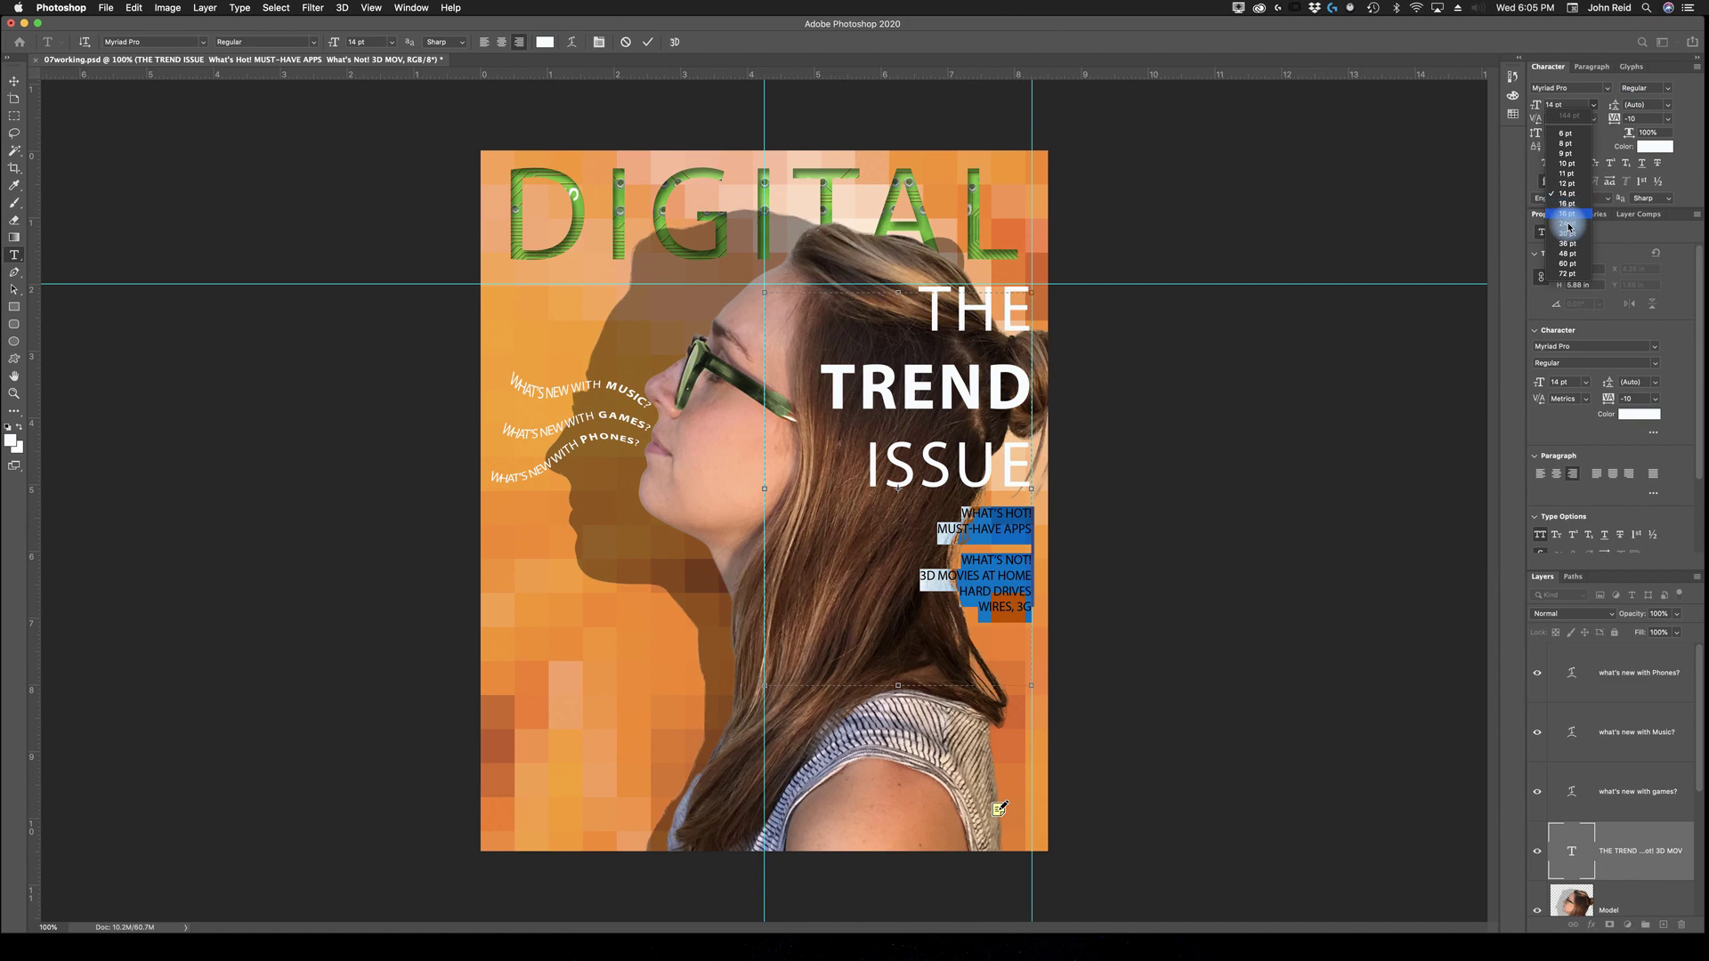
pyautogui.click(1556, 105)
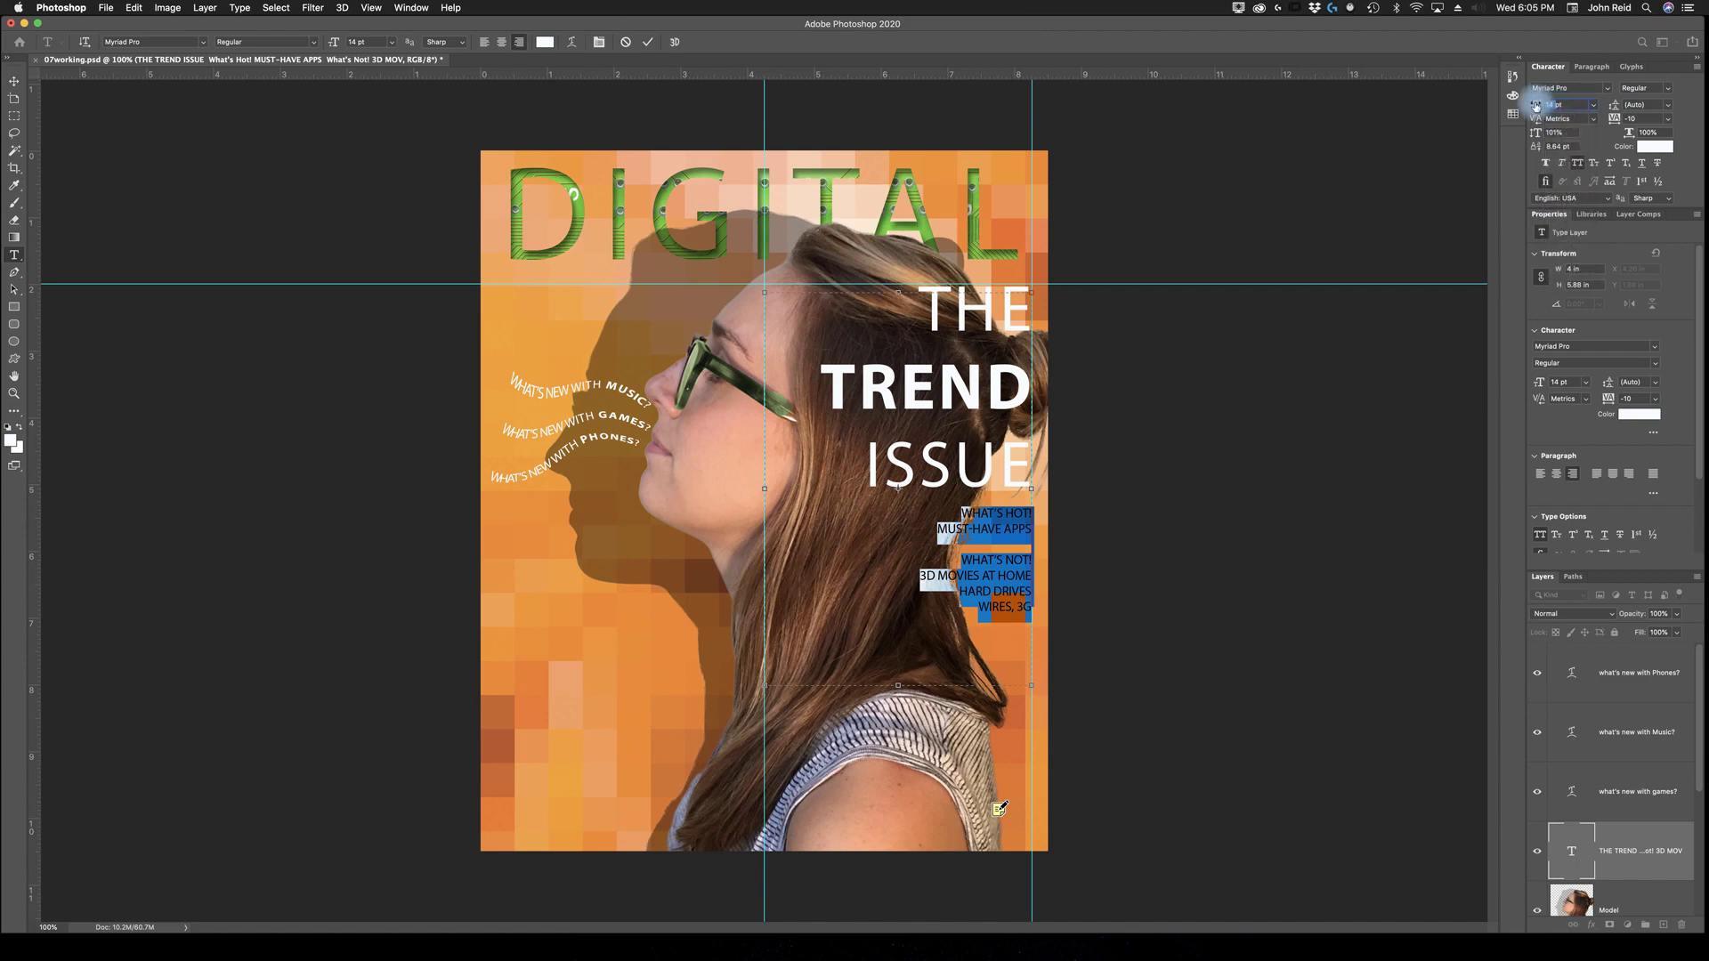
pyautogui.write('22')
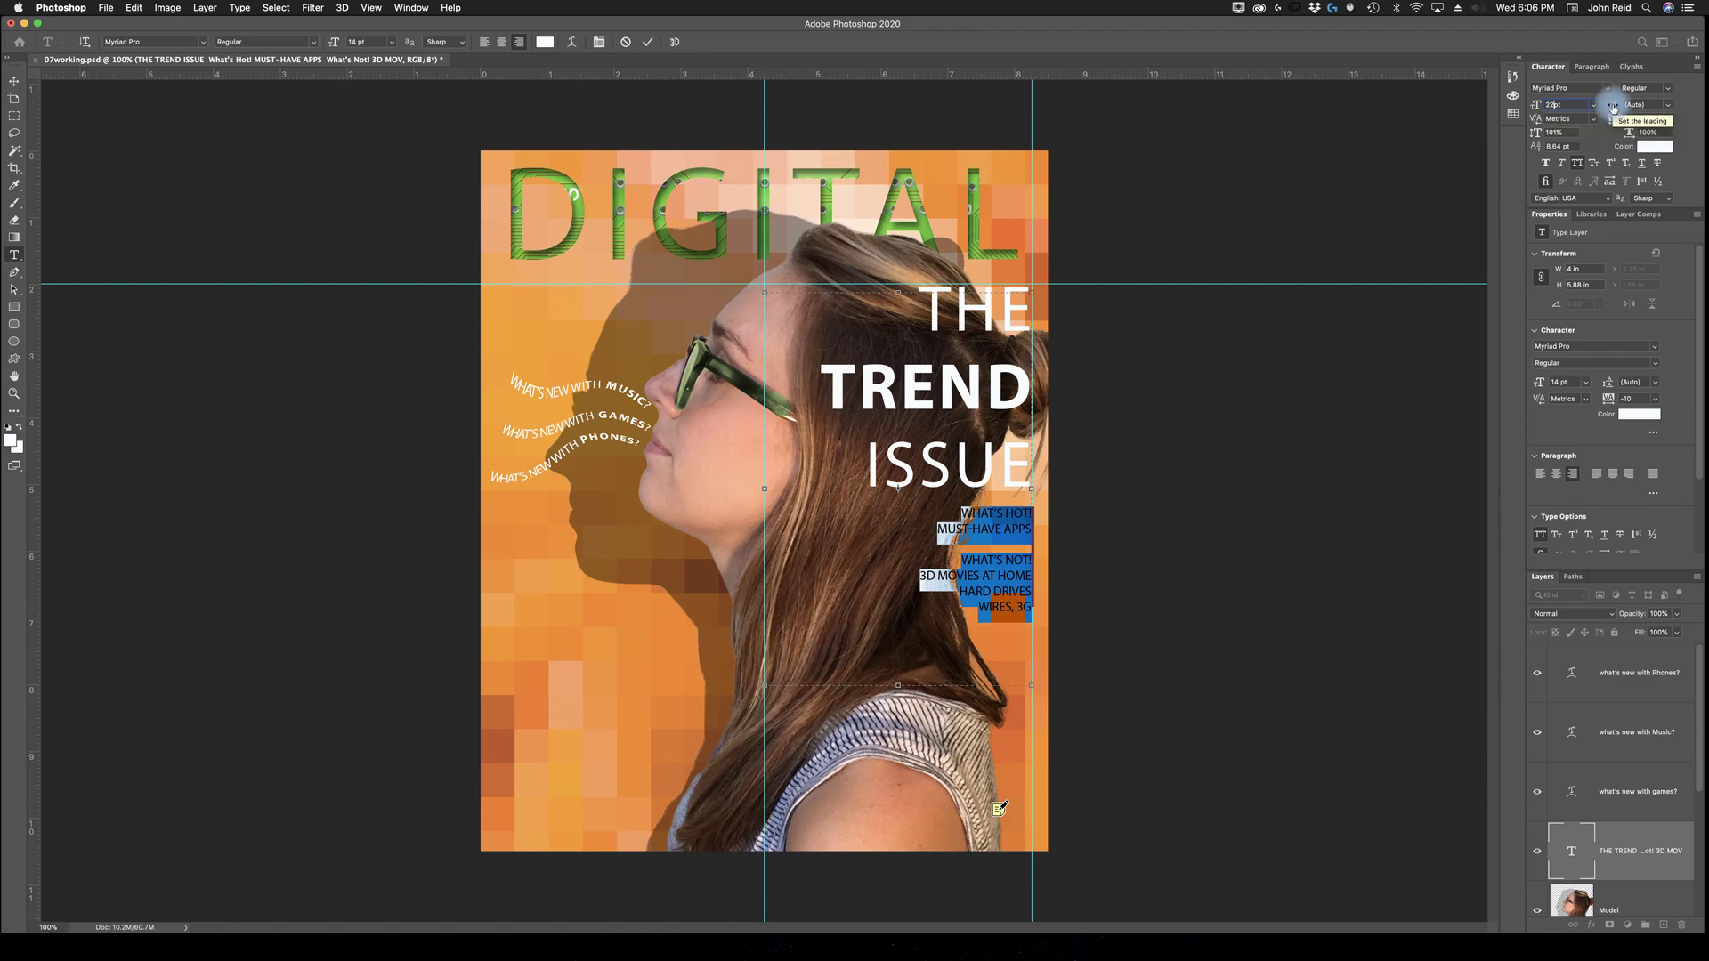
pyautogui.press('Tab')
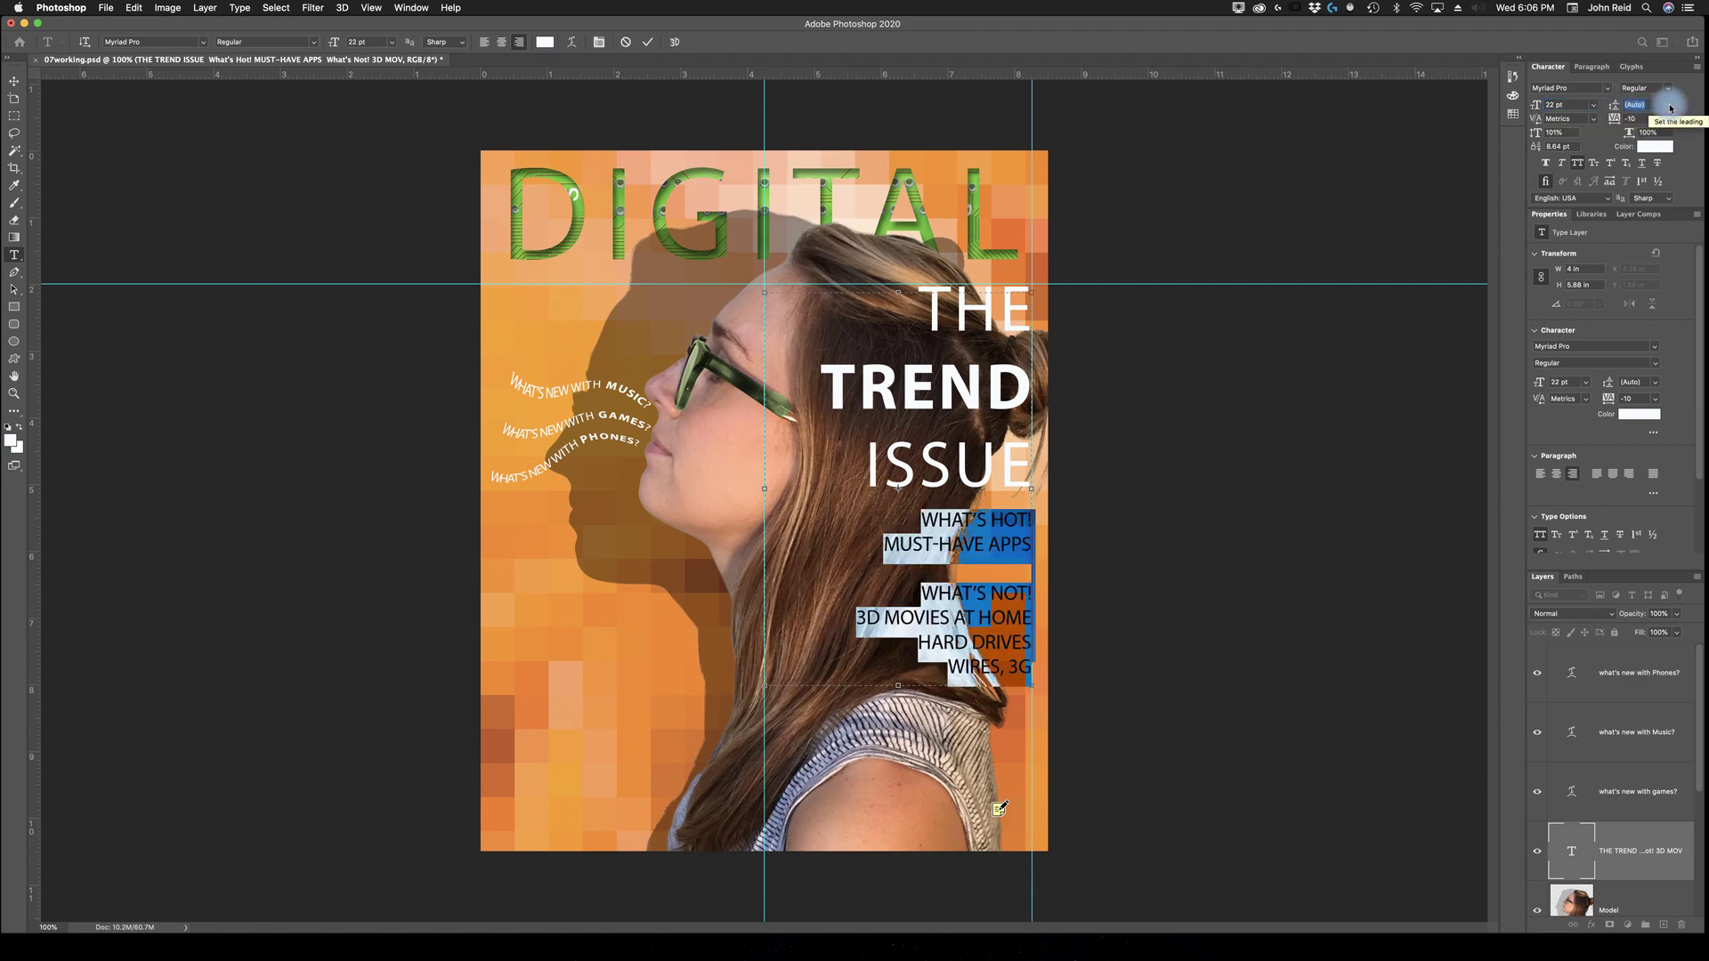
# Set the leading of the selected small text lines to 28 pt
pyautogui.click(1669, 106)
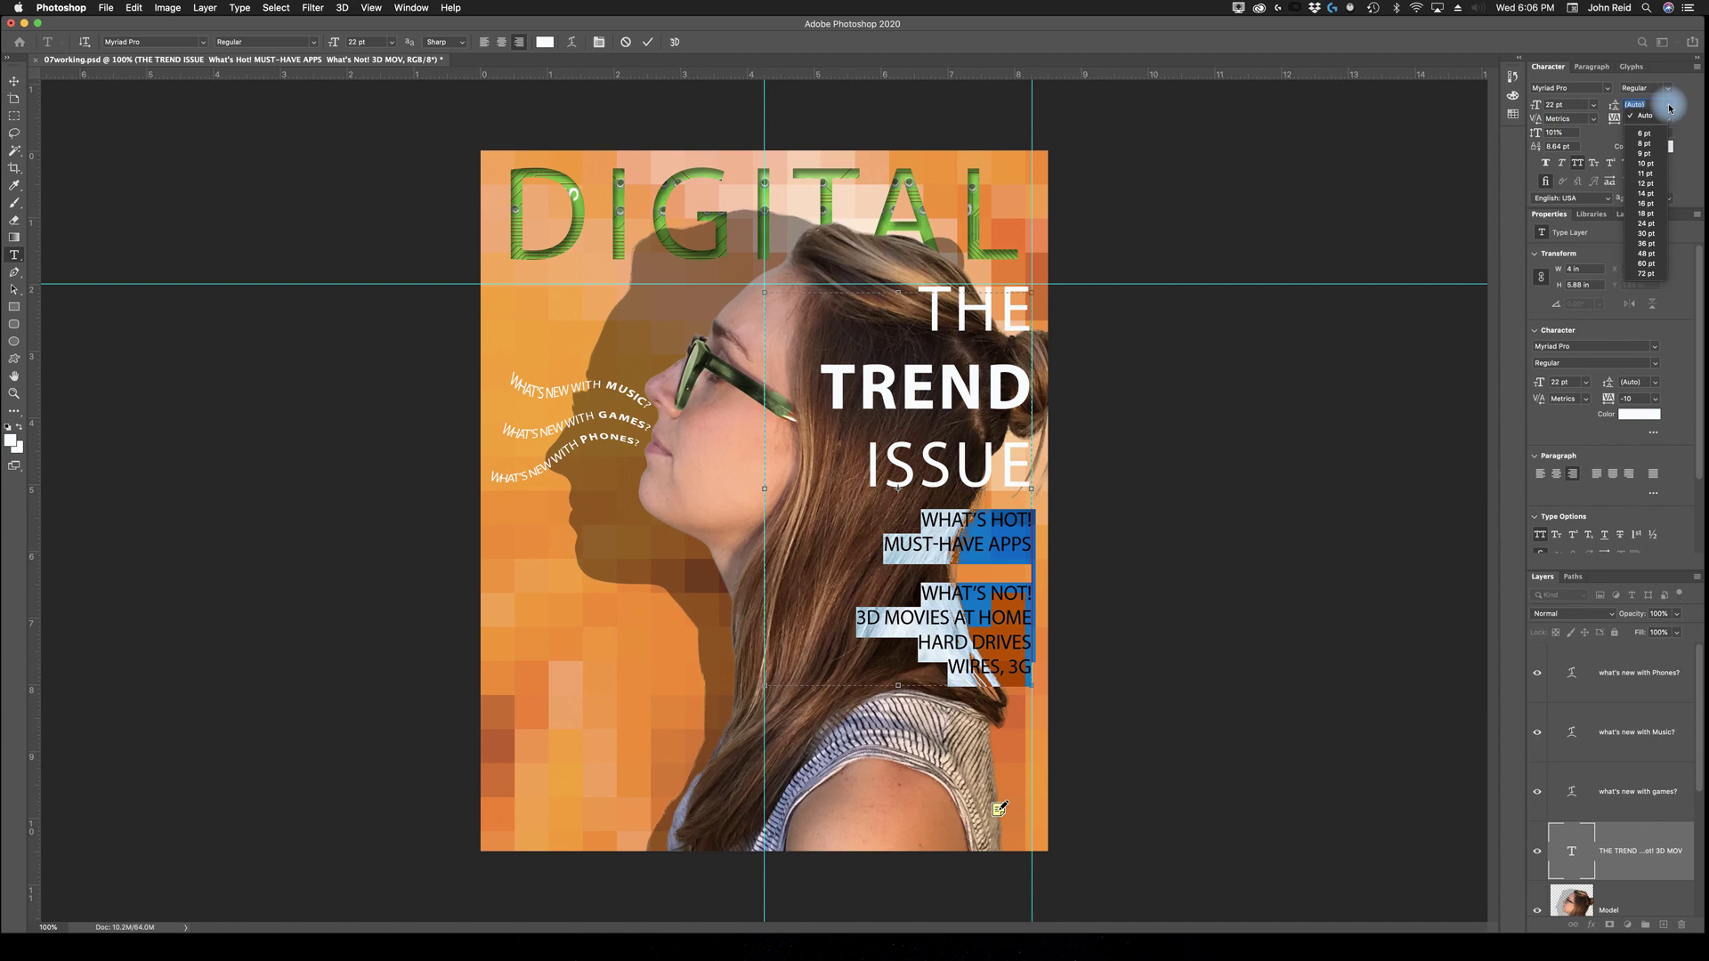
pyautogui.click(1651, 224)
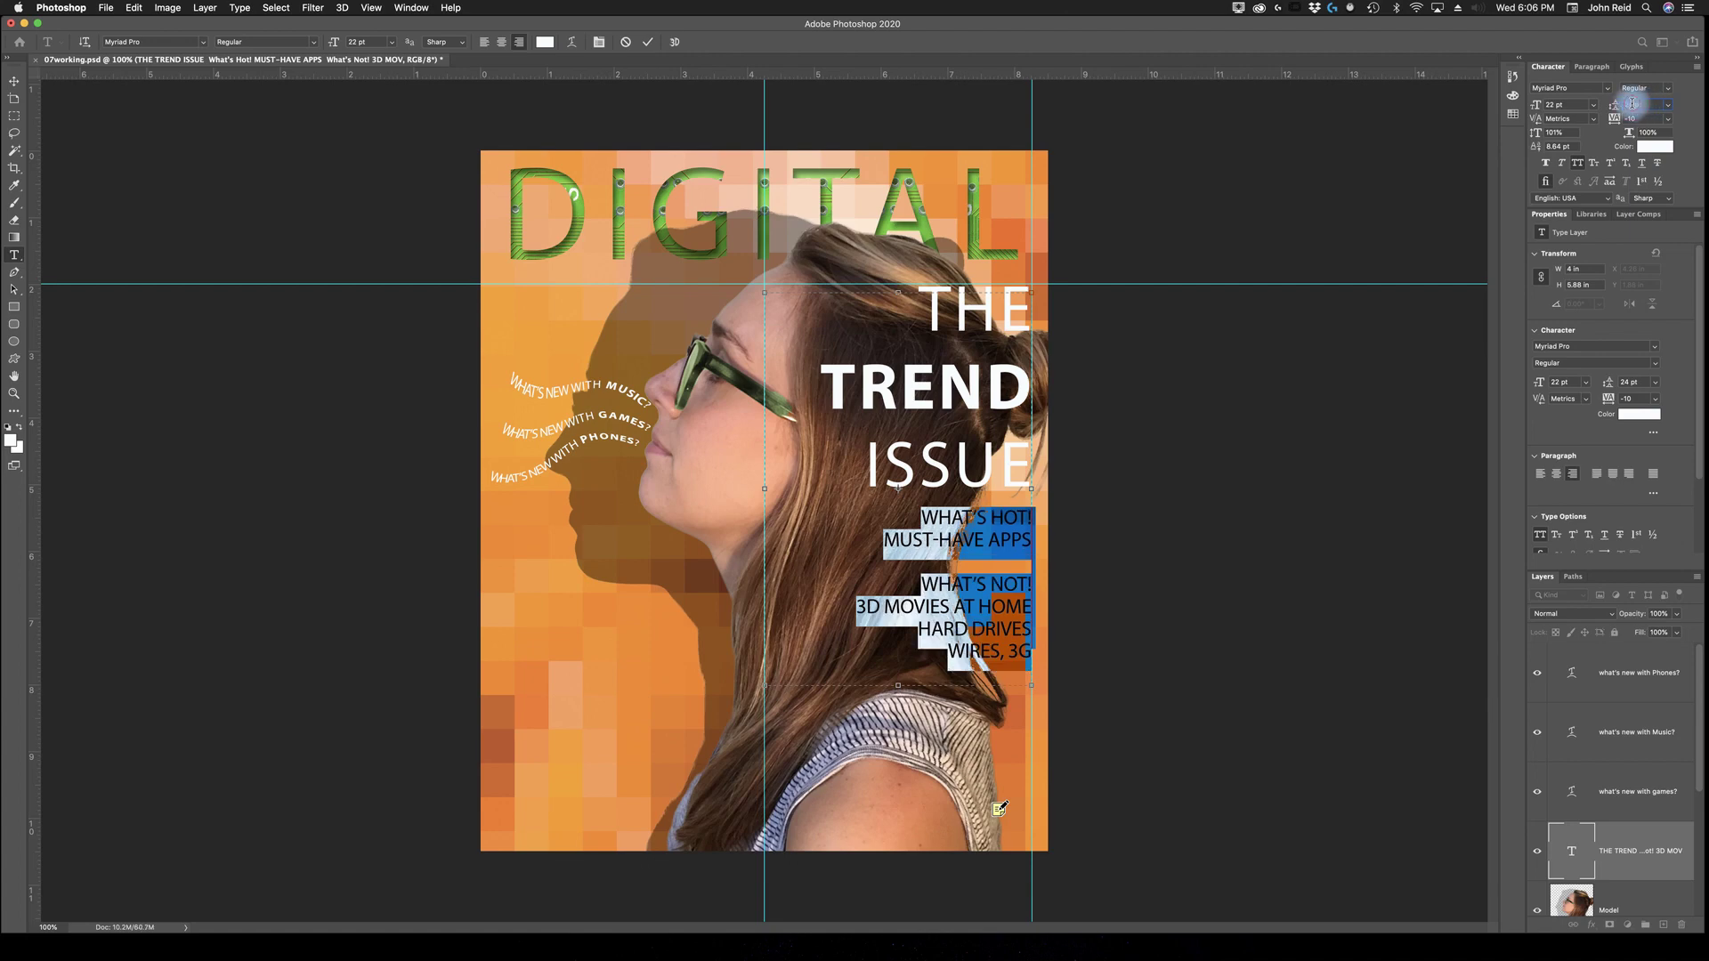
pyautogui.write('28')
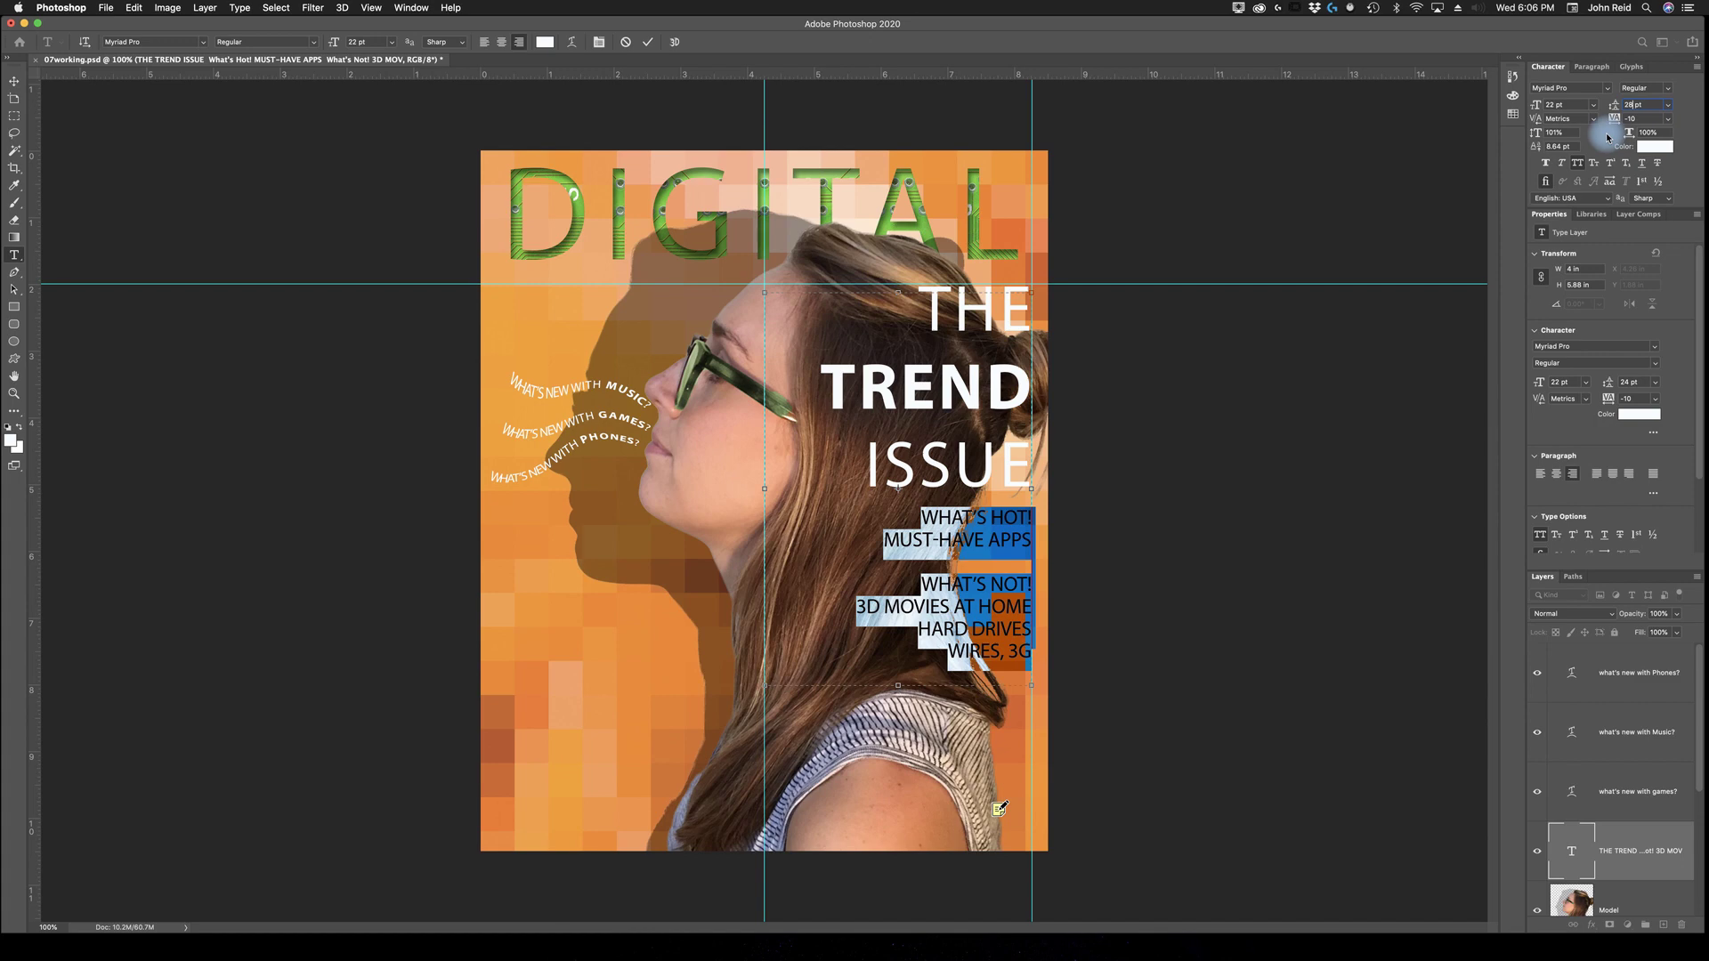
# Try a tracking of 0 on the small text lines, turn off their All Caps style and deselect them
pyautogui.click(1619, 118)
pyautogui.write('0')
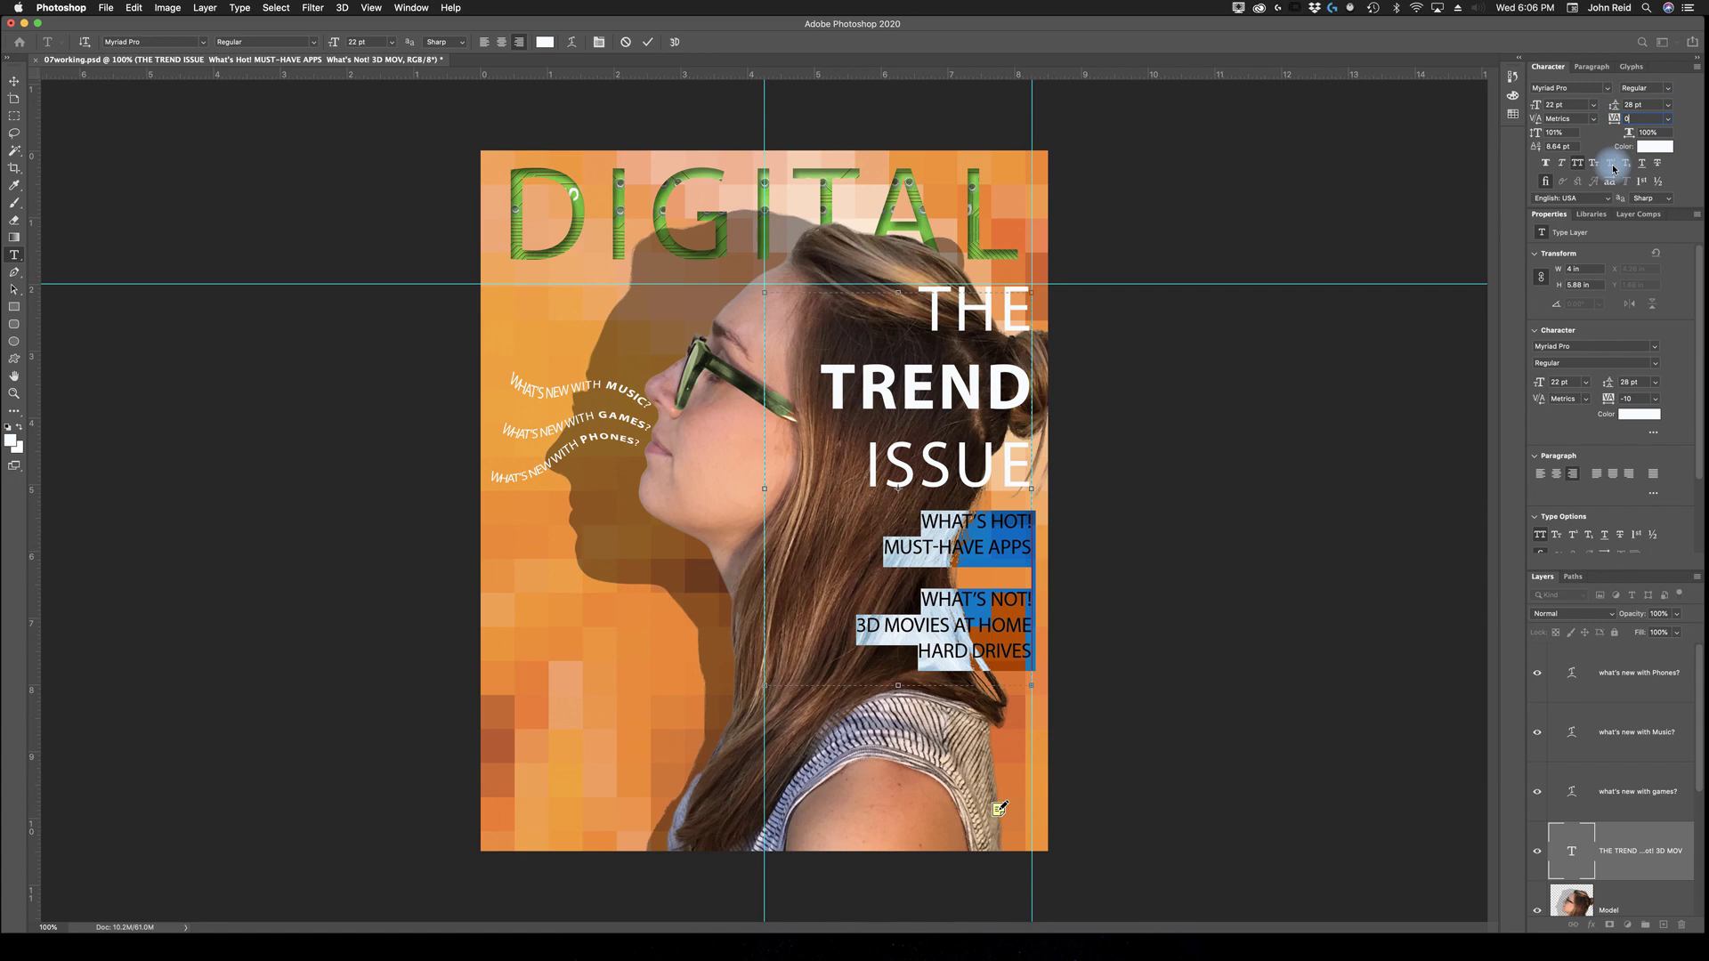
pyautogui.click(1578, 164)
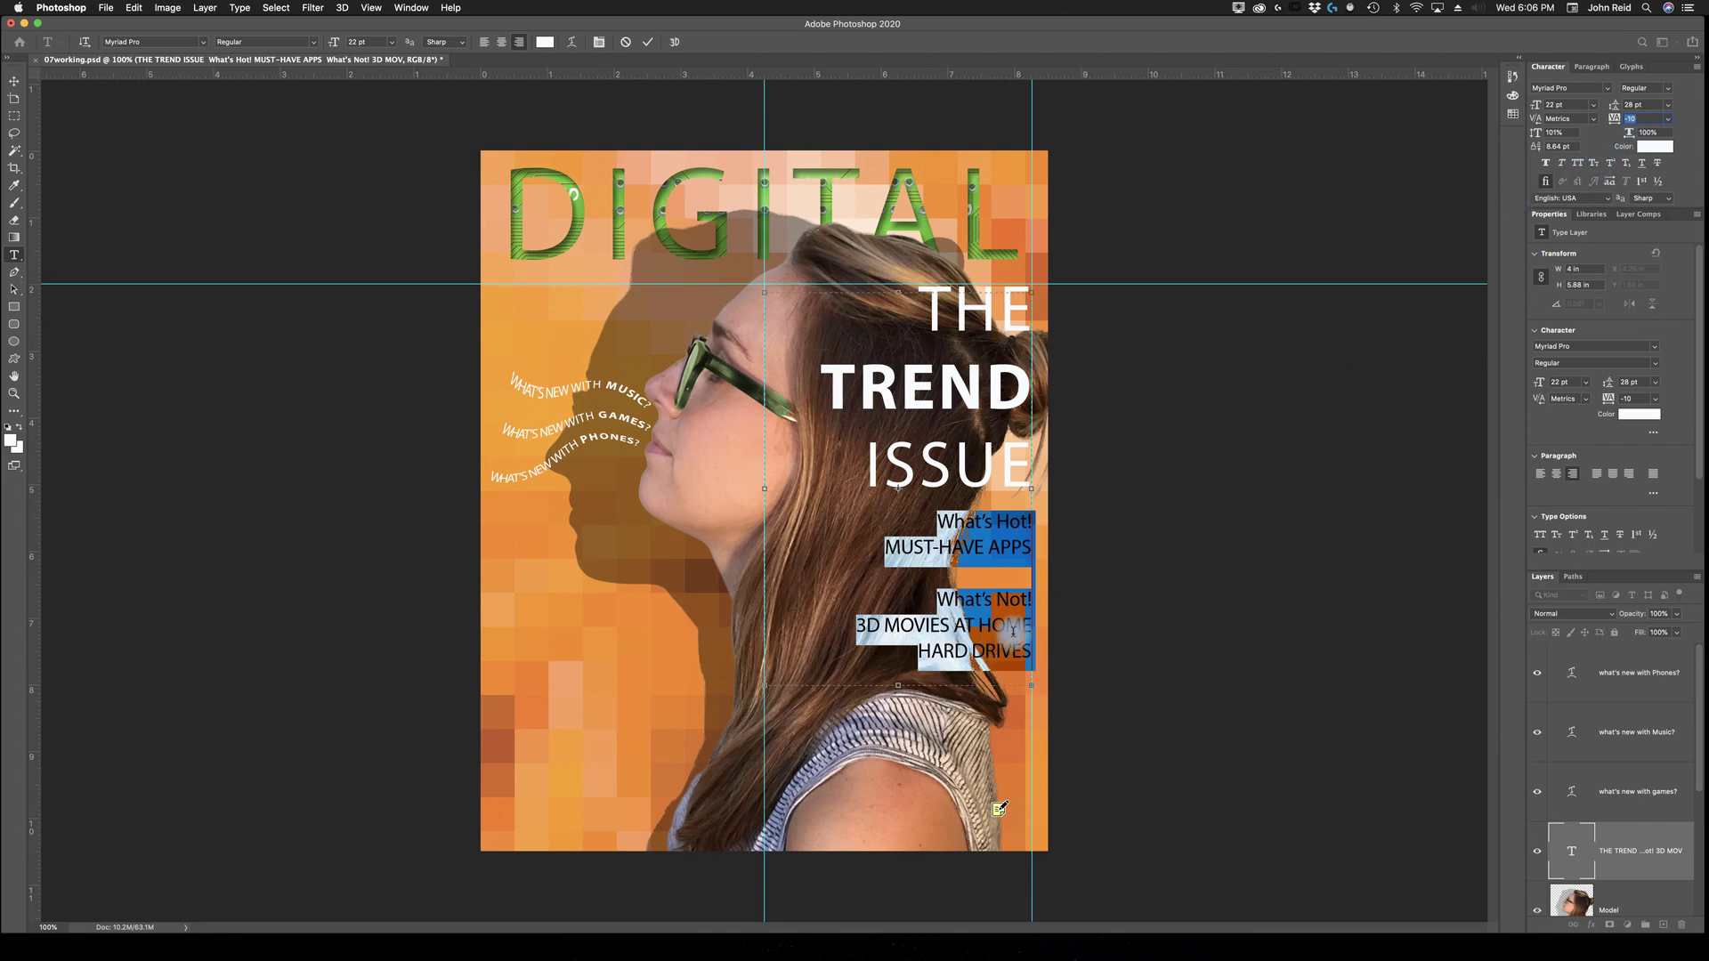
pyautogui.click(856, 573)
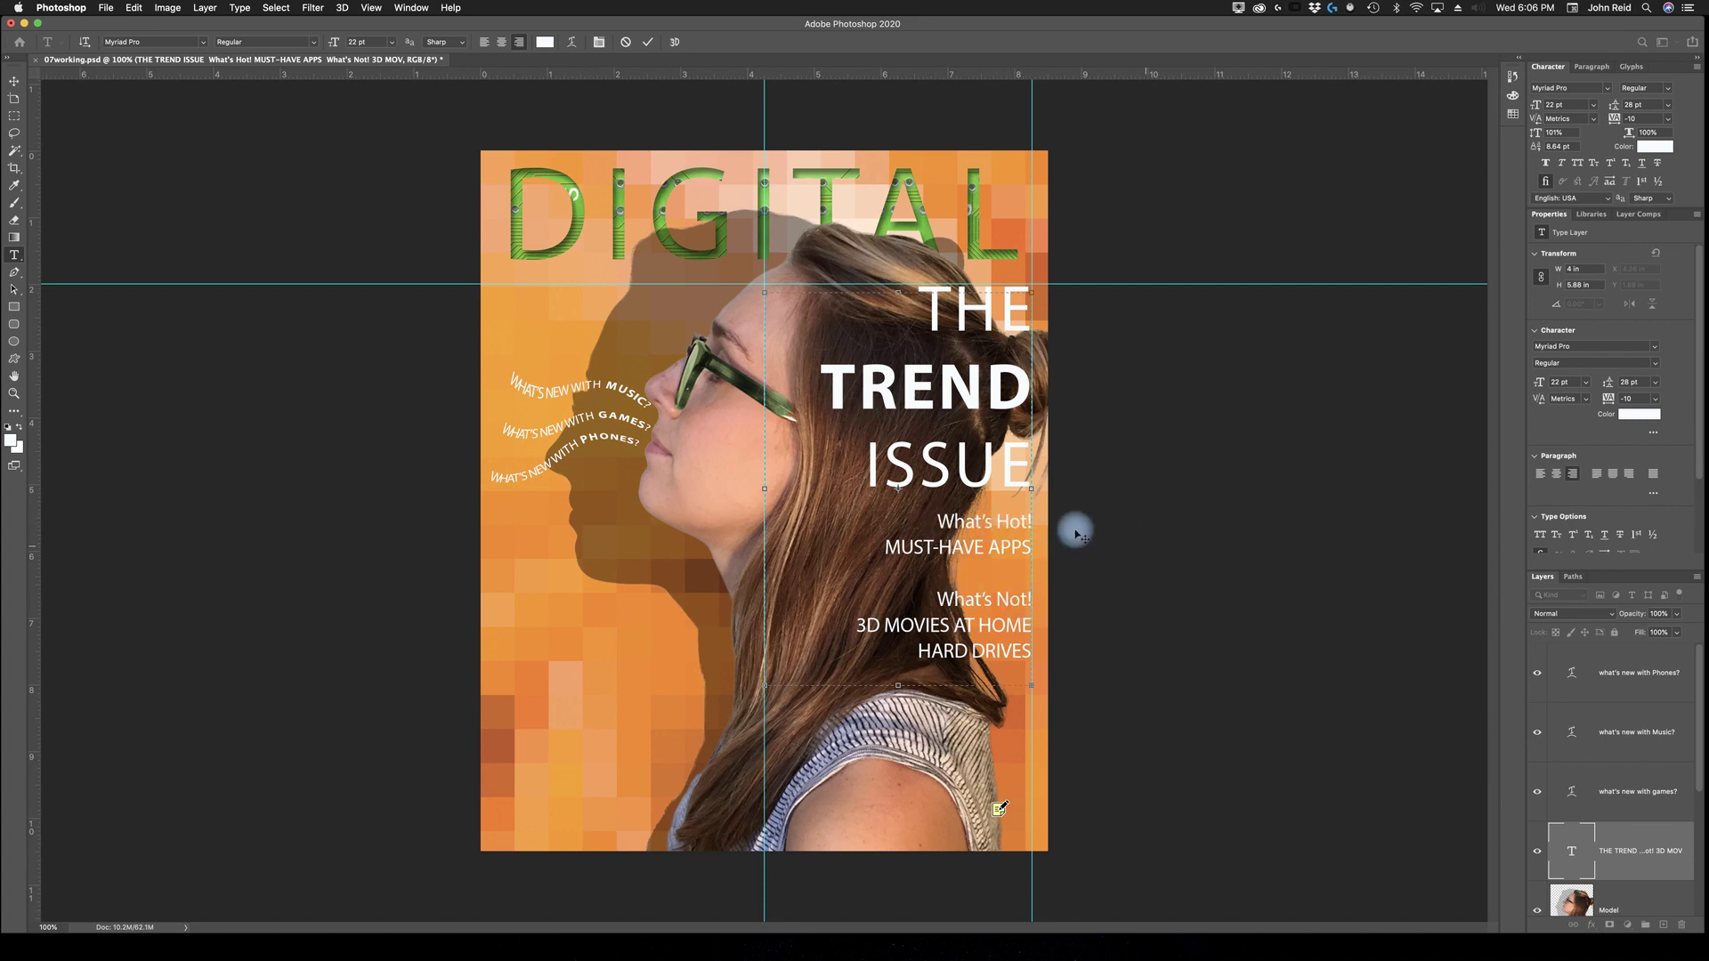
# Change the "What's Hot!" line to the Bold font style at 24 pt and deselect it
pyautogui.moveTo(936, 523); pyautogui.dragTo(1190, 535)
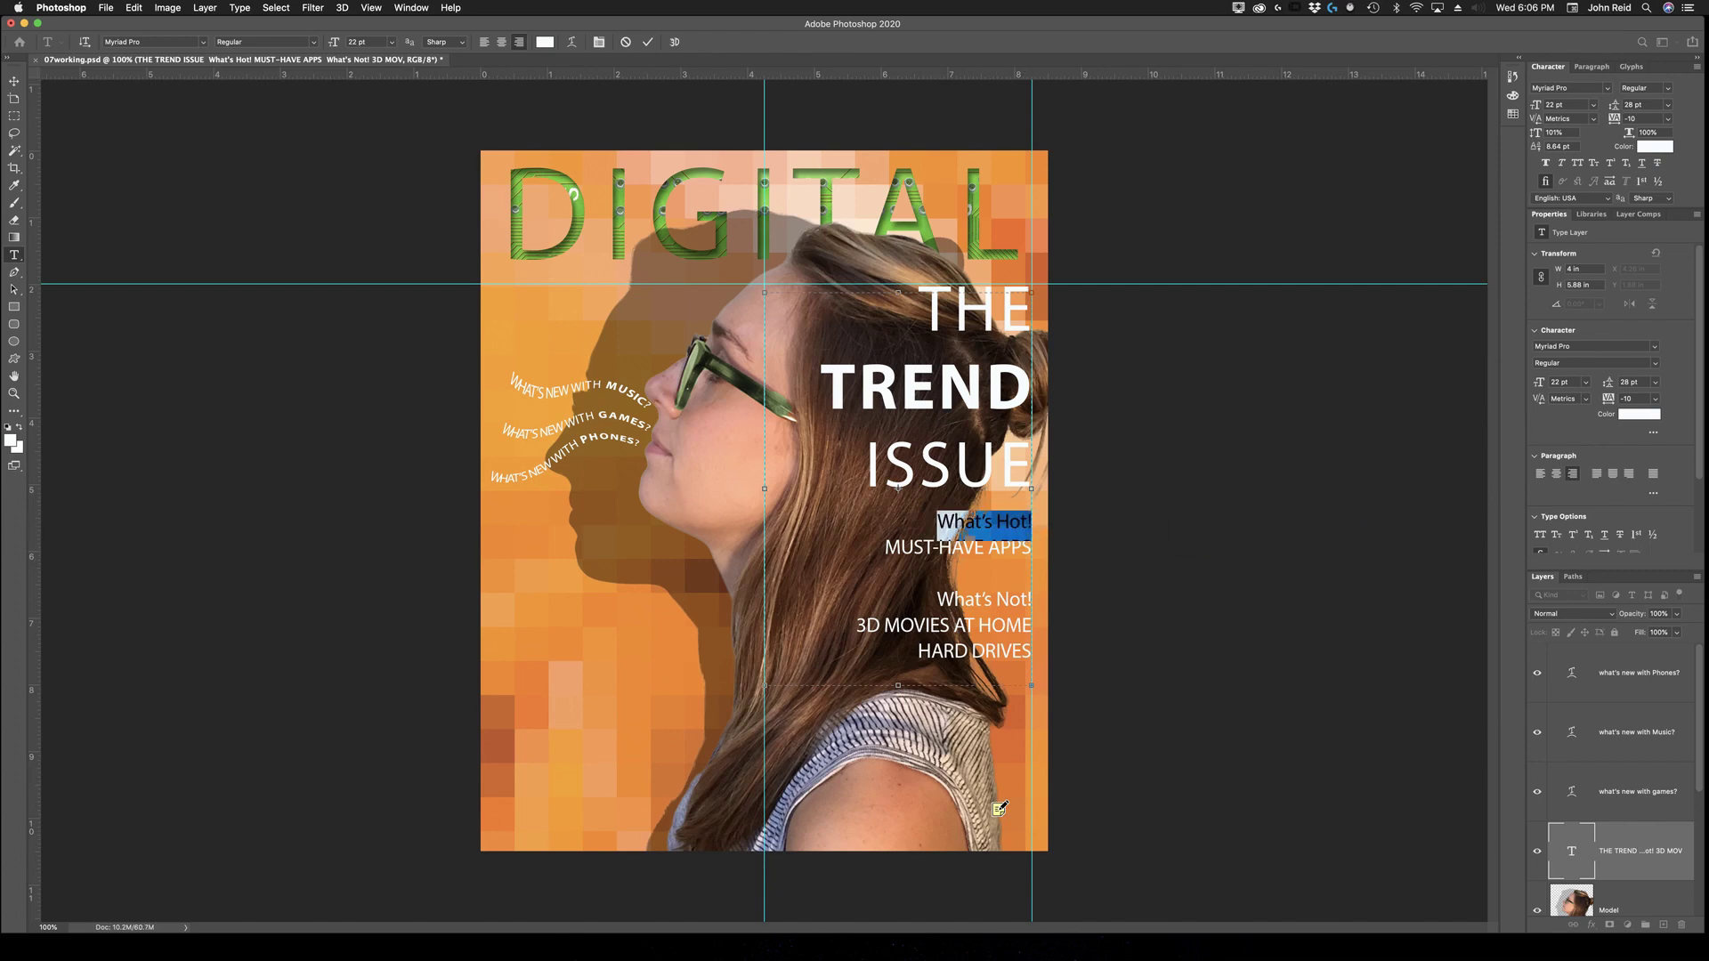
pyautogui.click(1646, 87)
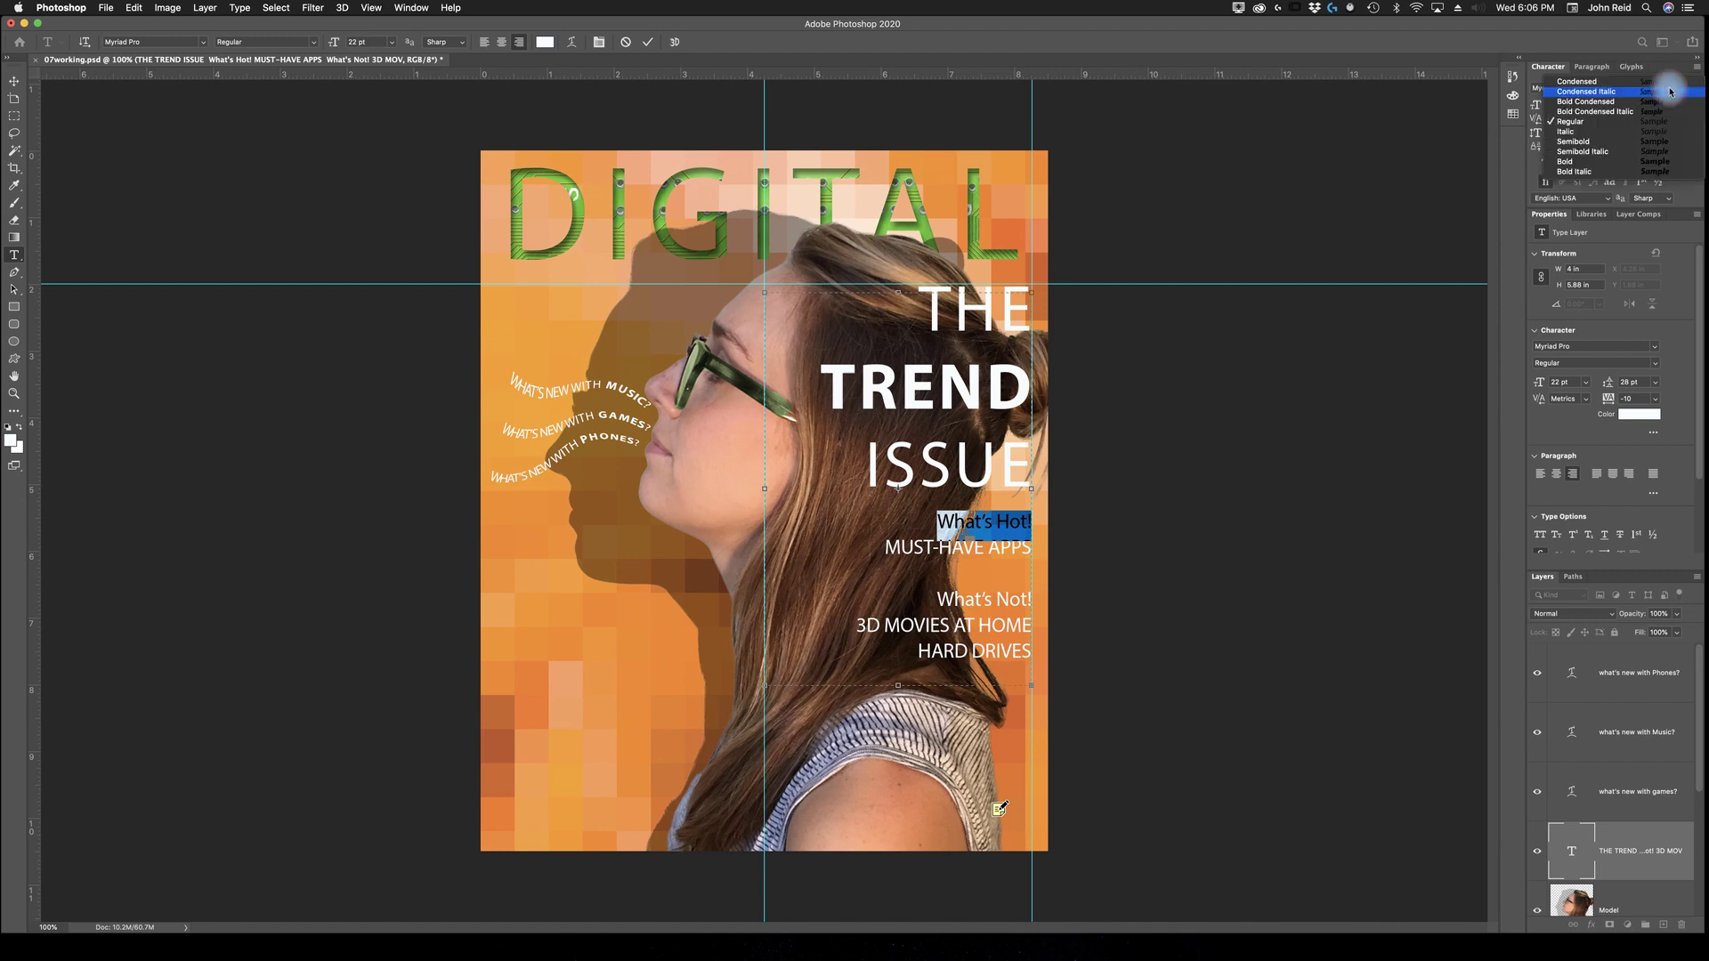
pyautogui.click(1570, 162)
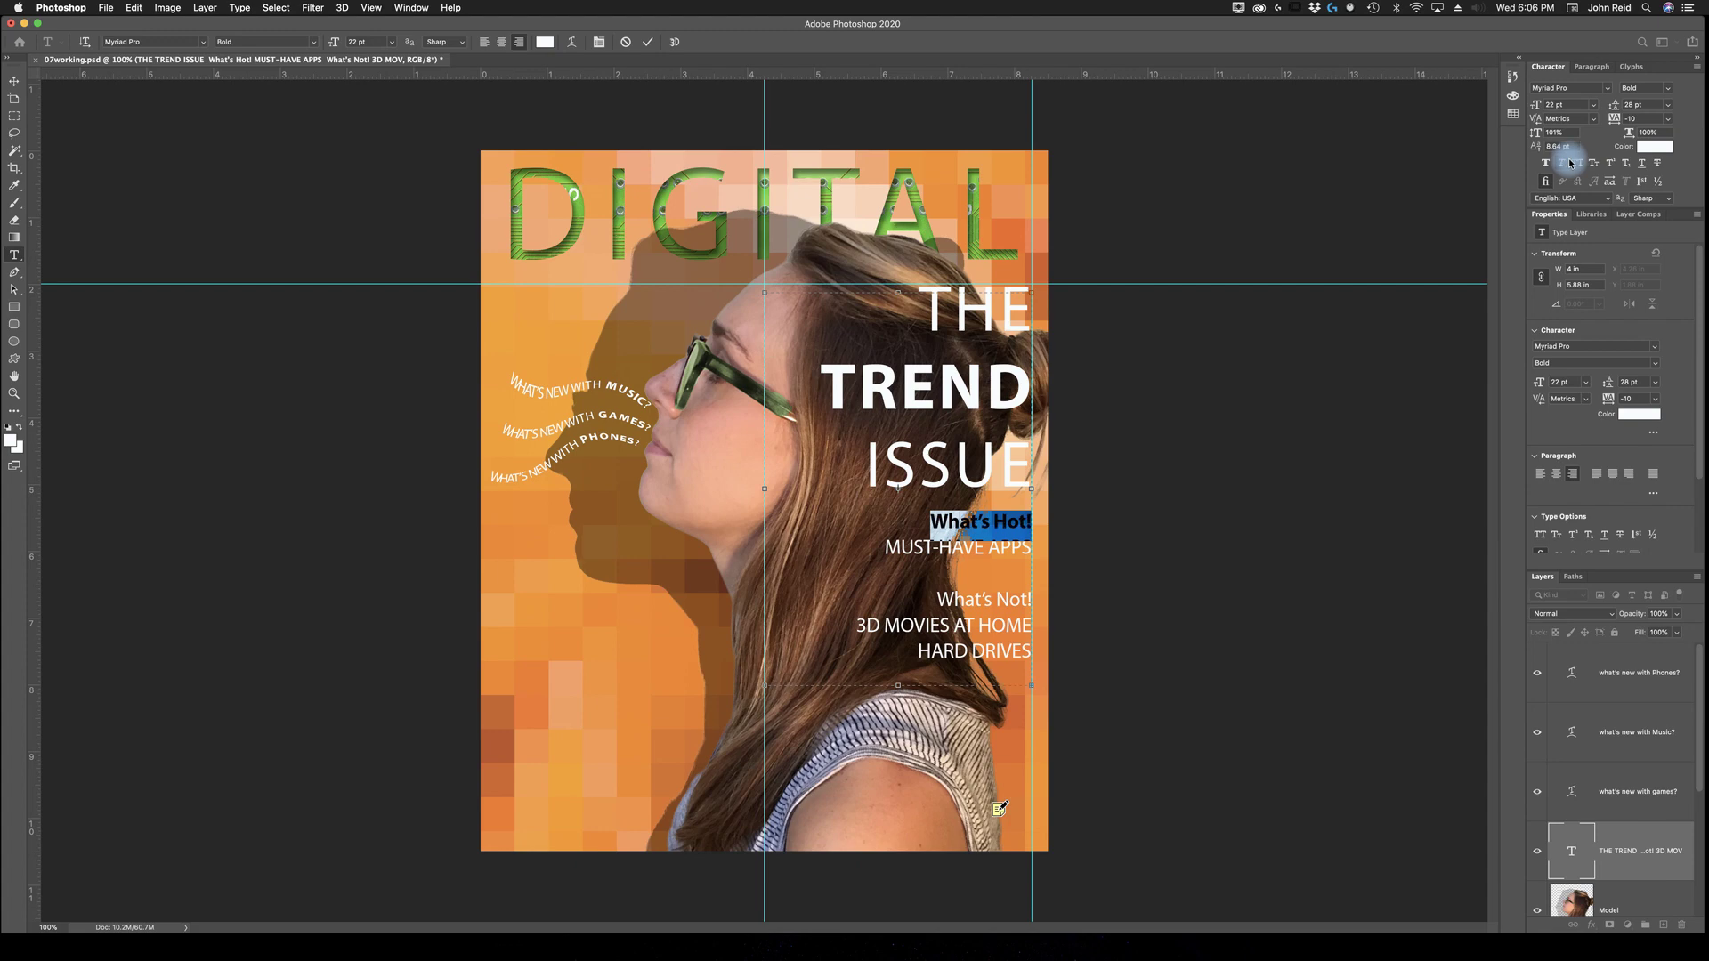
pyautogui.click(1593, 106)
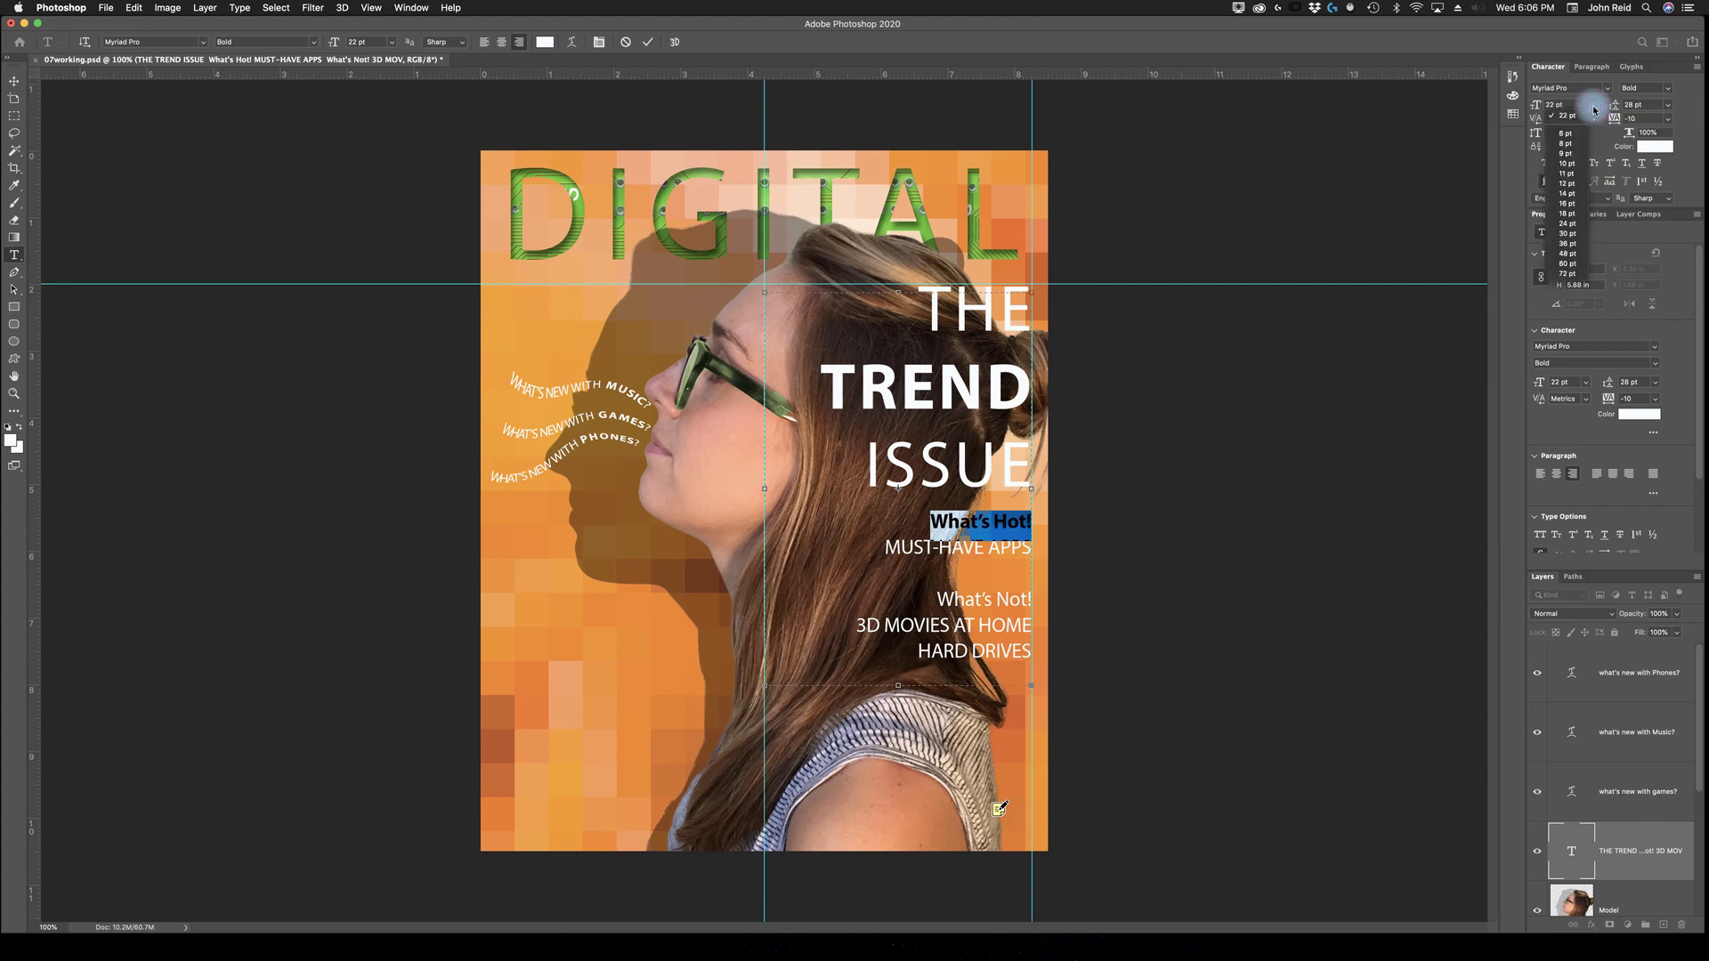
pyautogui.click(1568, 224)
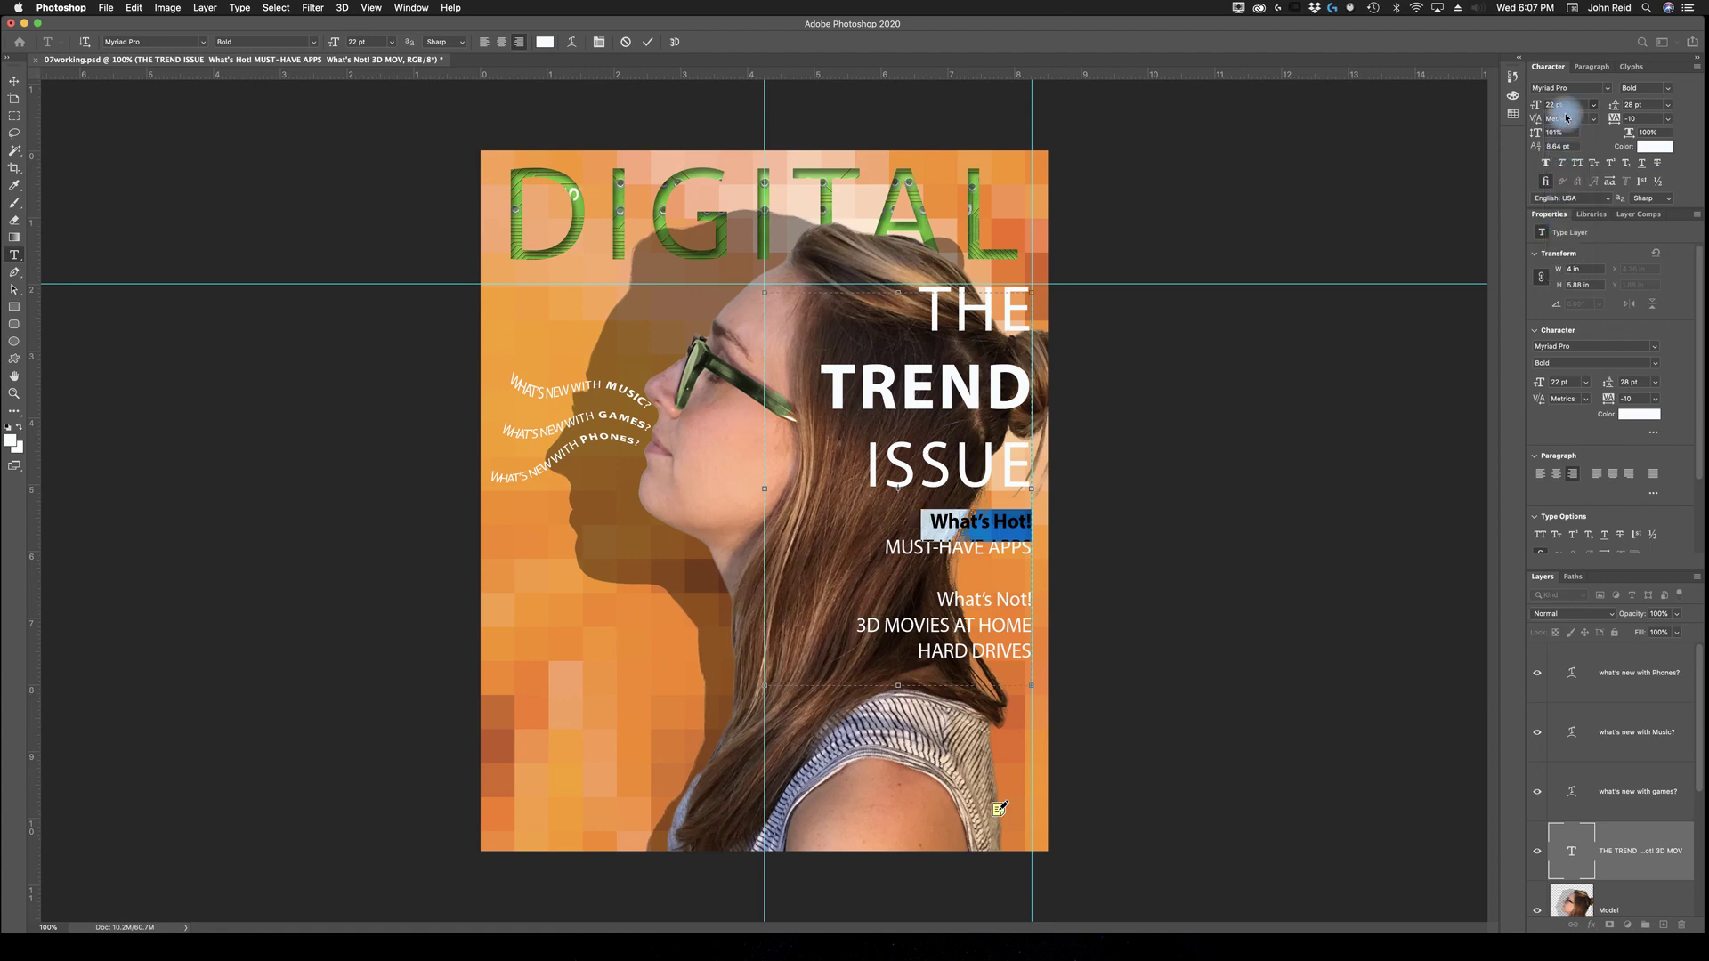
pyautogui.click(1618, 111)
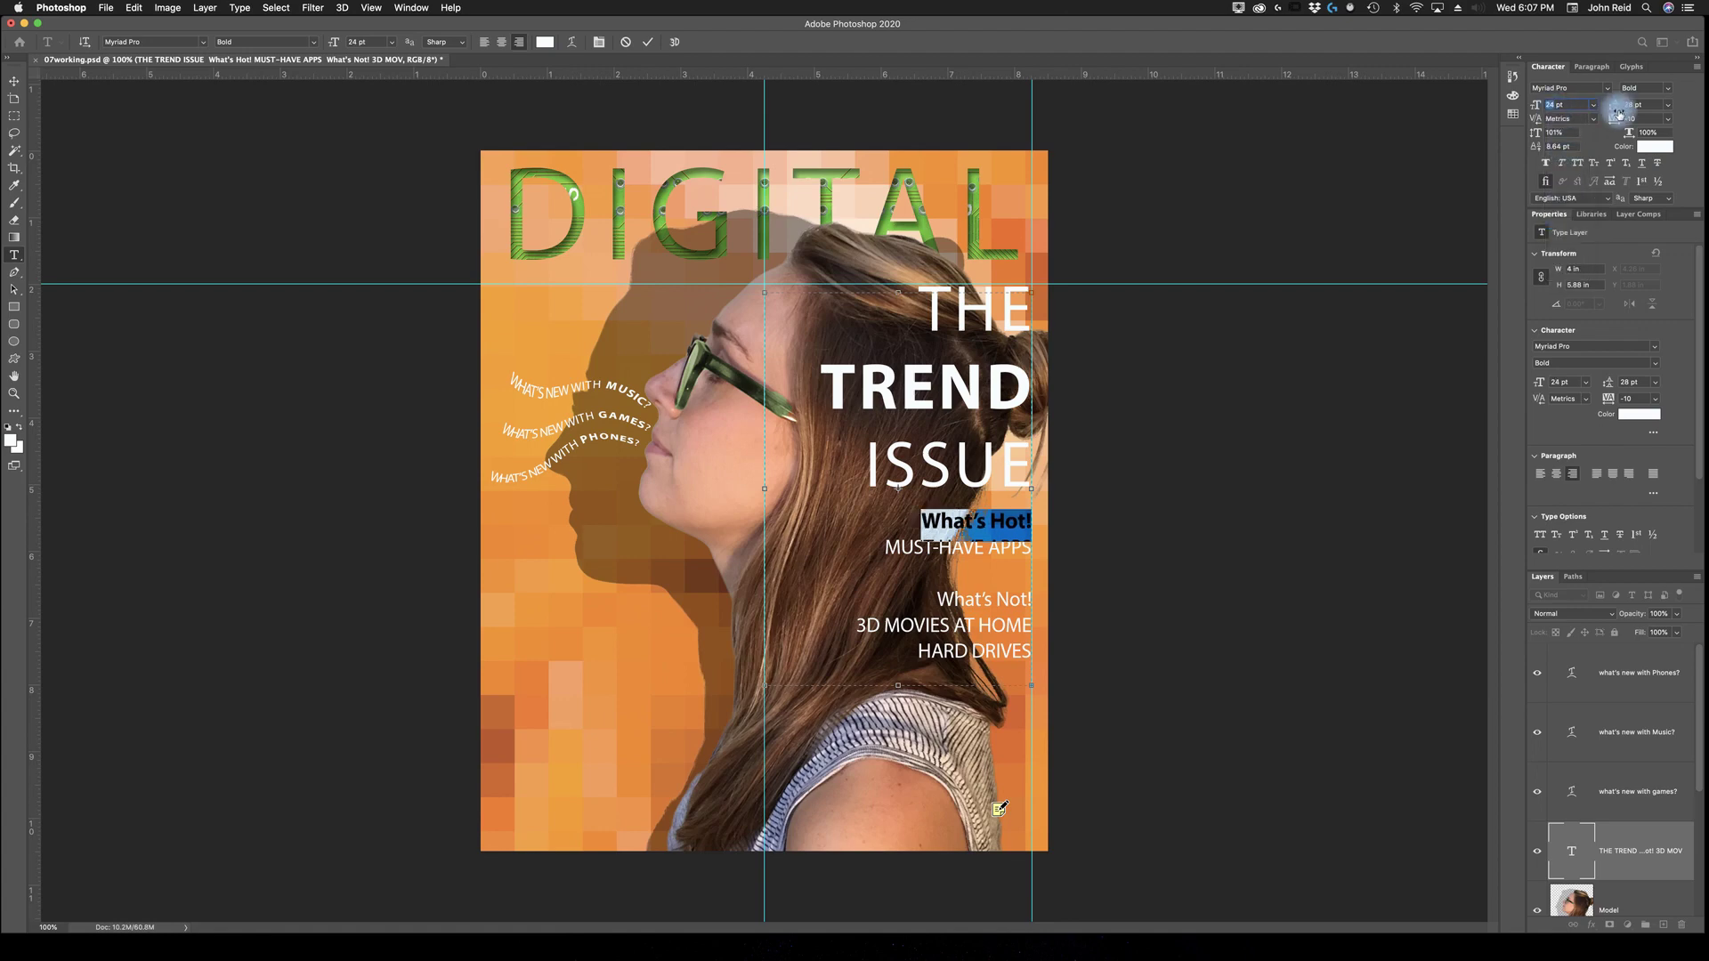
pyautogui.click(868, 586)
pyautogui.click(998, 543)
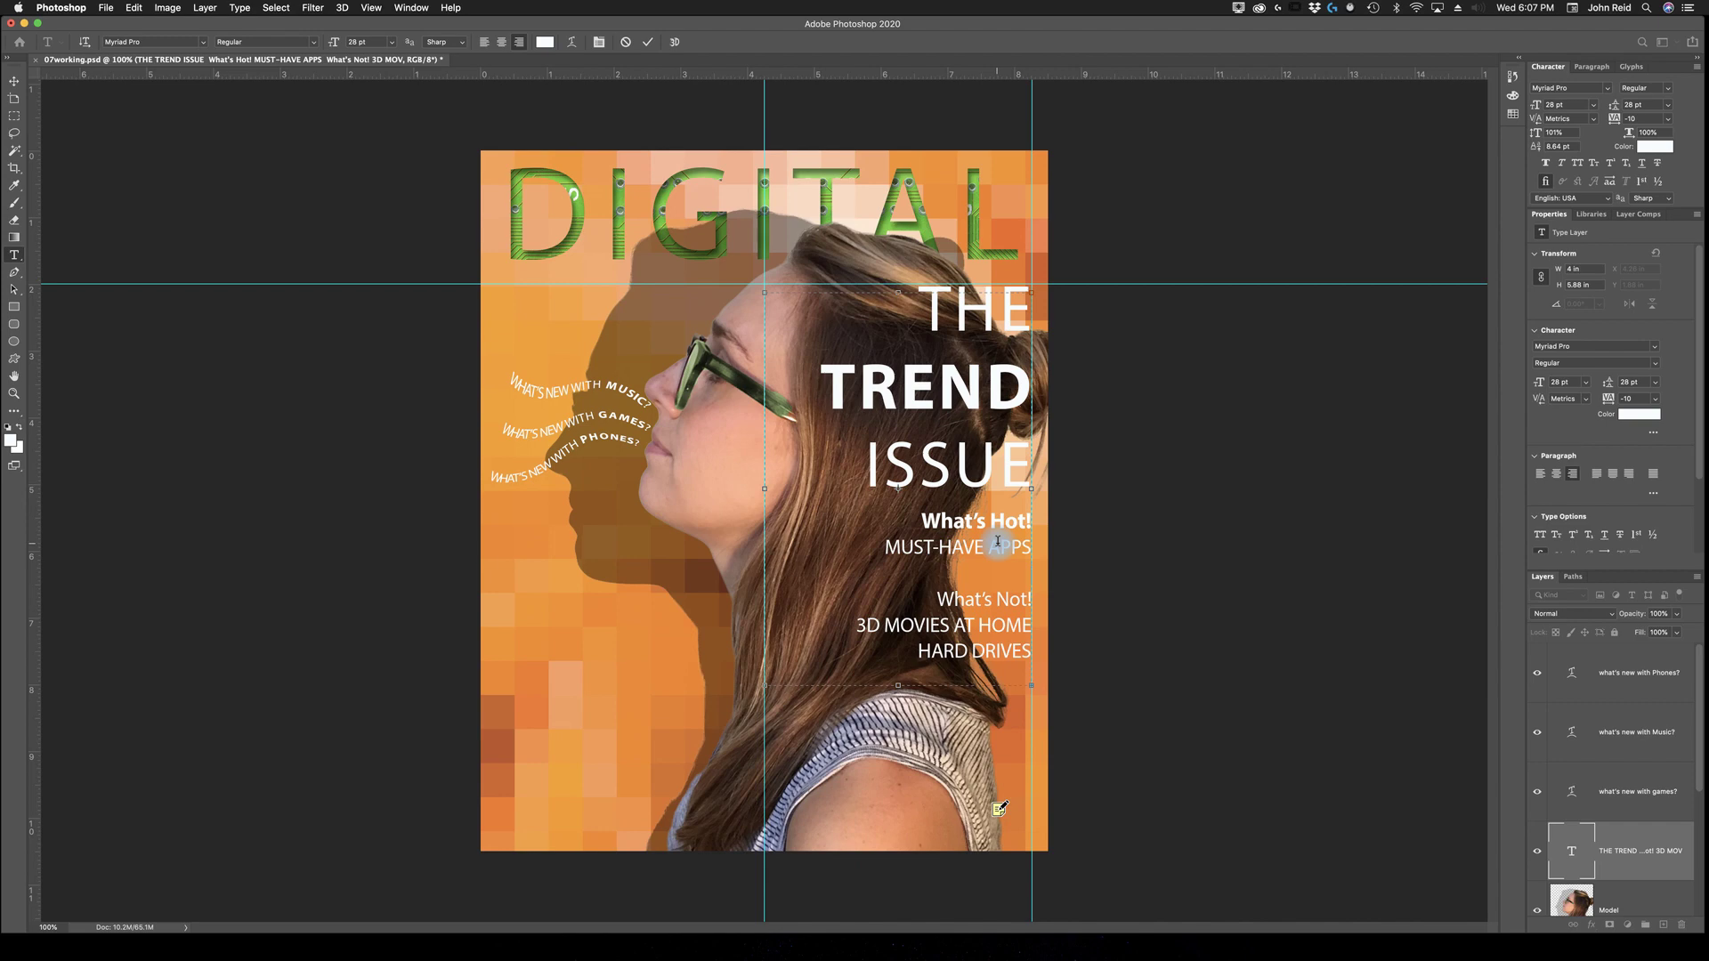
# Change the "What's Not!" line to the Bold font style and deselect it
pyautogui.click(932, 601)
pyautogui.moveTo(933, 600); pyautogui.dragTo(1052, 601)
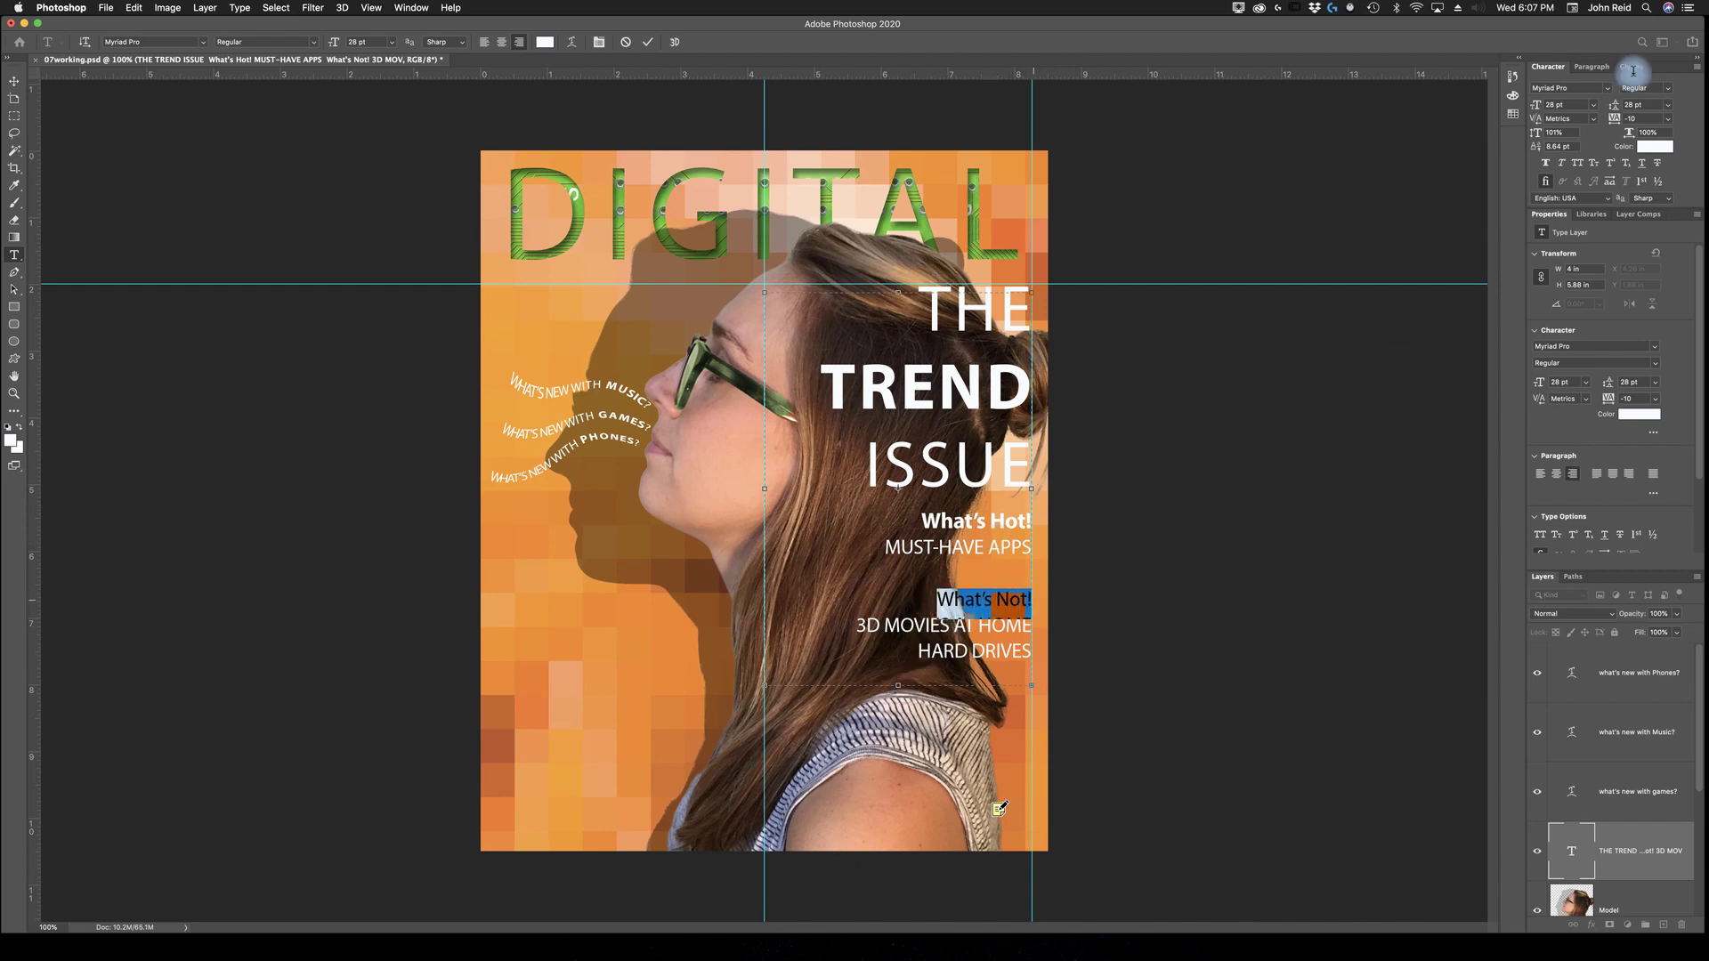
pyautogui.click(1669, 89)
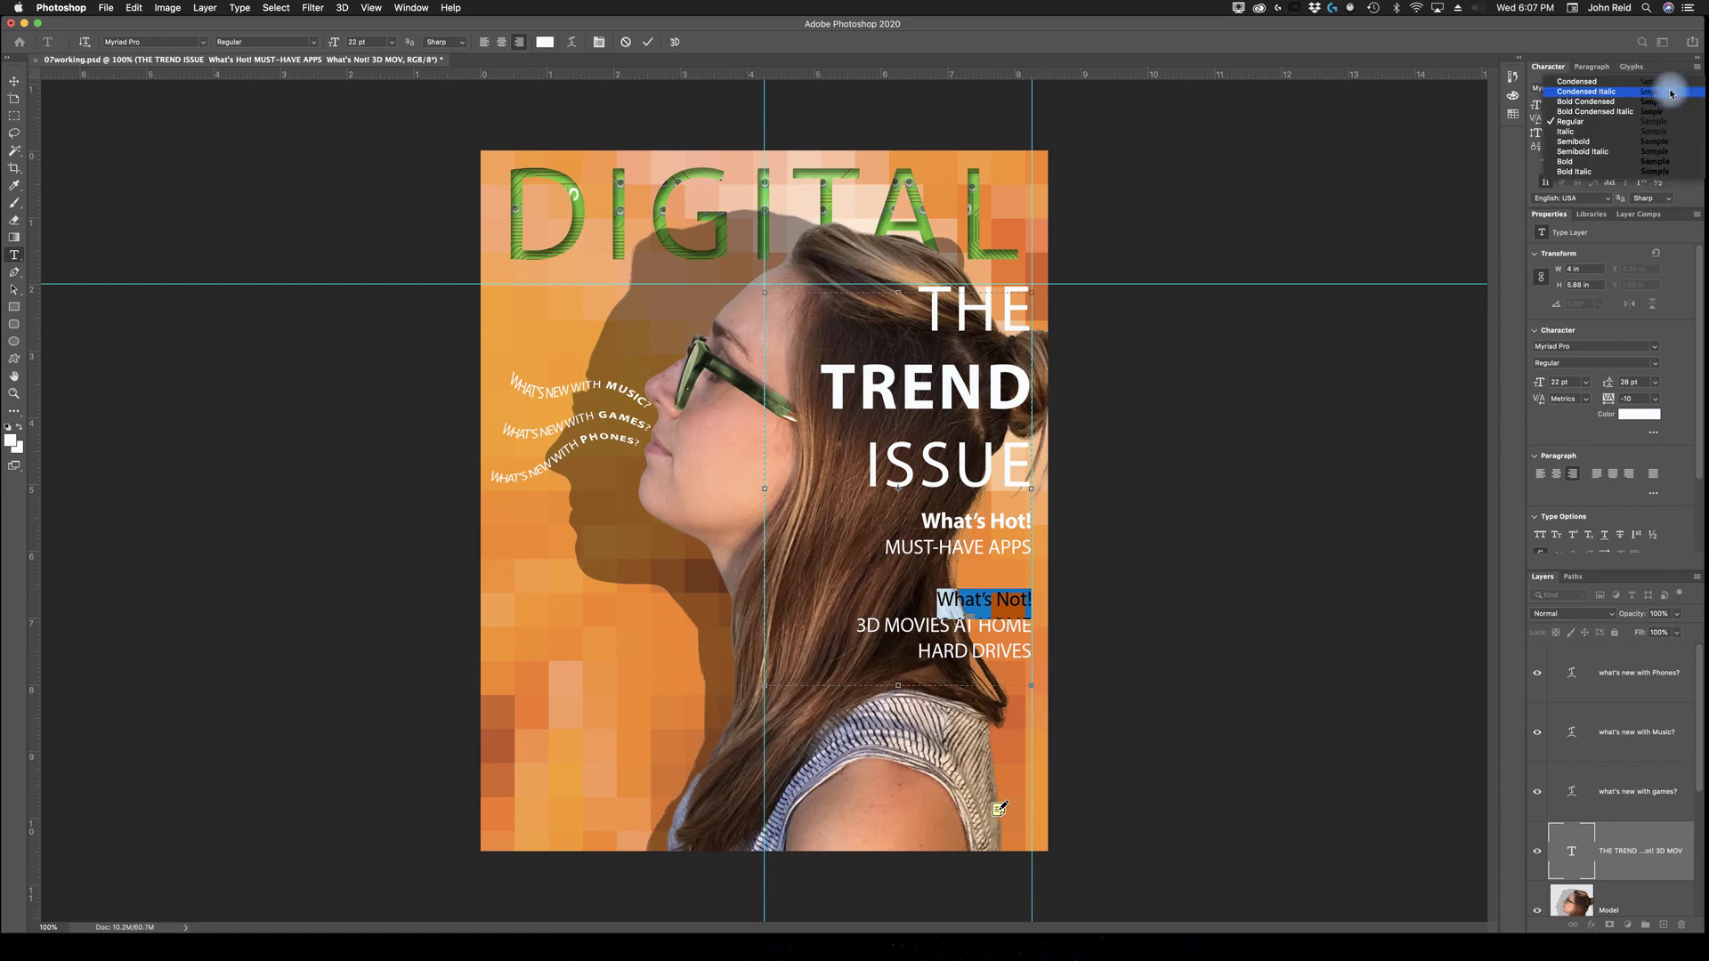
pyautogui.click(1568, 162)
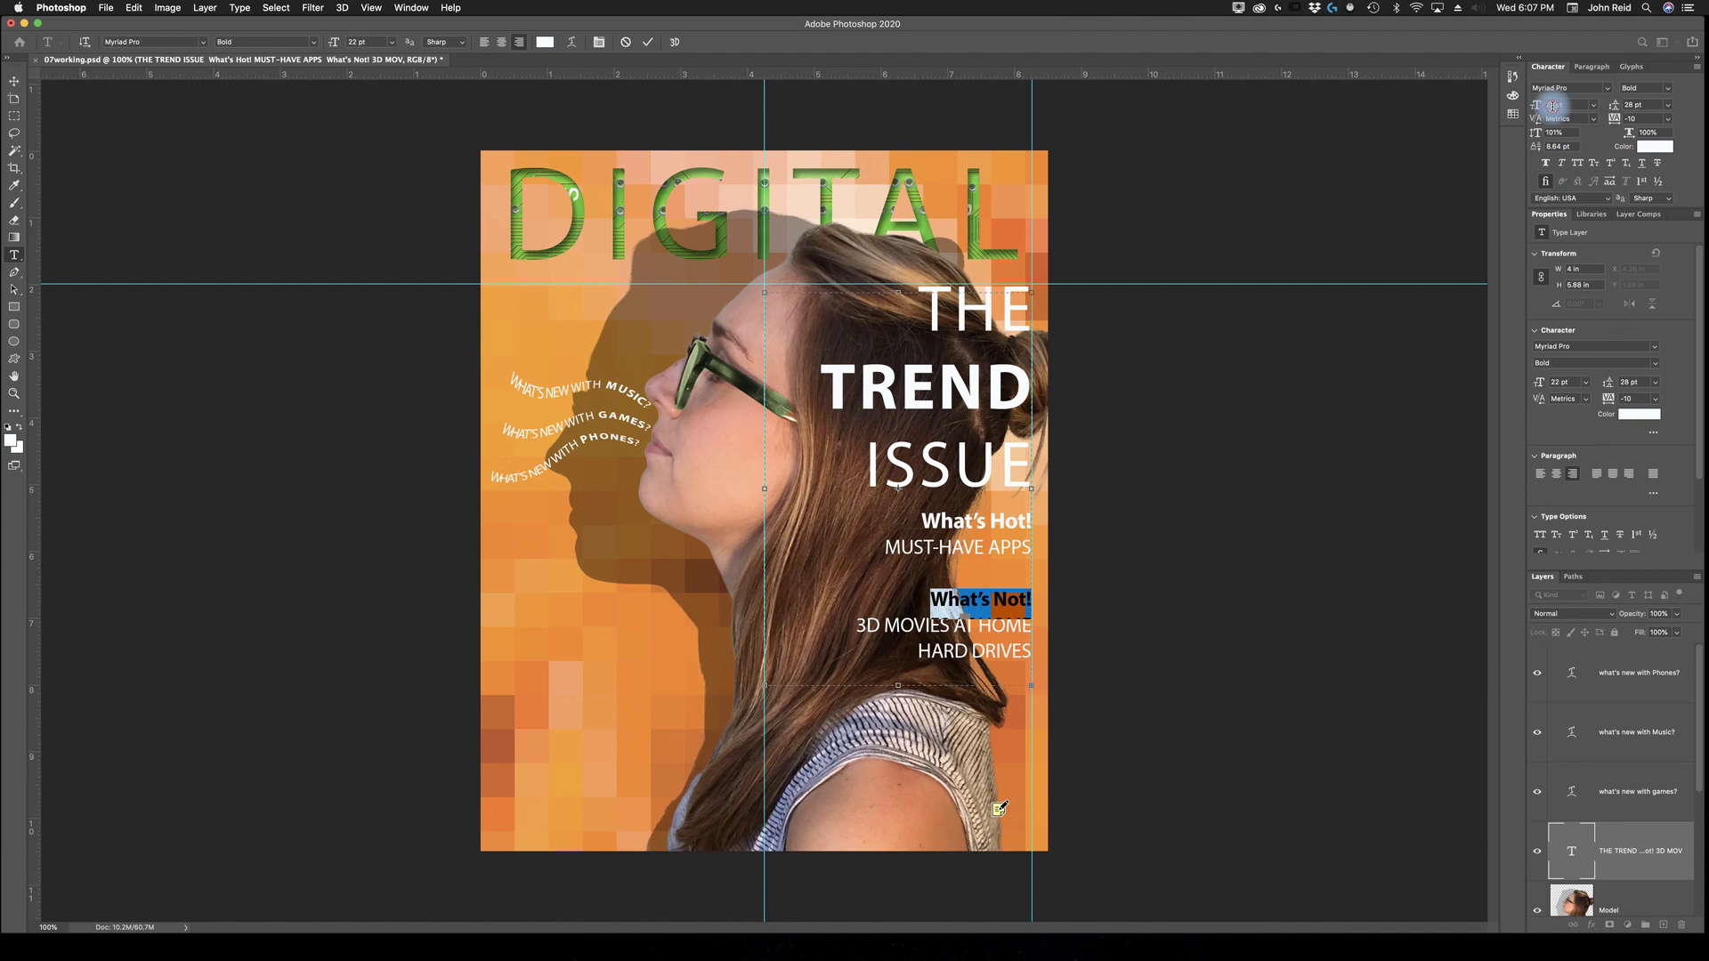
pyautogui.moveTo(1552, 105); pyautogui.dragTo(1570, 101)
pyautogui.click(807, 562)
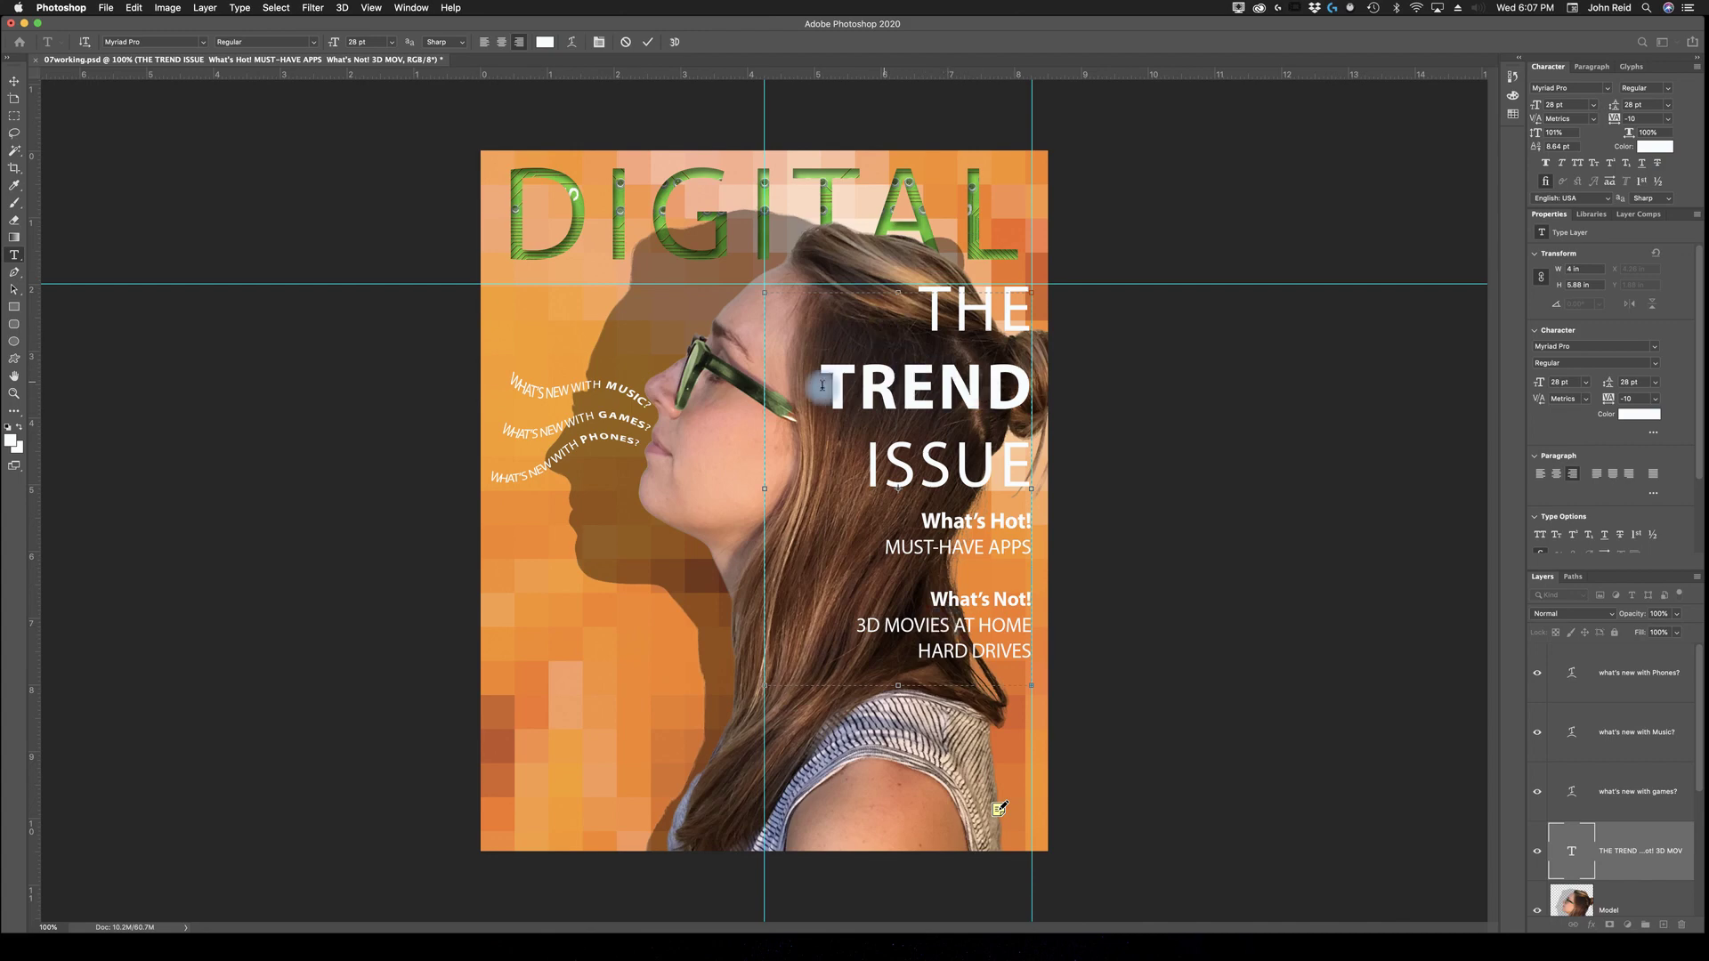
# Recolor the word TREND with a bright green sampled from the letter A of the DIGITAL title and commit the text edit
pyautogui.moveTo(819, 385); pyautogui.dragTo(1024, 392)
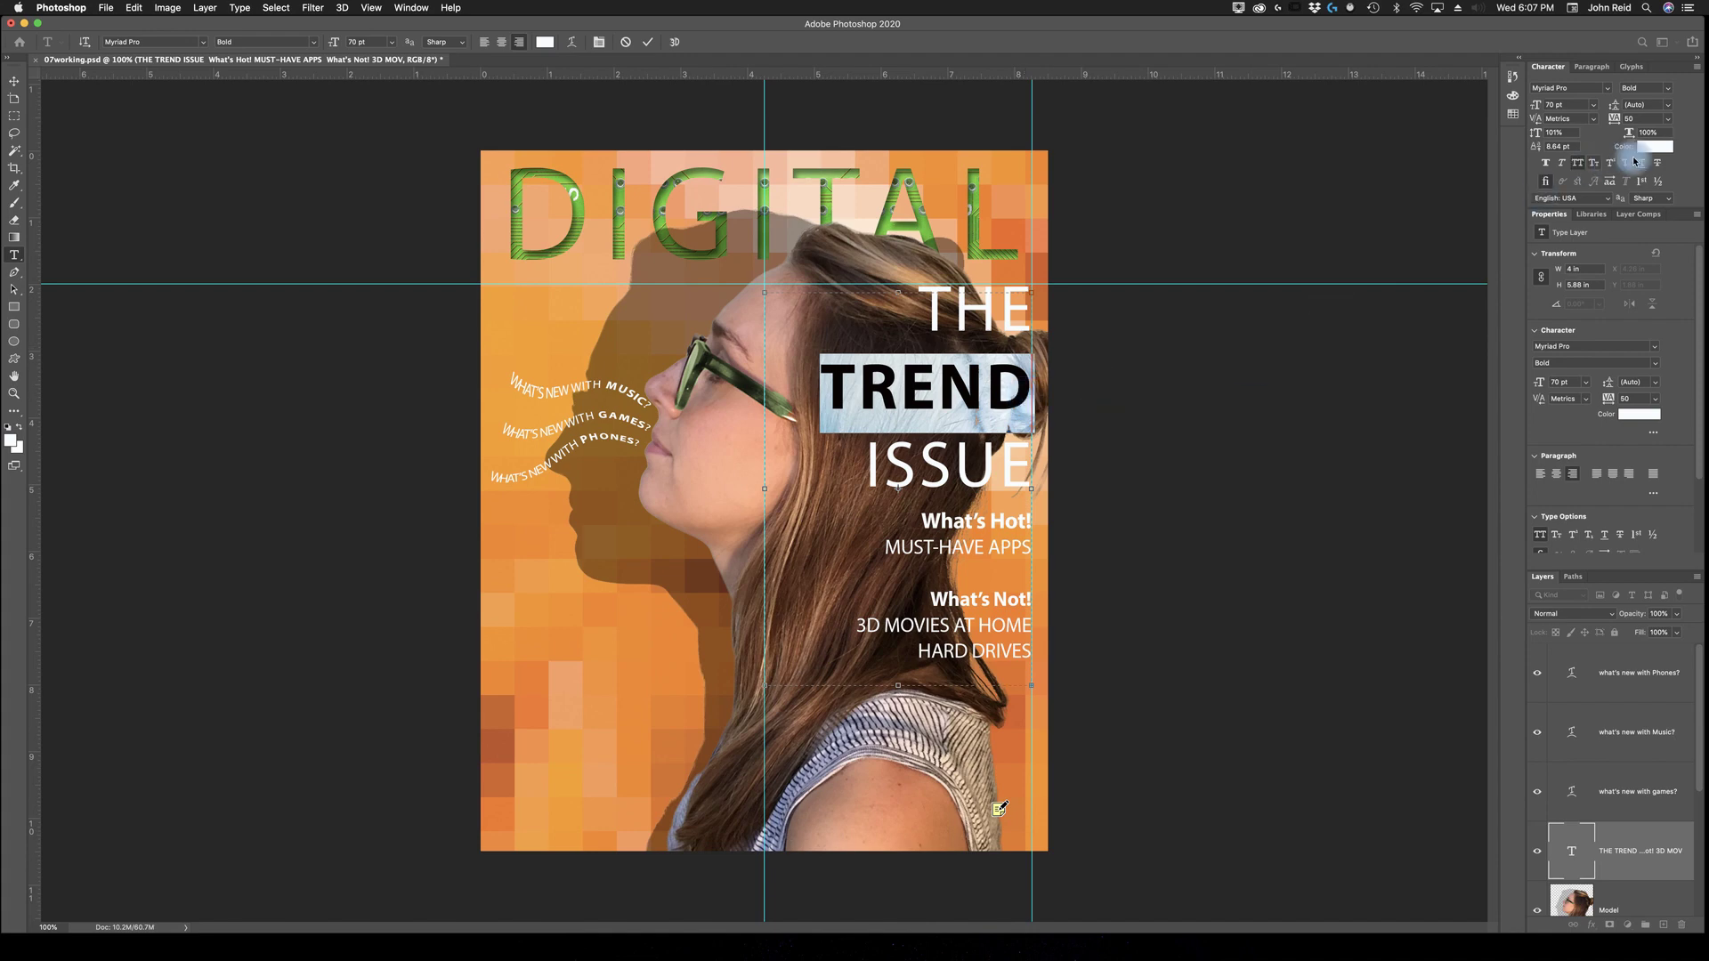
pyautogui.click(1661, 148)
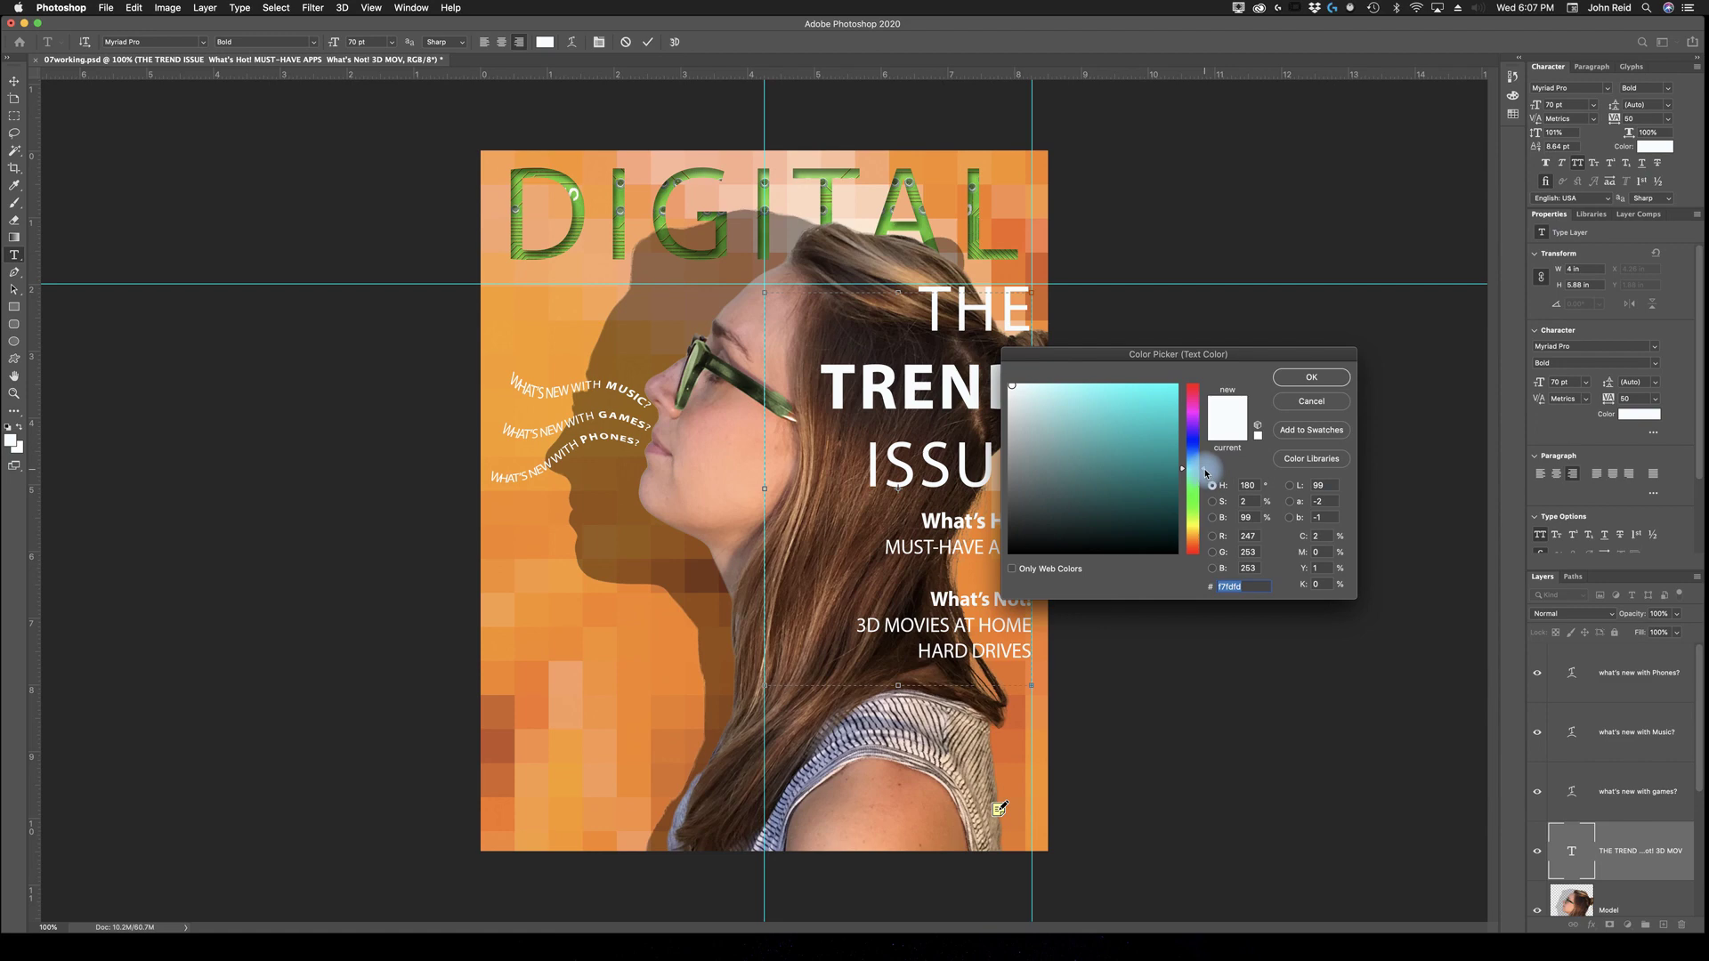
pyautogui.moveTo(1205, 473); pyautogui.dragTo(1202, 501)
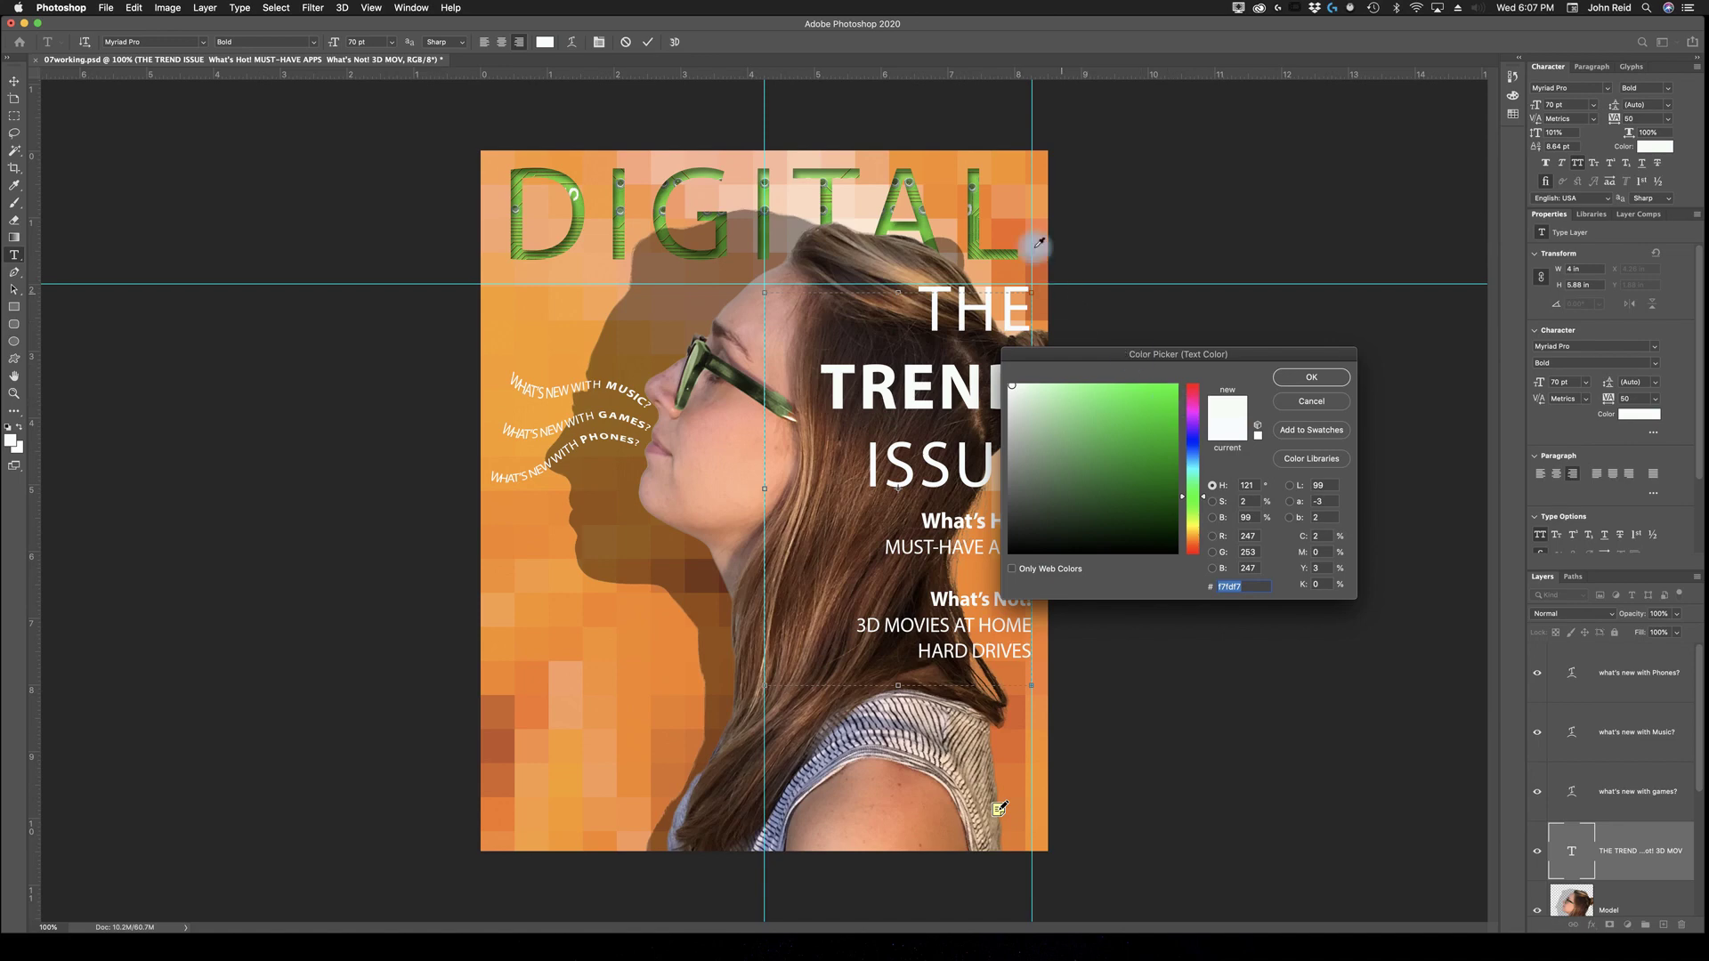
pyautogui.click(978, 174)
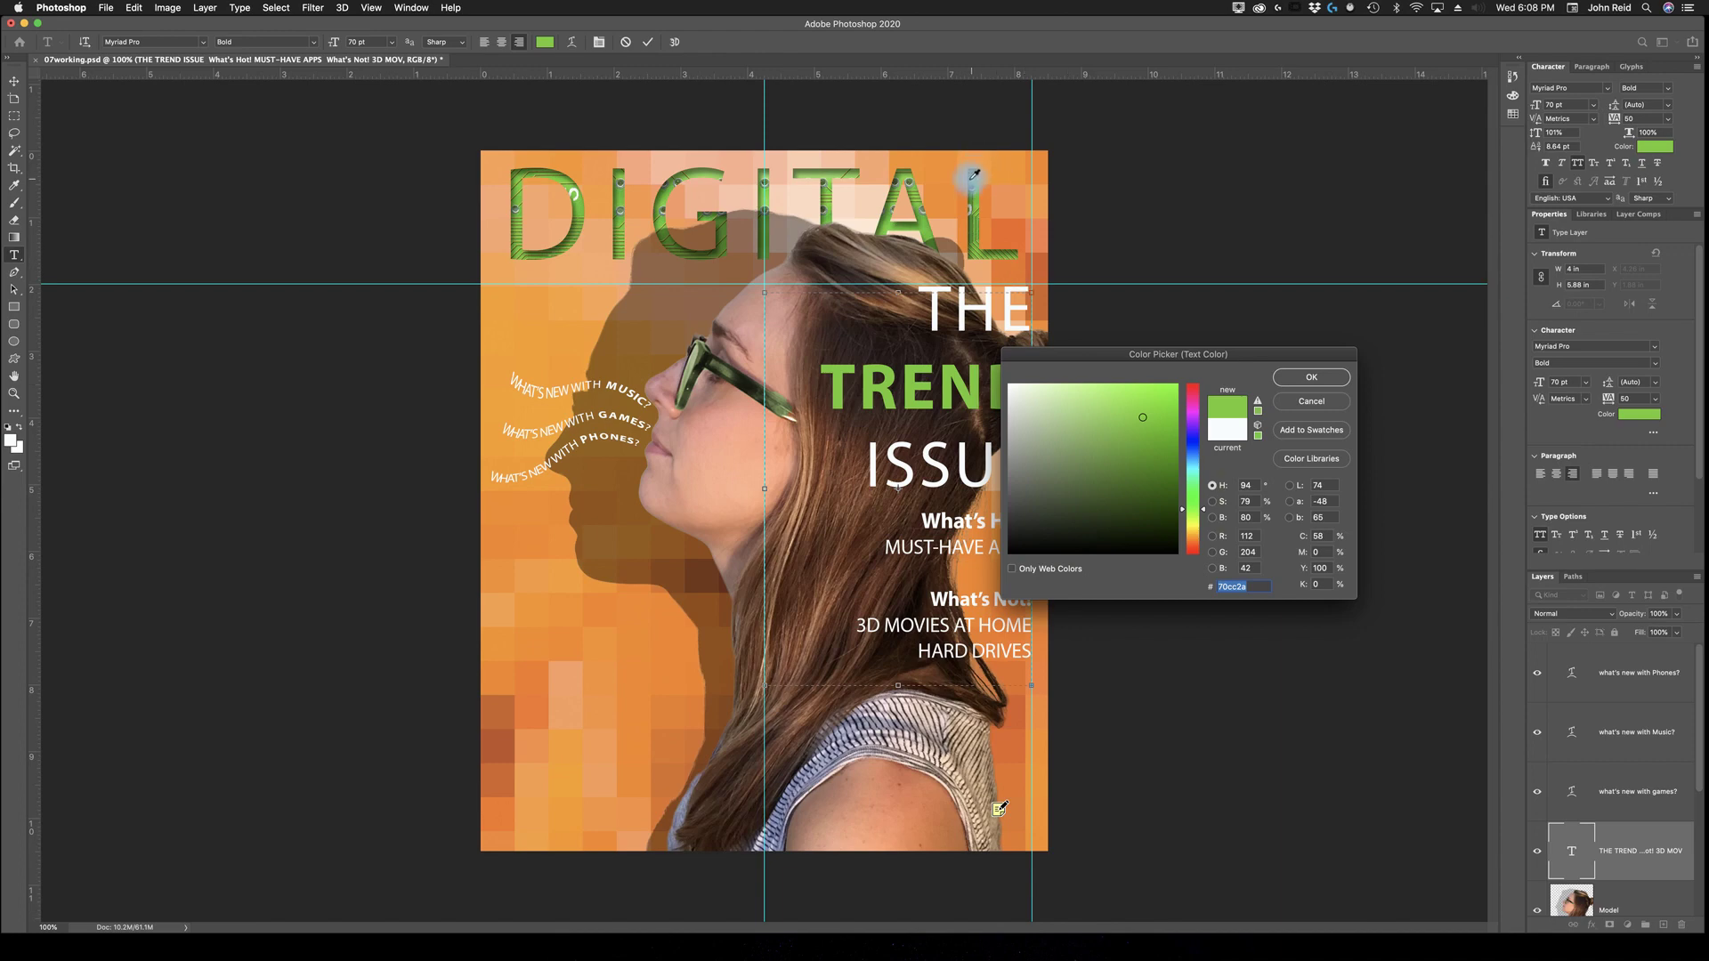
pyautogui.click(819, 176)
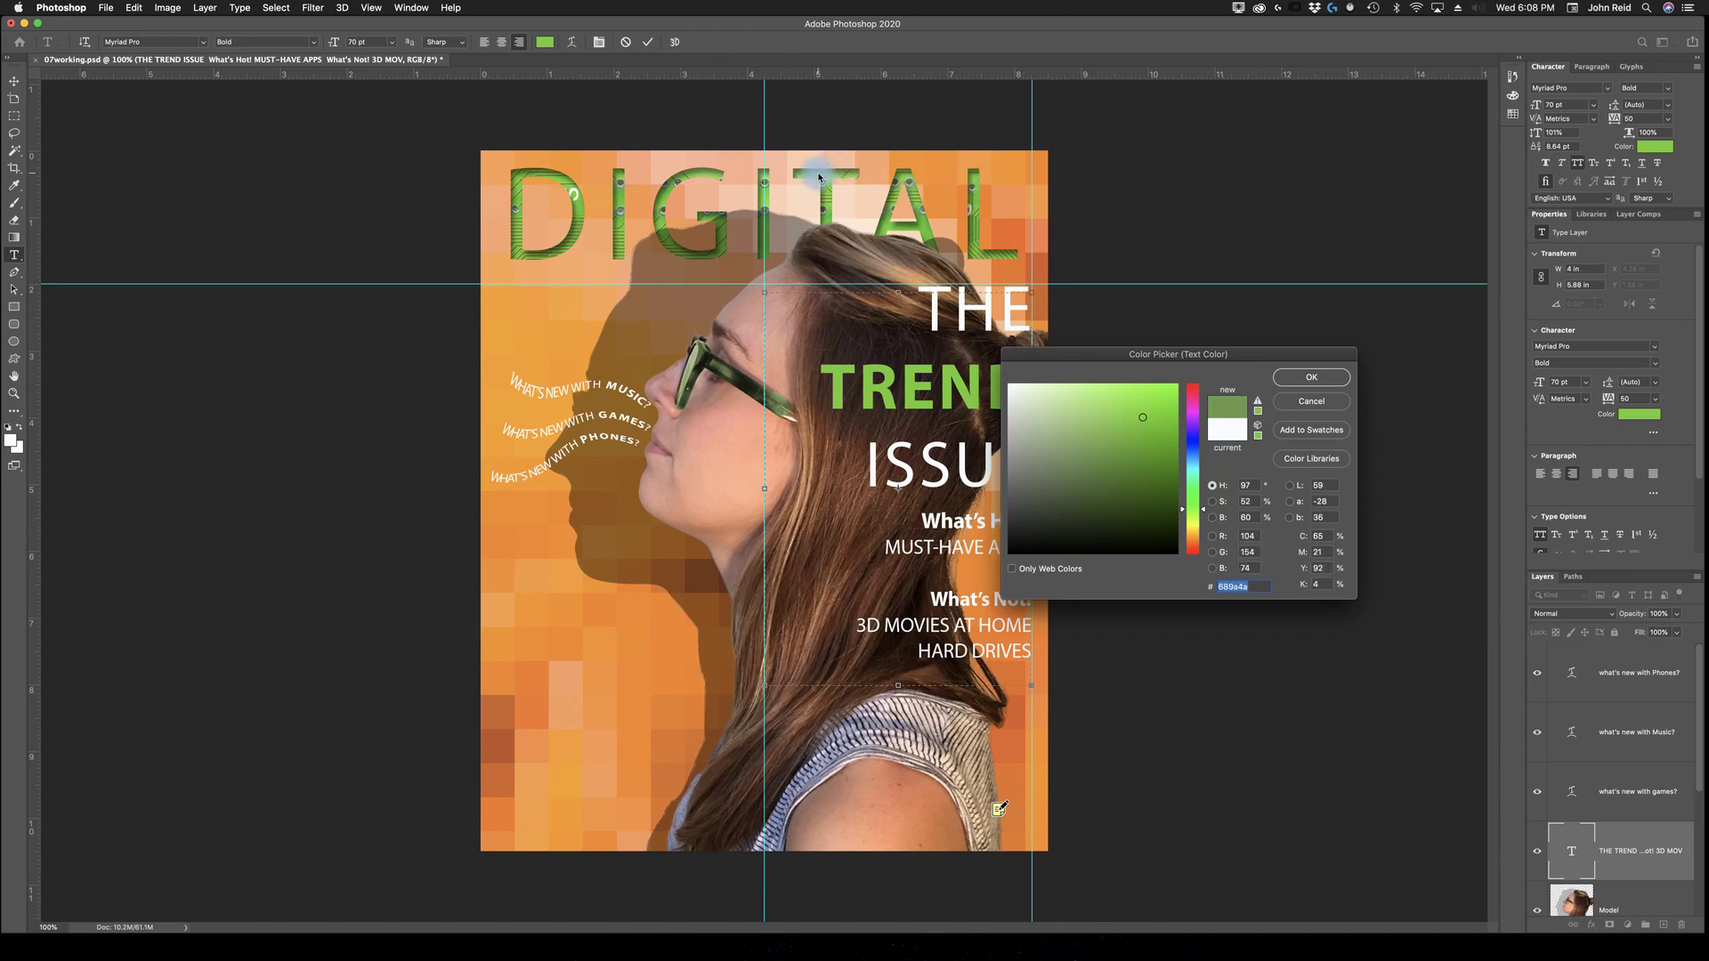
pyautogui.click(823, 169)
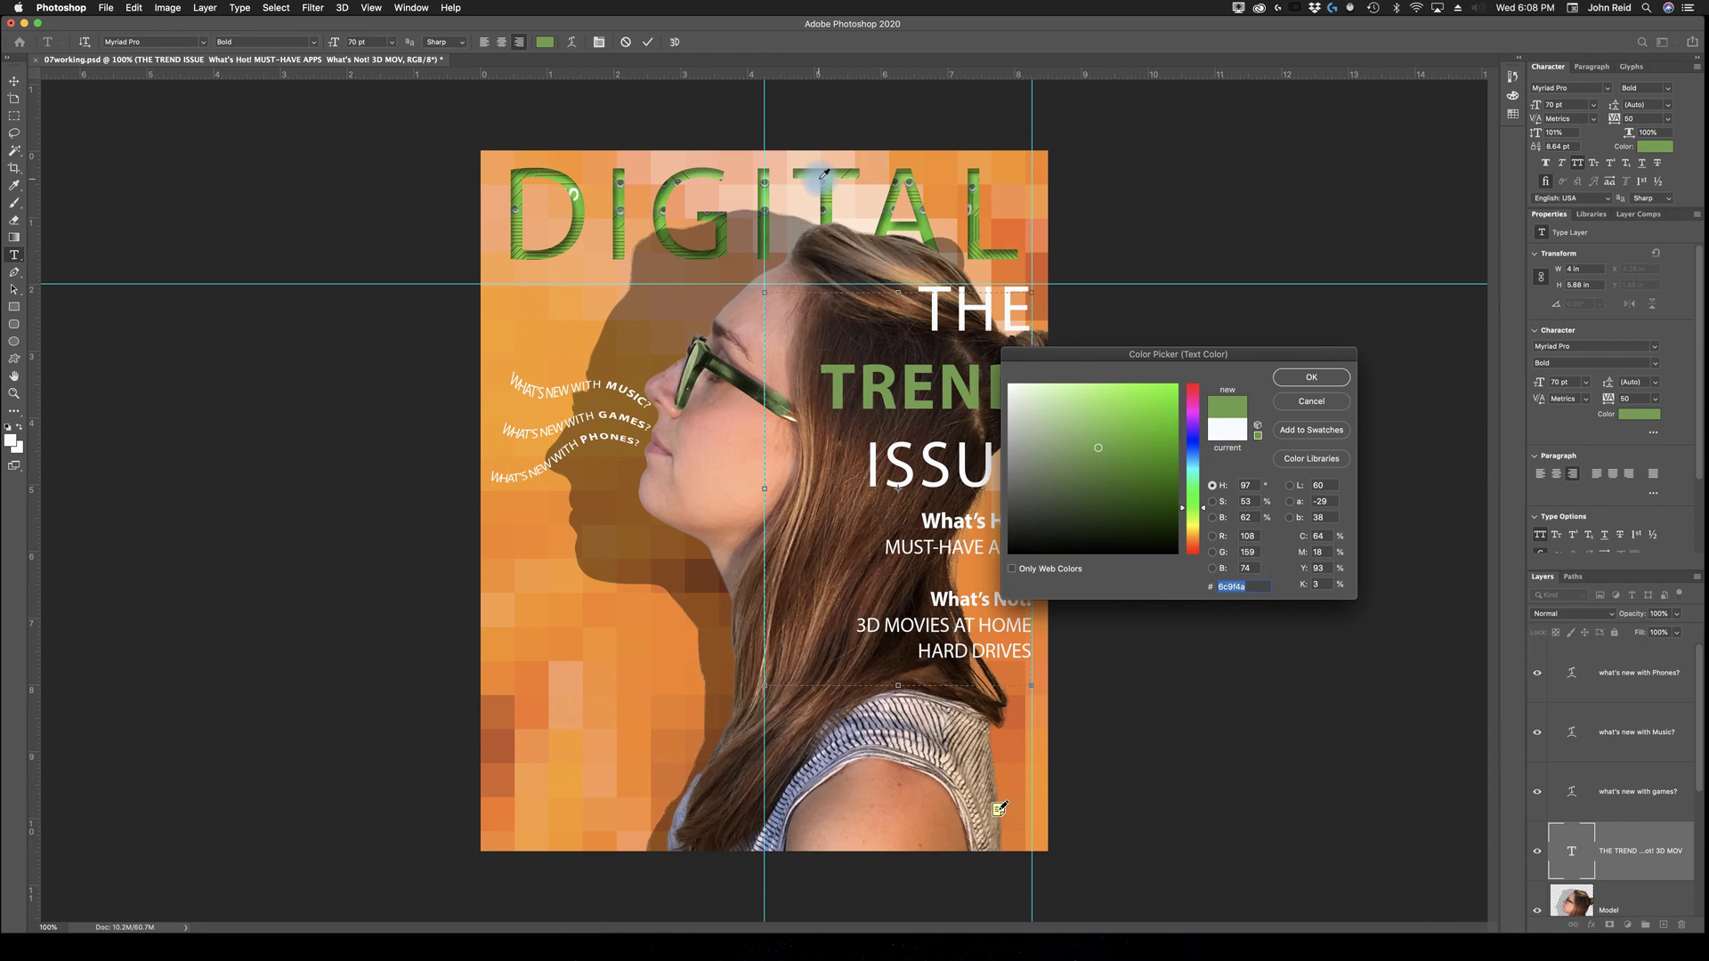
pyautogui.click(820, 179)
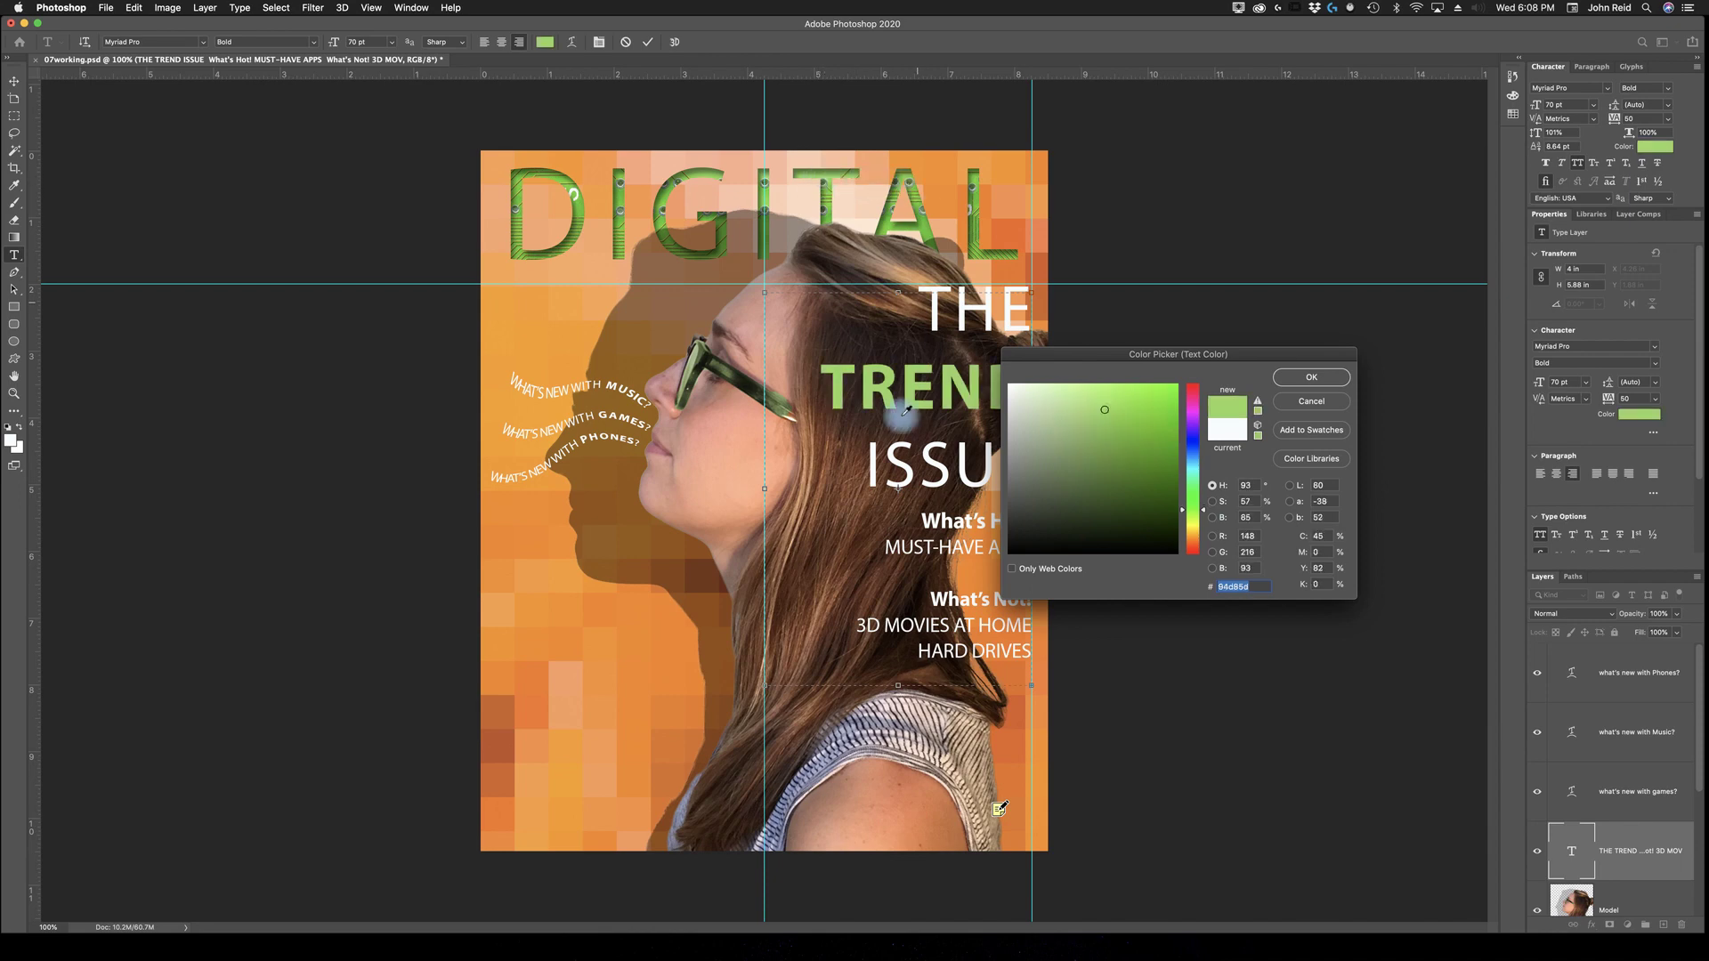
pyautogui.click(783, 394)
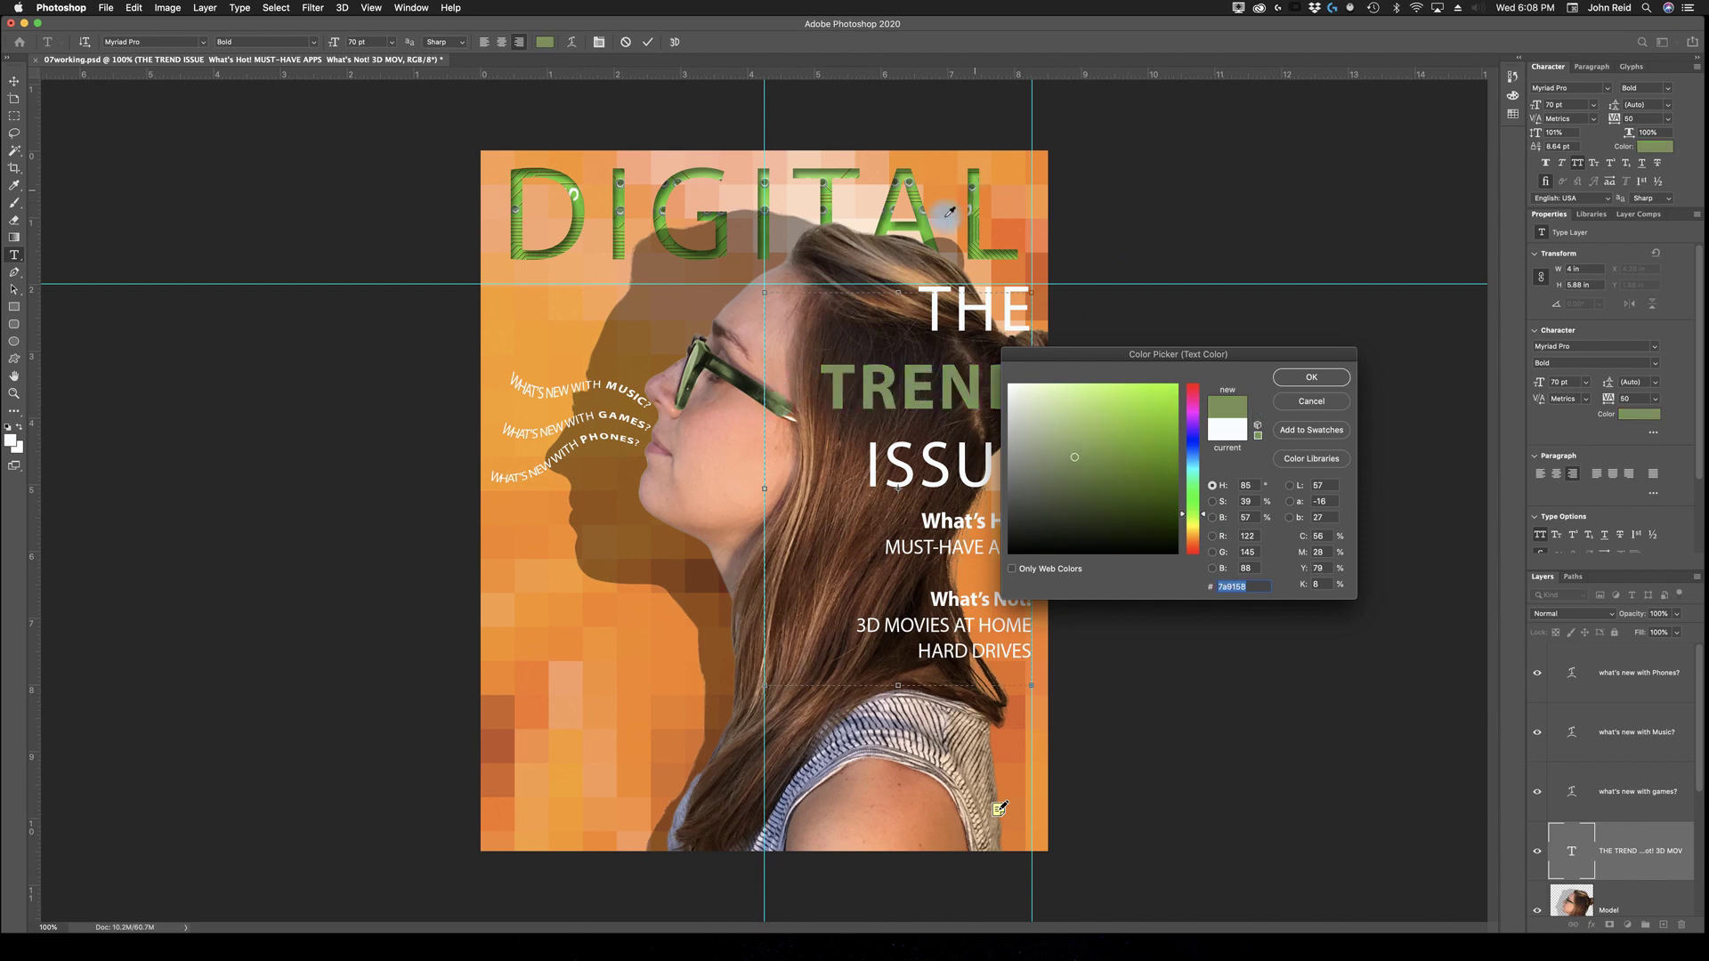
pyautogui.click(931, 227)
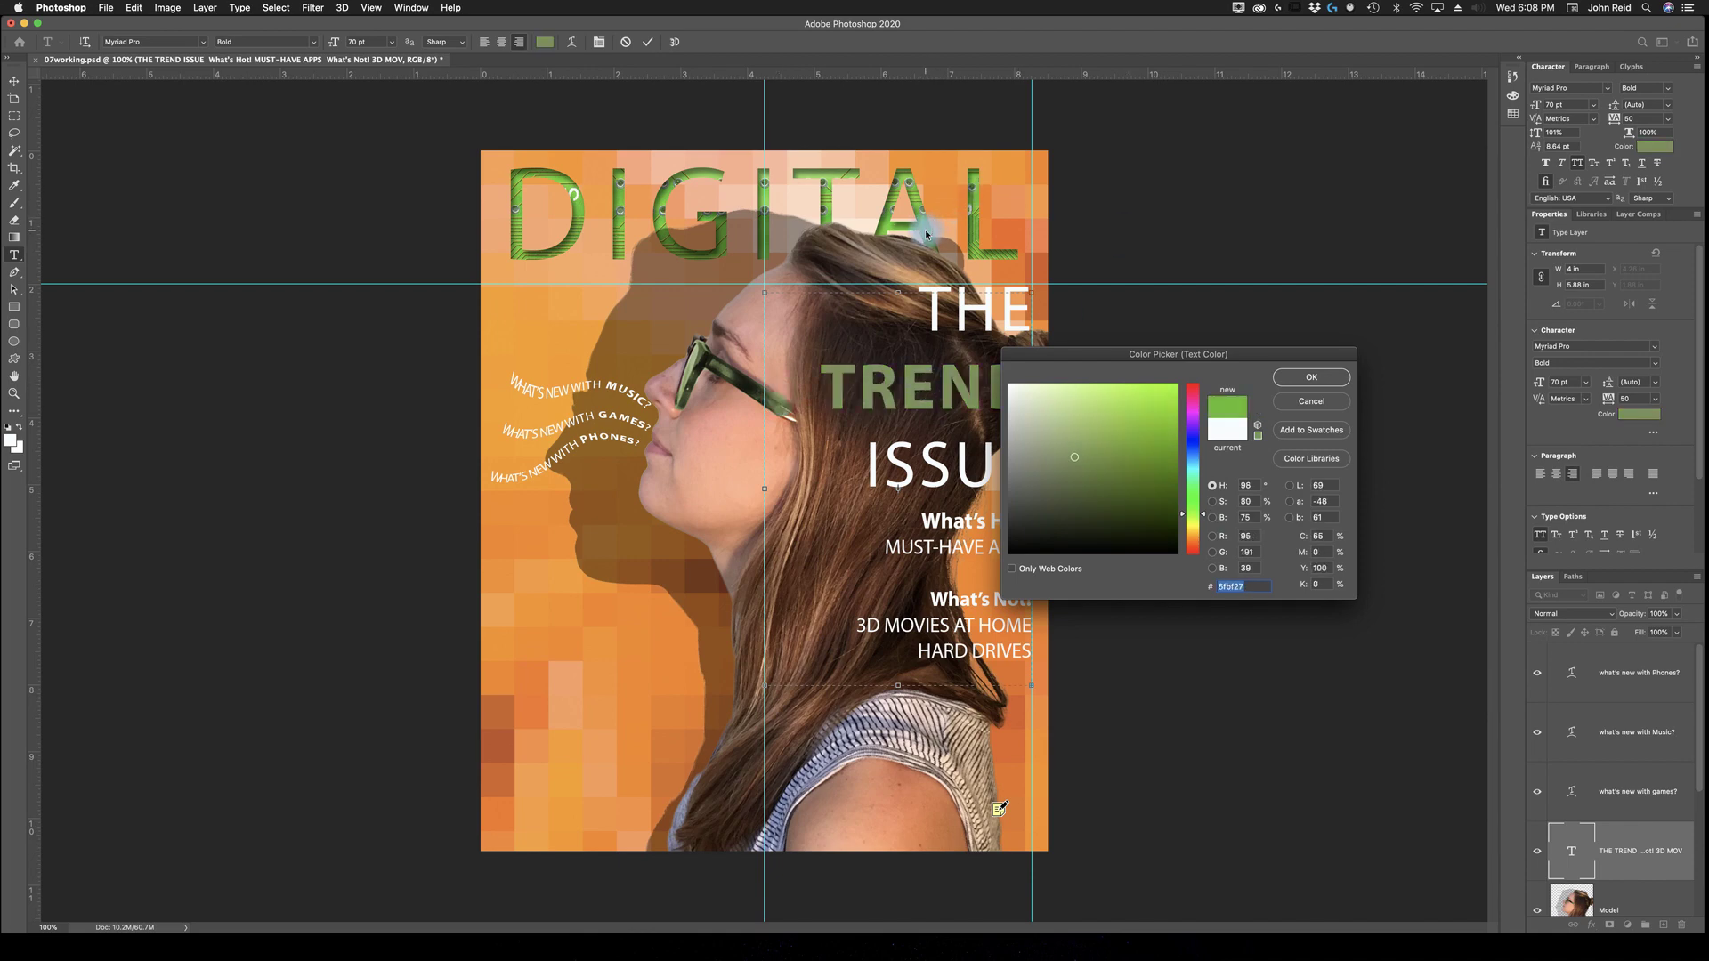
pyautogui.click(1320, 380)
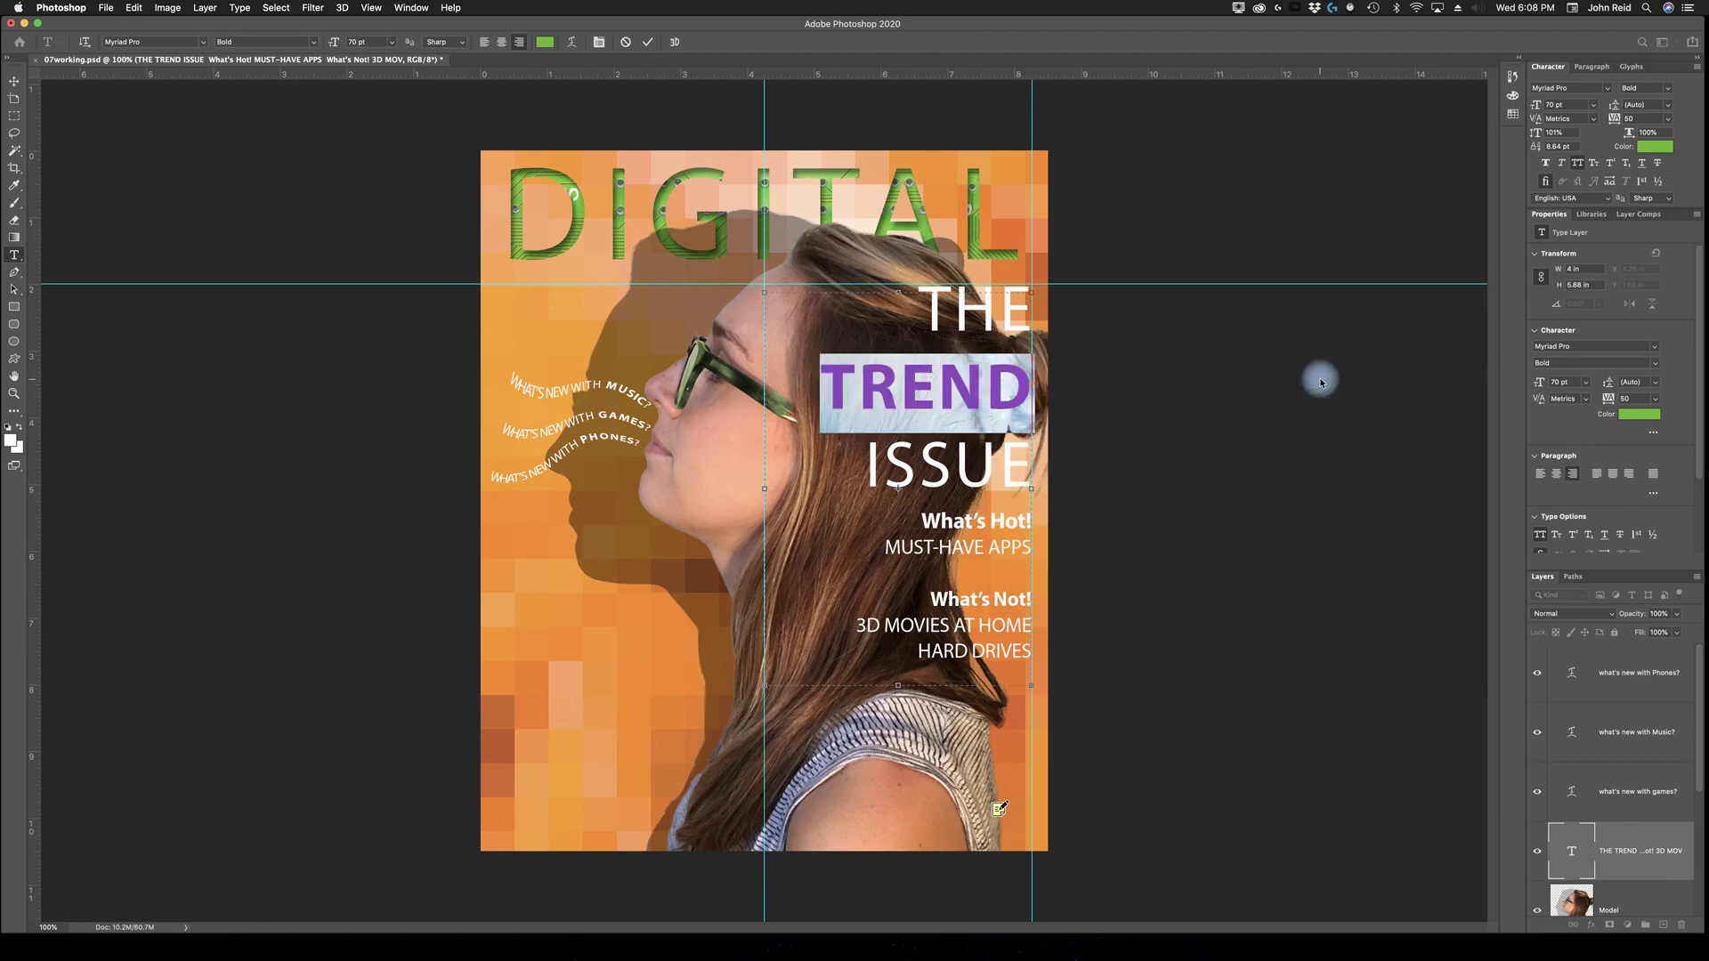
pyautogui.click(1243, 534)
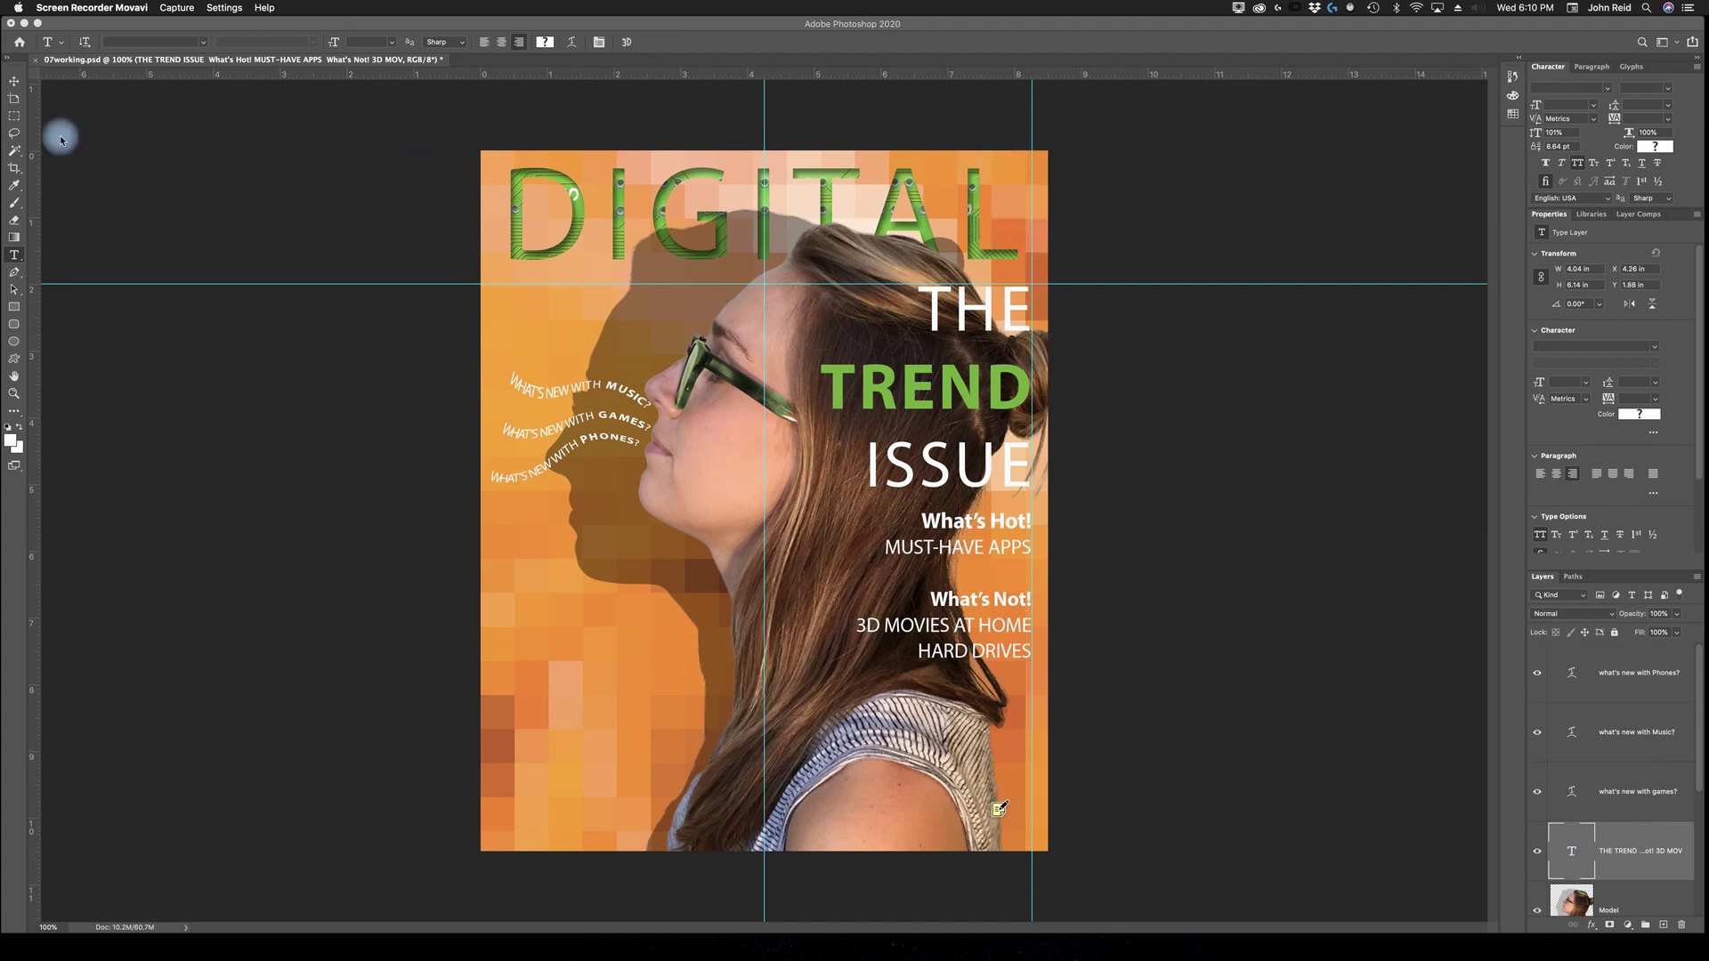
# Draw a white rounded rectangle about 107 by 264 px with 10 px corners over the L of DIGITAL, ending at the vertical guide
pyautogui.click(14, 328)
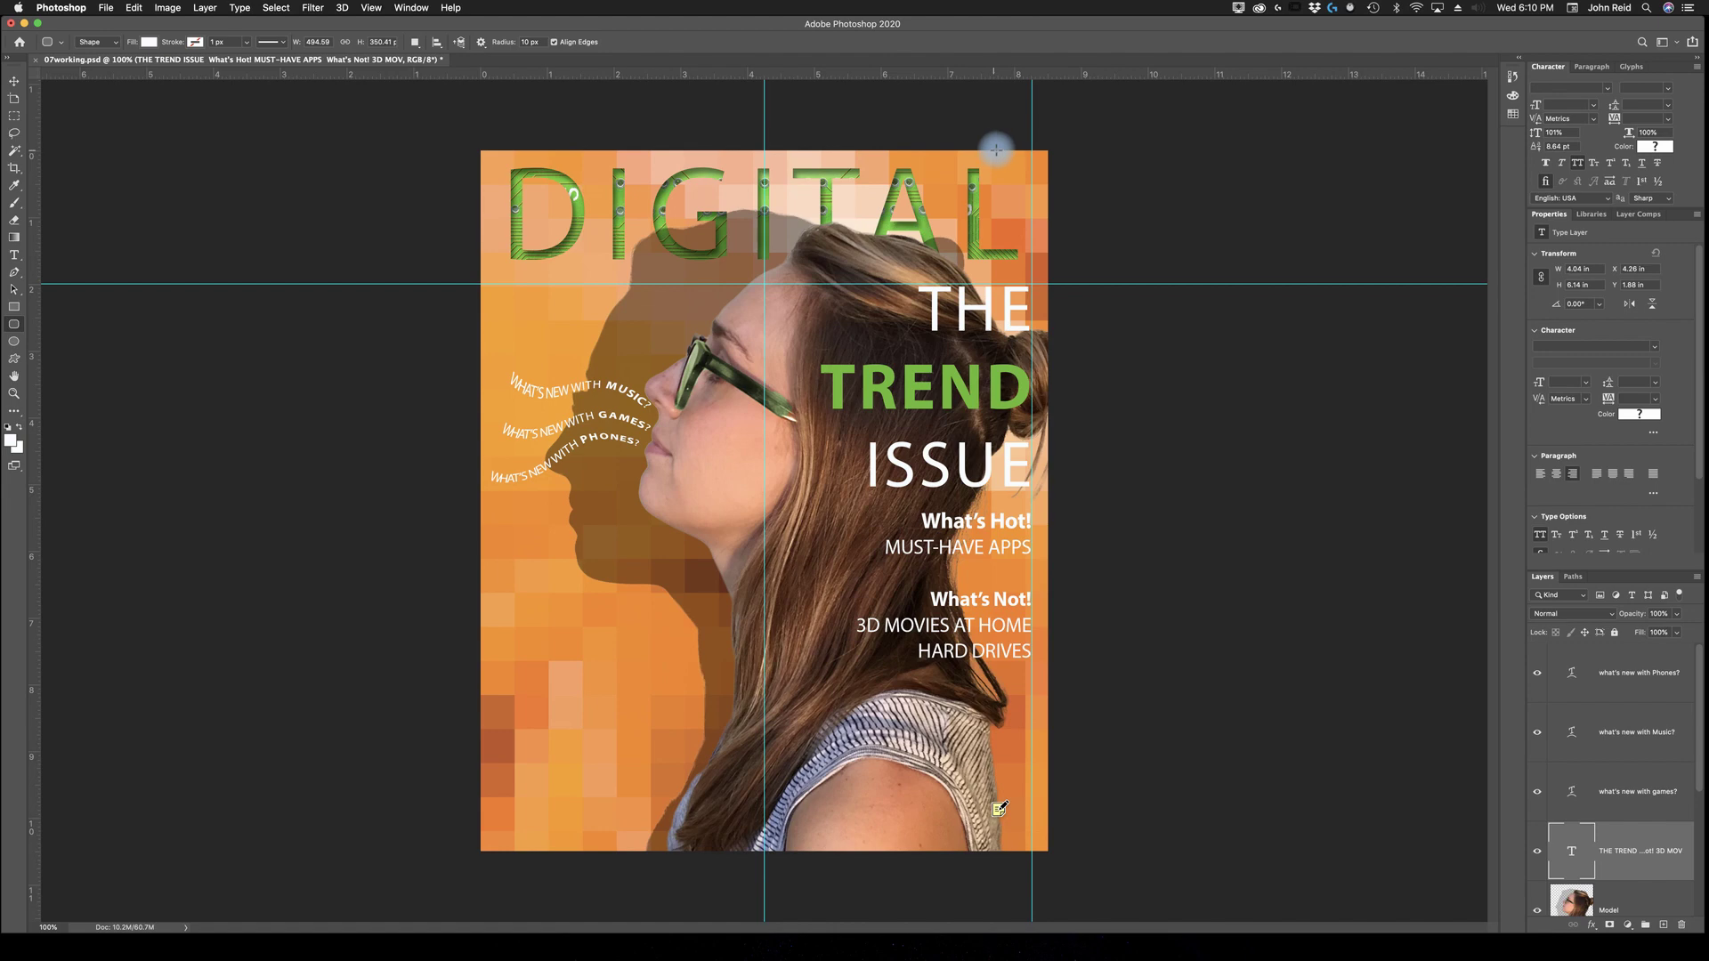
pyautogui.moveTo(996, 150); pyautogui.dragTo(1031, 238)
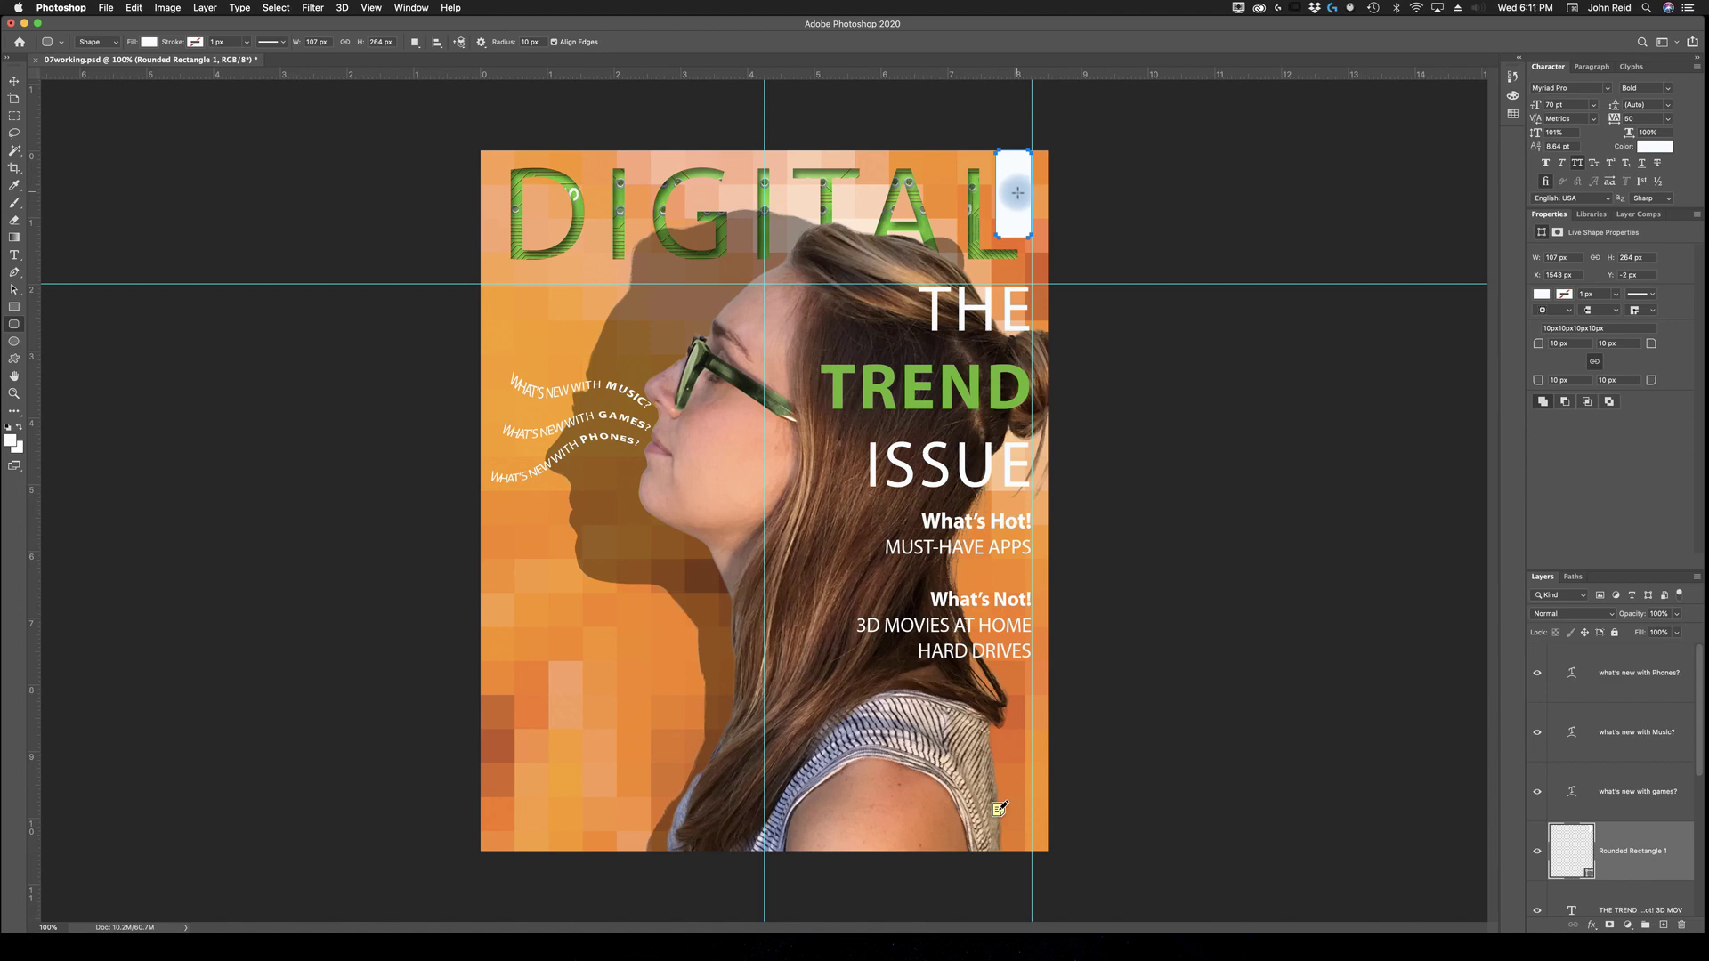
# Set the rounded rectangle's width to 67 px and fill it with a pastel orange swatch, with no stroke
pyautogui.click(1553, 257)
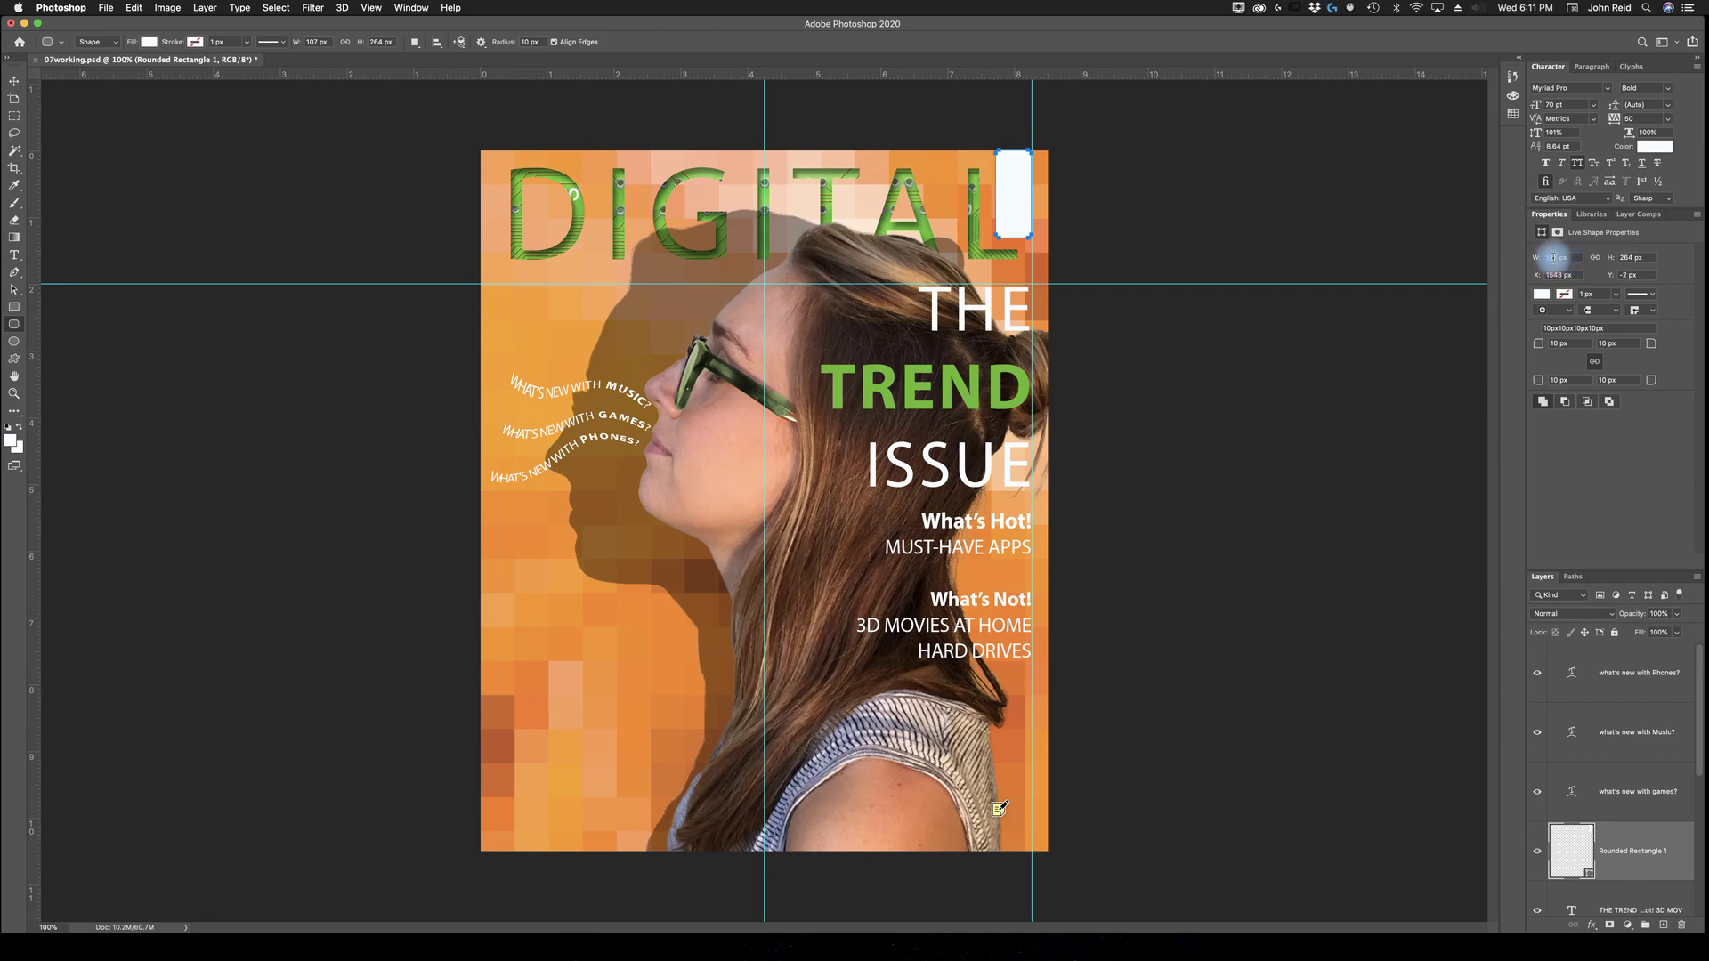
pyautogui.write('67')
pyautogui.press('Return')
pyautogui.click(1543, 295)
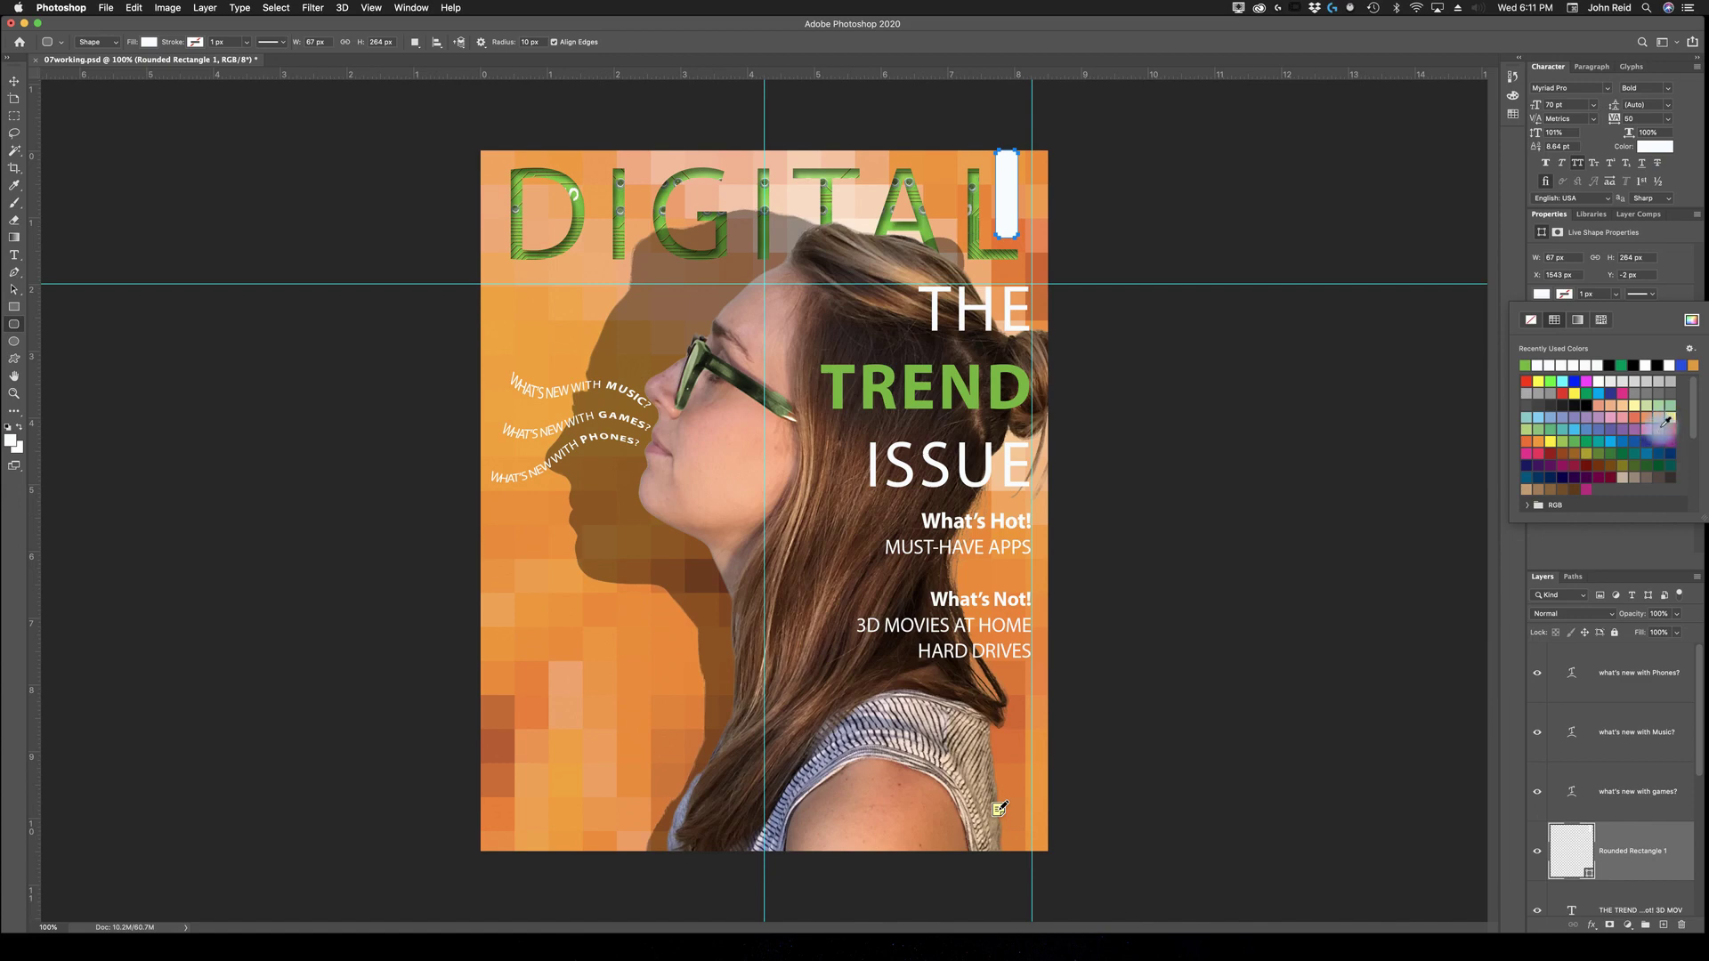
pyautogui.click(1660, 418)
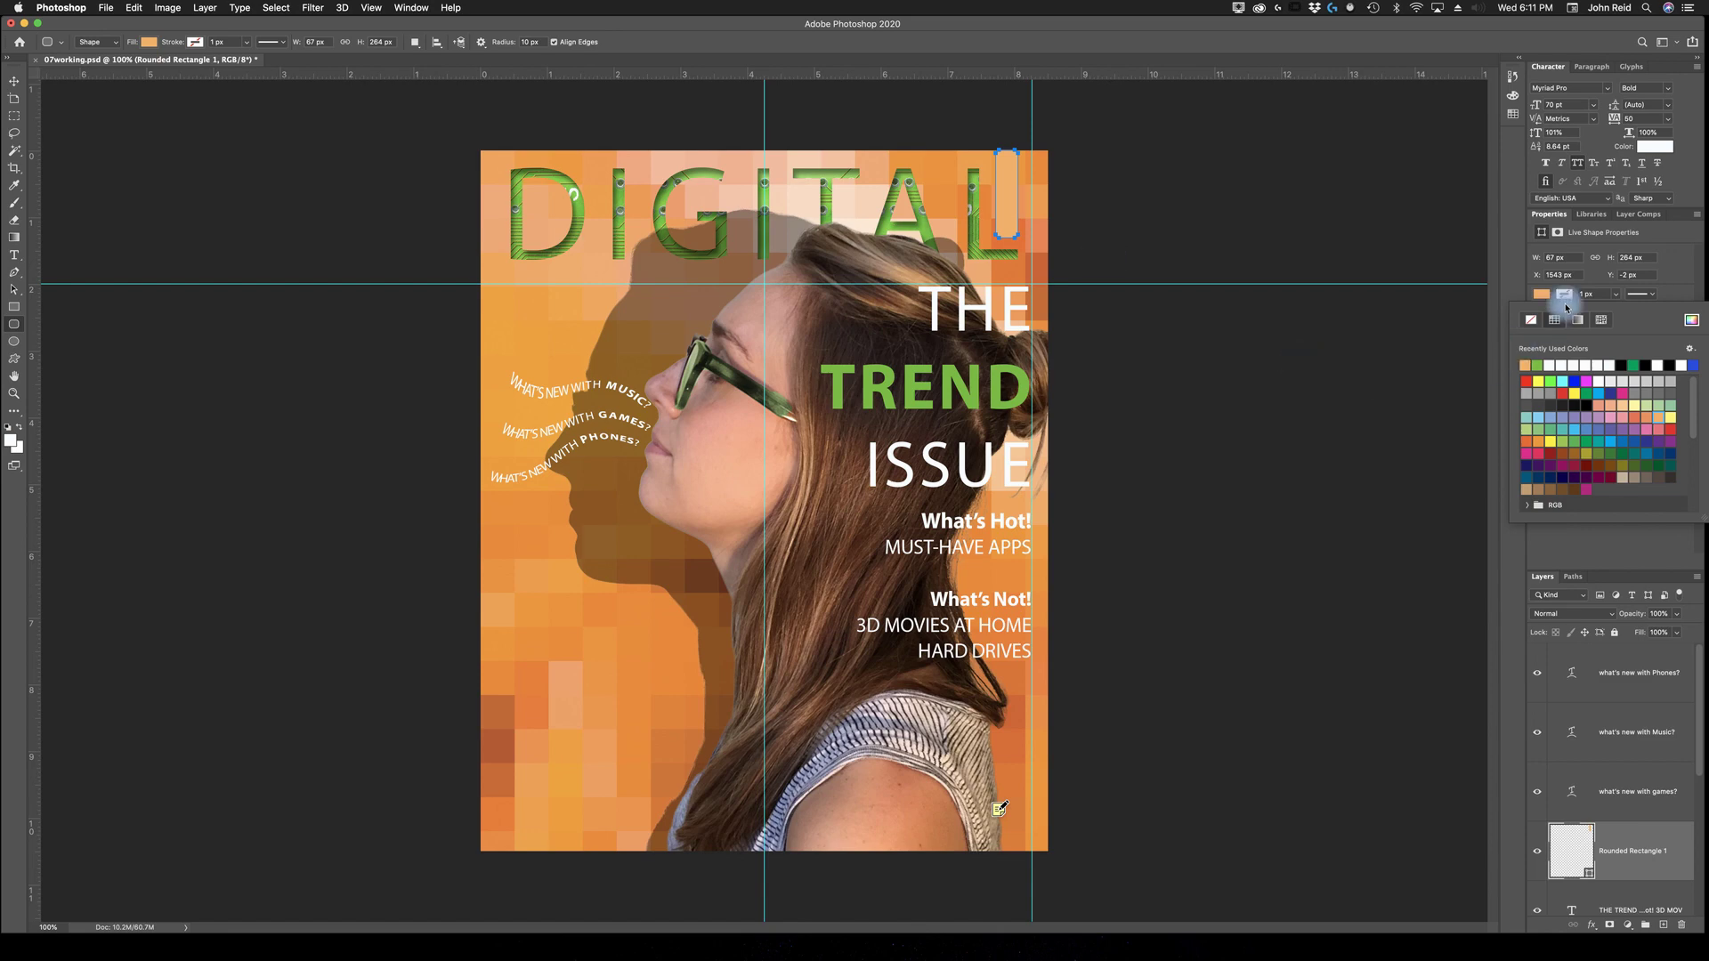
pyautogui.click(1531, 323)
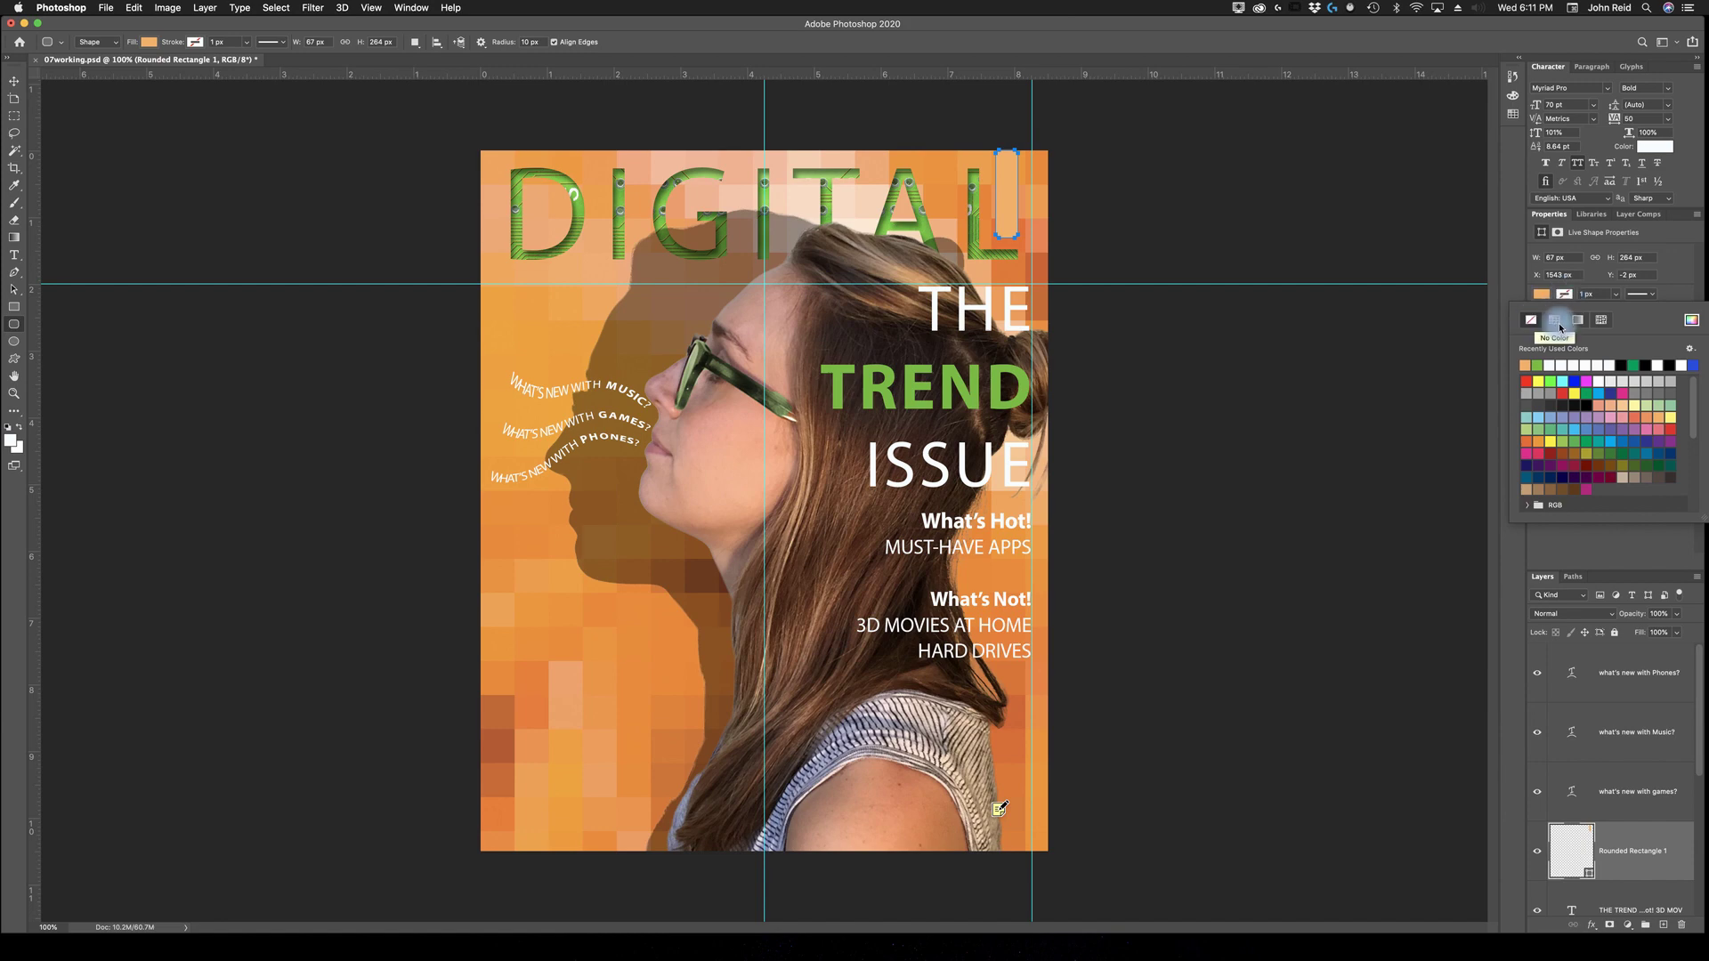
pyautogui.click(1413, 398)
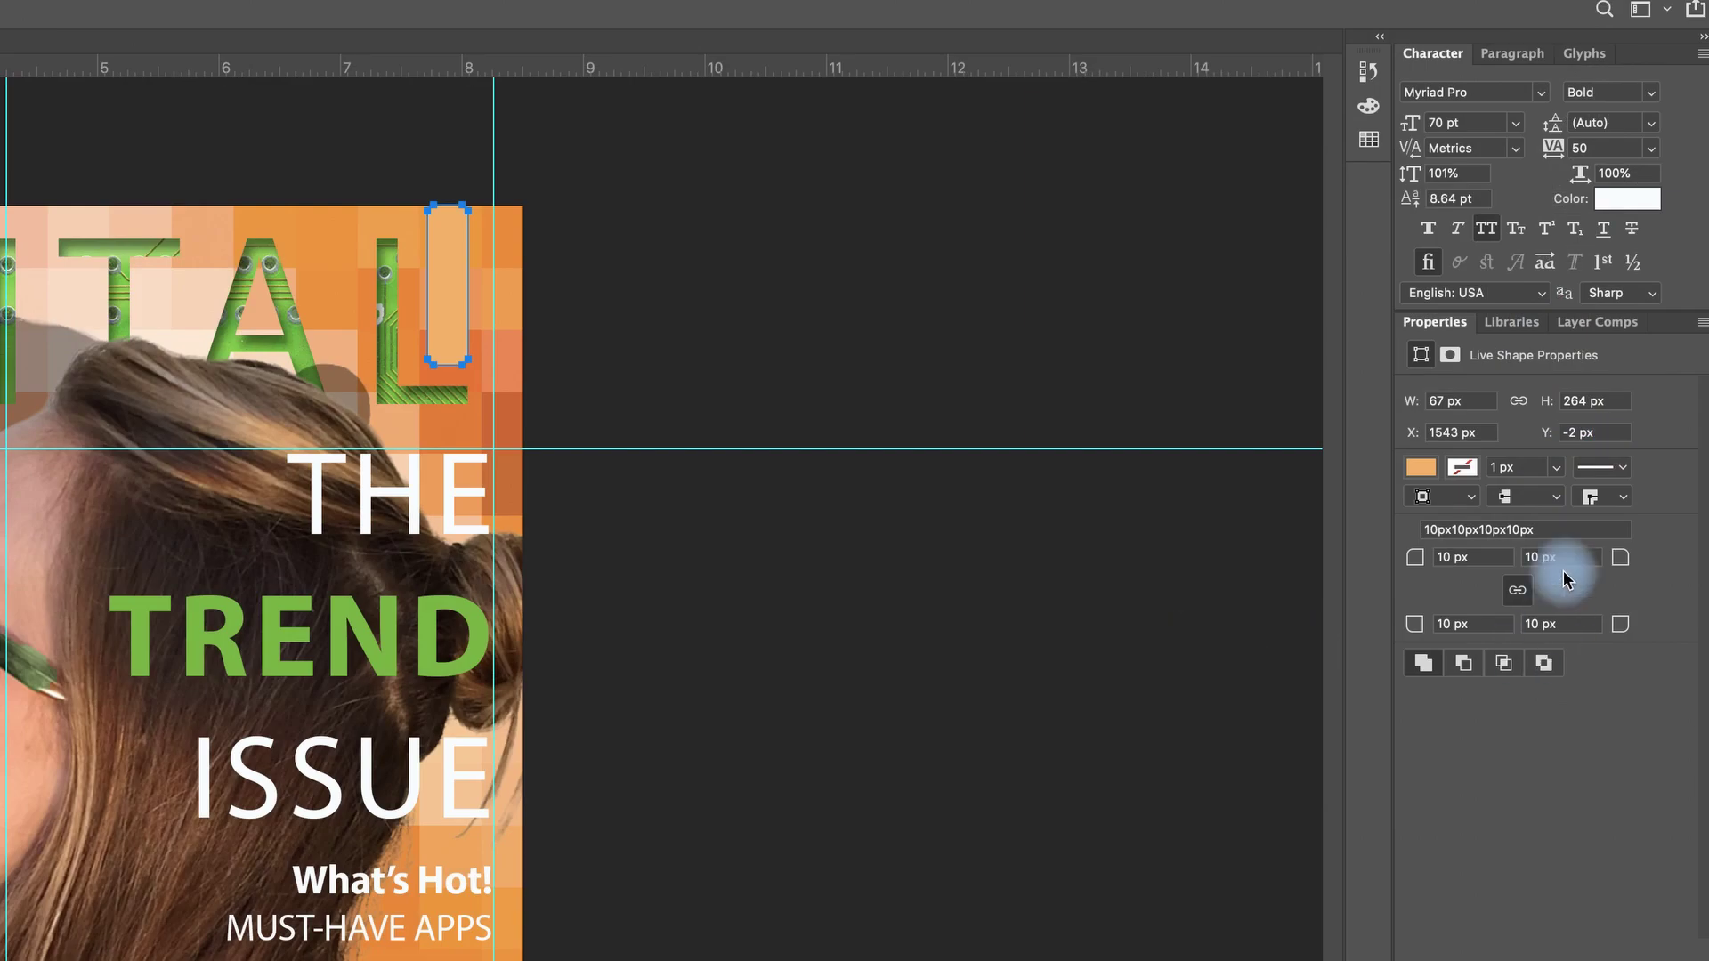
# Unlink the rectangle's corner radii and set the bottom-left corner to 16 px and the bottom-right to 0 px
pyautogui.click(1516, 590)
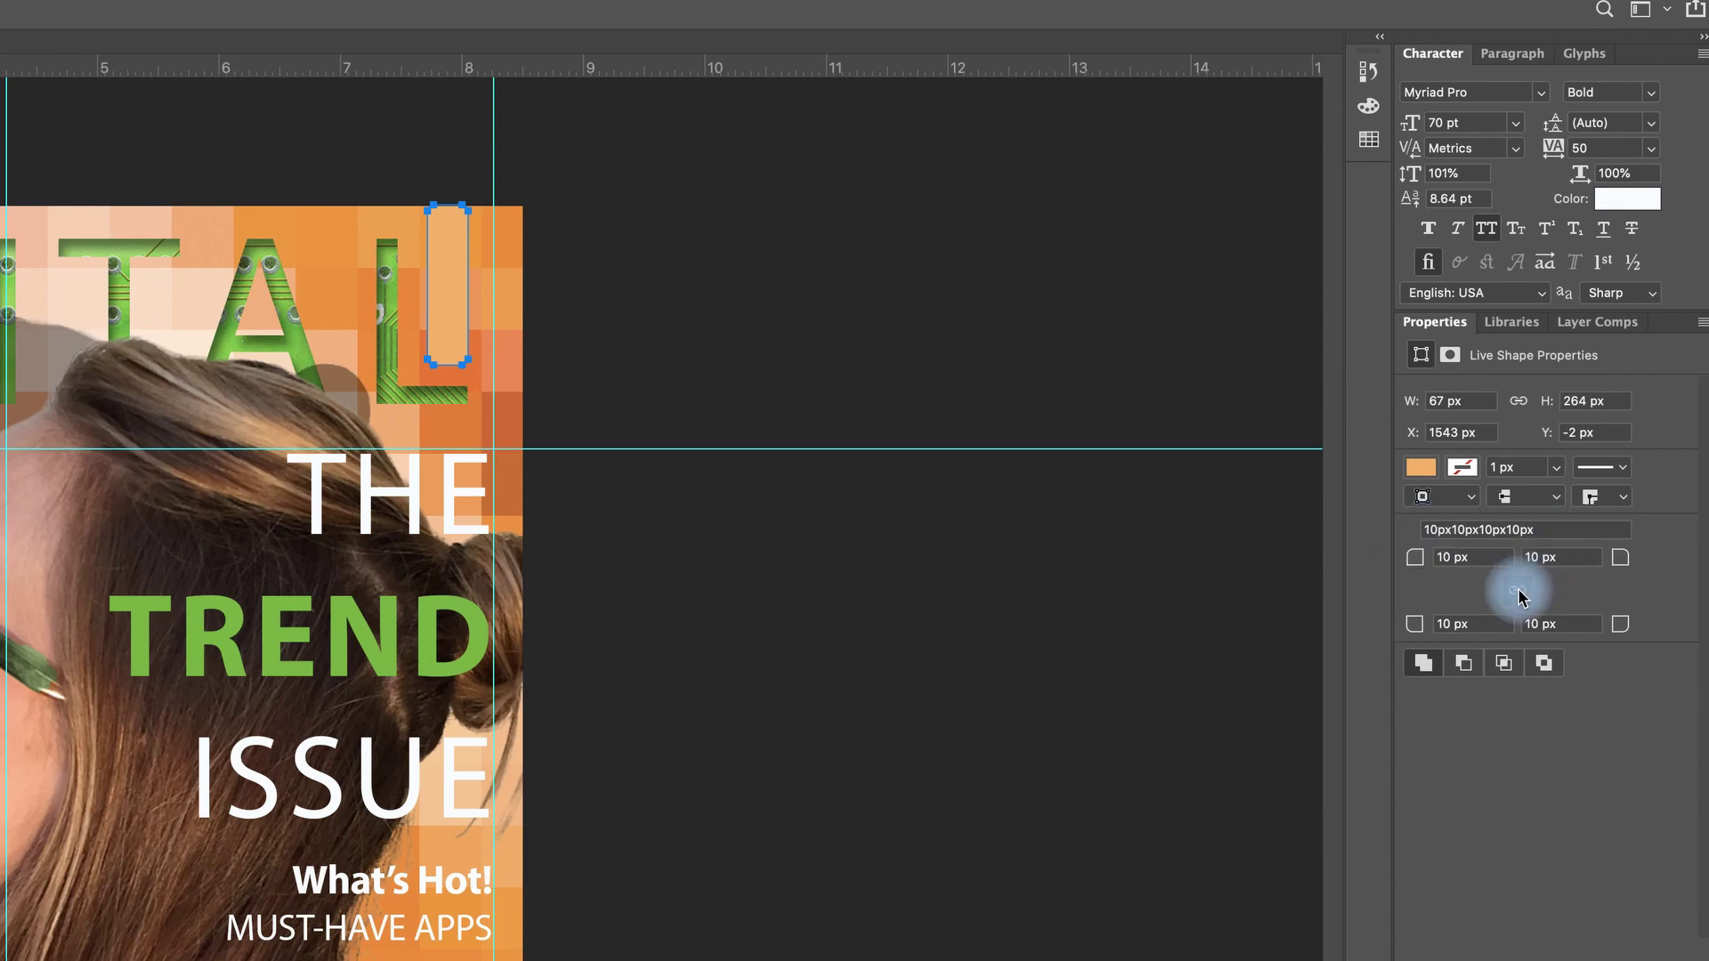
pyautogui.click(1517, 593)
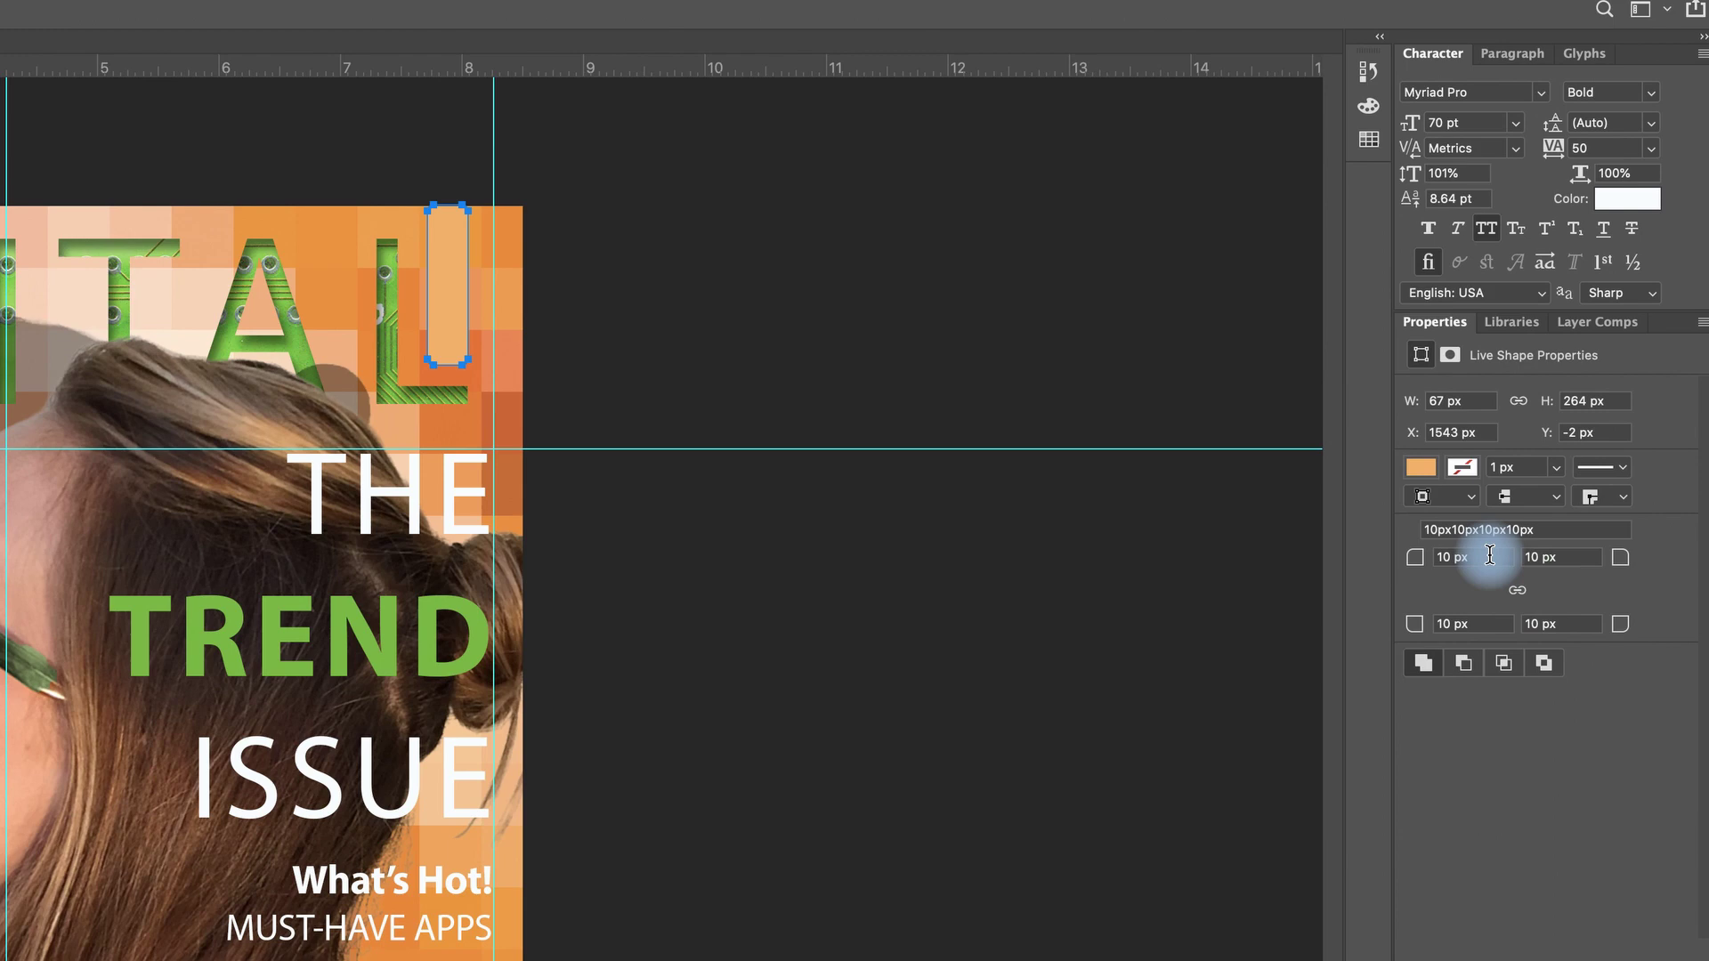
pyautogui.click(1444, 566)
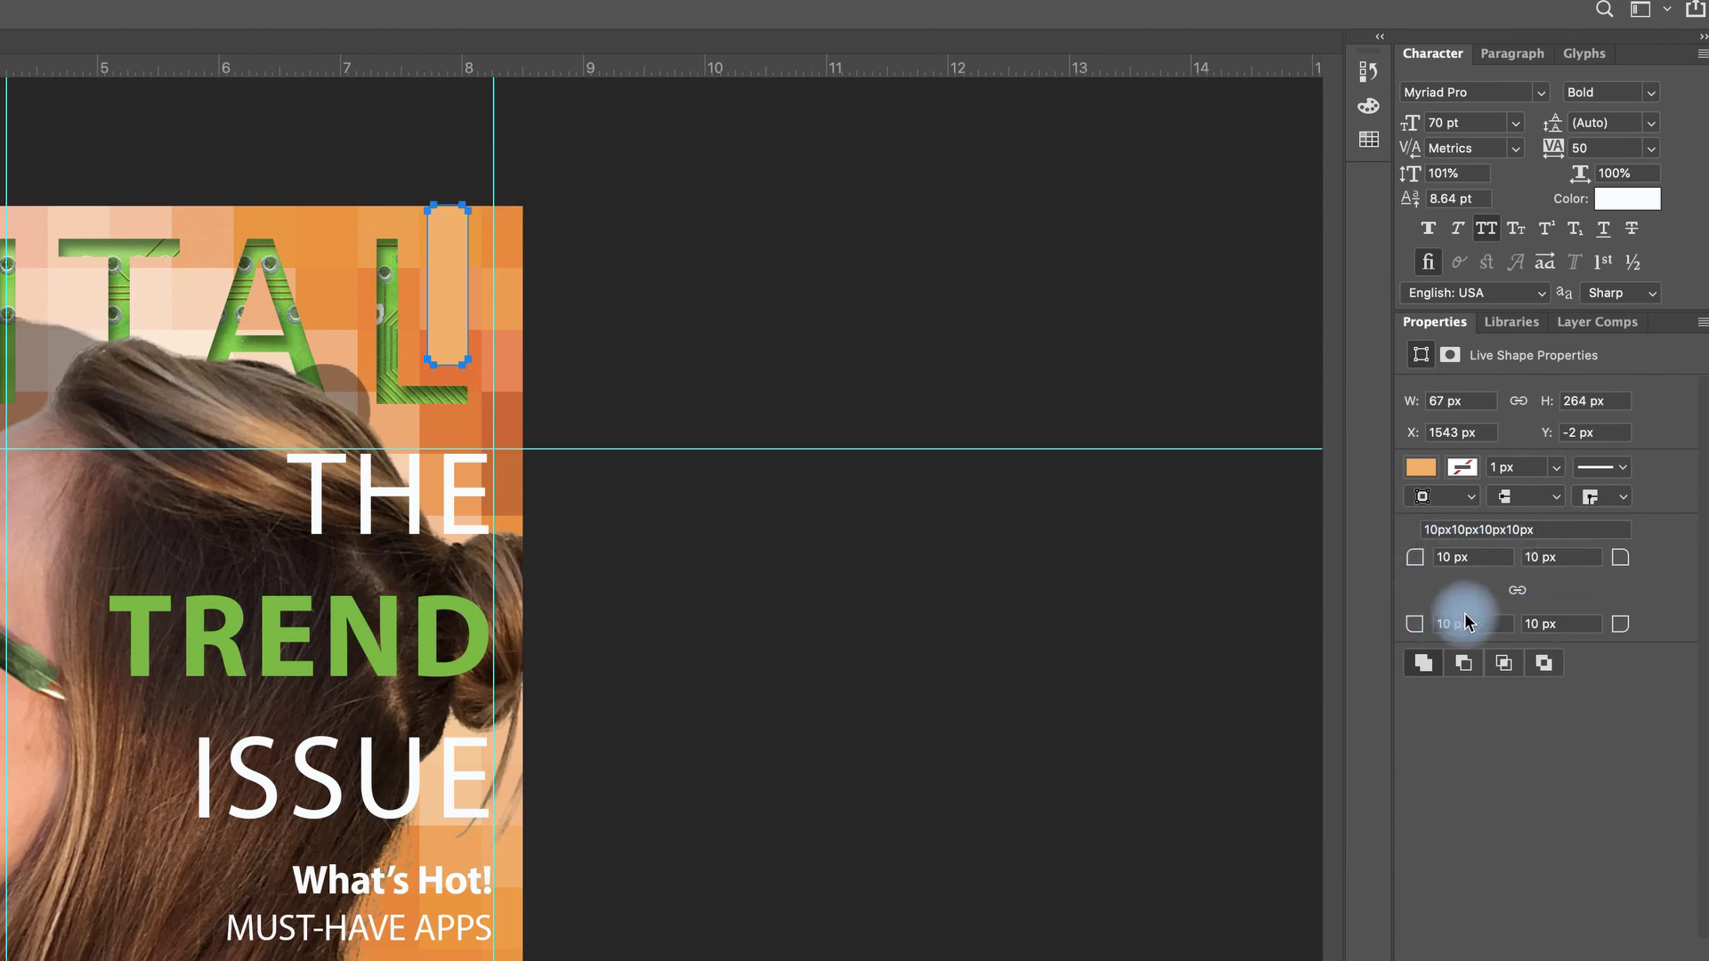
pyautogui.click(1437, 623)
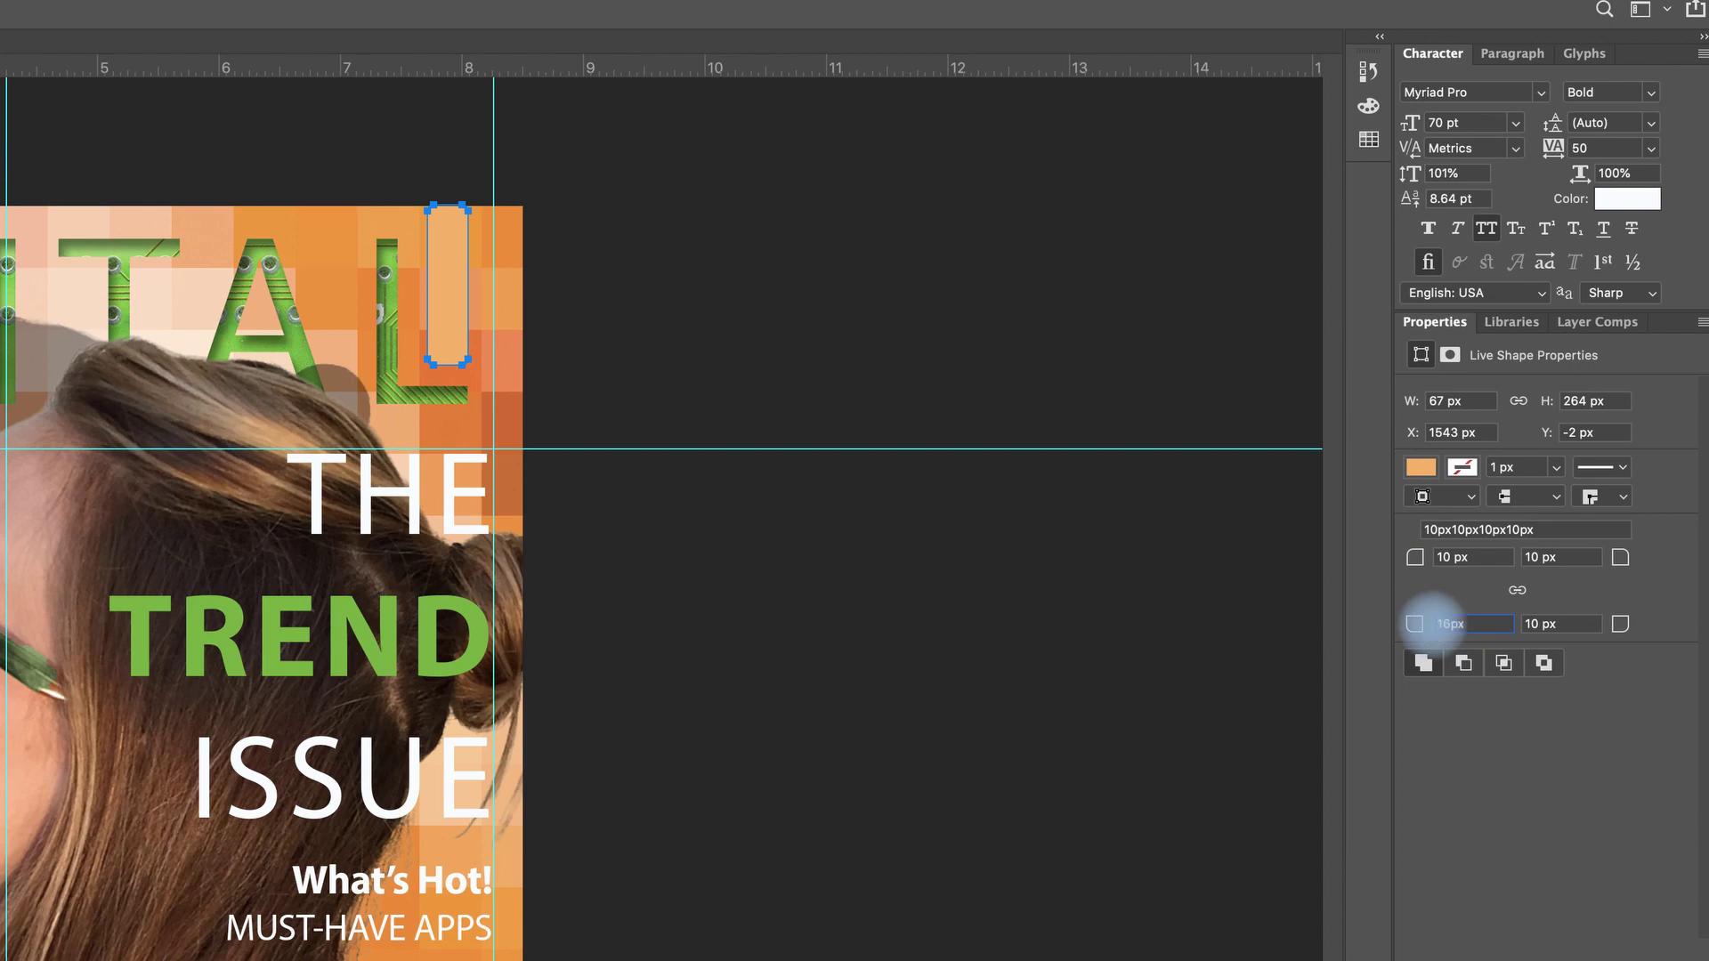
pyautogui.write('16px')
pyautogui.click(1534, 622)
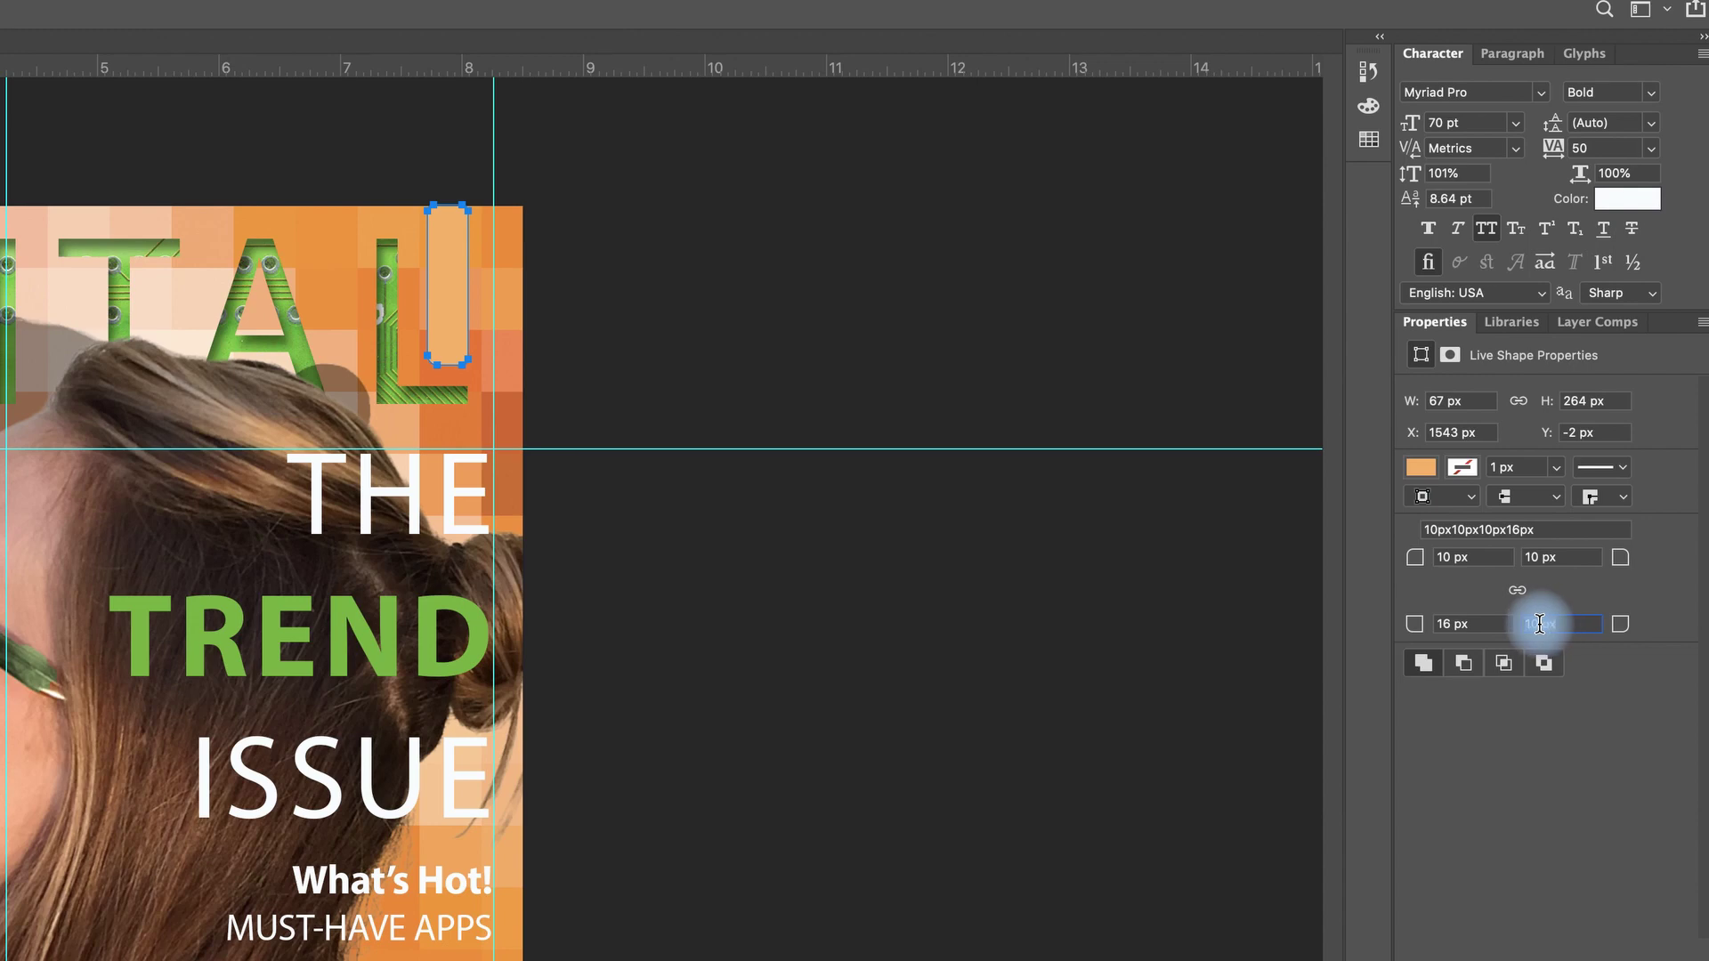
pyautogui.write('0')
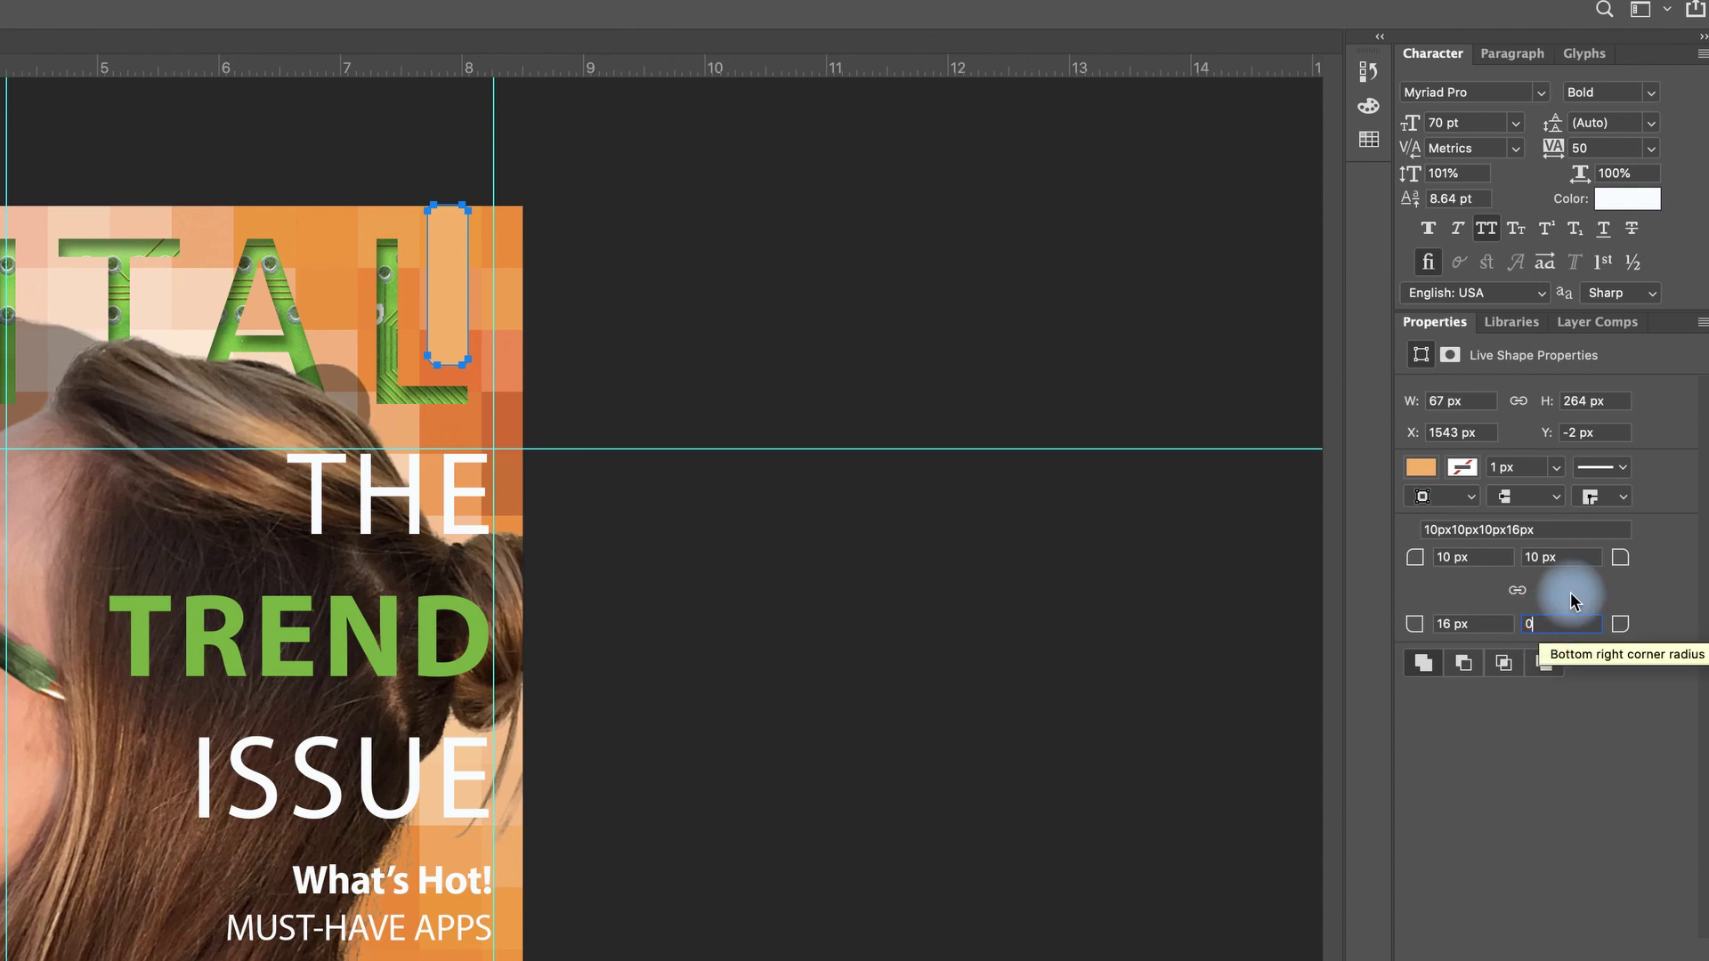
# Set the rectangle's top-left and top-right corner radii to 0 px
pyautogui.click(1537, 557)
pyautogui.click(1441, 557)
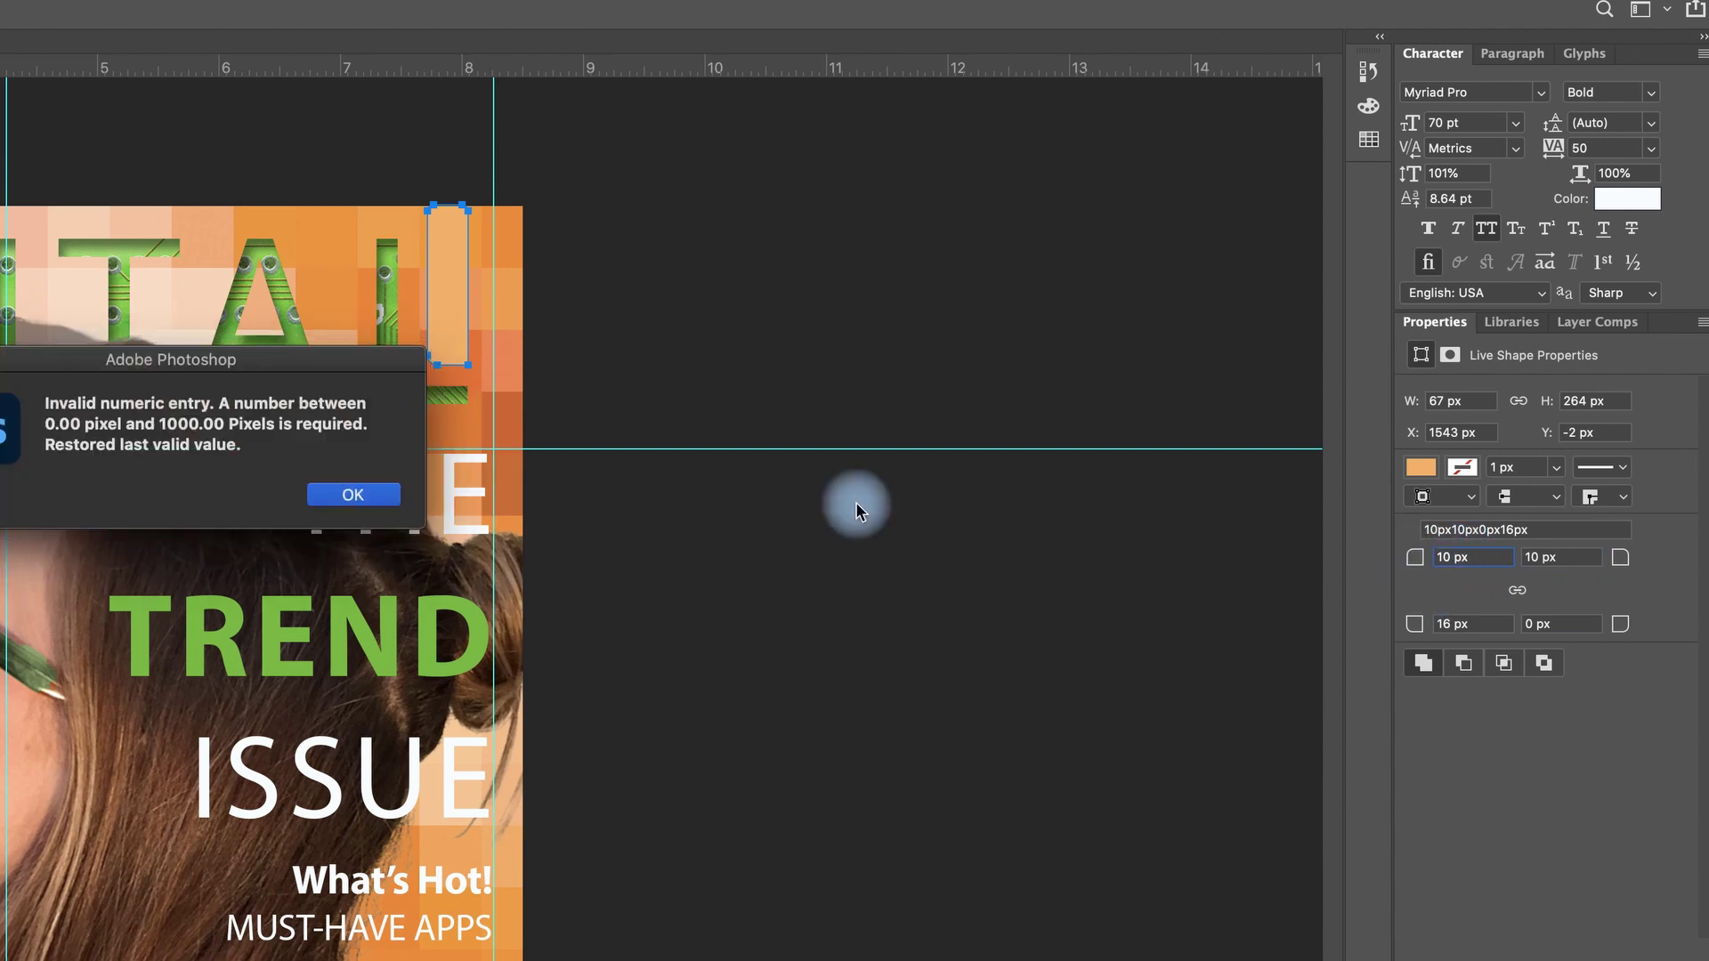
pyautogui.click(349, 493)
pyautogui.moveTo(1439, 563); pyautogui.dragTo(1463, 571)
pyautogui.write('0')
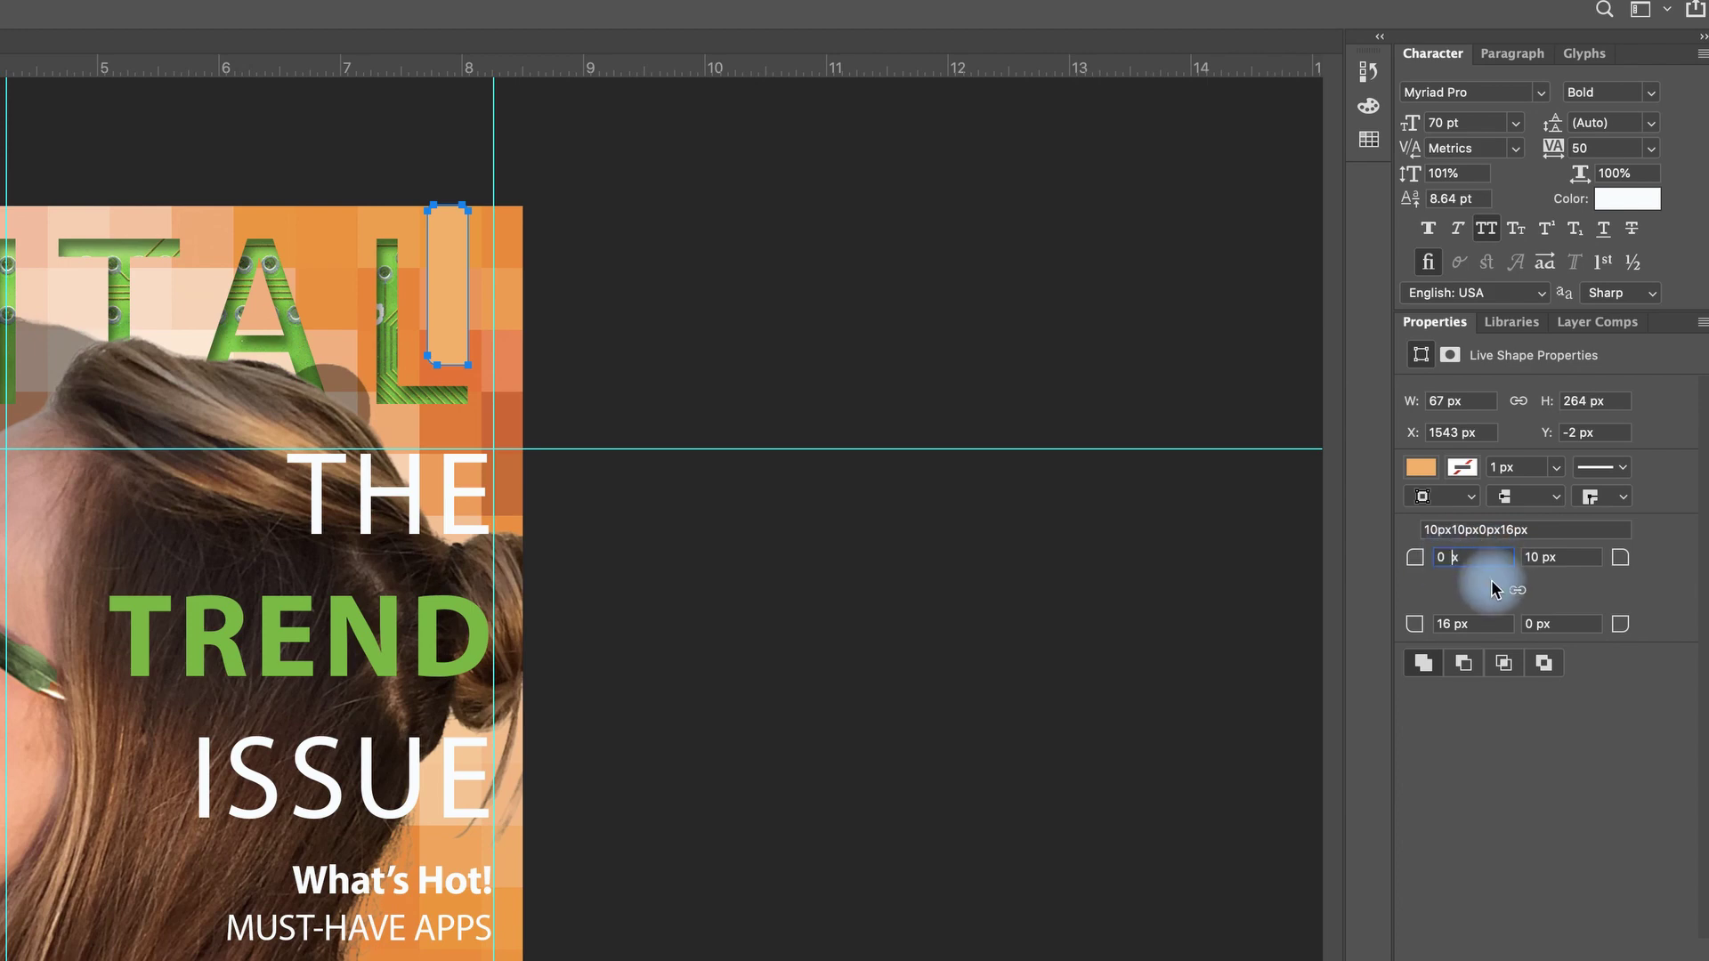
pyautogui.write(' p')
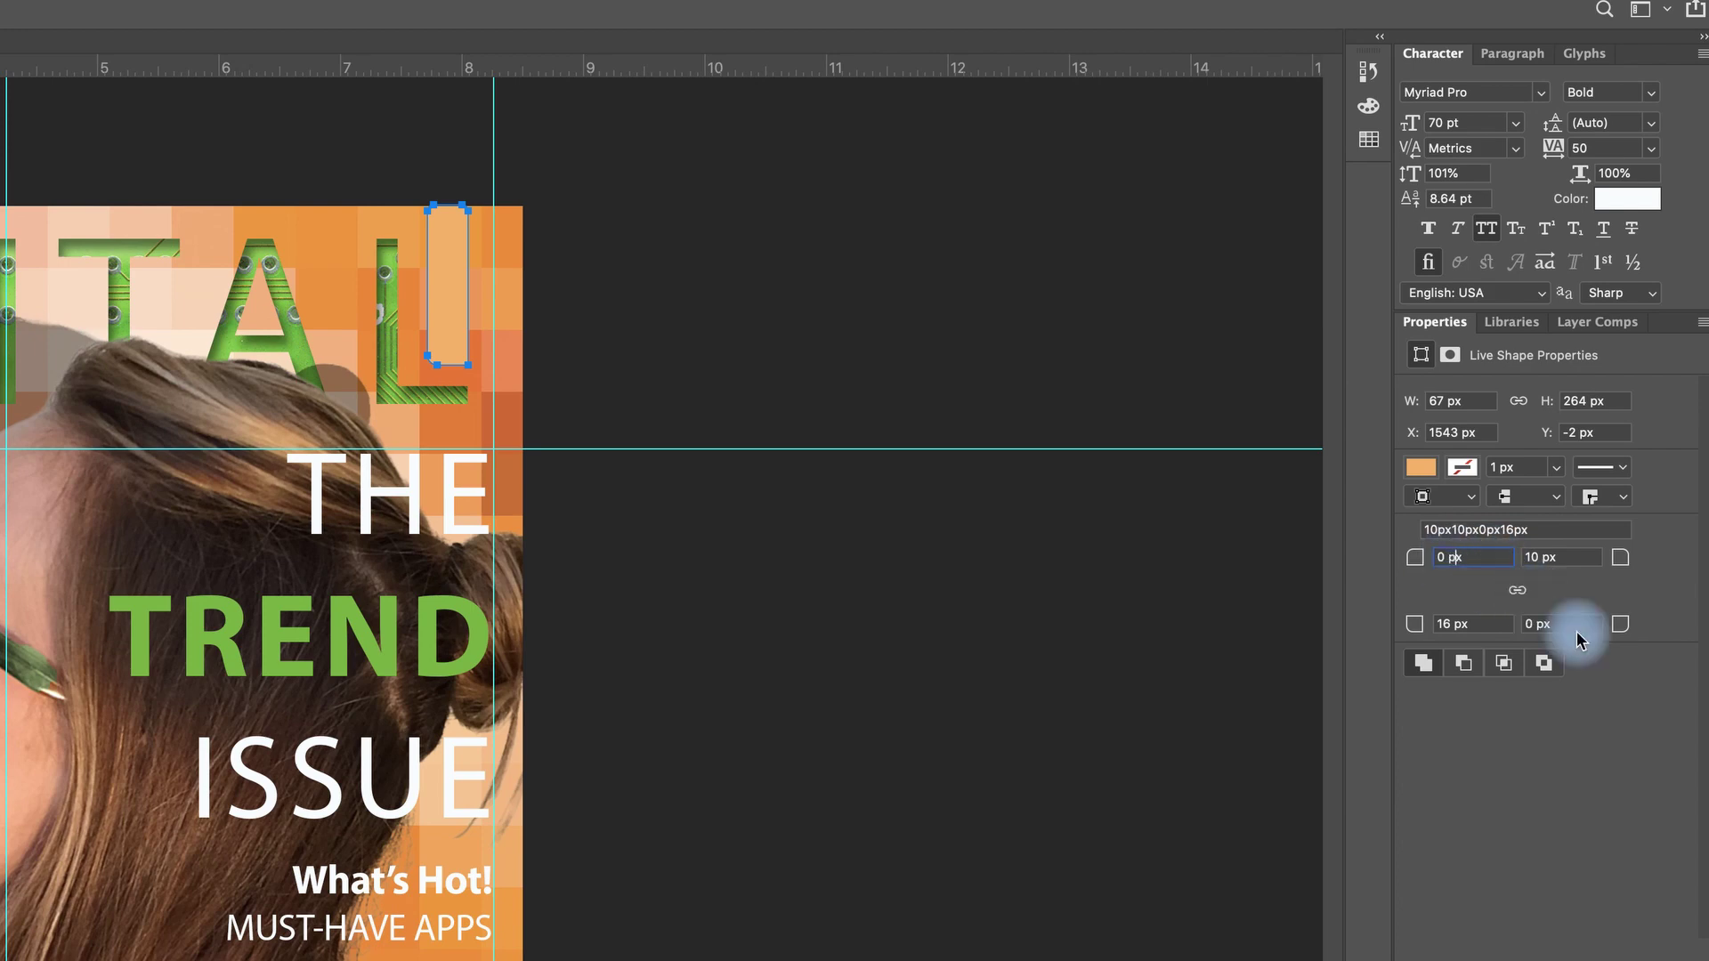
pyautogui.click(1539, 558)
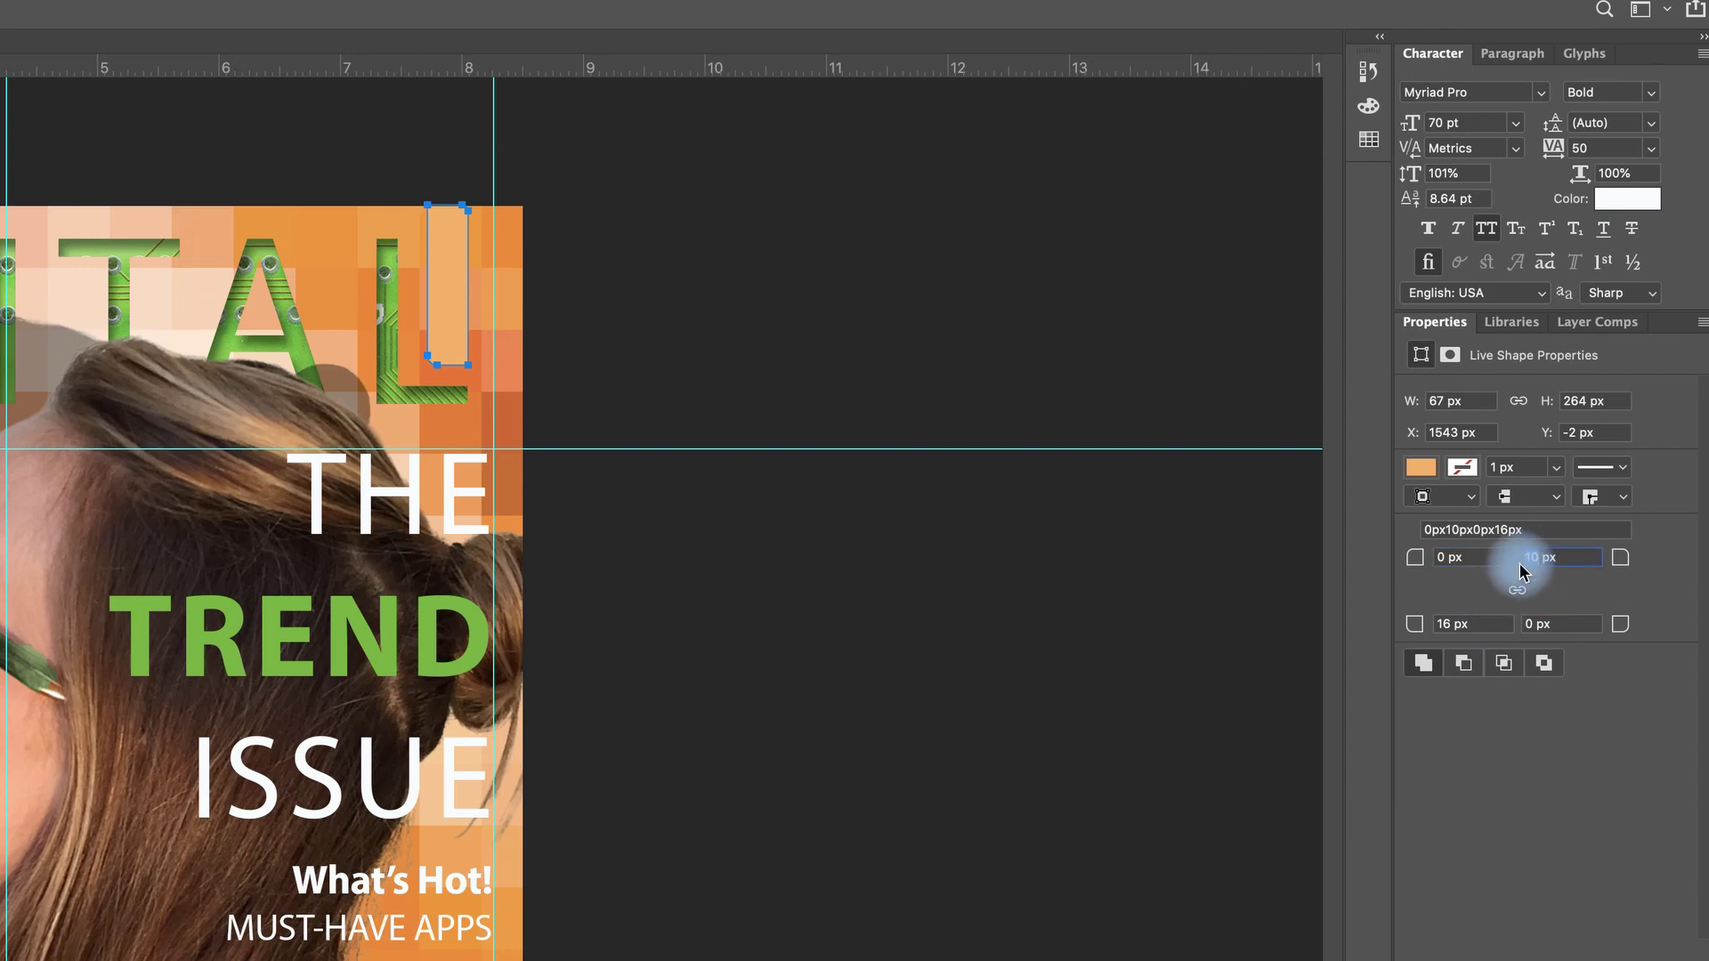
pyautogui.write('0')
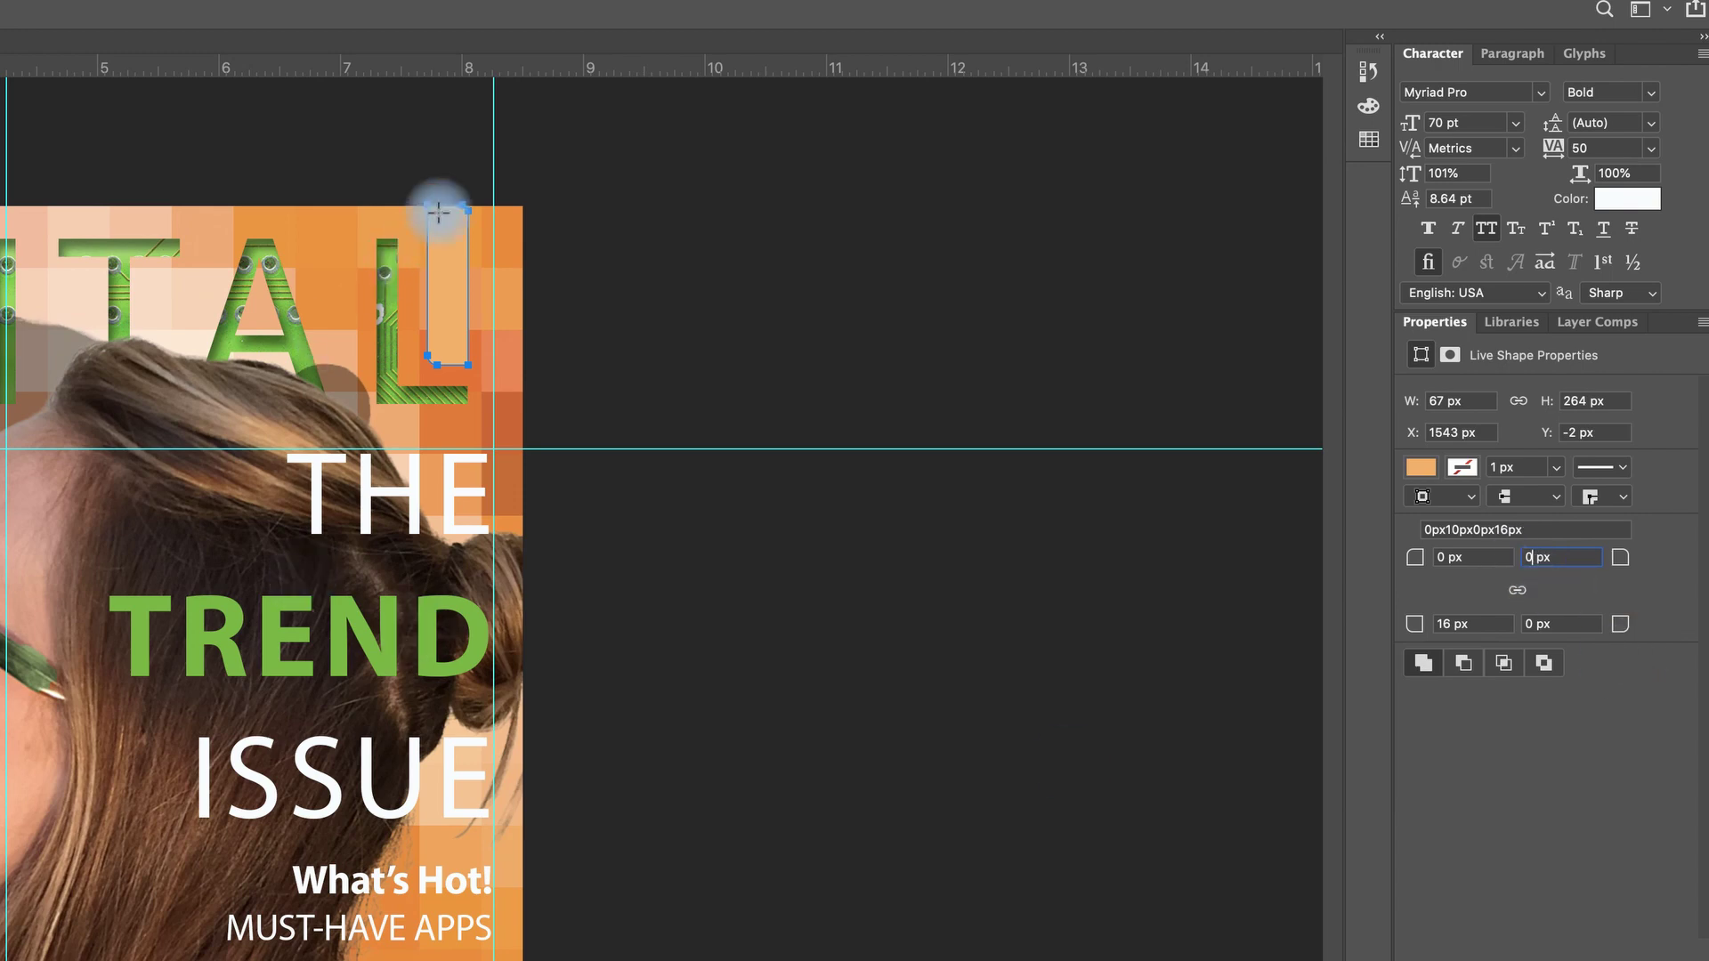
pyautogui.click(1530, 608)
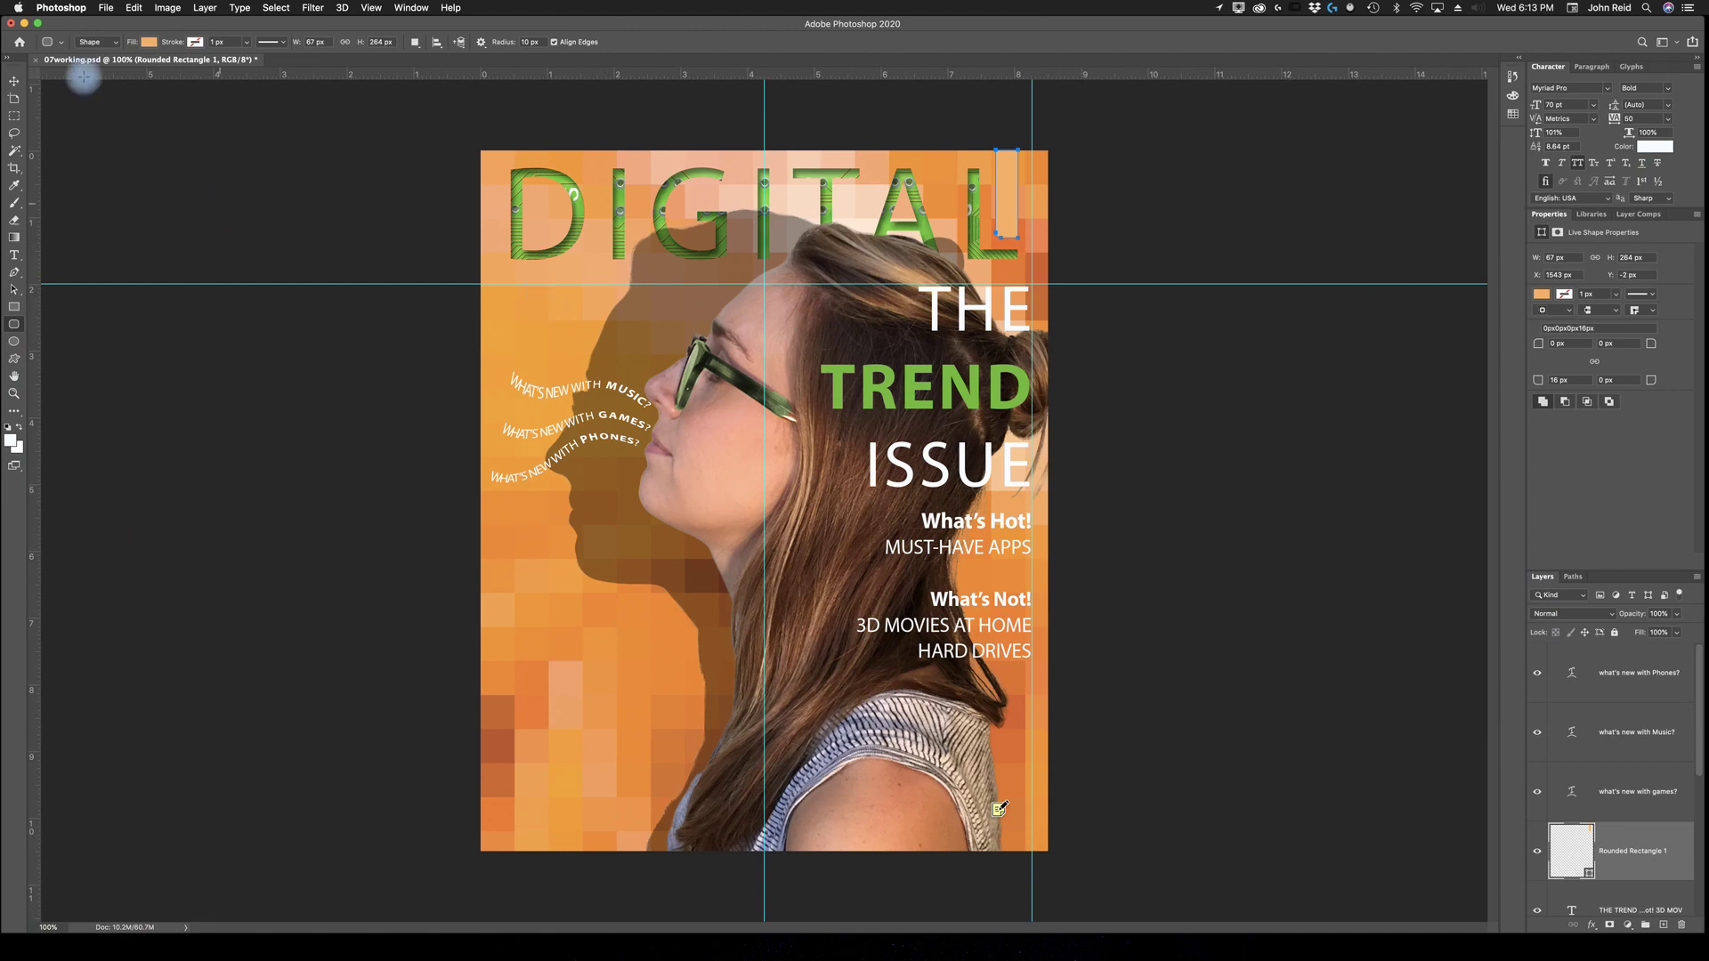
# Scale the rectangle to about 105% with transform controls, align its right edge to the vertical guide, apply it and hide the controls
pyautogui.click(21, 81)
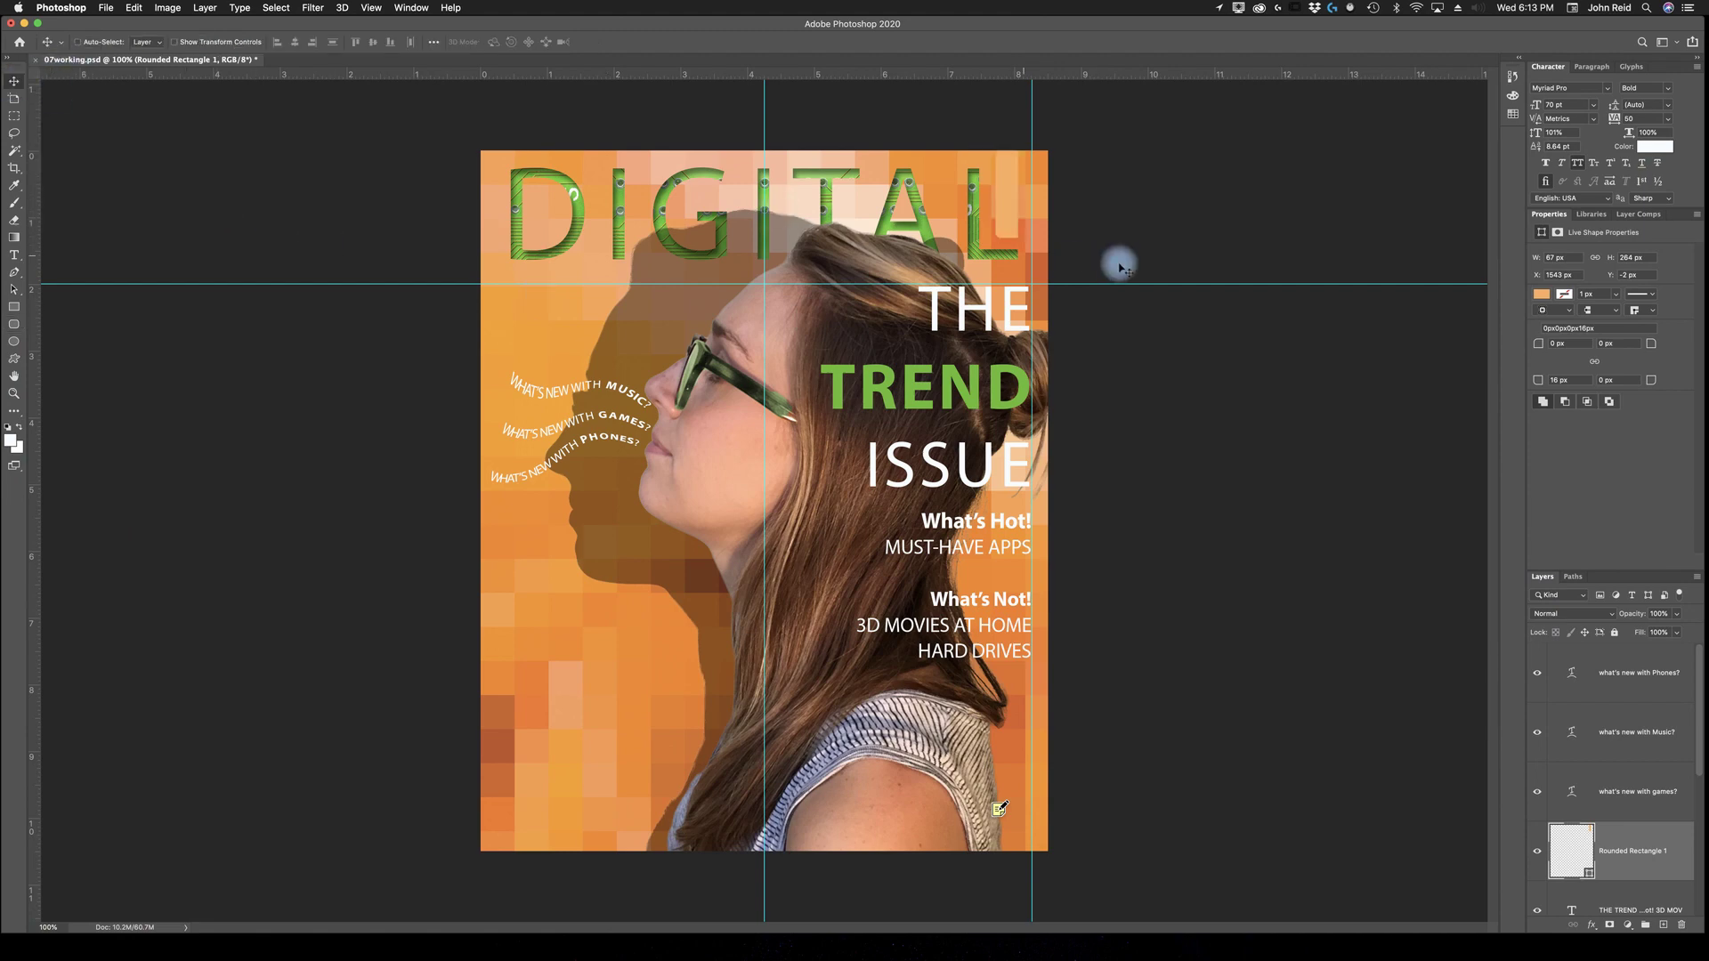
pyautogui.click(175, 42)
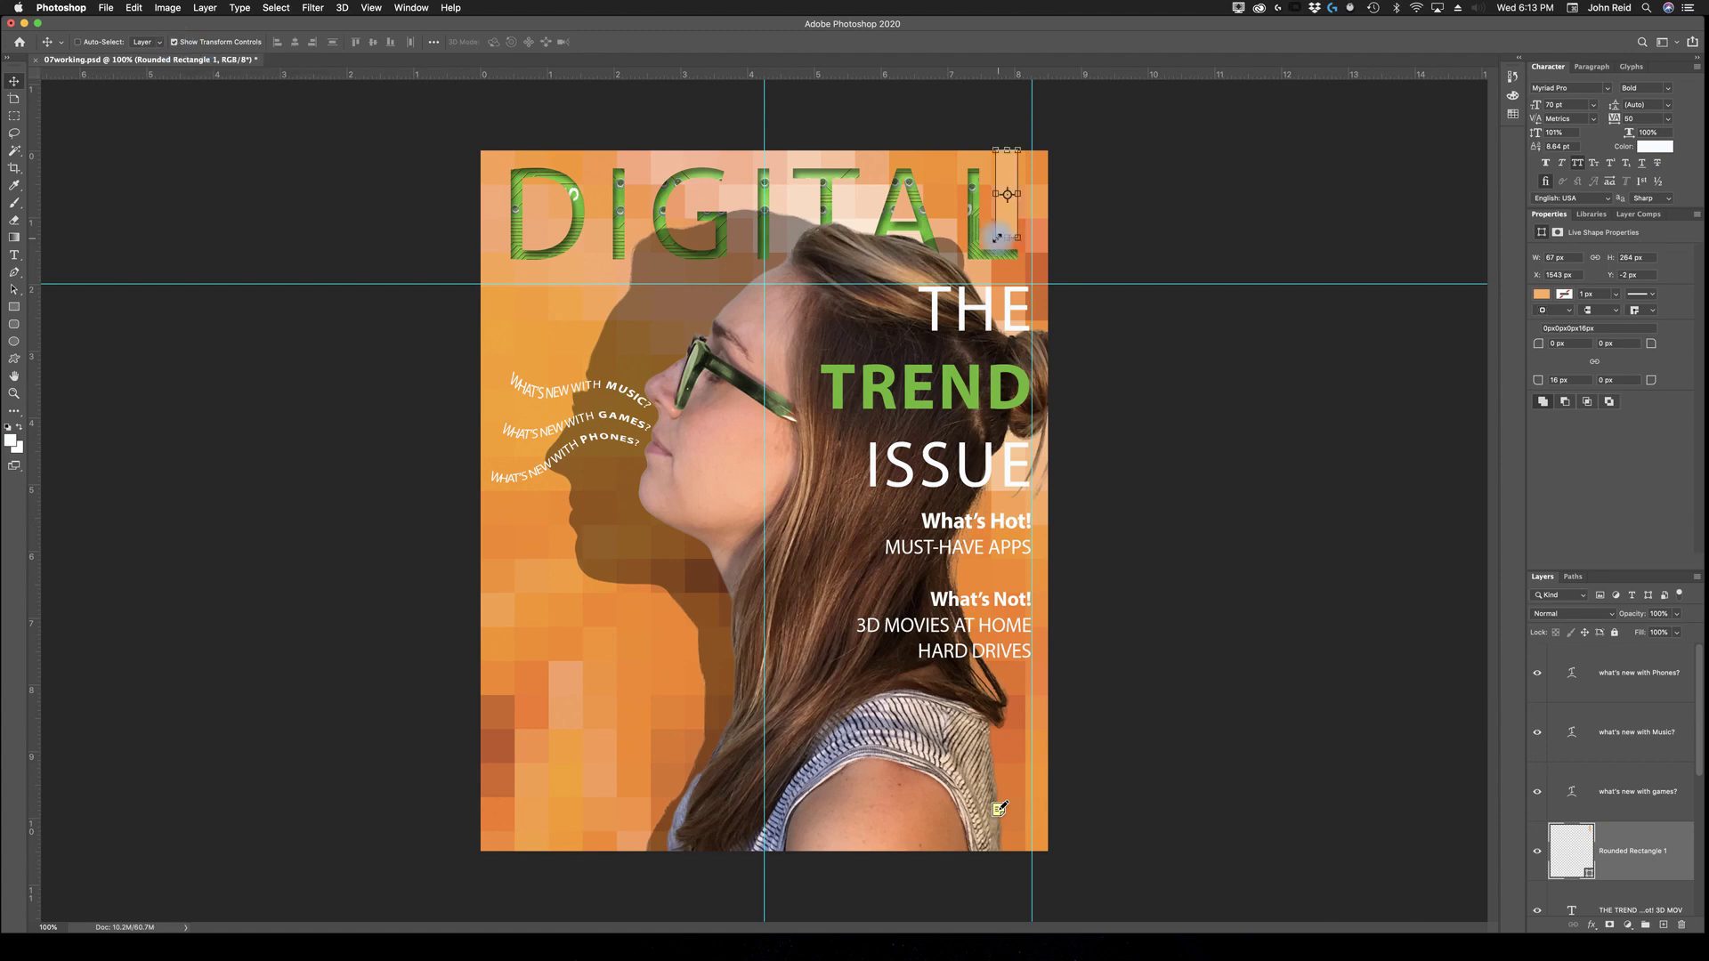
pyautogui.moveTo(1006, 237); pyautogui.dragTo(1007, 240)
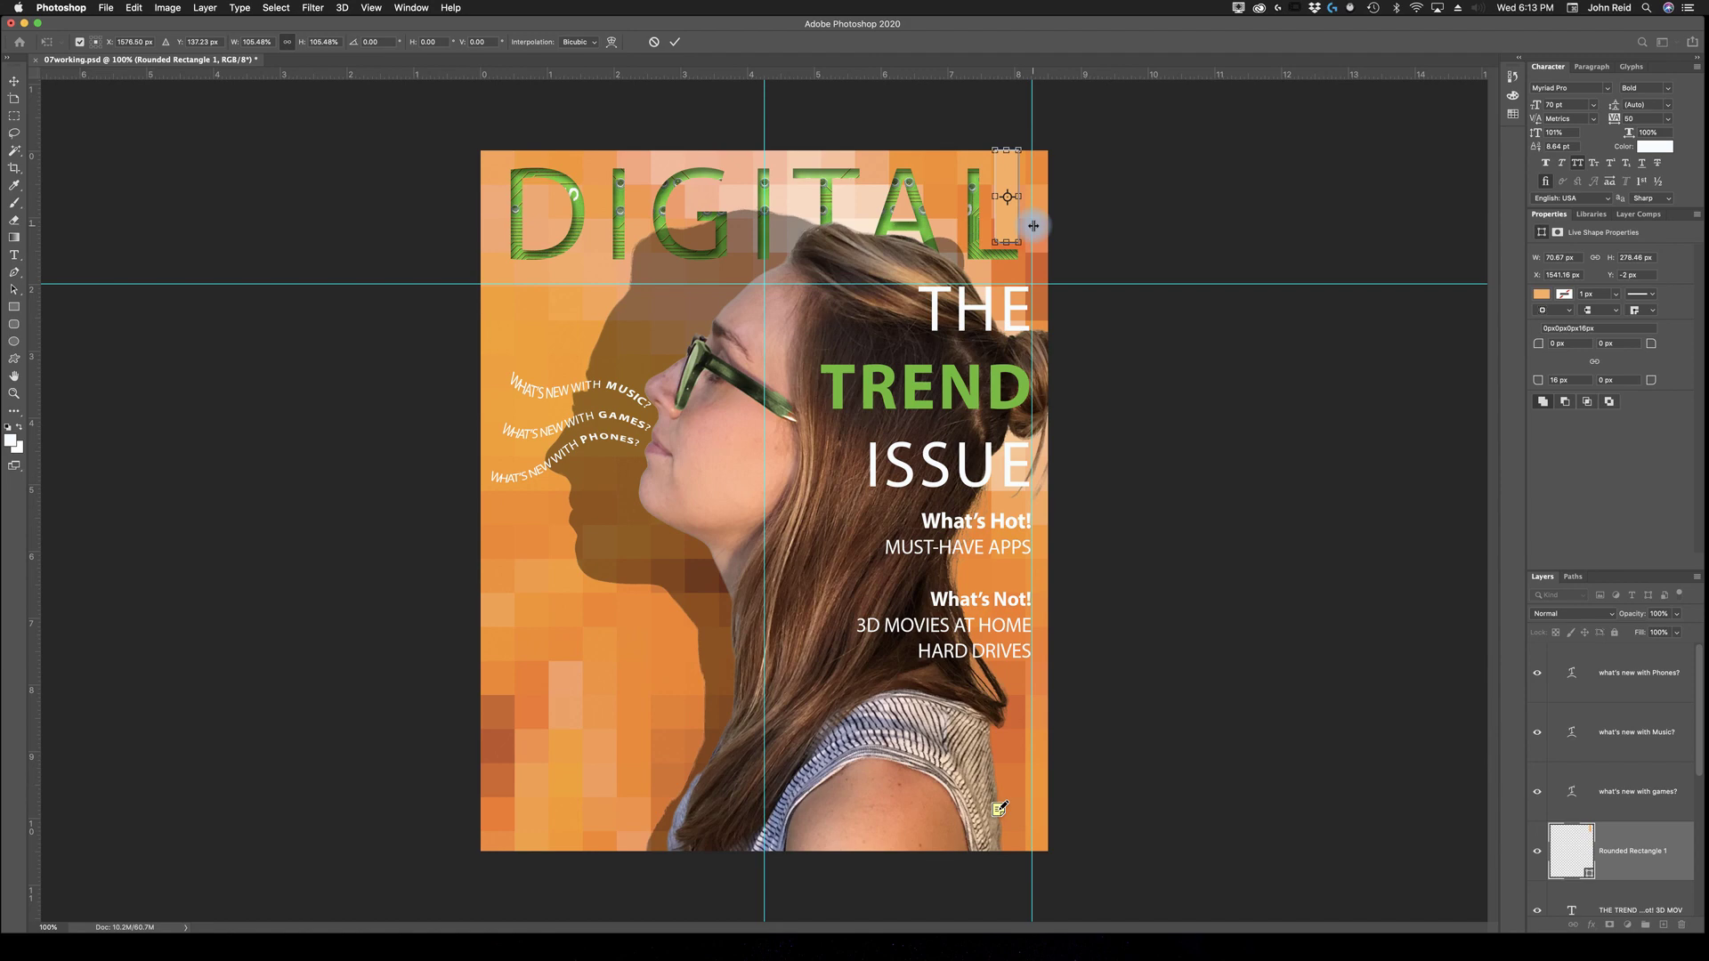
pyautogui.moveTo(1011, 178); pyautogui.dragTo(1021, 179)
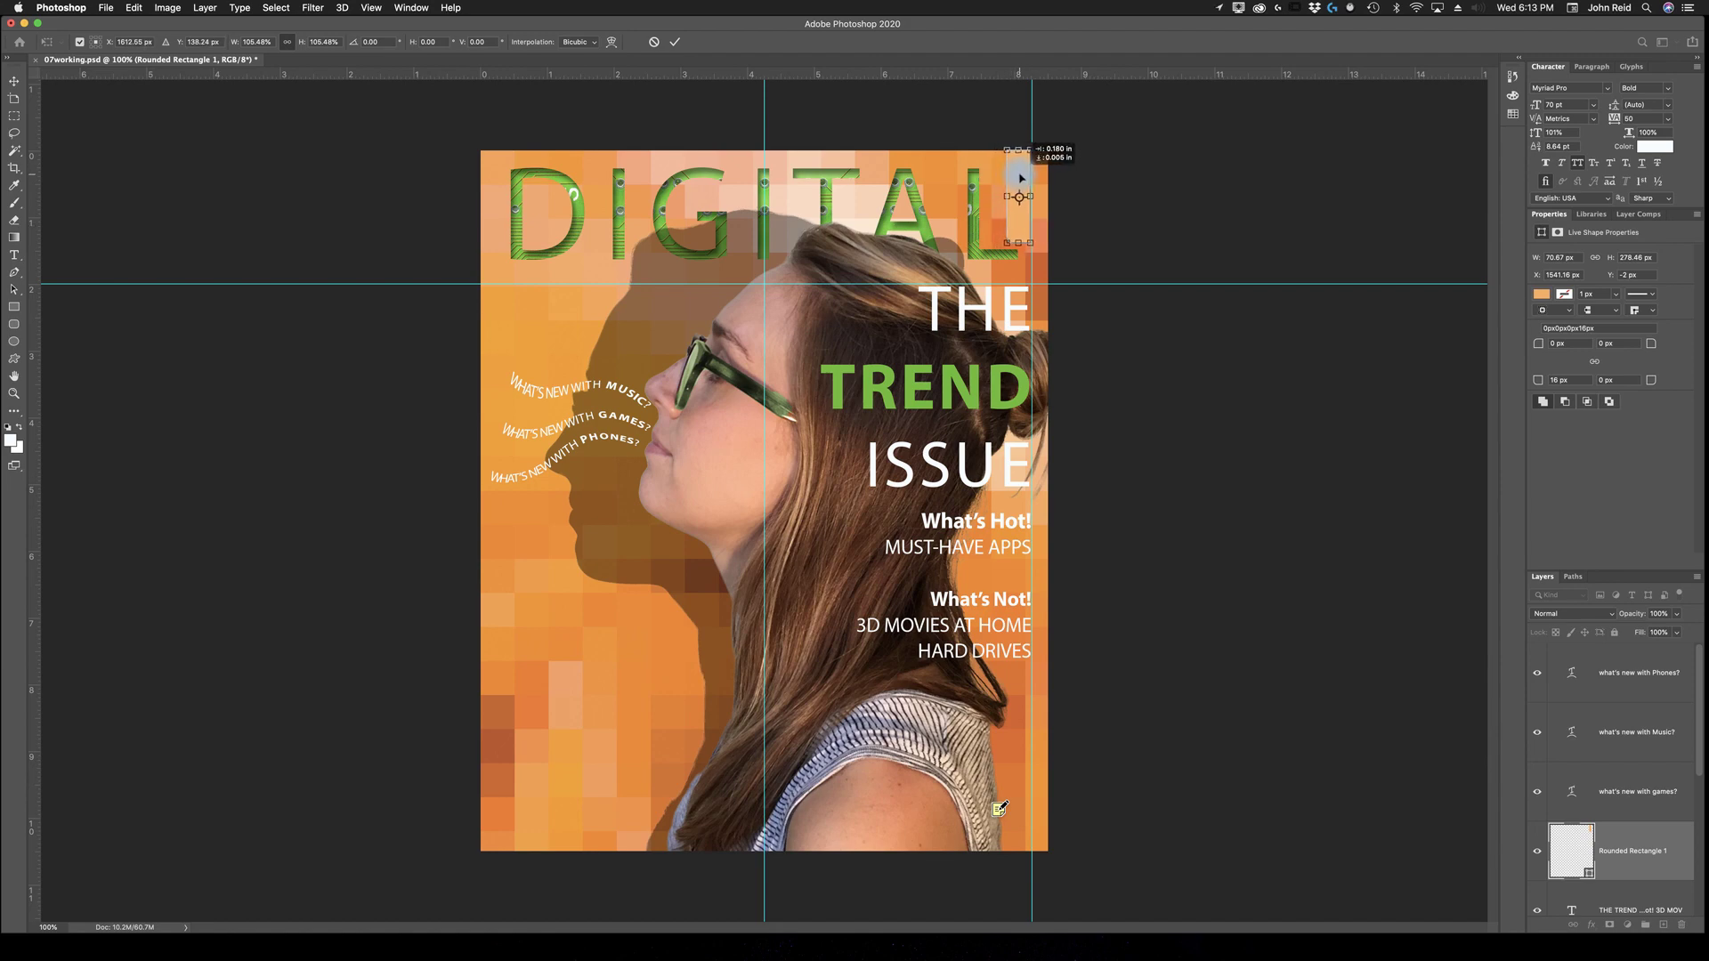
pyautogui.moveTo(1022, 178); pyautogui.dragTo(1021, 179)
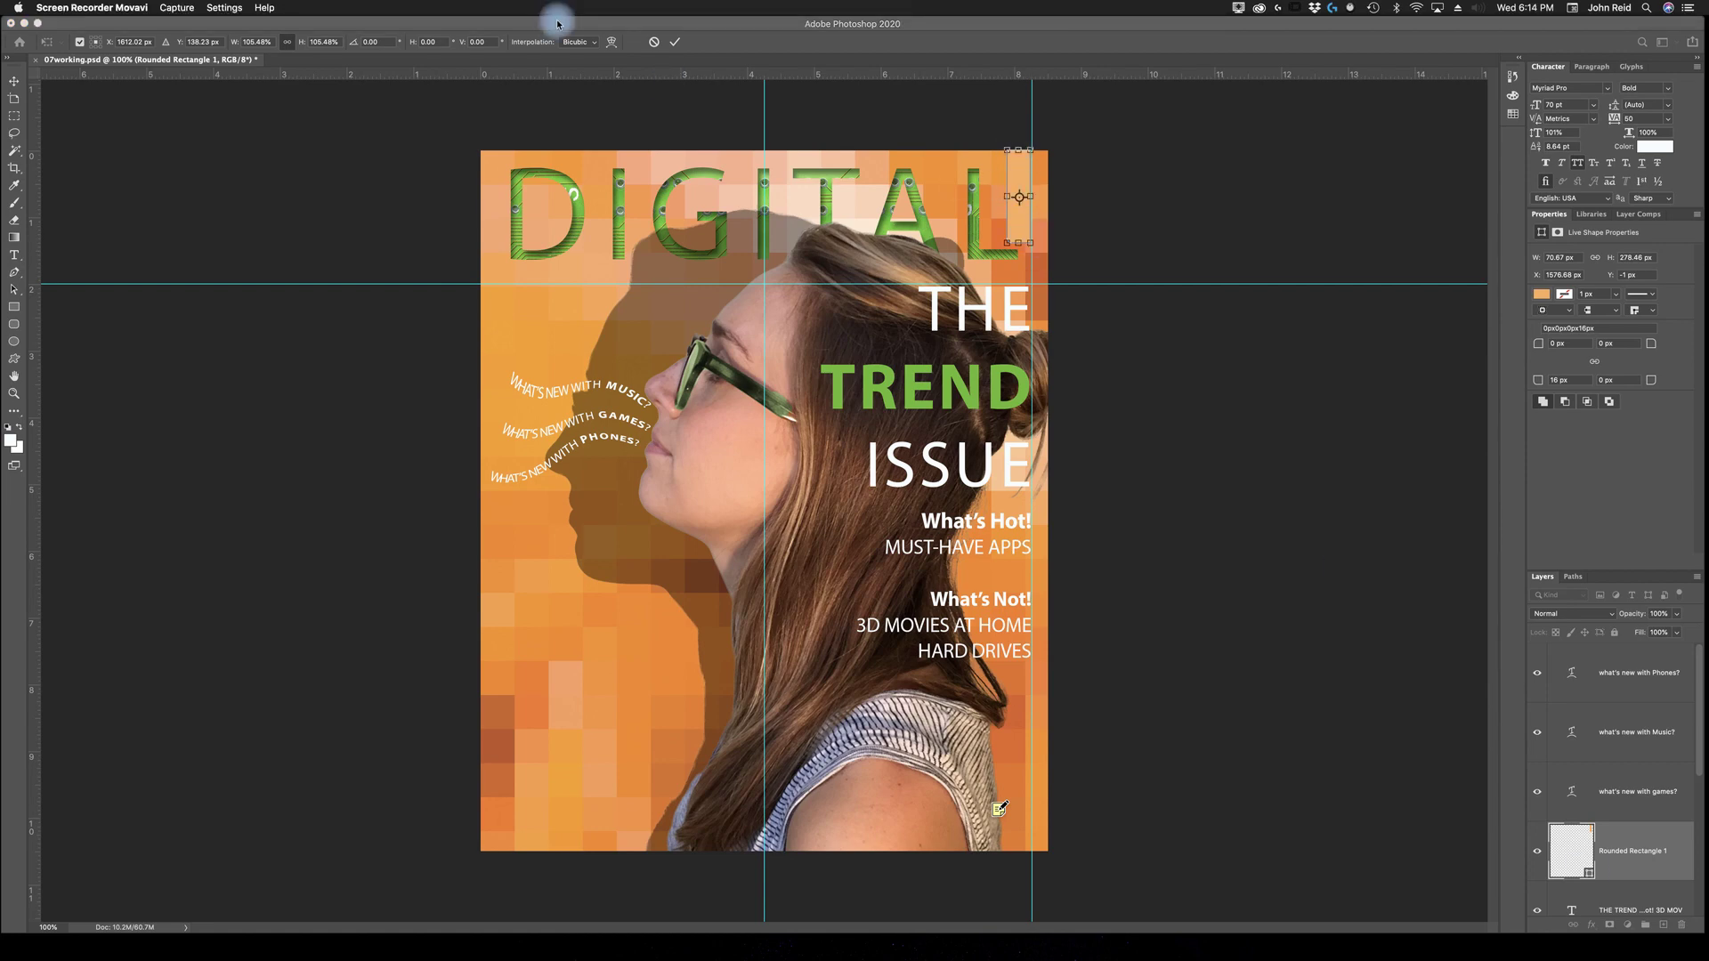
pyautogui.click(676, 43)
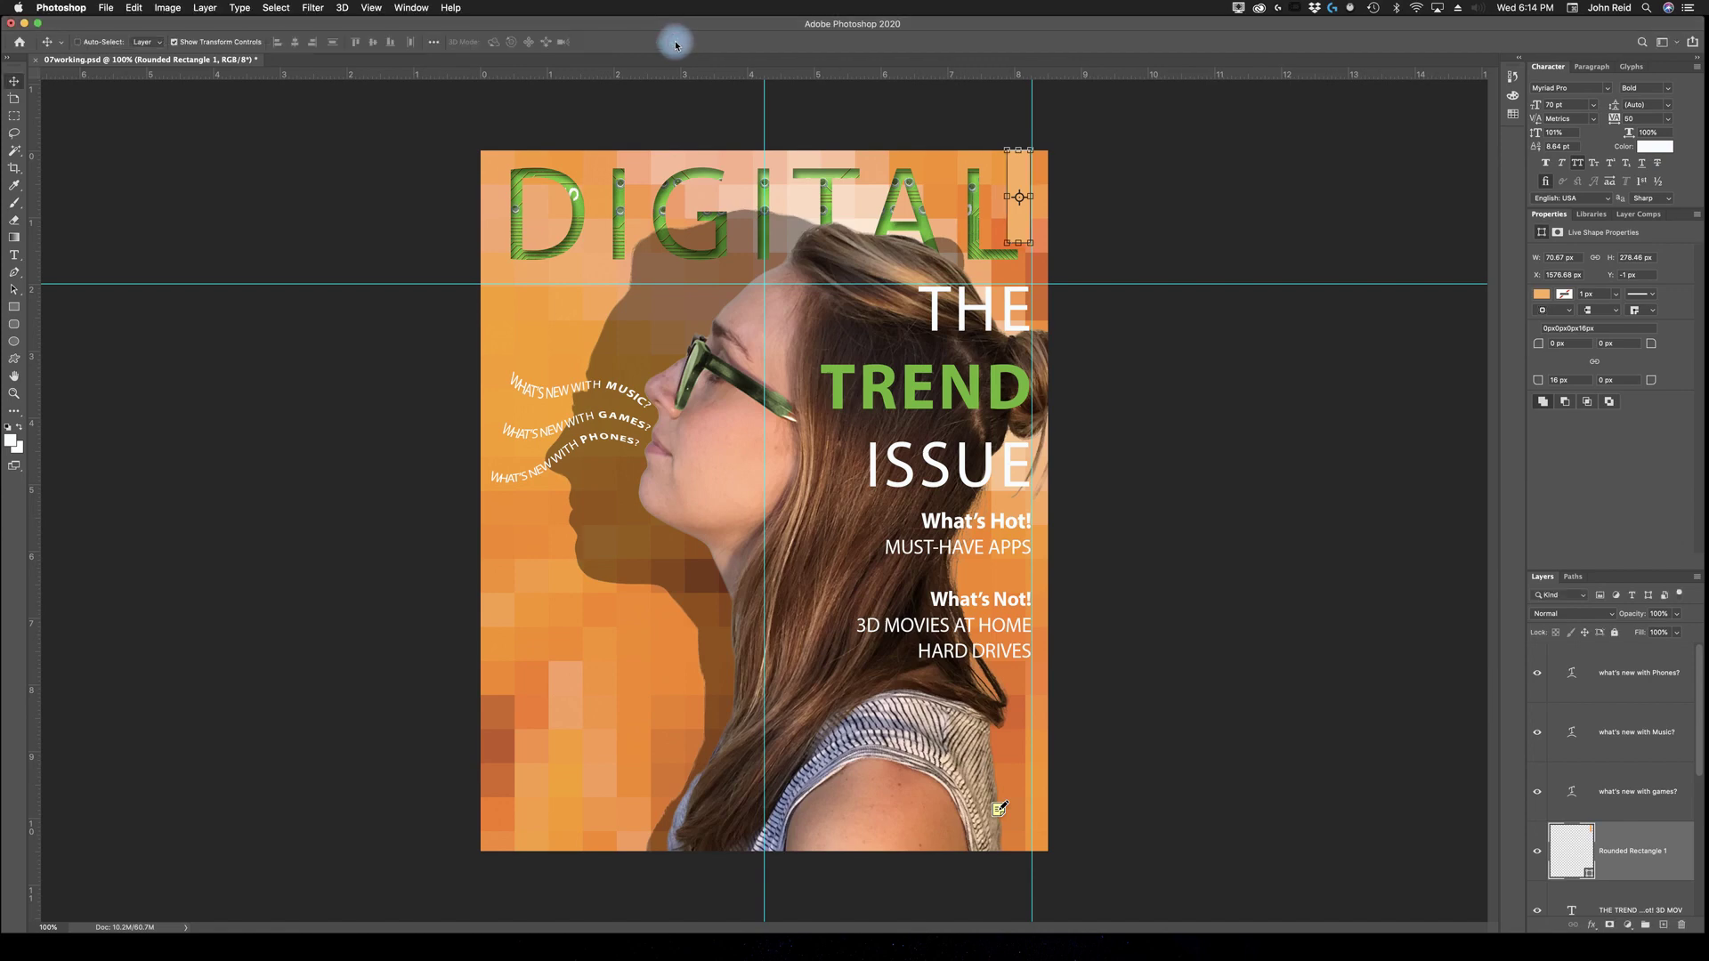
pyautogui.click(174, 43)
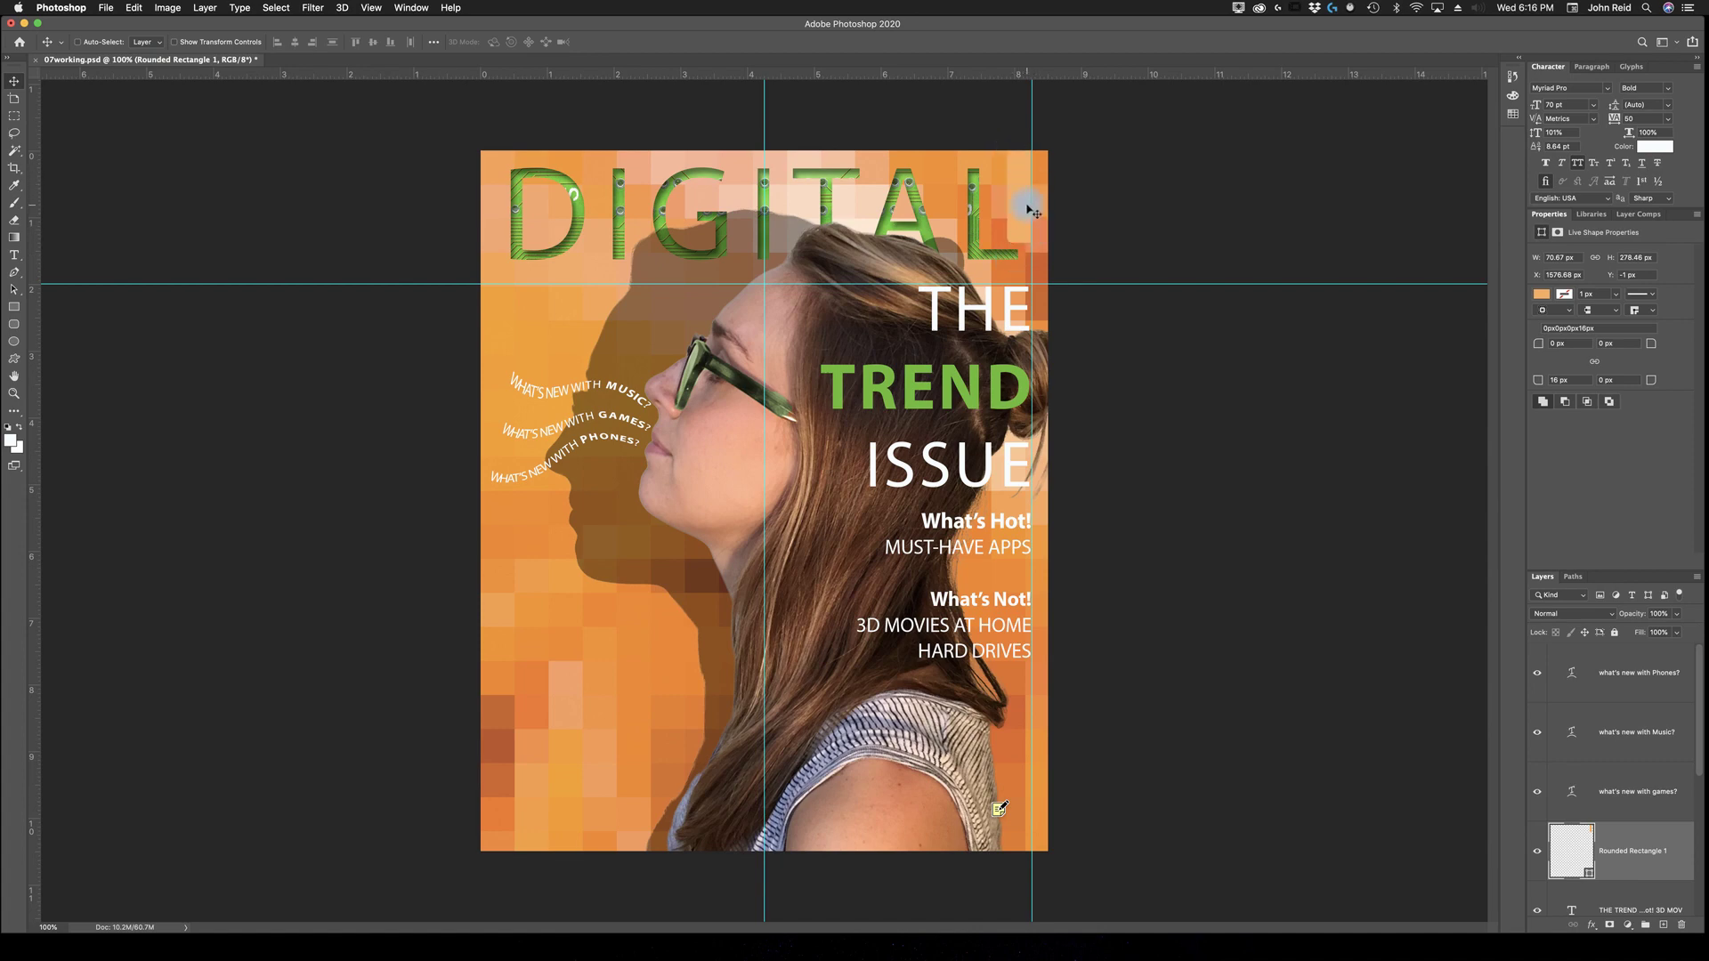
pyautogui.click(282, 10)
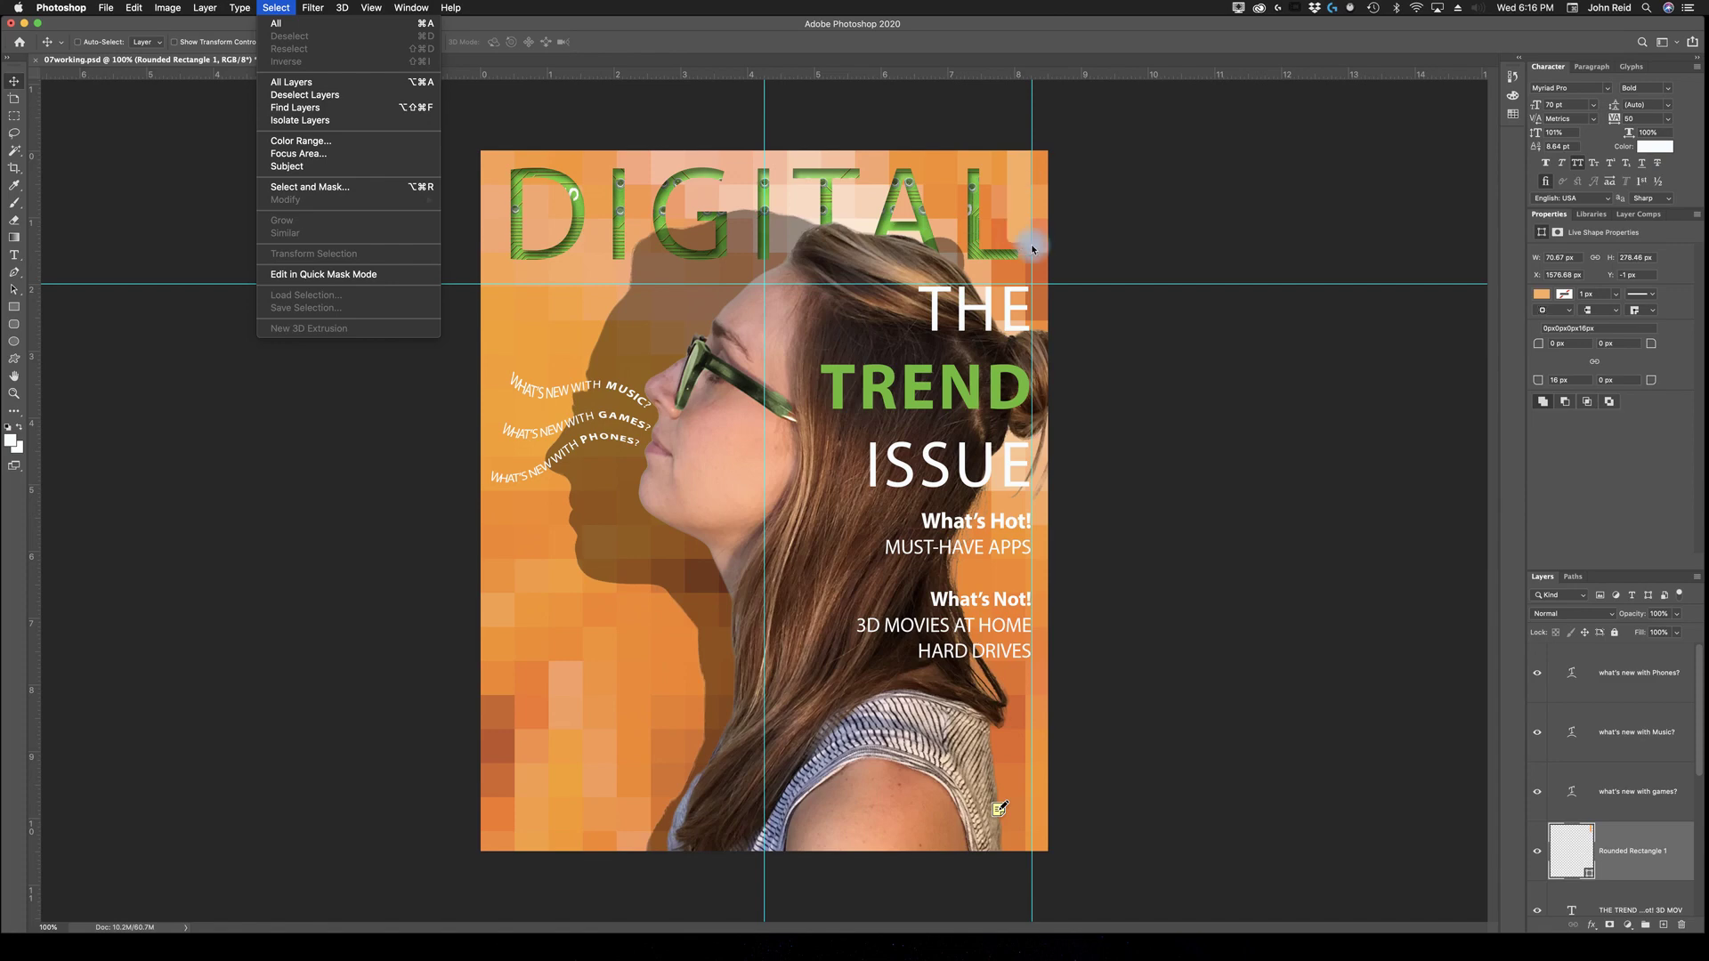
pyautogui.click(1107, 236)
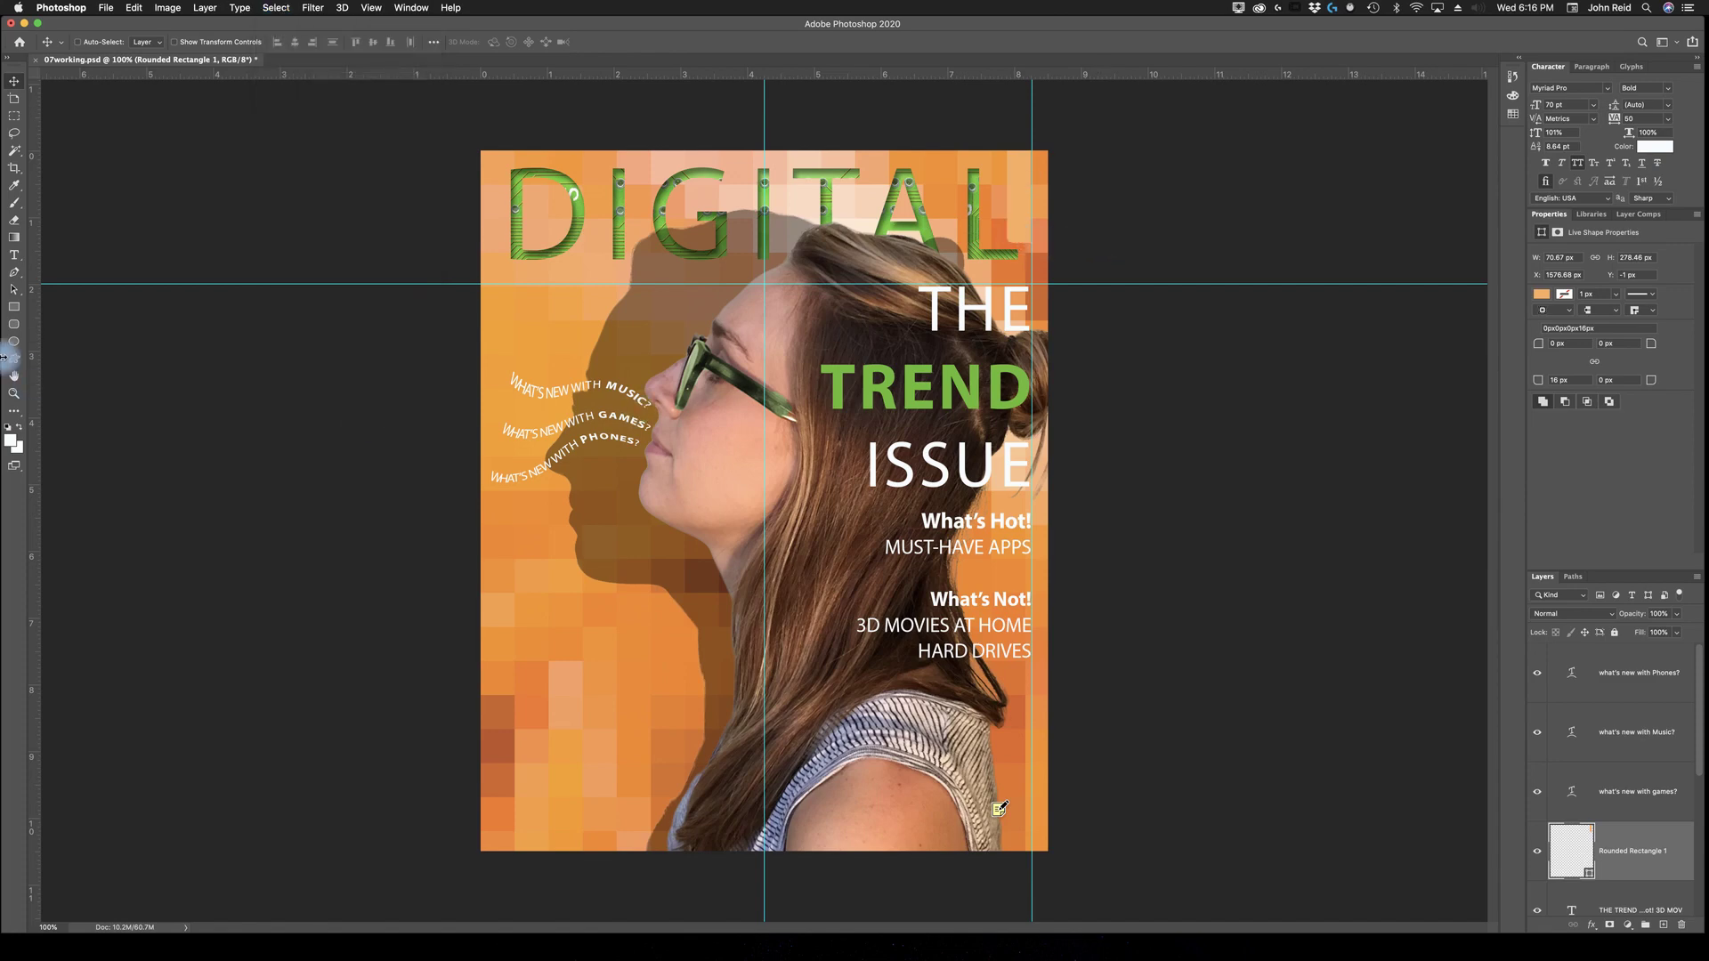
# Add the vertical text "VOL 9" over the orange rectangle with the Vertical Type tool
pyautogui.click(15, 261)
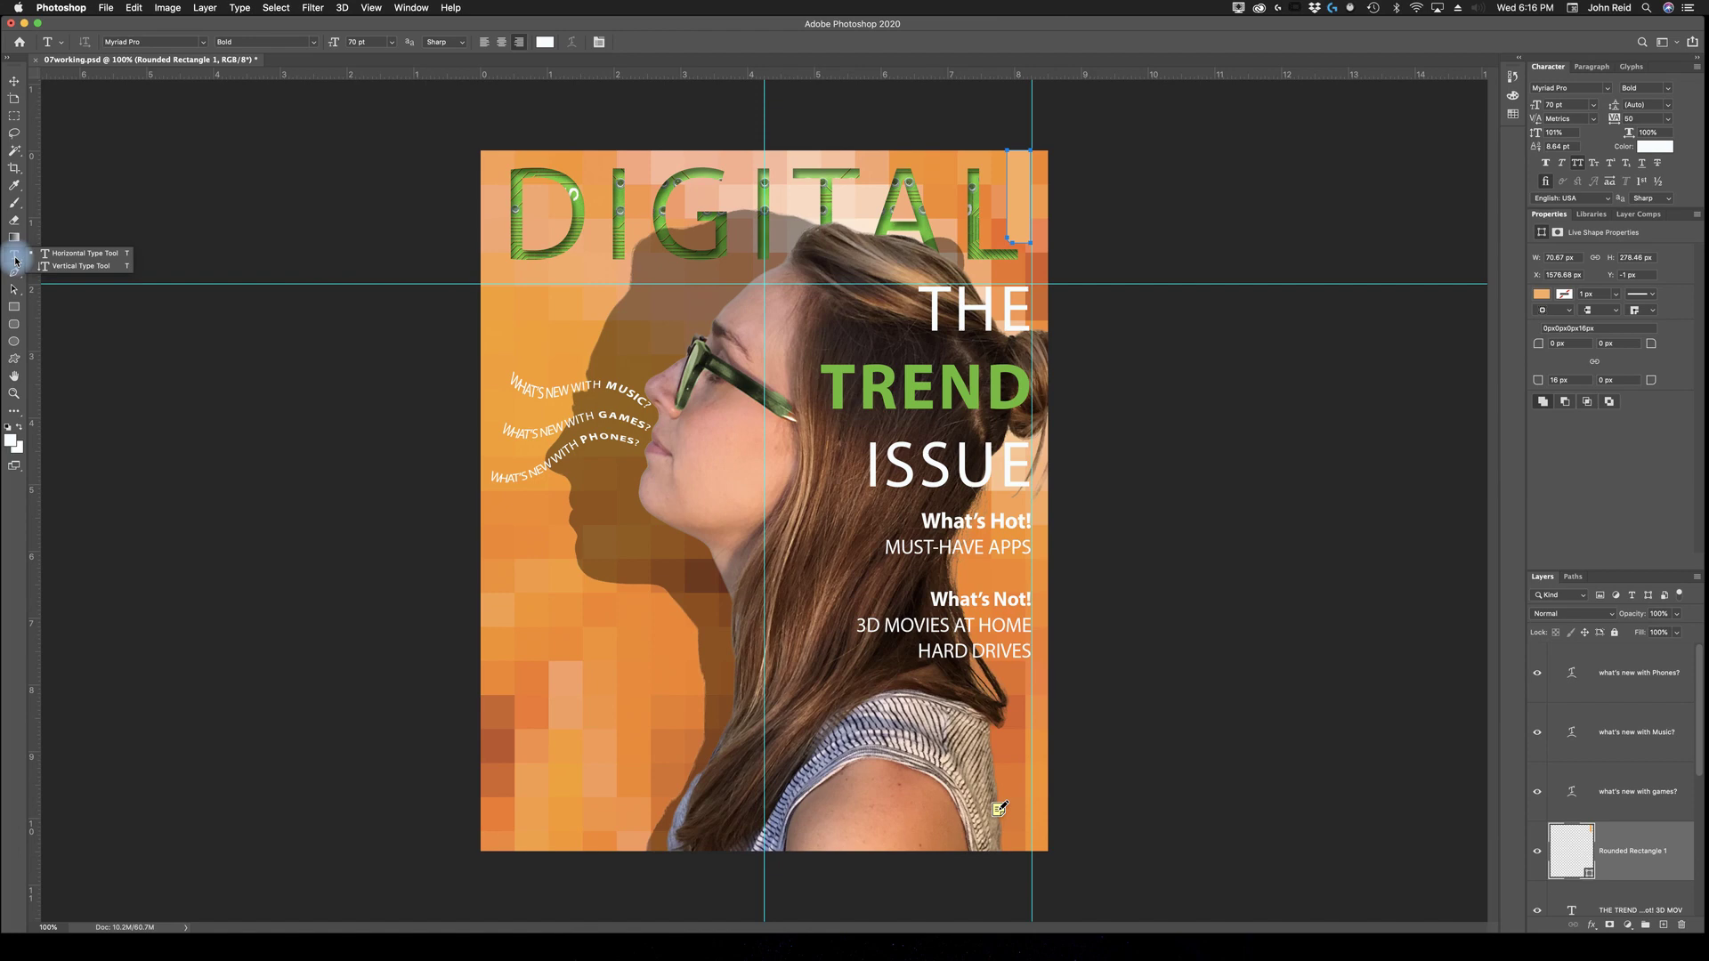
pyautogui.moveTo(15, 261); pyautogui.dragTo(79, 268)
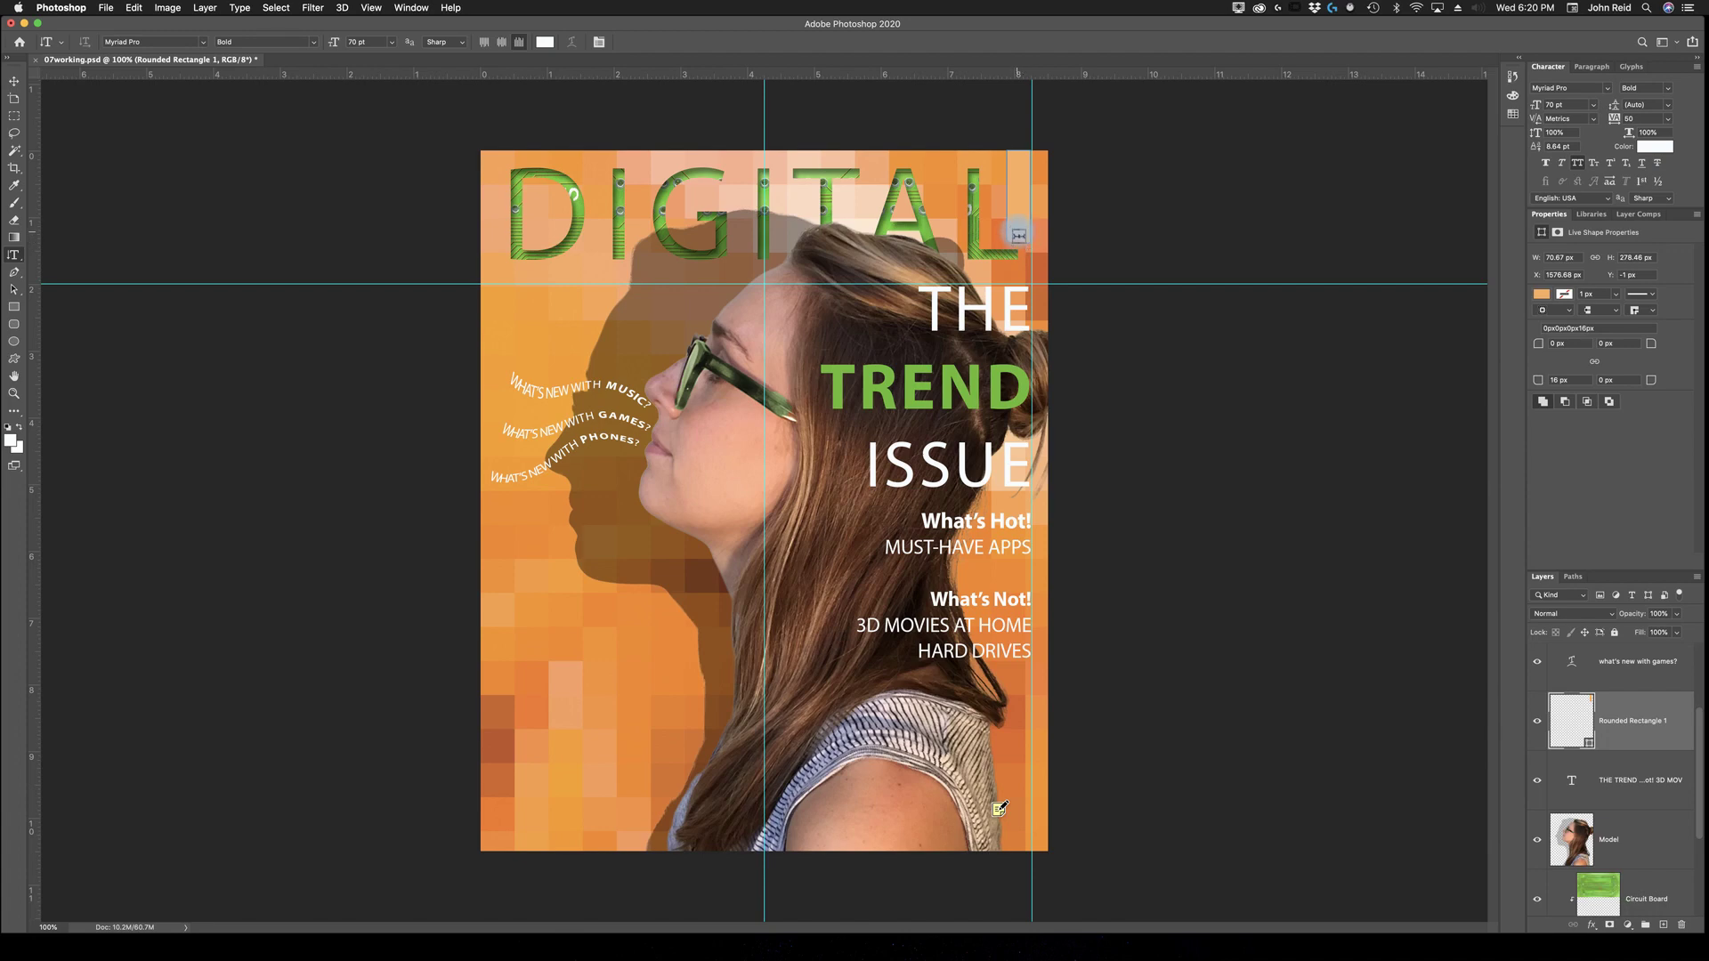
pyautogui.click(1019, 235)
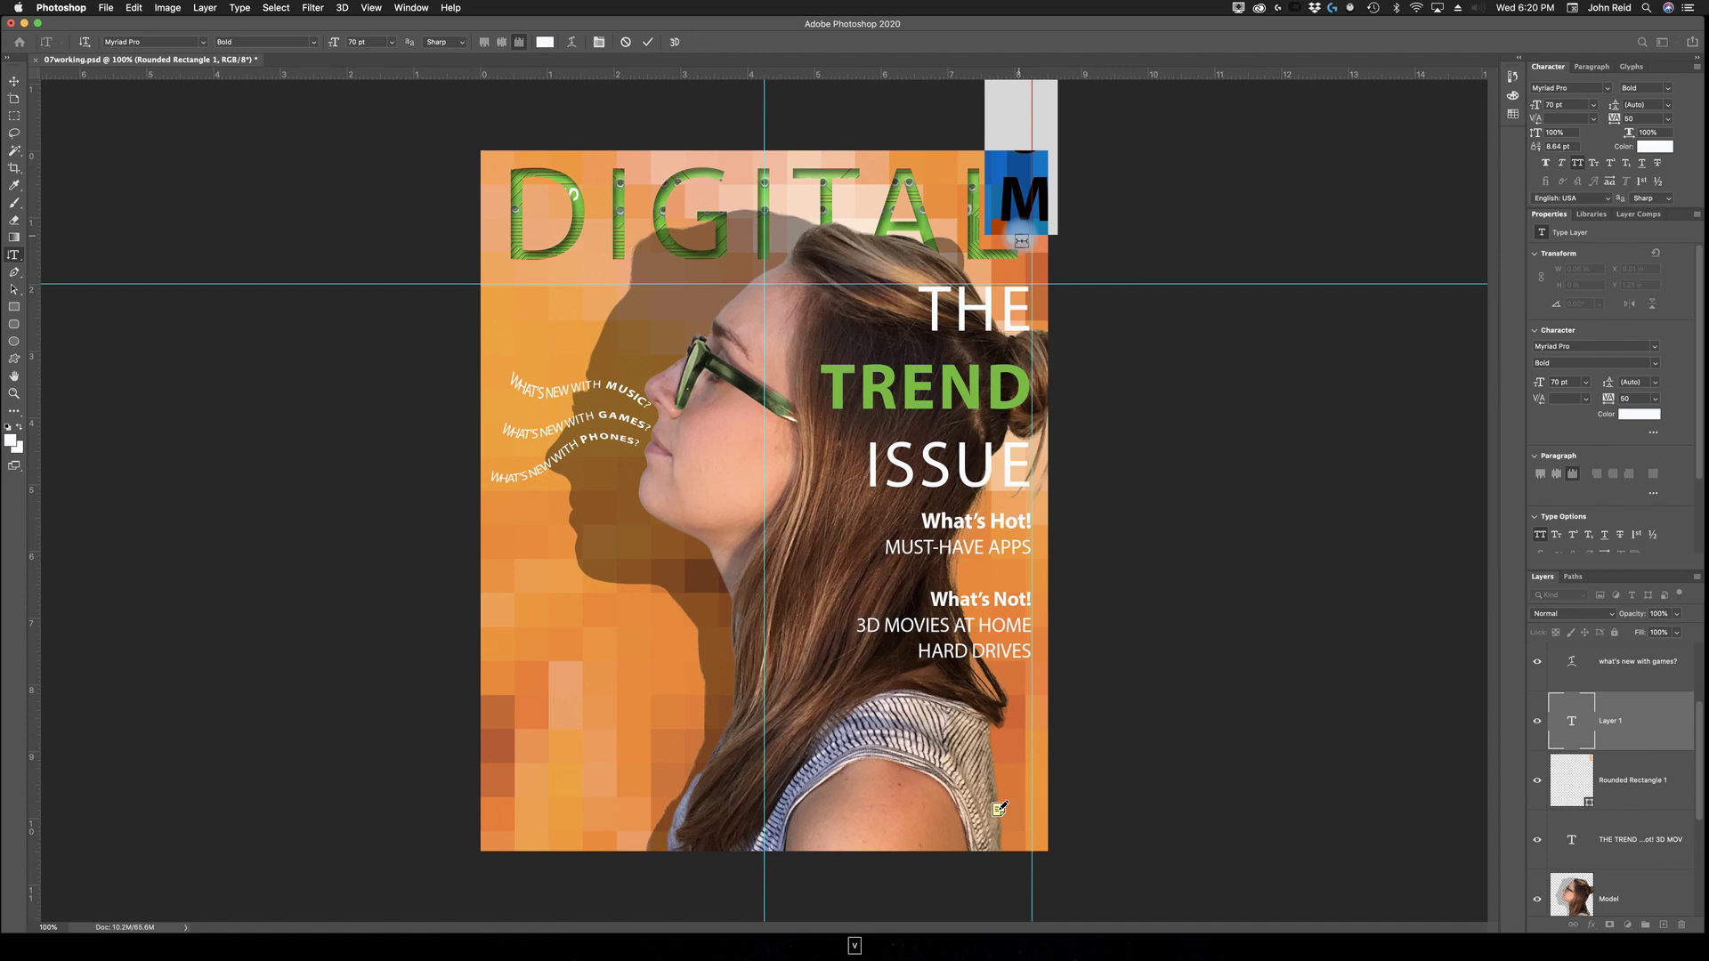
pyautogui.write('VOL')
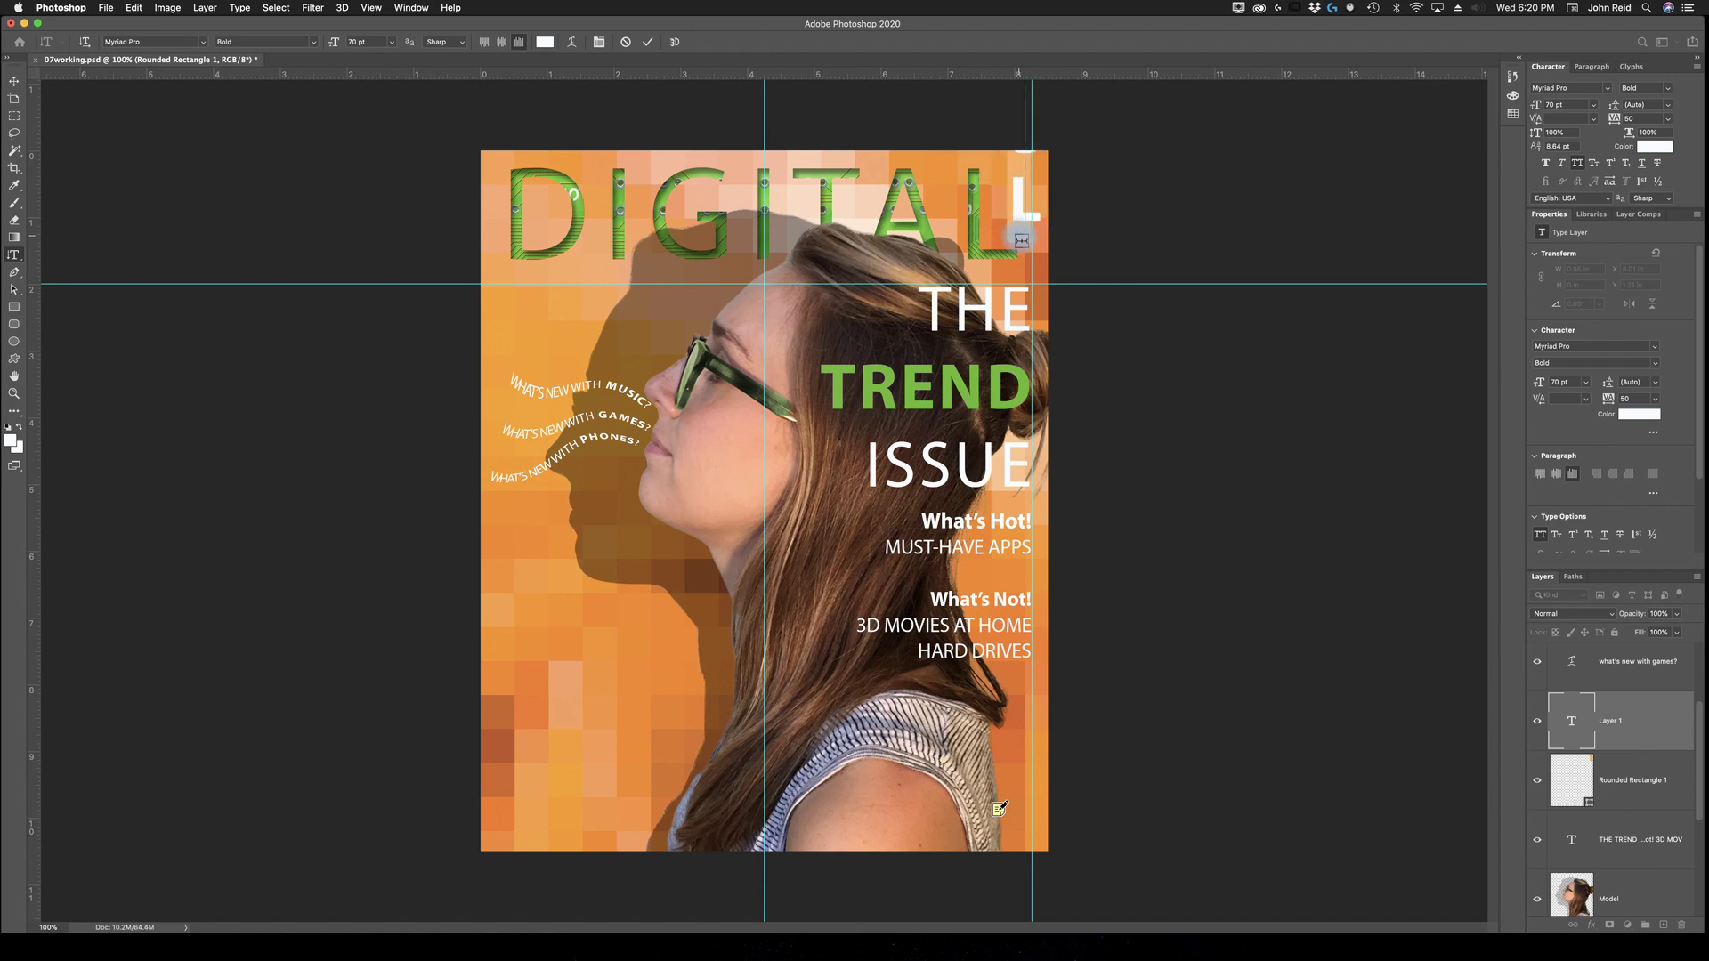
pyautogui.write('9')
# Select all of the vertical volume text and set it to Condensed style at 15 pt
pyautogui.click(276, 15)
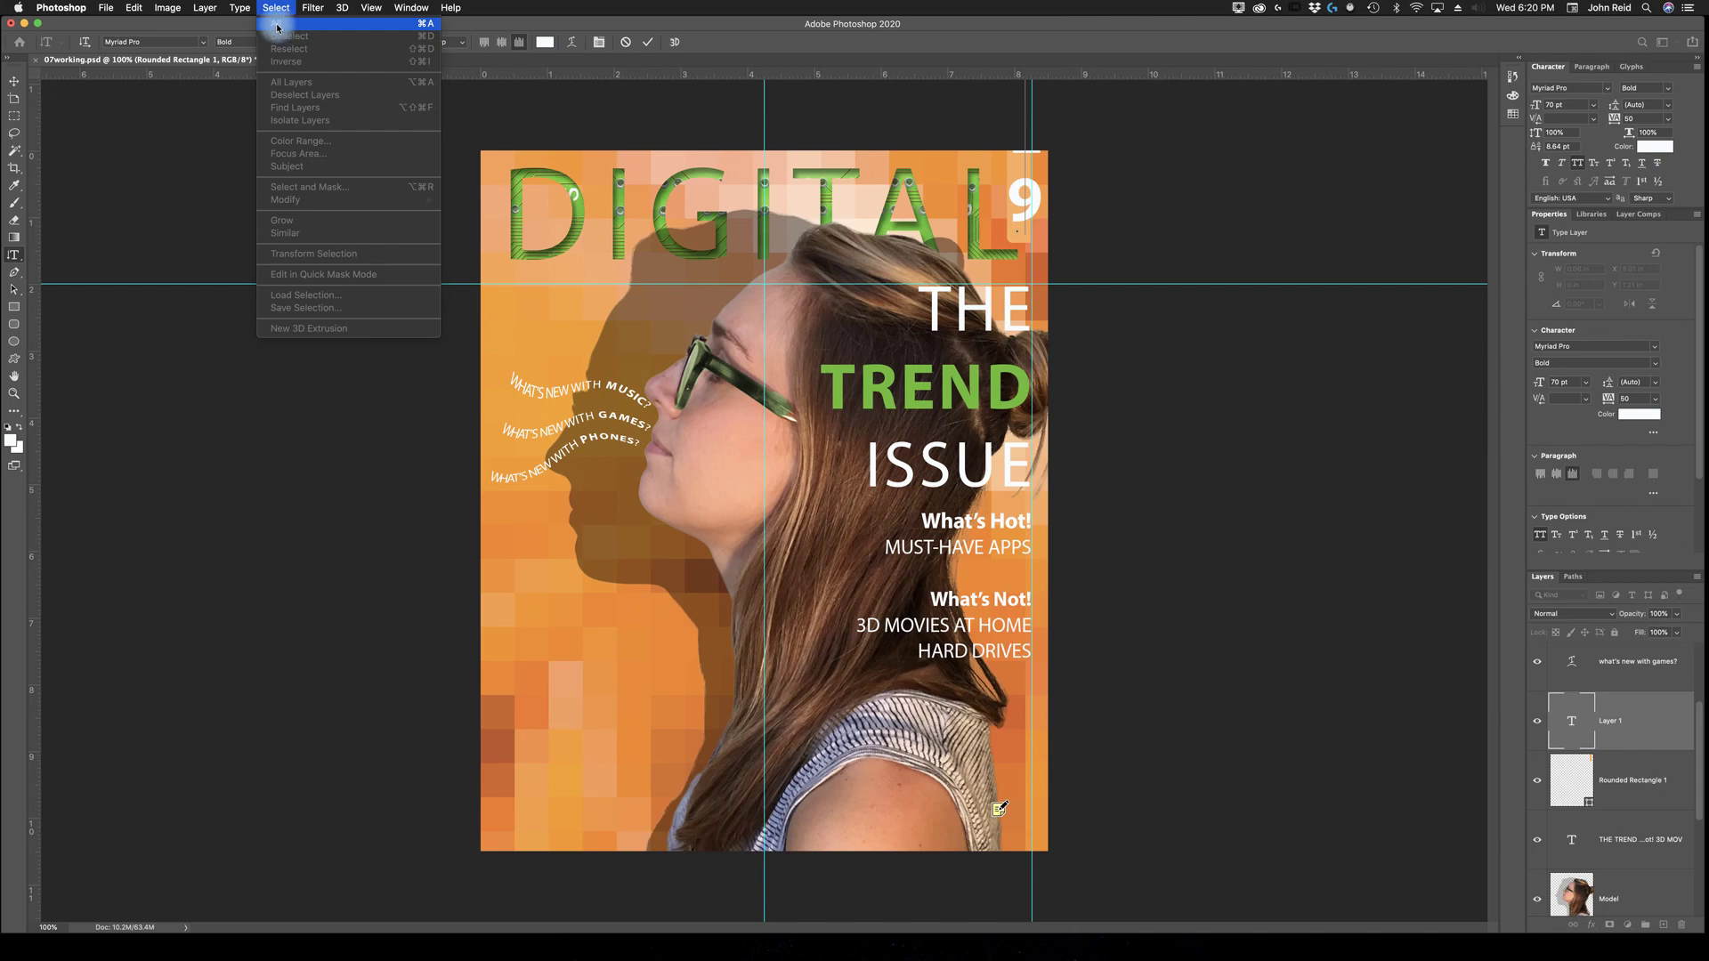
pyautogui.click(277, 24)
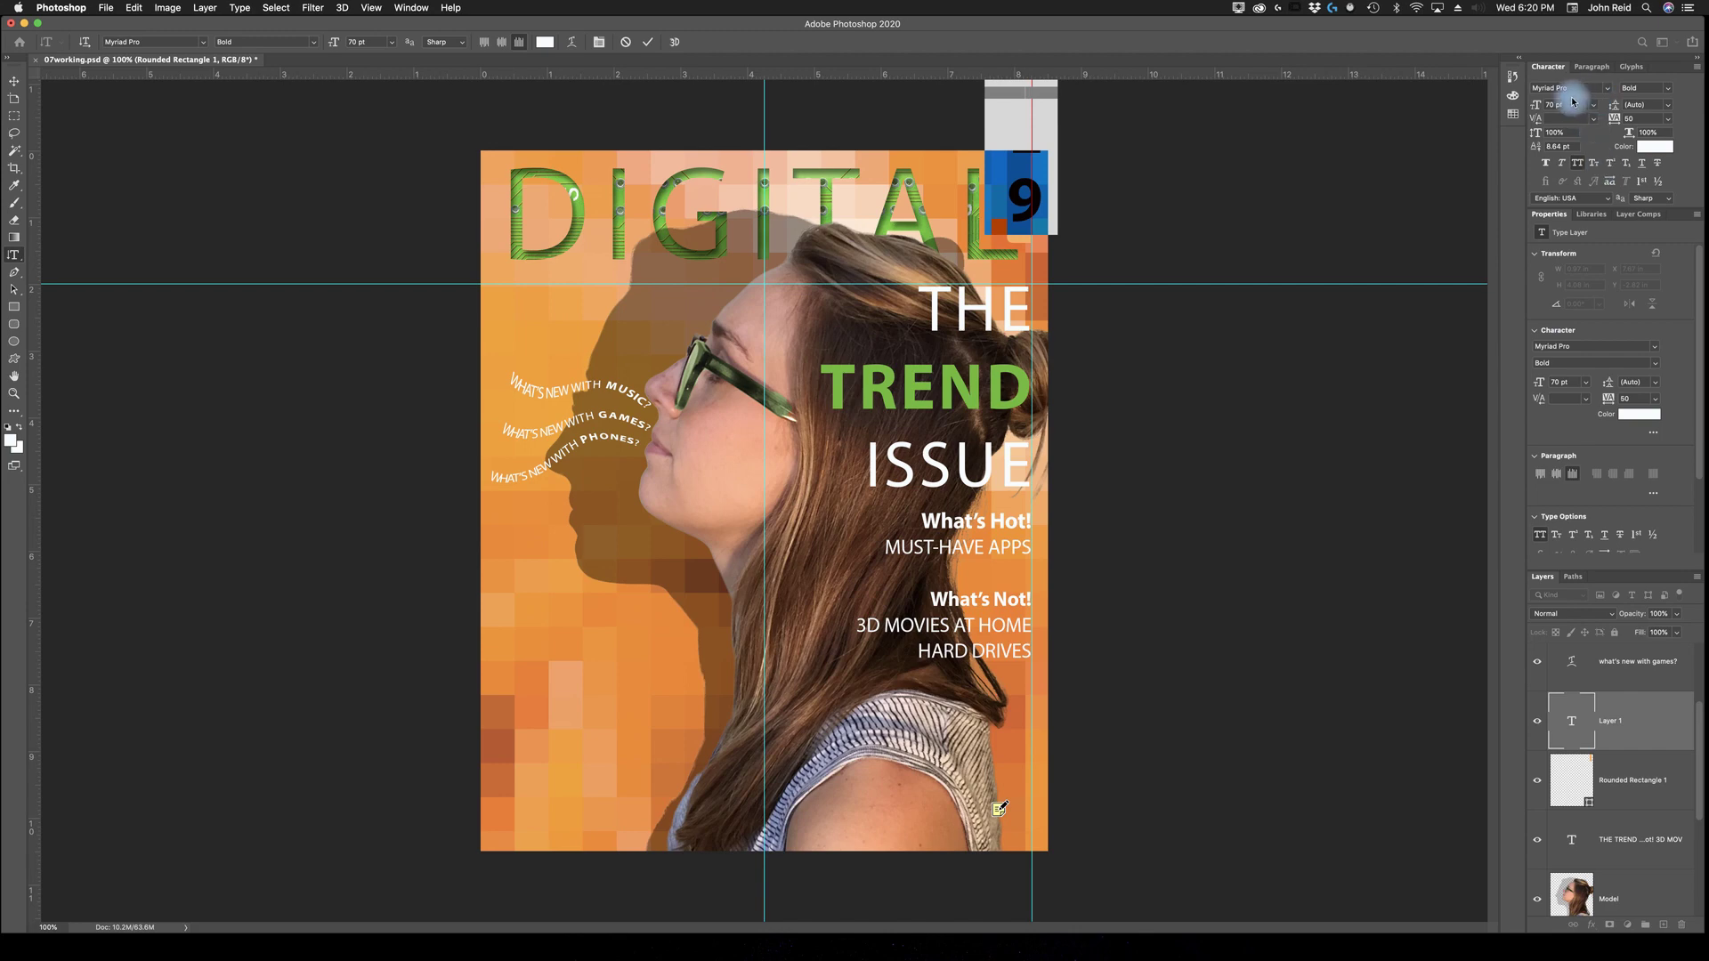
pyautogui.click(1669, 93)
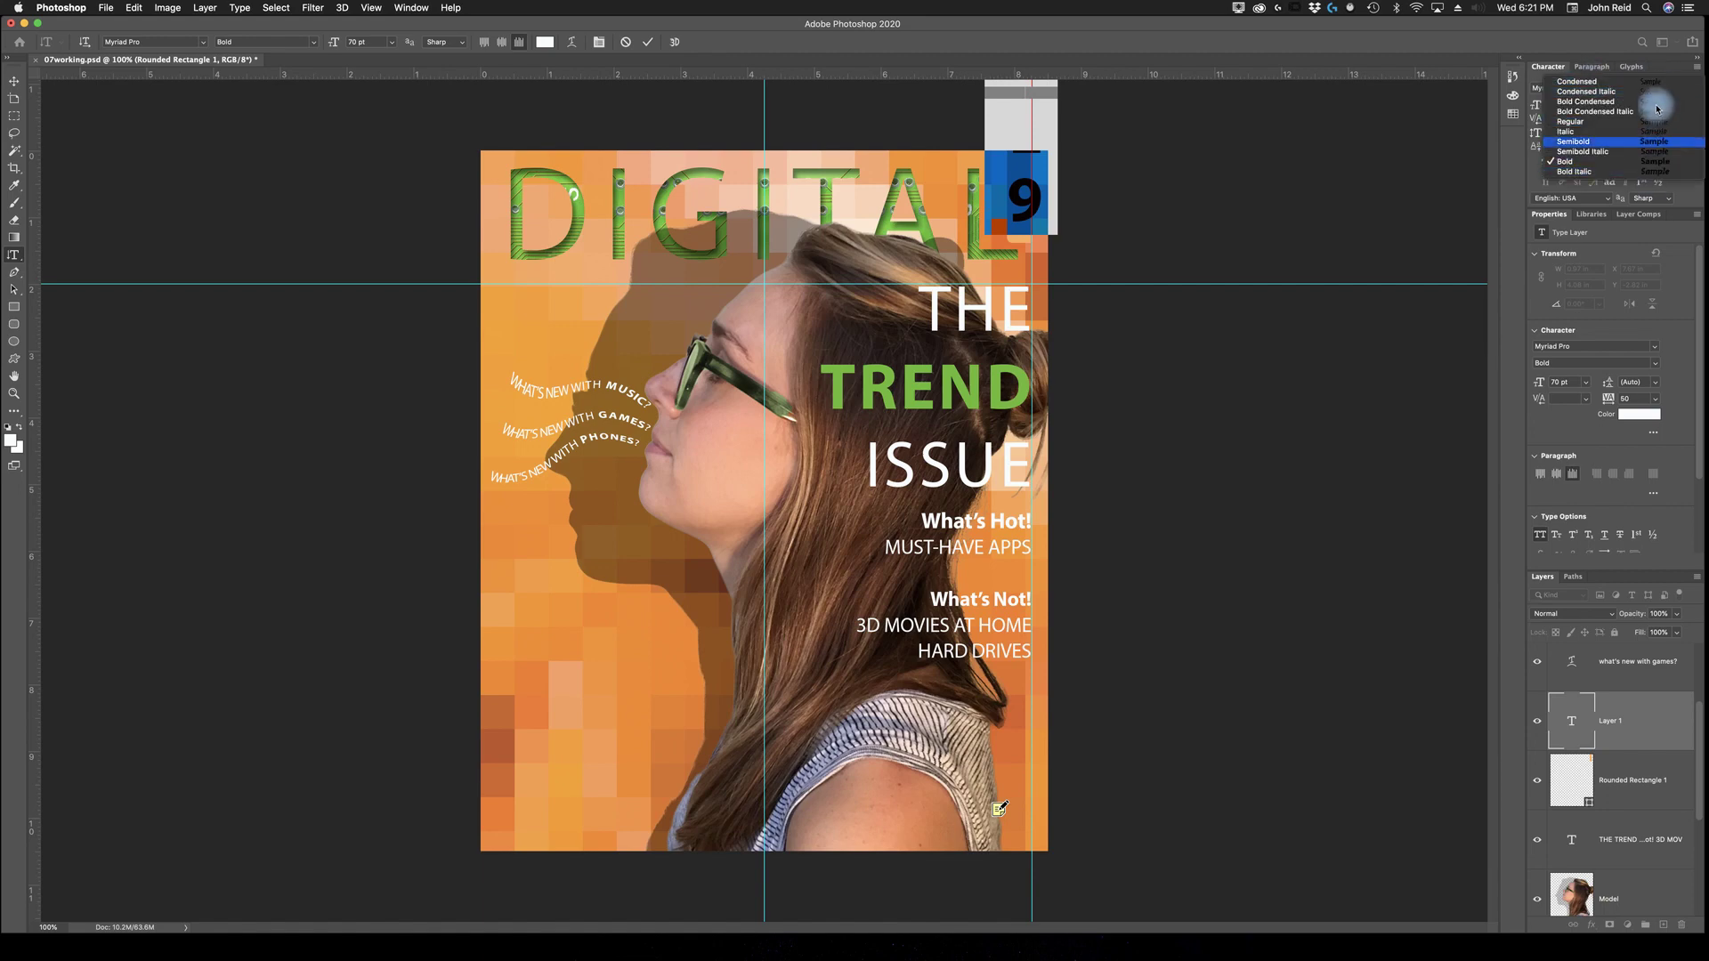
pyautogui.click(1589, 82)
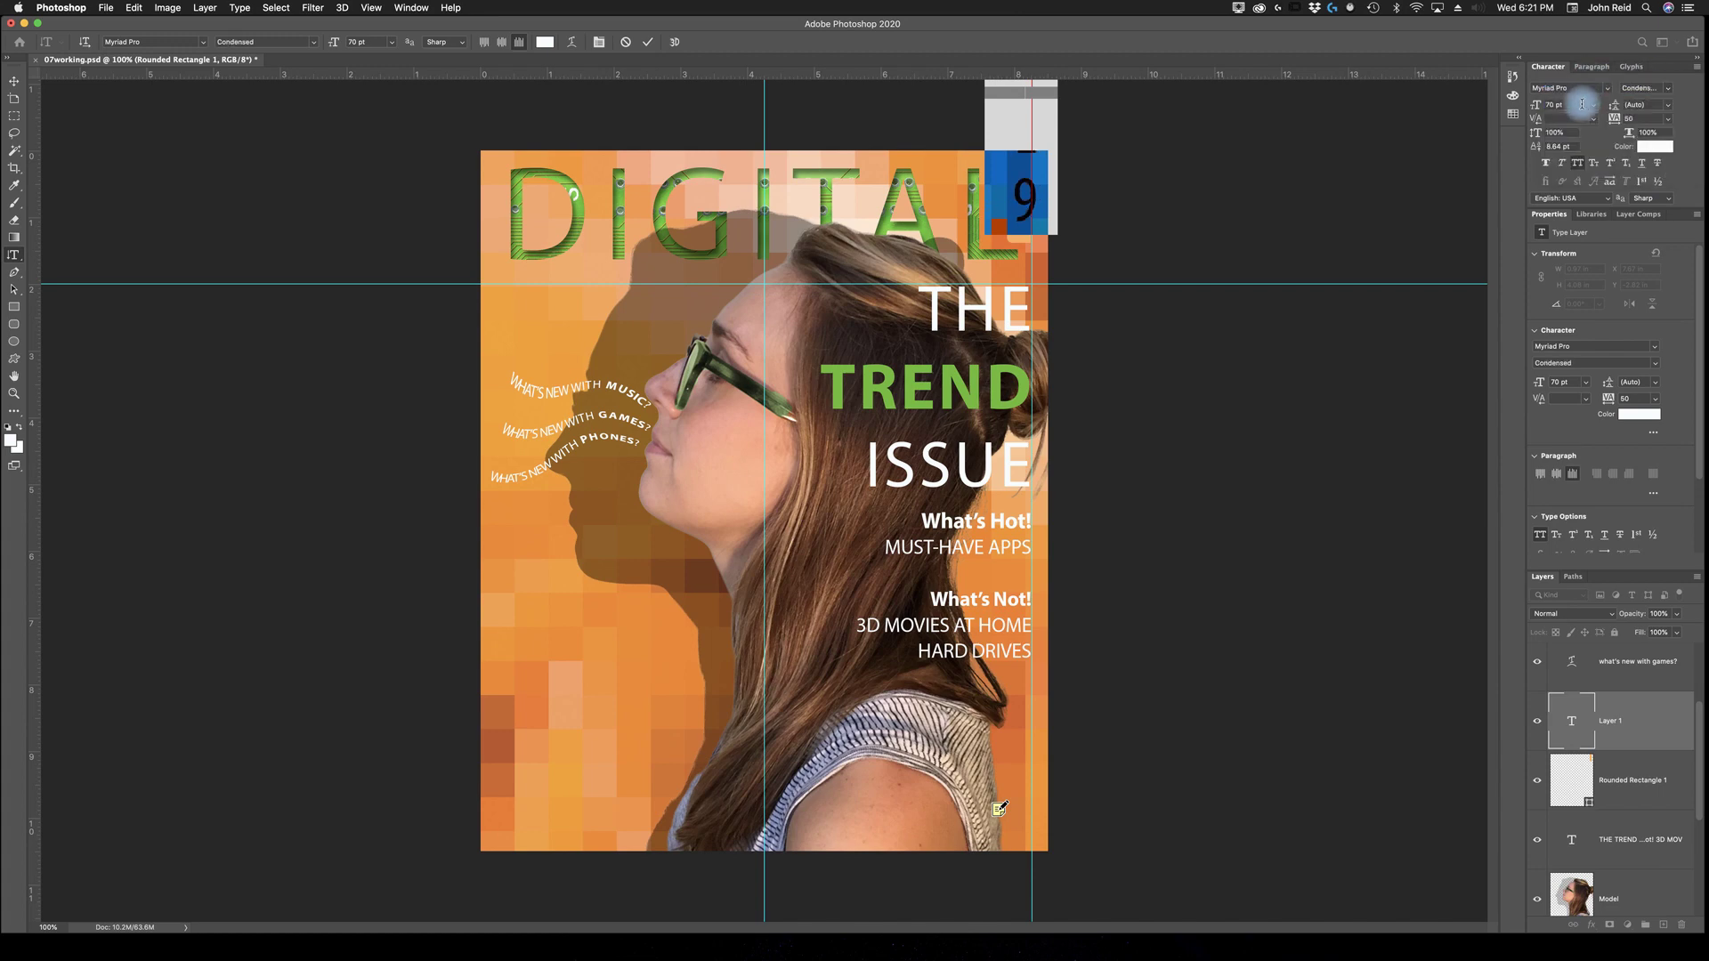
pyautogui.click(1548, 104)
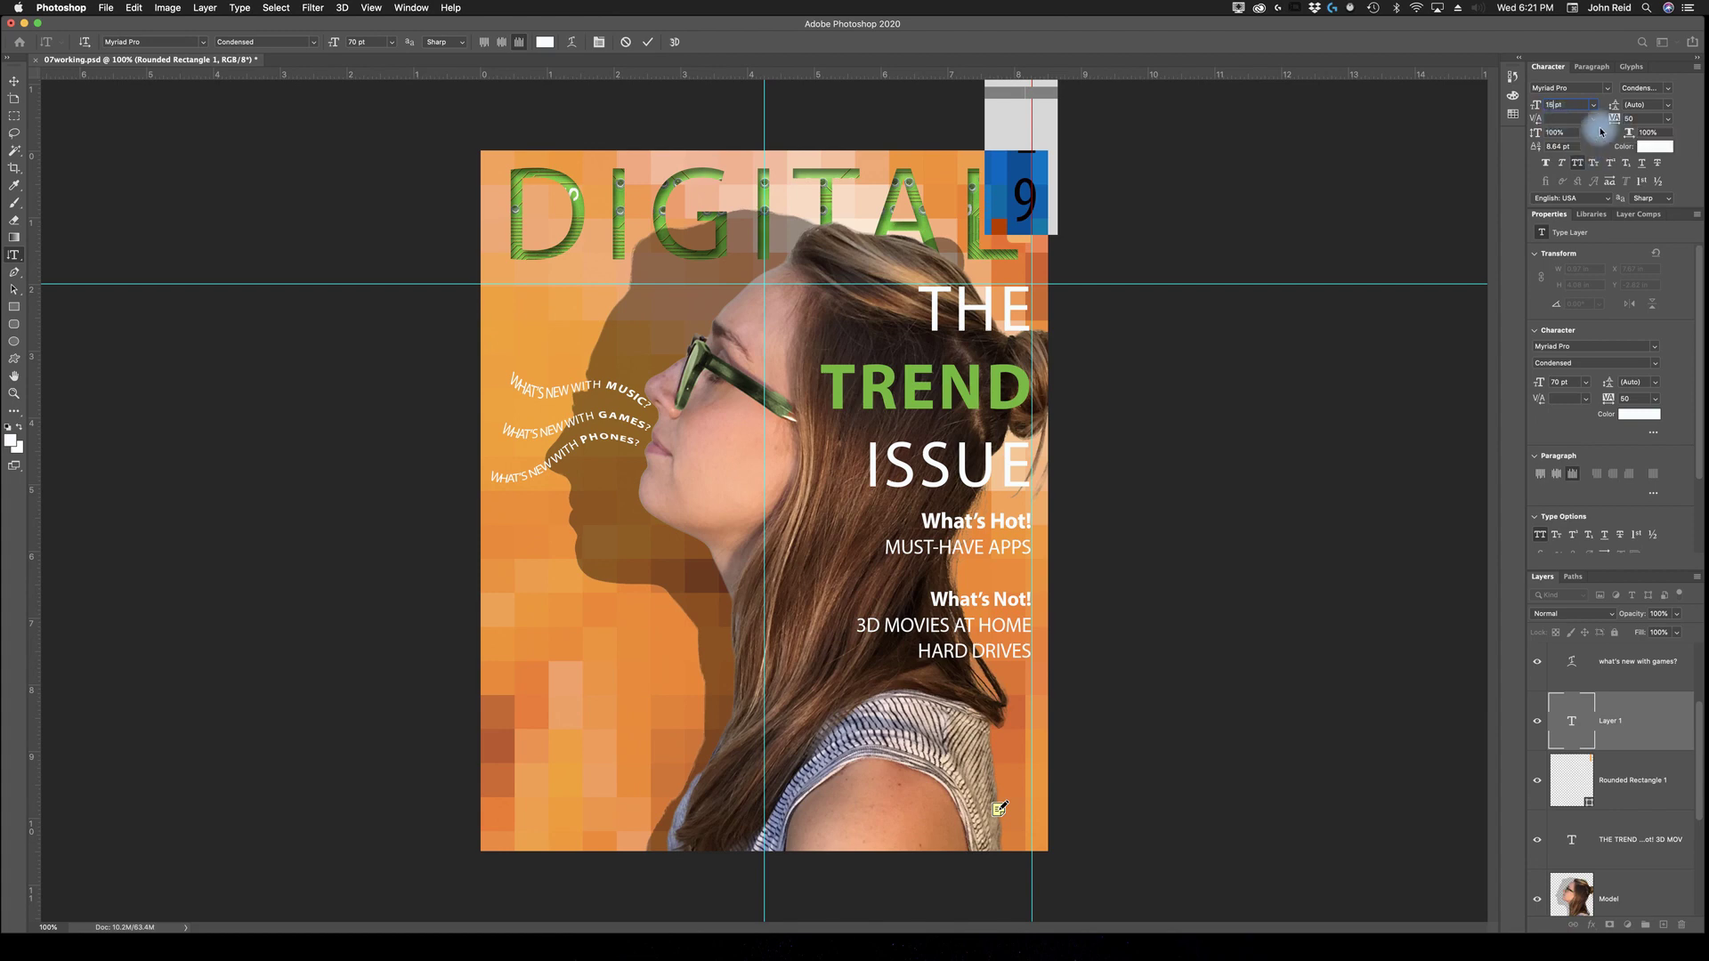
pyautogui.press('Return')
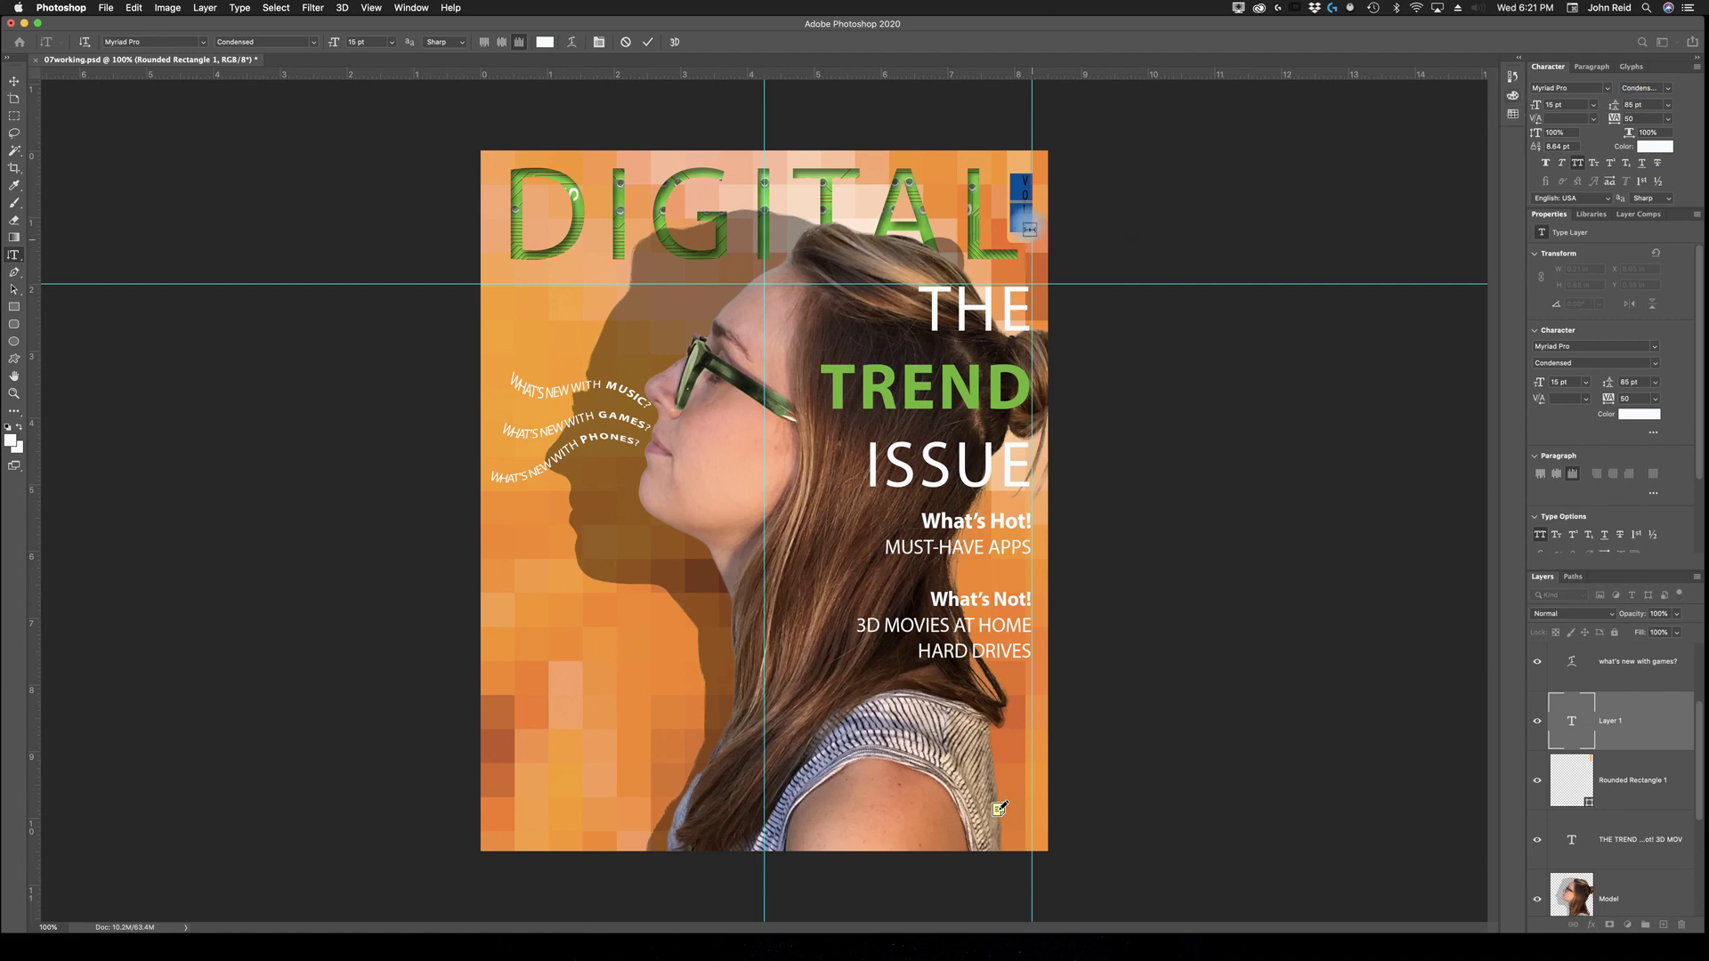
# Set the tracking of the selected vertical volume text to 10
pyautogui.click(1625, 104)
pyautogui.click(1629, 118)
pyautogui.click(1667, 119)
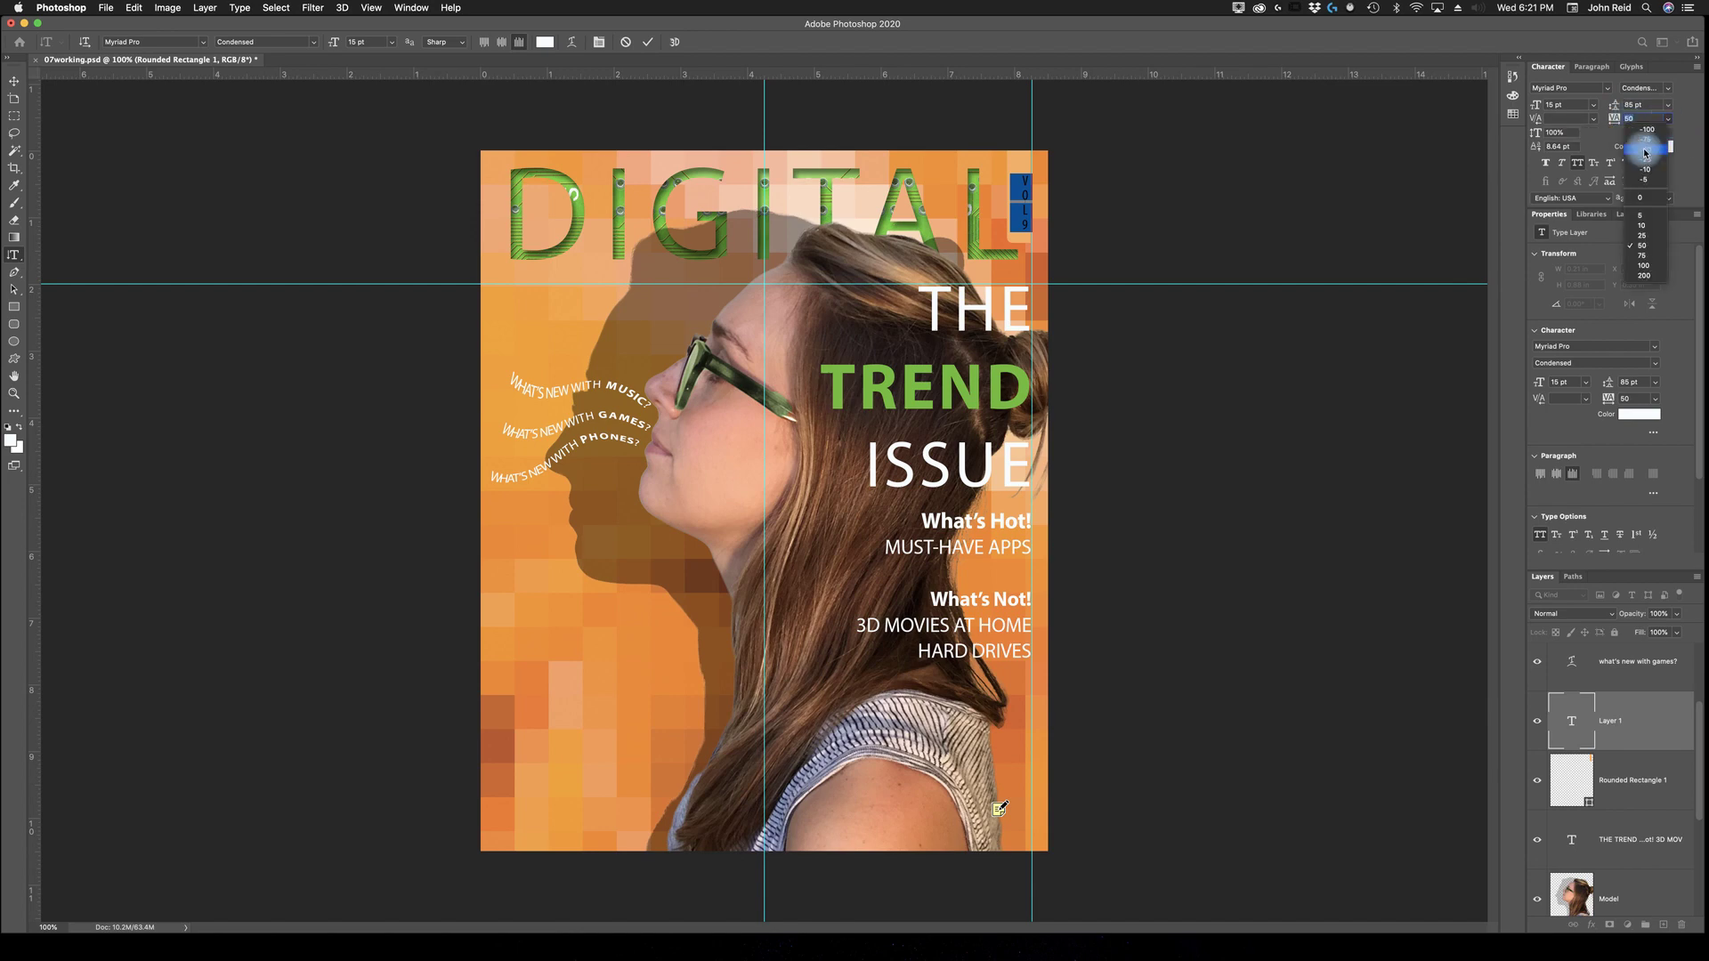
pyautogui.click(1642, 225)
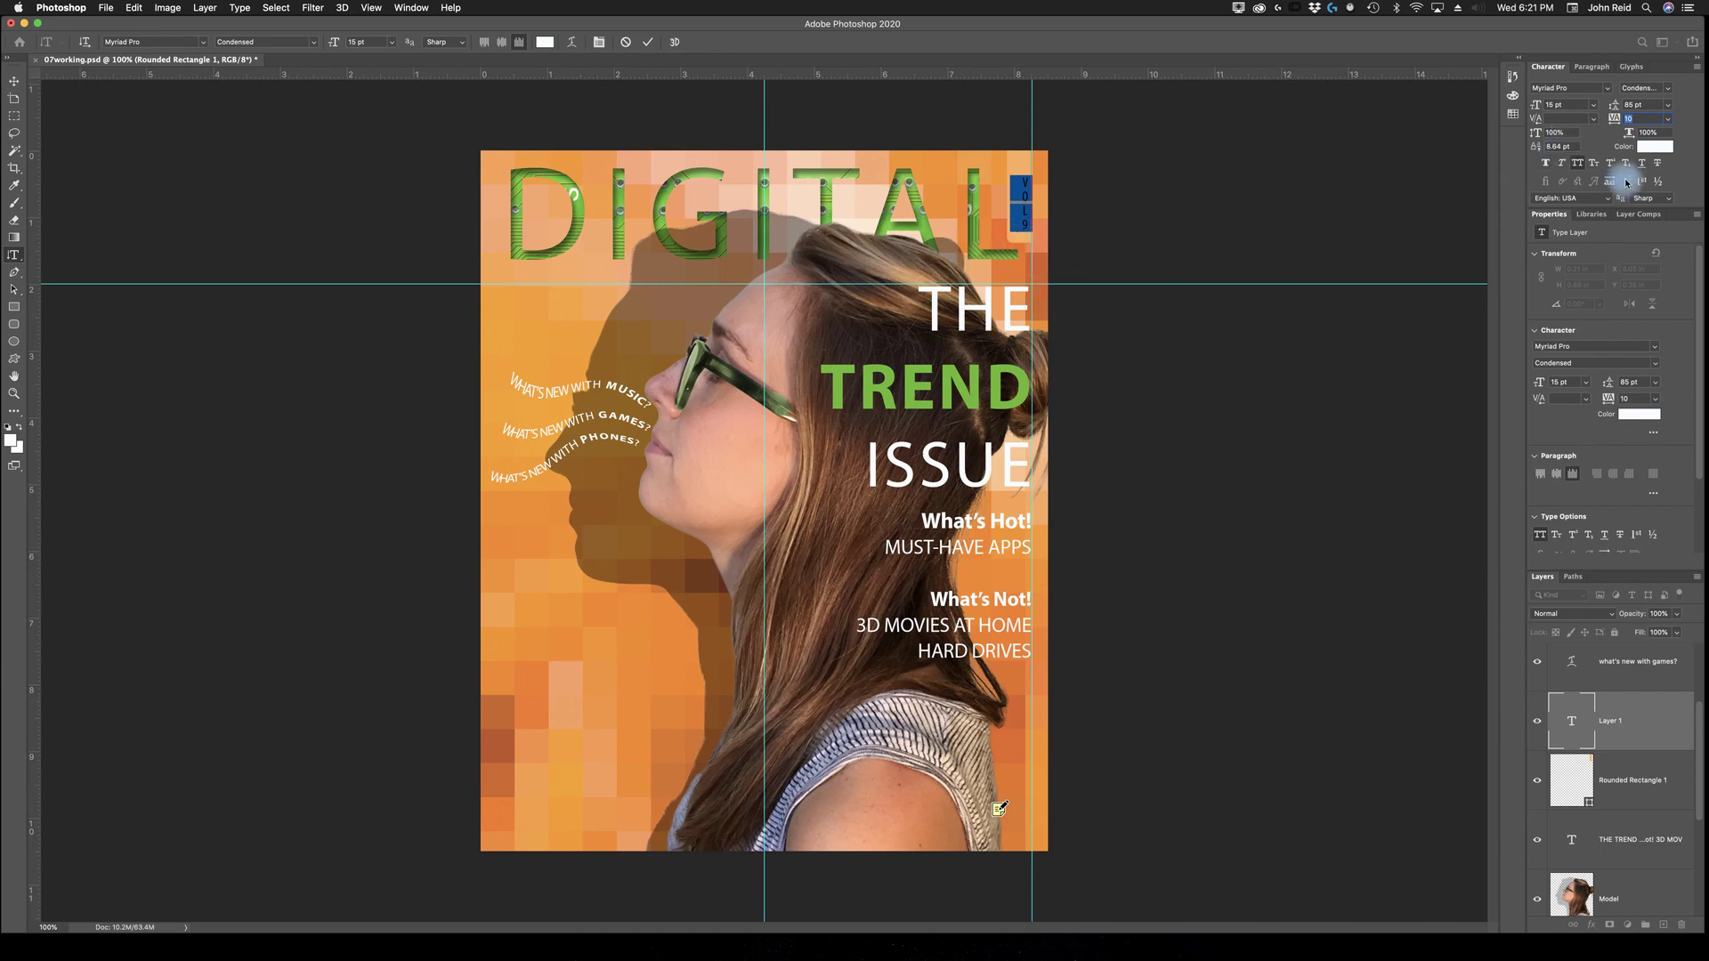
# Colour the vertical volume text black, commit it, and move it slightly left and up to centre it on the tab shape
pyautogui.click(1661, 153)
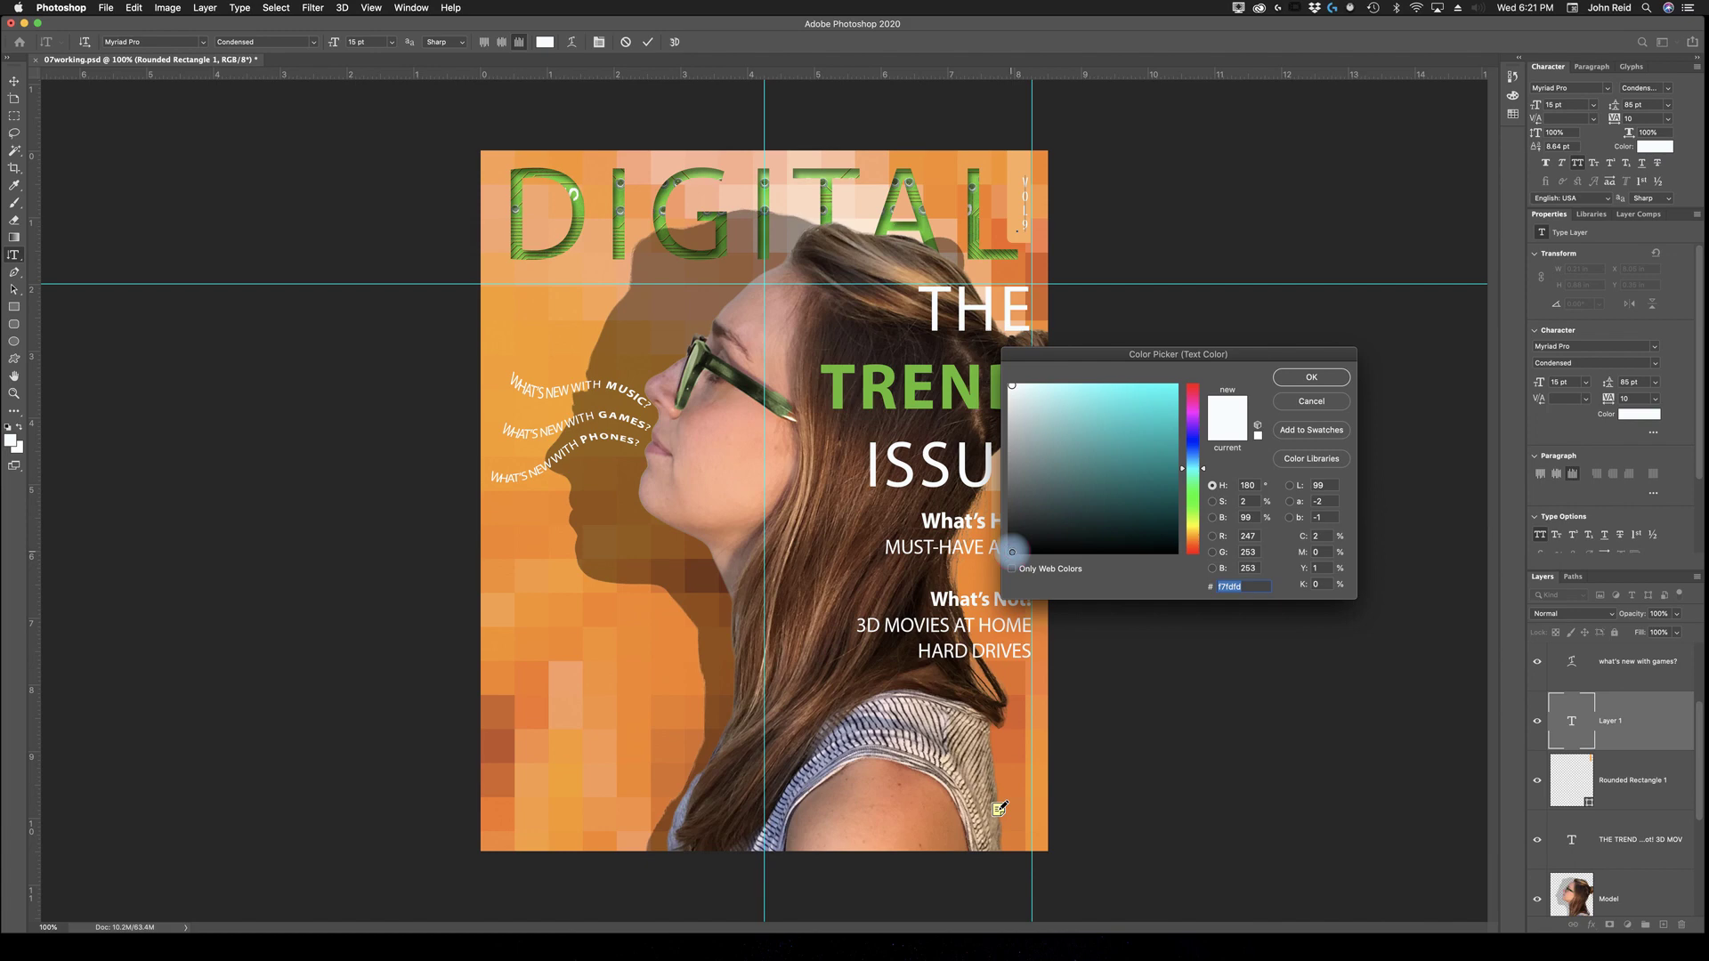
pyautogui.click(1012, 552)
pyautogui.click(1308, 374)
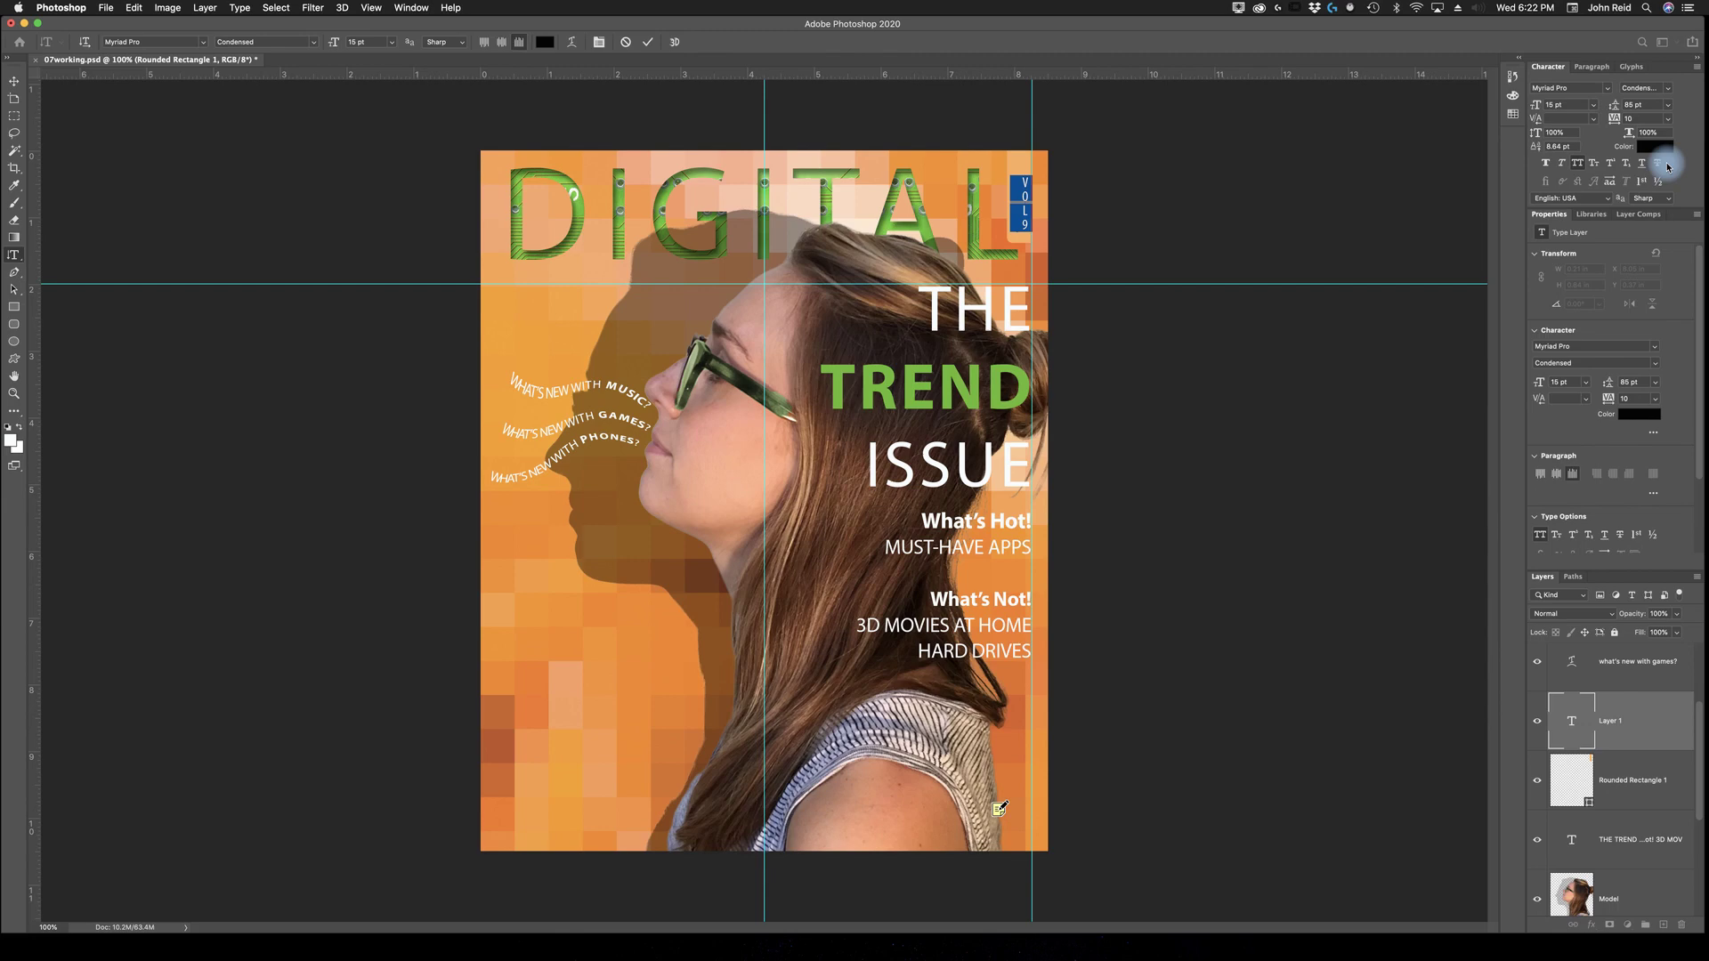
pyautogui.click(651, 46)
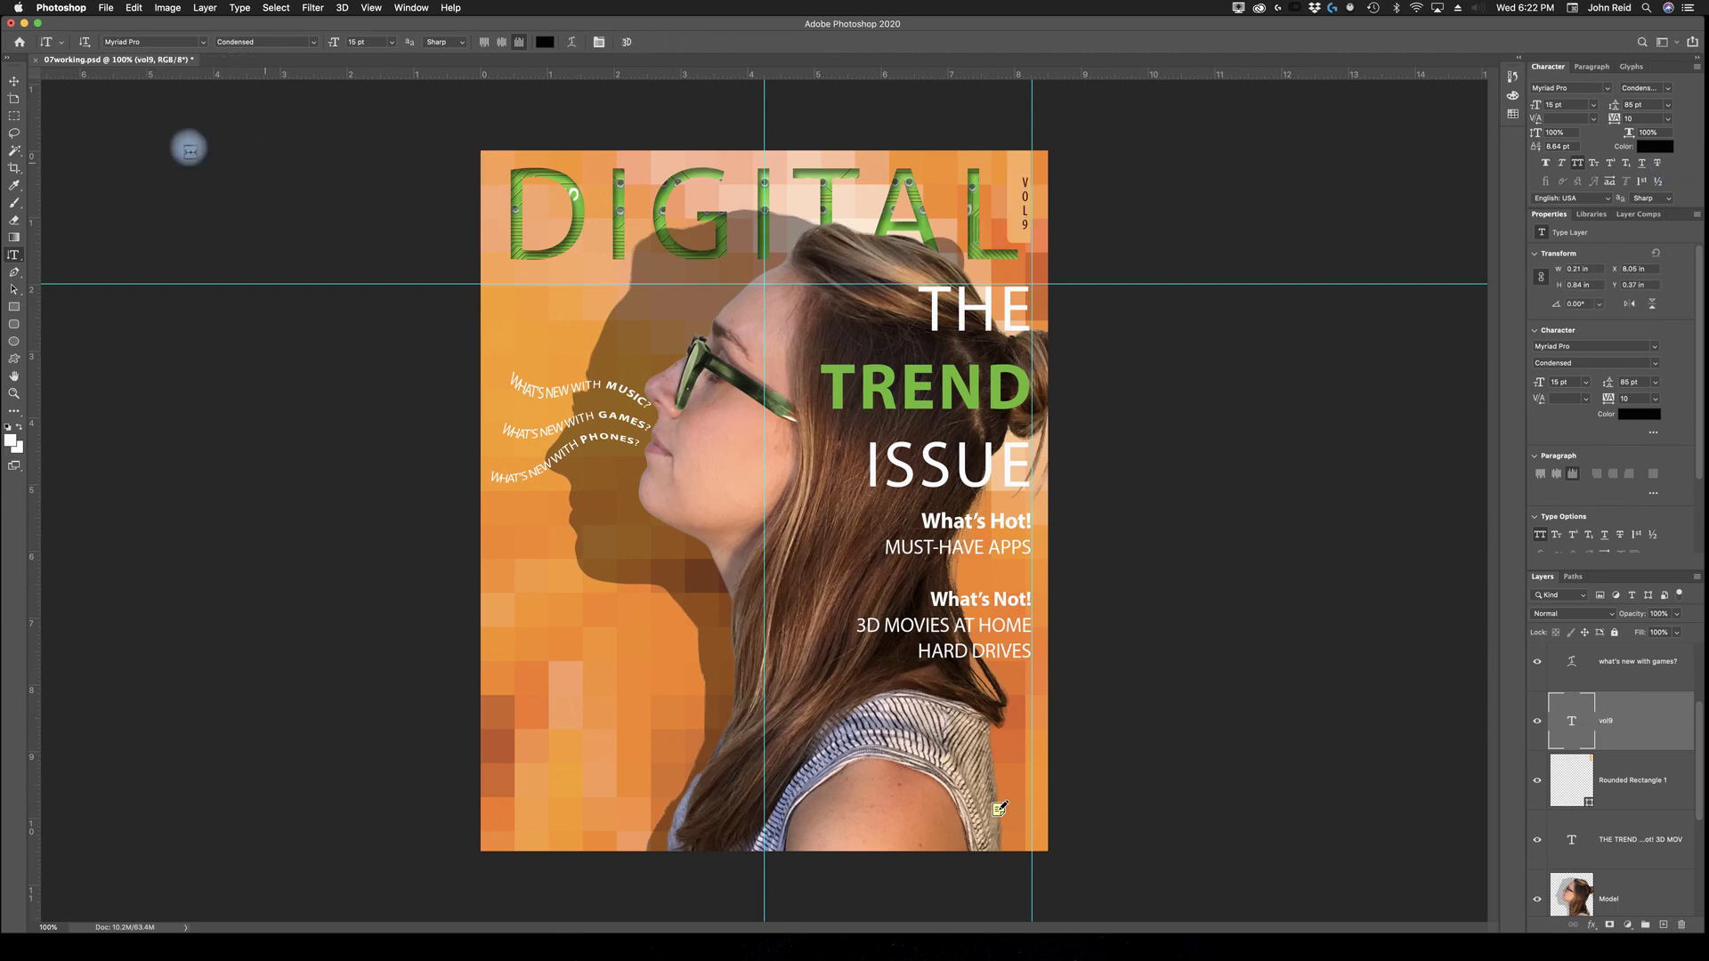
pyautogui.click(15, 81)
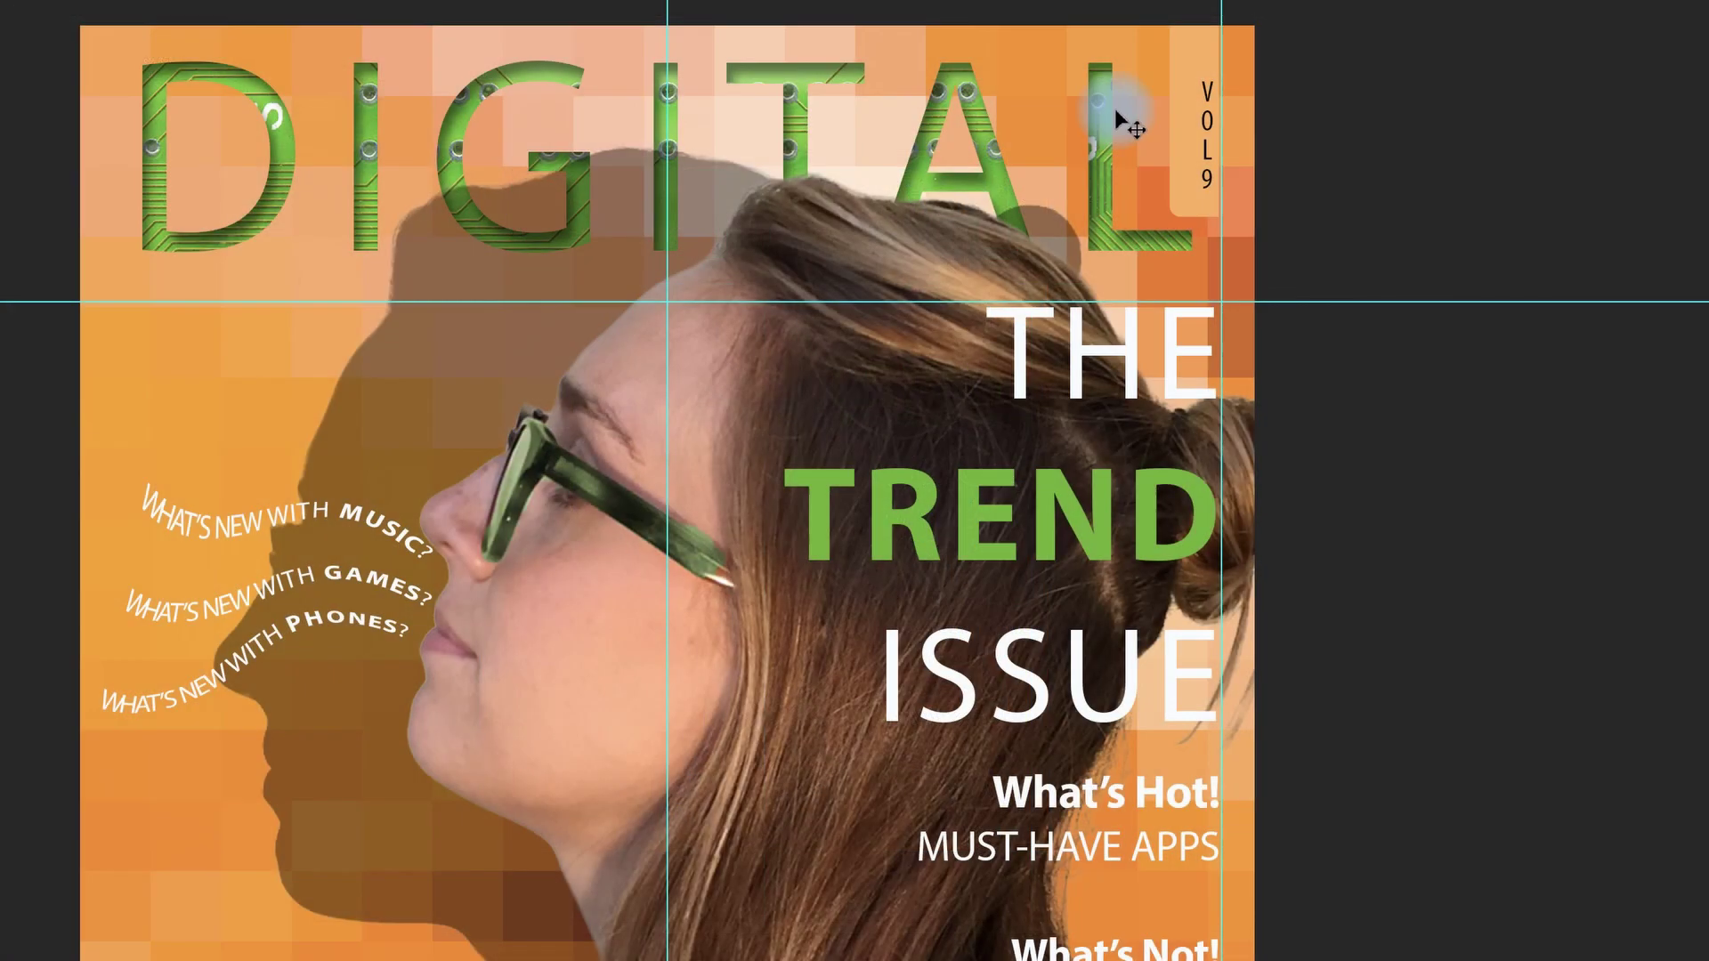
pyautogui.moveTo(1201, 145); pyautogui.dragTo(1189, 136)
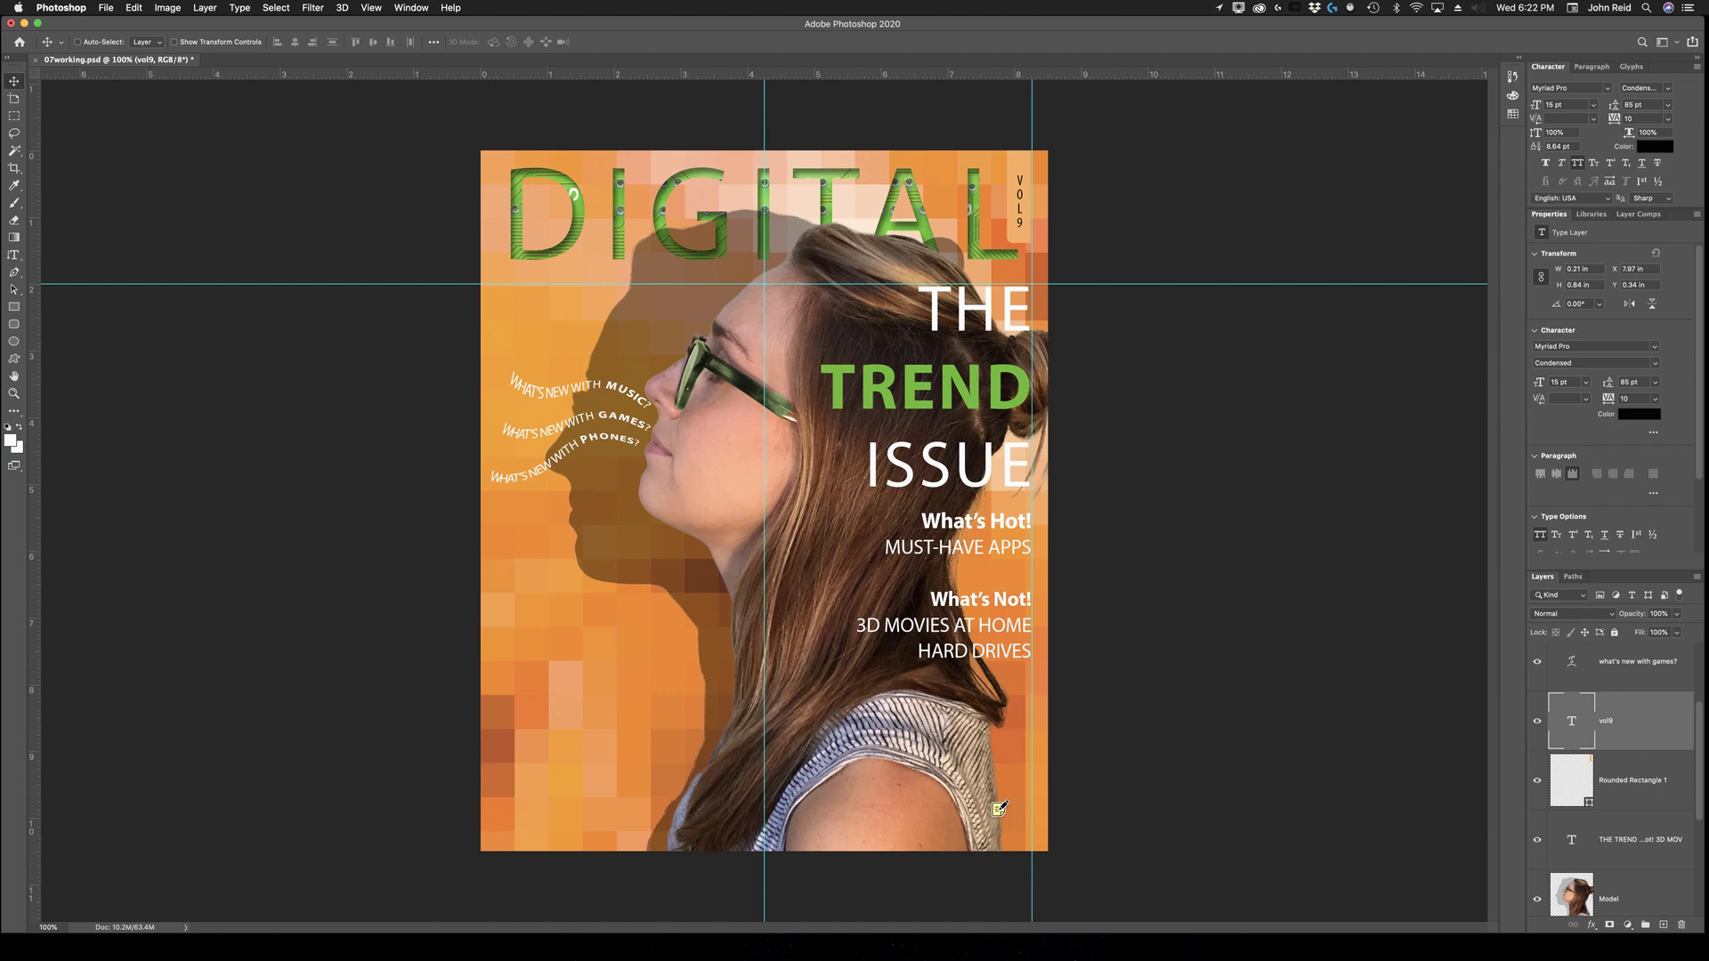
# Save the document as a new Photoshop file named 07workingFinish.psd in the Lesson07 folder
pyautogui.click(106, 8)
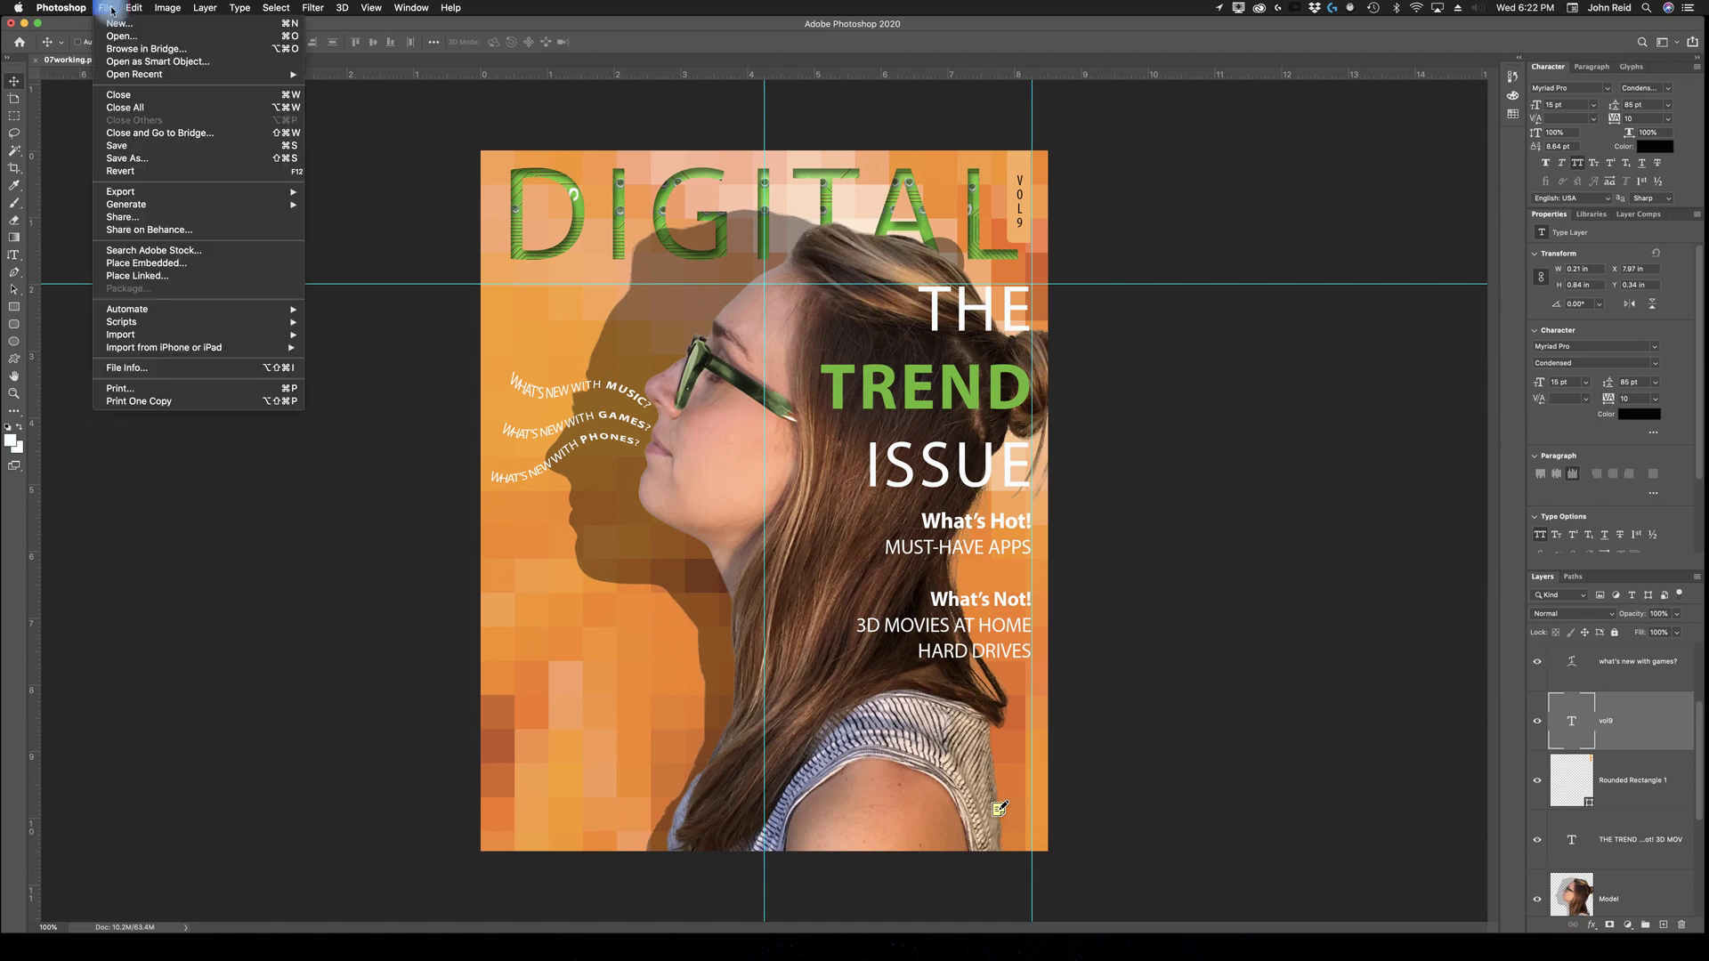
pyautogui.click(128, 159)
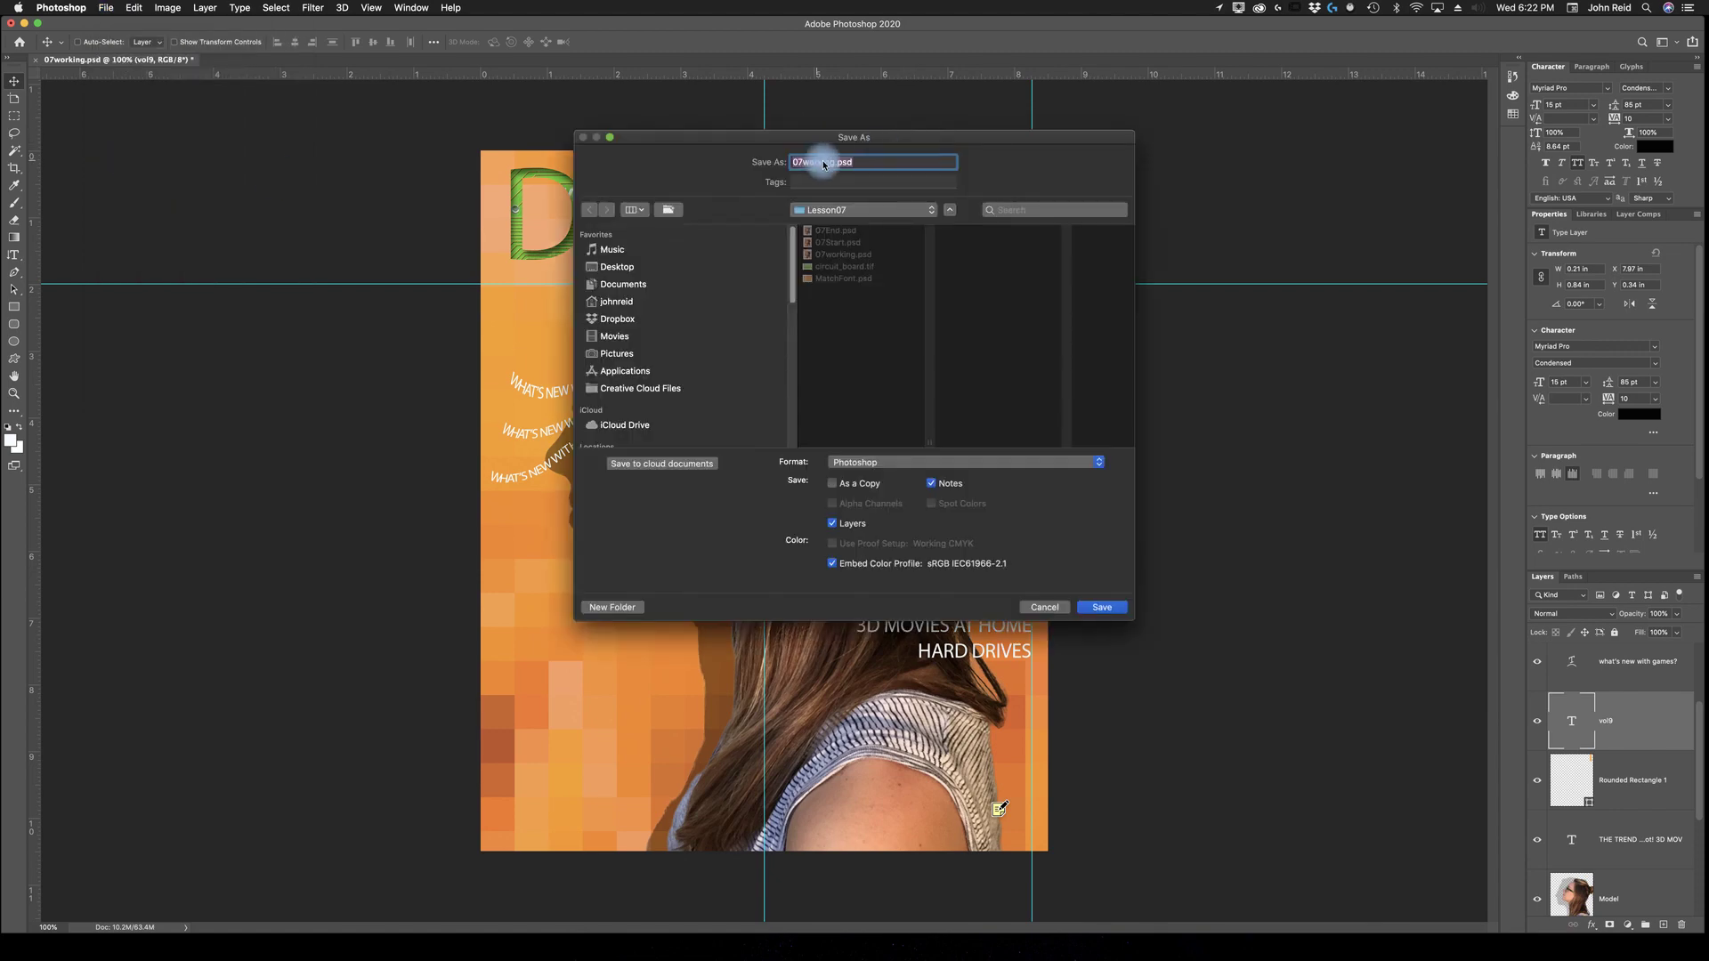
pyautogui.click(833, 162)
pyautogui.write('Finish')
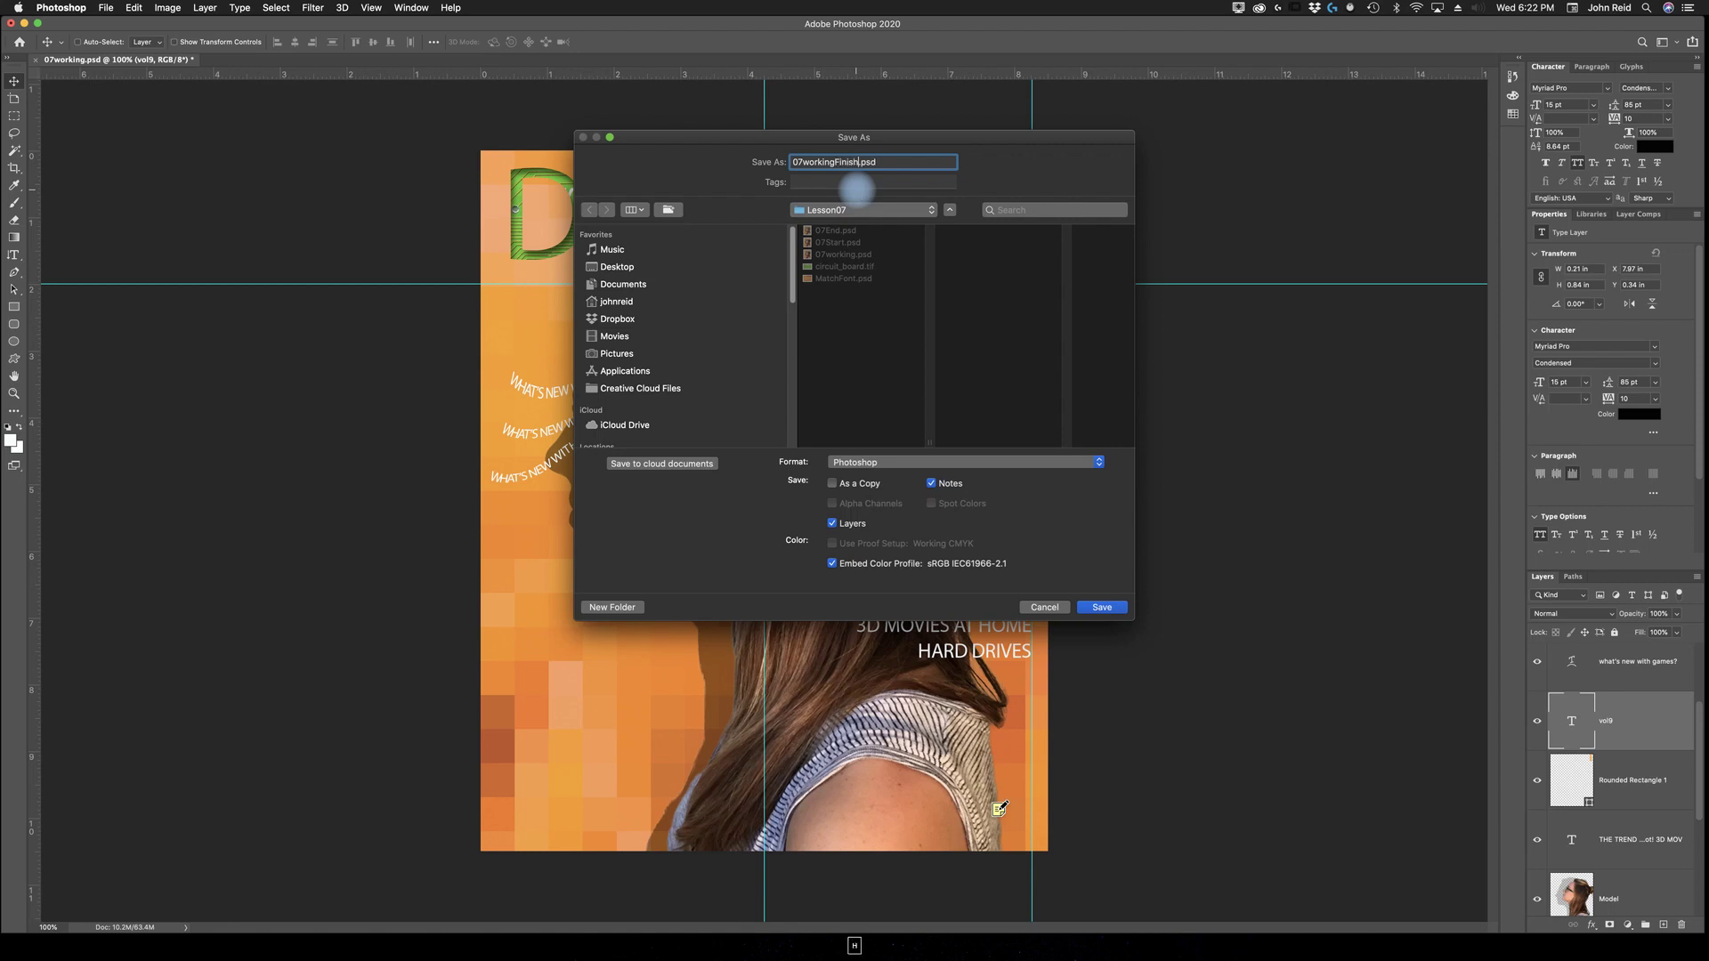
pyautogui.click(1107, 611)
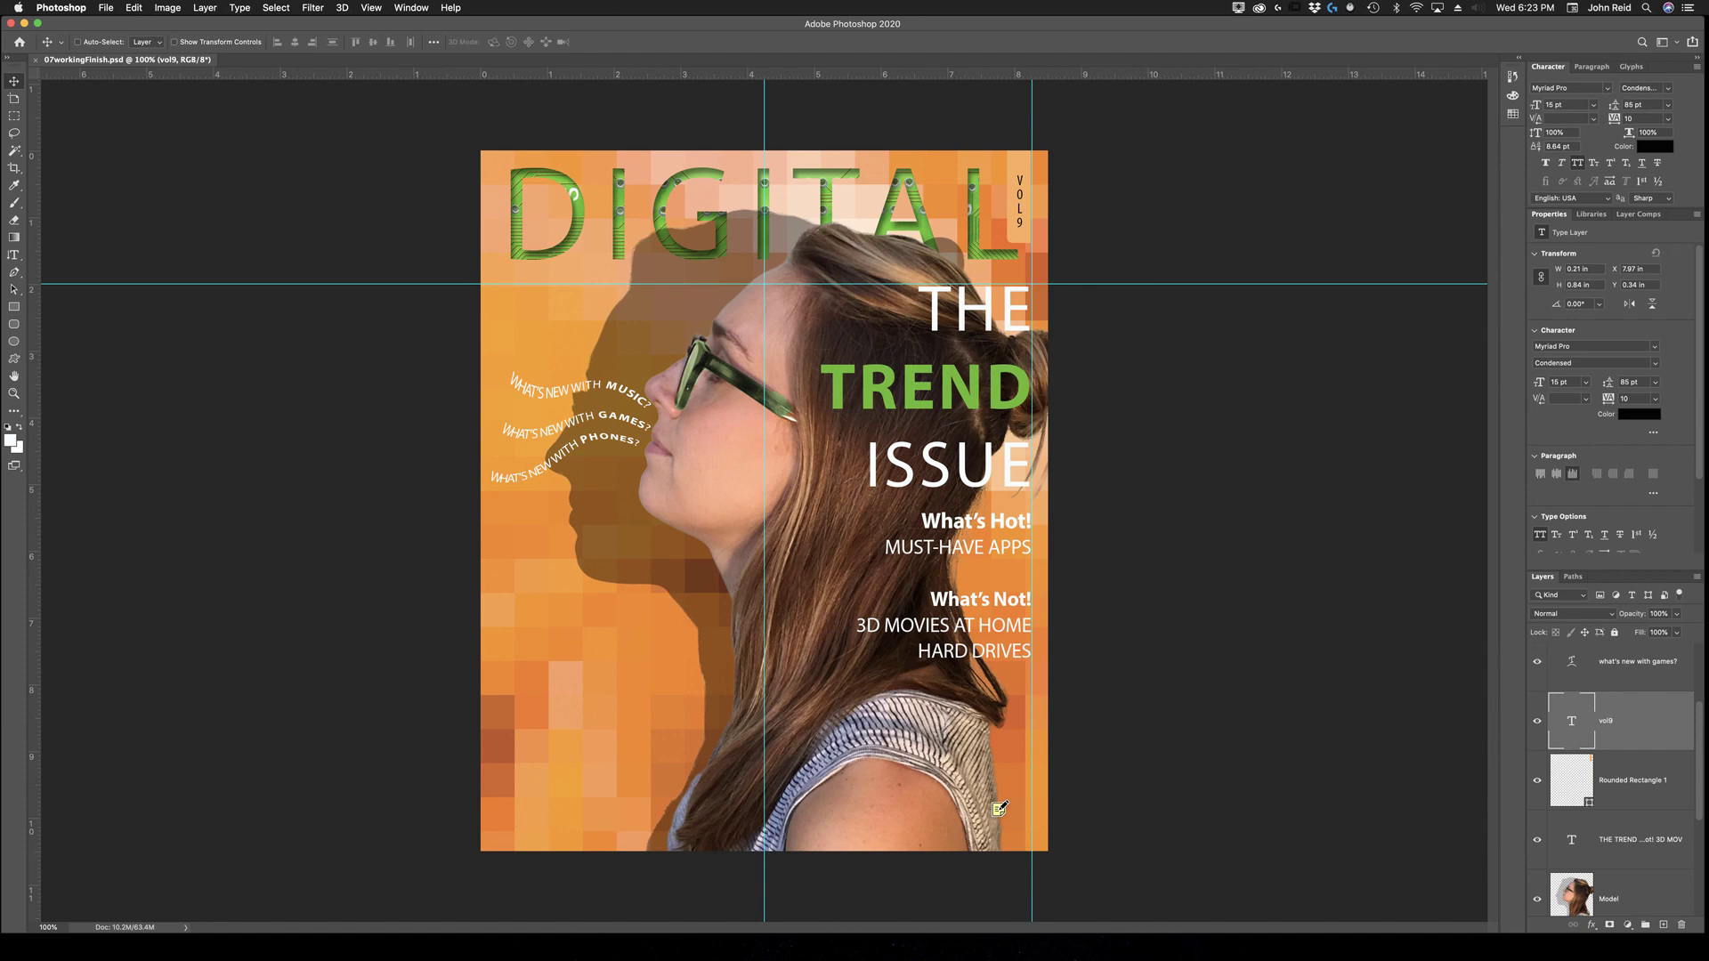
pyautogui.click(1135, 379)
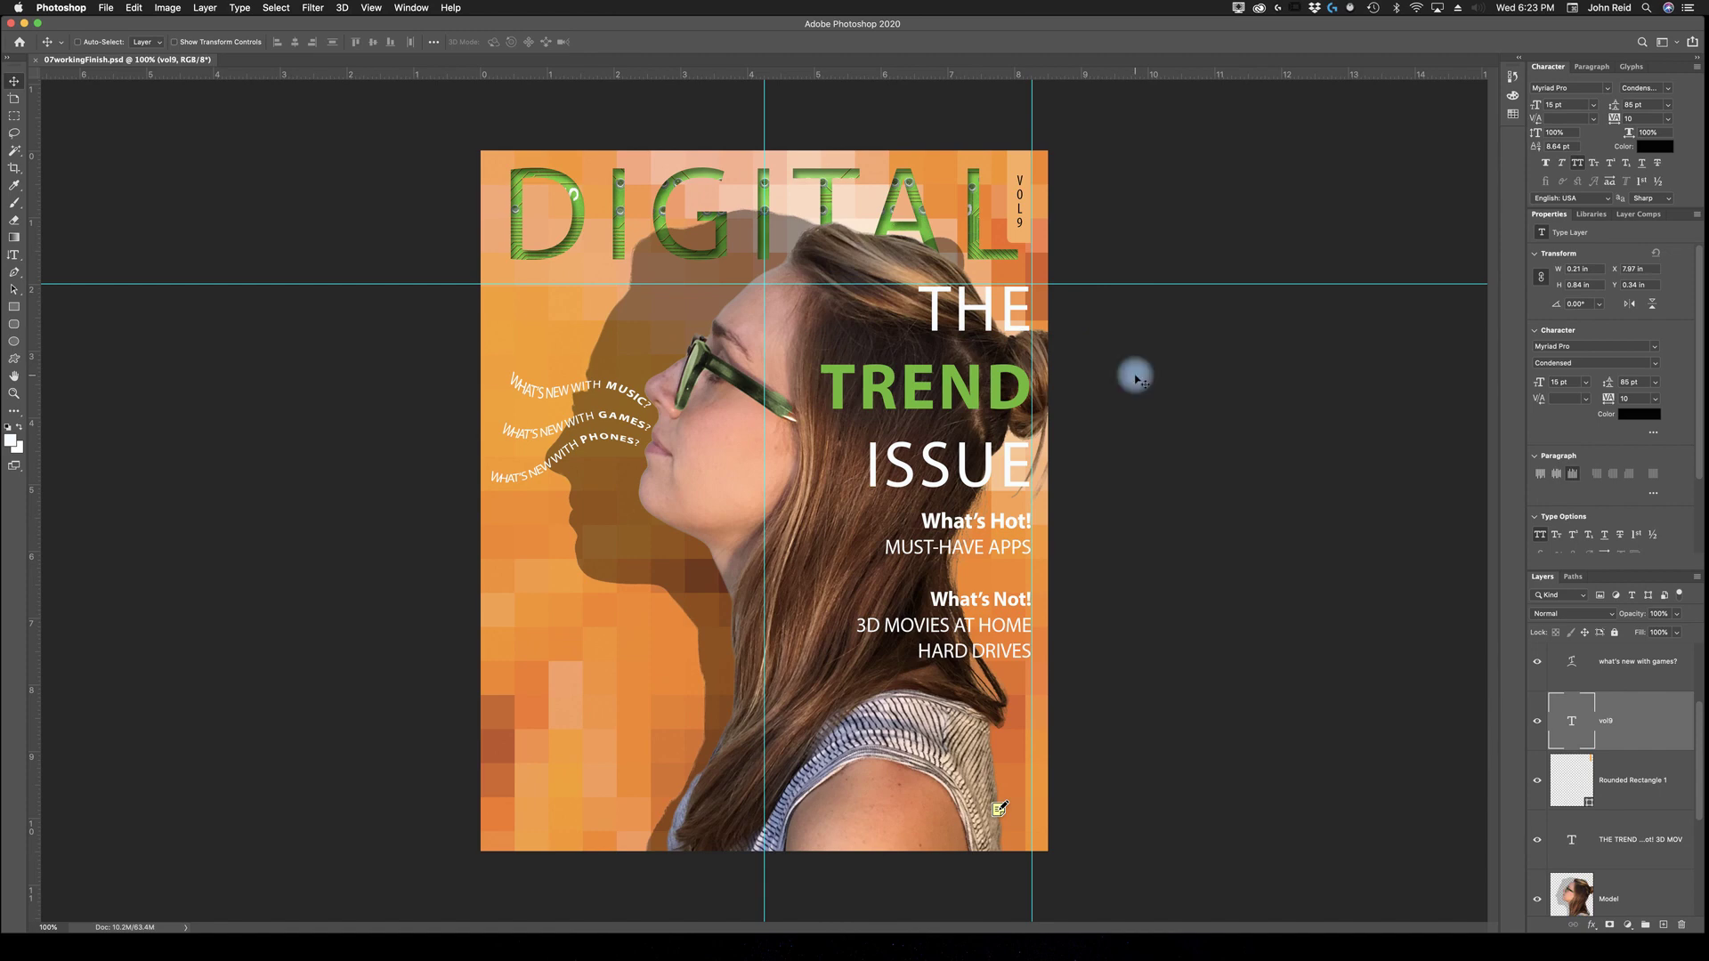